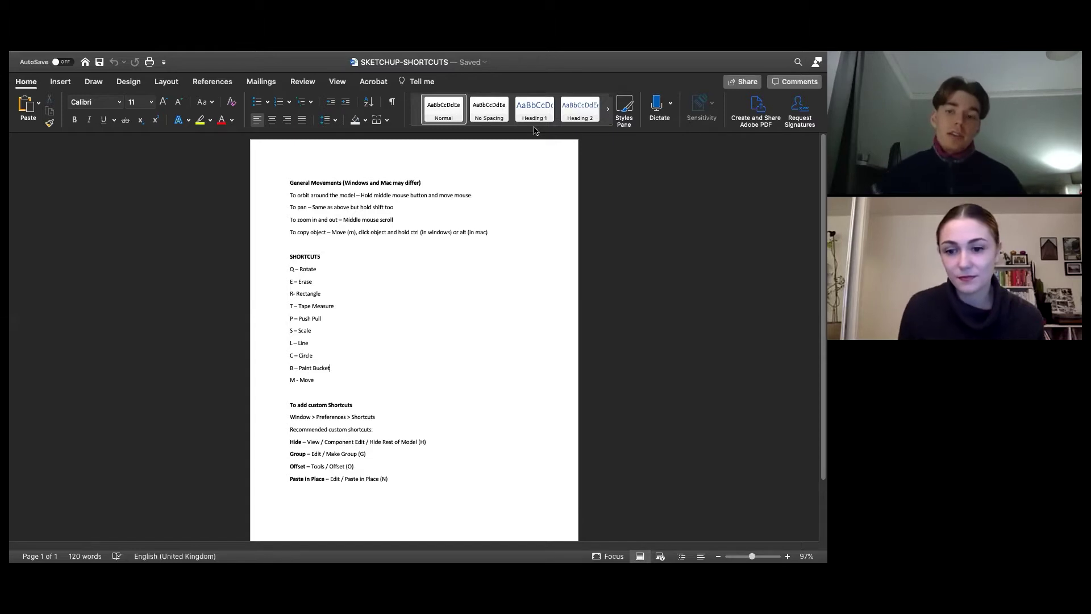
key(XF86AudioRaiseVolume)
key(XF86AudioRaiseVolume)
key(XF86AudioRaiseVolume)
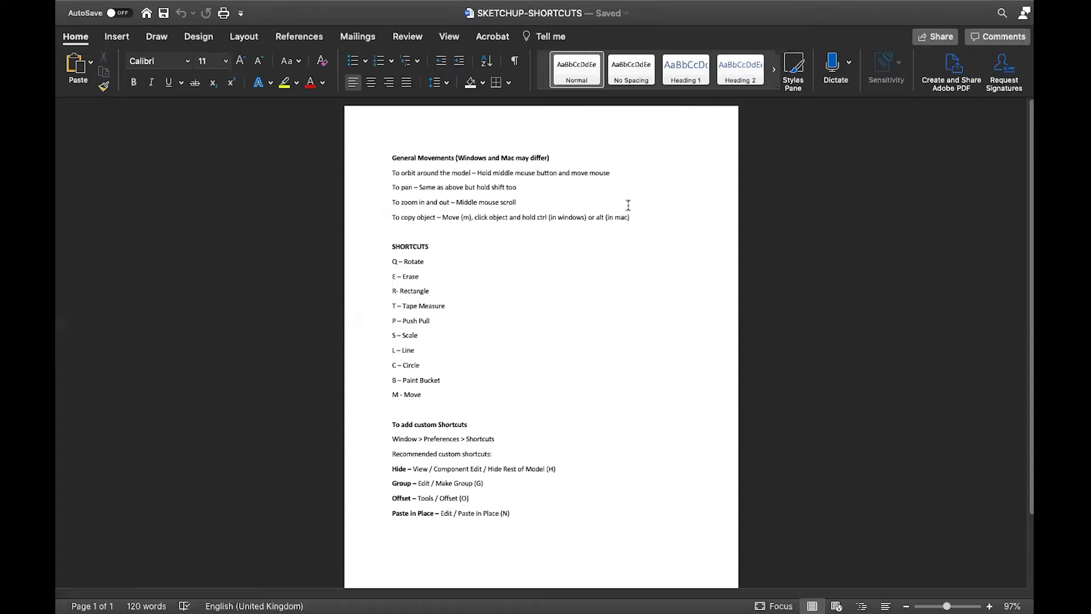
Enlarge the SKETCHUP-SHORTCUTS document to 142% and read the shortcut list and the recommended custom shortcuts
scroll(409, 250, down, 1)
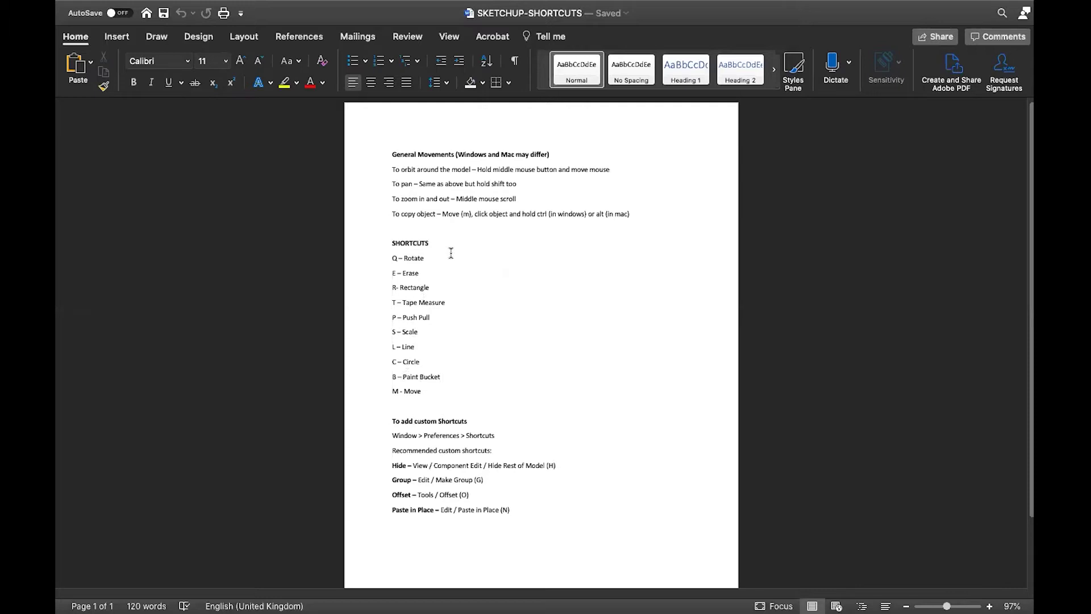
scroll(411, 415, down, 1)
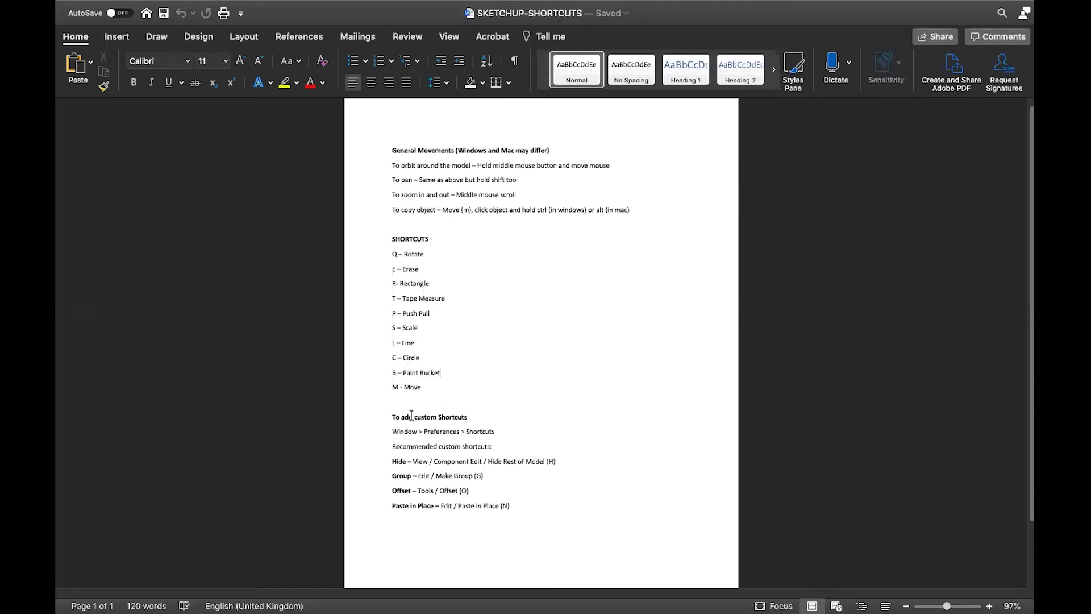
ctrl+scroll(413, 416, up, 1)
ctrl+scroll(413, 415, up, 5)
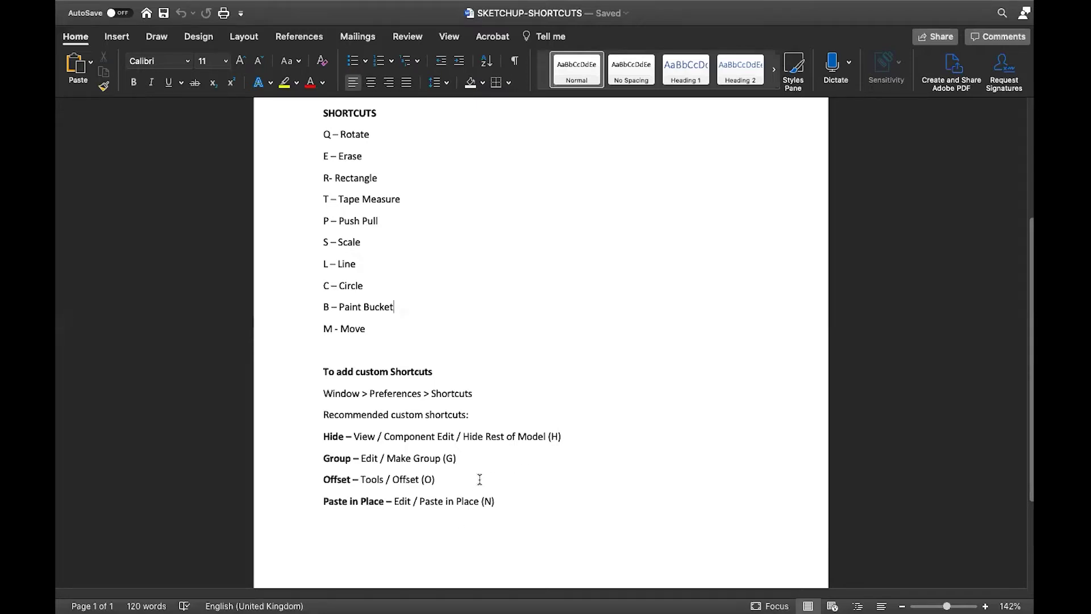
scroll(471, 444, down, 1)
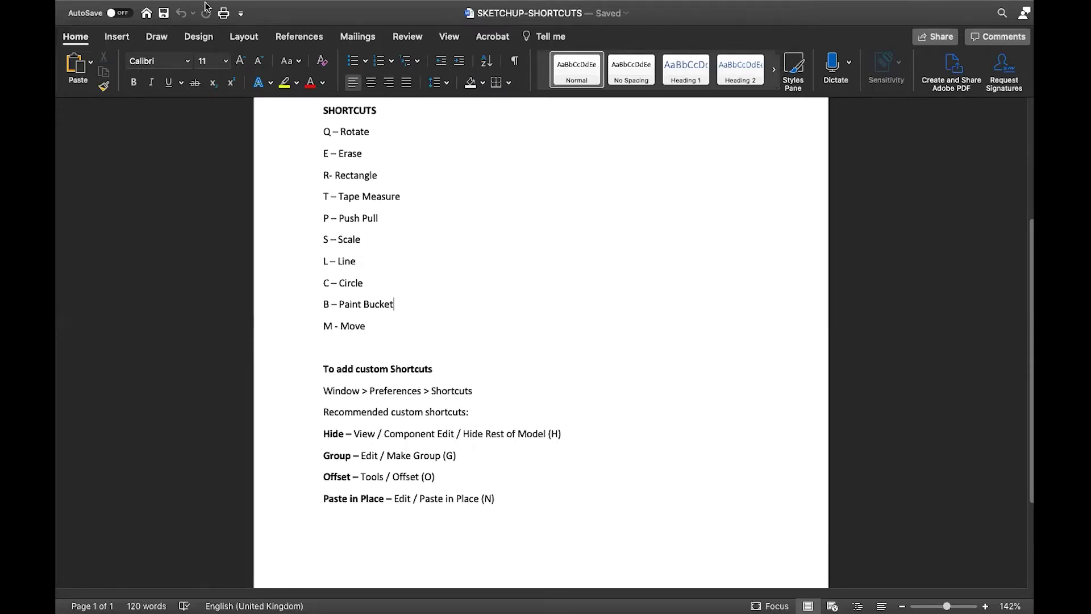
Switch to the BASE-TEMPLATE model in SketchUp and examine the floor plan with the garage from above and at an angle
mouse_move(108, 5)
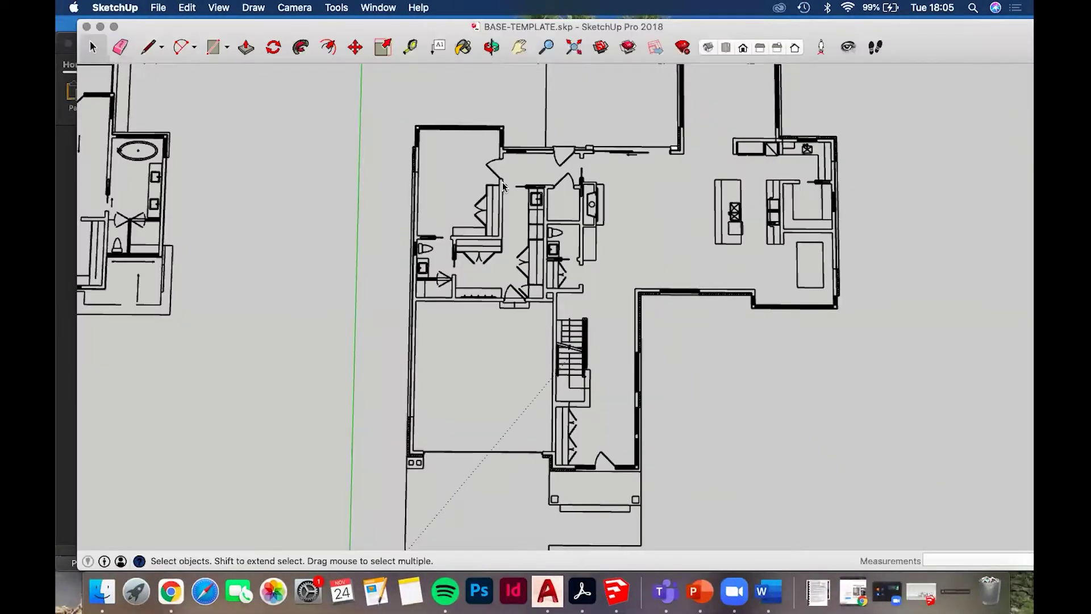
scroll(503, 187, down, 10)
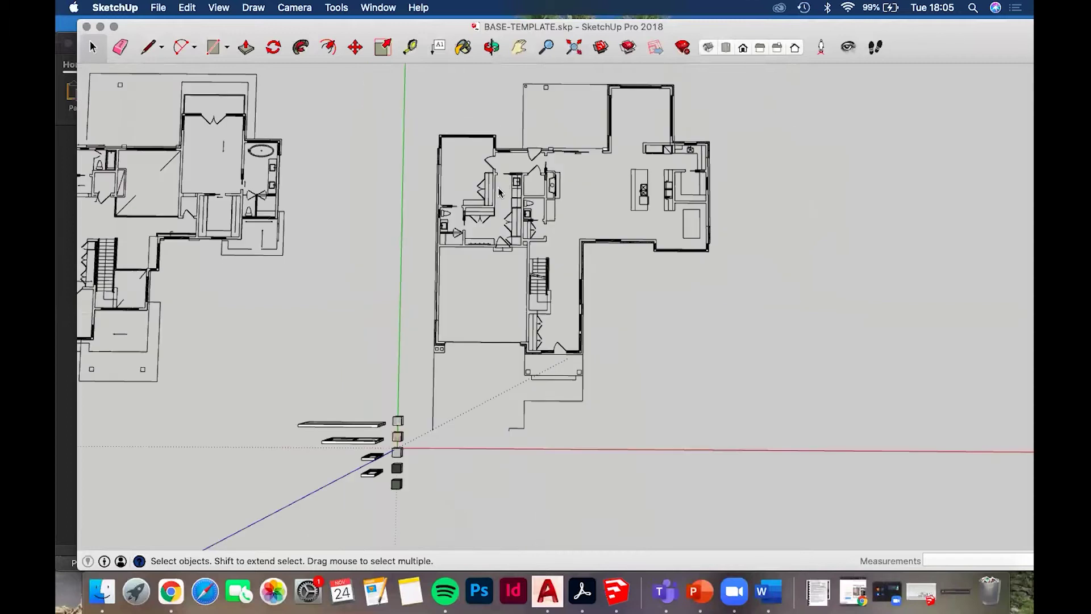
middle_drag(551, 190, 574, 244)
scroll(585, 222, up, 4)
scroll(563, 247, up, 5)
scroll(560, 242, up, 4)
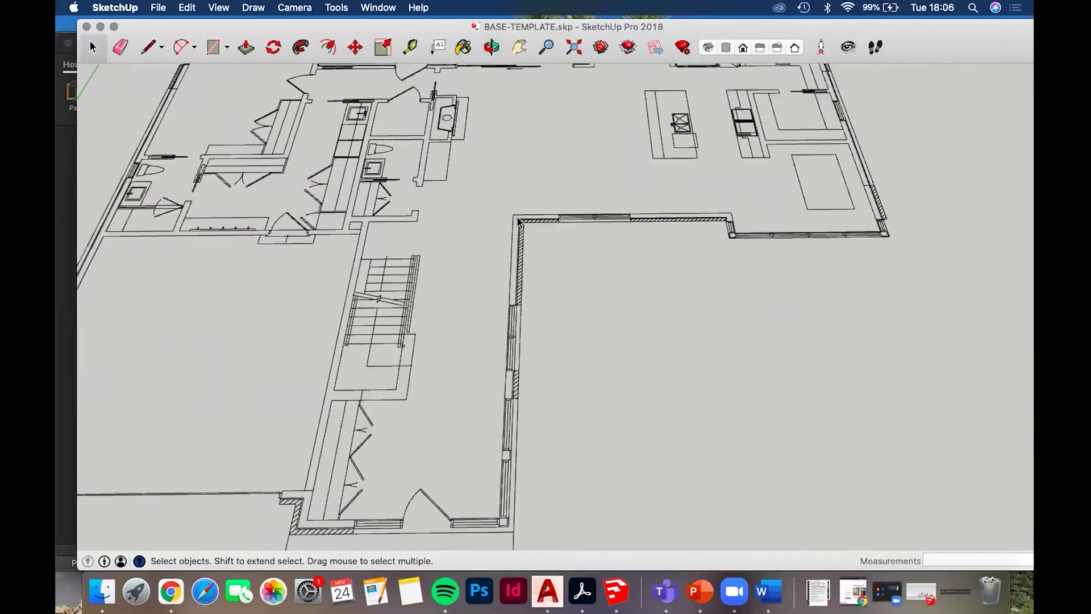
scroll(526, 220, down, 5)
shift+middle_drag(550, 234, 584, 245)
scroll(546, 239, up, 3)
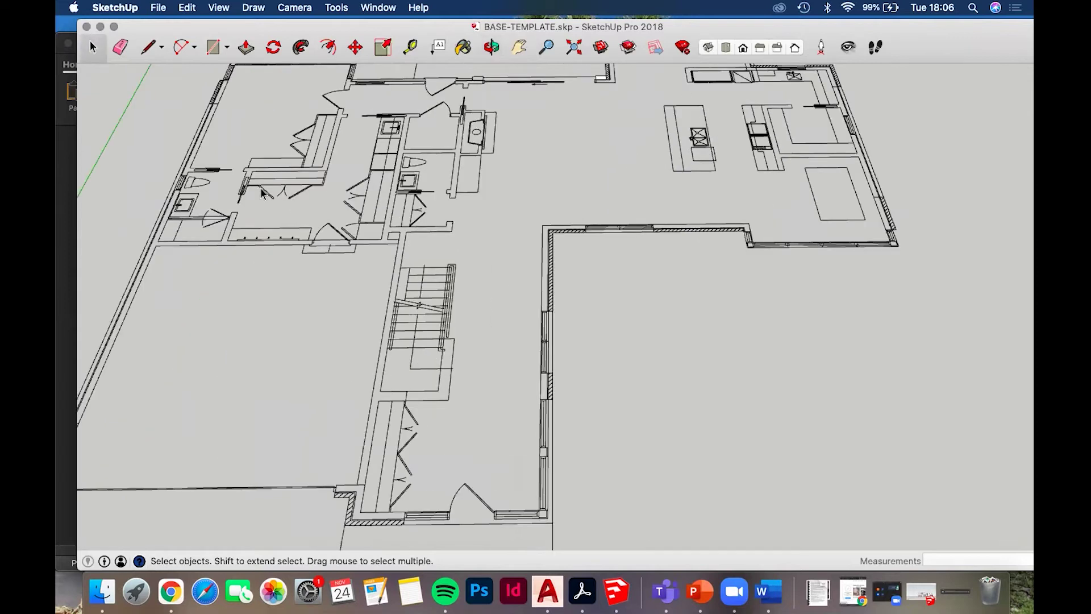
middle_drag(538, 272, 555, 304)
scroll(543, 128, down, 3)
scroll(555, 318, down, 3)
middle_drag(514, 378, 533, 309)
middle_drag(526, 263, 537, 268)
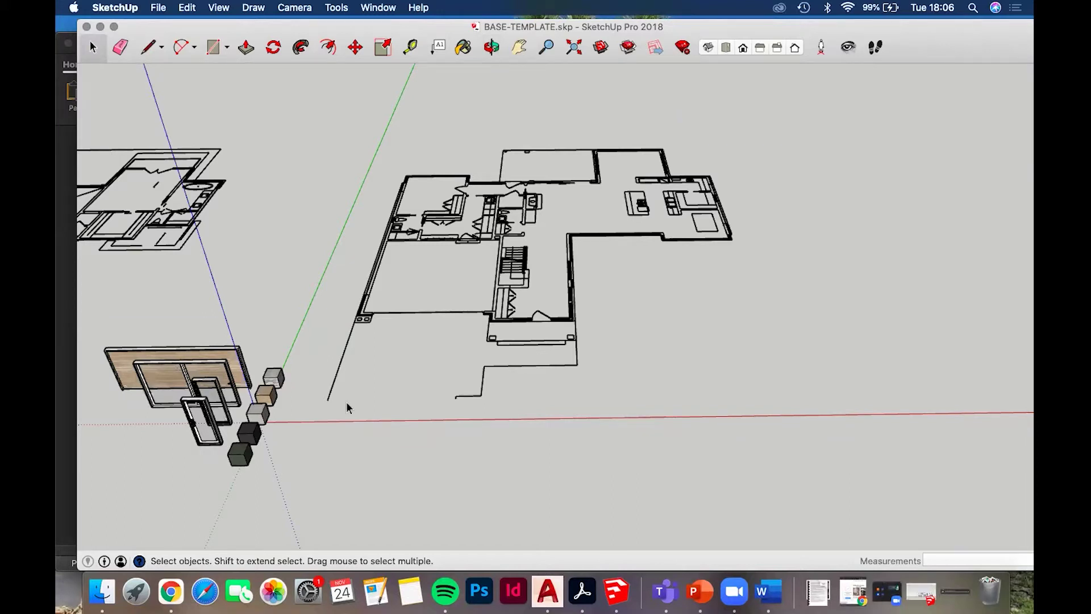
scroll(432, 344, up, 2)
scroll(536, 299, up, 3)
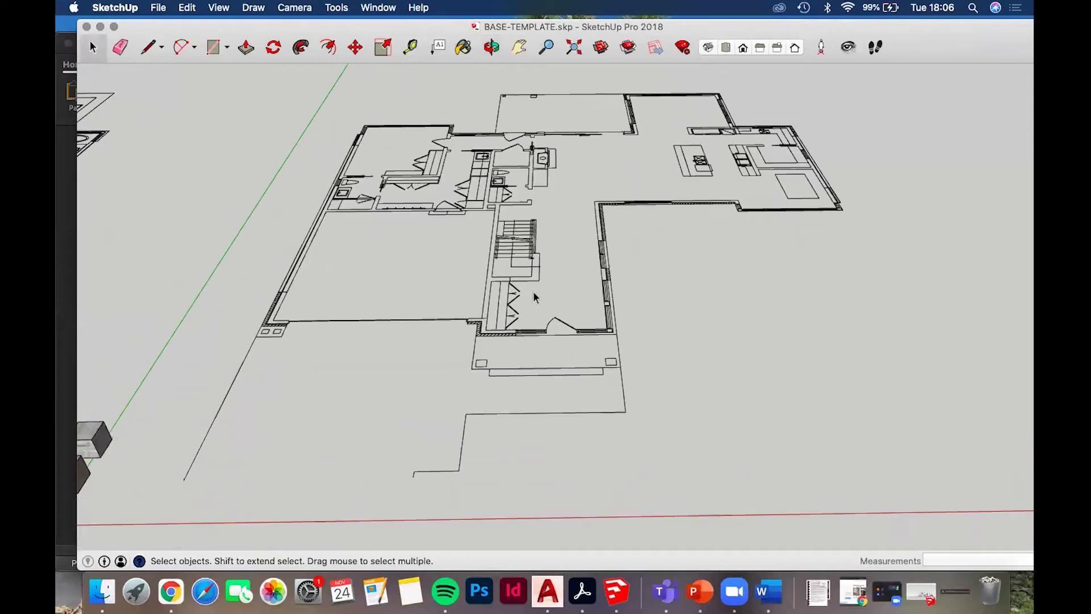
middle_drag(534, 296, 538, 347)
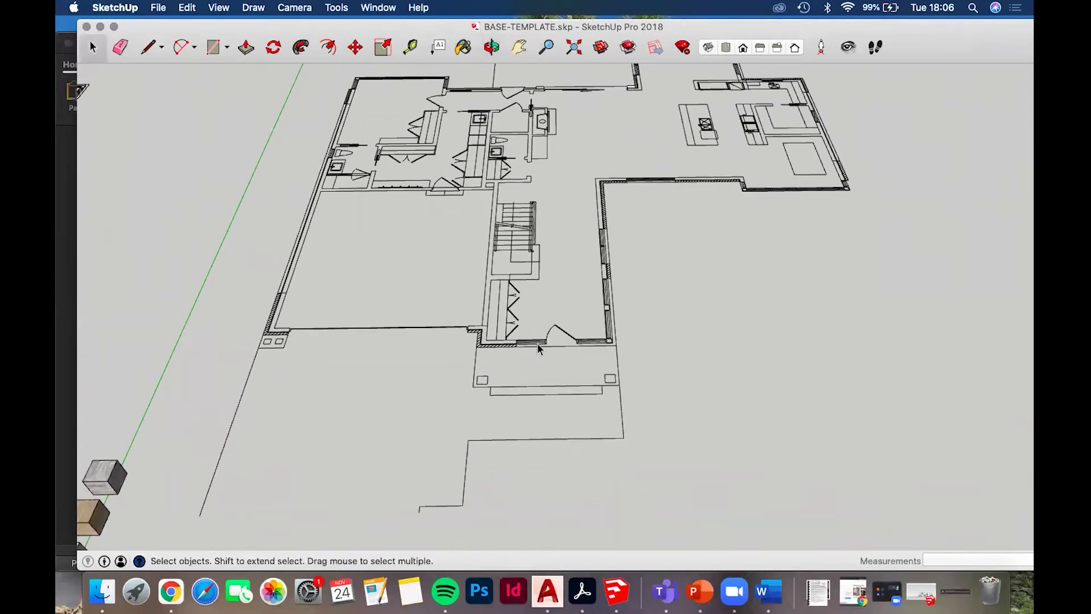
middle_drag(561, 310, 531, 316)
scroll(534, 392, down, 3)
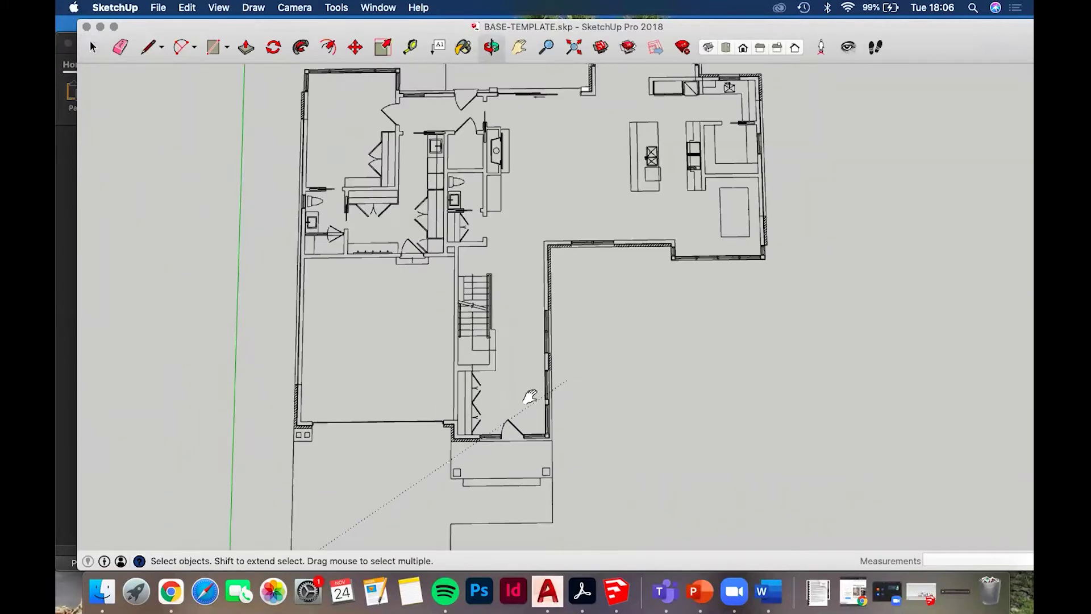
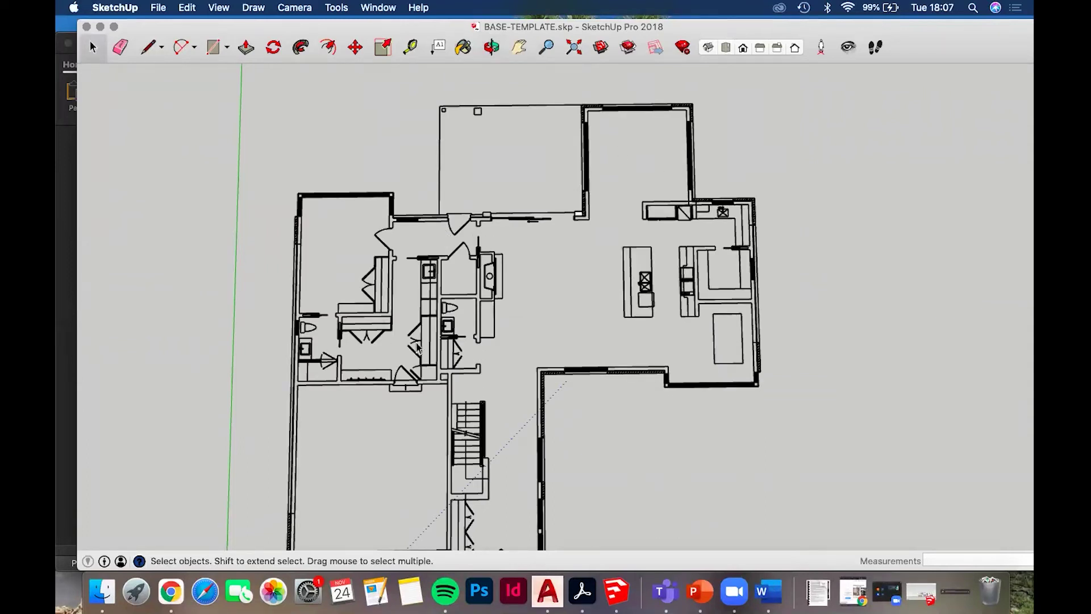
shift+middle_drag(417, 334, 420, 320)
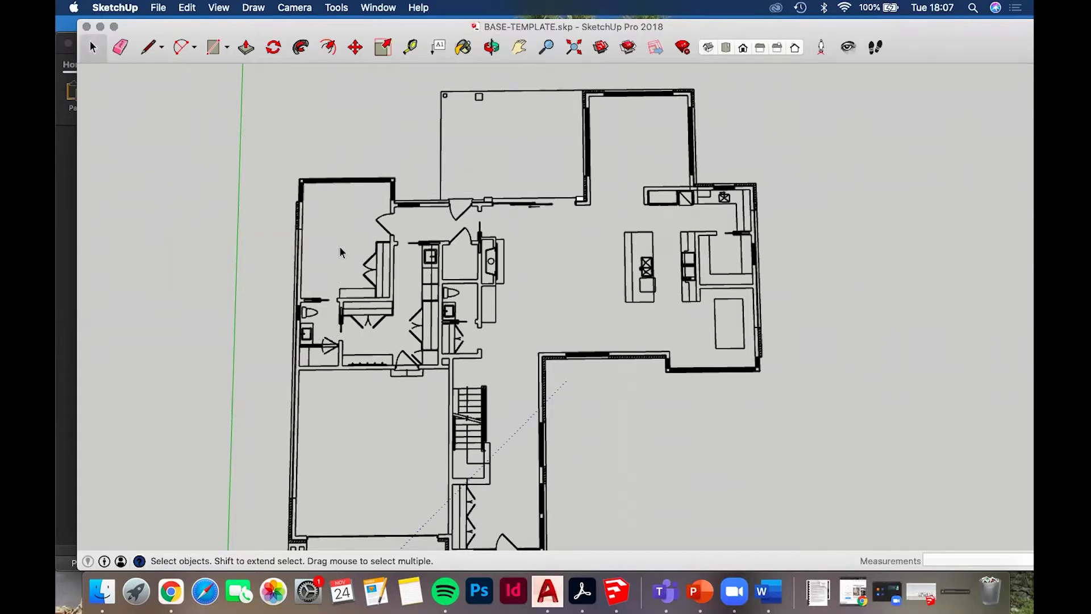
Examine the other floor plan across the green axis and compare its layout with the garage-level plan
scroll(462, 255, down, 4)
shift+middle_drag(721, 271, 970, 274)
shift+middle_drag(231, 350, 373, 349)
scroll(521, 327, up, 1)
shift+middle_drag(335, 418, 512, 403)
scroll(504, 408, up, 2)
shift+middle_drag(508, 328, 465, 341)
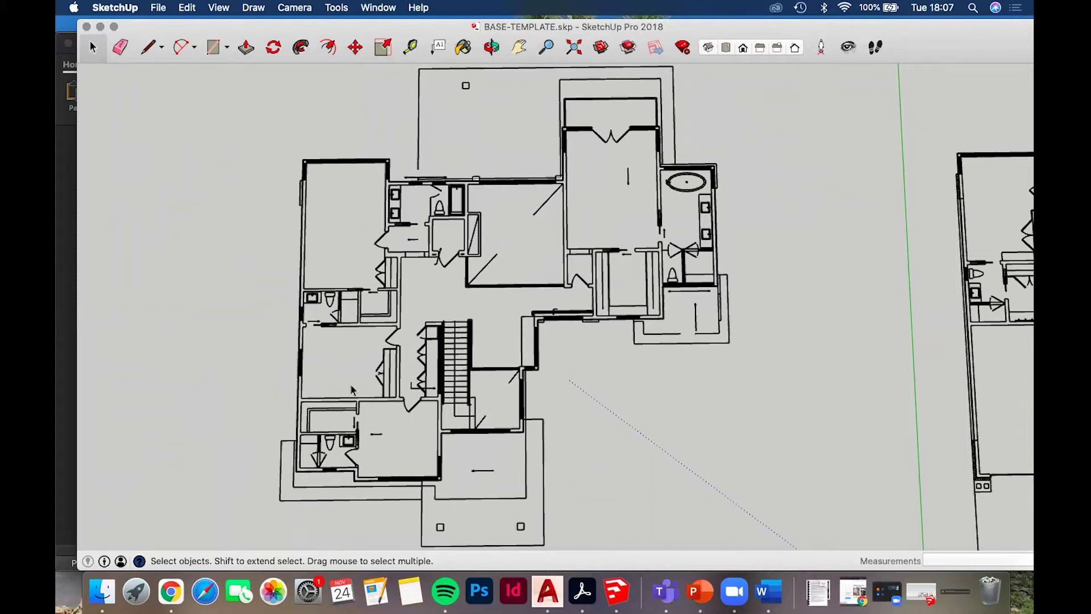
middle_drag(626, 339, 482, 311)
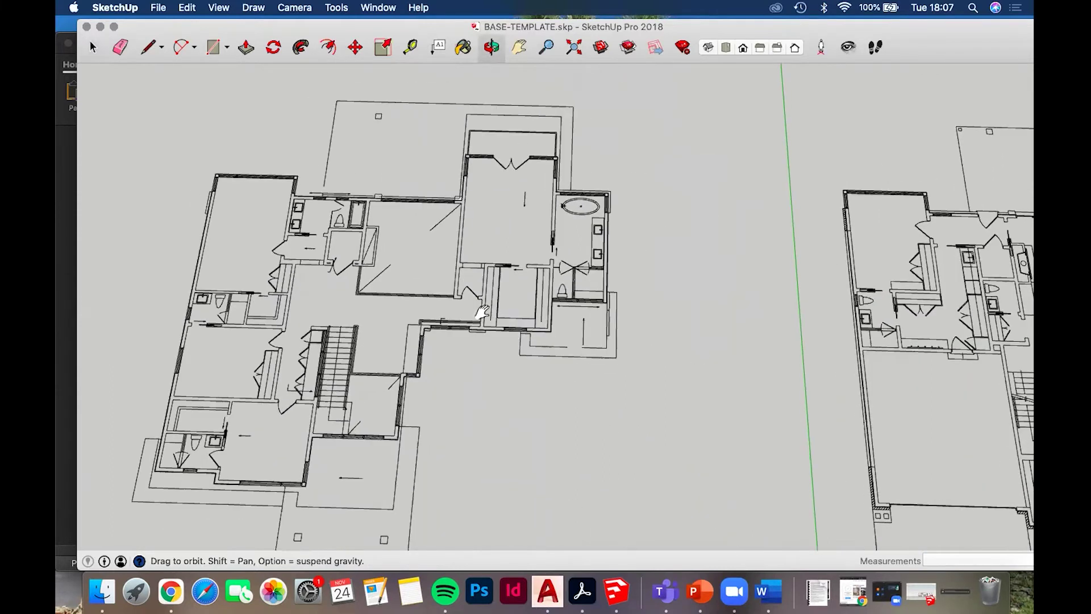
scroll(486, 313, down, 2)
shift+middle_drag(754, 317, 556, 290)
middle_drag(554, 367, 582, 356)
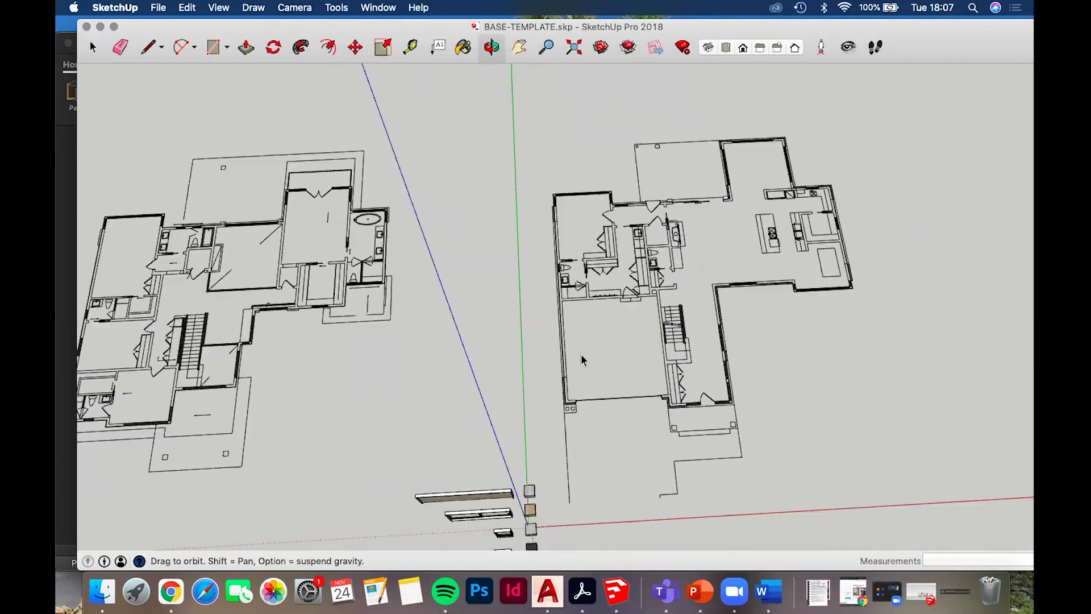
Measure the exterior wall's thickness at the front corner between the garage opening and the entrance with the Tape Measure
middle_drag(511, 339, 512, 403)
scroll(498, 385, up, 3)
scroll(498, 391, up, 10)
key(t)
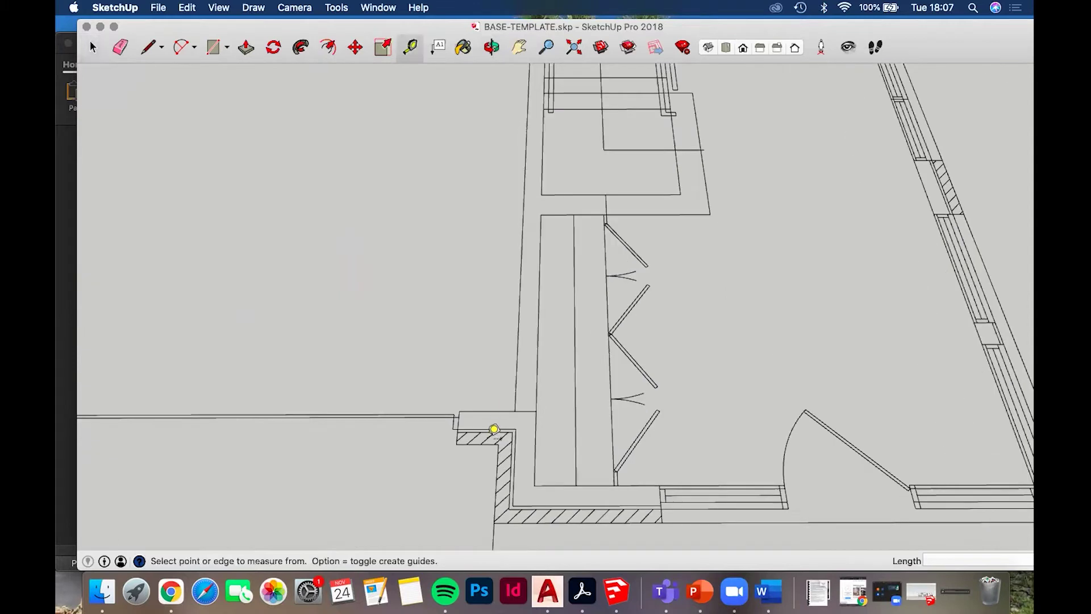
click(494, 444)
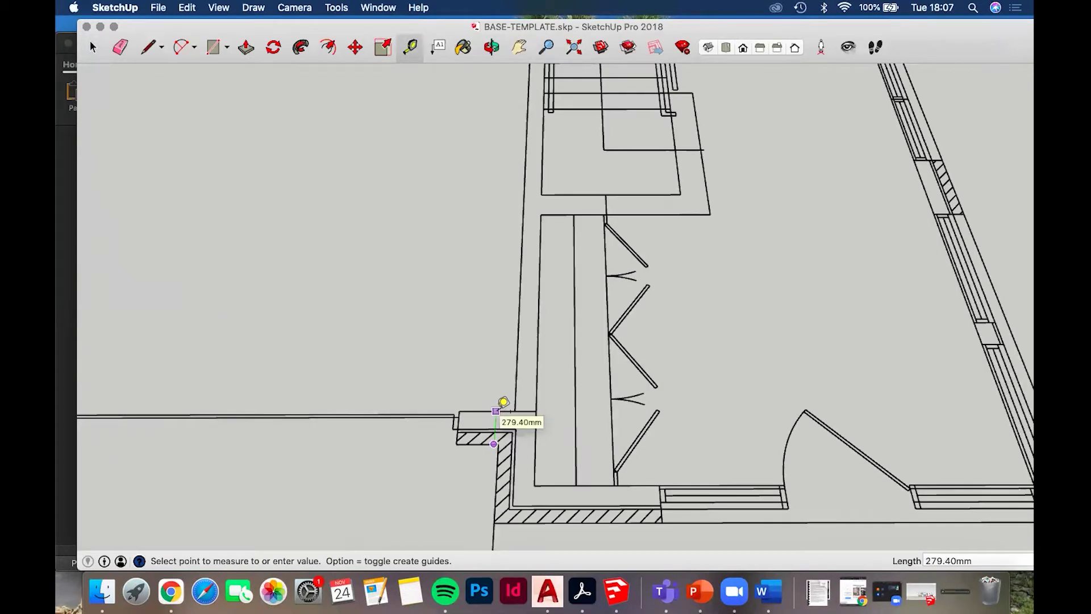
key(Escape)
Examine the interior and exterior wall lines around the entrance, the staircase and the plan's inner corner
middle_drag(496, 420, 514, 528)
scroll(528, 424, down, 3)
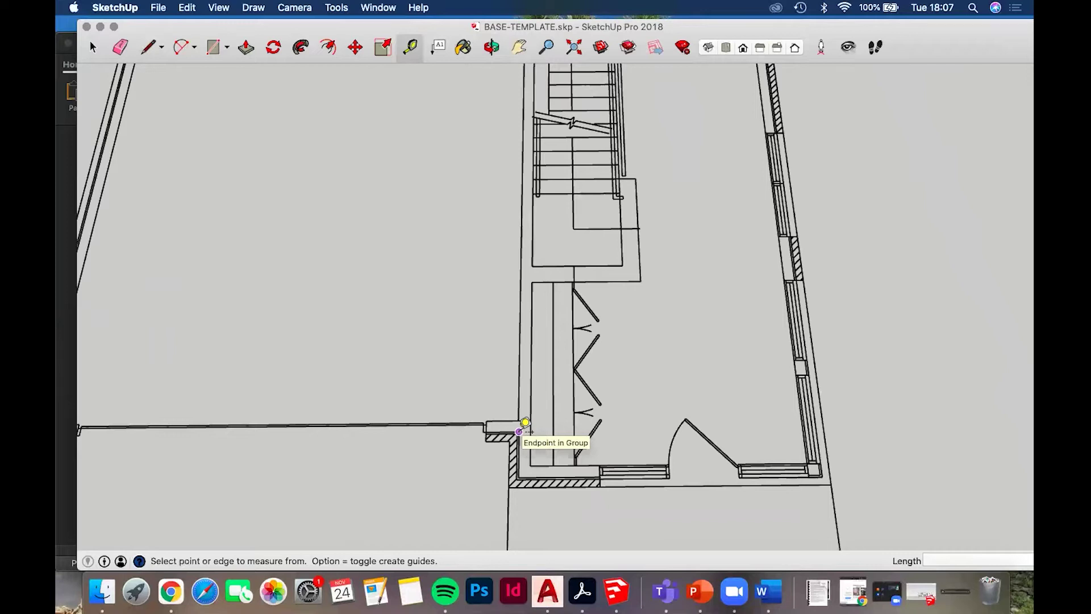
scroll(524, 424, down, 3)
scroll(514, 350, down, 3)
middle_drag(526, 310, 467, 307)
scroll(470, 303, down, 5)
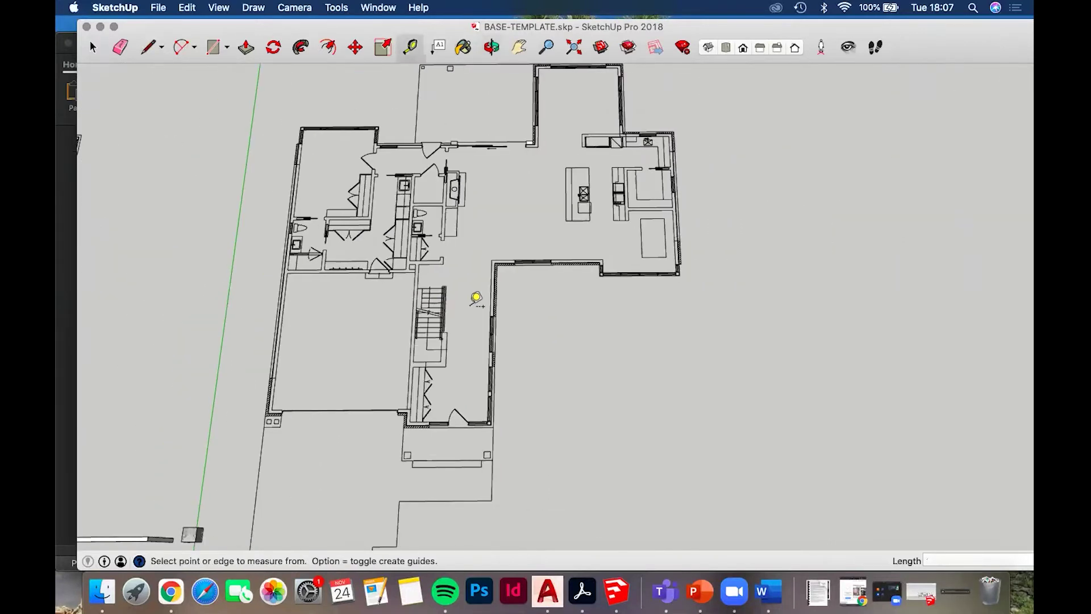
scroll(496, 277, up, 5)
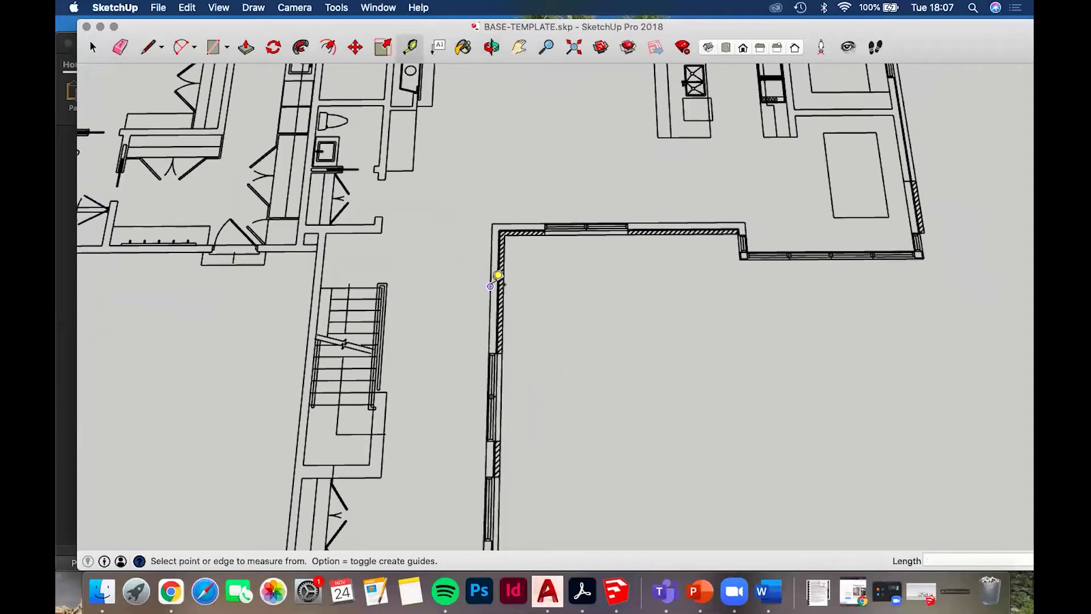
scroll(498, 275, up, 3)
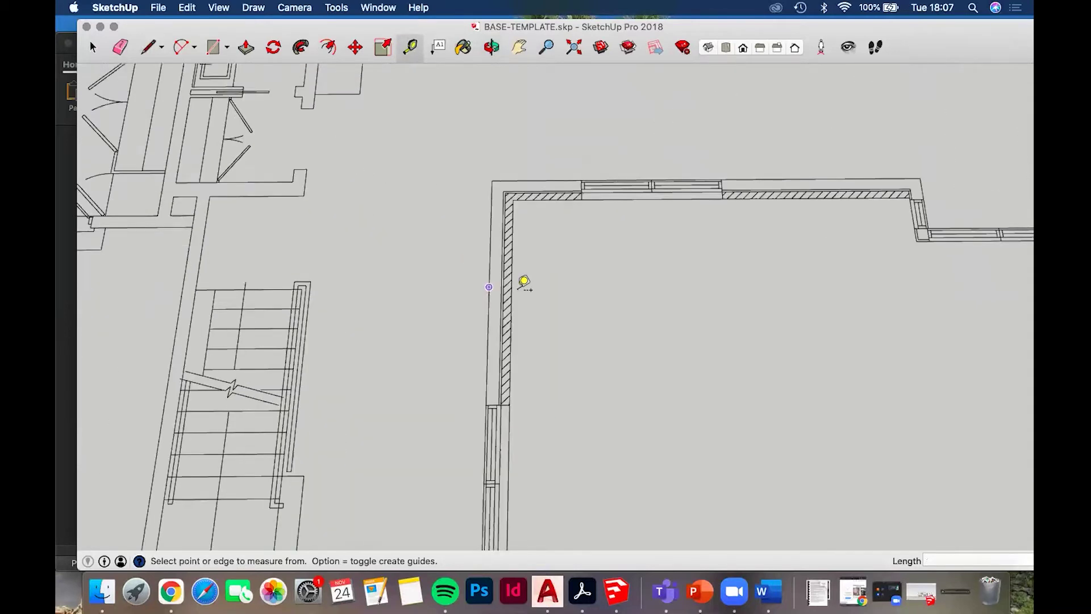
scroll(520, 282, down, 2)
scroll(520, 284, down, 4)
middle_drag(517, 288, 490, 169)
scroll(511, 209, down, 2)
scroll(492, 166, down, 3)
scroll(458, 224, up, 4)
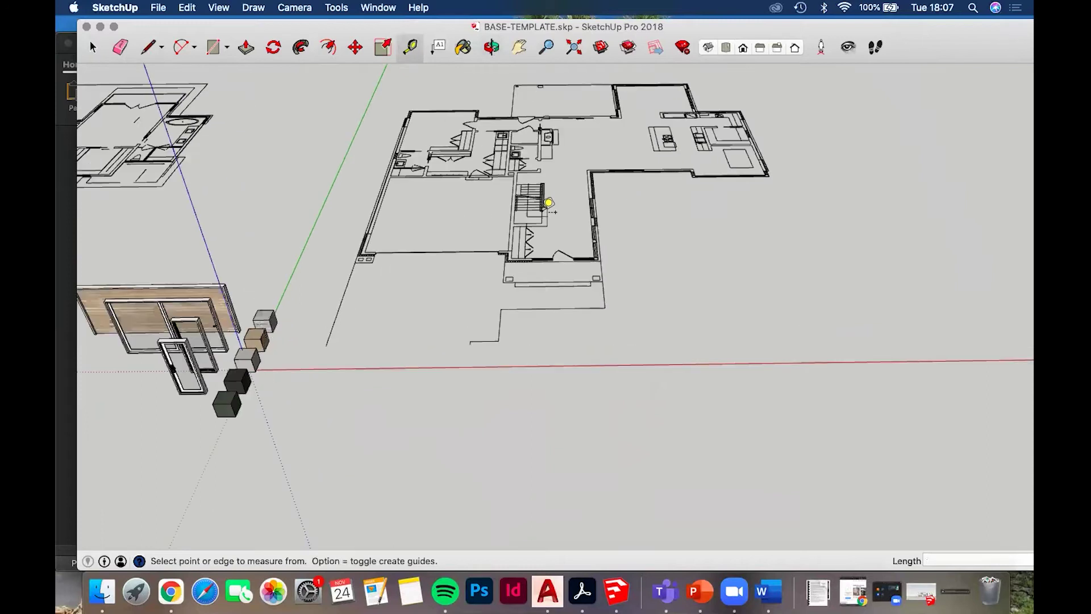
scroll(551, 204, up, 3)
middle_drag(547, 212, 528, 335)
Select the grouped floor plan that contains the garage
key(space)
scroll(505, 229, down, 3)
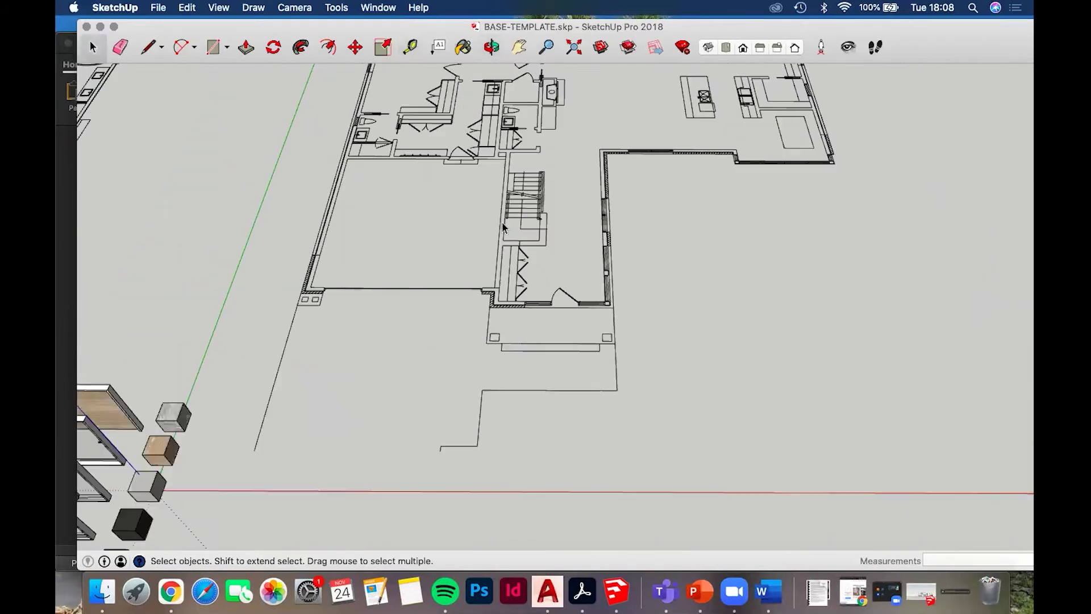
middle_drag(495, 292, 495, 348)
scroll(496, 347, up, 3)
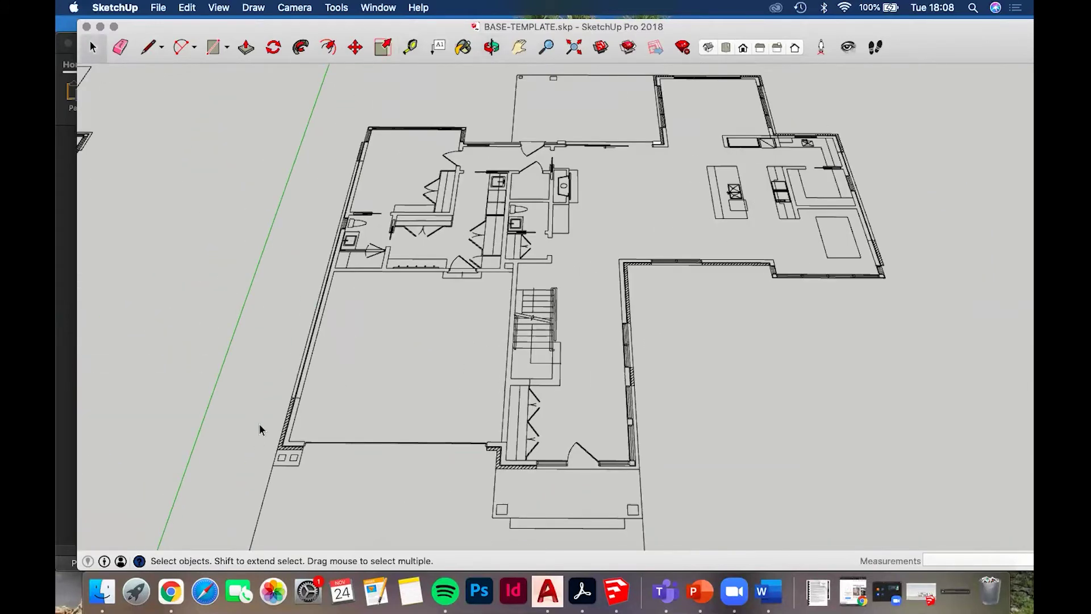
middle_drag(547, 432, 549, 459)
click(570, 236)
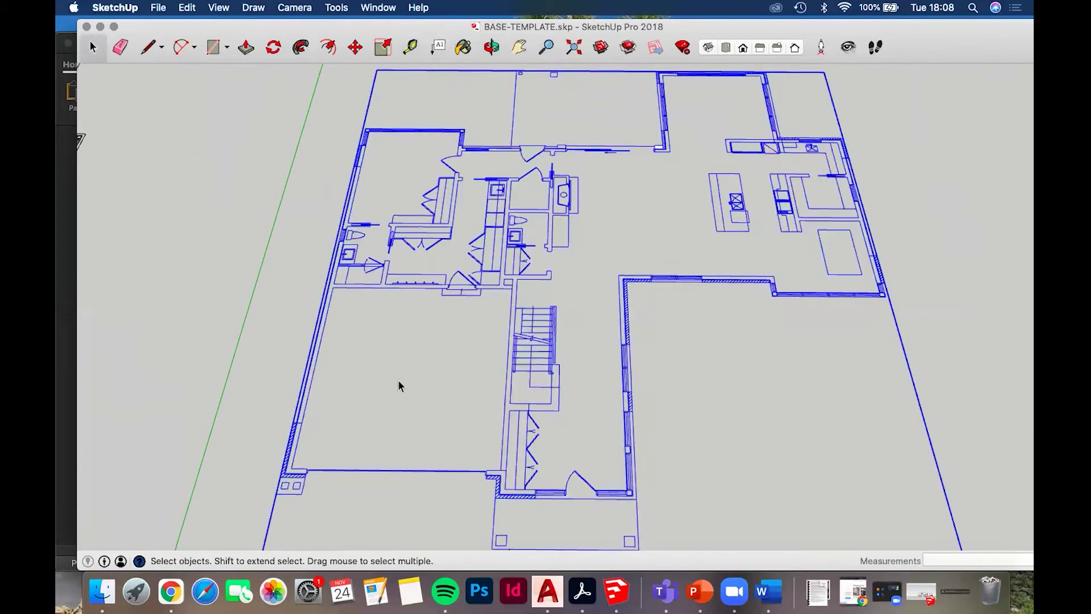
Draw a line along the garage front from its inner exterior corner to the entrance closet's wall line
key(l)
scroll(287, 406, up, 5)
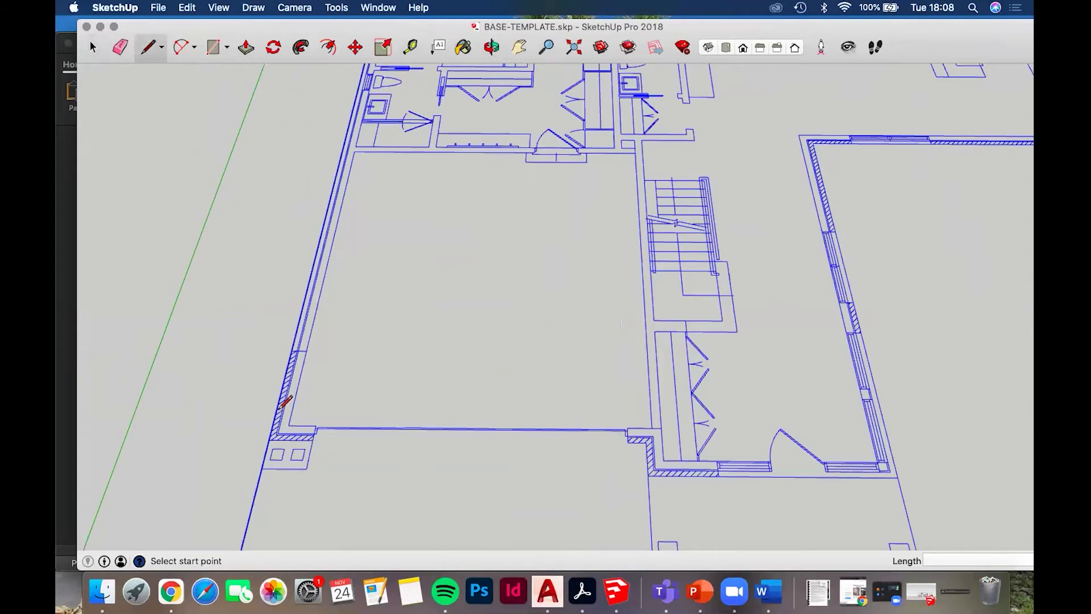
mouse_move(292, 430)
middle_down()
mouse_move(301, 429)
mouse_move(293, 433)
middle_up()
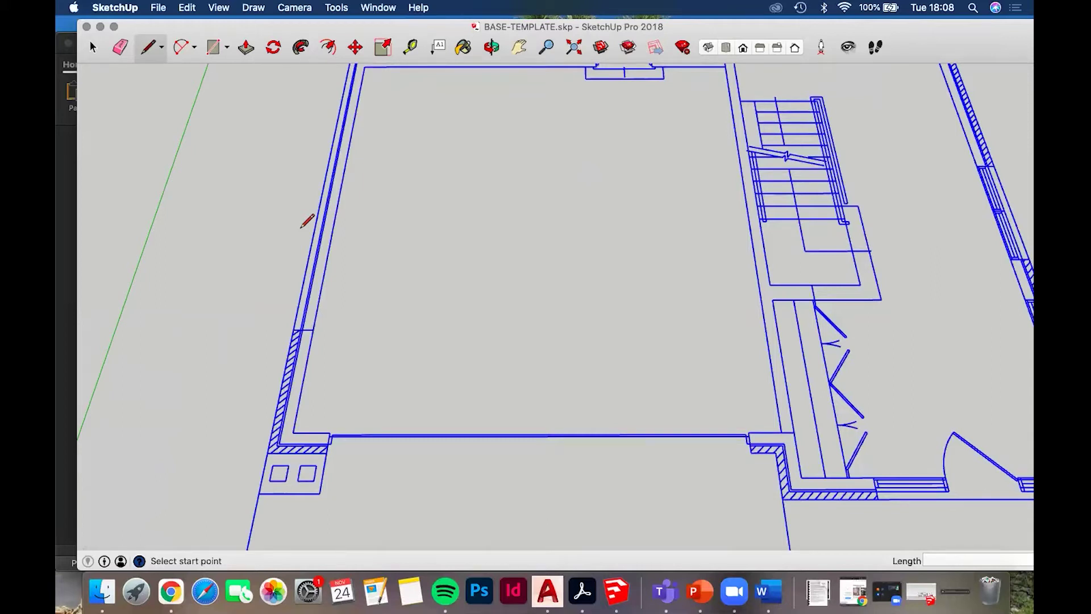
click(293, 427)
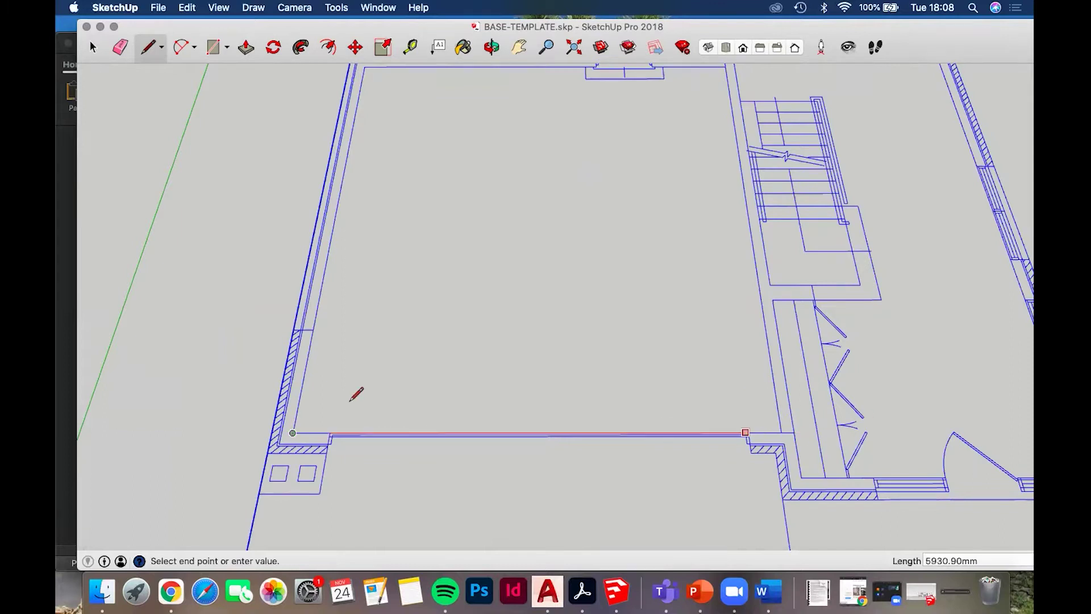
middle_drag(765, 373, 688, 347)
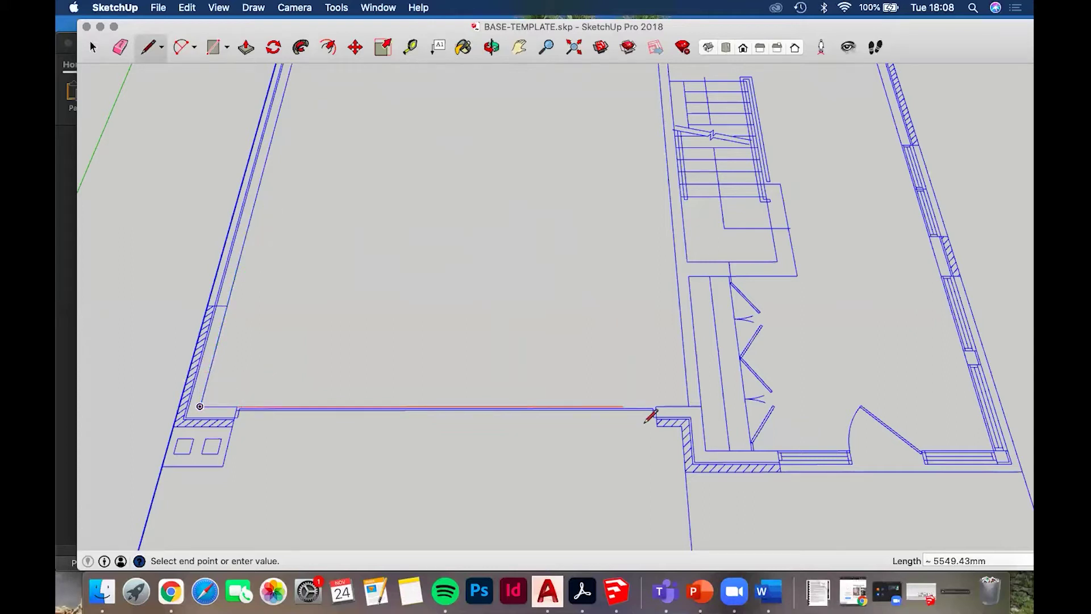
mouse_move(677, 456)
middle_down()
mouse_move(665, 359)
mouse_move(672, 437)
middle_up()
scroll(662, 414, up, 4)
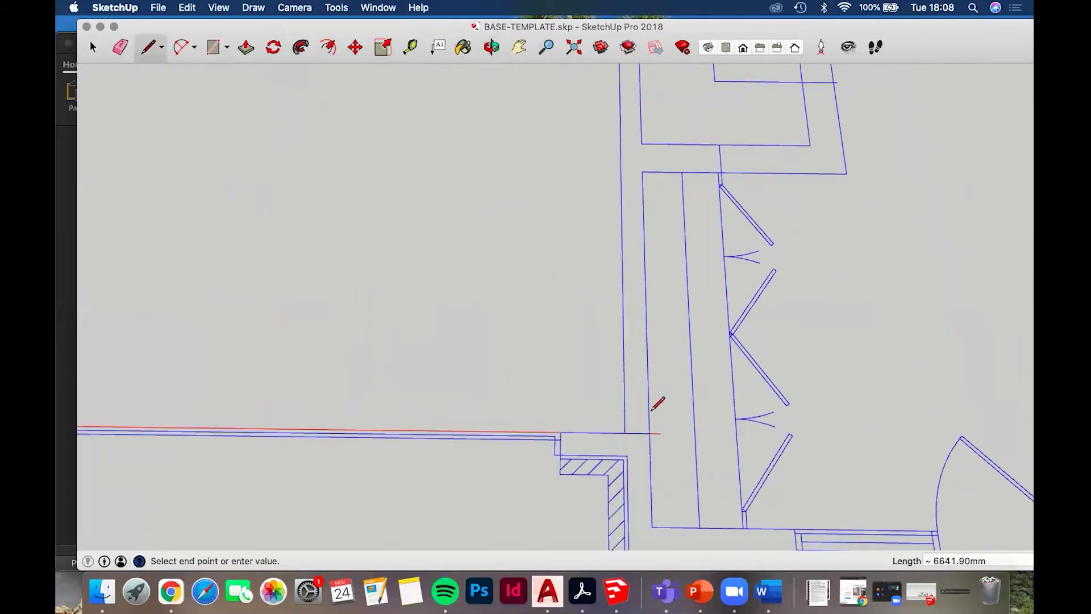
shift+middle_drag(652, 420, 606, 325)
click(606, 326)
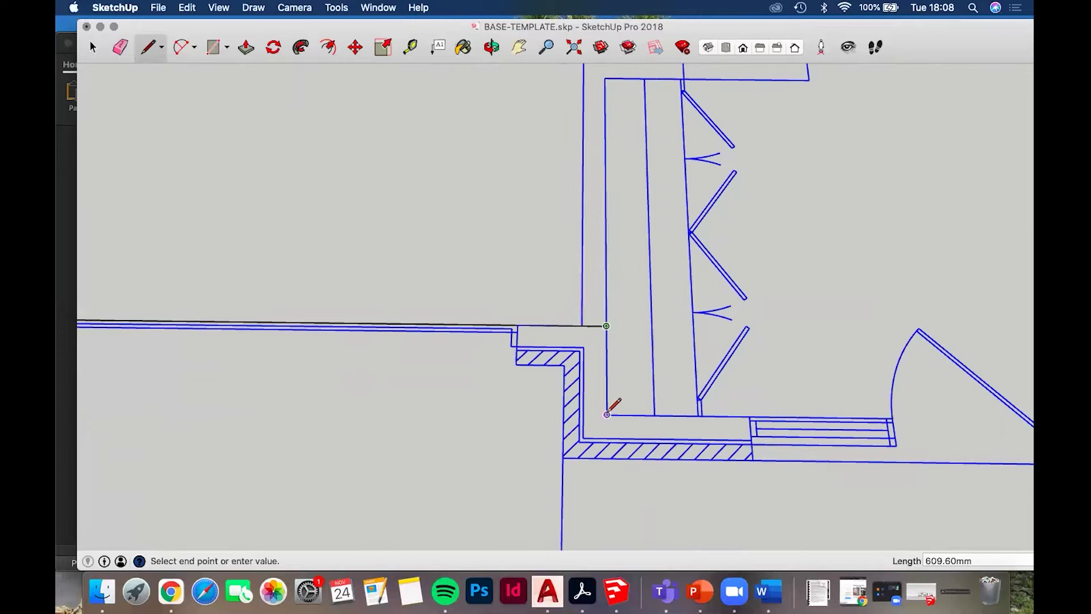
Trace the 609.60 mm return beside the closet and the 3657.60 mm inner face of the entrance's front wall
click(607, 414)
scroll(670, 404, down, 3)
shift+middle_drag(546, 427, 206, 458)
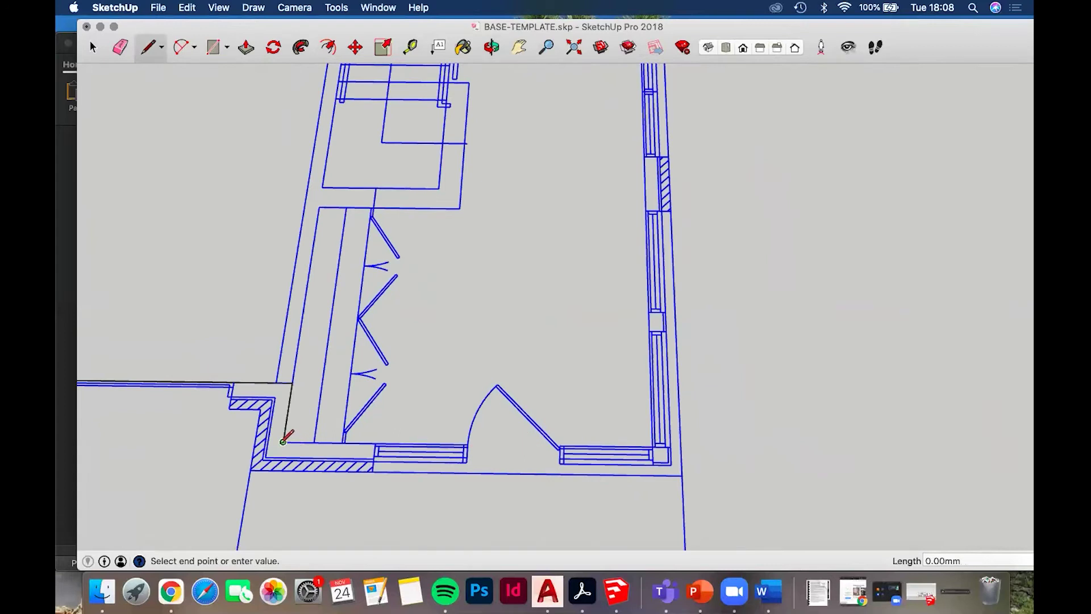
scroll(659, 439, up, 2)
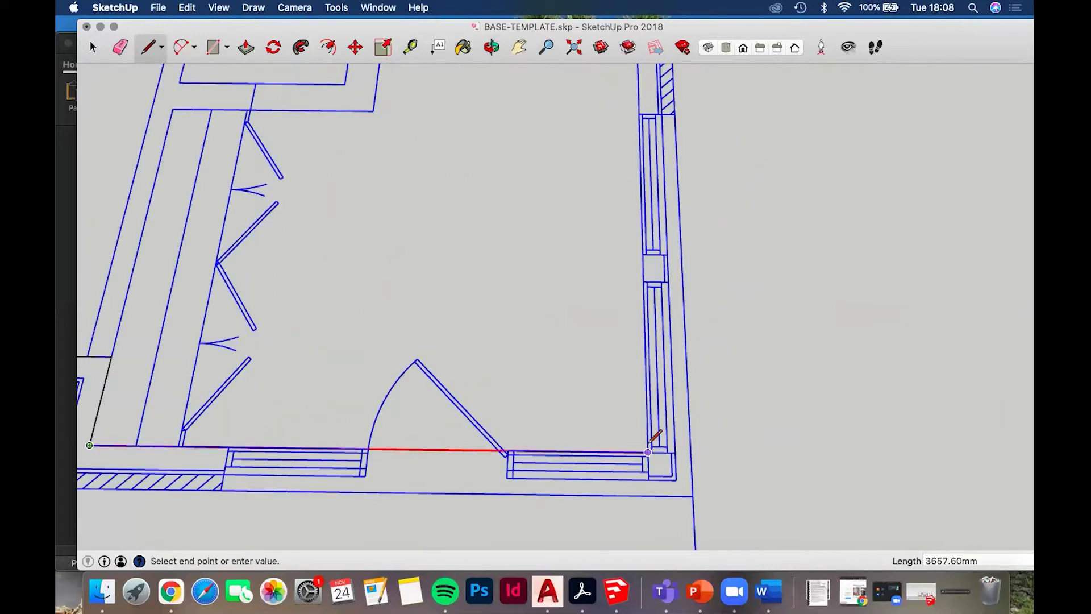
click(648, 452)
Trace the inner face of the entrance hall's long side wall and the adjoining wall as far as the next jog
shift+middle_drag(588, 505, 587, 527)
shift+middle_drag(626, 73, 572, 502)
scroll(590, 378, down, 2)
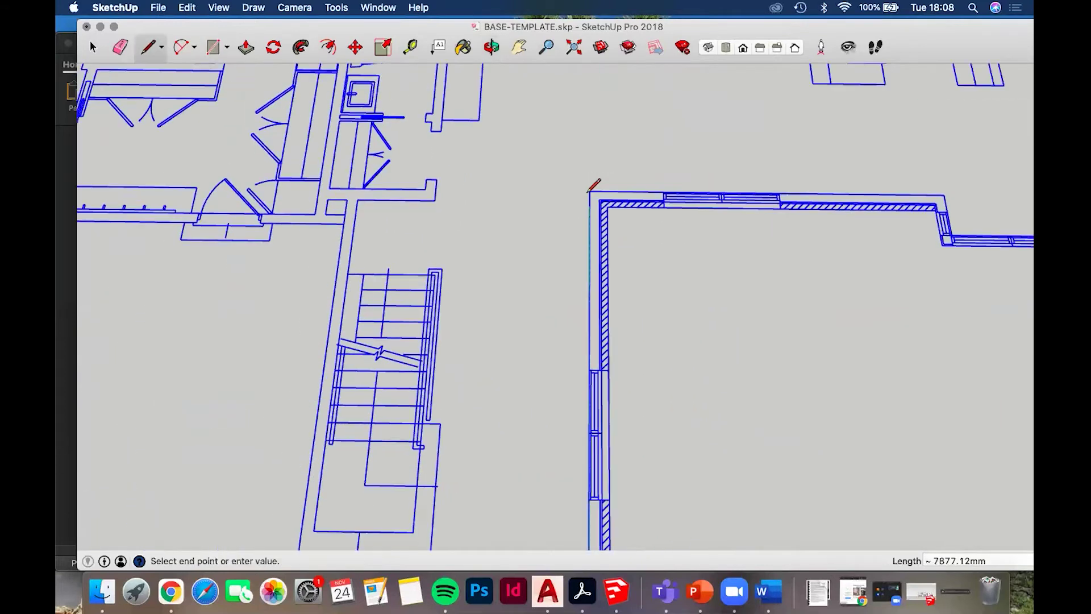
click(589, 191)
shift+middle_drag(952, 187, 465, 289)
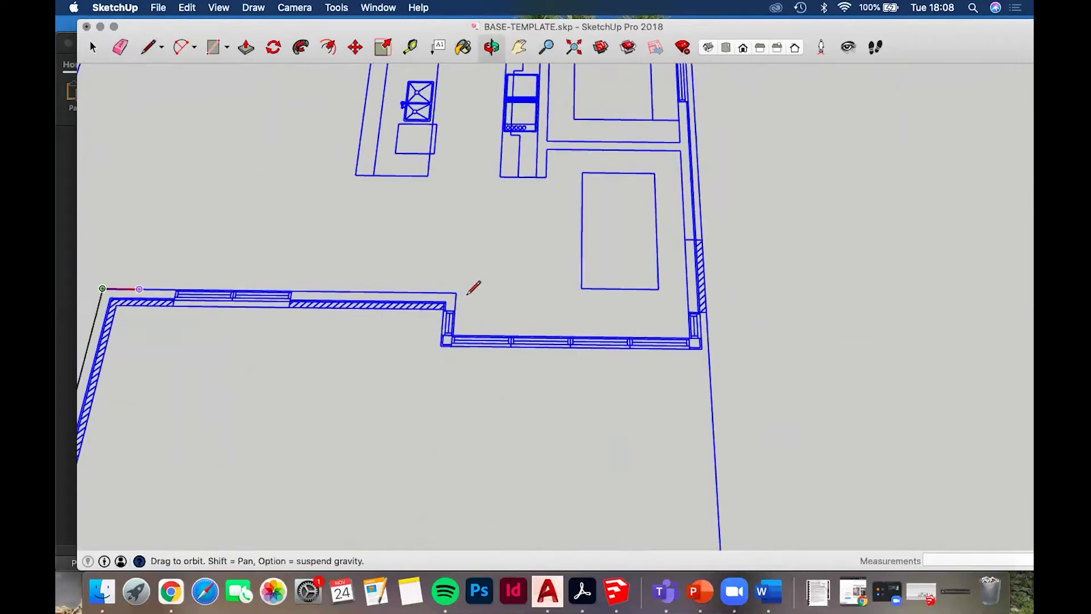
click(457, 293)
Trace the short windowed jog and the 3644.90 mm inner face of the four-window wall to its far corner
scroll(459, 310, up, 3)
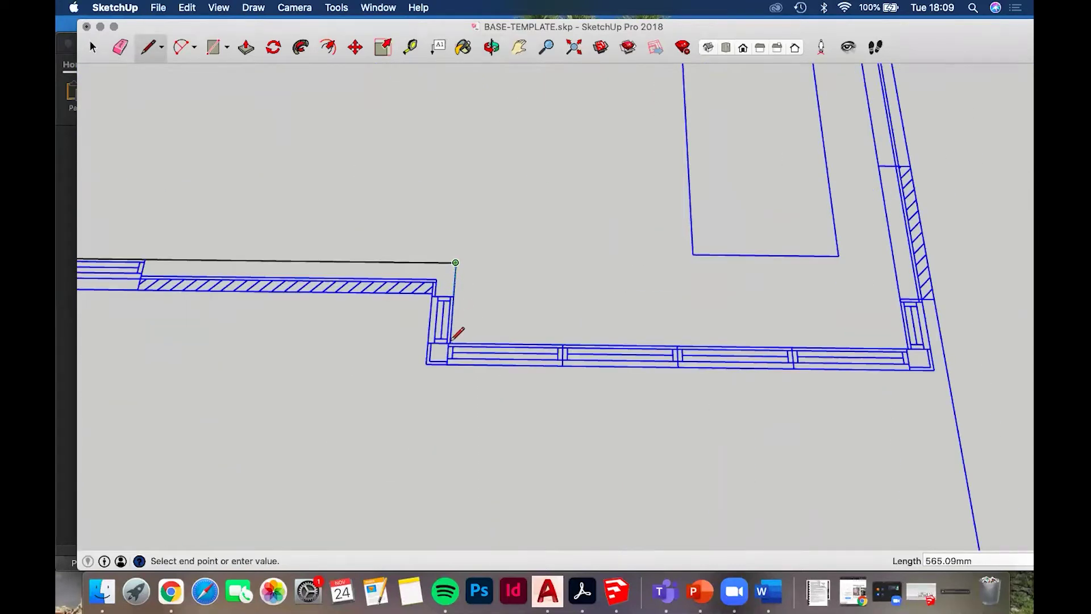
scroll(448, 348, down, 3)
click(448, 348)
scroll(449, 348, down, 4)
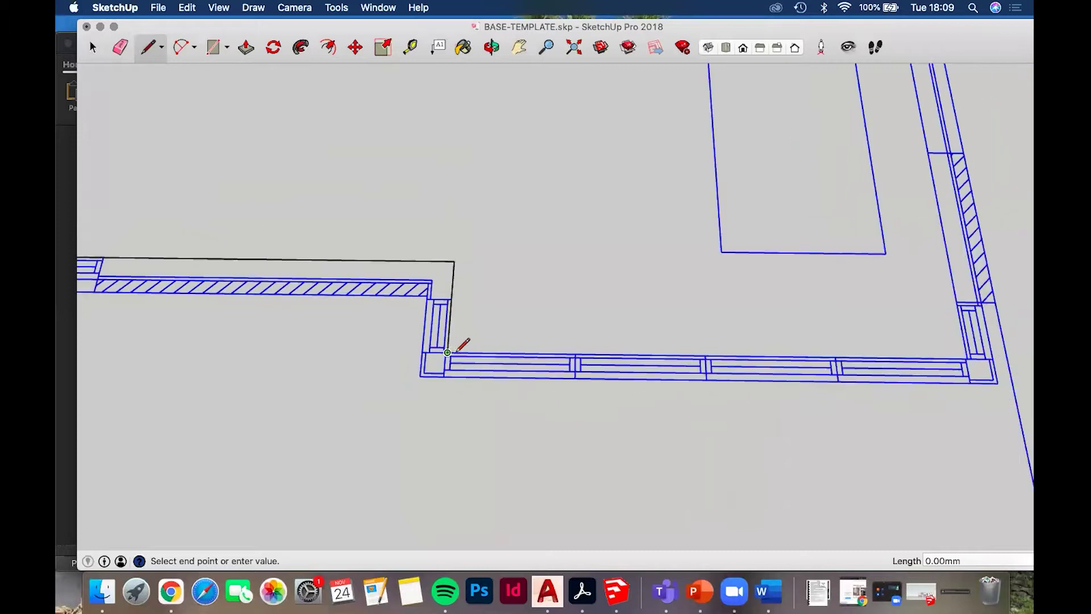
scroll(715, 356, up, 5)
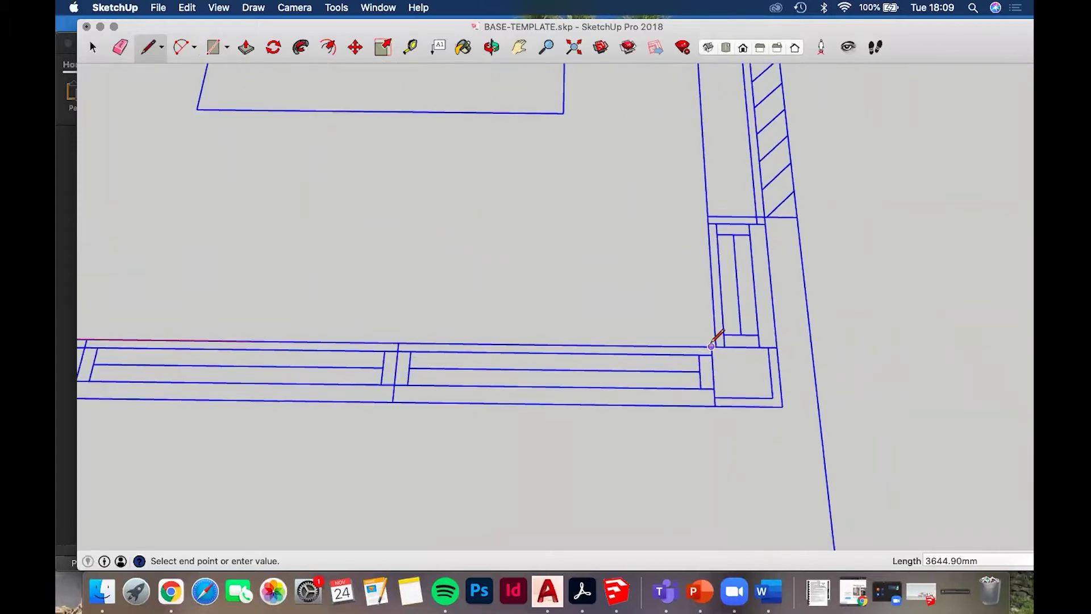
scroll(716, 341, up, 3)
click(715, 345)
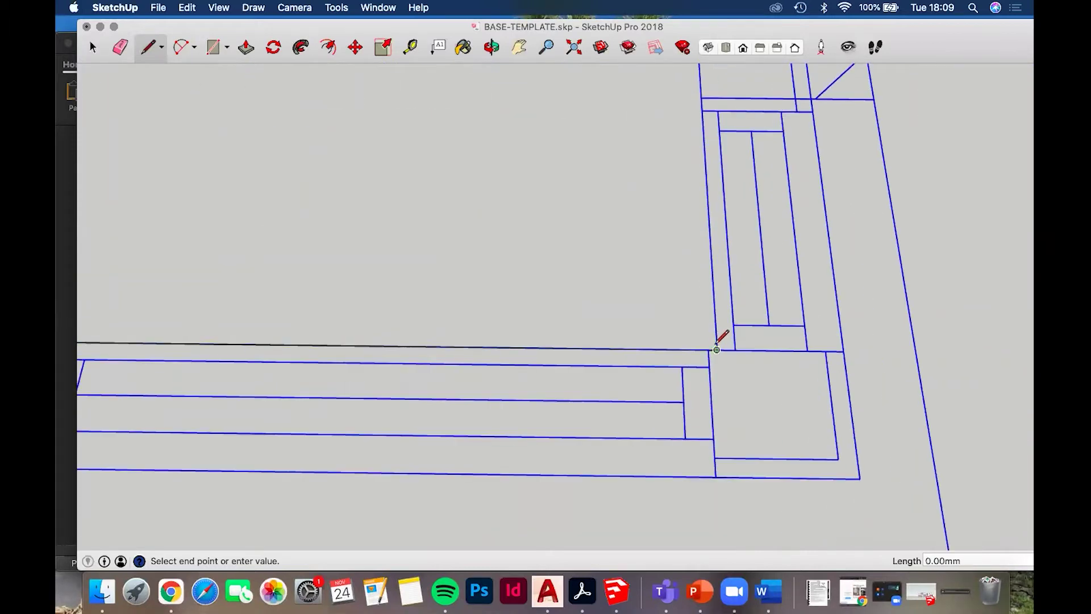
Trace the inner face of the kitchen side's exterior wall and the short sink wall up to the projecting rear room
scroll(715, 319, down, 2)
scroll(714, 313, down, 3)
shift+middle_drag(693, 136, 676, 520)
scroll(684, 339, down, 4)
shift+middle_drag(653, 136, 652, 522)
click(667, 245)
click(440, 242)
Trace the inner faces of the projecting rear room's three exterior walls
shift+middle_drag(445, 195, 582, 454)
click(578, 176)
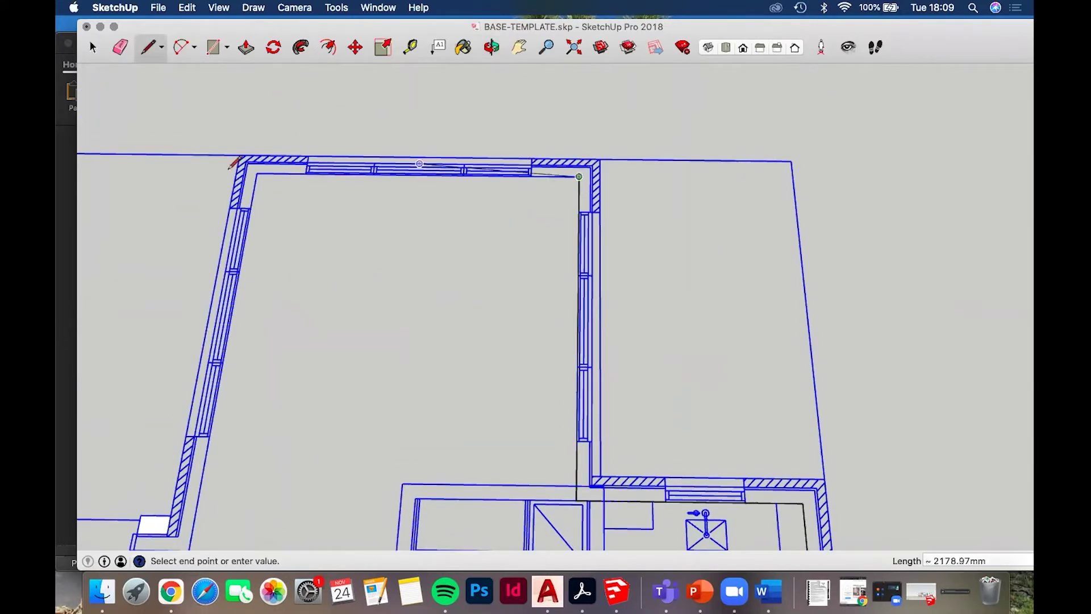
click(256, 173)
shift+middle_drag(232, 530, 801, 247)
click(475, 310)
Trace the inner face of the rear wall with the sliding door and the short return to the rear bedroom's corner
scroll(464, 311, down, 1)
scroll(472, 309, down, 1)
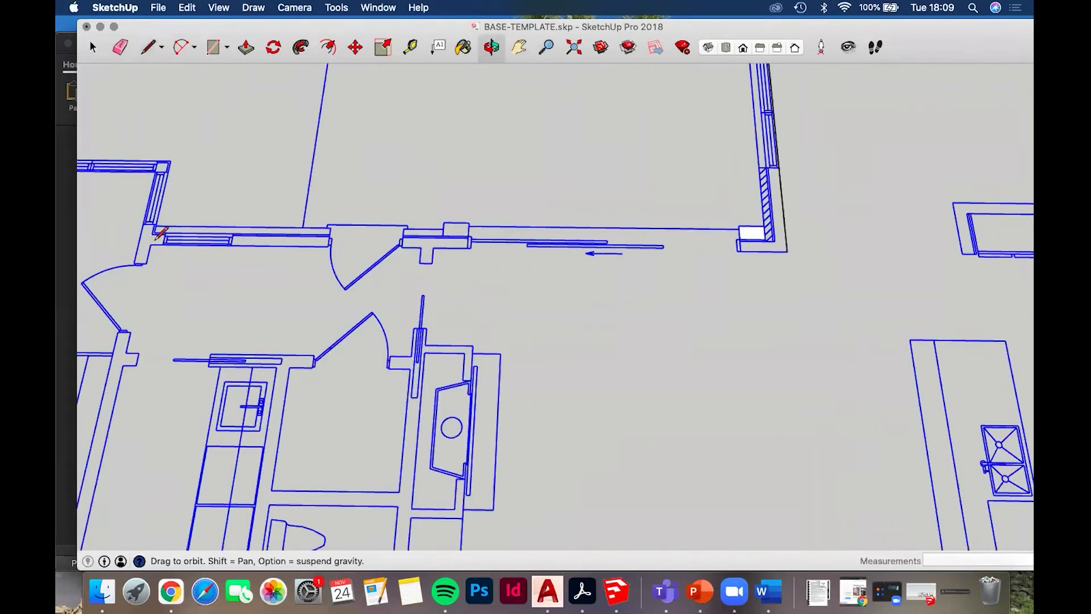
click(157, 243)
middle_drag(568, 262, 523, 200)
scroll(574, 199, up, 5)
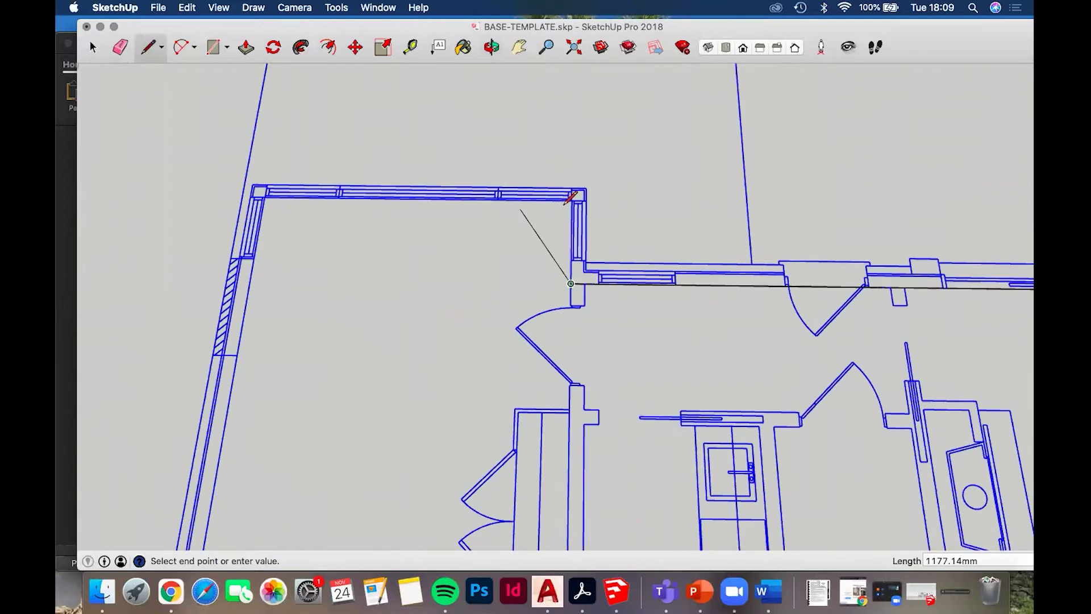
scroll(581, 196, up, 5)
click(581, 195)
Trace the bedroom's rear window wall and the long side wall back to the garage corner, closing the outline into a face
shift+middle_drag(457, 204, 754, 200)
scroll(250, 179, down, 3)
shift+middle_drag(274, 176, 744, 173)
click(537, 177)
scroll(537, 272, down, 3)
shift+middle_drag(518, 512, 484, 205)
shift+middle_drag(466, 534, 451, 397)
scroll(452, 396, down, 3)
scroll(415, 244, up, 5)
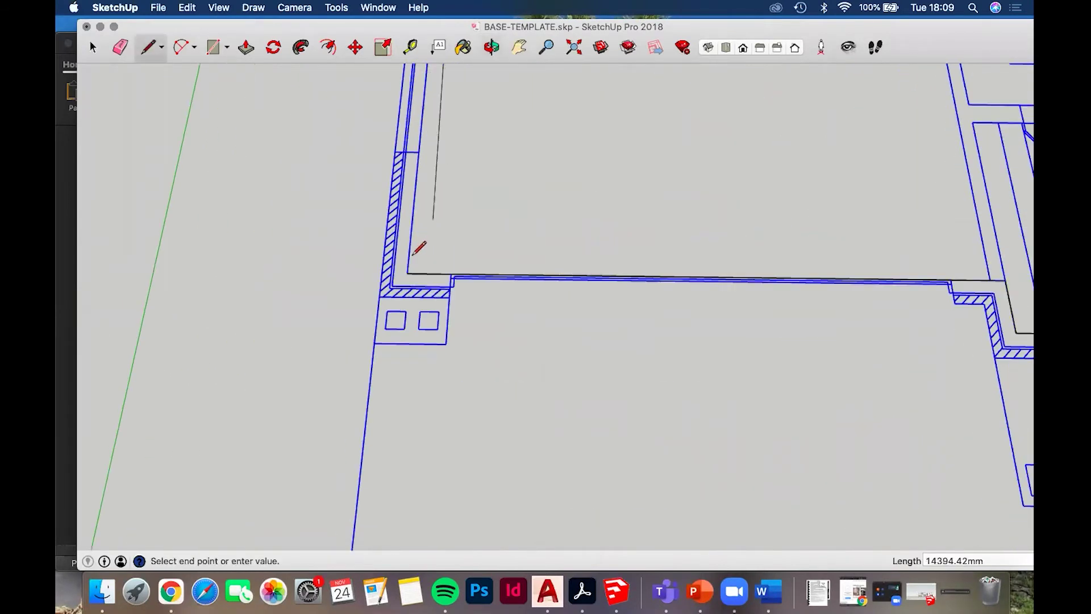
click(407, 273)
Select the traced floor face together with its edges and make it a group
shift+middle_drag(588, 177, 369, 345)
scroll(367, 345, down, 5)
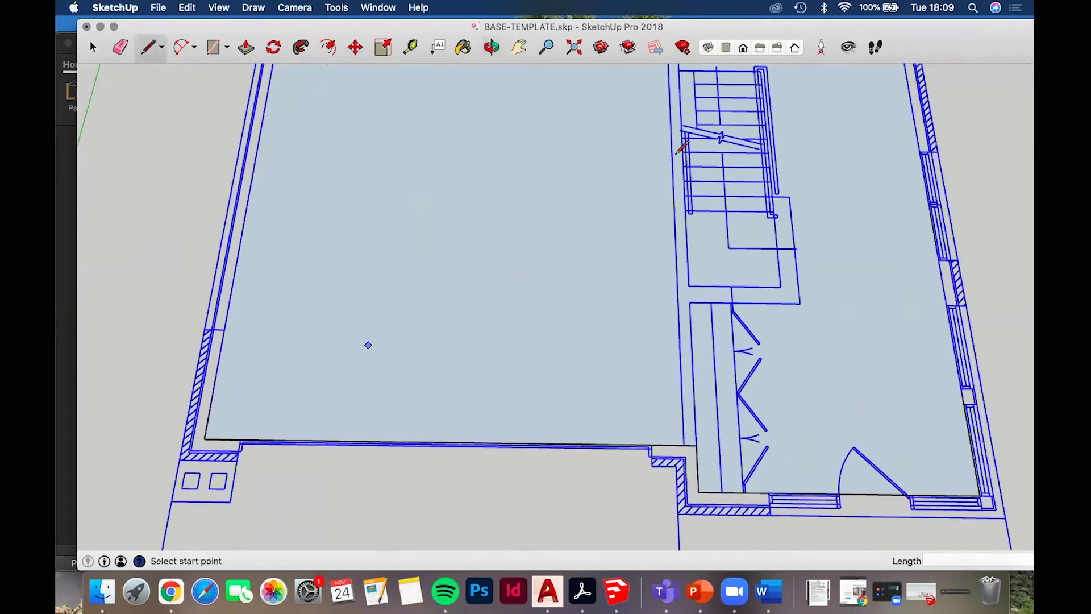
mouse_move(674, 156)
shift+middle_down()
mouse_move(550, 301)
mouse_move(558, 103)
shift+middle_up()
scroll(568, 93, down, 4)
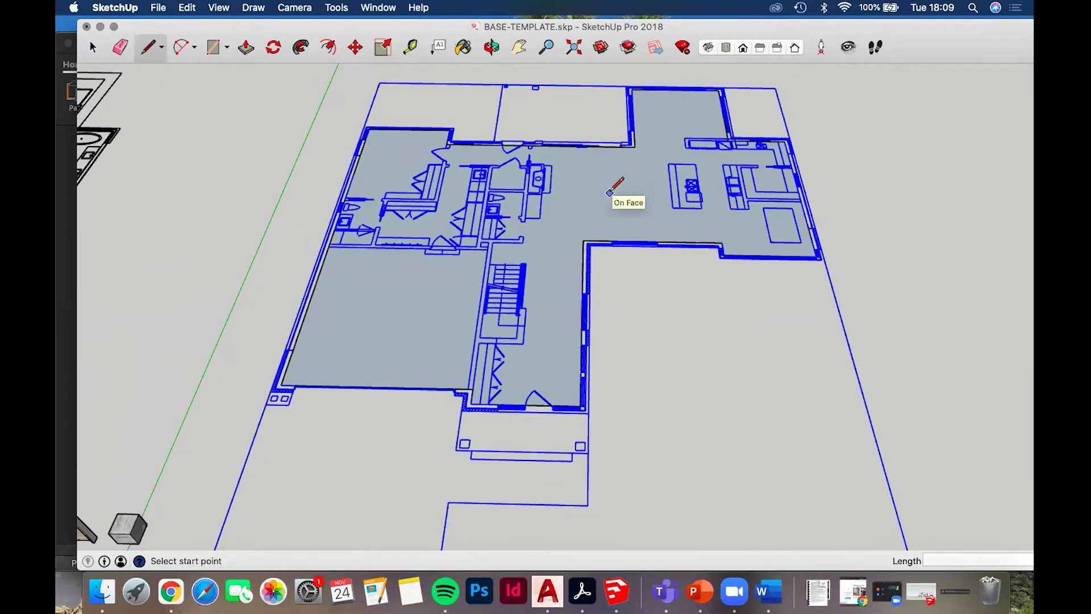
key(space)
click(636, 184)
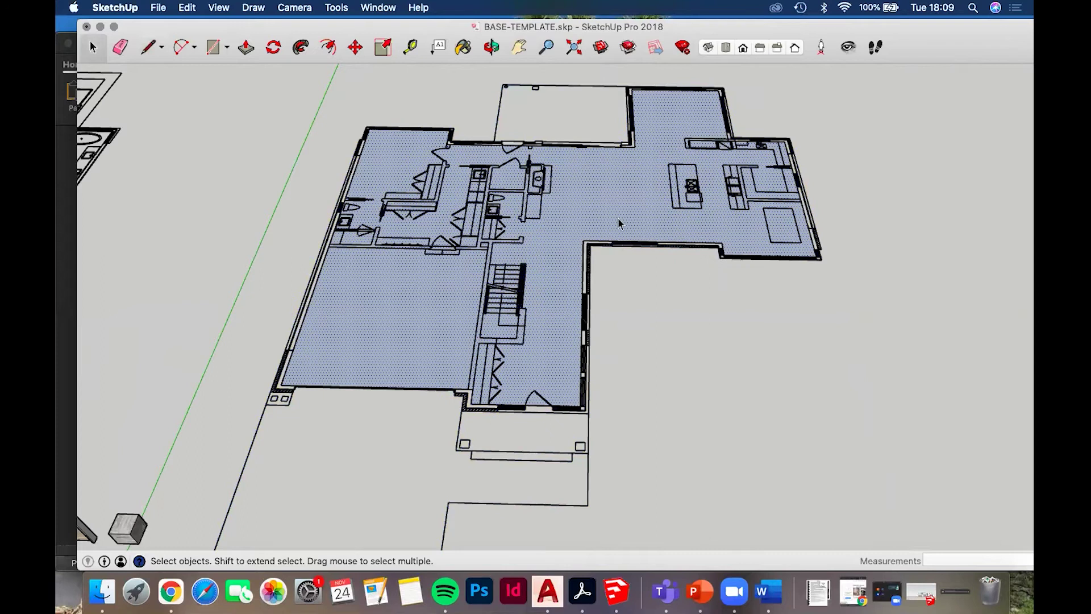
middle_drag(635, 73, 592, 195)
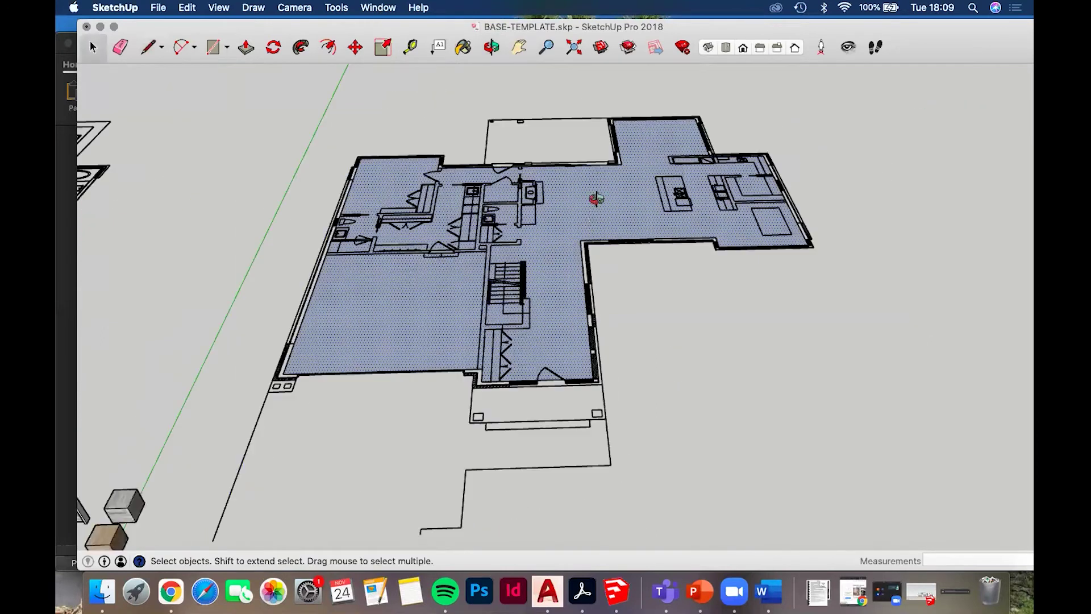
scroll(588, 239, up, 3)
middle_drag(587, 252, 628, 201)
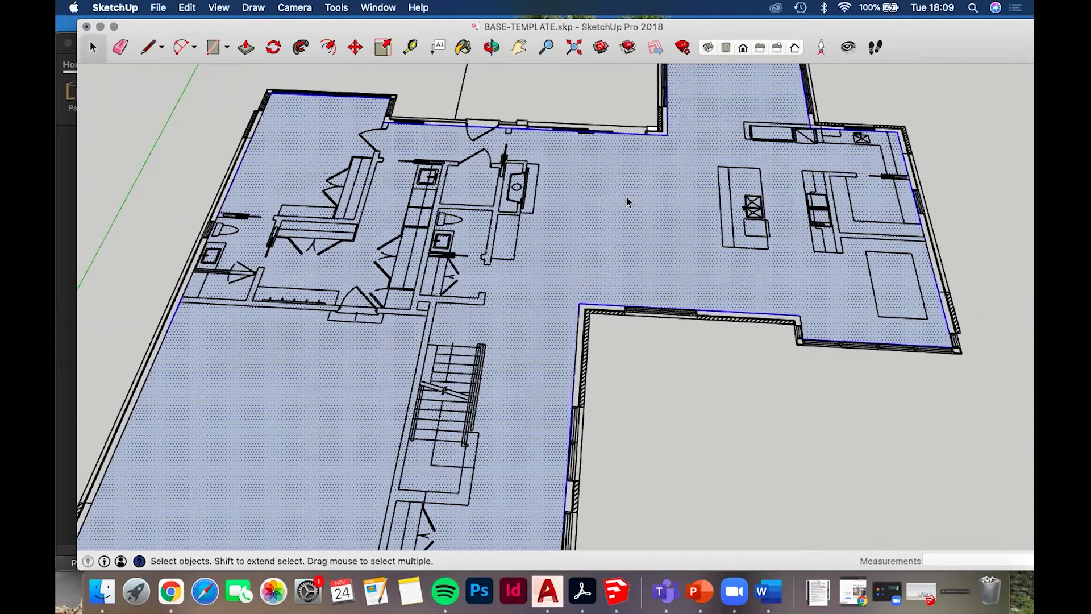
right_click(627, 202)
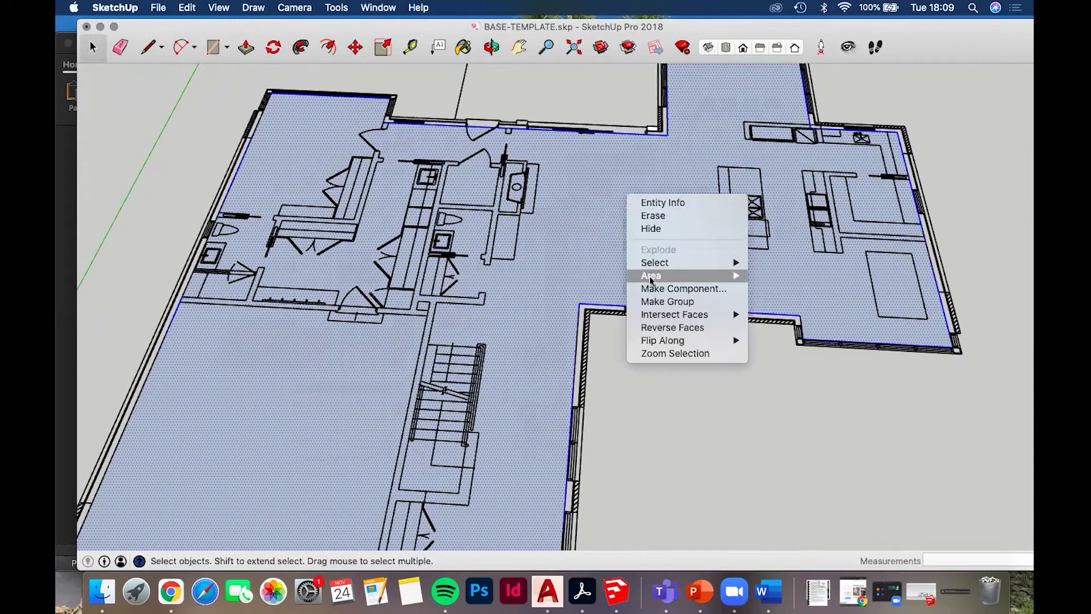
click(570, 233)
Open the grouped floor face for editing
middle_drag(578, 236, 574, 241)
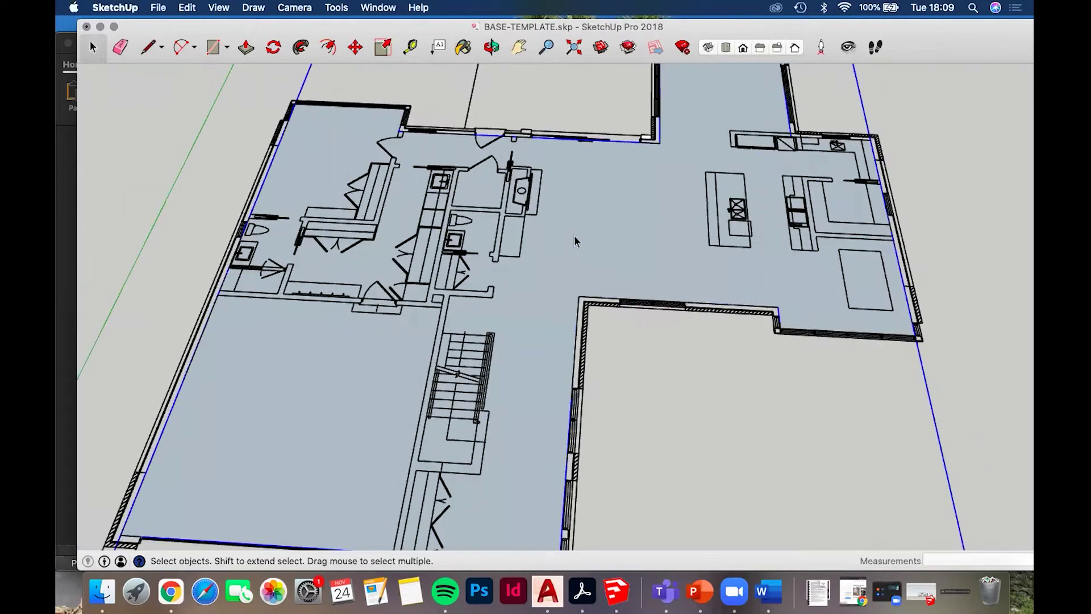
scroll(574, 241, down, 5)
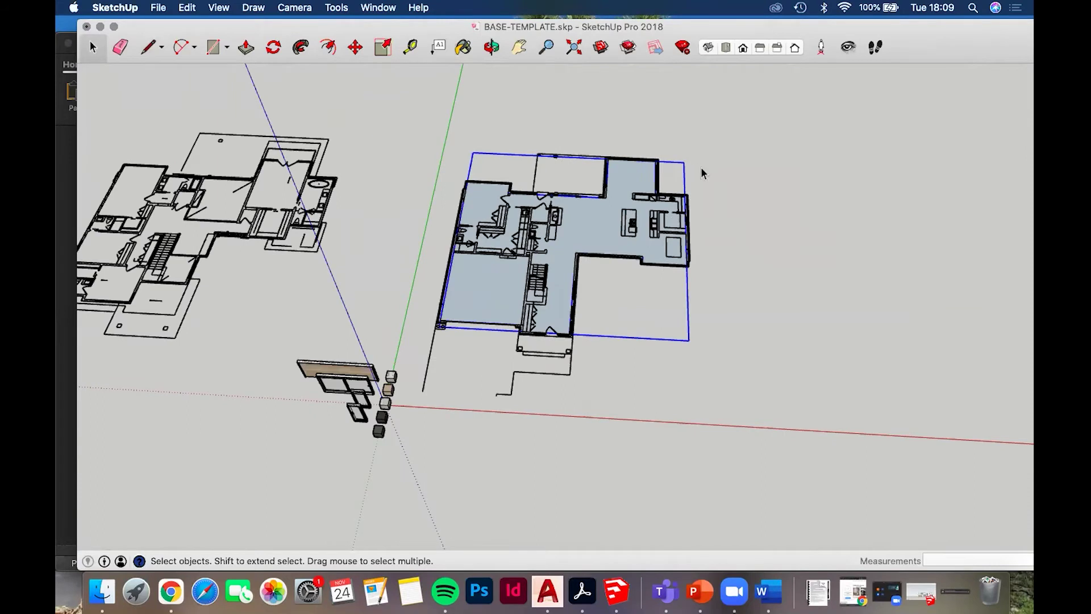
middle_drag(597, 188, 602, 162)
scroll(606, 284, up, 4)
middle_drag(606, 284, 585, 274)
double_click(587, 267)
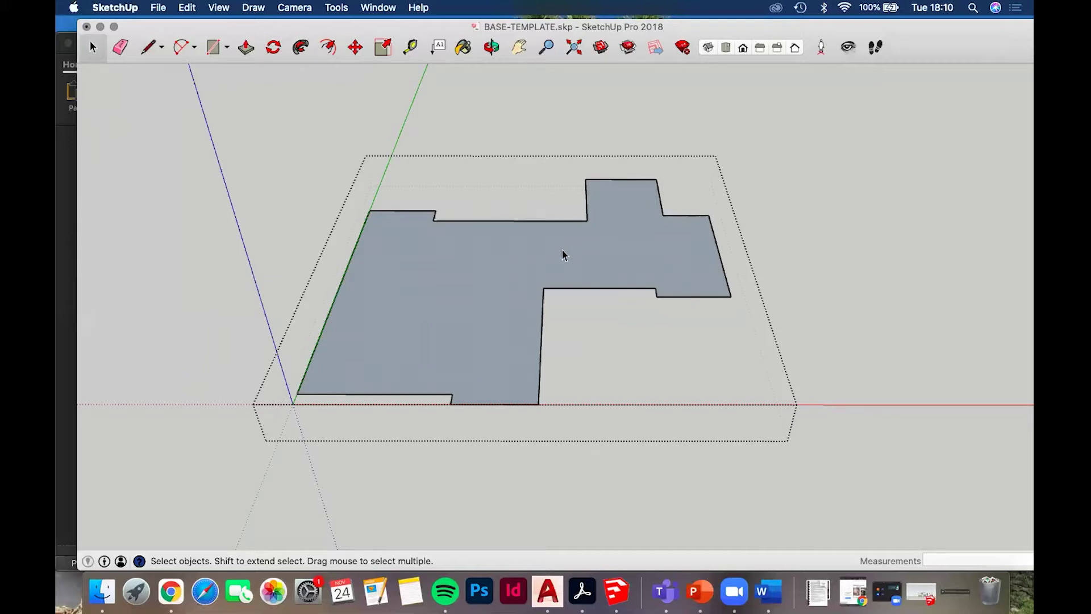
Examine the floor shape inside its group from different angles
middle_drag(562, 250, 553, 214)
scroll(574, 238, up, 2)
middle_drag(659, 261, 591, 246)
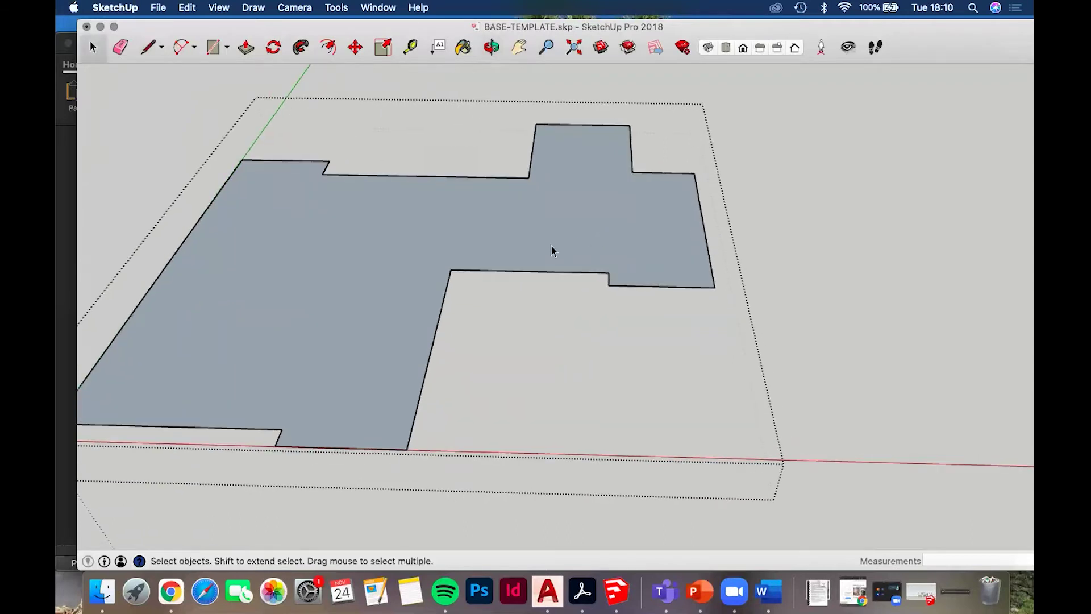
scroll(553, 248, up, 2)
scroll(568, 278, down, 3)
middle_drag(560, 221, 561, 146)
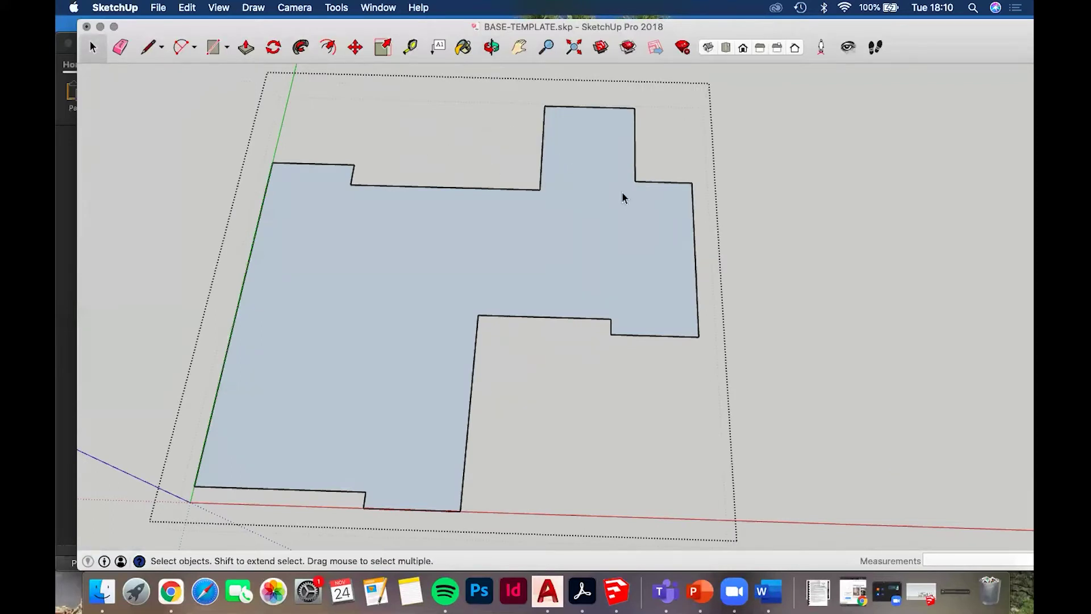
middle_drag(623, 193, 647, 136)
middle_drag(573, 229, 559, 159)
scroll(590, 241, down, 2)
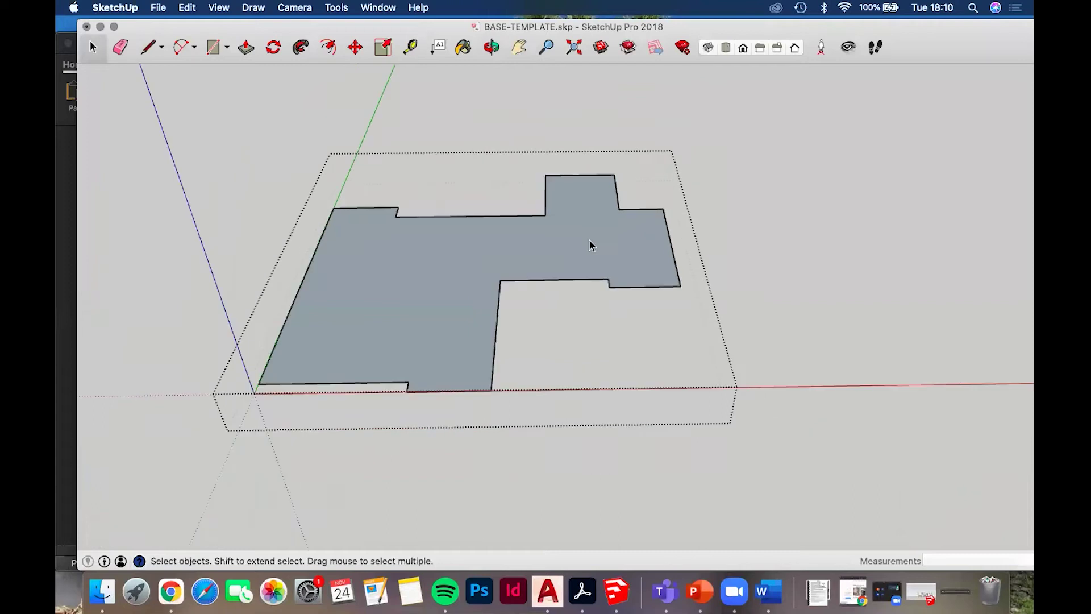
middle_drag(592, 244, 623, 229)
Push/Pull the floor face 500 mm downwards to form the slab
click(622, 224)
scroll(623, 220, up, 2)
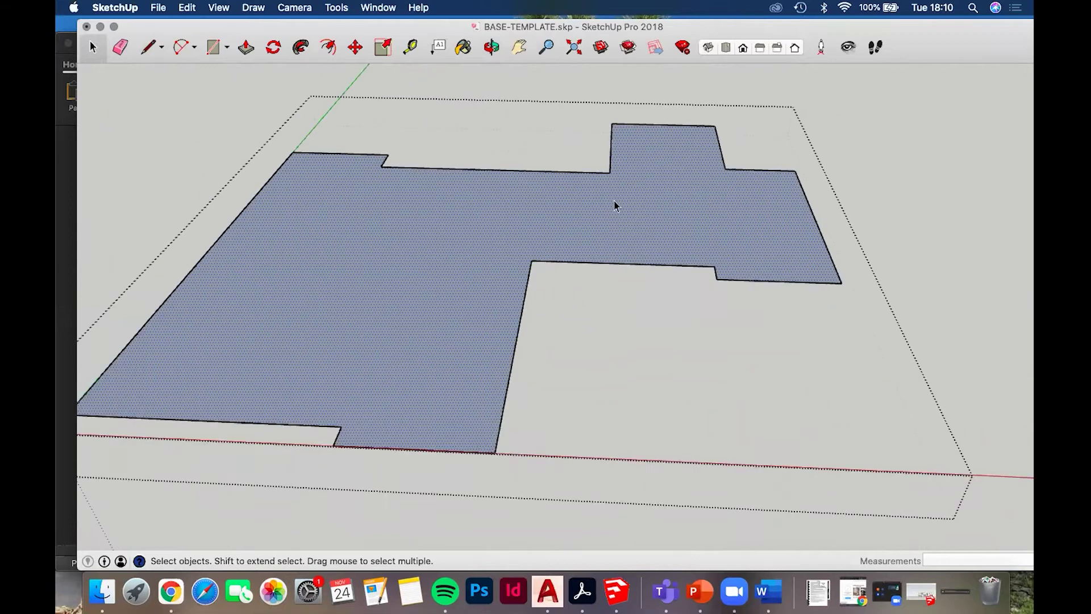
key(p)
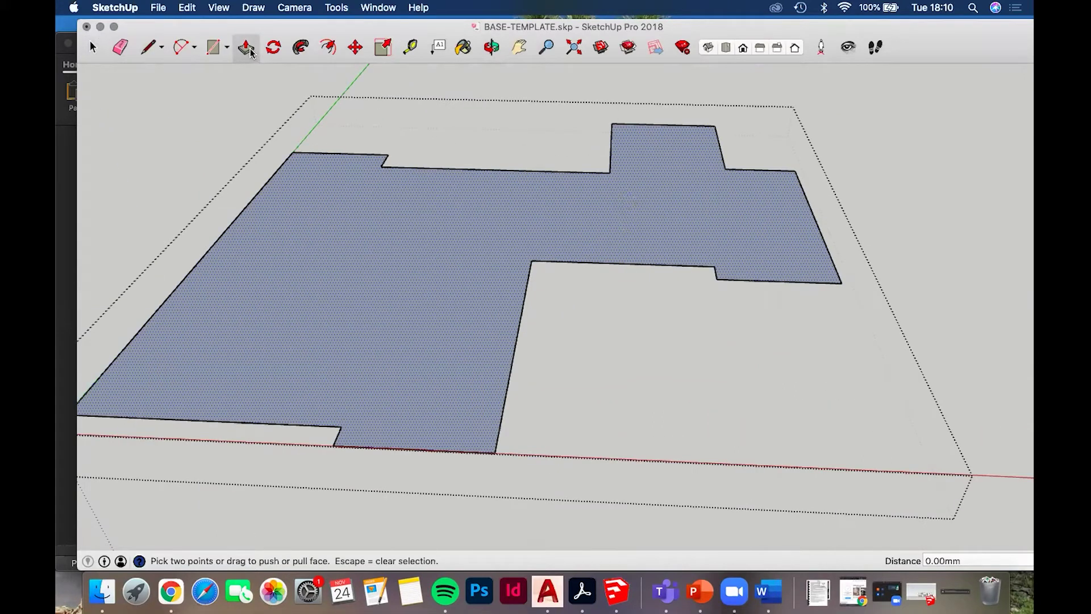
click(618, 225)
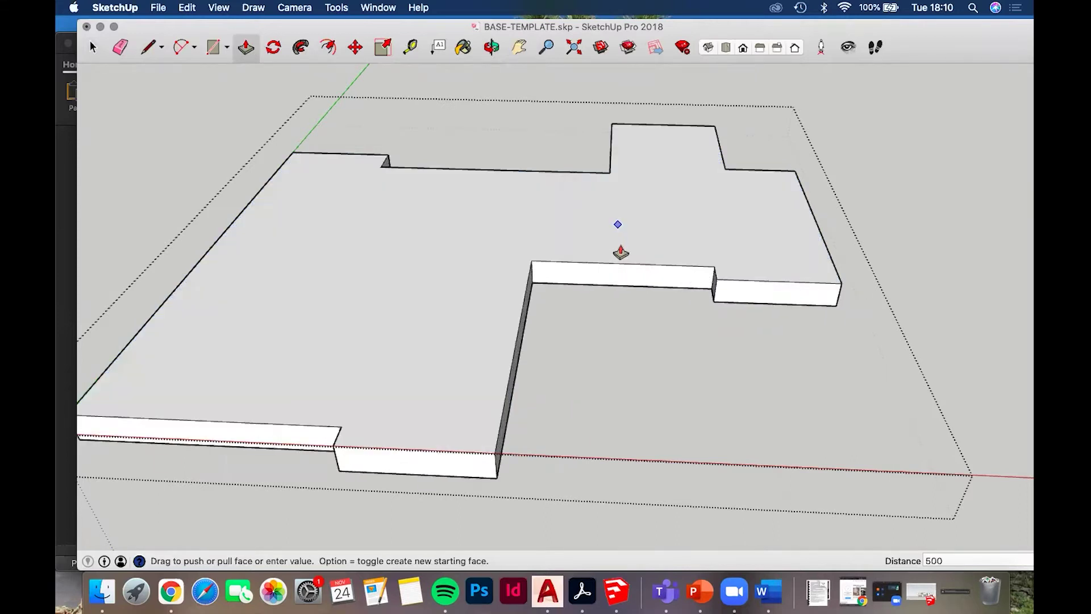
text(500)
key(Return)
middle_drag(658, 215, 723, 232)
middle_drag(622, 164, 625, 215)
key(space)
Examine the floor slab against the plan's wall lines around the staircase and kitchen
scroll(625, 213, up, 3)
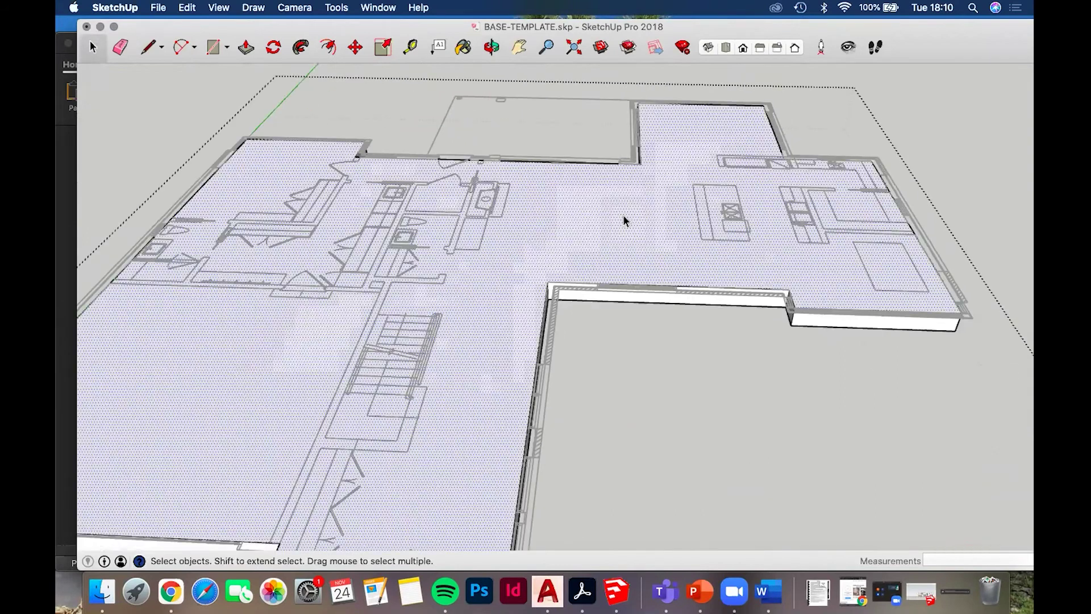
scroll(623, 219, up, 2)
scroll(538, 287, up, 4)
middle_drag(518, 307, 684, 246)
scroll(684, 256, down, 3)
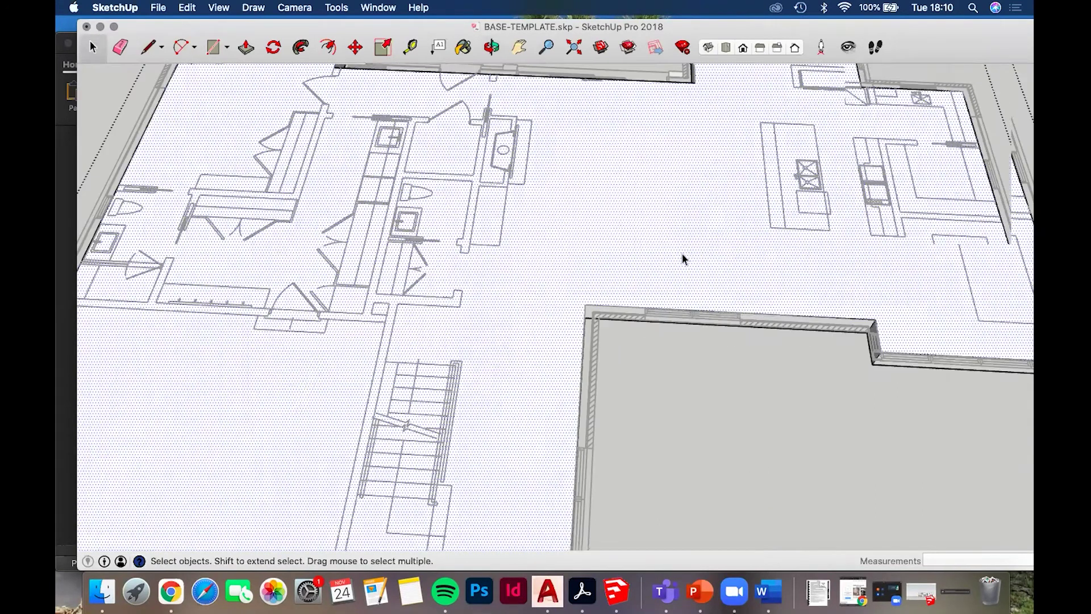
Close the floor slab group and return to the overall garage-level plan
scroll(683, 256, down, 4)
scroll(685, 241, up, 6)
scroll(687, 236, down, 5)
middle_drag(702, 129, 669, 239)
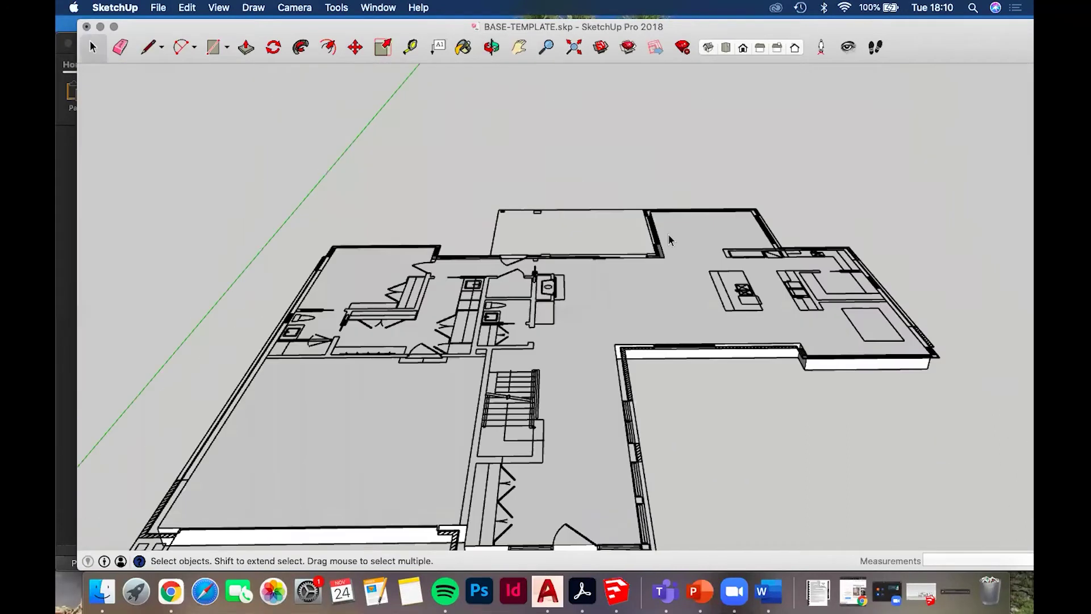
scroll(668, 233, down, 4)
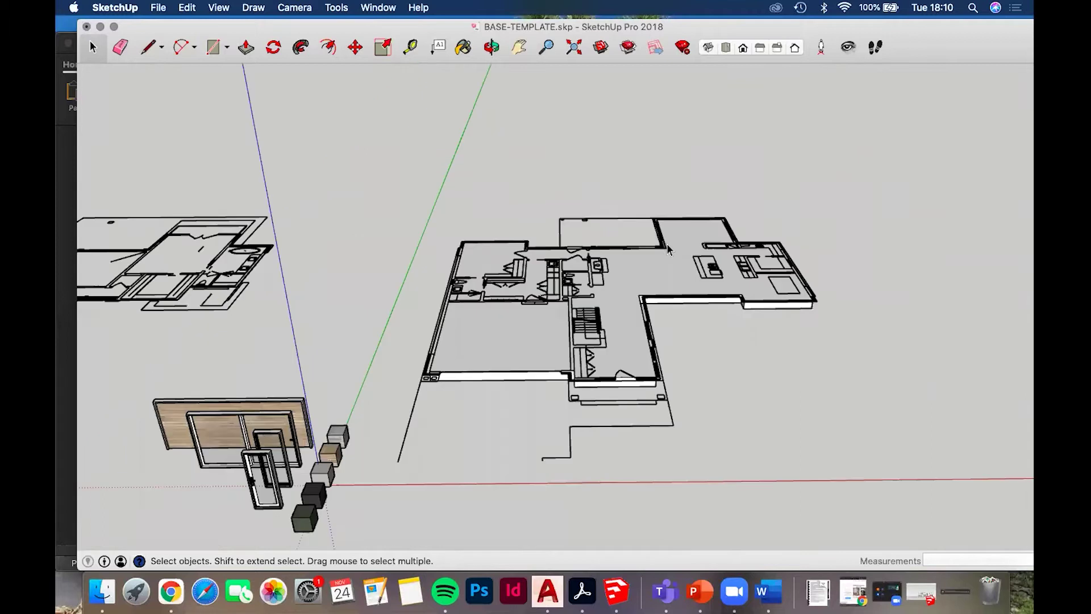
mouse_move(668, 254)
middle_down()
mouse_move(721, 188)
mouse_move(682, 114)
mouse_move(633, 257)
mouse_move(640, 217)
middle_up()
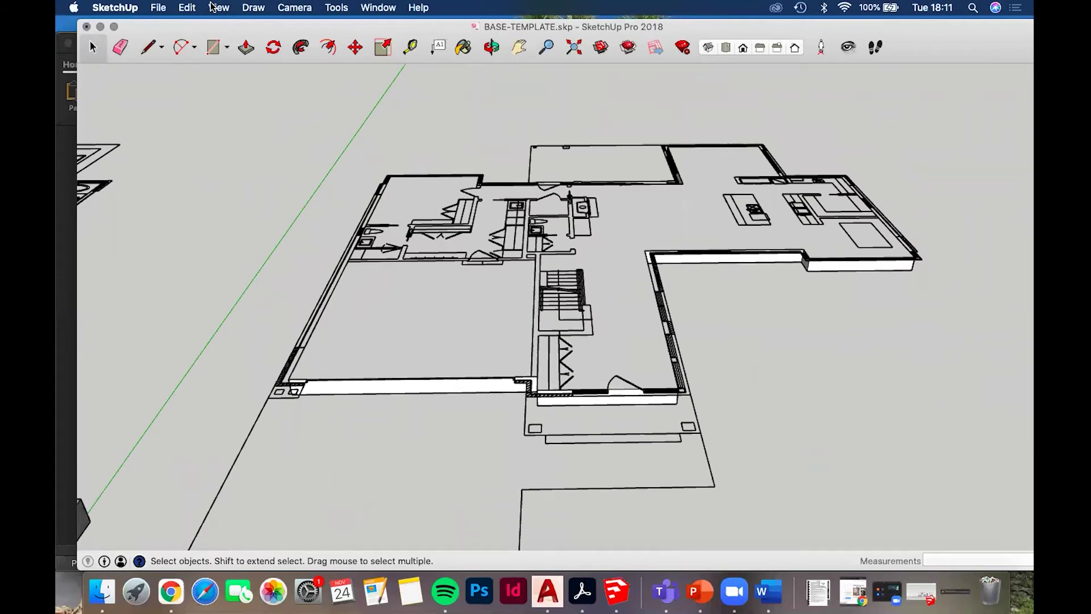
Paste a copy of the floor face in place as its own group and open that group for editing
click(189, 8)
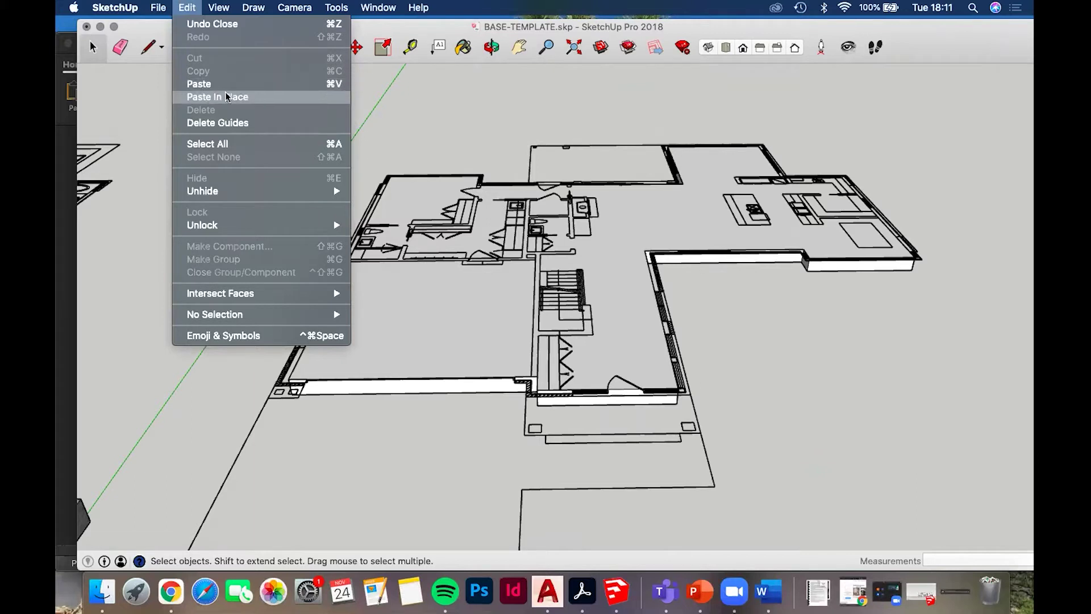
click(591, 257)
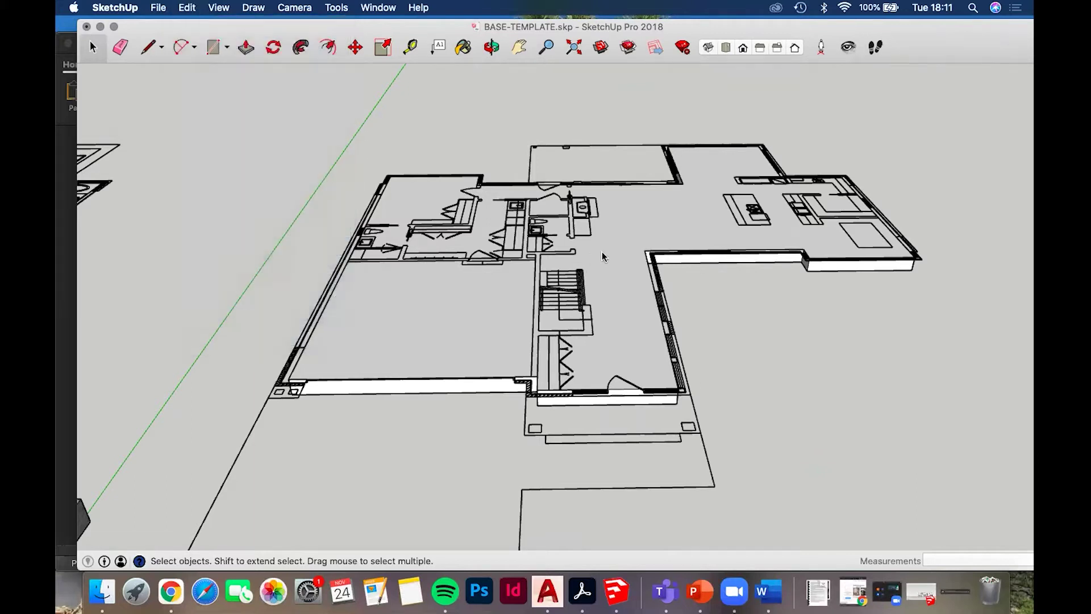
click(609, 251)
middle_drag(606, 336, 538, 283)
click(625, 287)
click(539, 283)
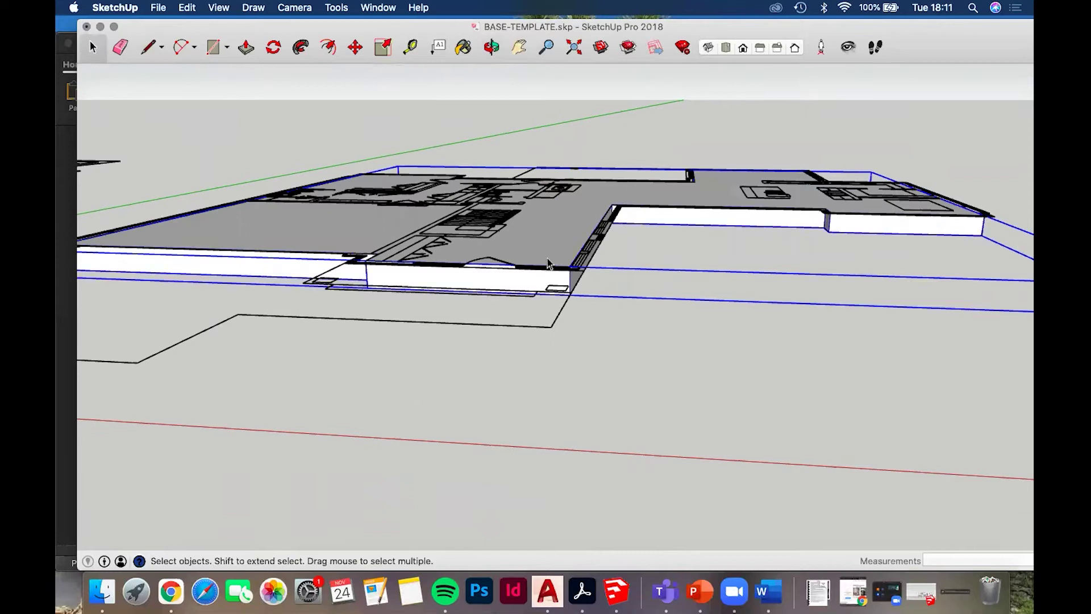
middle_drag(563, 239, 614, 239)
scroll(605, 203, down, 3)
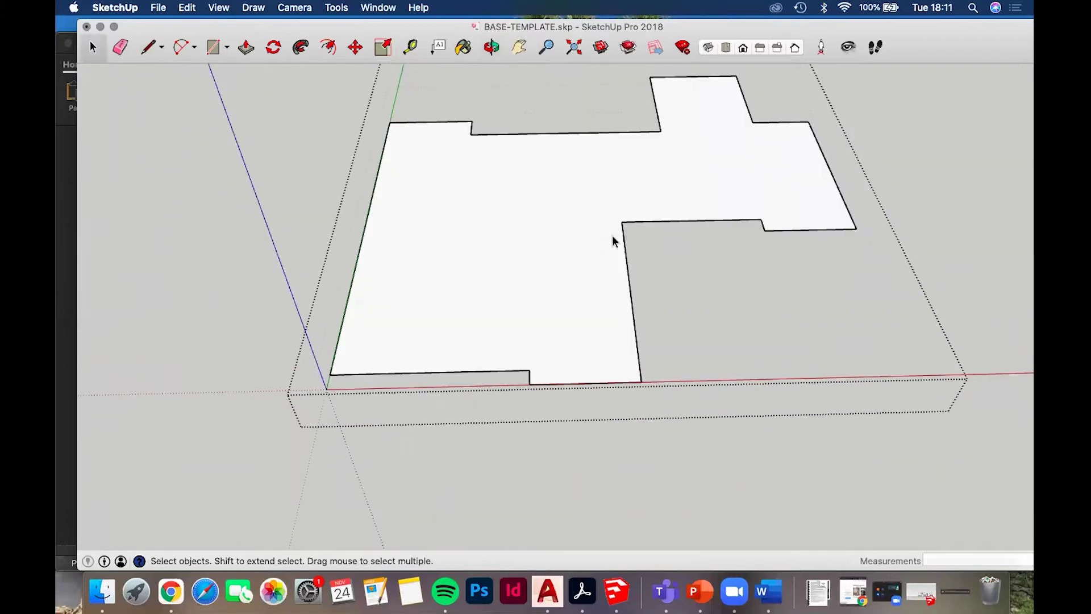
Offset the copied floor face's outline 279.40 mm outwards to the outer wall line of the plan
scroll(612, 243, up, 2)
scroll(611, 238, up, 2)
scroll(626, 256, up, 2)
scroll(622, 254, down, 2)
key(f)
scroll(625, 258, up, 2)
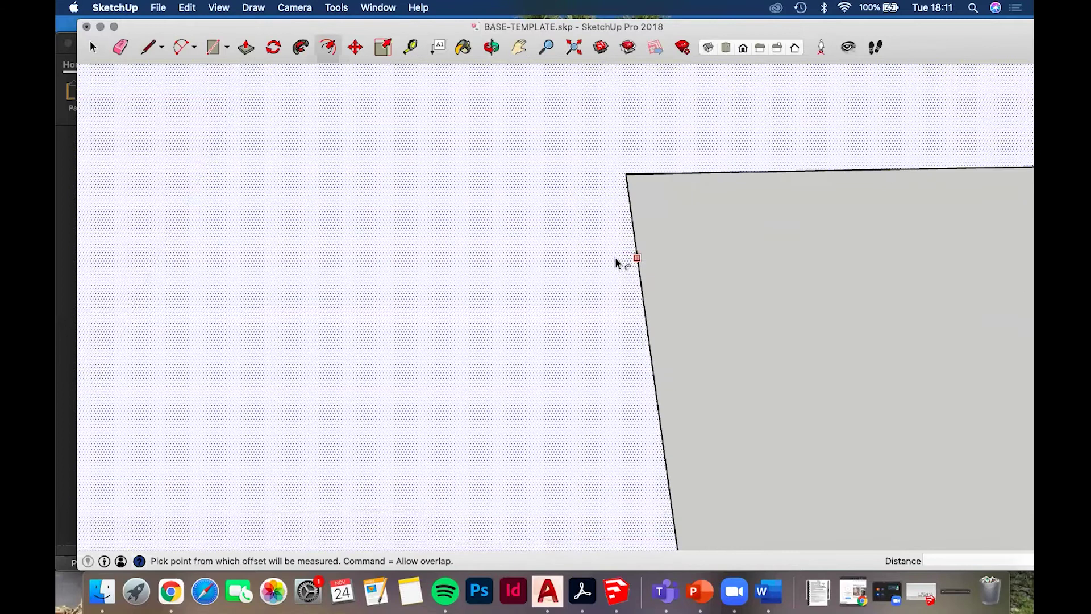
scroll(629, 254, up, 3)
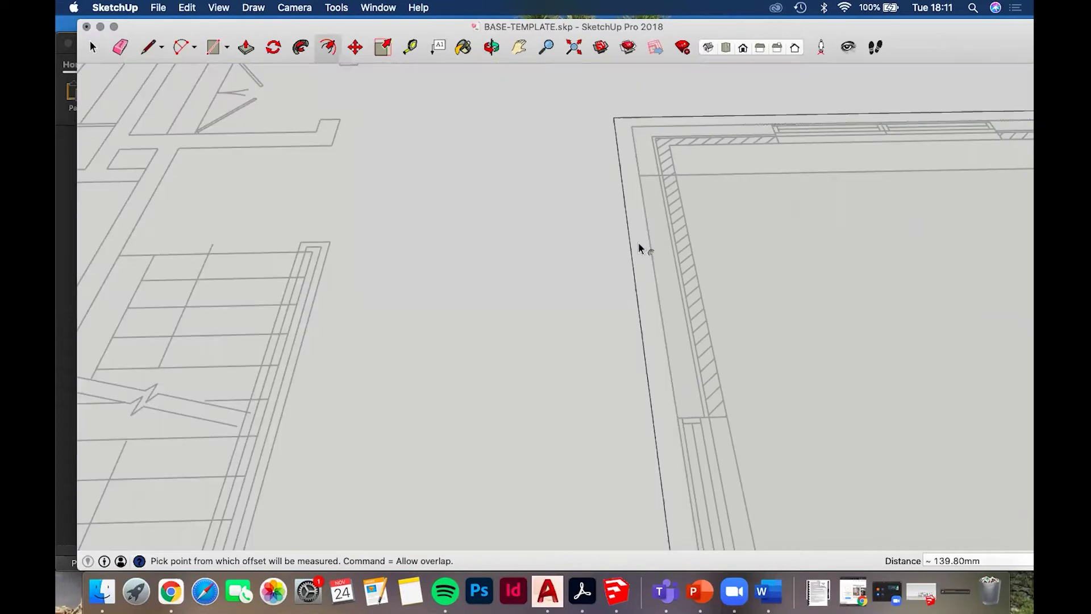
click(633, 251)
key(Escape)
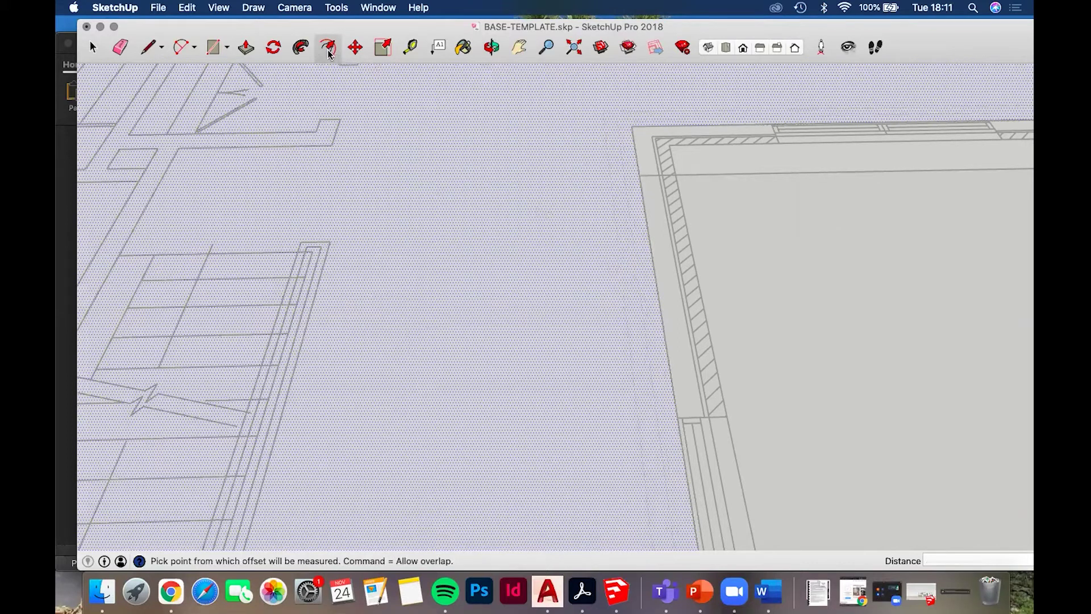
click(662, 320)
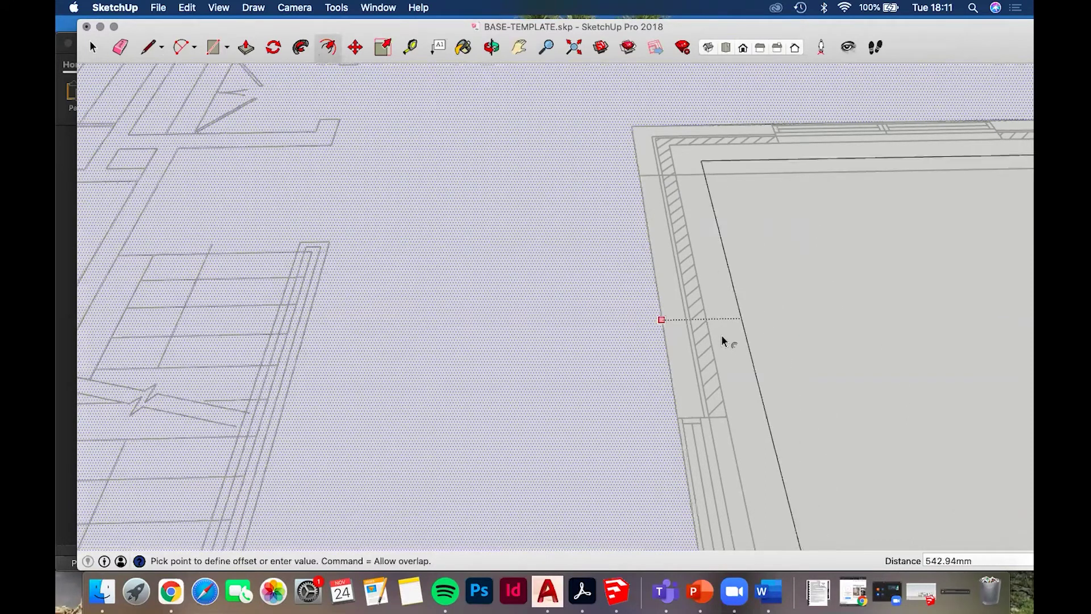
scroll(721, 336, up, 3)
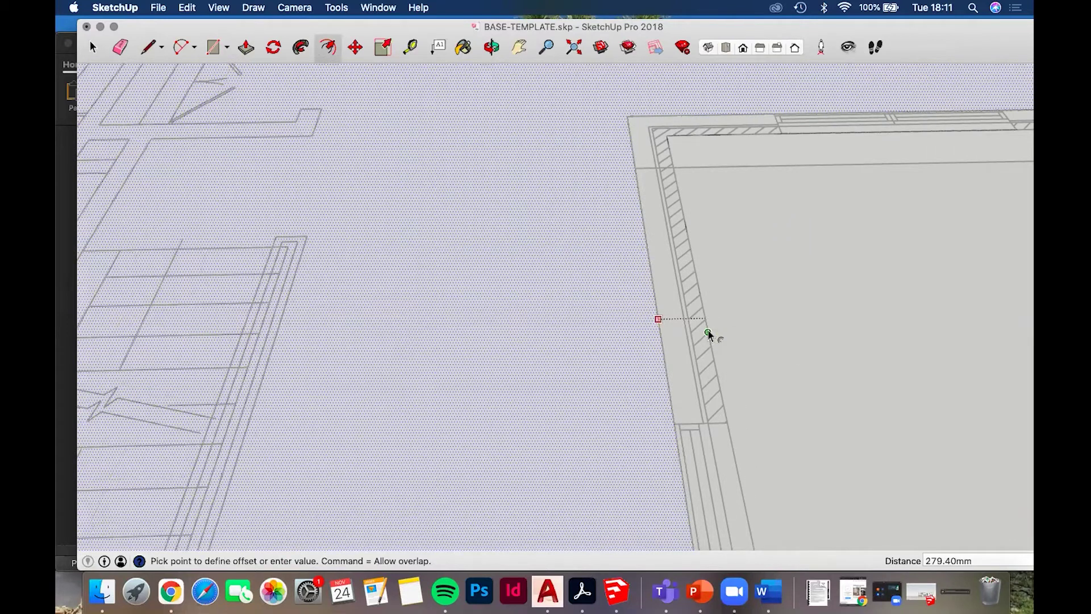
click(708, 333)
Try to delete the inner floor face together with its bounding edges
middle_drag(501, 307, 513, 318)
scroll(512, 317, down, 6)
middle_drag(648, 207, 697, 288)
key(space)
scroll(715, 370, up, 3)
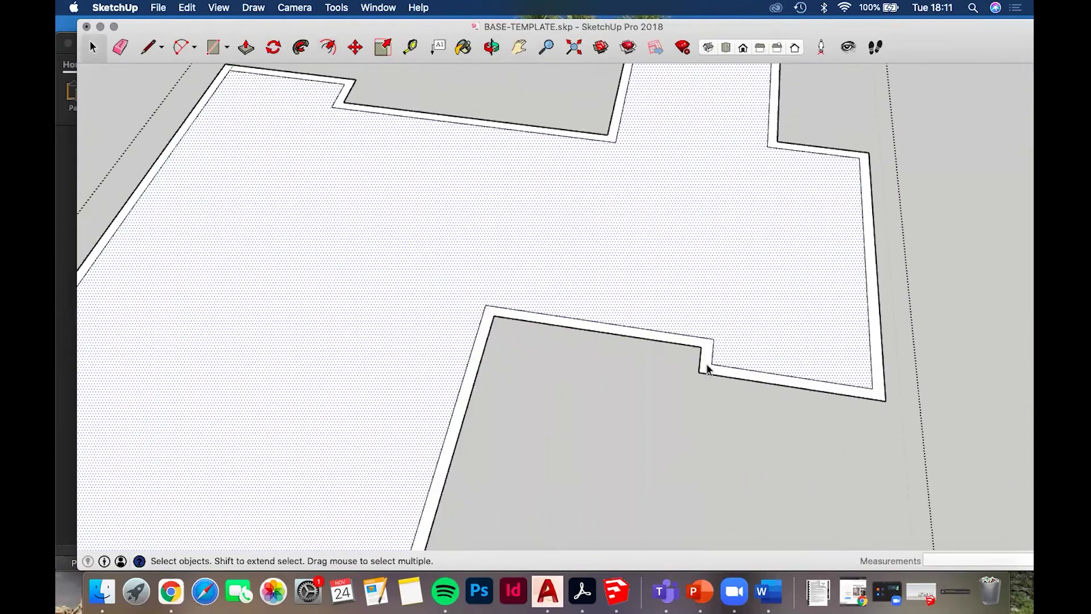
double_click(735, 206)
key(Delete)
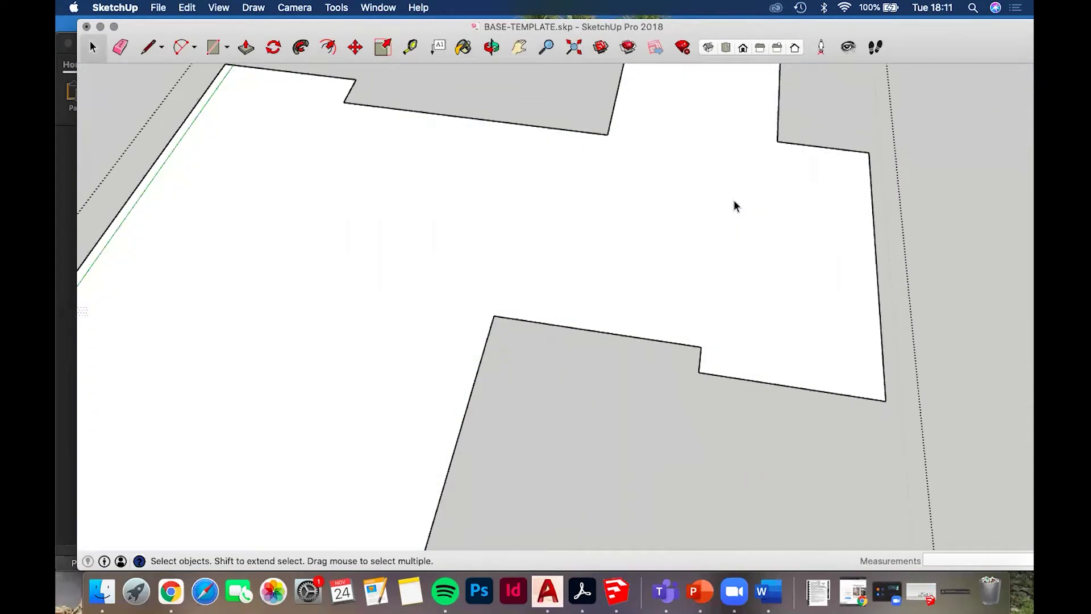
key(super+z)
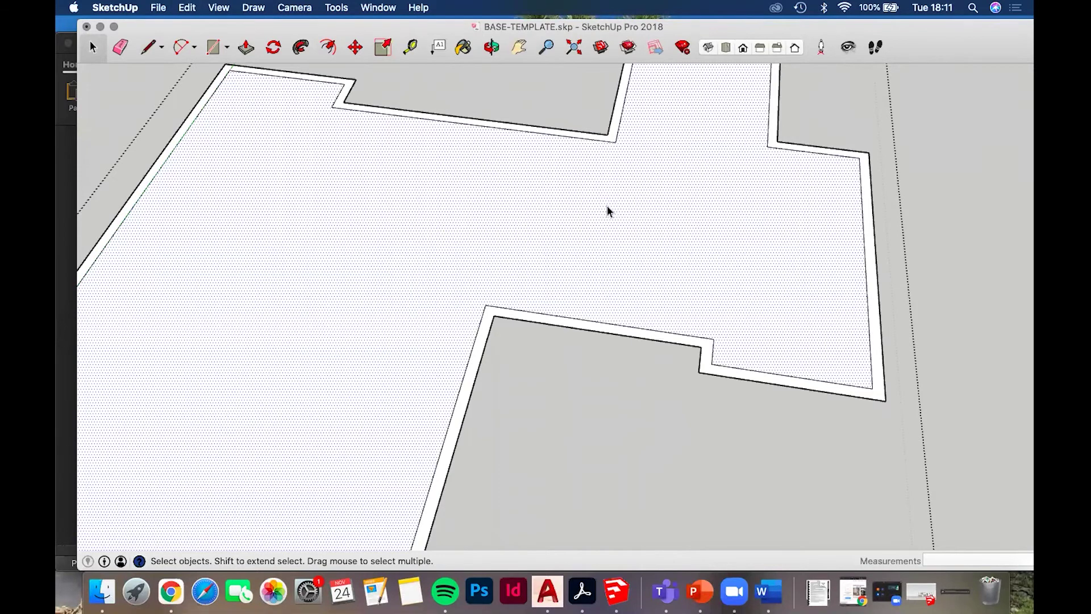
Delete only the inner floor face and Push/Pull the remaining wall ring 500 mm downwards
click(492, 348)
scroll(493, 327, down, 5)
middle_drag(492, 324, 540, 299)
scroll(542, 255, up, 3)
scroll(525, 281, up, 3)
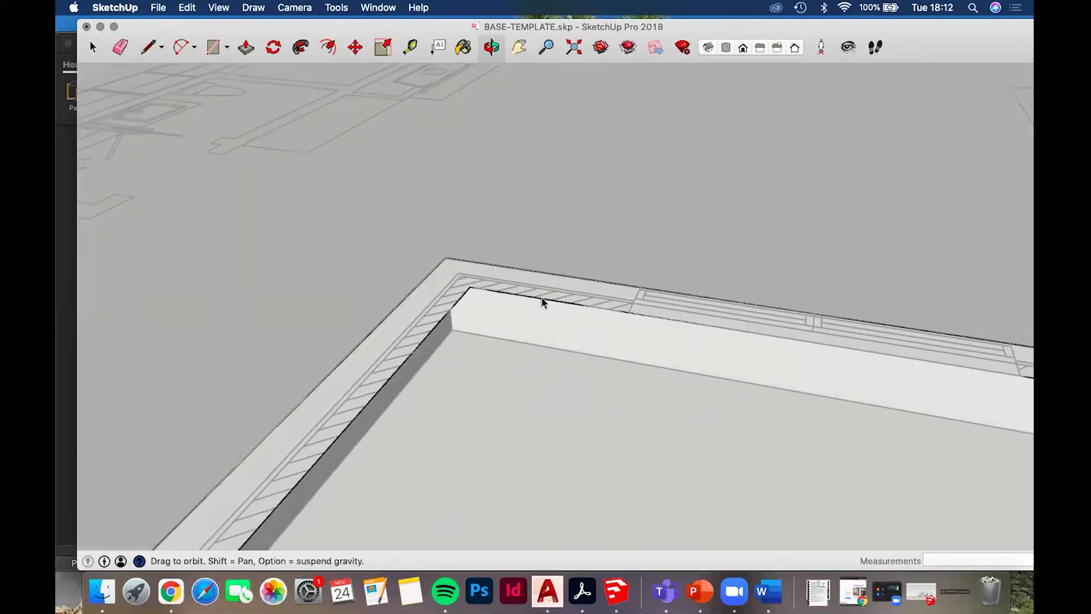
key(p)
drag(551, 297, 556, 311)
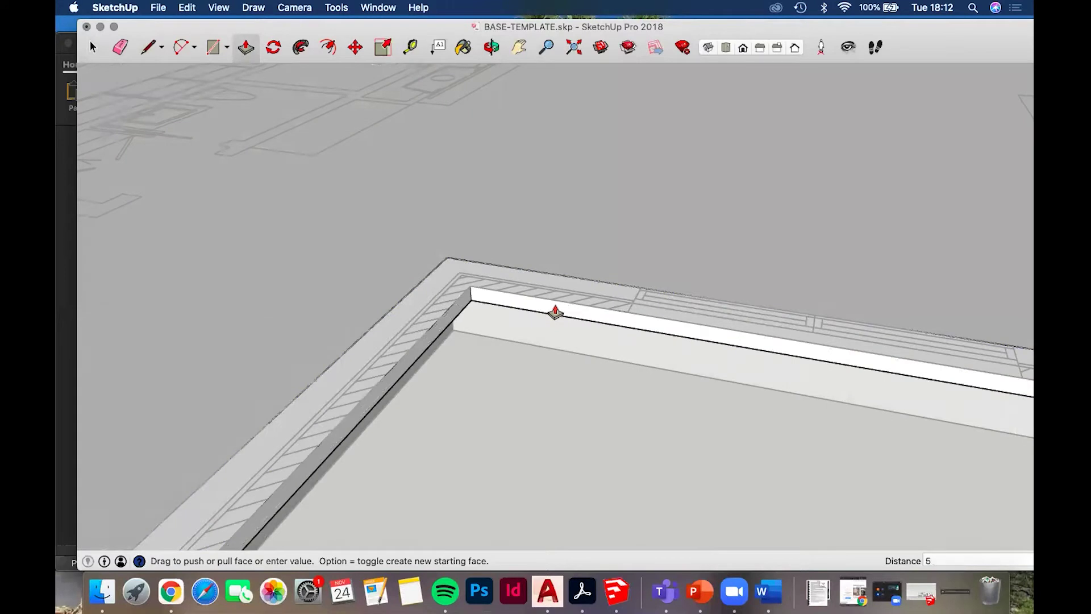
key(Return)
Push/Pull the wall ring's top face 2400 mm upwards to form the exterior walls and close the group
middle_drag(553, 307, 480, 372)
scroll(458, 347, down, 5)
mouse_move(627, 252)
middle_down()
mouse_move(621, 258)
mouse_move(632, 224)
mouse_move(668, 221)
mouse_move(641, 245)
middle_up()
scroll(663, 212, up, 2)
scroll(690, 210, down, 3)
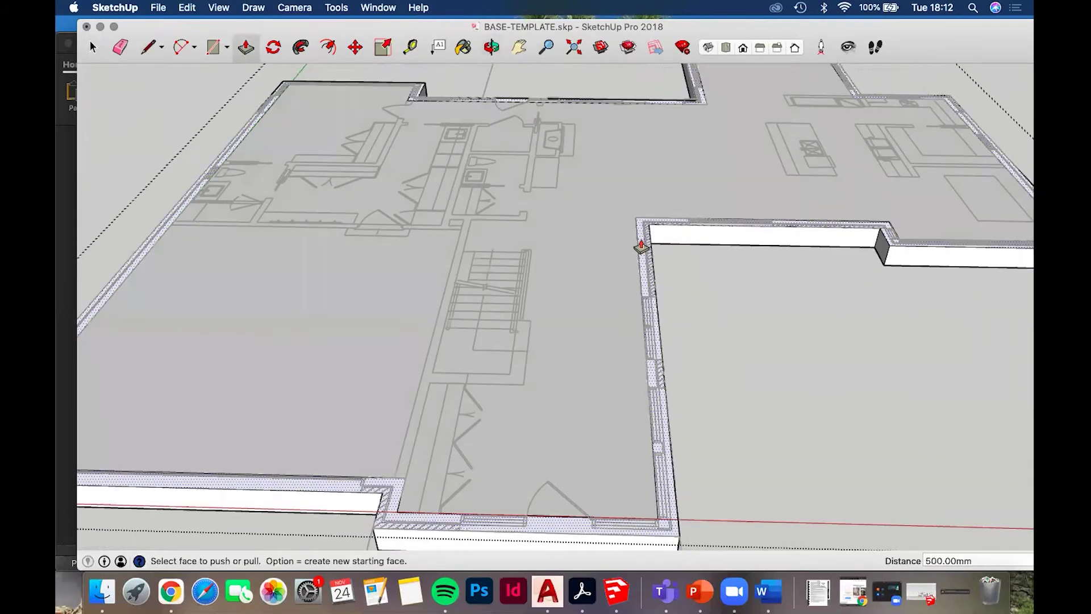
drag(641, 227, 639, 224)
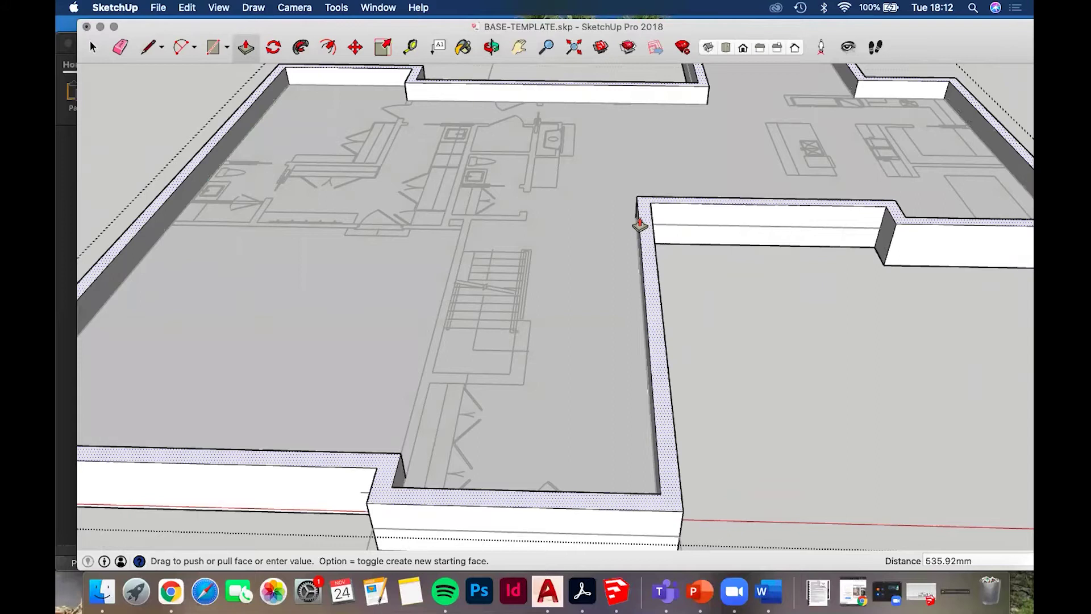
drag(641, 225, 640, 195)
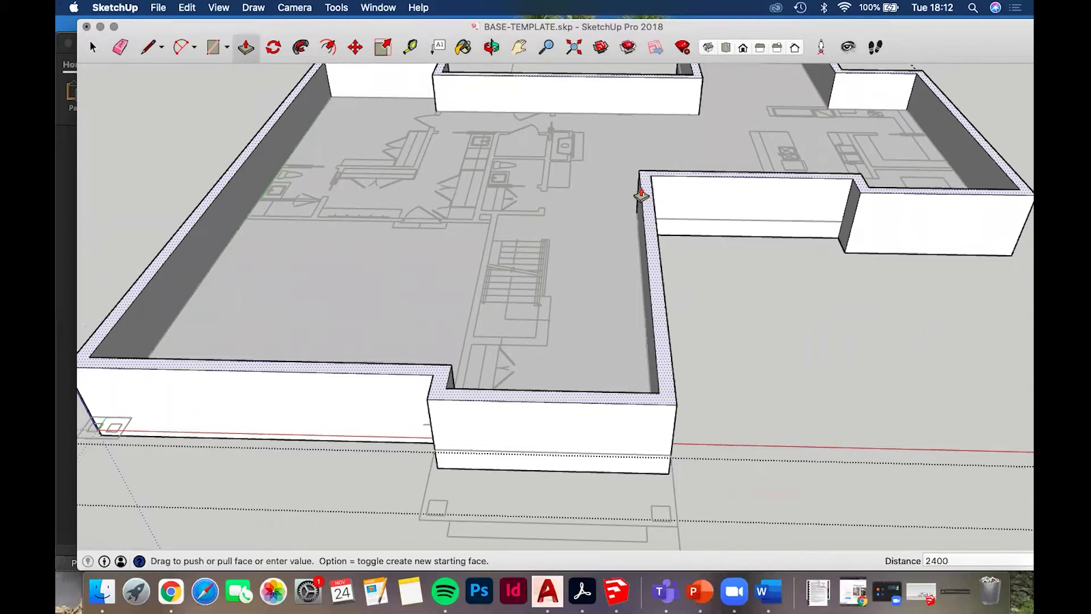
key(Return)
scroll(640, 188, down, 5)
middle_drag(734, 336, 662, 247)
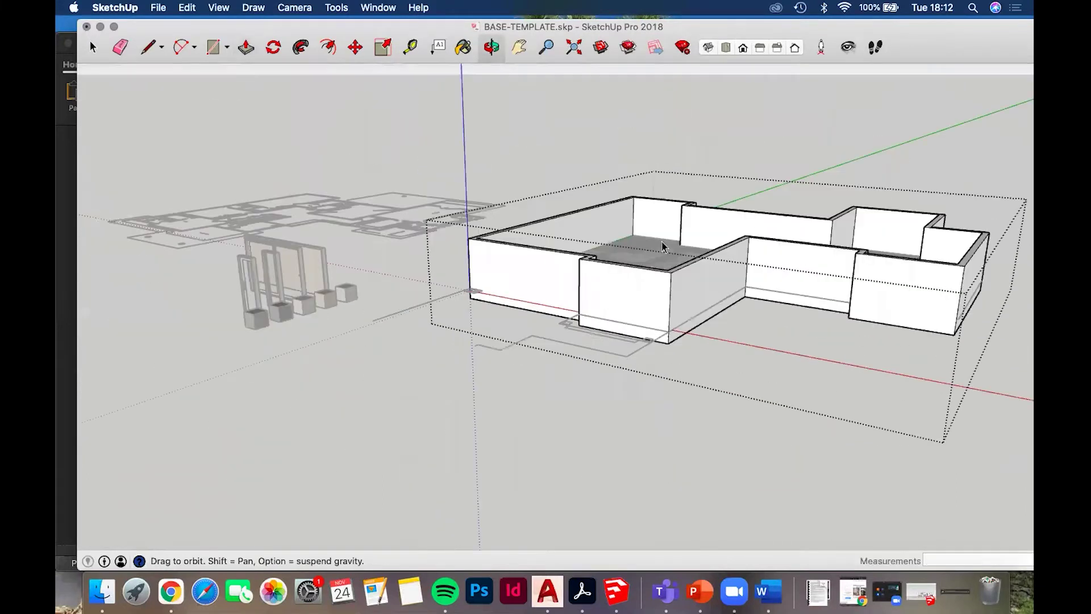
key(Escape)
Examine the exterior walls and floor slab from several angles and distances
scroll(756, 241, down, 3)
middle_drag(794, 238, 798, 251)
scroll(799, 249, up, 4)
middle_drag(722, 240, 591, 191)
scroll(592, 191, up, 3)
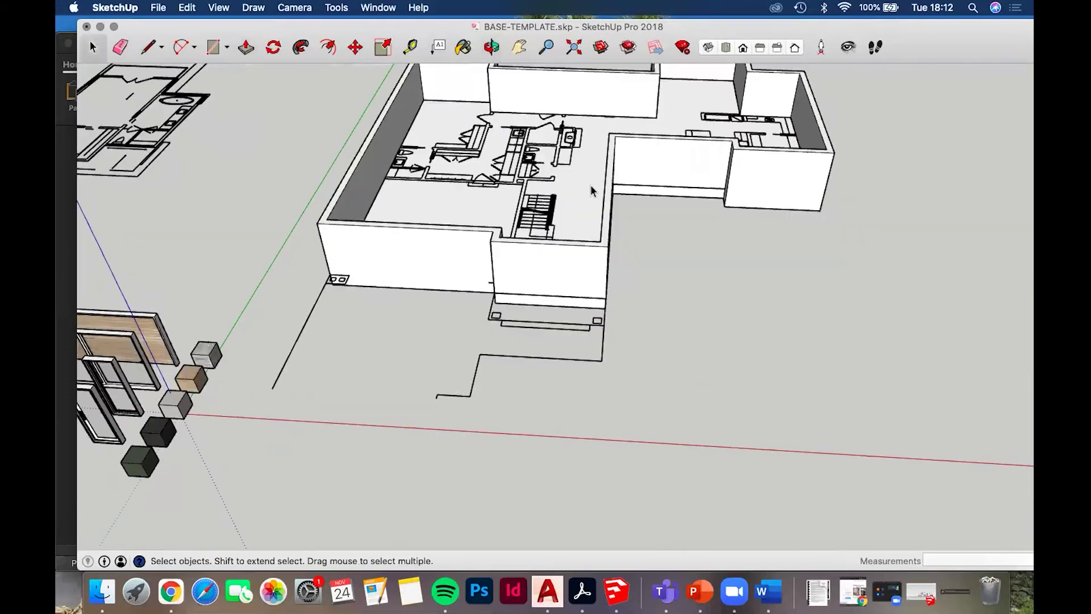
scroll(595, 216, up, 3)
scroll(598, 242, down, 4)
middle_drag(858, 239, 517, 264)
scroll(390, 307, up, 3)
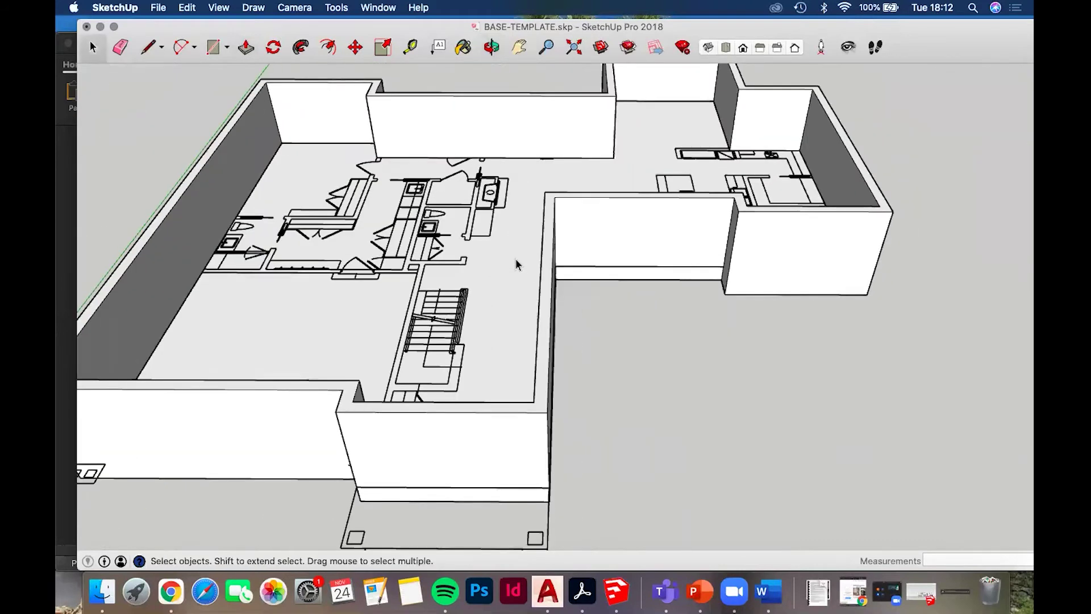
scroll(516, 264, down, 3)
mouse_move(517, 261)
middle_down()
mouse_move(528, 219)
mouse_move(754, 247)
middle_up()
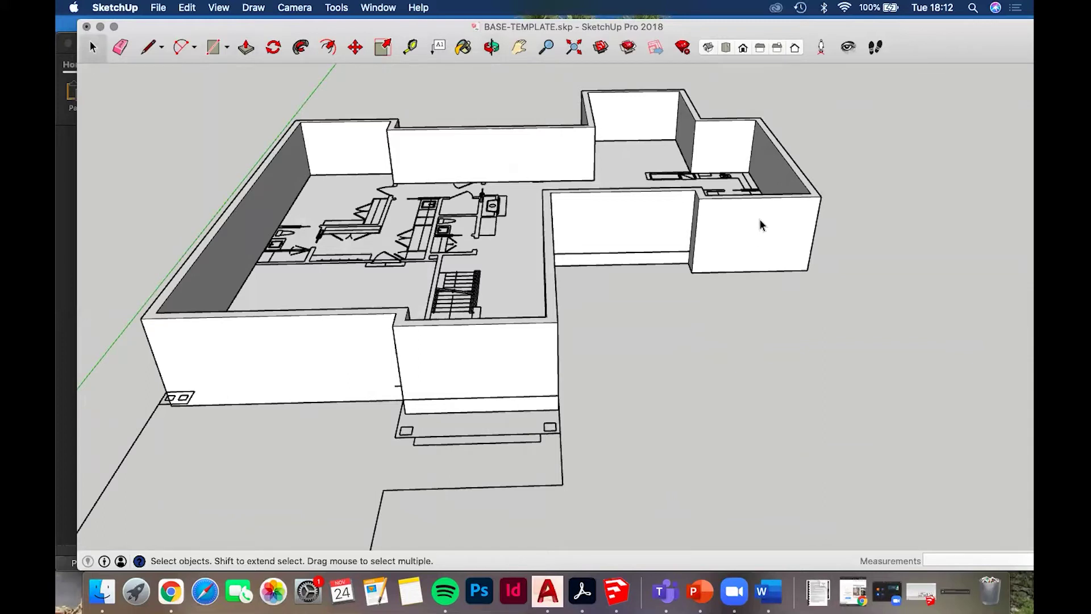
middle_drag(641, 205, 580, 281)
scroll(629, 273, up, 3)
scroll(631, 274, down, 3)
scroll(580, 279, up, 3)
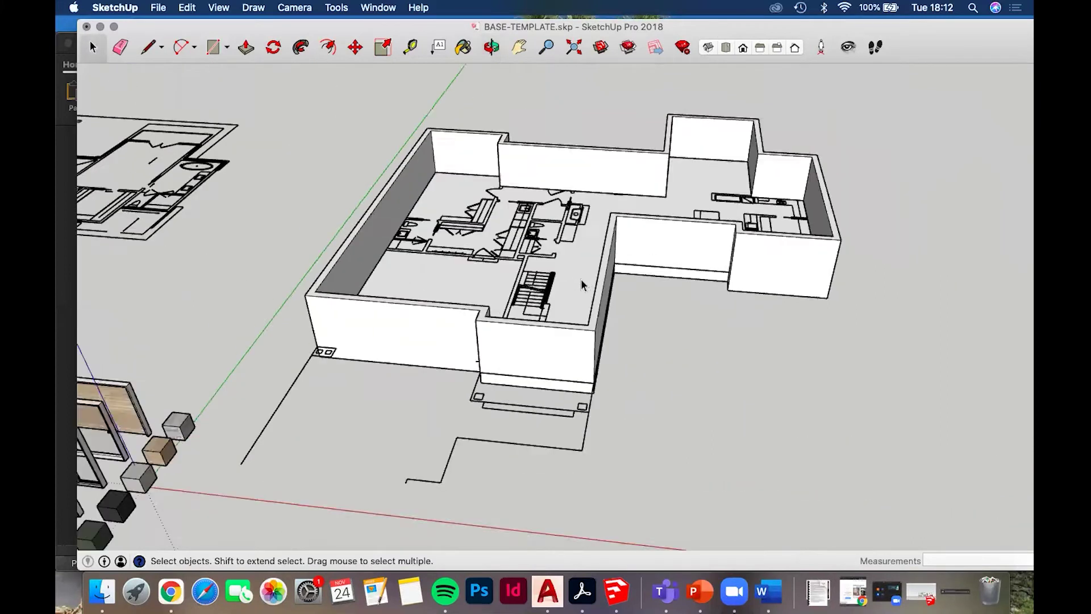
Select the floor slab group between the walls for copying with the Move tool
click(569, 241)
scroll(572, 240, up, 2)
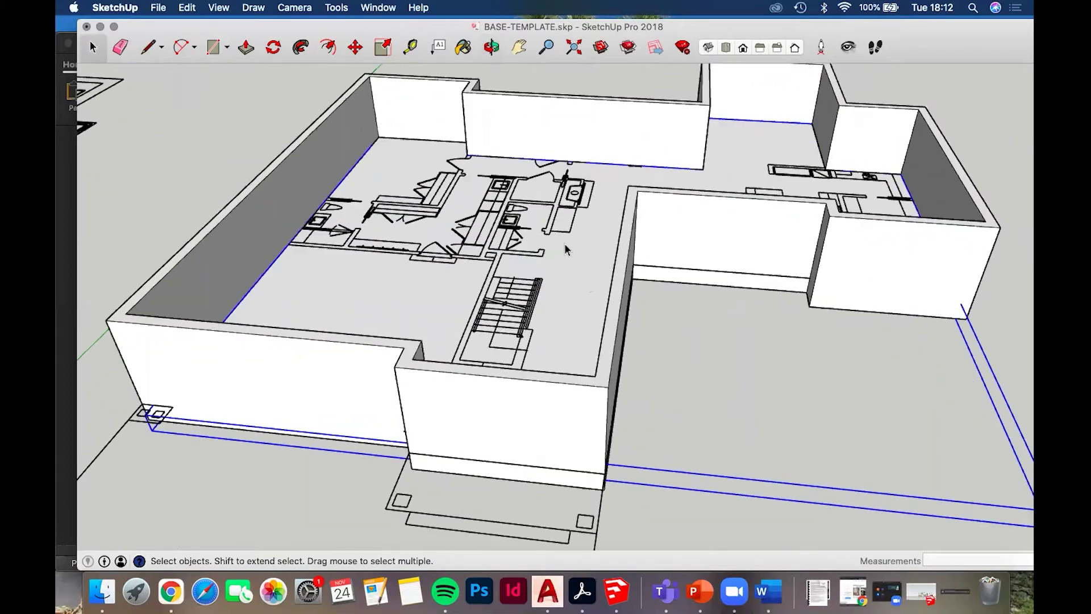
middle_drag(560, 322, 607, 373)
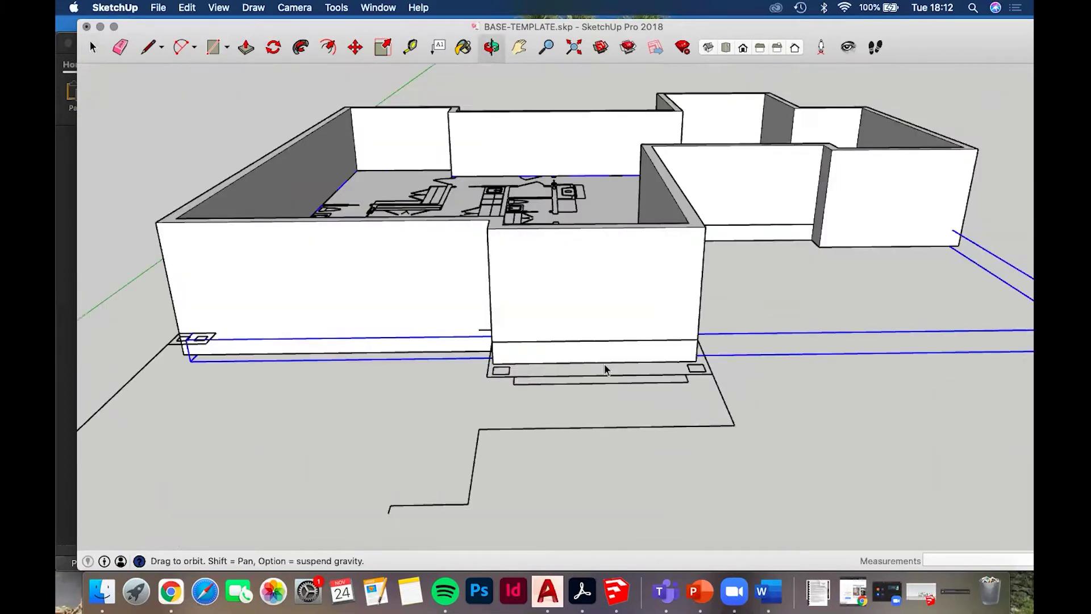
scroll(609, 370, up, 3)
key(m)
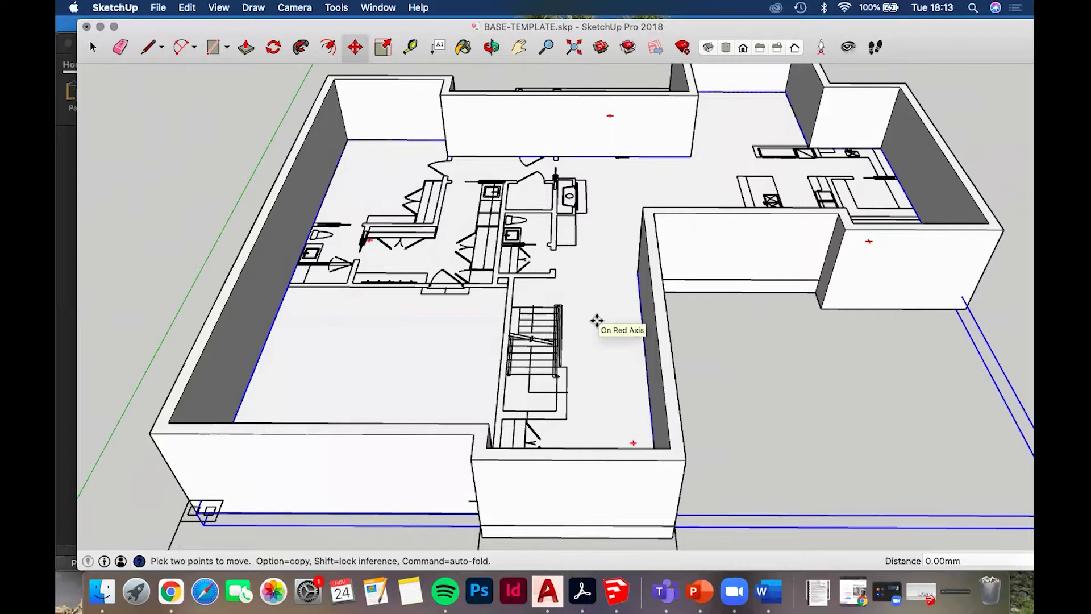
key(alt)
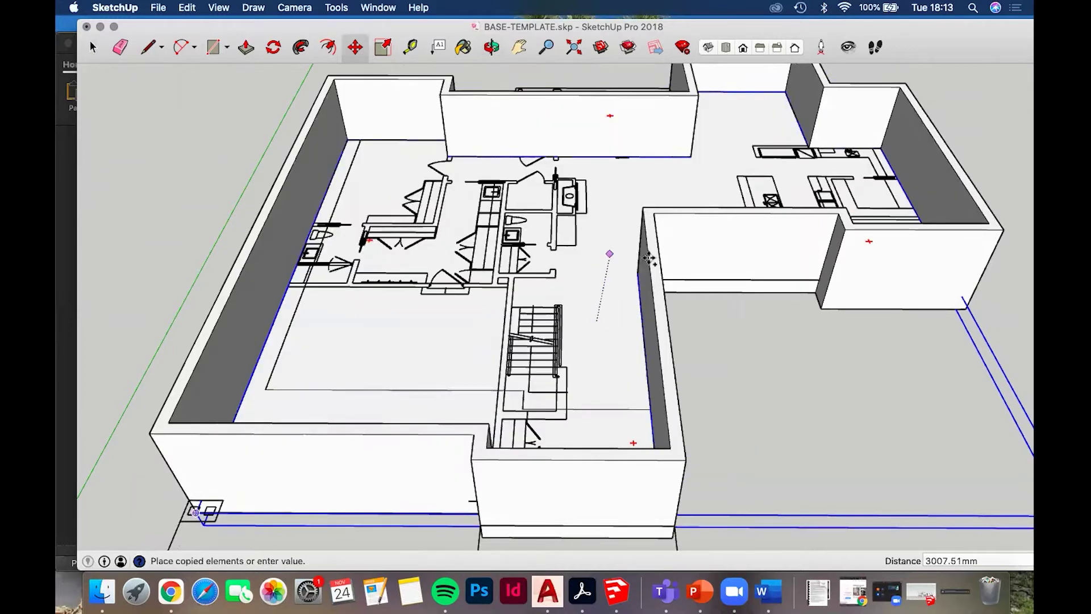
scroll(157, 200, down, 5)
middle_drag(157, 200, 229, 108)
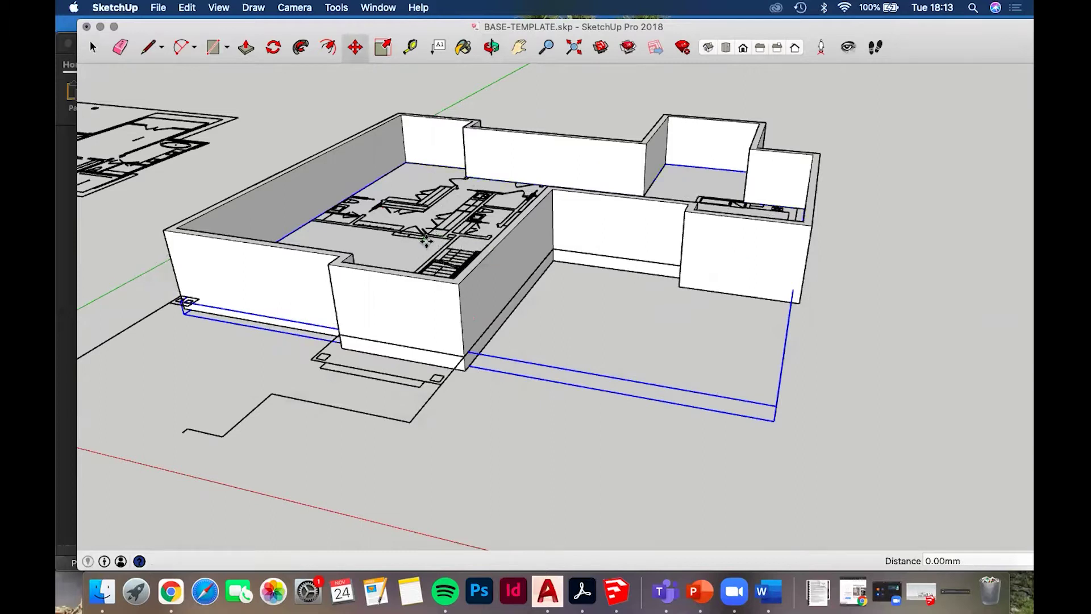
key(Escape)
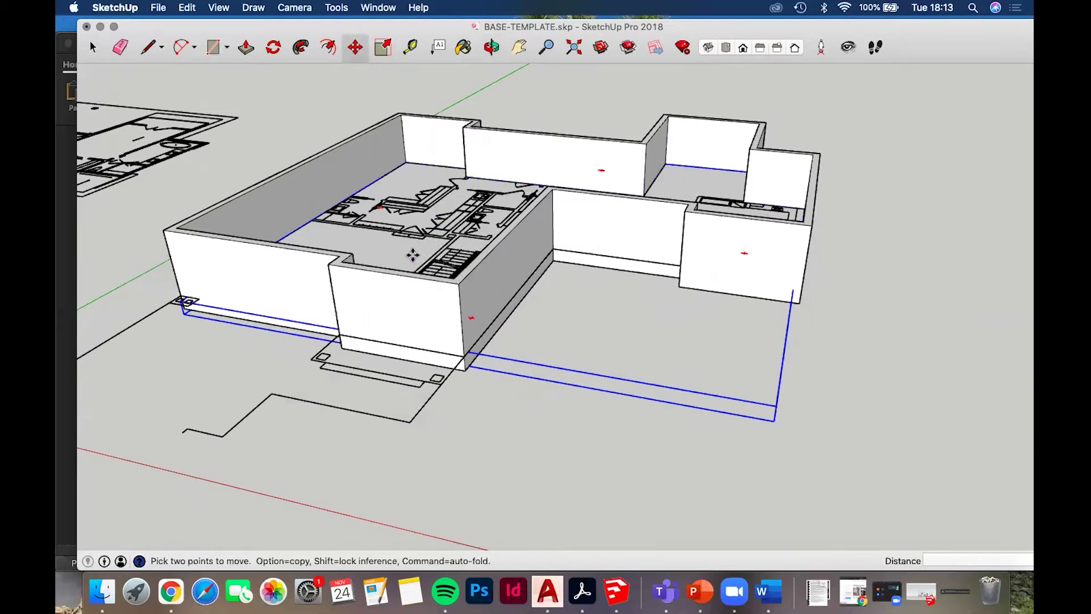
Copy the floor slab group 2400 mm straight up so it sits between the tops of the walls
alt+click(421, 232)
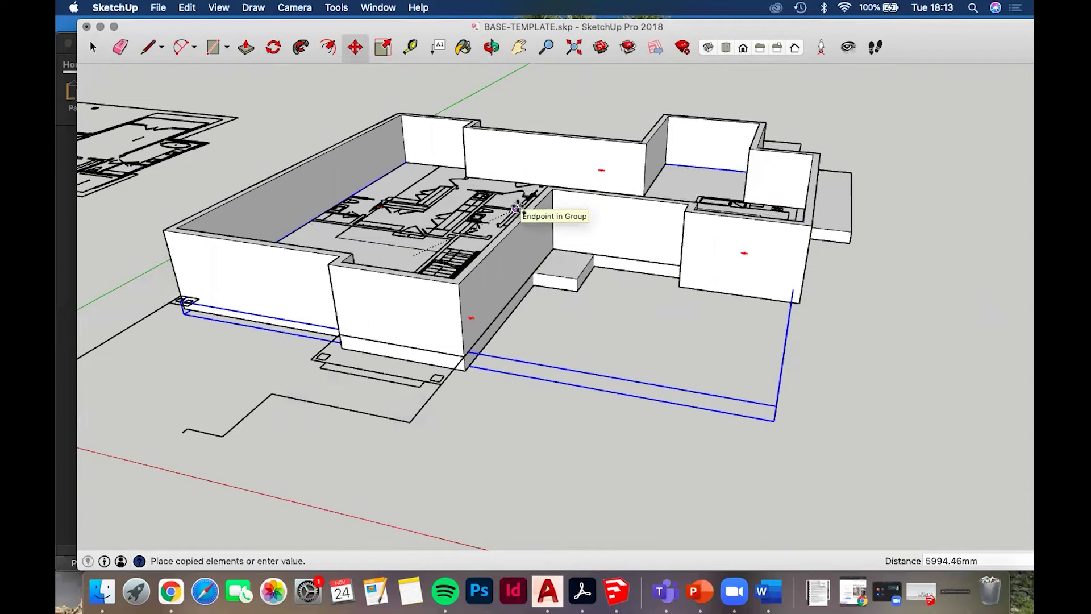
middle_drag(443, 278, 438, 109)
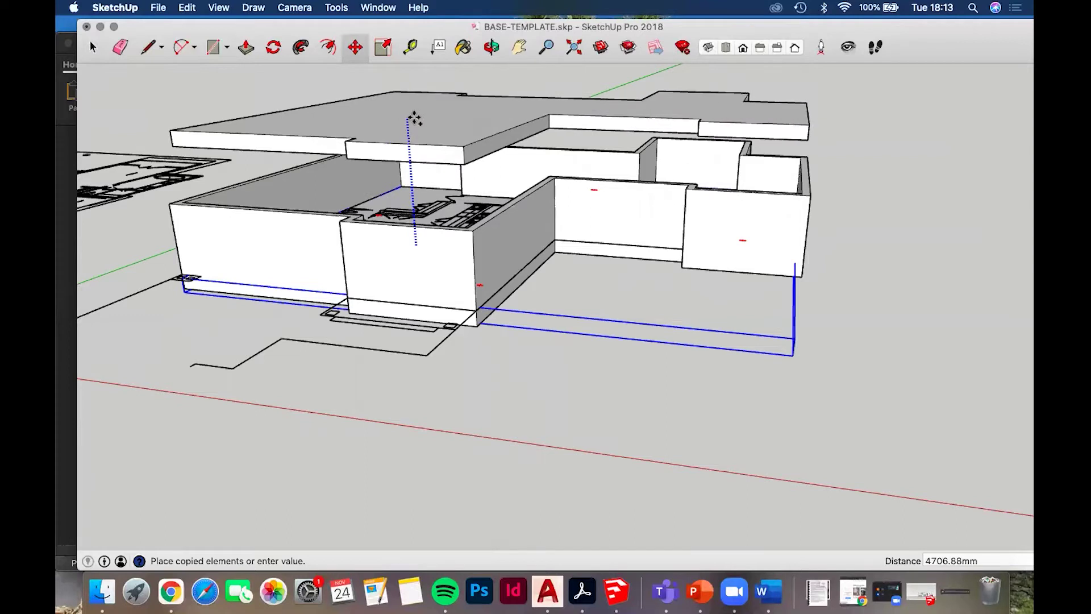
scroll(414, 118, up, 3)
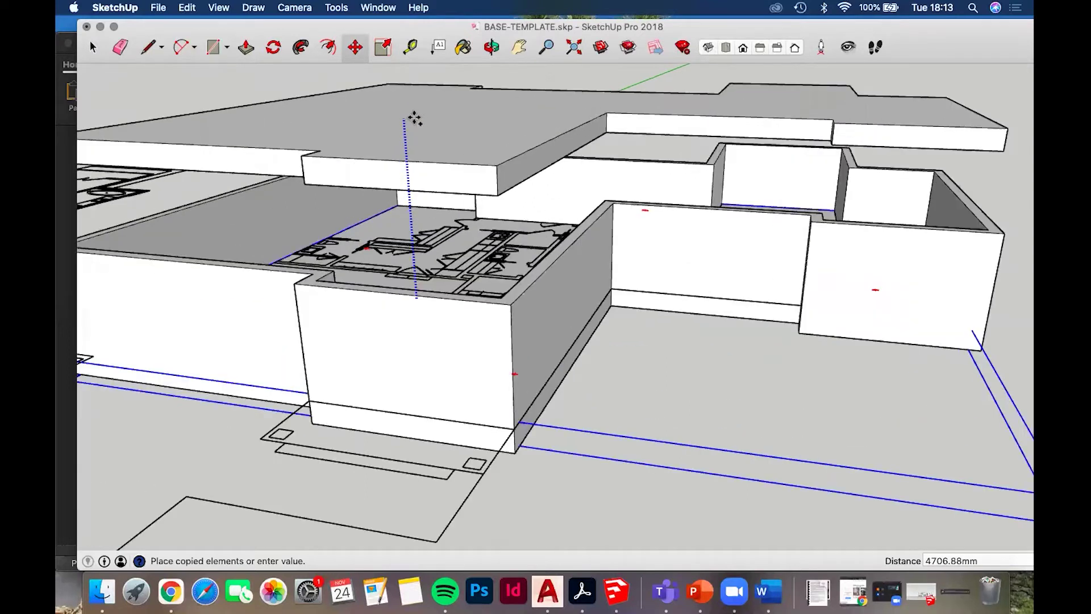
text(2400)
key(Return)
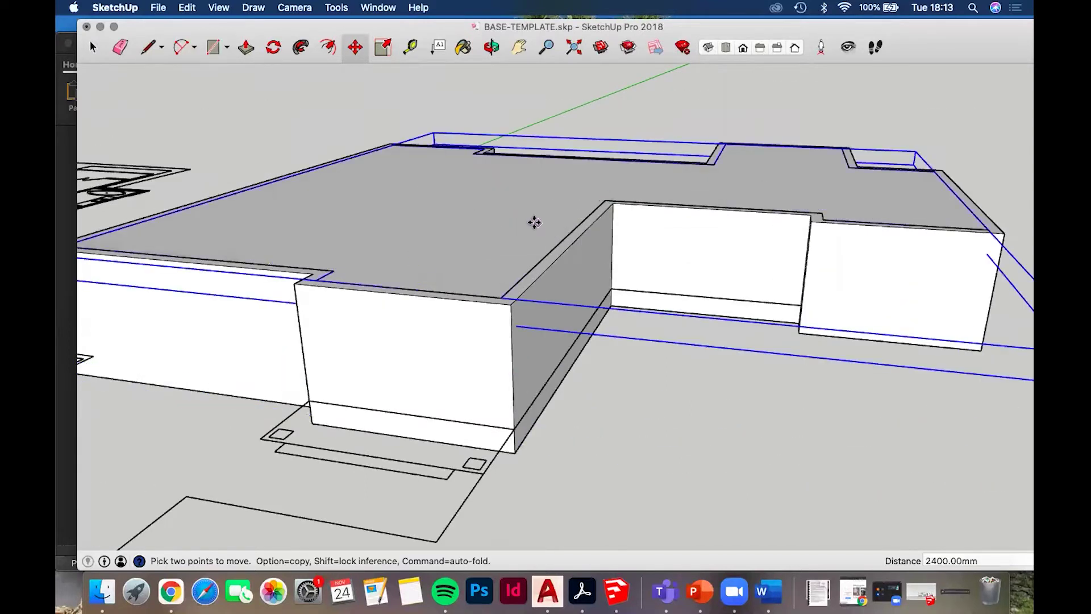
Move the copied slab group straight up so its underside rests on the top of the exterior walls
click(534, 222)
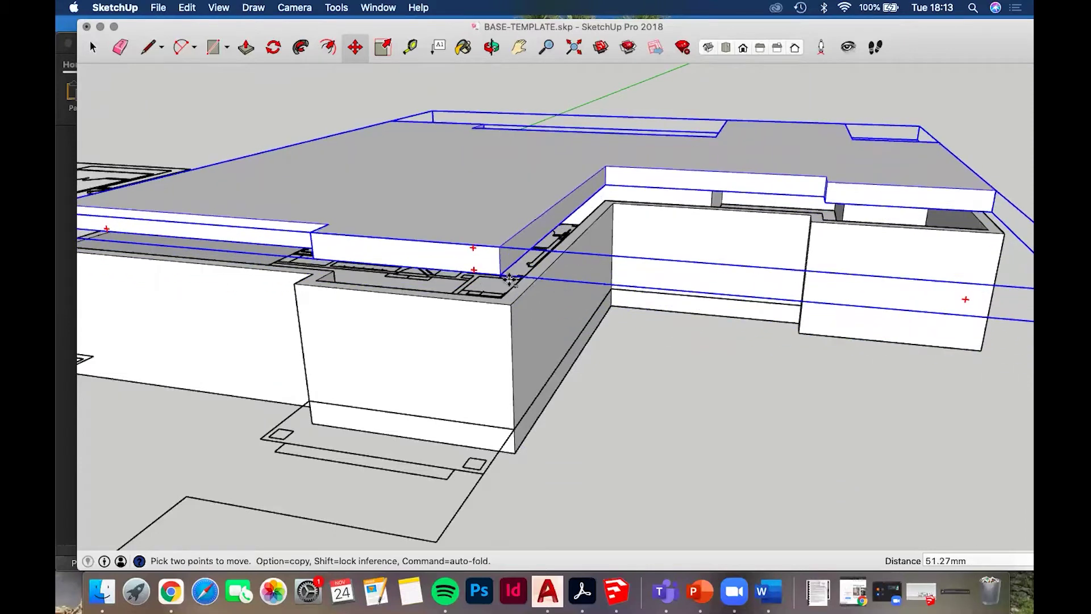
scroll(506, 274, up, 5)
middle_drag(493, 341, 529, 355)
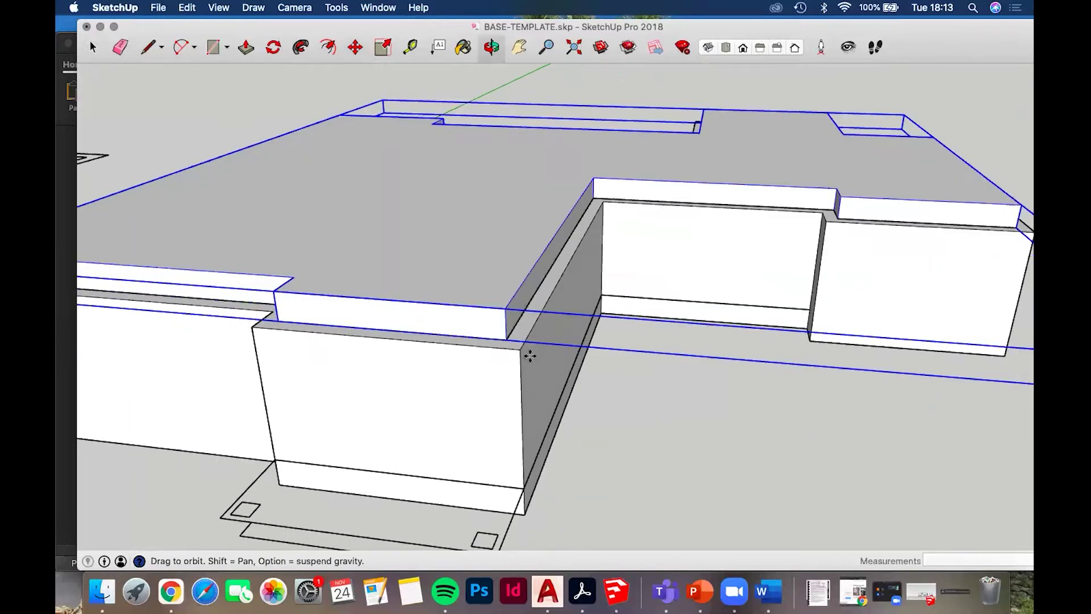
scroll(528, 355, down, 3)
key(space)
Examine the stacked slabs and walls from wider views, along with the garage-level plan linework around them
middle_drag(517, 287, 694, 324)
scroll(524, 316, down, 3)
click(694, 358)
scroll(509, 284, up, 3)
middle_drag(516, 288, 679, 287)
scroll(292, 252, down, 2)
middle_drag(566, 331, 703, 277)
middle_drag(642, 255, 628, 236)
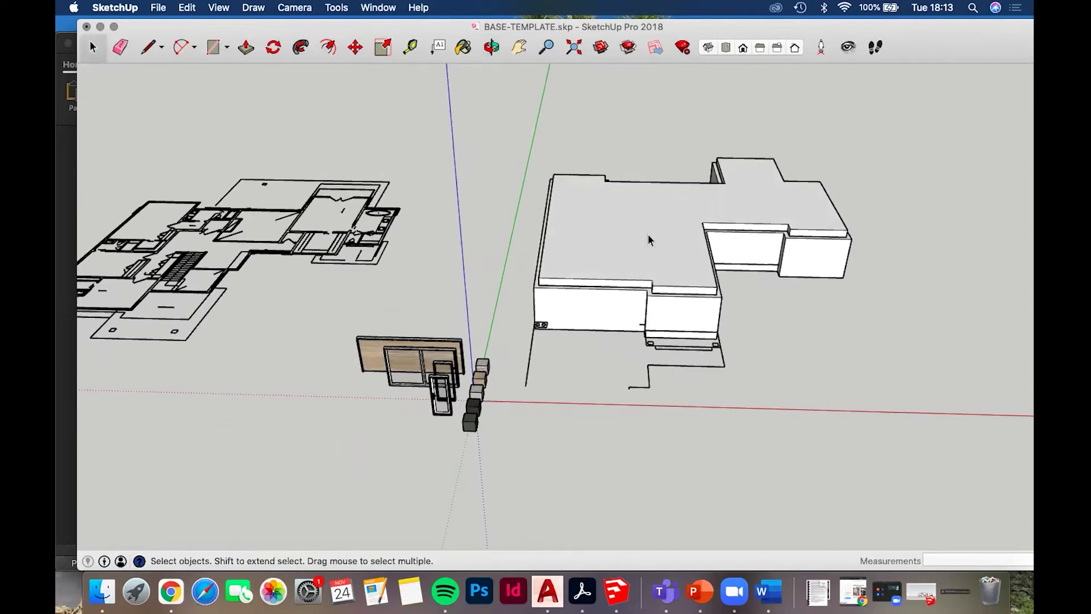
scroll(649, 235, up, 3)
shift+middle_drag(590, 325, 445, 314)
drag(645, 450, 531, 390)
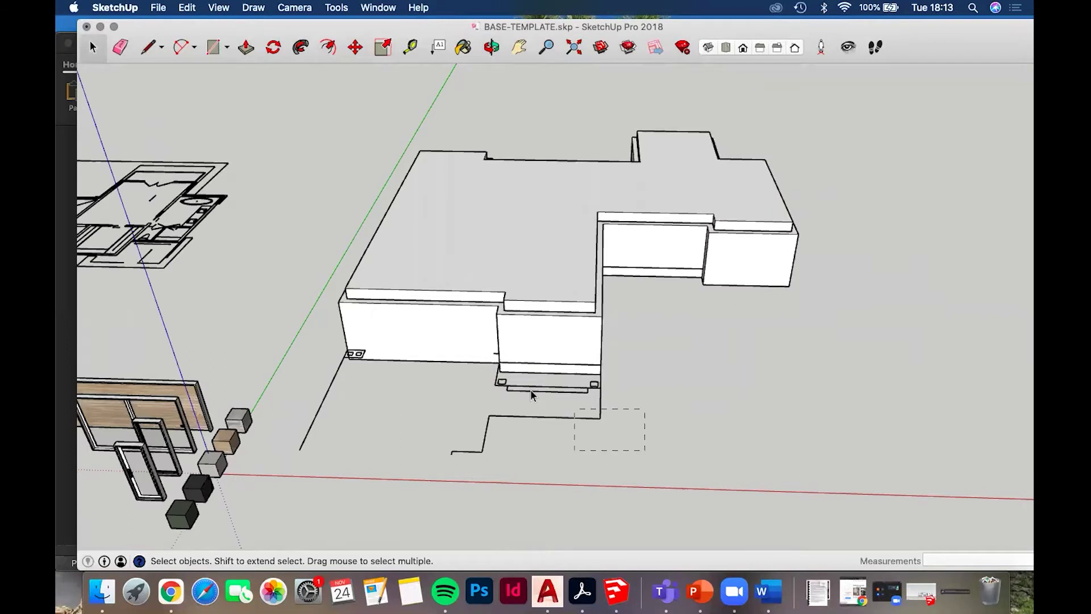
click(531, 391)
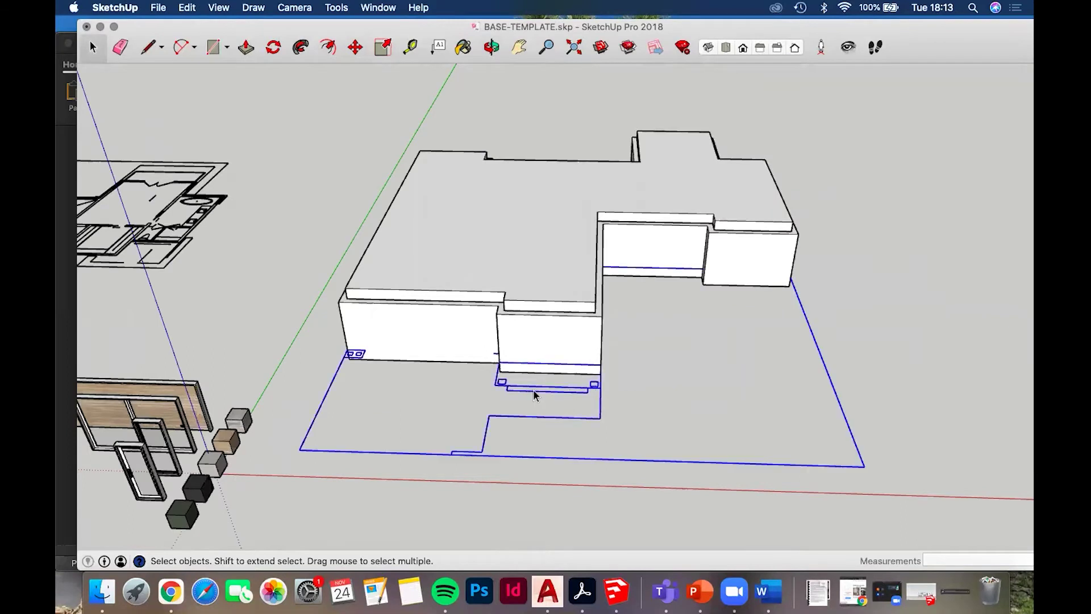
Import TOP-FLOOR-PLAN.dwg from the Desktop as an AutoCAD file, with the import scale in Model Units
click(158, 8)
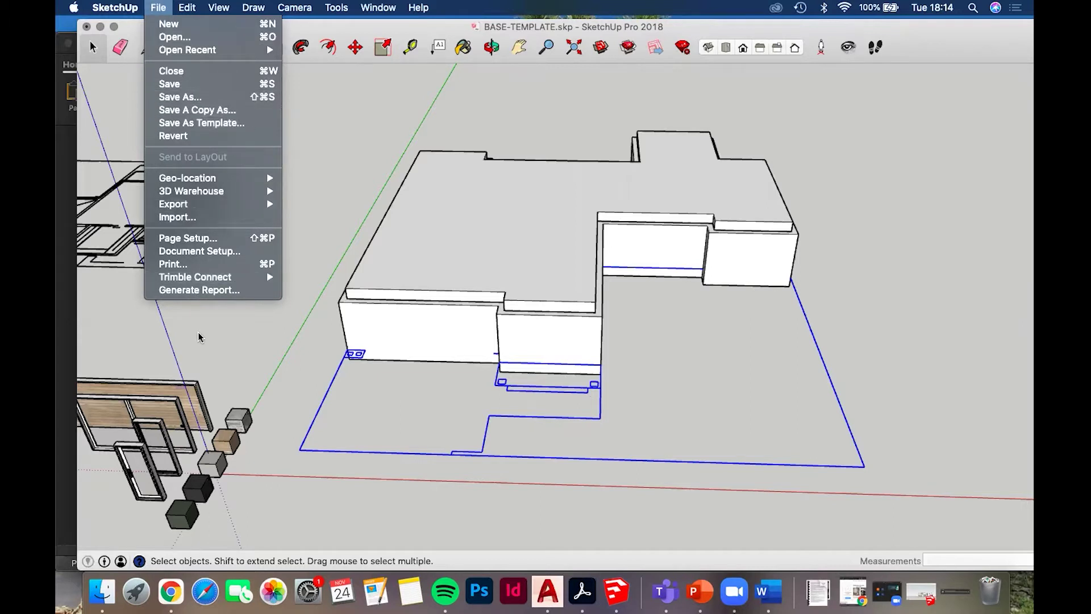
click(224, 217)
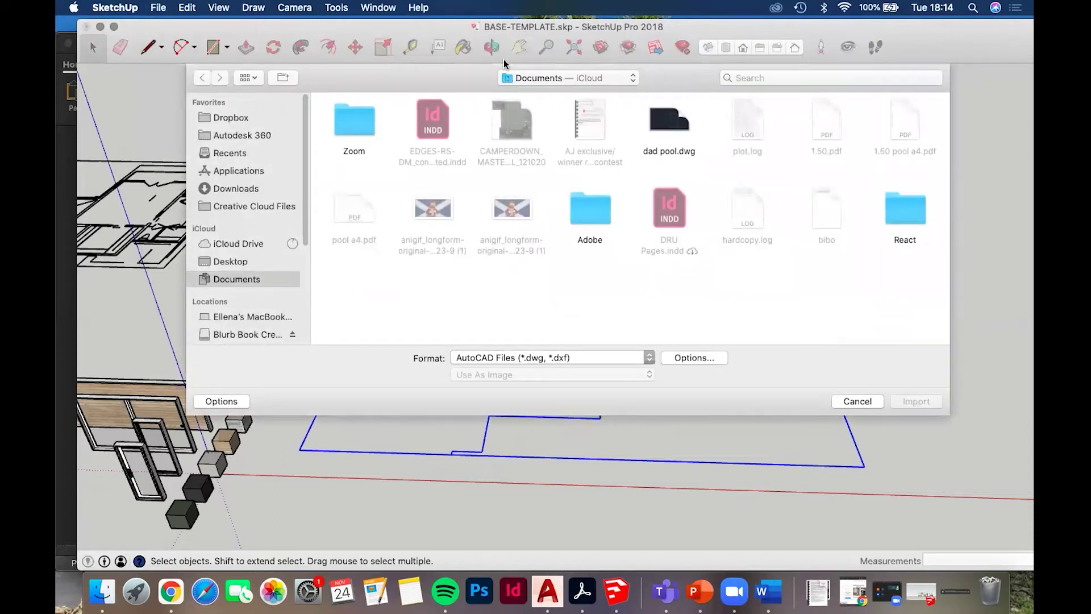
click(227, 263)
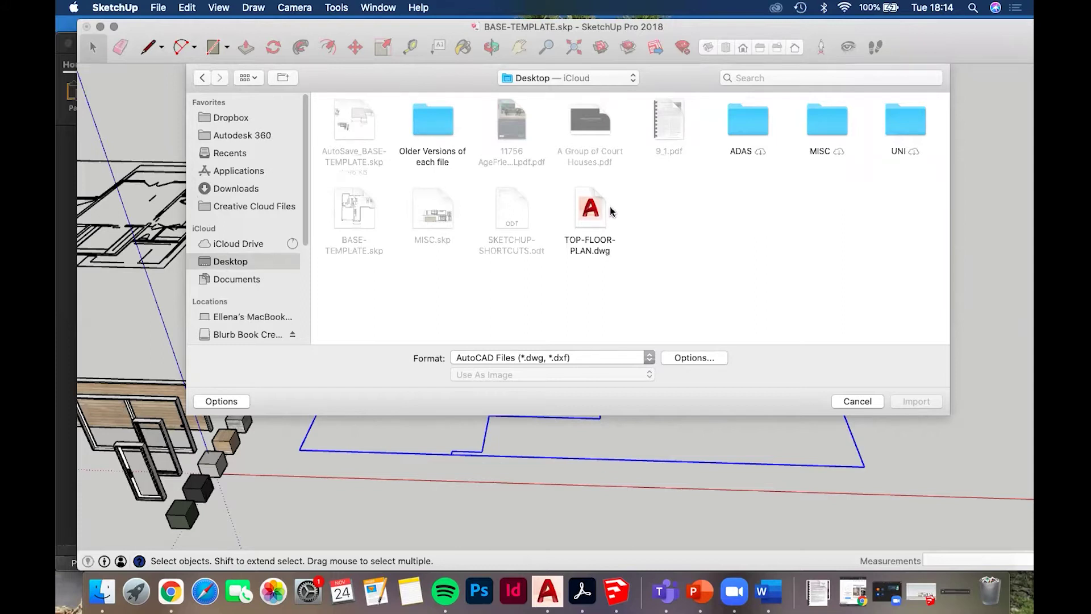
click(592, 208)
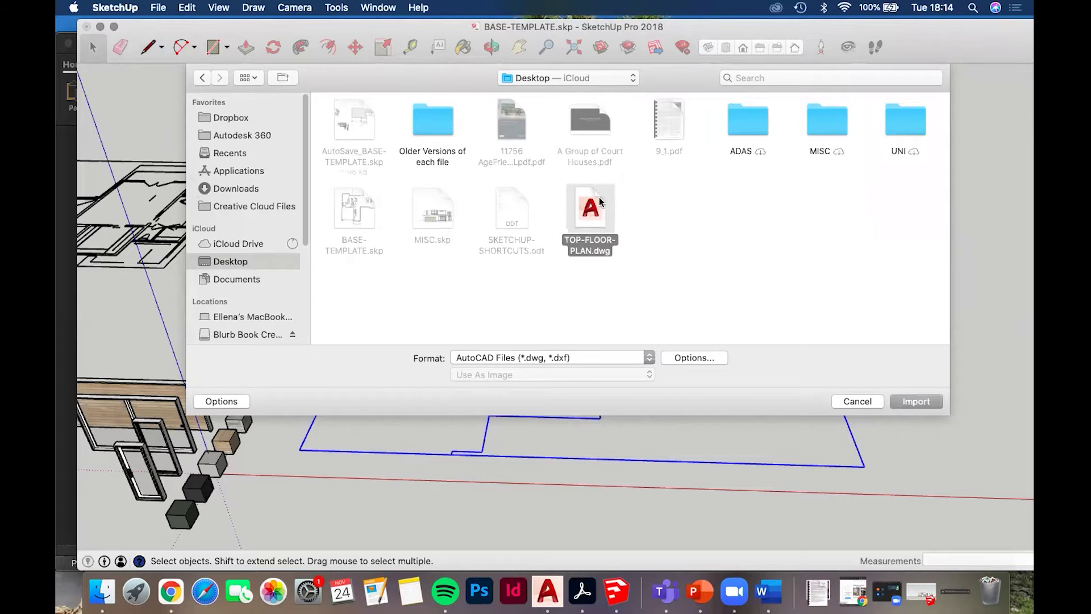
click(694, 357)
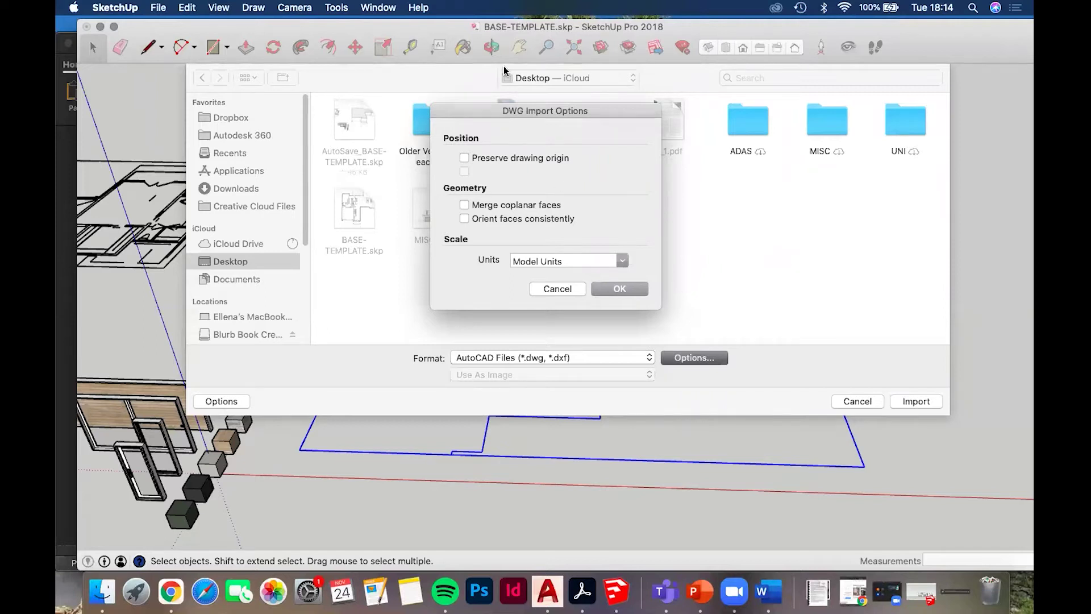
click(641, 290)
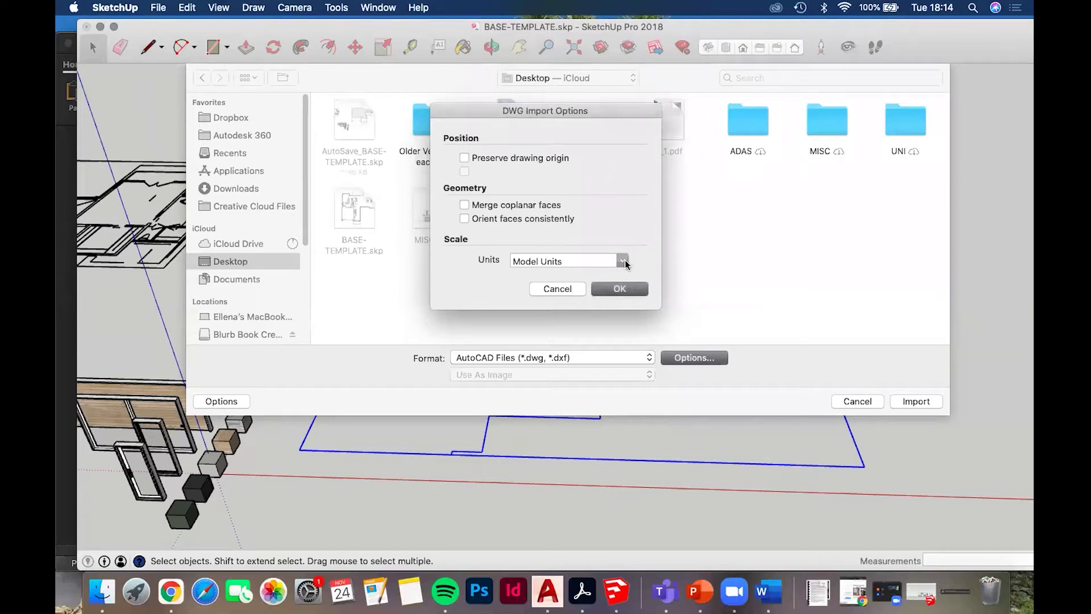
click(926, 406)
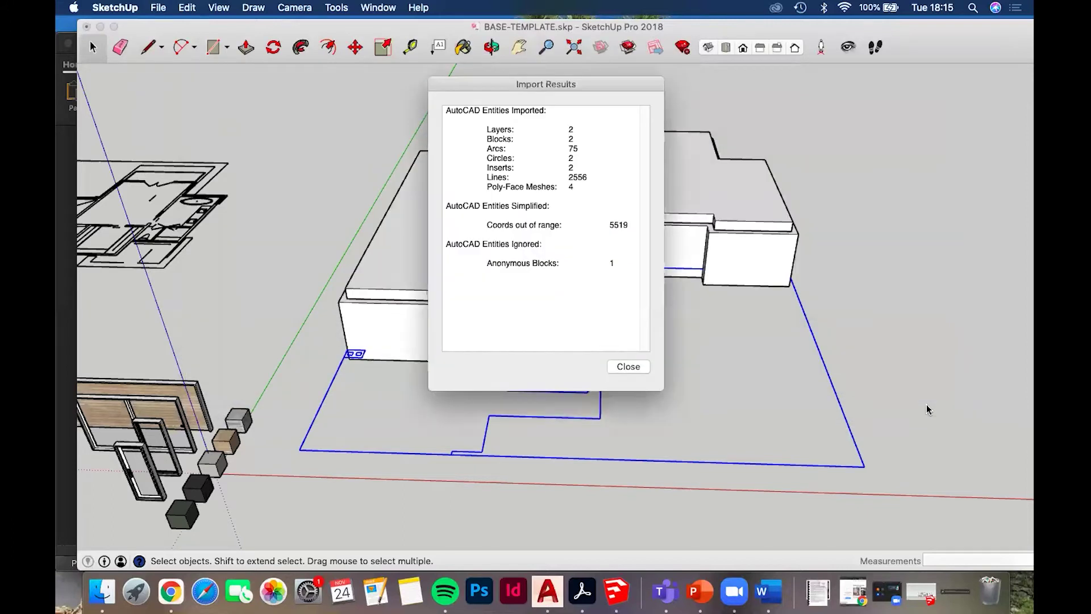
click(621, 370)
Select the imported top-floor plan and examine how its column squares sit relative to those on the garage-level plan
scroll(625, 326, down, 5)
middle_drag(694, 316, 698, 92)
scroll(785, 360, up, 6)
middle_drag(784, 361, 624, 228)
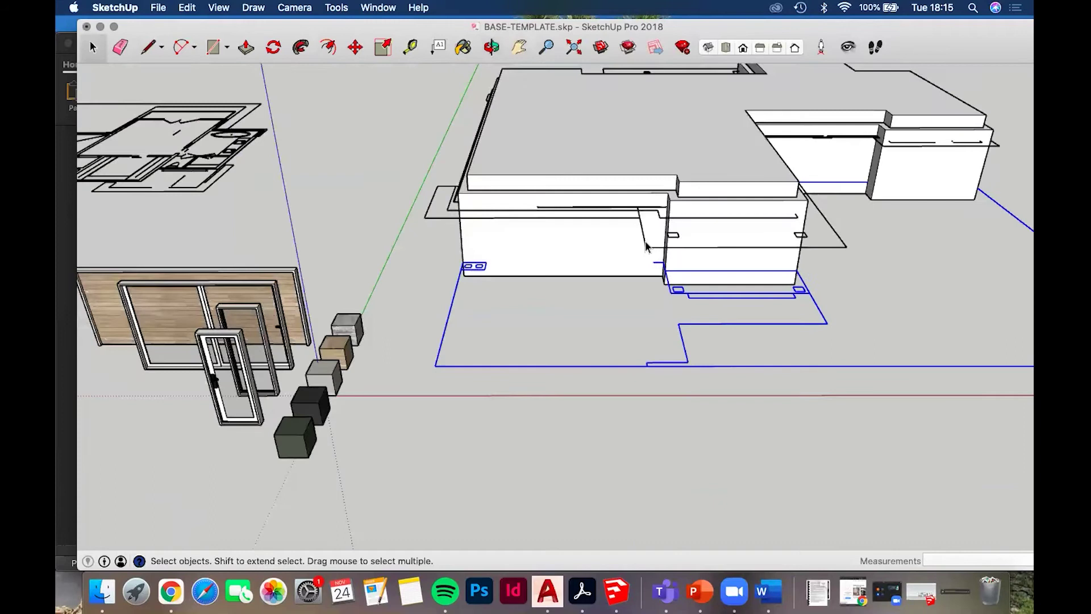
scroll(624, 227, down, 3)
middle_drag(706, 200, 834, 273)
scroll(834, 273, up, 4)
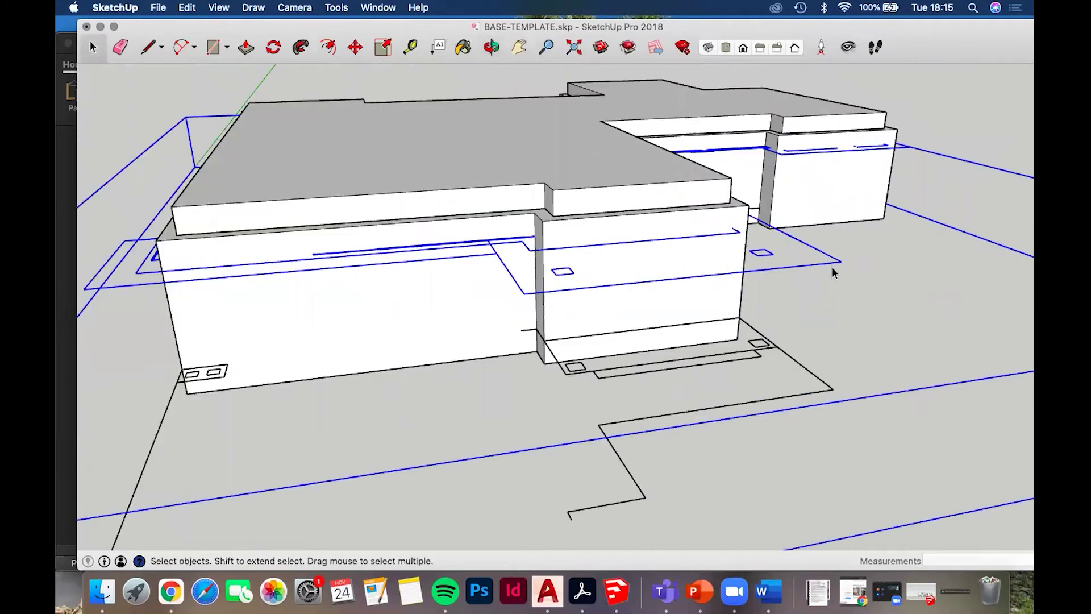
middle_drag(762, 273, 794, 270)
middle_drag(661, 227, 556, 321)
middle_drag(623, 300, 575, 309)
scroll(597, 272, up, 3)
scroll(574, 308, down, 1)
middle_drag(580, 266, 557, 227)
scroll(584, 254, down, 5)
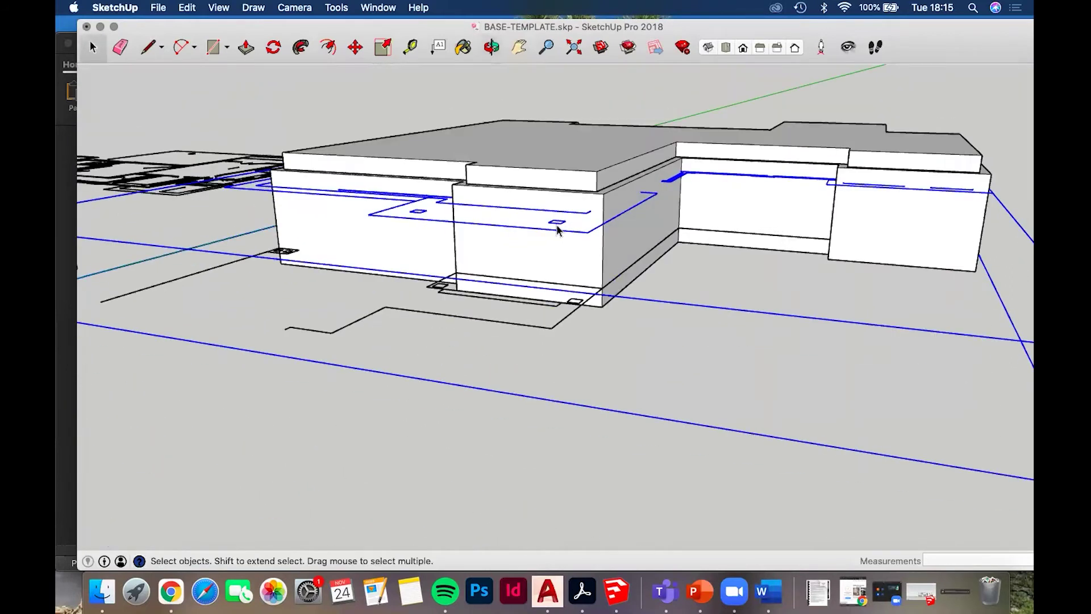
scroll(565, 275, up, 8)
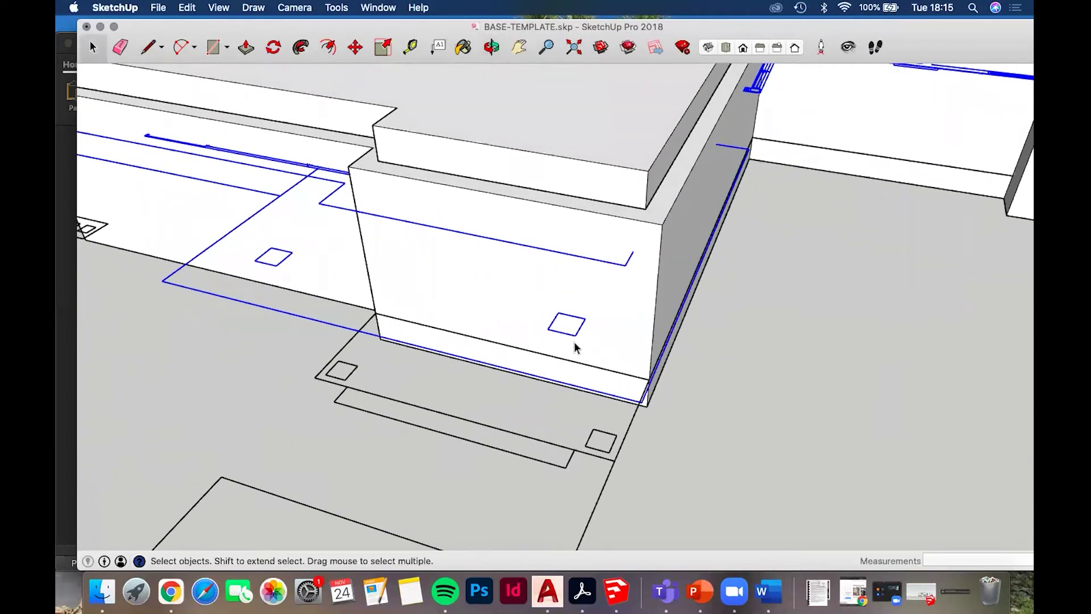
Move the top-floor plan by a column square's corner onto the matching column corner of the garage-level plan
key(m)
click(575, 335)
scroll(594, 401, up, 3)
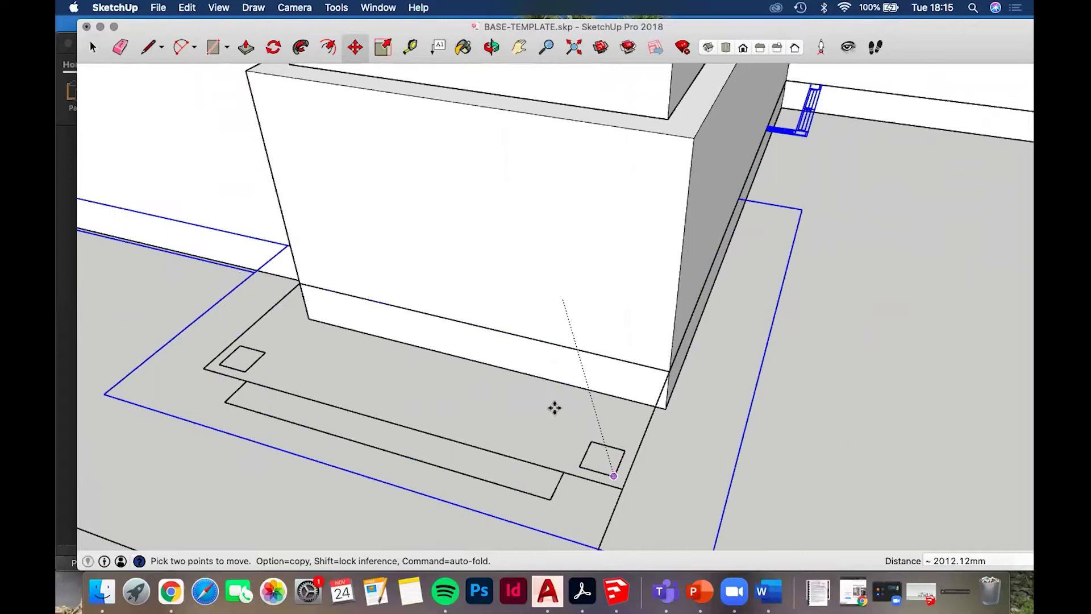
click(615, 471)
scroll(615, 470, down, 4)
Move the top-floor plan 2900 mm straight up onto the upper slab's top surface
click(615, 467)
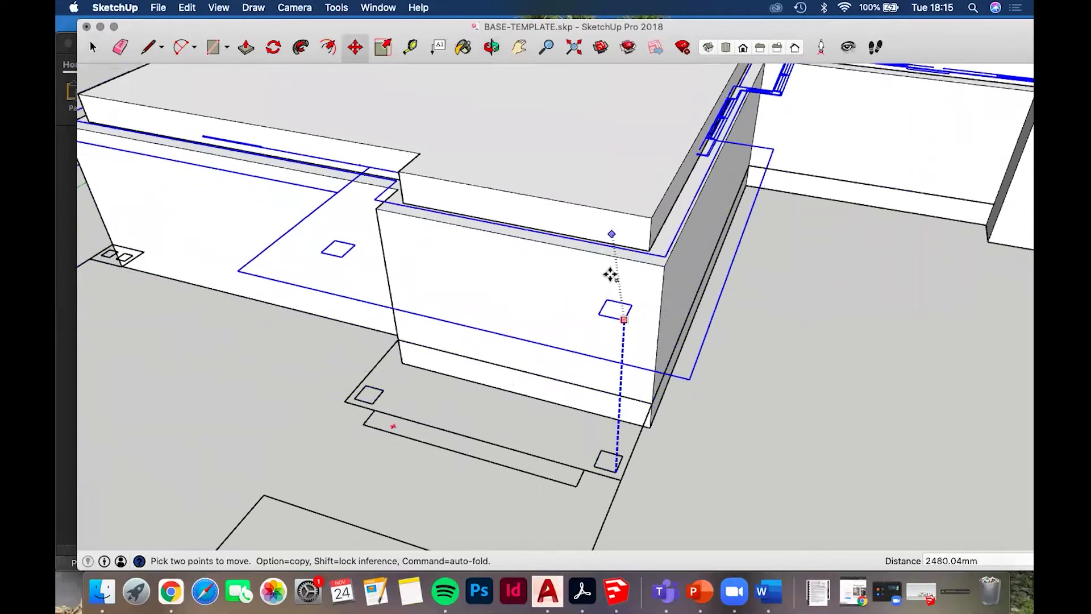
middle_drag(359, 236, 466, 165)
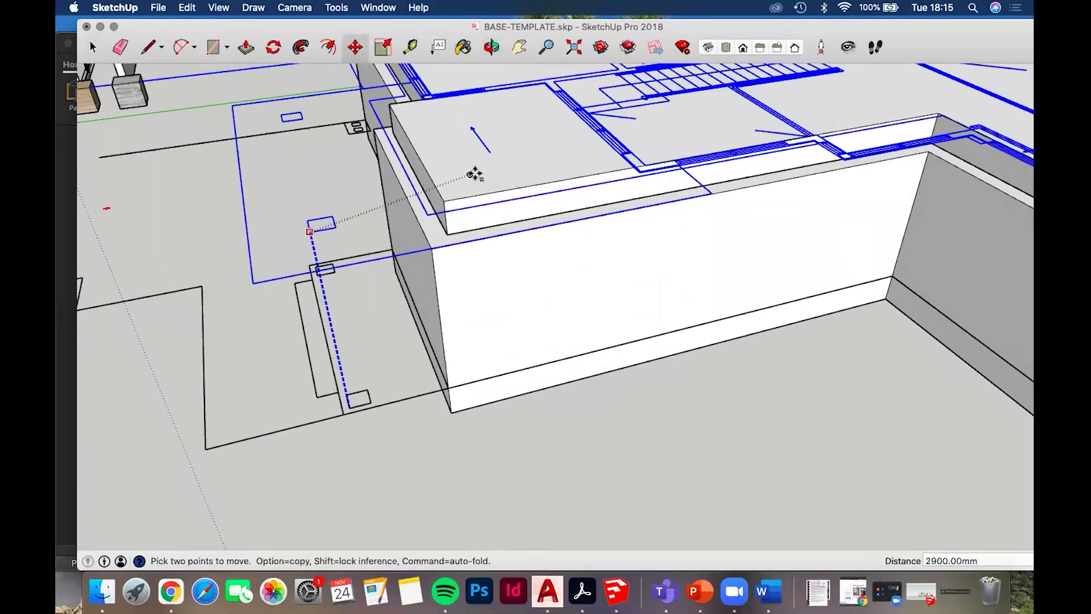
scroll(474, 175, up, 2)
click(478, 182)
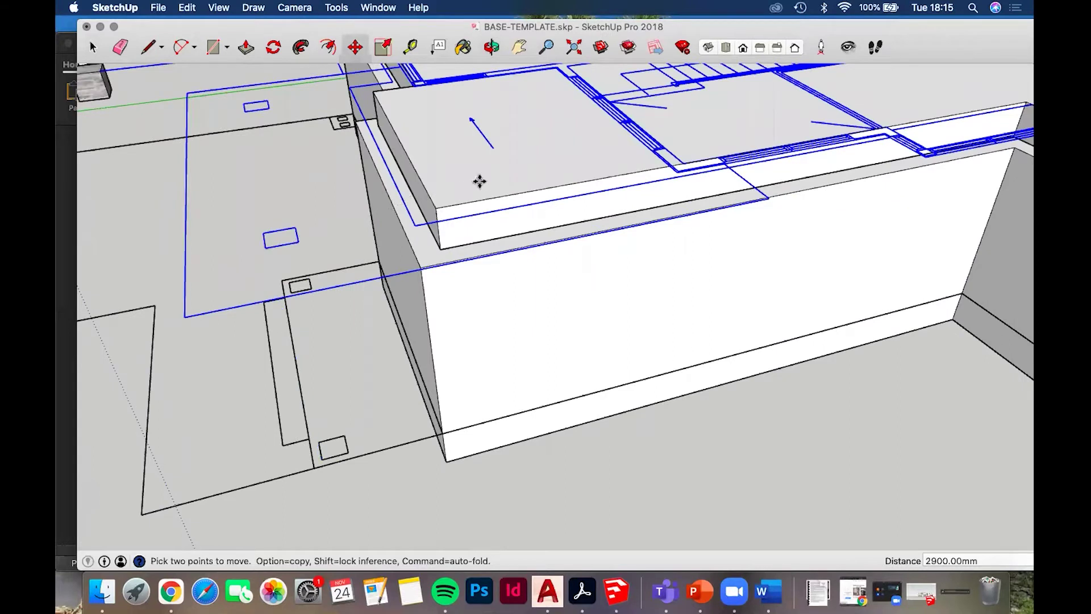
Compare the top-floor plan's outer walls with the edges of the upper slab around the front of the house
middle_drag(457, 136, 777, 169)
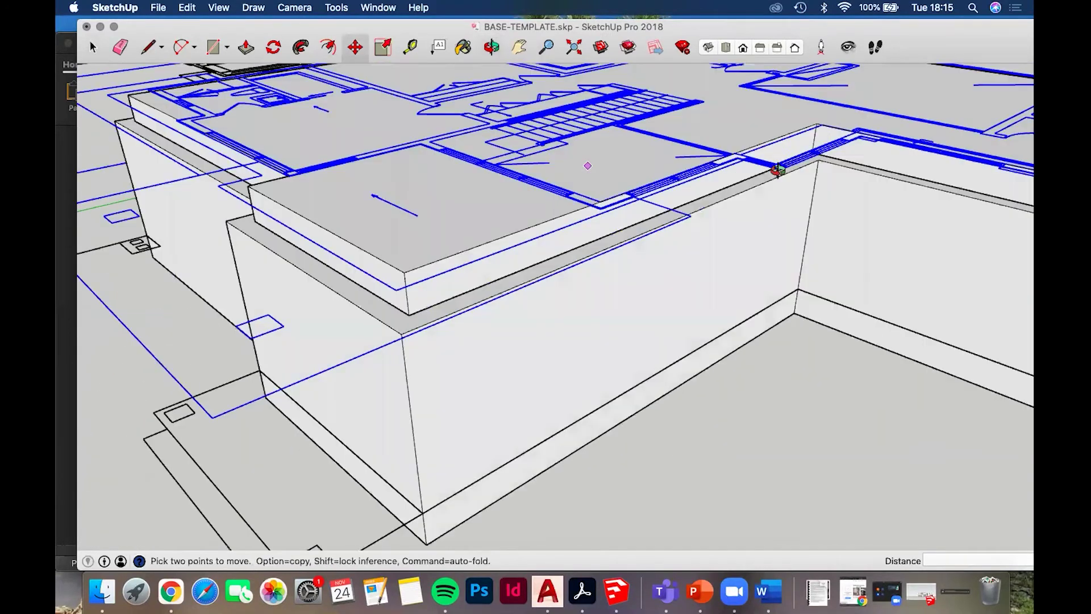
scroll(586, 168, down, 3)
scroll(647, 126, down, 1)
middle_drag(646, 126, 599, 280)
scroll(599, 280, up, 3)
middle_drag(680, 316, 691, 307)
click(575, 284)
shift+middle_drag(571, 380, 578, 516)
scroll(638, 317, up, 3)
middle_drag(638, 316, 635, 307)
scroll(636, 307, up, 6)
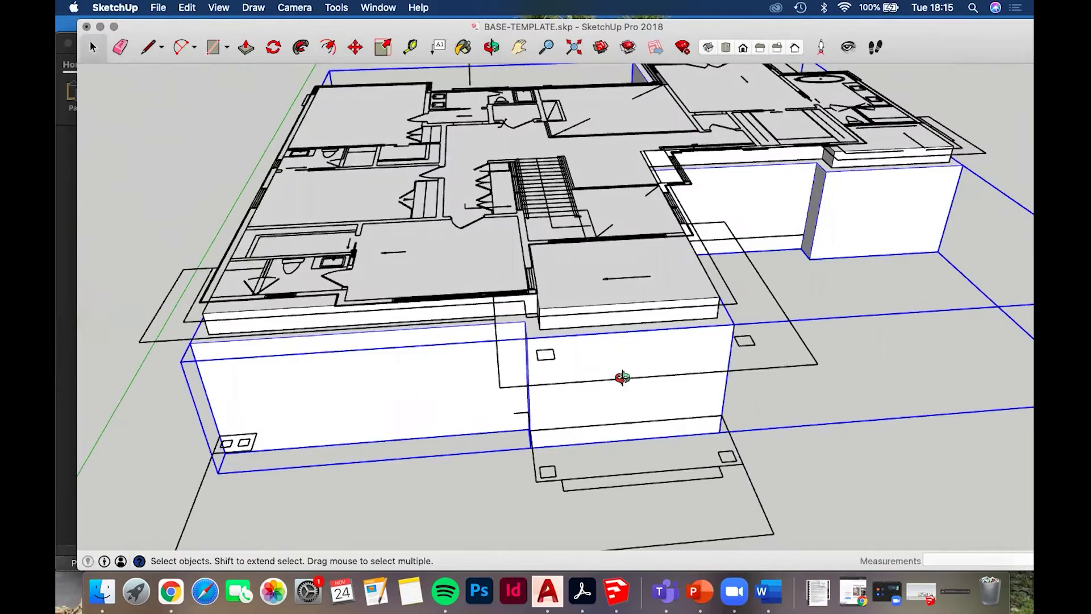
scroll(414, 165, down, 5)
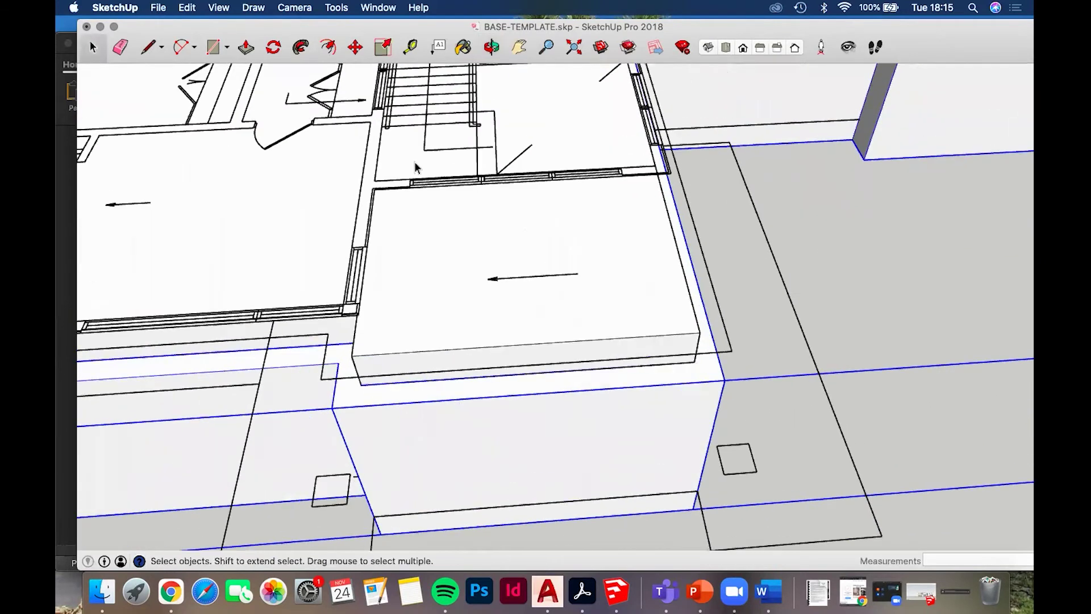
scroll(426, 268, up, 3)
middle_drag(418, 288, 288, 352)
scroll(287, 367, up, 4)
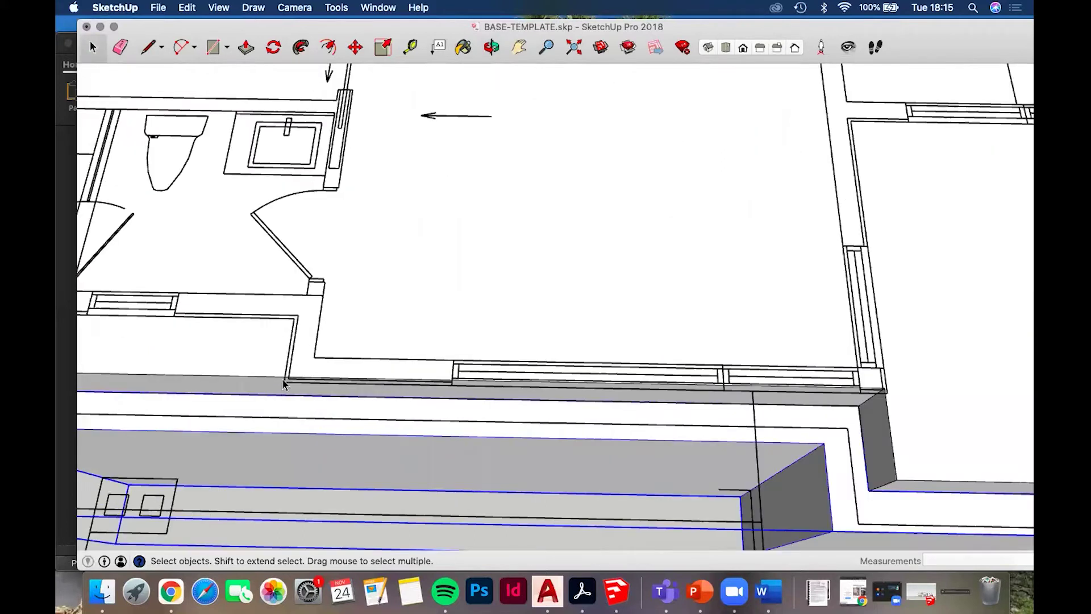
scroll(275, 384, down, 2)
scroll(276, 385, down, 3)
middle_drag(561, 342, 562, 336)
Open the upper slab group and Push/Pull the projecting front section's face back to the top-floor plan's wall line
double_click(487, 273)
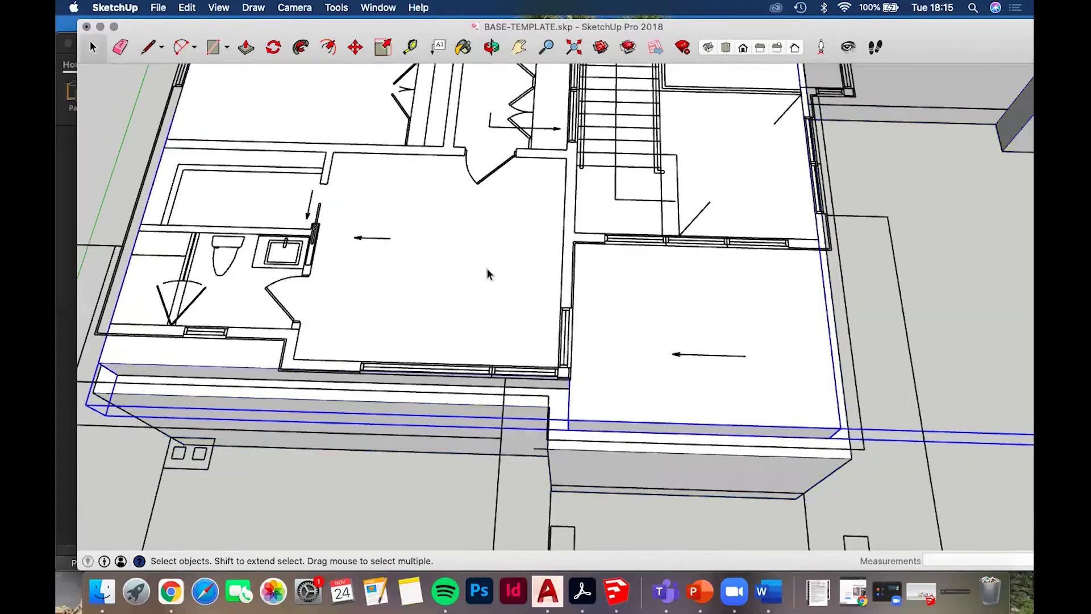
shift+middle_drag(598, 271, 432, 333)
scroll(513, 278, down, 8)
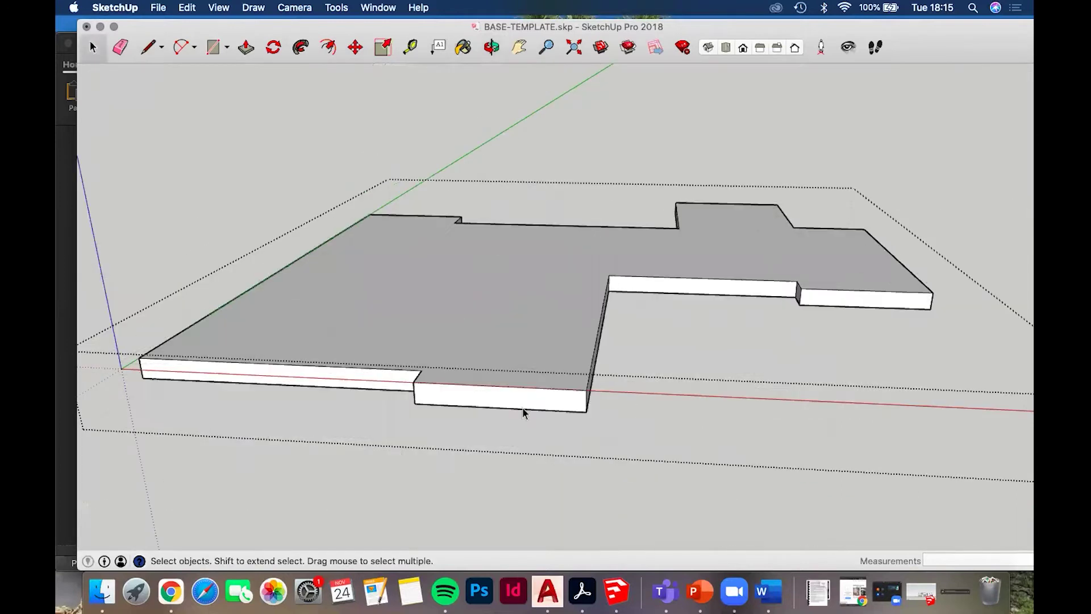
click(524, 406)
scroll(523, 406, up, 2)
scroll(524, 406, up, 1)
key(p)
drag(524, 397, 524, 488)
middle_drag(523, 487, 631, 287)
scroll(655, 290, up, 4)
click(659, 296)
Push/Pull the side face beside the slab's new recess to line up with the top-floor plan's wall
middle_drag(708, 351, 711, 359)
scroll(711, 359, up, 3)
click(708, 357)
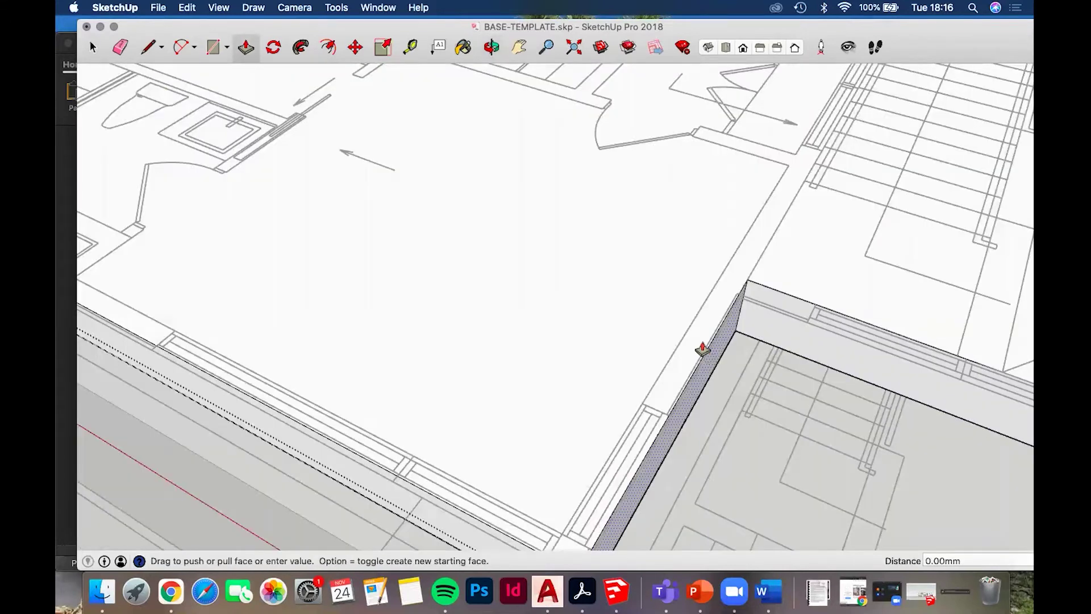
click(701, 349)
click(689, 339)
Push the slab's long front face inward 139.70 mm to the corner of the top-floor plan's wall
middle_drag(515, 182, 462, 400)
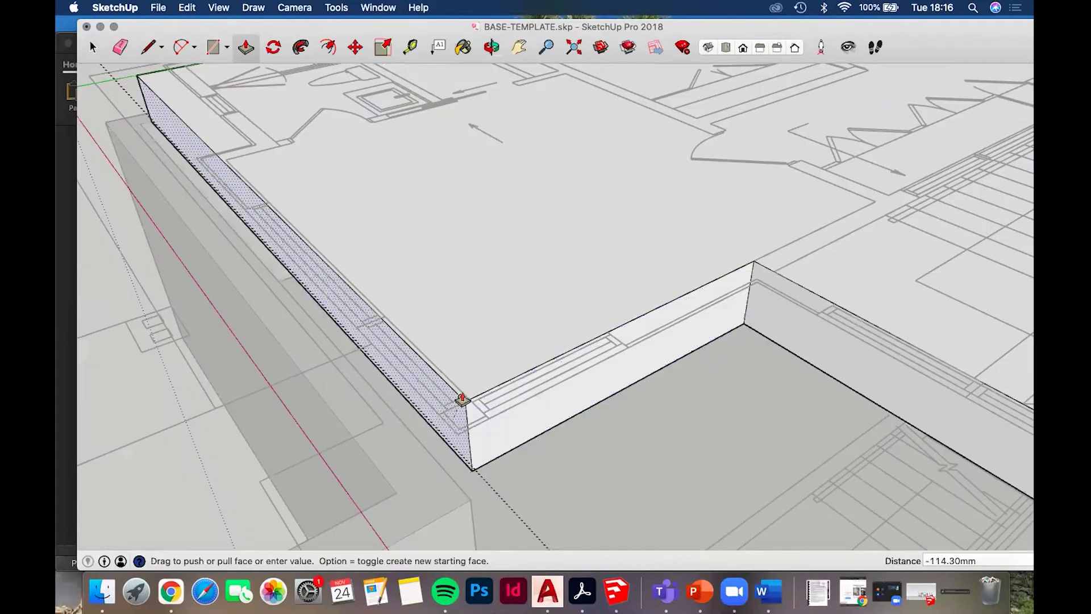
click(470, 402)
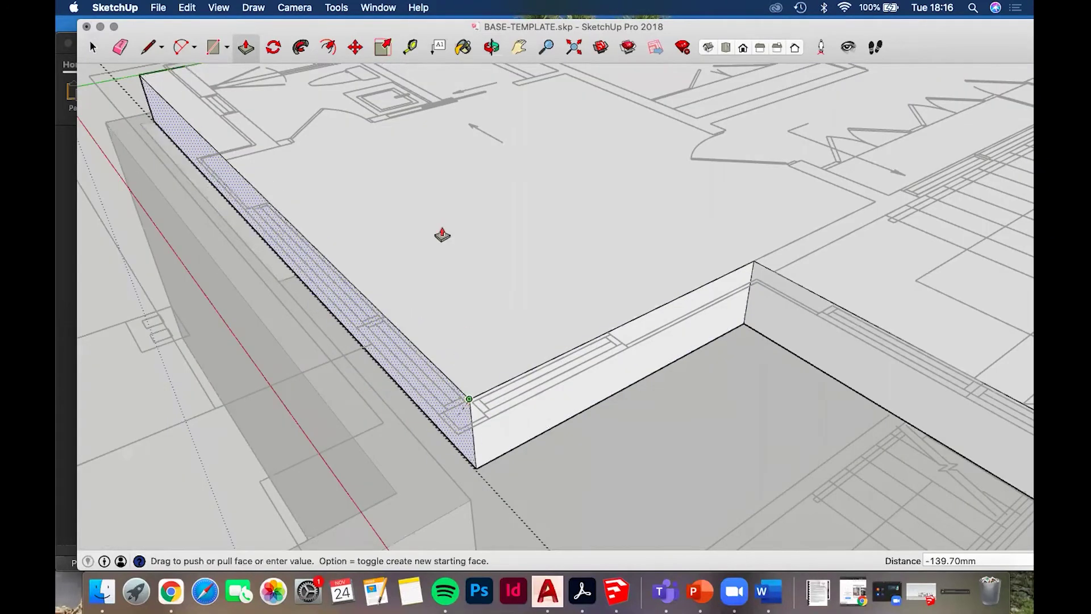
middle_drag(795, 251, 519, 312)
middle_drag(419, 495, 426, 438)
click(565, 404)
click(592, 394)
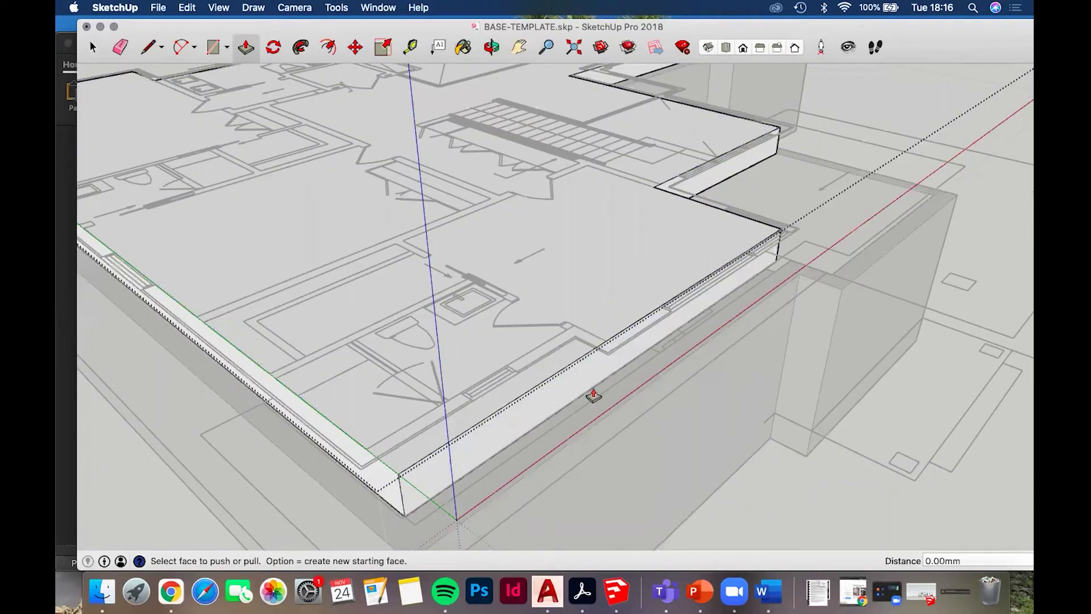
Draw a line down the slab's long front face from the plan's inner wall corner near the bathroom to the bottom edge
mouse_move(567, 378)
middle_down()
mouse_move(584, 375)
mouse_move(563, 357)
middle_up()
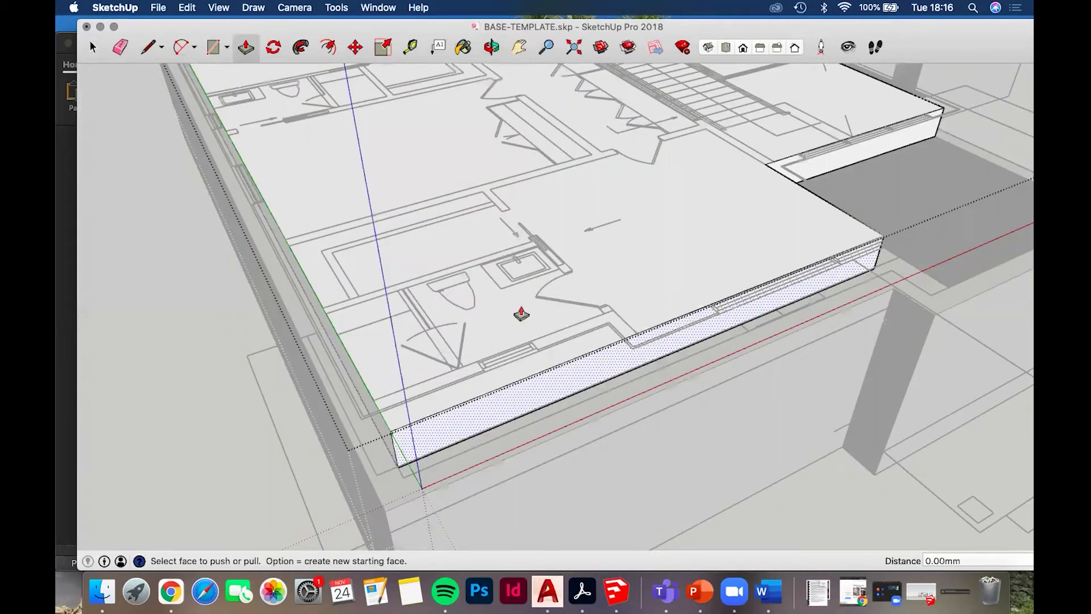
scroll(521, 314, up, 3)
middle_drag(432, 389, 429, 360)
scroll(431, 360, up, 2)
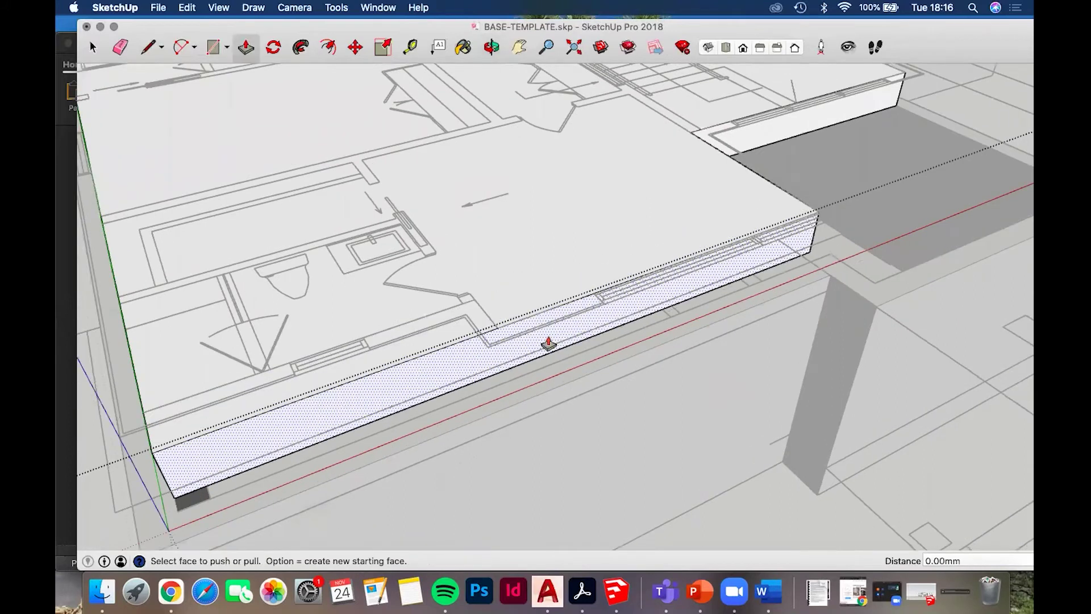
scroll(485, 319, up, 2)
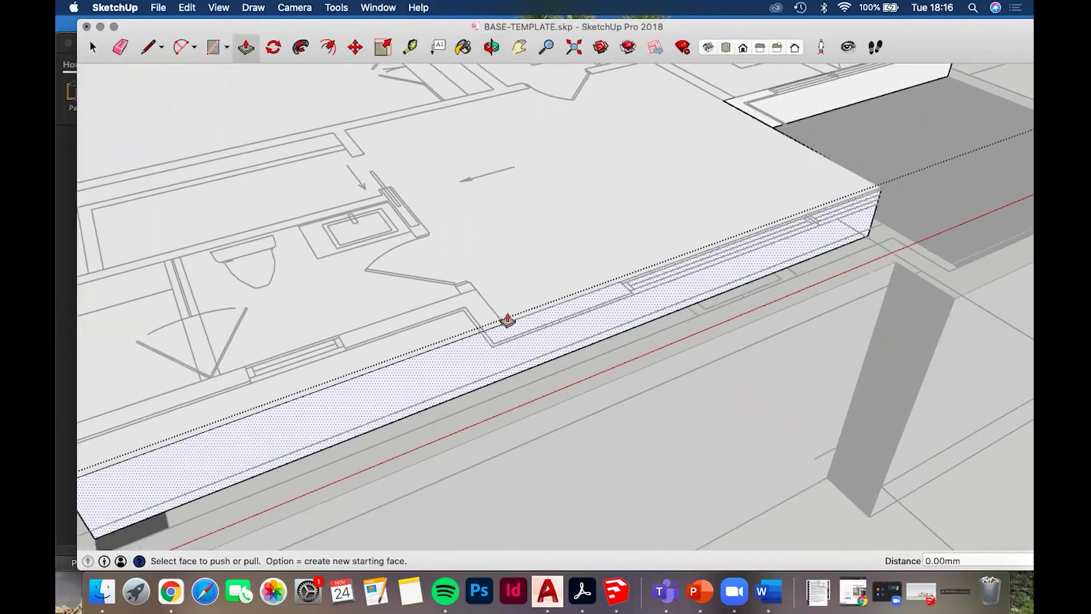
middle_drag(506, 319, 517, 293)
scroll(517, 294, up, 2)
click(508, 307)
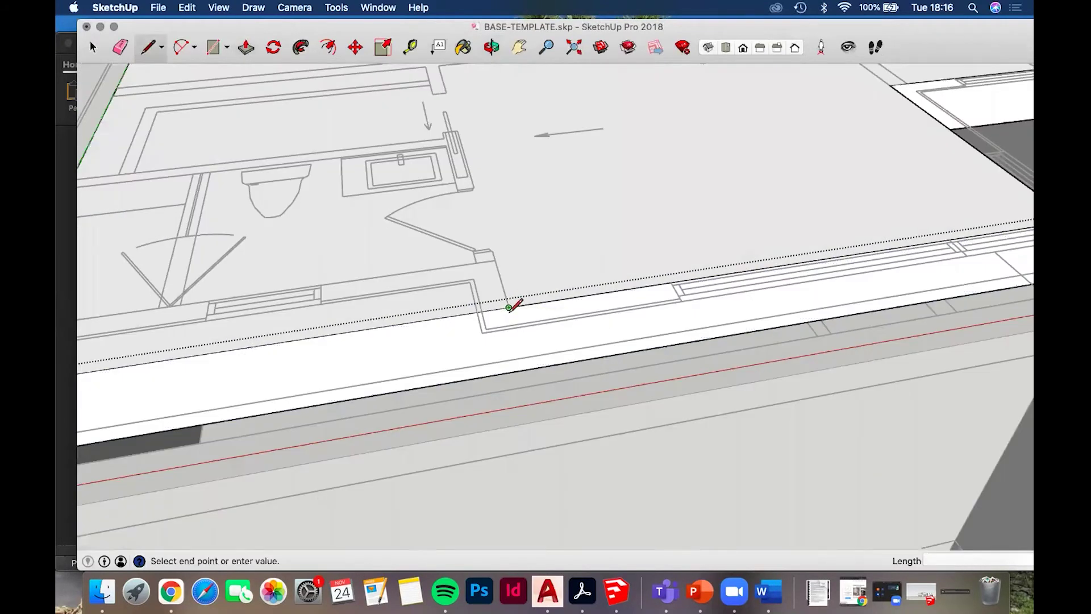
click(512, 371)
middle_drag(490, 367, 541, 360)
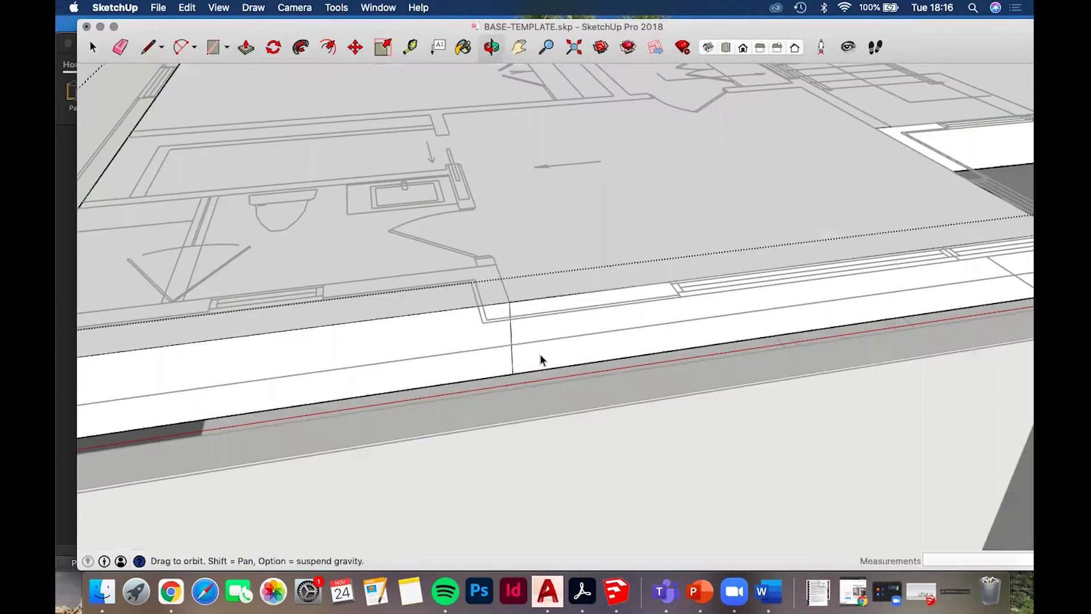
Push the bathroom section of the slab's long front face back 457.20 mm to the top-floor plan's wall line
key(space)
click(581, 364)
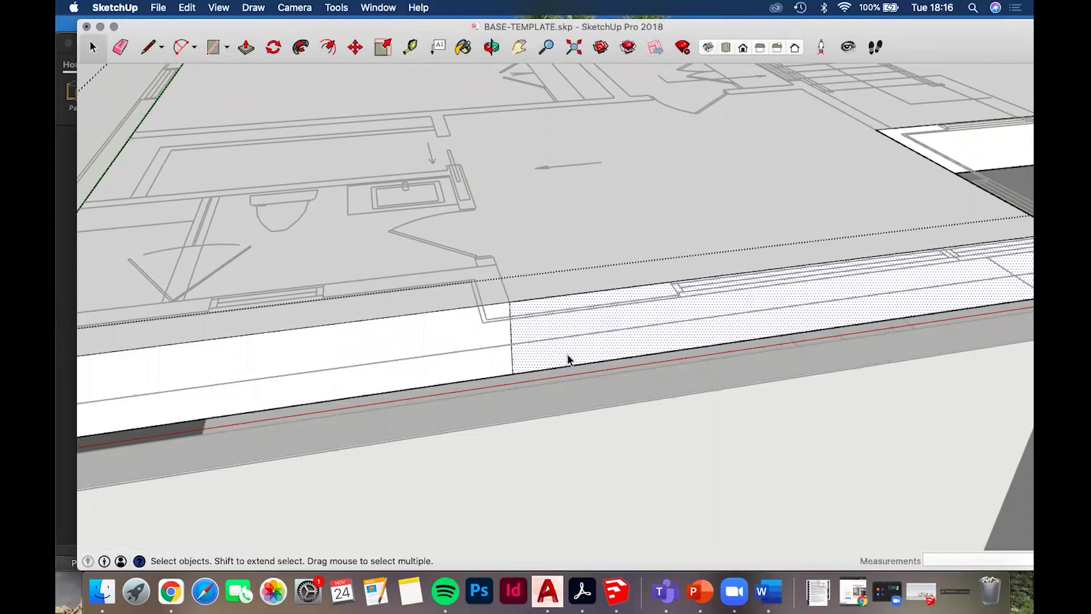
middle_drag(527, 324, 555, 356)
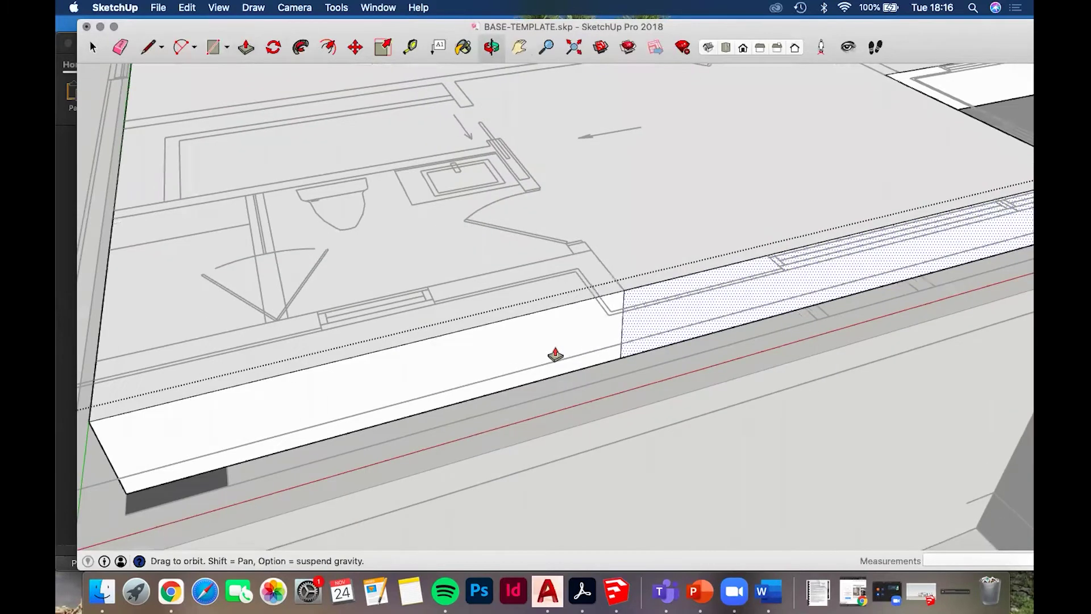
click(547, 311)
click(531, 276)
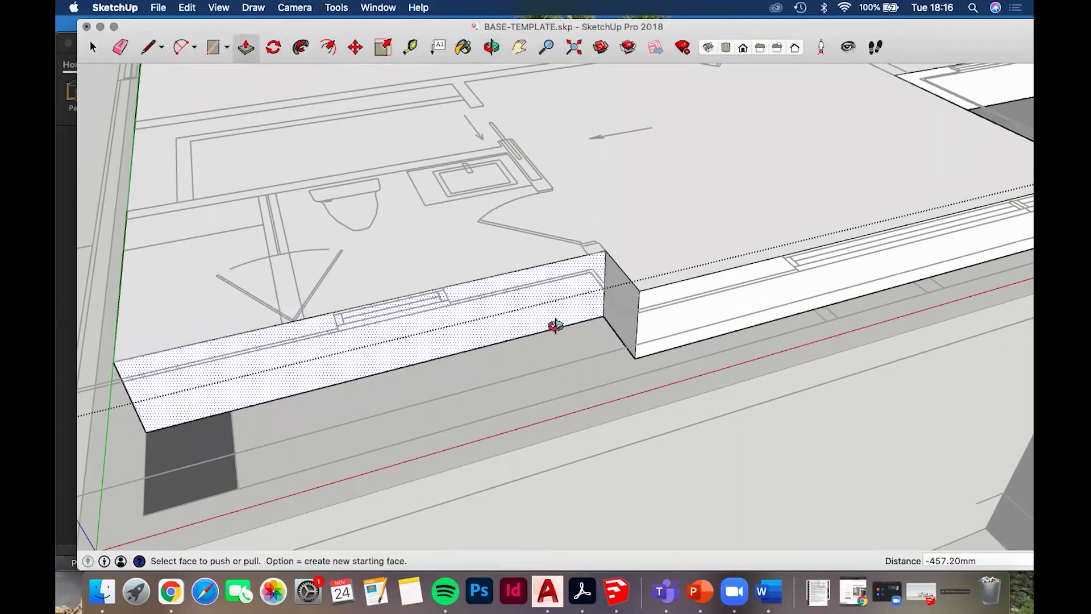
Draw a line down the slab's side face from the plan's wall corner at the room beside the stairs to the bottom edge
middle_drag(568, 309, 540, 237)
middle_drag(634, 190, 226, 302)
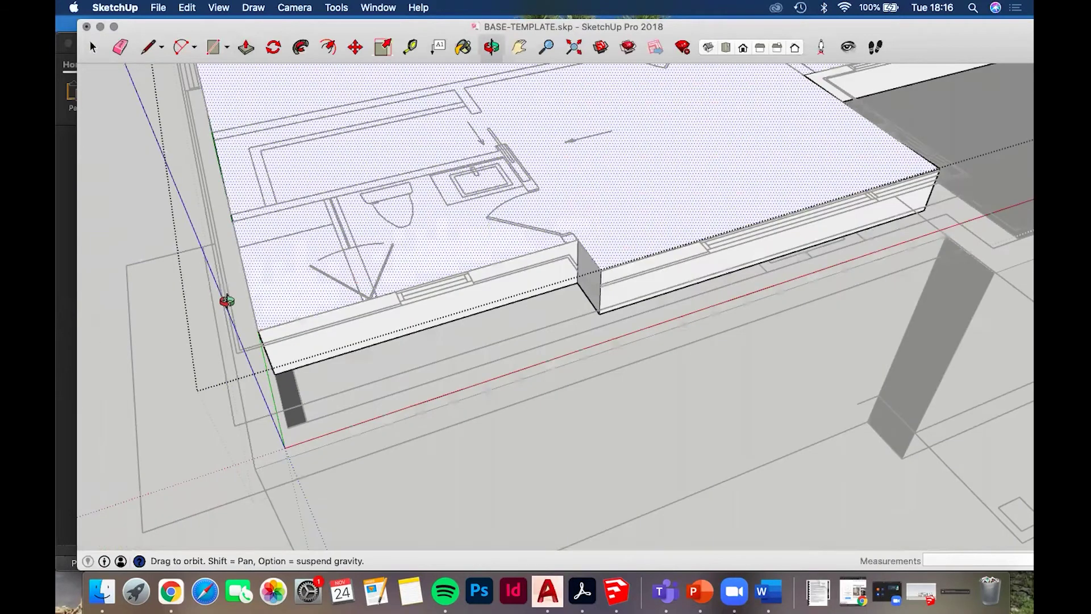
middle_drag(614, 239, 407, 231)
middle_drag(487, 175, 555, 186)
middle_drag(445, 247, 371, 189)
scroll(414, 227, up, 3)
key(l)
click(367, 195)
click(444, 223)
key(space)
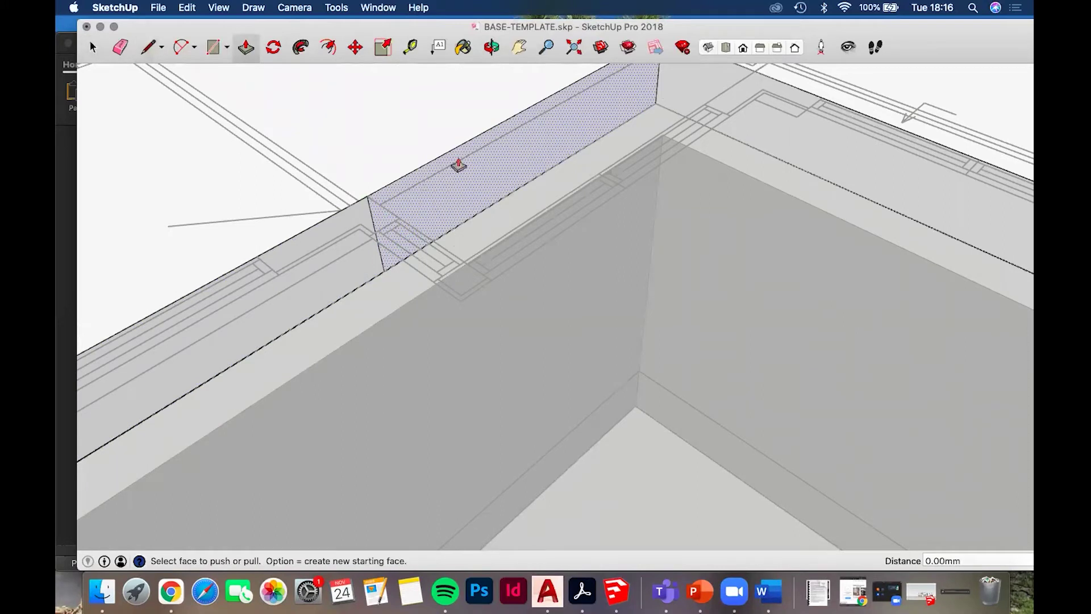
Pull the newly divided section of the slab's side face beside the stairs outward about 711 mm to the plan's wall line
drag(461, 191, 478, 255)
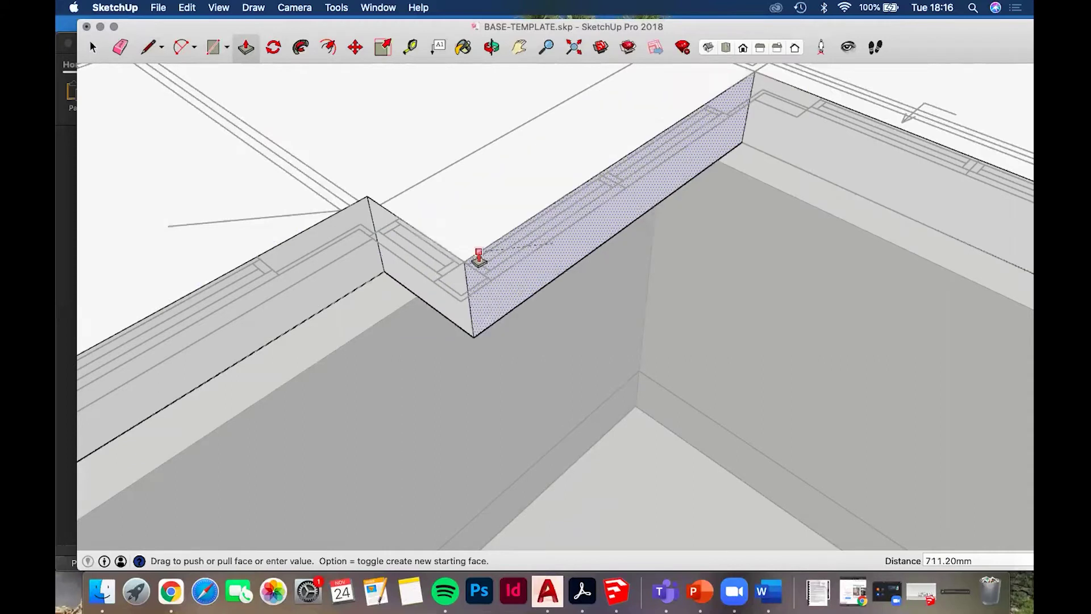
scroll(478, 255, up, 3)
click(473, 253)
scroll(687, 125, down, 2)
Split the slab's edge face at the plan's wall corner near the ensuite toilet and push the outer section back 1524 mm
middle_drag(687, 124, 527, 178)
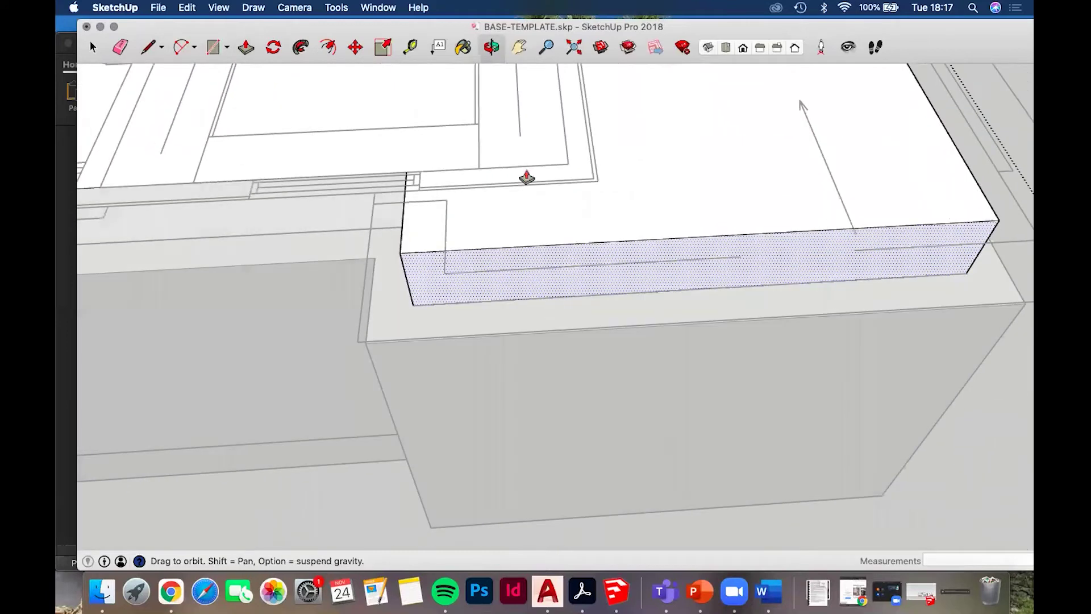
click(552, 180)
shift+middle_drag(551, 180, 497, 221)
key(l)
click(500, 221)
click(567, 263)
key(p)
drag(579, 259, 404, 208)
Examine the reshaped slab edges all around against the wall lines of the top-floor plan
middle_drag(405, 207, 407, 209)
middle_drag(250, 308, 331, 176)
middle_drag(216, 150, 366, 108)
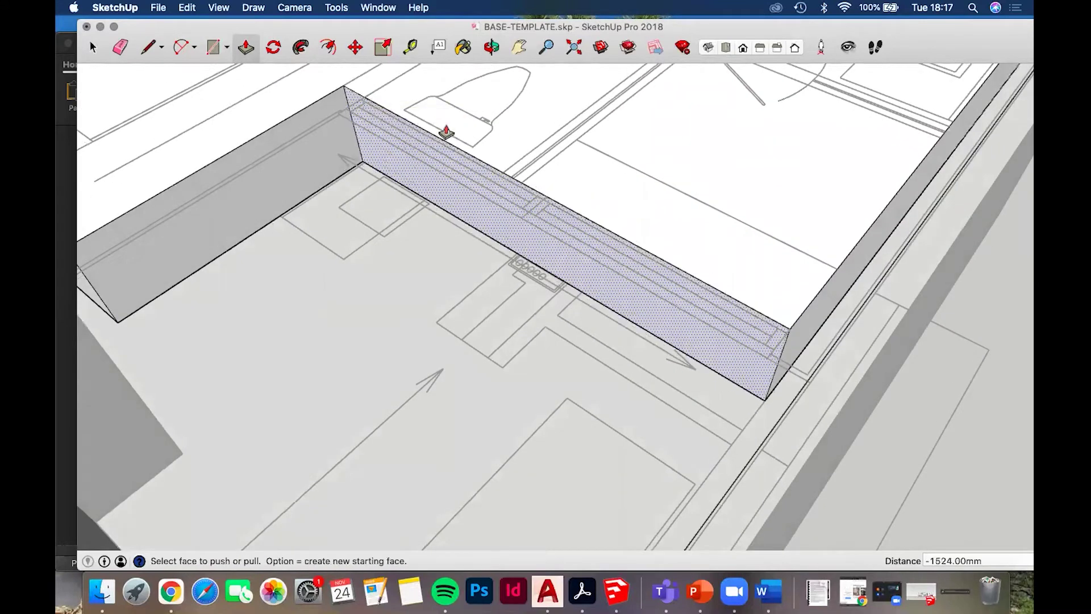
middle_drag(604, 170, 345, 157)
middle_drag(488, 185, 310, 343)
middle_drag(698, 331, 466, 242)
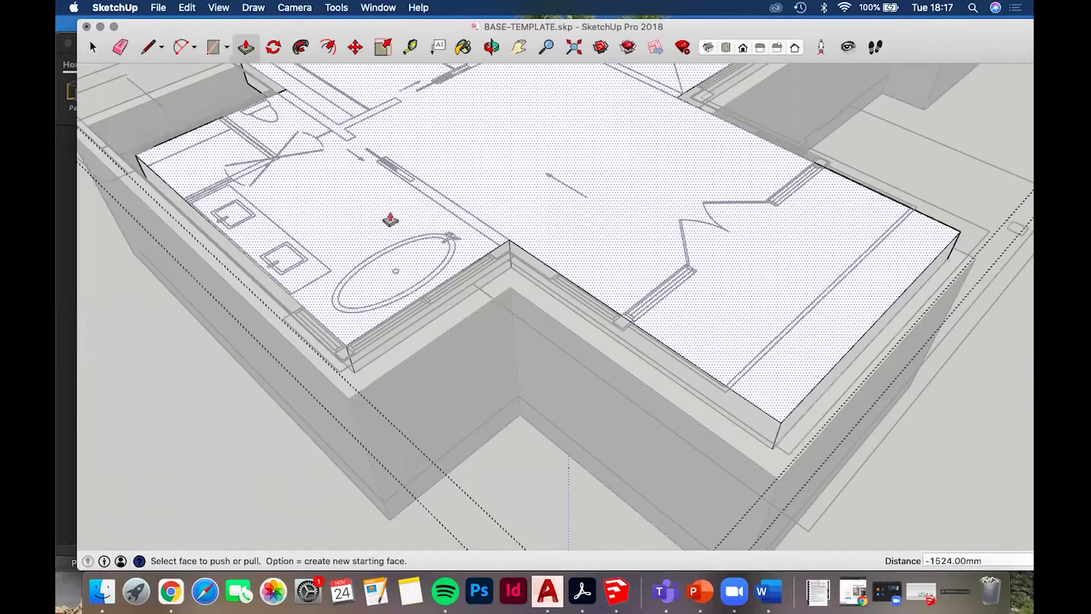
middle_drag(500, 275, 488, 243)
middle_drag(554, 315, 647, 305)
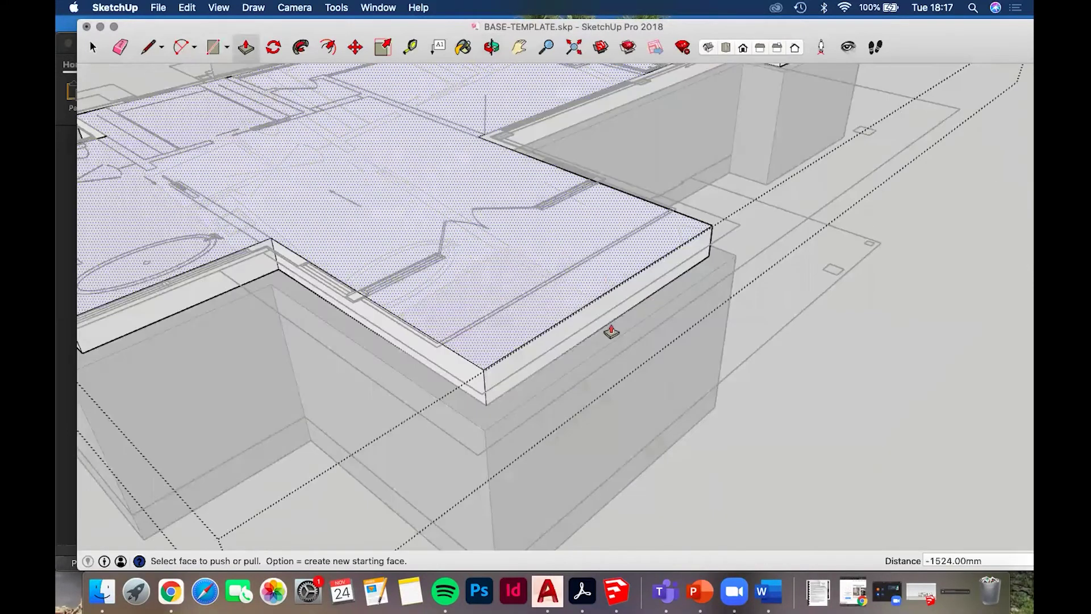
scroll(611, 331, down, 3)
middle_drag(263, 312, 302, 330)
scroll(590, 235, up, 3)
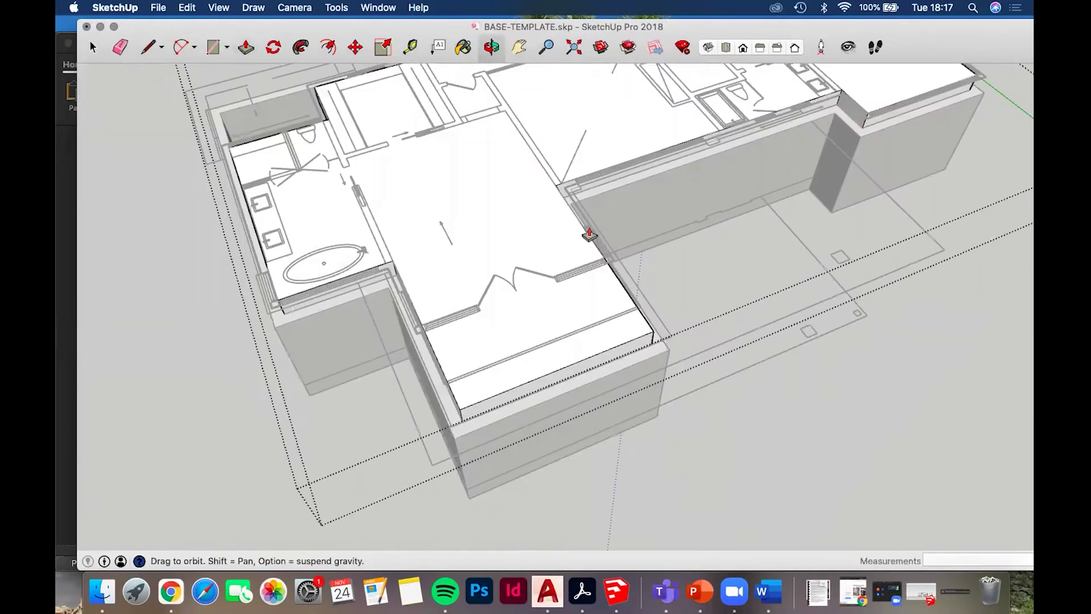
middle_drag(749, 237, 375, 254)
scroll(609, 307, up, 3)
middle_drag(537, 341, 449, 361)
shift+middle_drag(764, 210, 549, 159)
middle_drag(638, 117, 457, 372)
scroll(585, 229, down, 2)
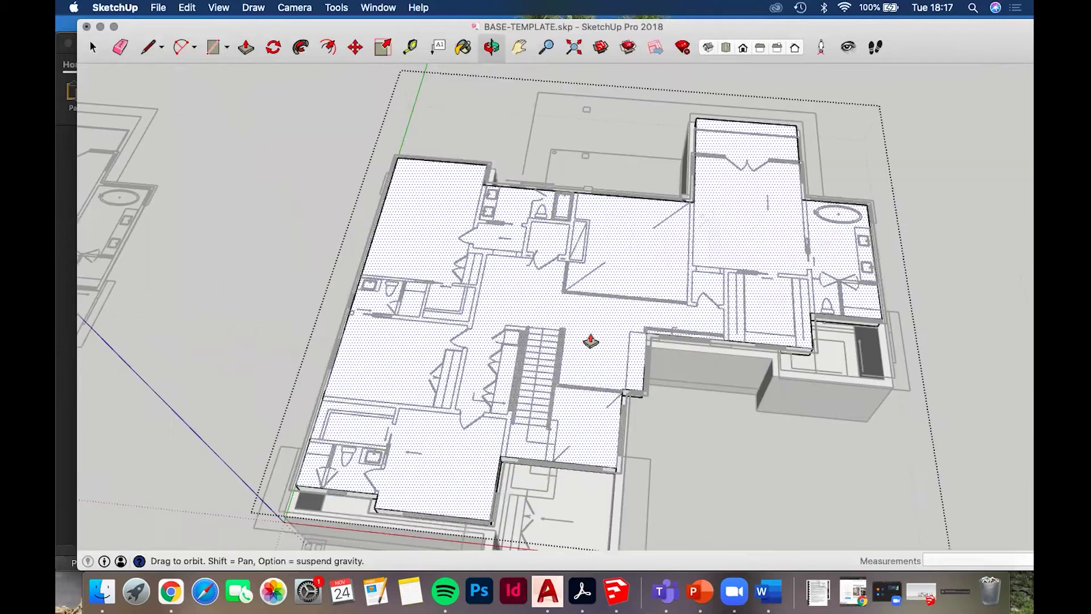
key(h)
middle_drag(599, 318, 659, 149)
click(756, 218)
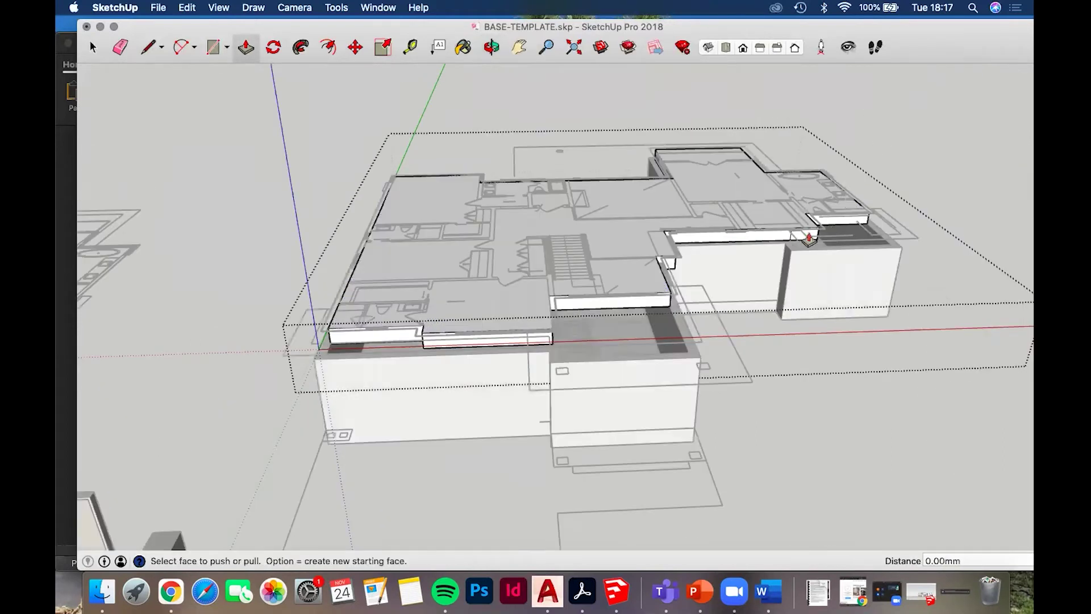
scroll(784, 236, up, 5)
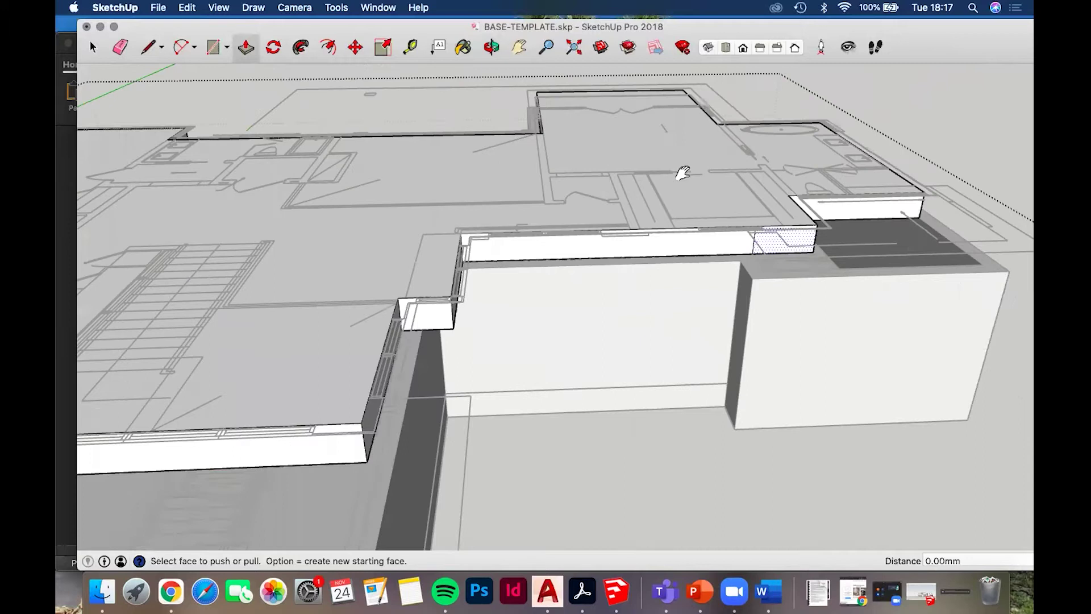
middle_drag(381, 256, 382, 244)
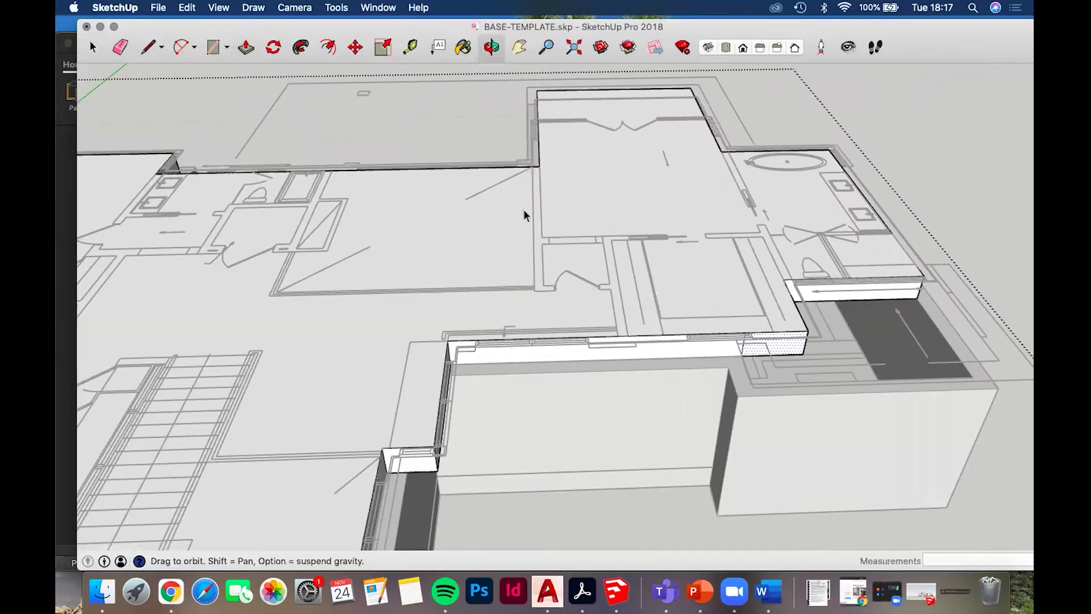
middle_drag(524, 215, 512, 187)
Examine the open slab group's complete outline with the rest of the model hidden
key(space)
scroll(461, 287, down, 5)
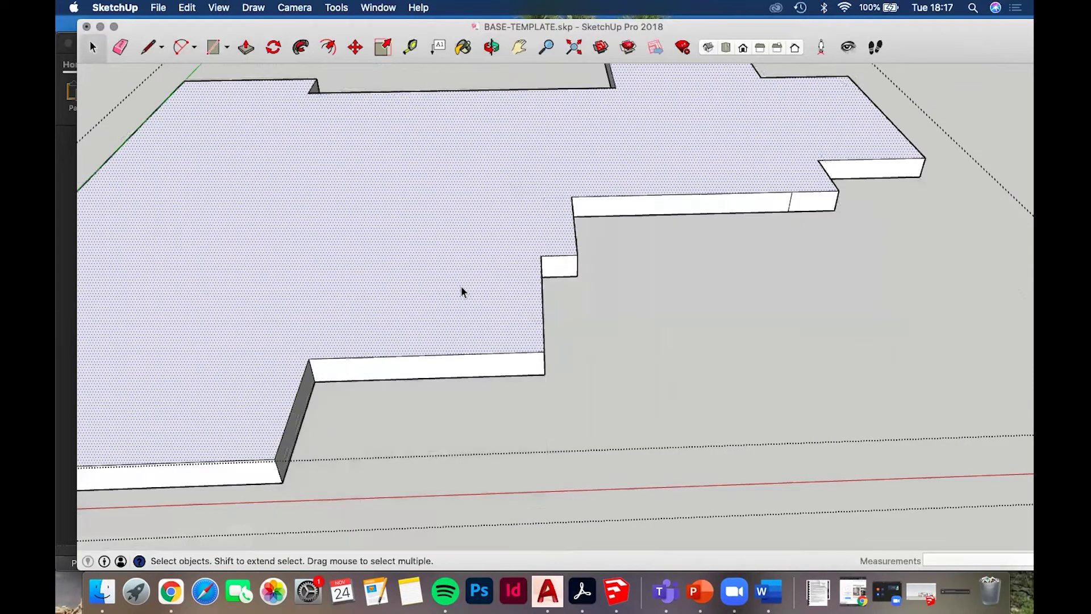
middle_drag(461, 287, 460, 146)
shift+middle_drag(597, 285, 602, 190)
middle_drag(397, 346, 396, 277)
shift+middle_drag(265, 148, 397, 278)
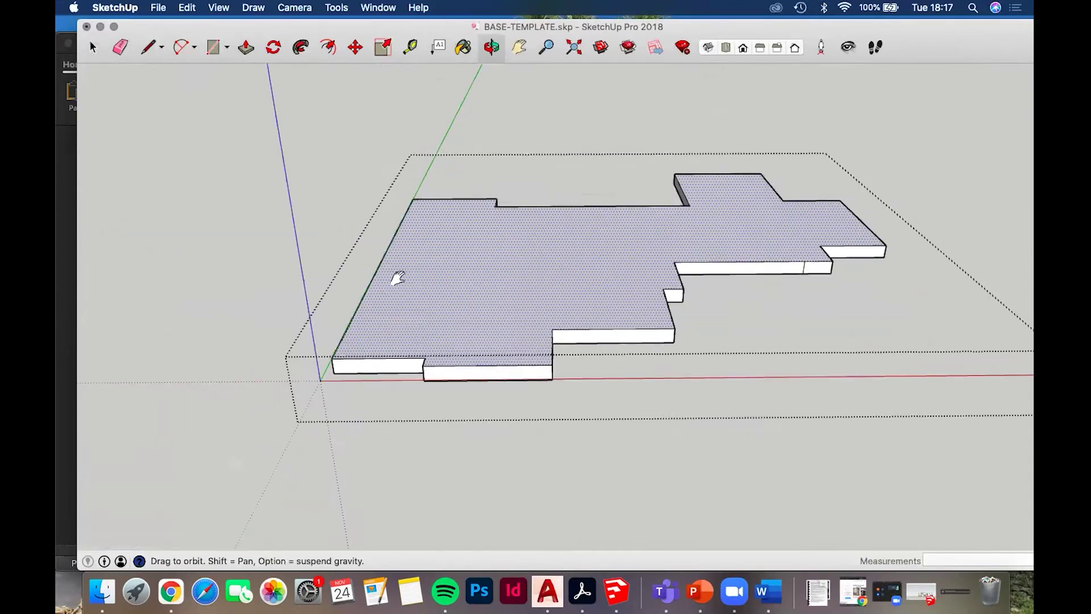
shift+middle_drag(647, 233, 479, 258)
scroll(479, 259, up, 2)
shift+middle_drag(284, 350, 391, 316)
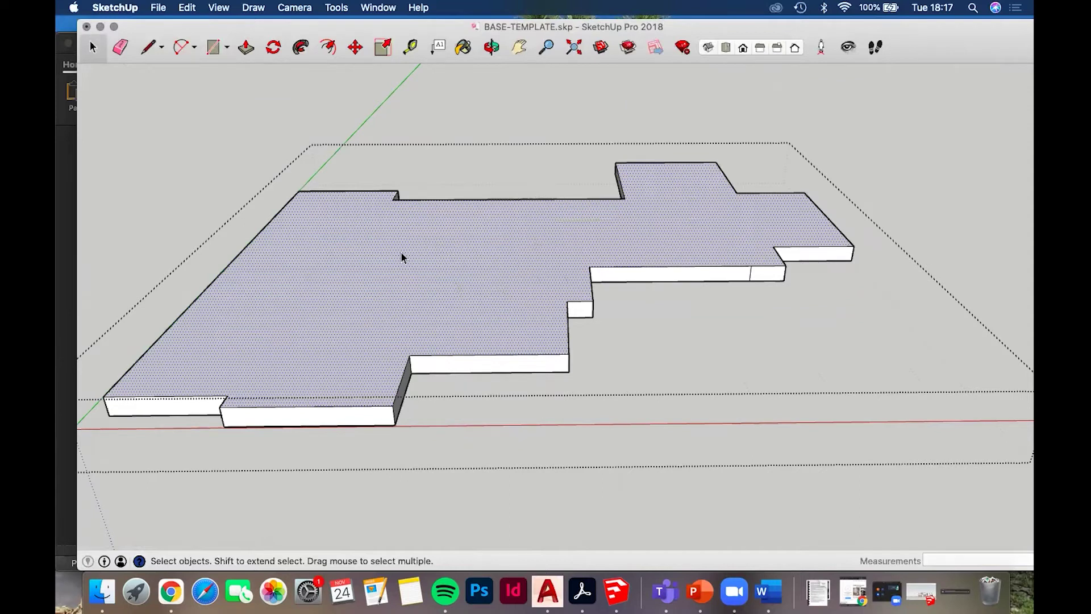
Close the slab group, paste a copy of its top face in place, group the copy and open it for editing
key(Escape)
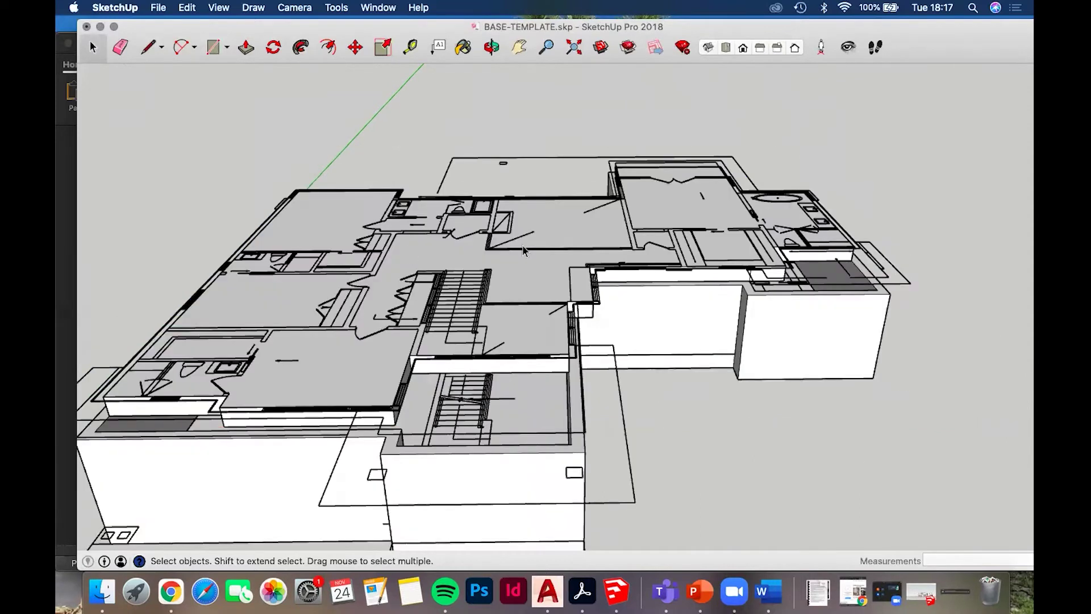
double_click(542, 281)
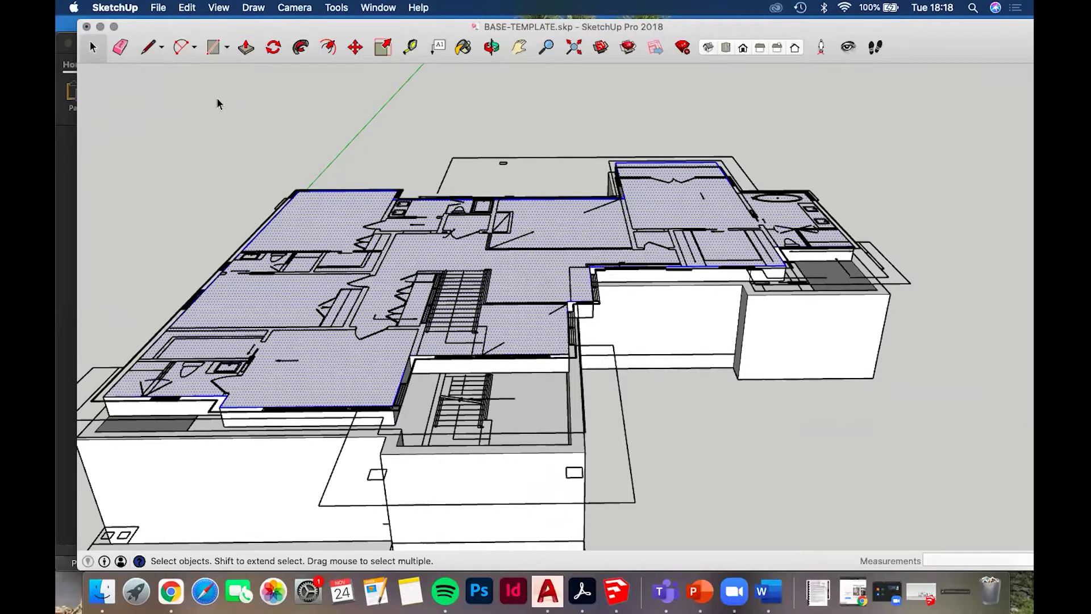
click(546, 279)
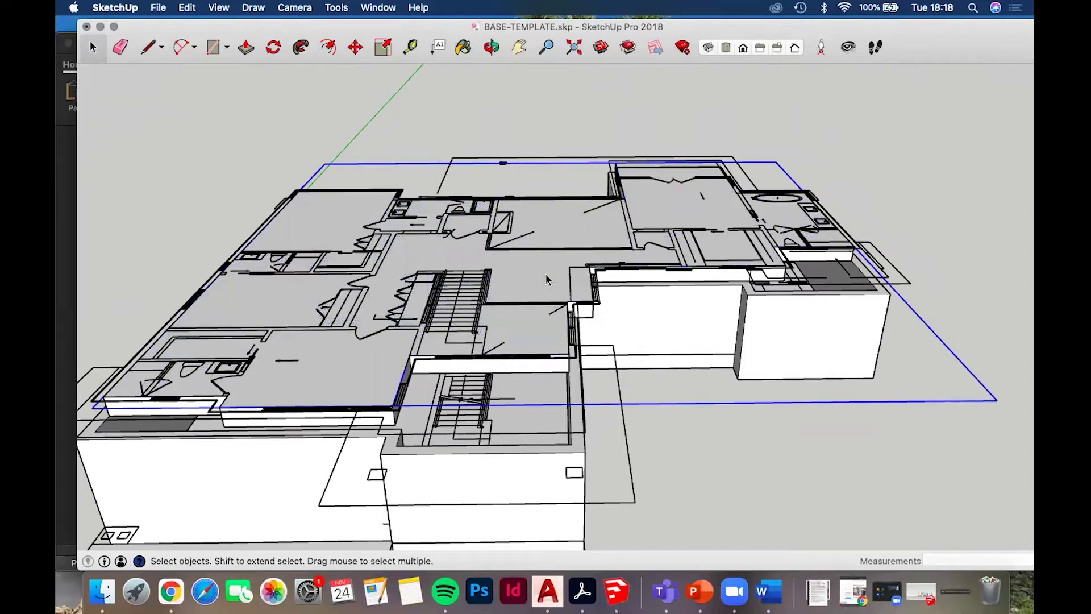
double_click(546, 278)
Offset the copied floor face's outline outward to the top-floor plan's outer wall line near the ensuite corner
scroll(548, 277, up, 2)
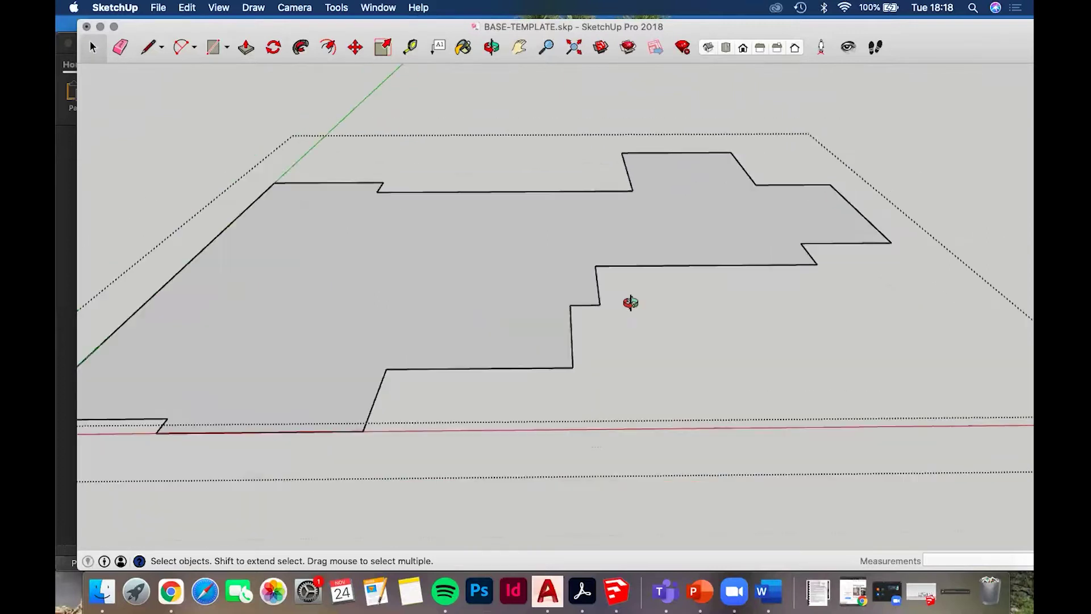
middle_drag(631, 302, 744, 238)
scroll(725, 248, up, 2)
scroll(724, 247, up, 2)
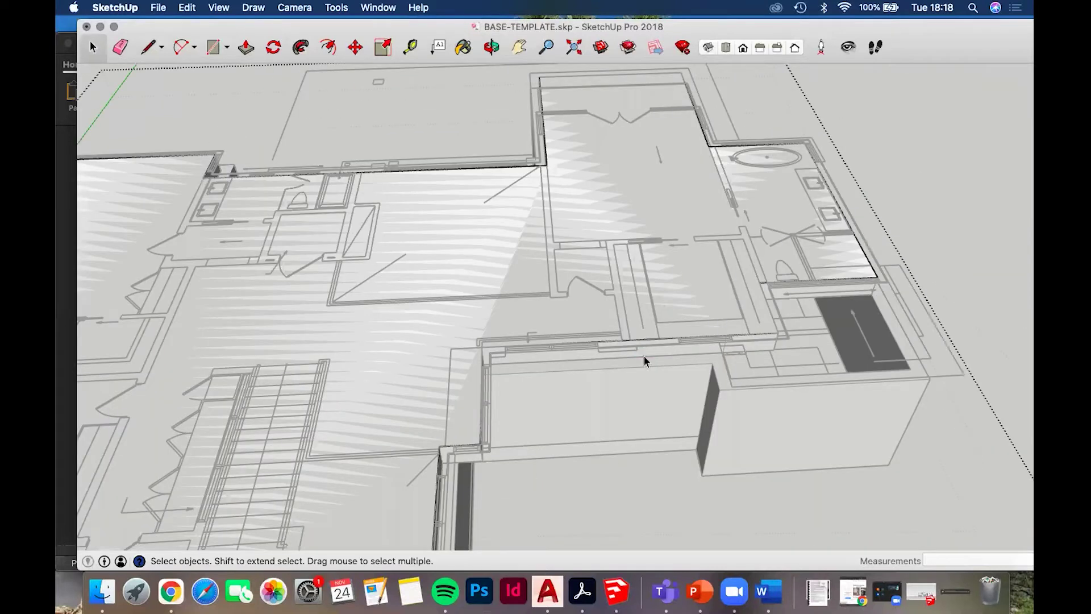
scroll(577, 341, up, 2)
shift+middle_drag(577, 341, 512, 357)
scroll(744, 332, up, 8)
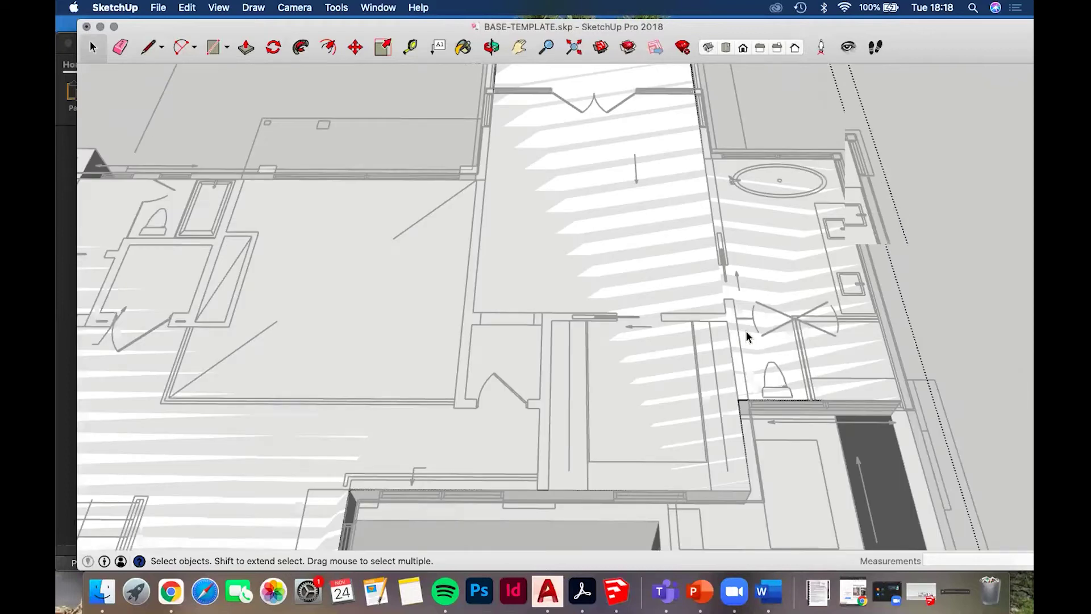
middle_drag(741, 351, 747, 346)
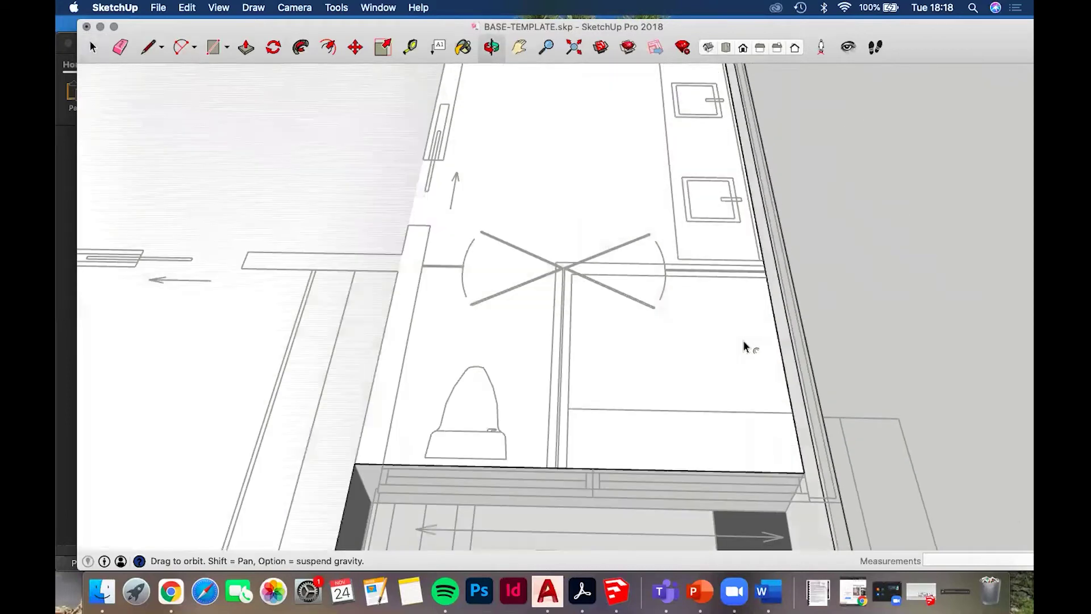
key(f)
click(777, 334)
mouse_move(676, 384)
middle_down()
mouse_move(657, 374)
mouse_move(658, 383)
middle_up()
scroll(719, 375, up, 5)
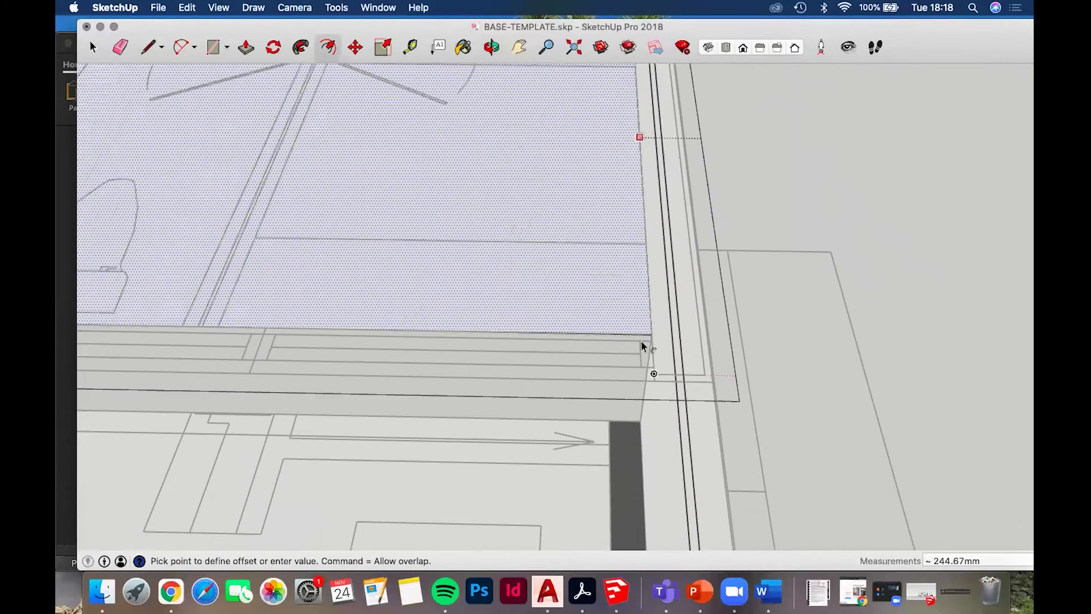
click(627, 380)
middle_drag(648, 280, 531, 145)
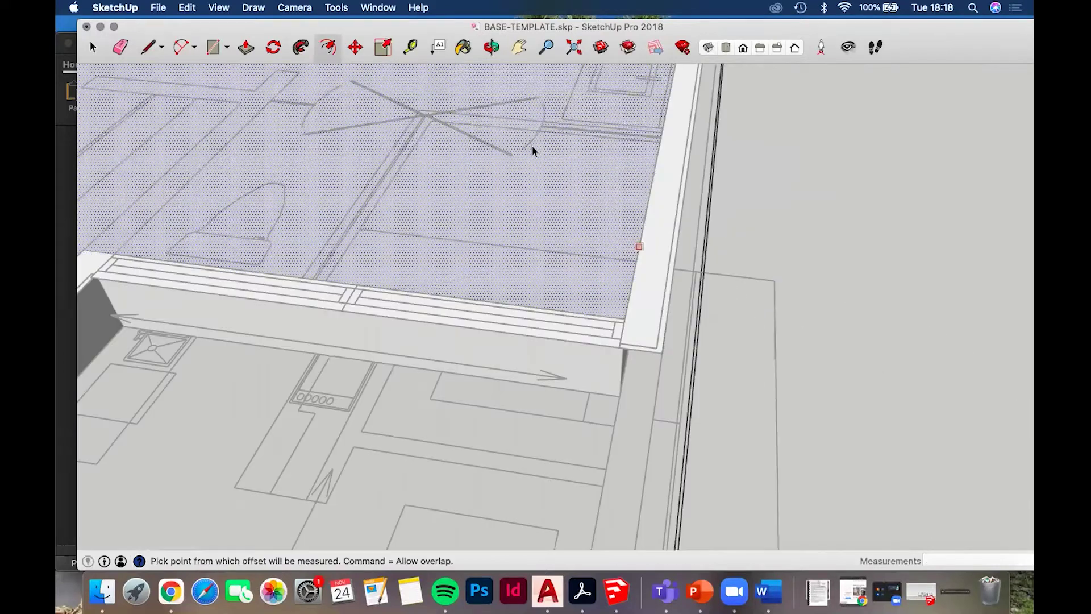
Delete the large inner face so only the ring of the external walls remains
scroll(530, 142, down, 5)
key(space)
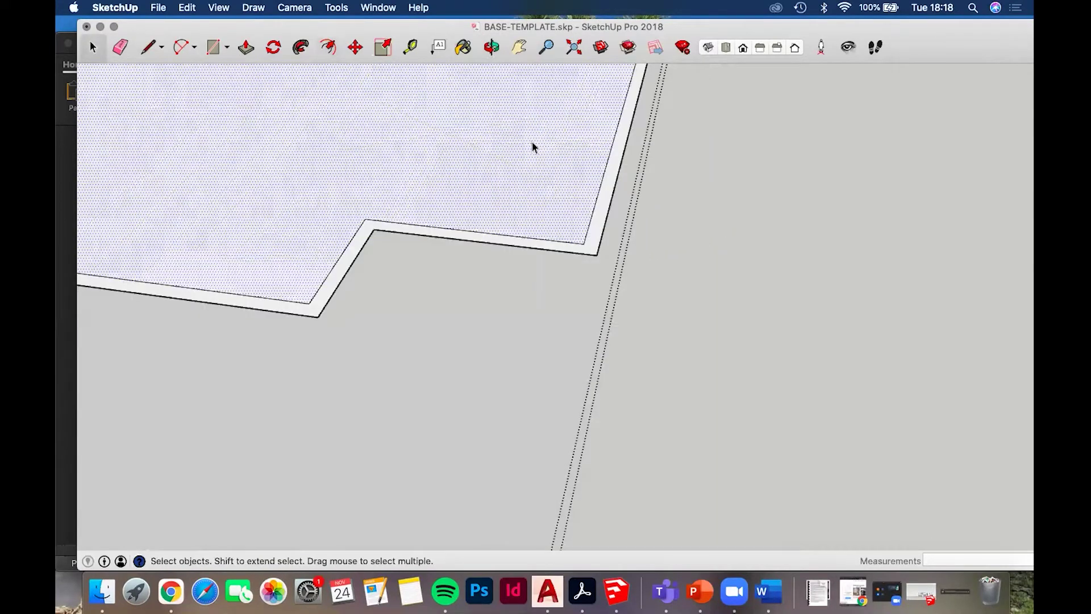
key(Delete)
scroll(540, 171, down, 2)
middle_drag(419, 233, 505, 249)
scroll(505, 249, down, 5)
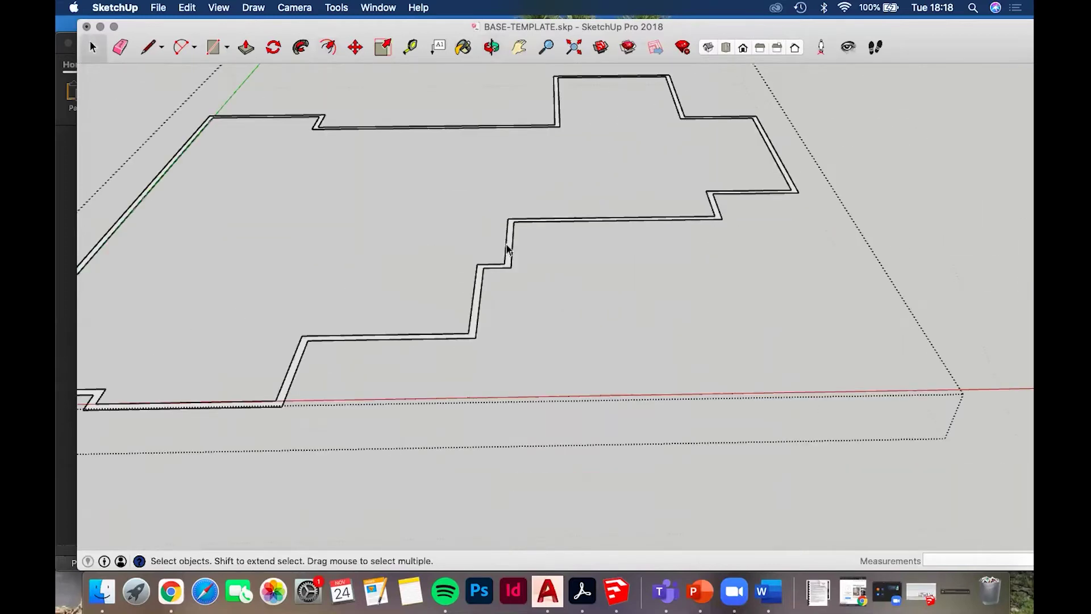
Show the rest of the model and Push/Pull the external wall ring 500 mm down over the slab's edge
scroll(506, 249, up, 2)
key(h)
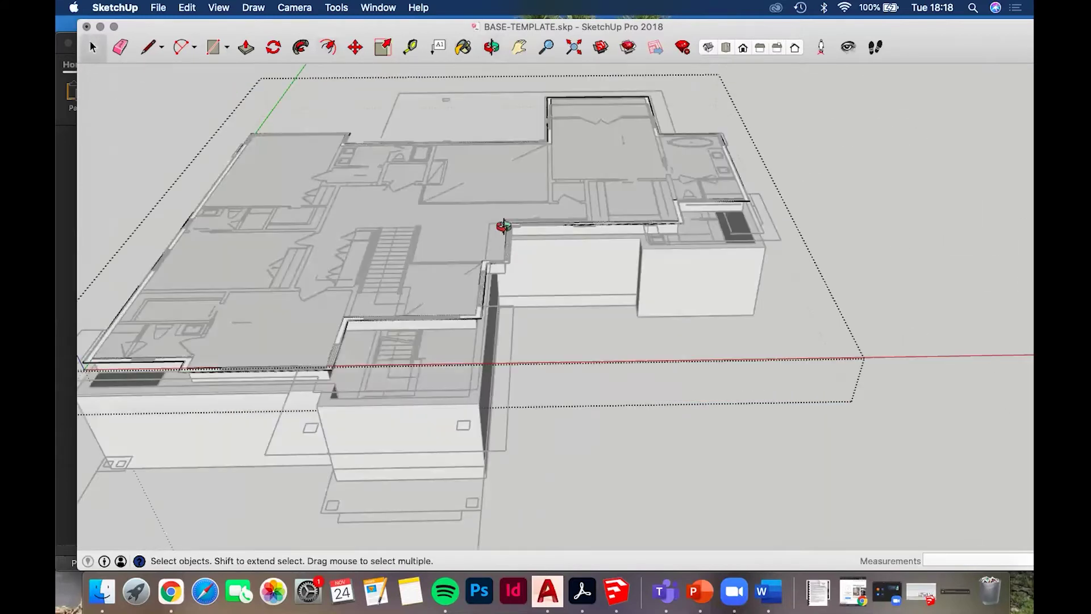
scroll(504, 228, up, 2)
scroll(498, 254, up, 5)
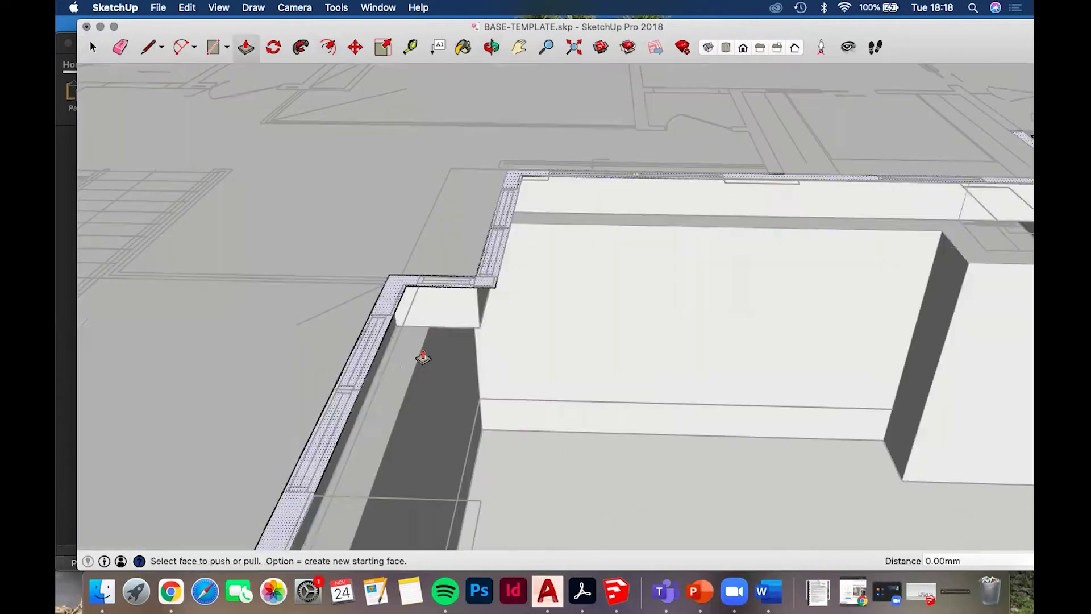
click(421, 355)
text(500)
key(Return)
scroll(391, 367, down, 2)
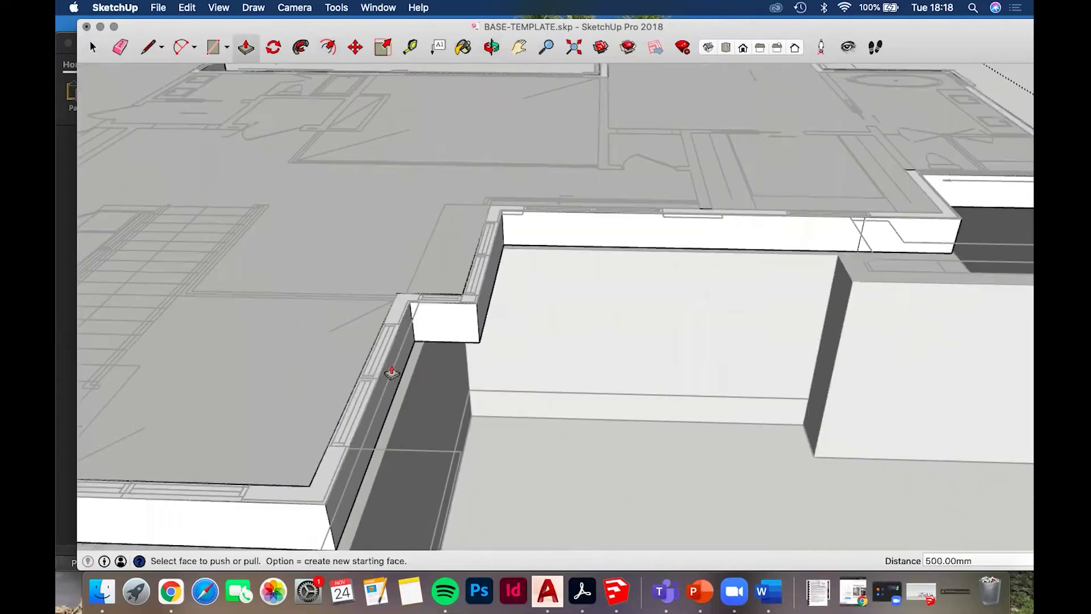
scroll(397, 380, down, 1)
click(412, 346)
shift+middle_drag(527, 301, 548, 216)
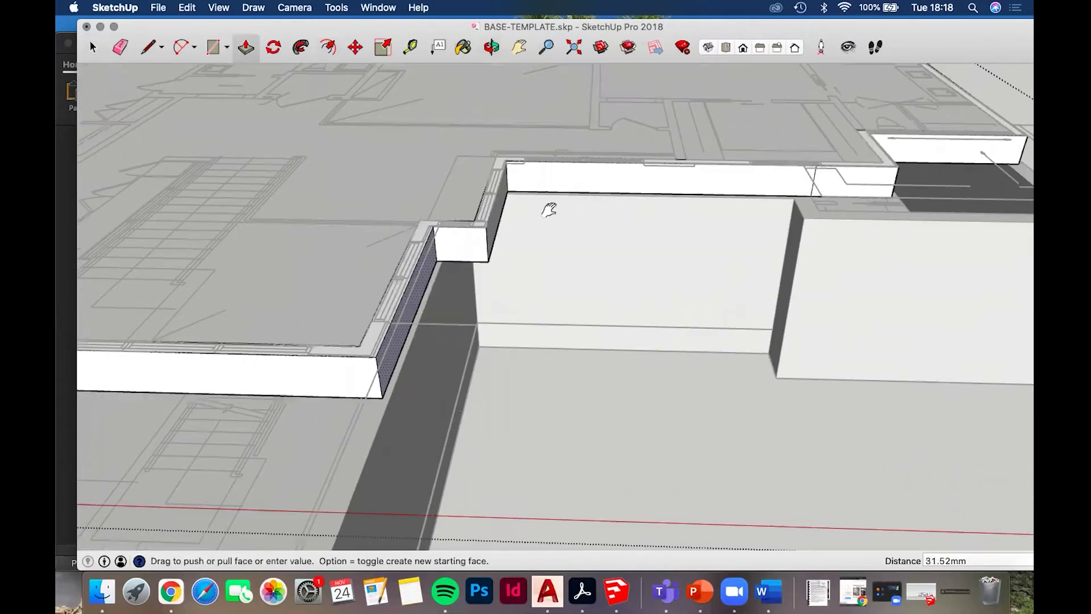
key(Escape)
Push/Pull the top face of the external wall ring up 2400 mm to form the top-floor walls
scroll(451, 275, down, 1)
shift+middle_drag(424, 210, 503, 128)
scroll(547, 243, down, 1)
scroll(609, 216, down, 2)
shift+middle_drag(388, 201, 548, 277)
middle_drag(642, 316, 639, 306)
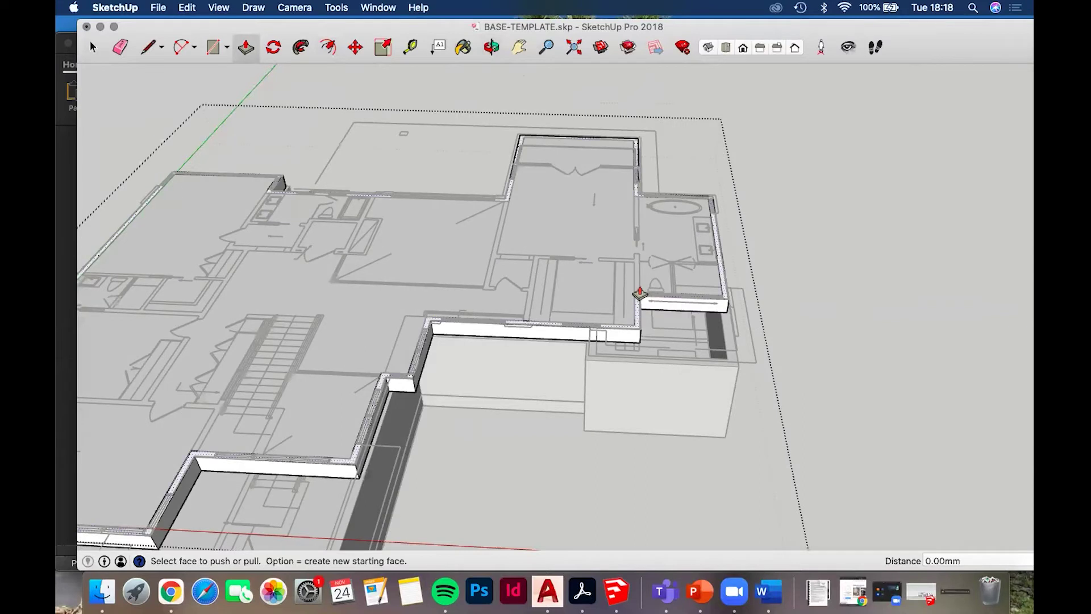
click(639, 292)
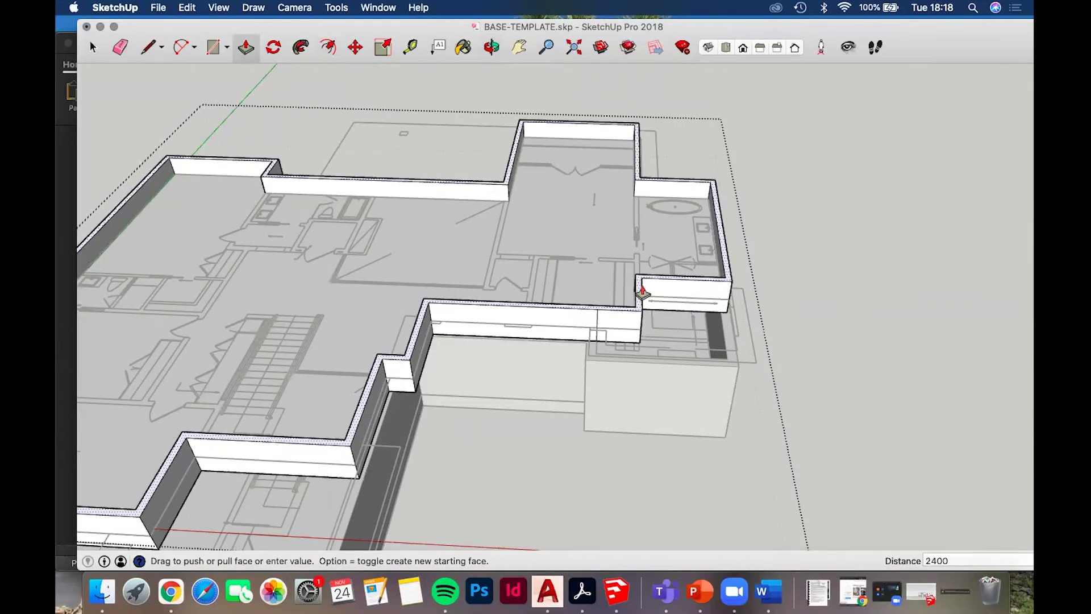
key(Return)
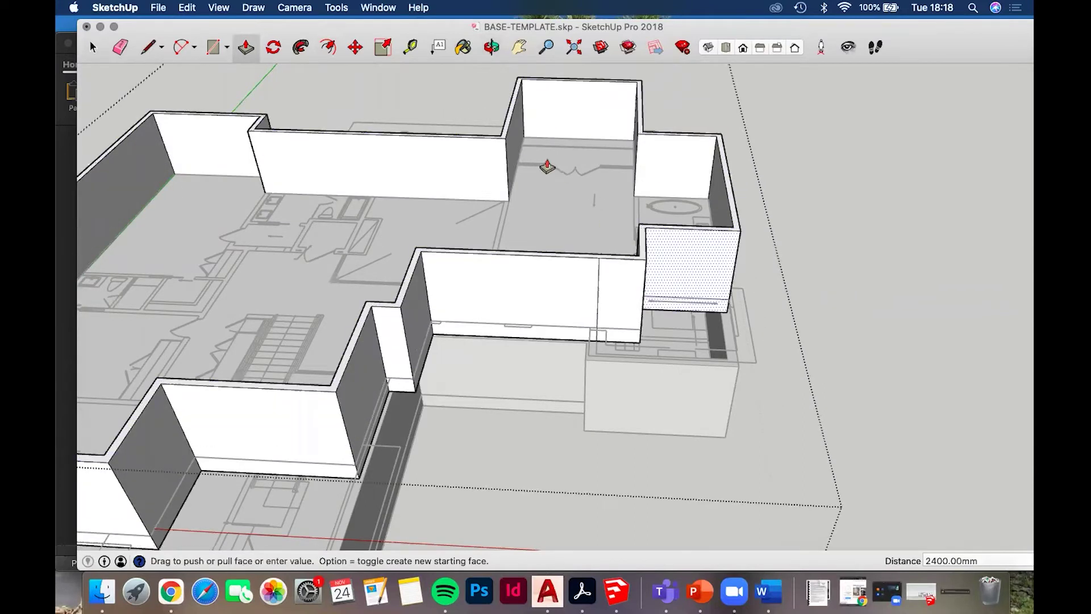
Cut the raised top-floor wall geometry and paste it in place inside the ground-floor external walls group
middle_drag(563, 178, 568, 158)
key(e)
shift+middle_drag(734, 181, 801, 173)
middle_drag(467, 160, 677, 124)
mouse_move(575, 295)
middle_down()
mouse_move(541, 336)
mouse_move(623, 365)
mouse_move(657, 222)
middle_up()
mouse_move(534, 169)
middle_down()
mouse_move(514, 282)
mouse_move(535, 337)
middle_up()
middle_drag(567, 377, 458, 233)
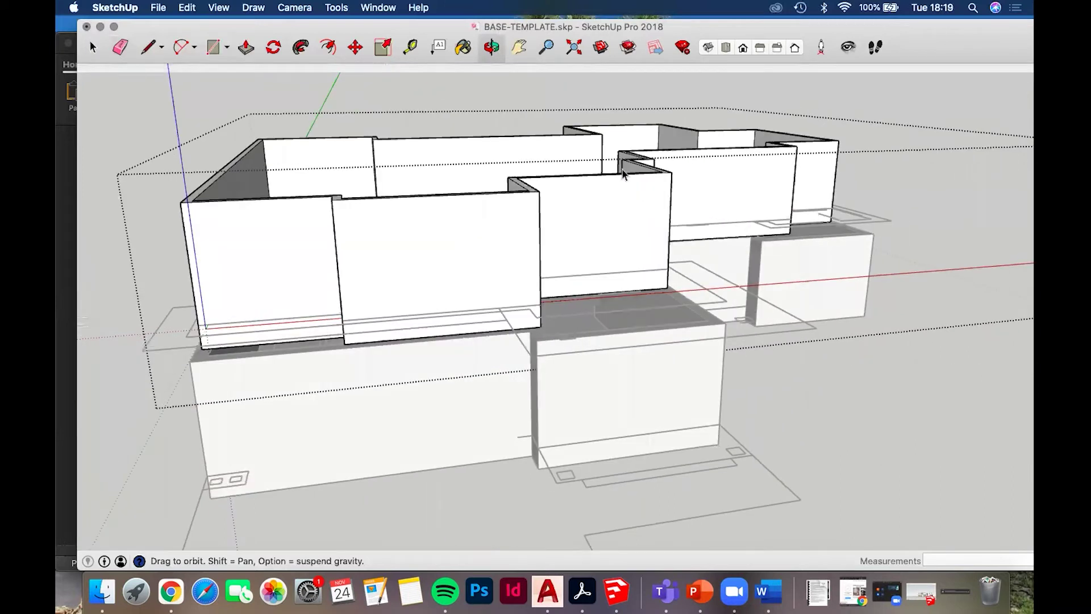
key(space)
click(622, 173)
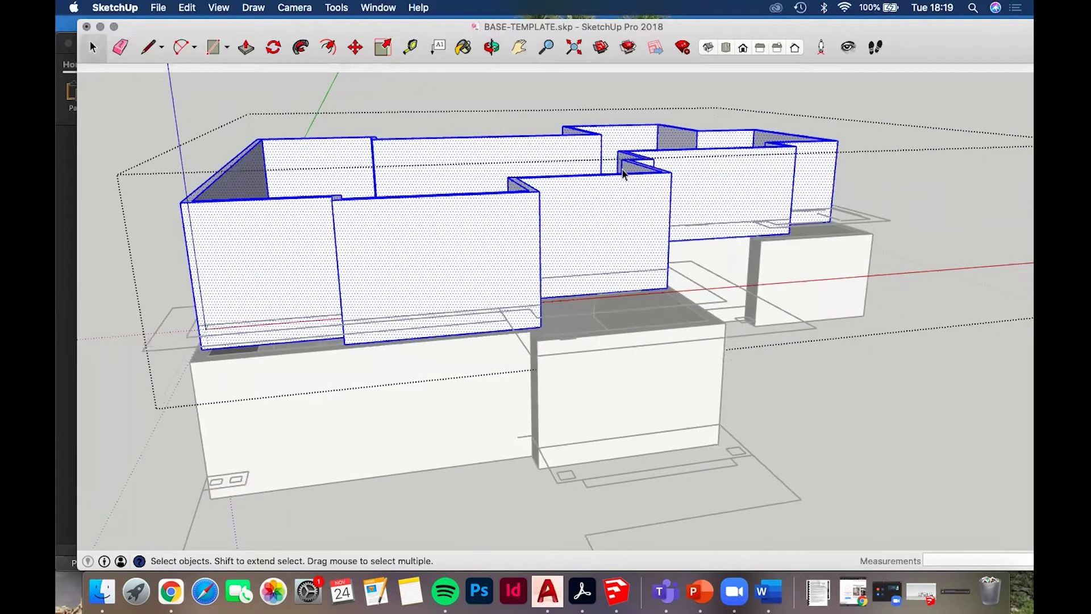
key(Delete)
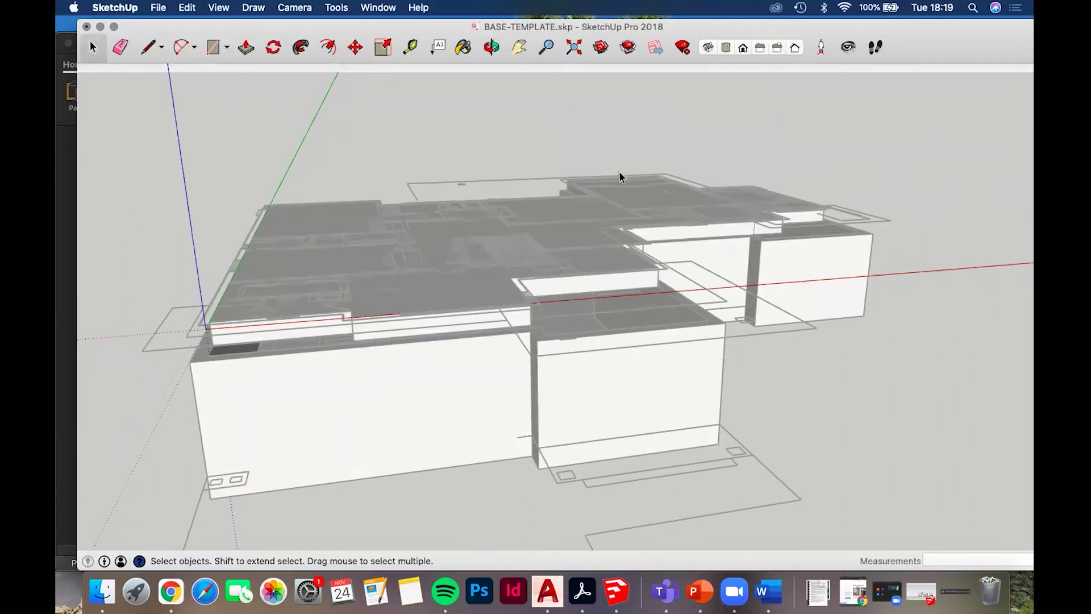
click(429, 398)
double_click(429, 398)
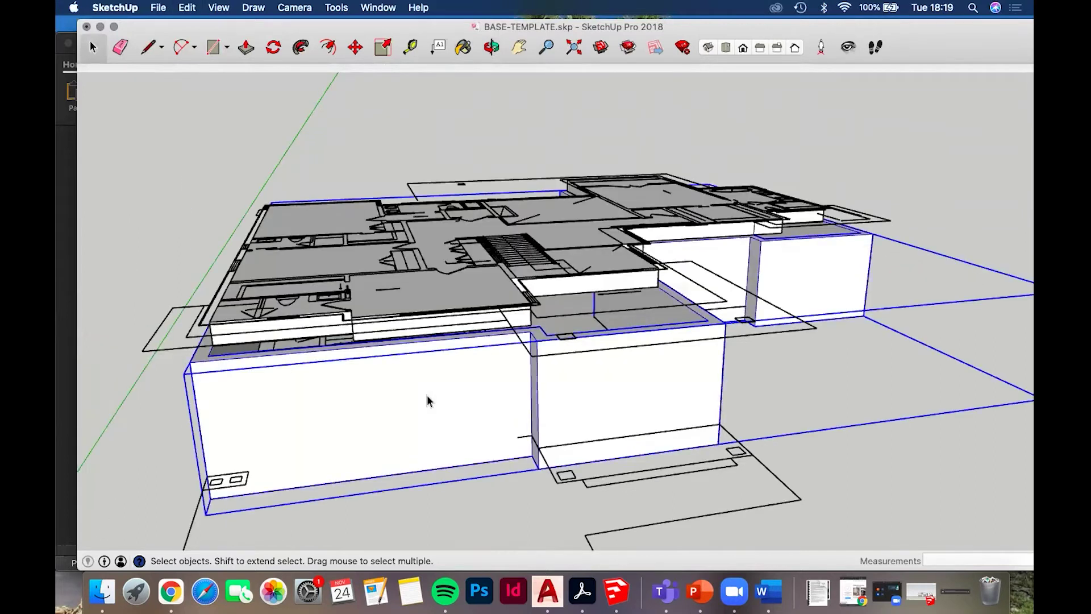
triple_click(434, 393)
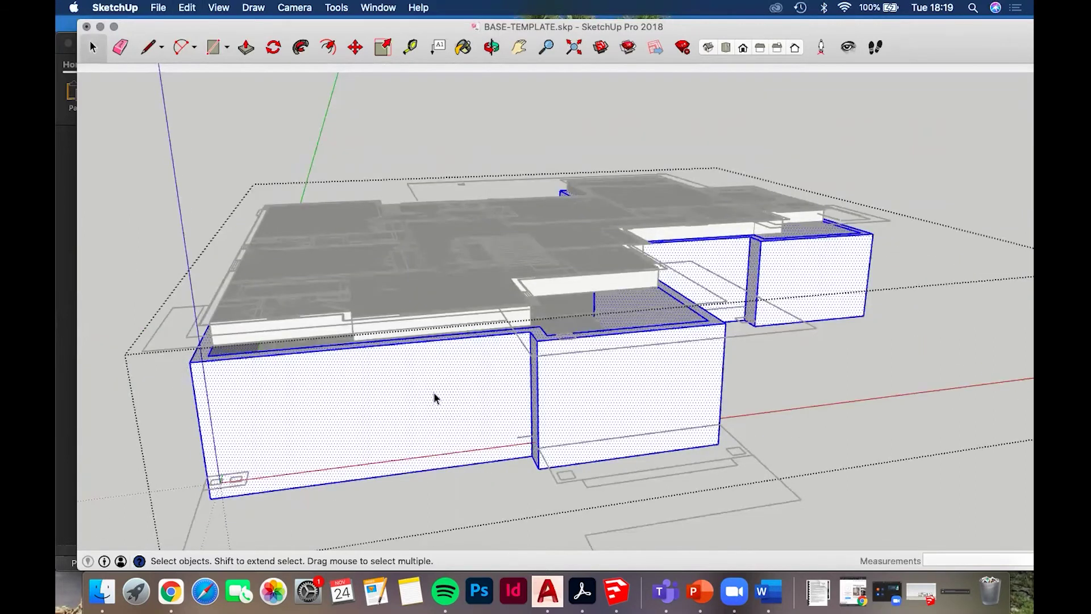
key(super+shift+v)
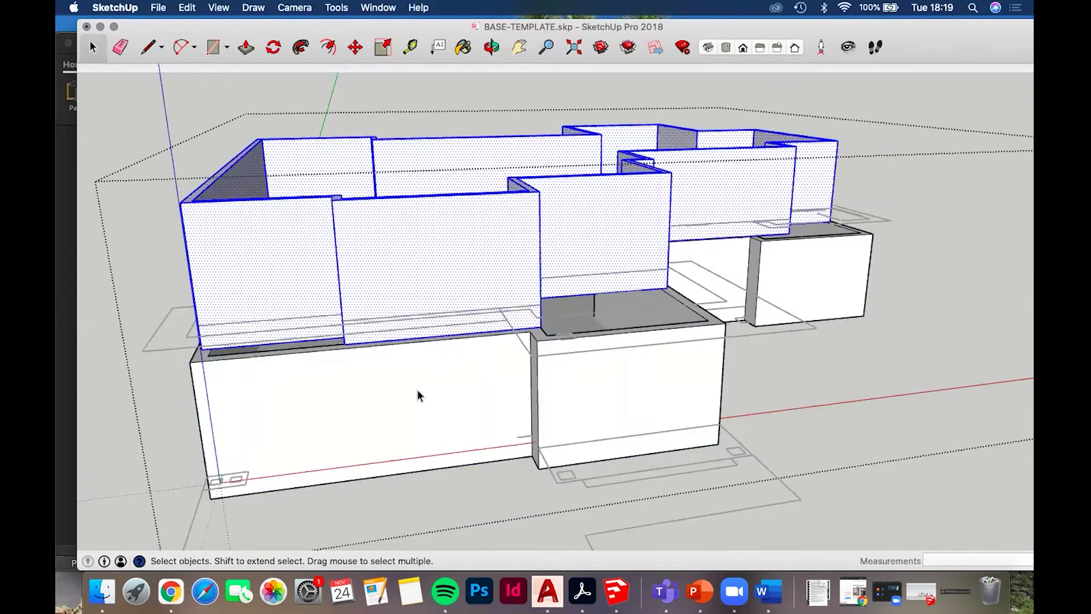
Leave the walls group and examine both storeys of external walls from several sides of the house
key(o)
drag(588, 434, 290, 409)
middle_drag(465, 272, 543, 183)
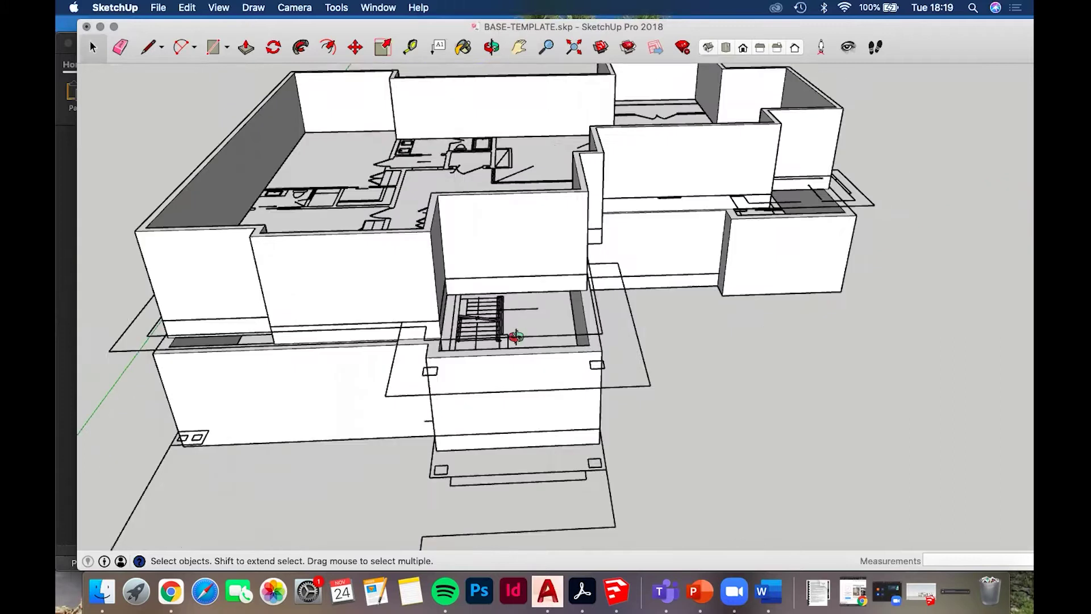
middle_drag(514, 336, 275, 373)
drag(507, 210, 526, 222)
drag(499, 181, 362, 205)
middle_drag(362, 205, 273, 234)
shift+middle_drag(629, 190, 859, 190)
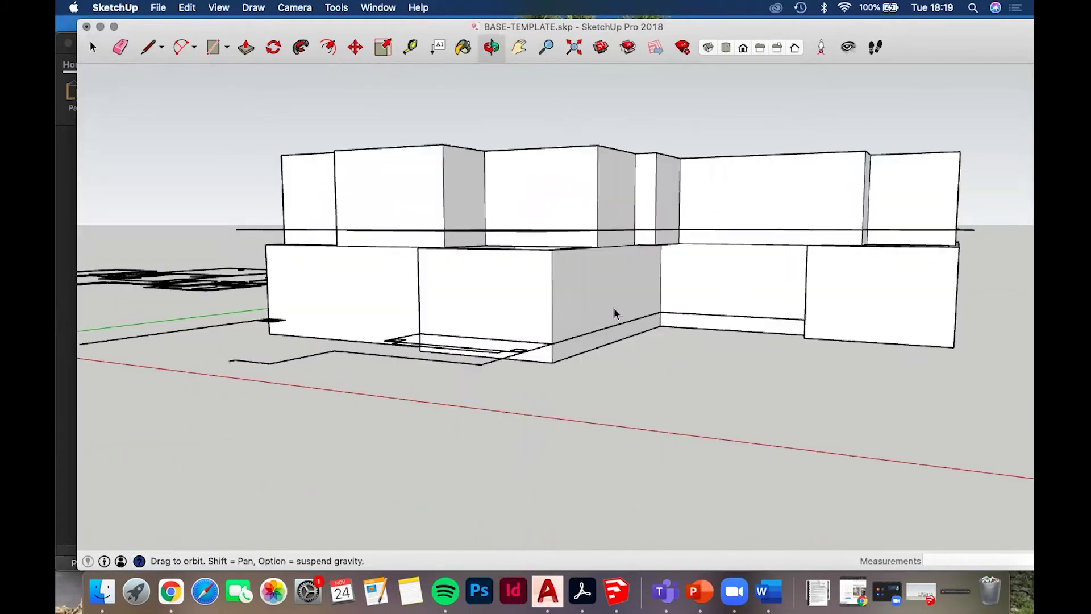
Open the combined walls group and select all of its geometry to check that it includes both storeys
click(616, 315)
middle_drag(601, 226, 545, 277)
drag(545, 276, 634, 192)
key(space)
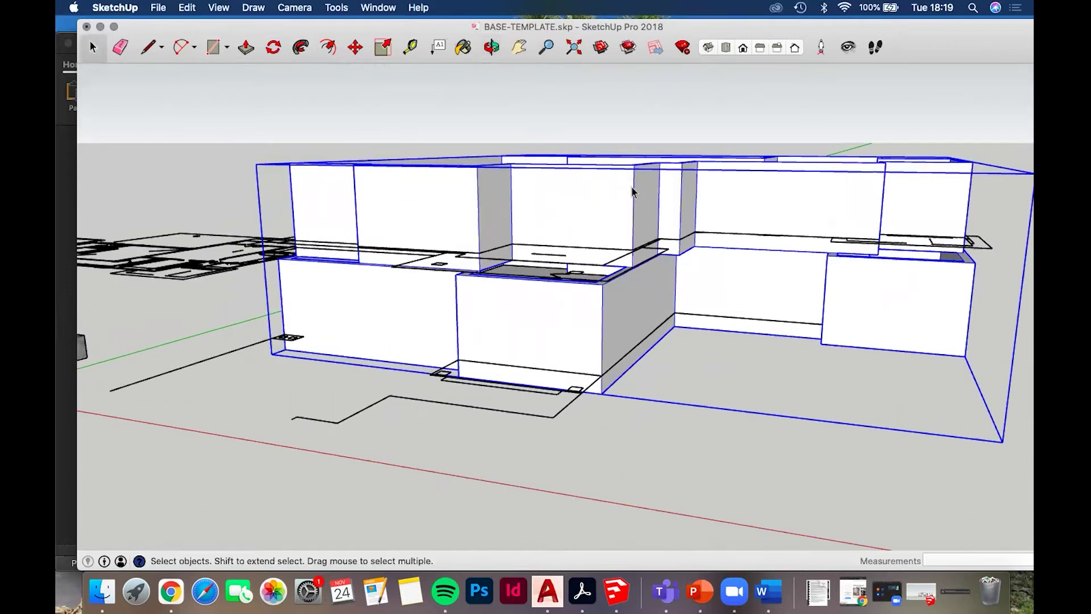
double_click(640, 199)
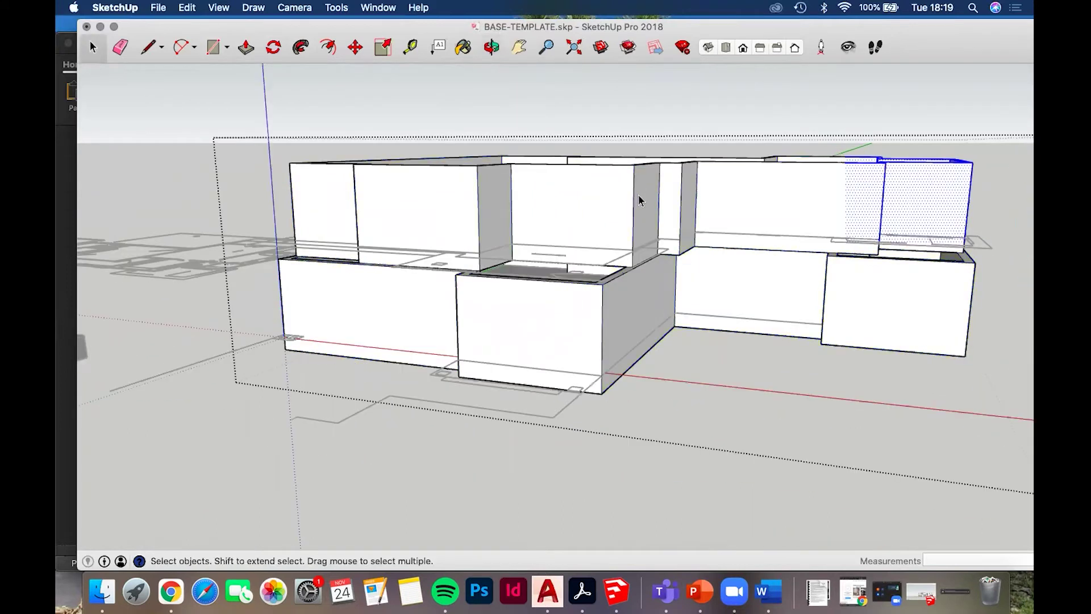
key(super+a)
key(o)
drag(521, 453, 756, 268)
key(space)
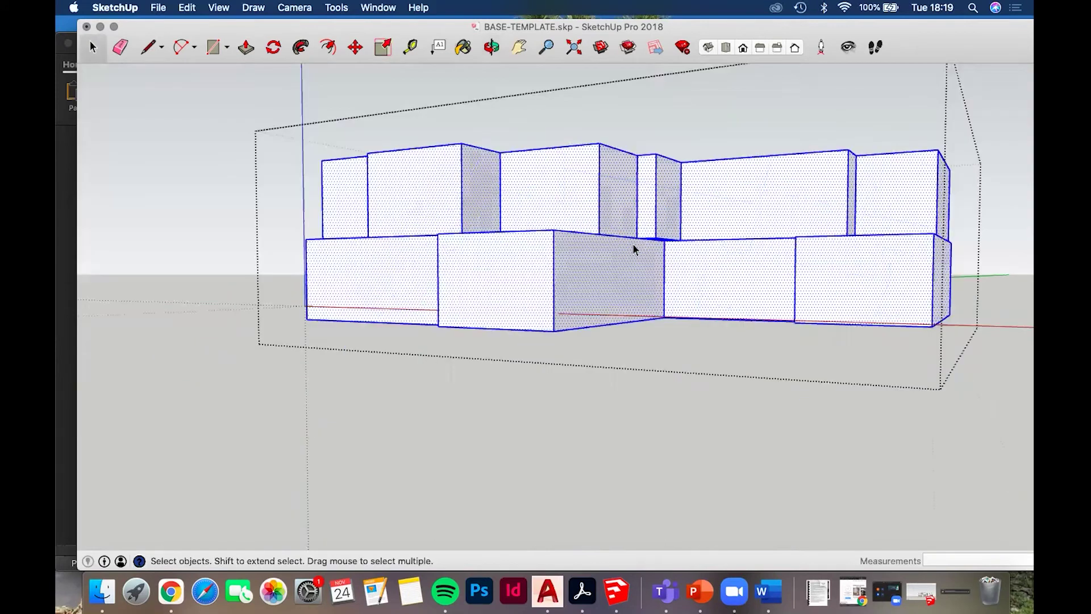
middle_drag(634, 248, 593, 313)
middle_drag(580, 381, 573, 337)
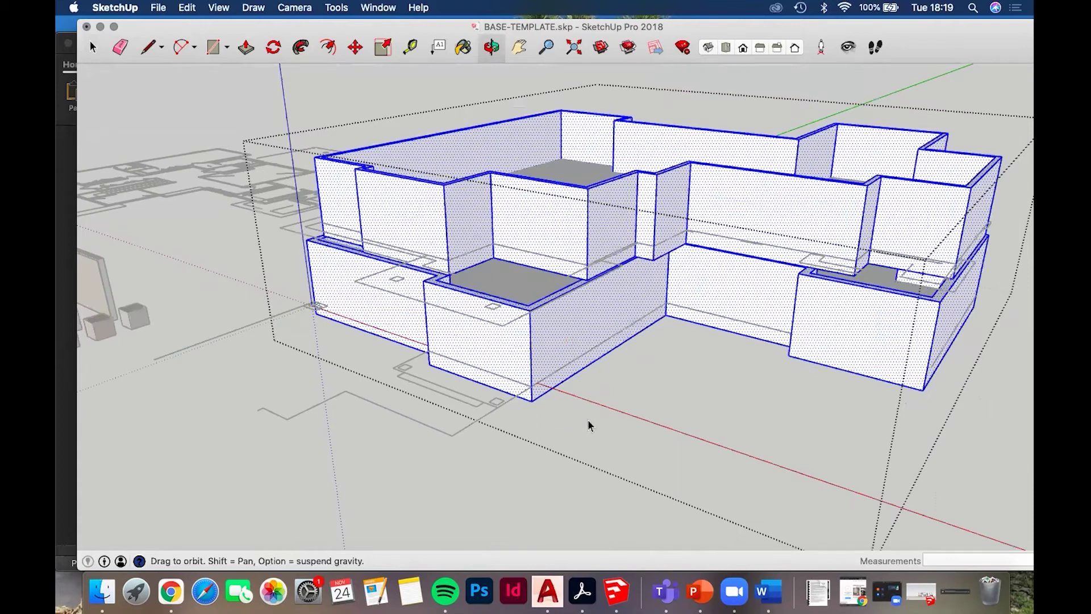
Close the walls group and inspect the sliding door, single door and narrow frame components beside the material cubes
scroll(556, 405, up, 5)
scroll(531, 422, down, 5)
middle_drag(483, 531, 580, 214)
scroll(470, 224, down, 3)
middle_drag(491, 203, 761, 23)
scroll(762, 119, up, 3)
shift+middle_drag(254, 287, 532, 317)
scroll(532, 317, up, 3)
click(531, 238)
click(514, 200)
click(424, 181)
scroll(523, 370, up, 2)
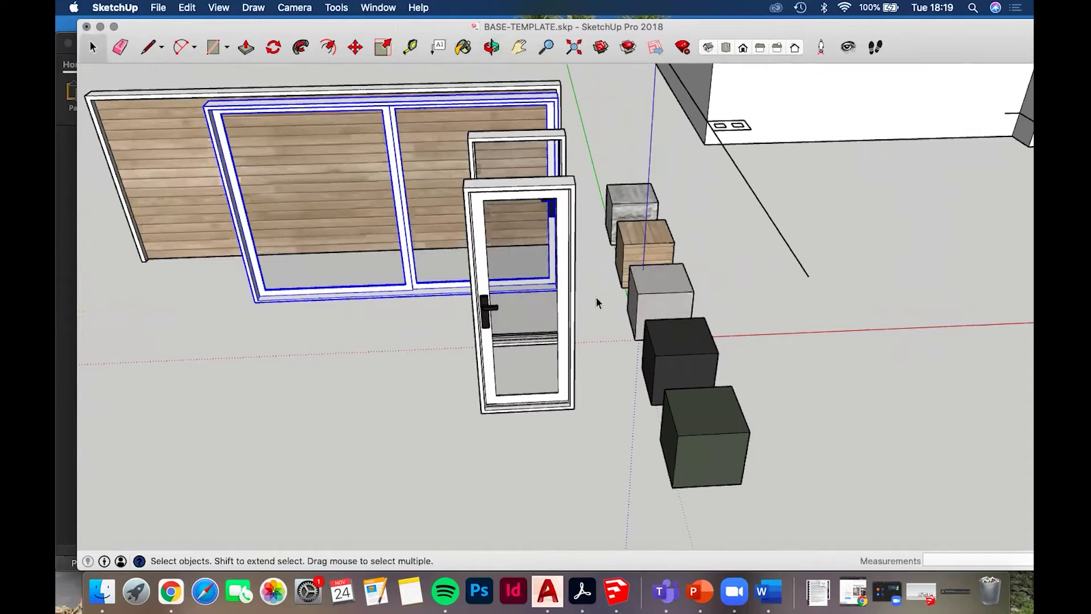
middle_drag(509, 279, 475, 226)
scroll(464, 351, up, 4)
scroll(531, 385, down, 2)
middle_drag(563, 372, 663, 329)
scroll(569, 264, down, 3)
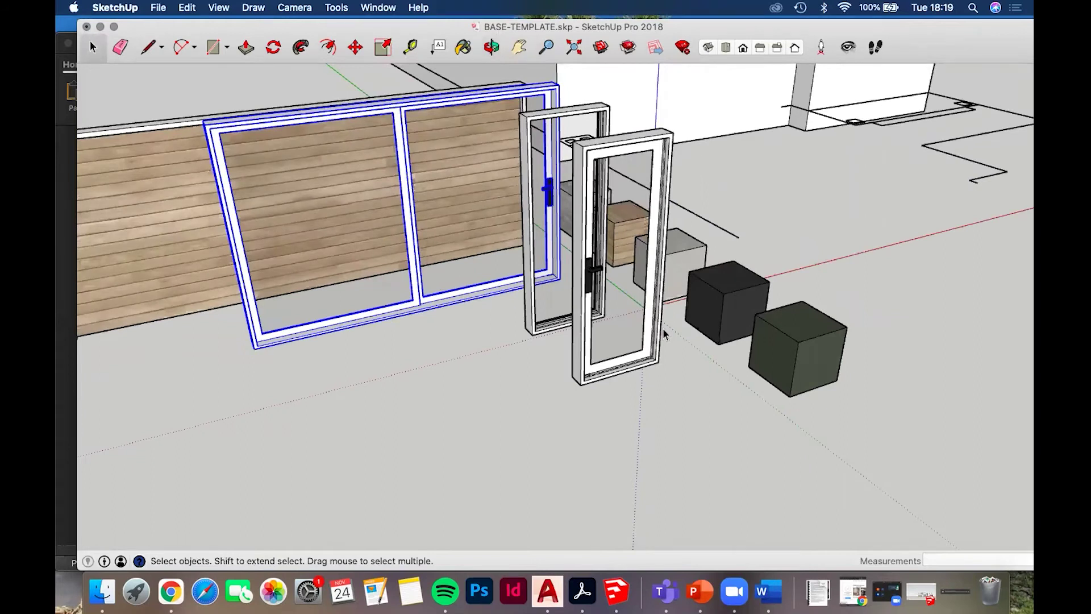
middle_drag(666, 326, 503, 194)
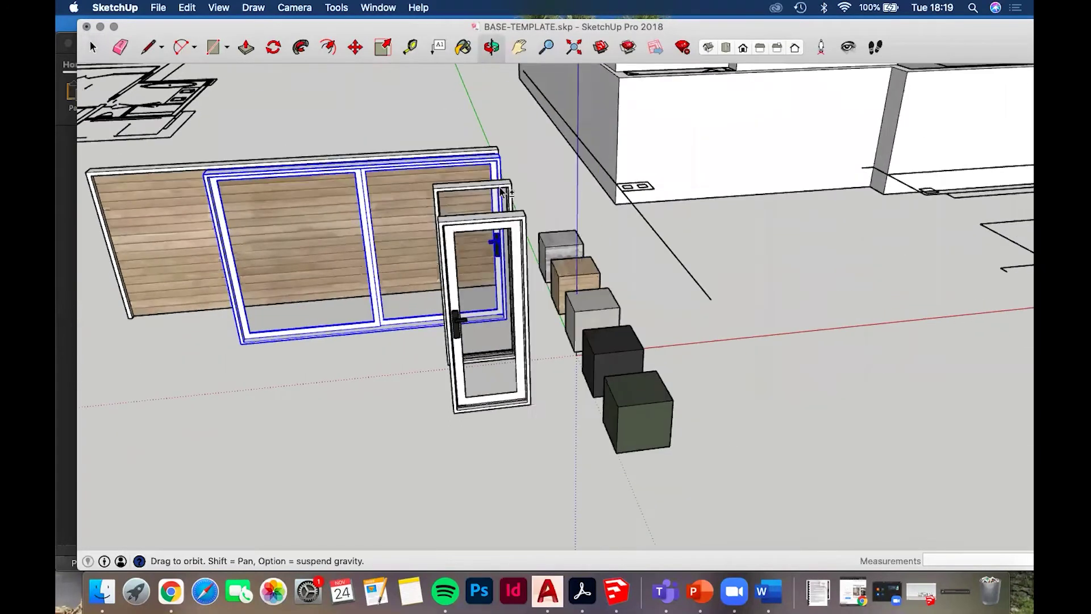
click(472, 247)
shift+click(480, 202)
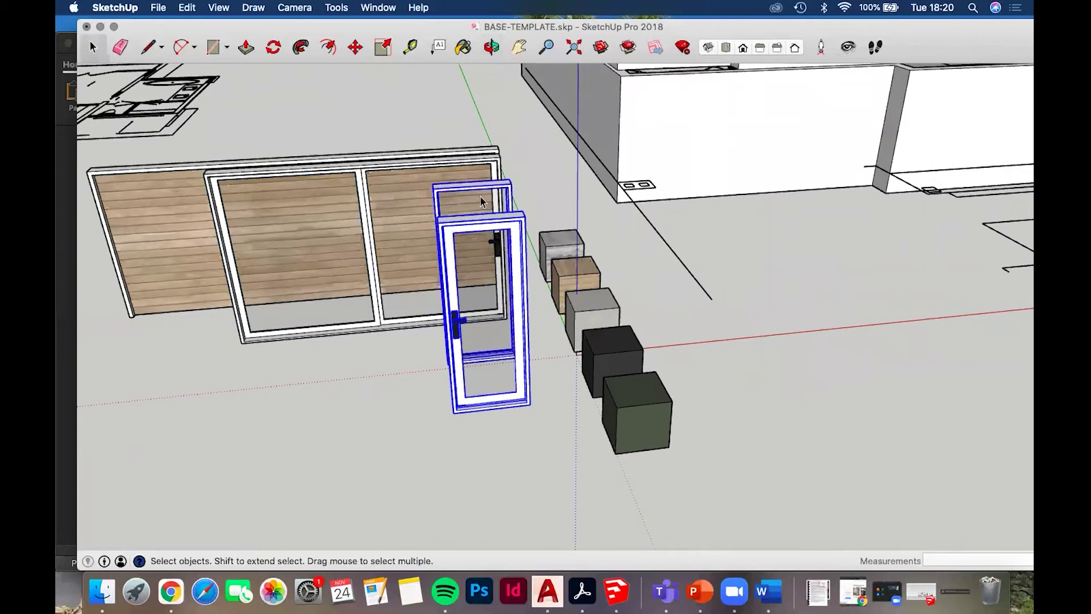
Hide the combined external walls group so the floor slabs and plans are exposed
middle_drag(260, 314, 680, 332)
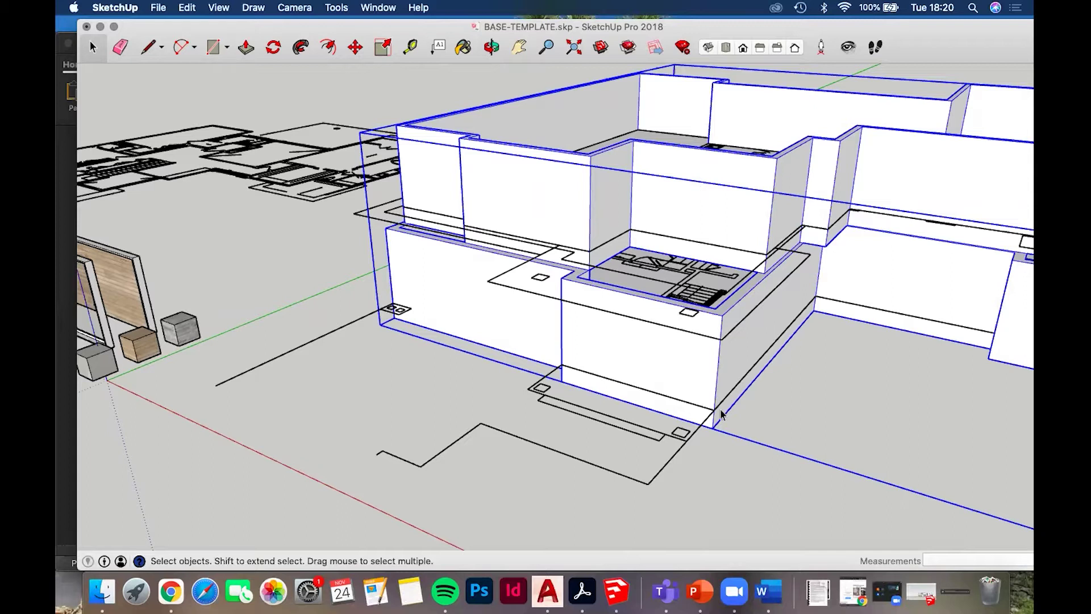
scroll(731, 391, up, 3)
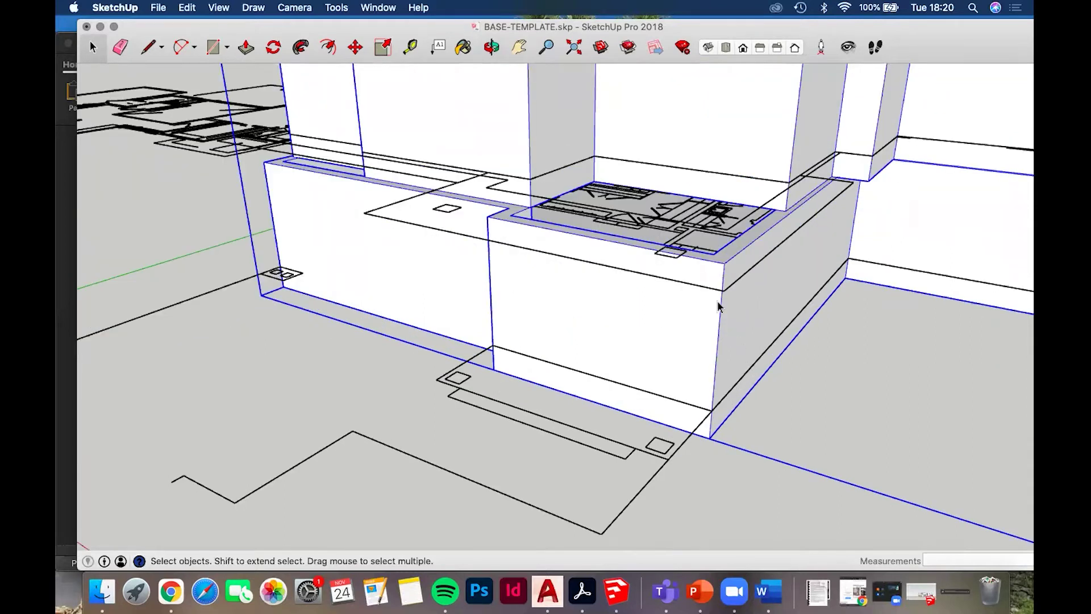
middle_drag(603, 137, 552, 188)
right_click(554, 191)
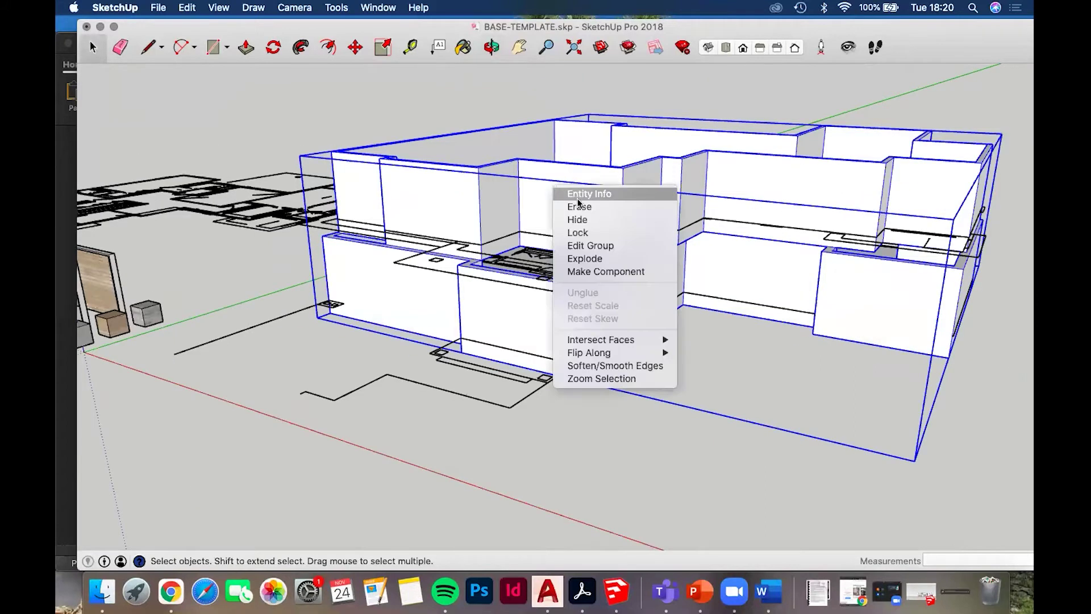
click(610, 222)
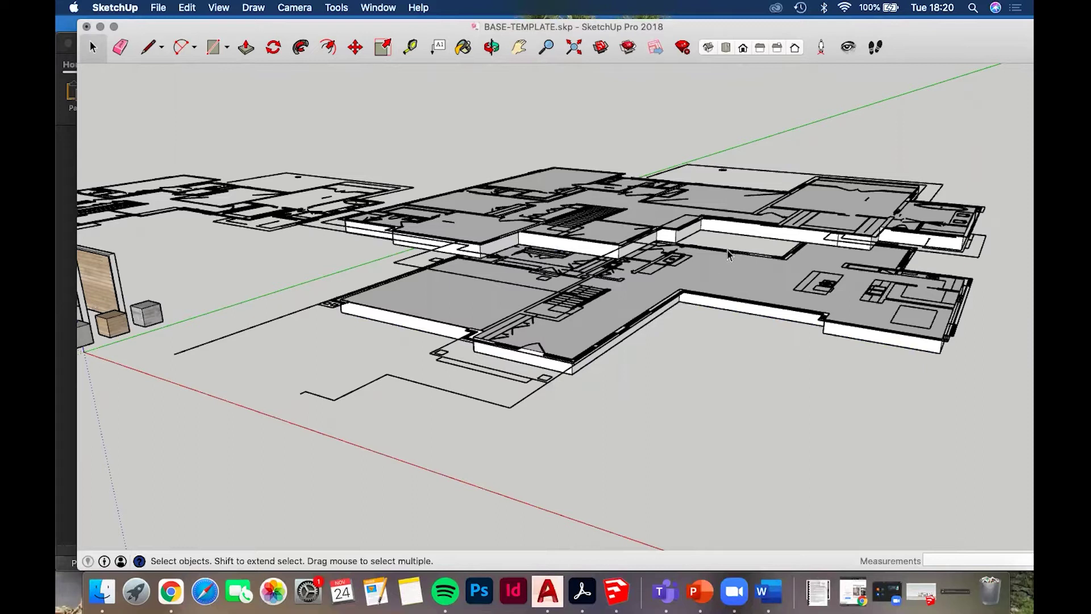
Display hidden geometry, check the options for the hidden walls group, and turn the hidden geometry display off again
click(219, 7)
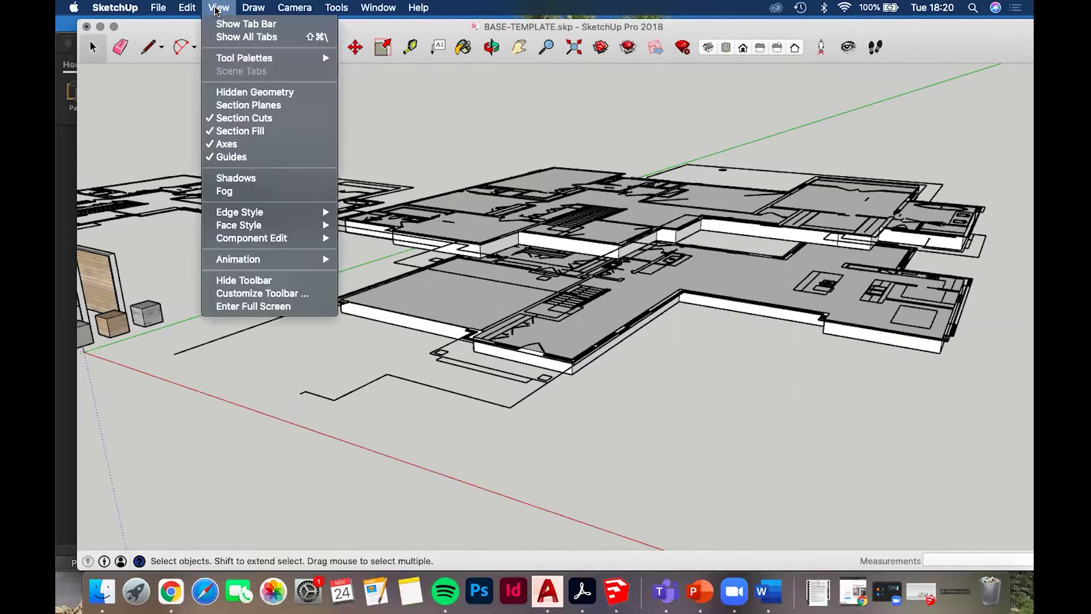
click(236, 94)
key(o)
drag(873, 204, 647, 227)
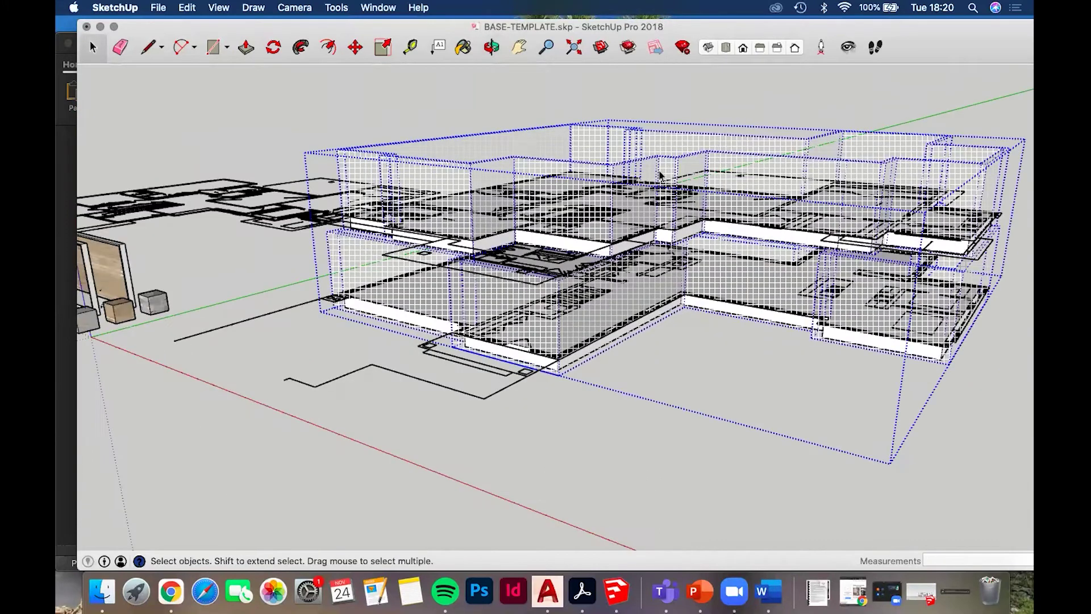
right_click(663, 171)
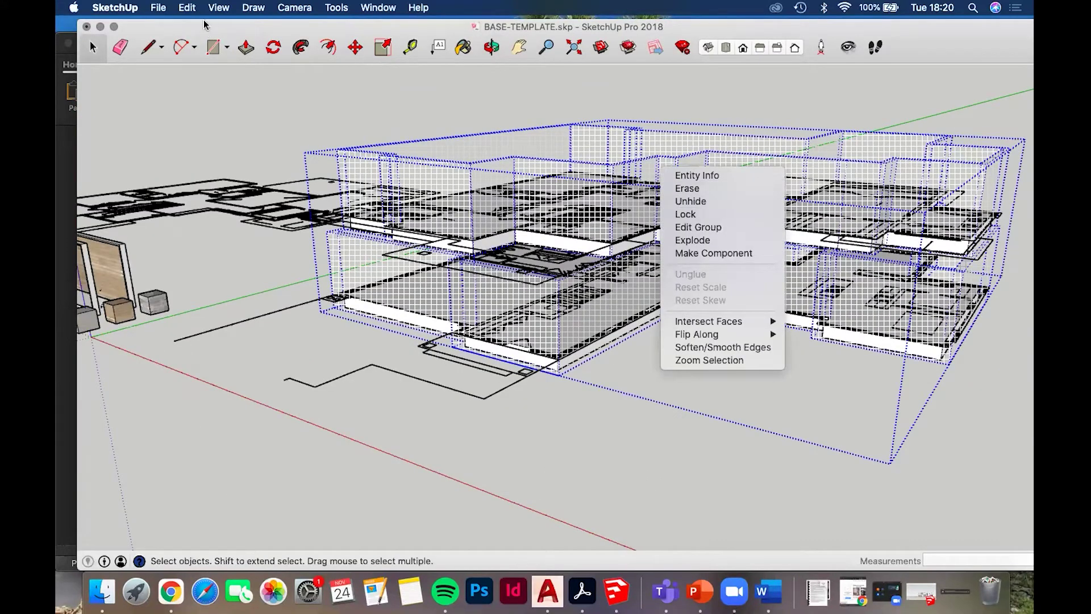
click(220, 8)
click(220, 8)
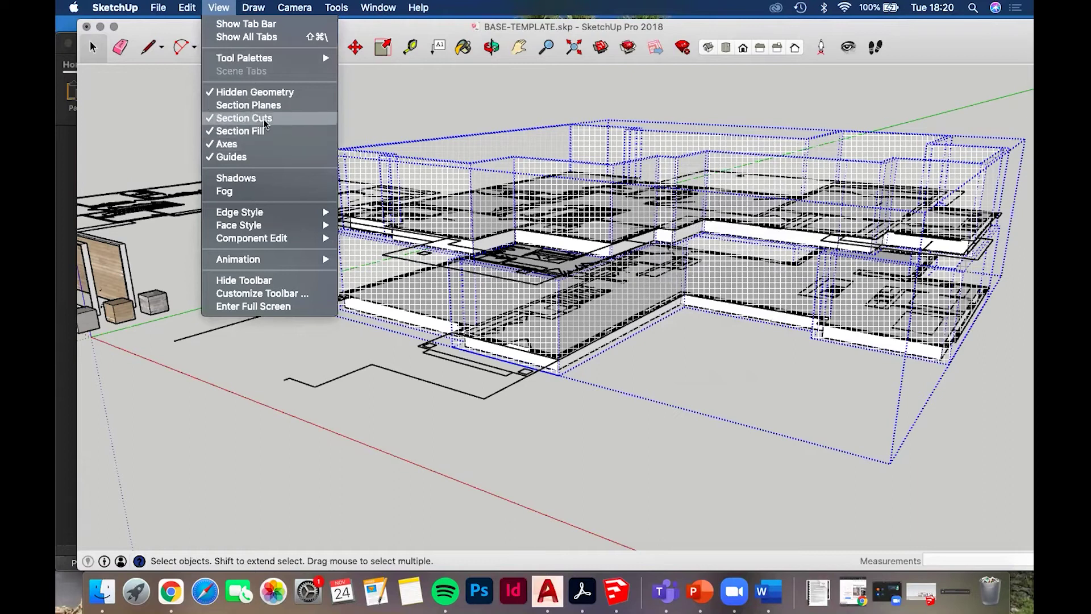
click(269, 97)
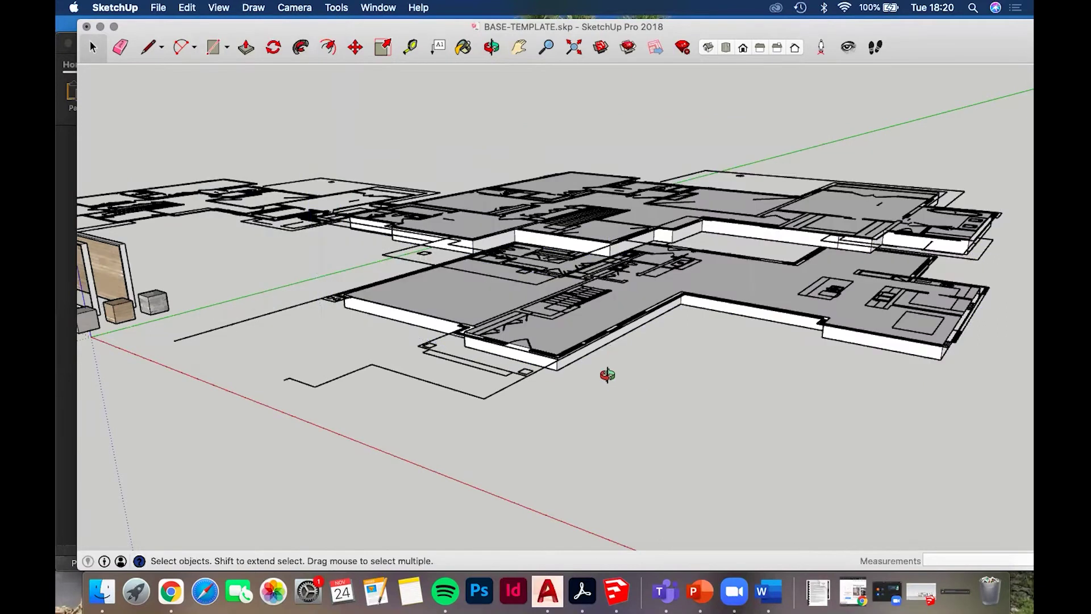
Copy the single door with its handle and the narrow frame onto the ground-floor slab near the front entrance
middle_drag(608, 375, 444, 328)
middle_drag(279, 294, 441, 203)
middle_drag(266, 291, 288, 283)
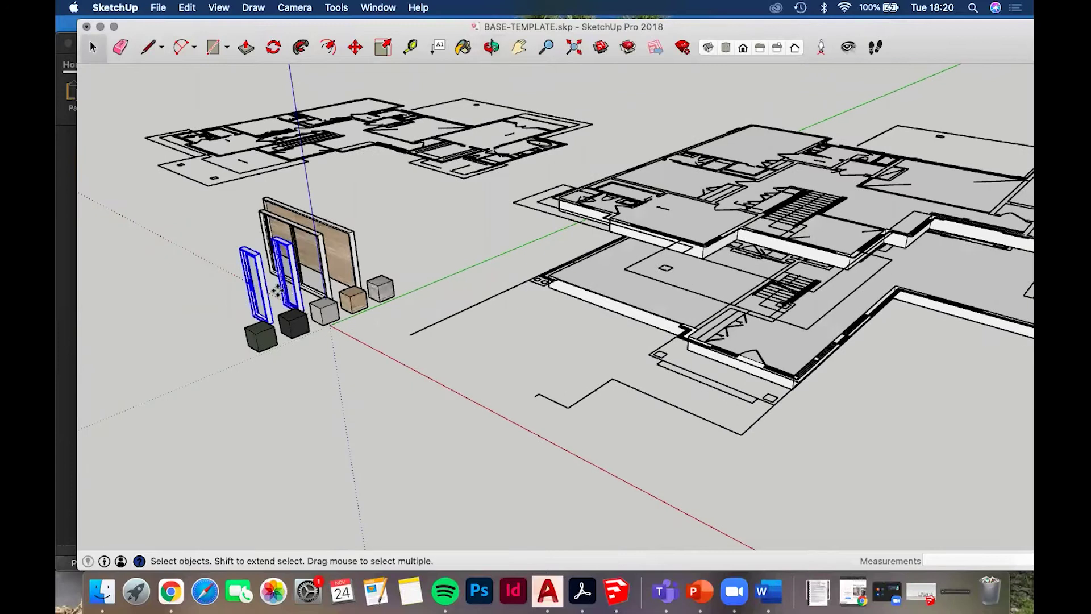
key(m)
click(278, 291)
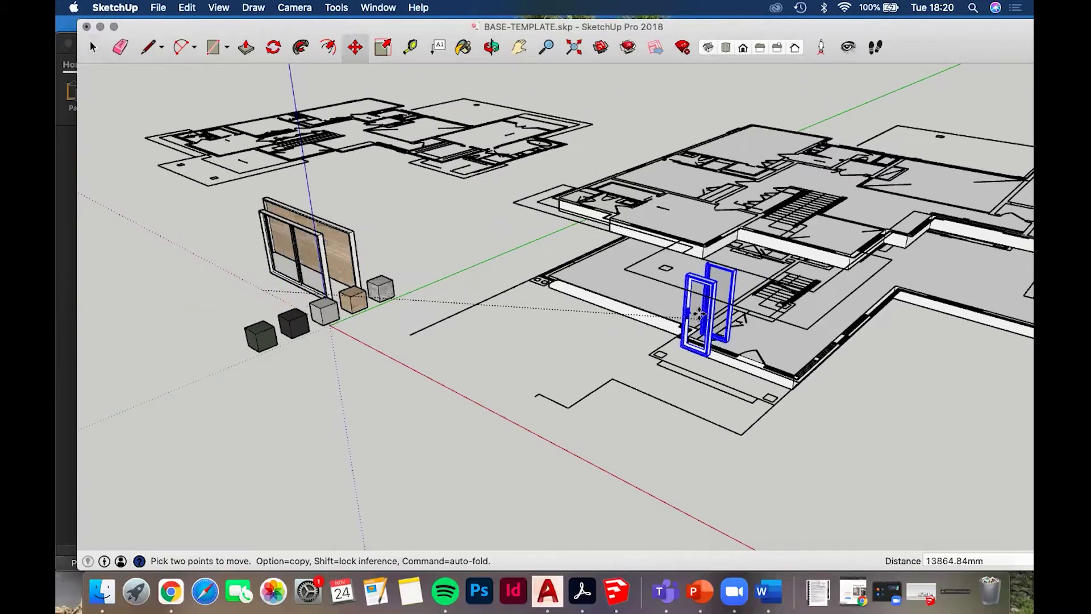
key(alt)
scroll(756, 398, up, 2)
scroll(761, 418, up, 4)
click(754, 393)
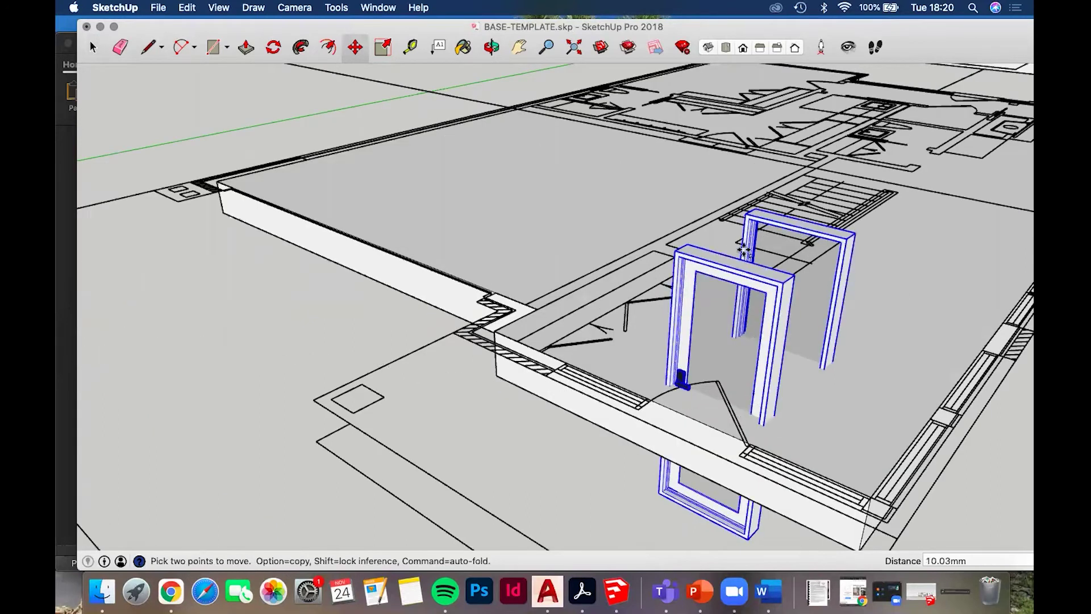
click(571, 397)
Move the single door onto its opening in the plan at the slab's front edge, snapping its bottom corner to the opening
middle_drag(801, 358, 517, 317)
scroll(812, 109, up, 2)
scroll(510, 380, up, 2)
key(space)
scroll(514, 323, down, 2)
click(515, 349)
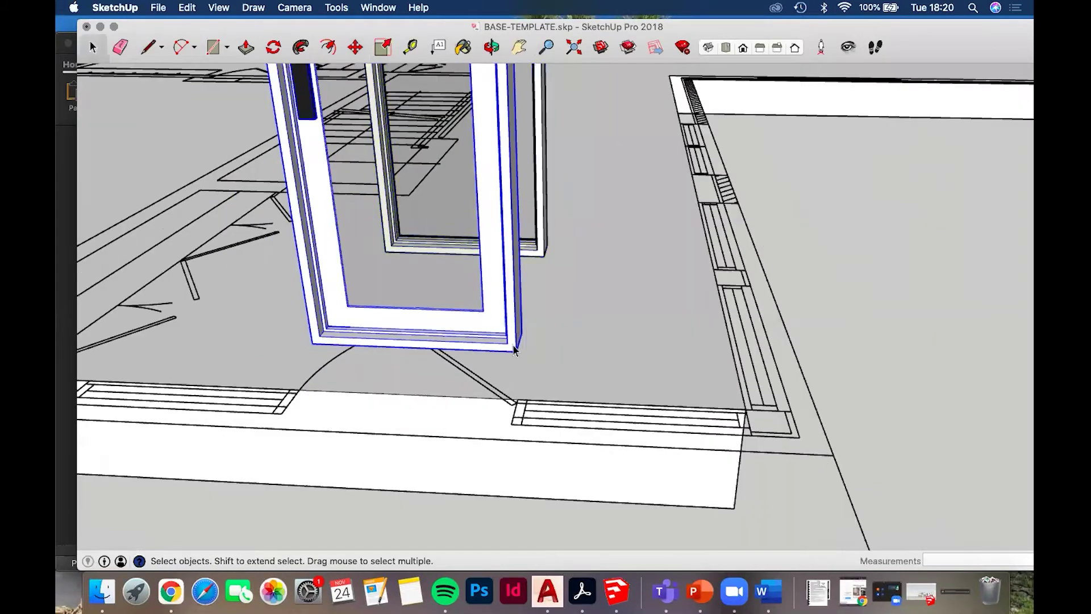
key(m)
scroll(519, 353, up, 3)
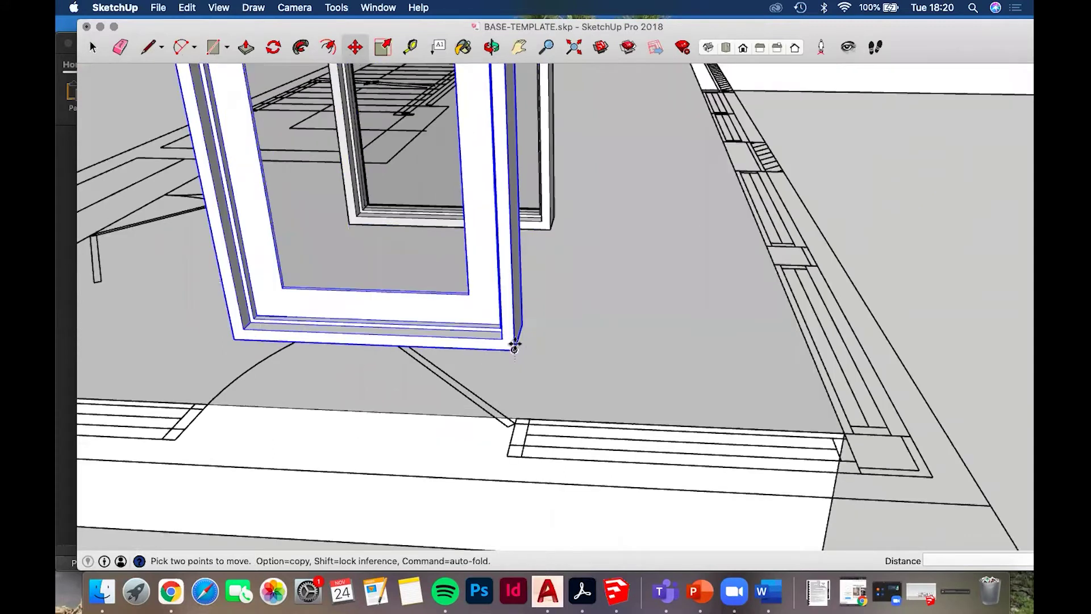
click(508, 343)
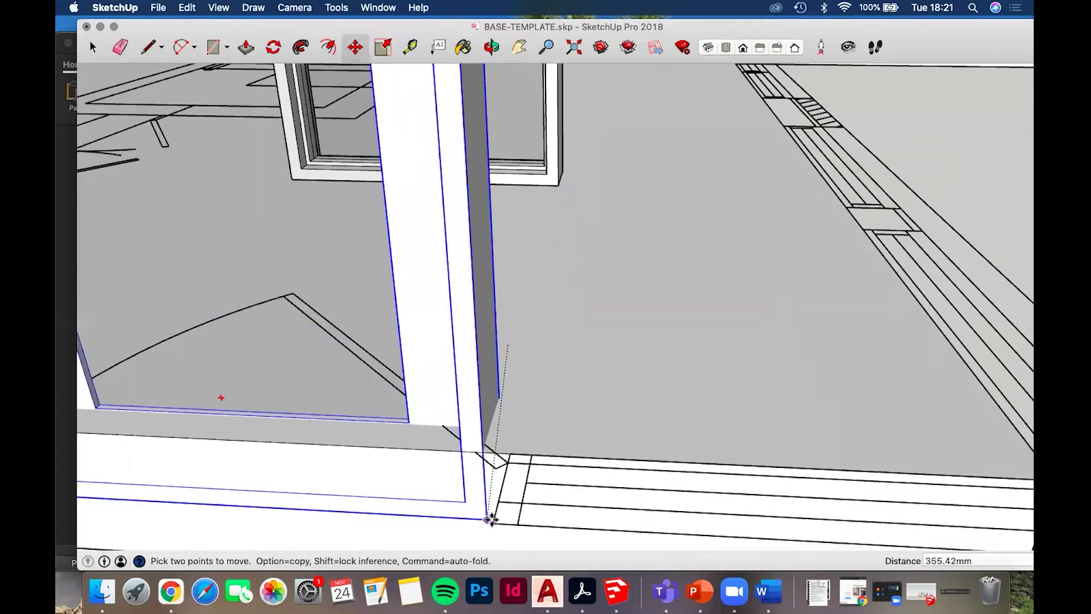
middle_drag(650, 299, 512, 111)
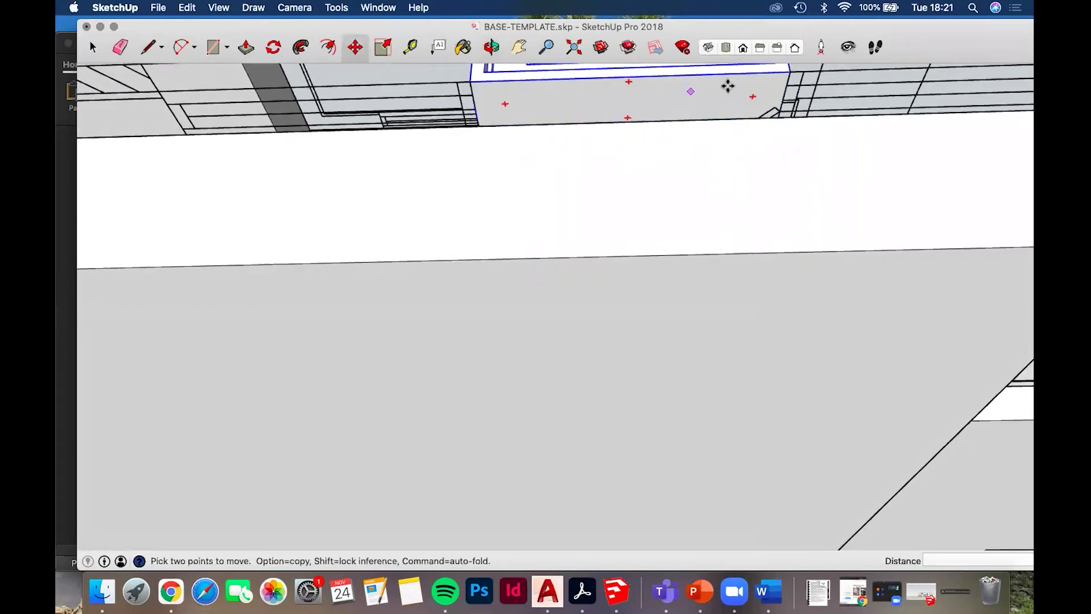
middle_drag(677, 270, 426, 275)
Move the narrow frame from behind the door to the front edge of the slab, beside the door
key(space)
click(500, 242)
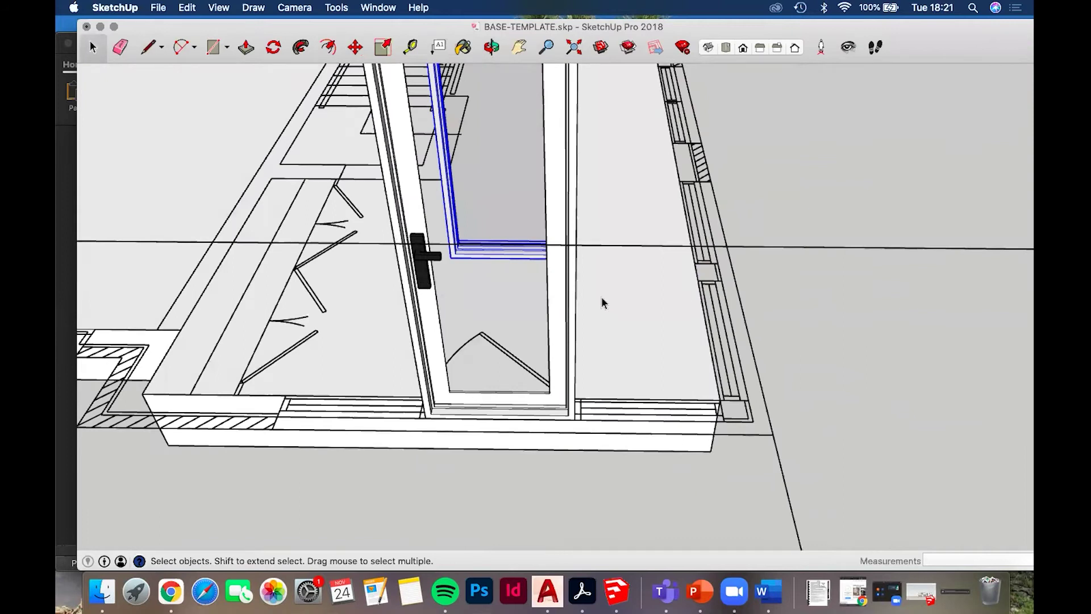
middle_drag(451, 336, 517, 216)
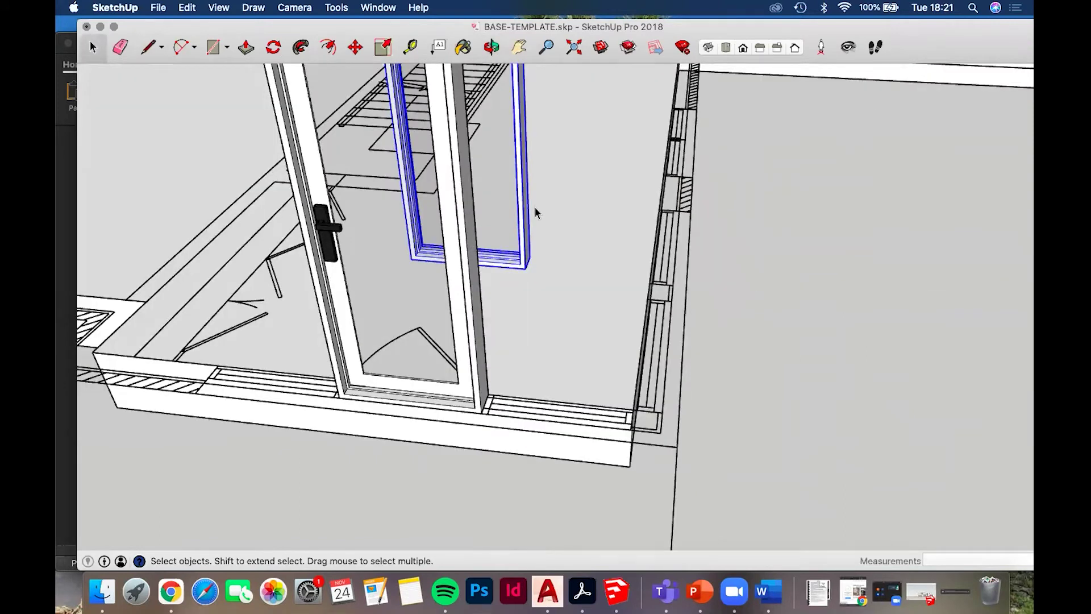
key(m)
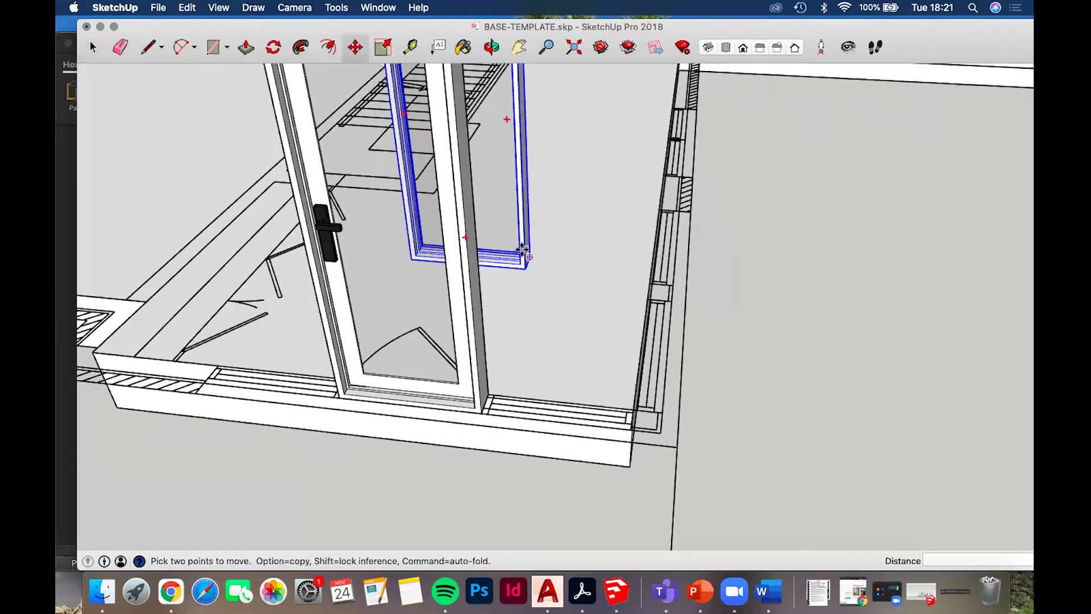
click(526, 252)
click(620, 389)
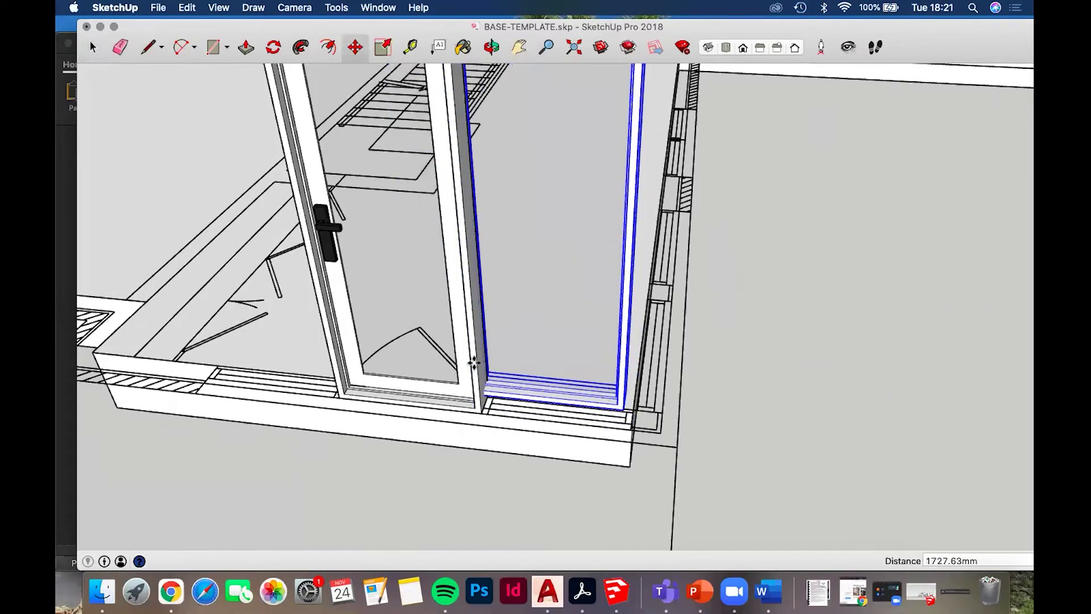
Snap the narrow frame's bottom corner to the door frame's front corner, lining the two up flush
scroll(517, 395, up, 2)
scroll(578, 399, up, 2)
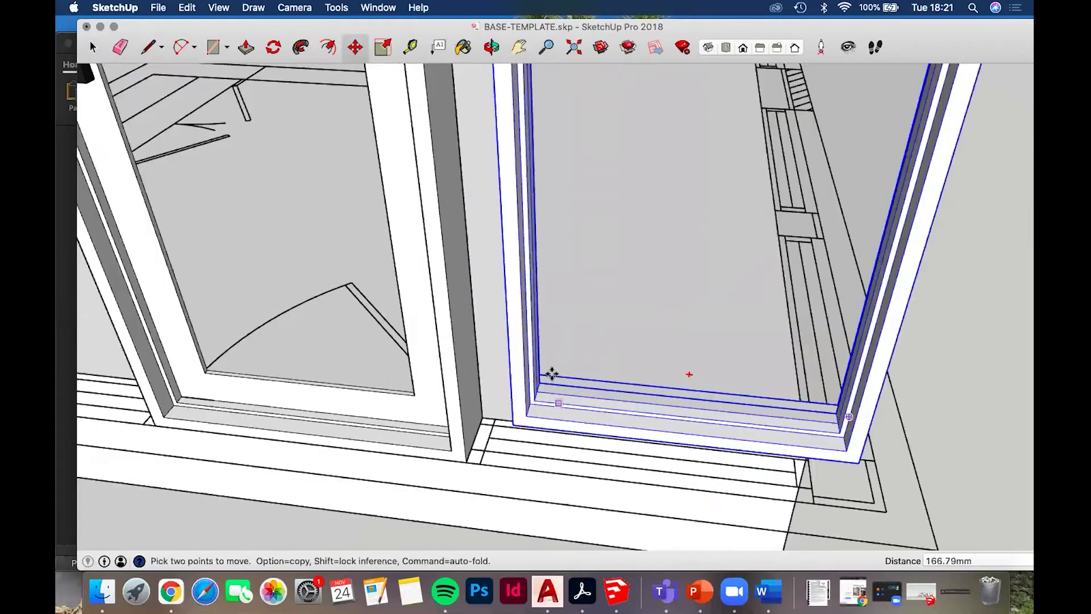
click(515, 423)
middle_drag(515, 423, 477, 458)
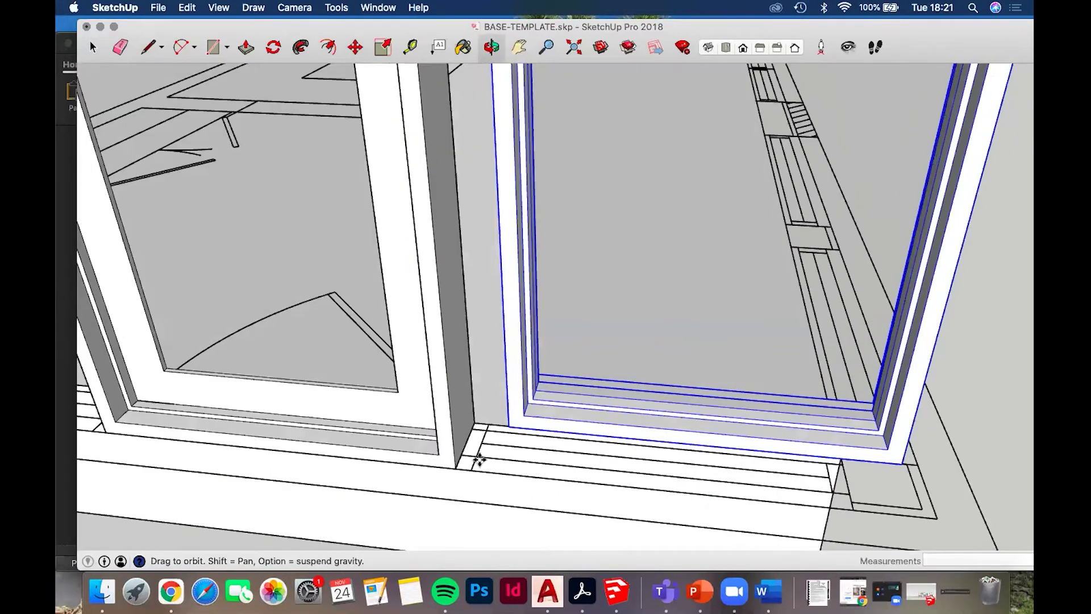
click(506, 388)
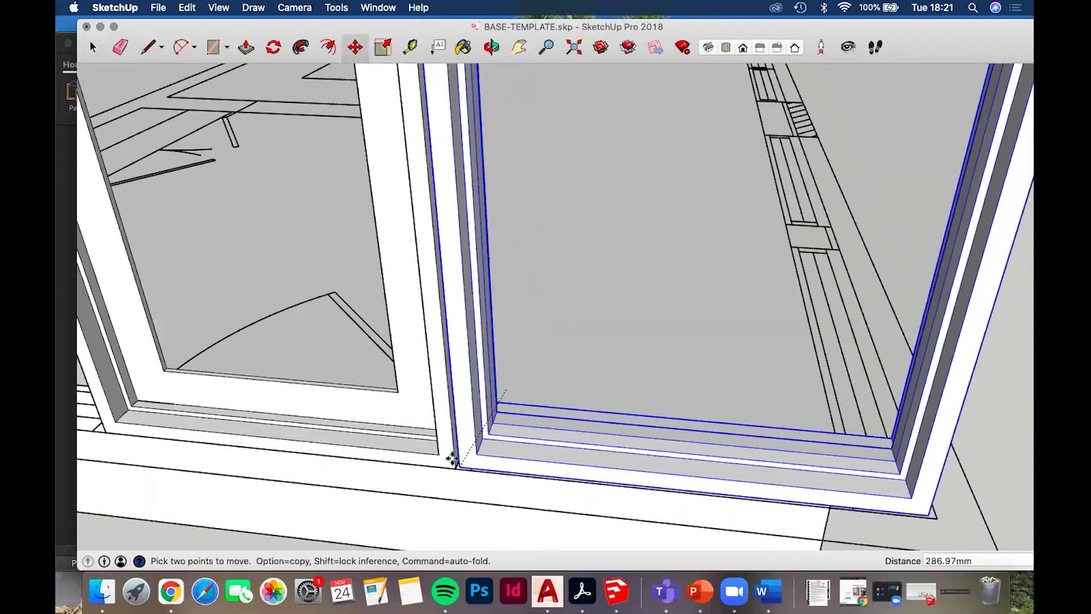
scroll(538, 427, up, 5)
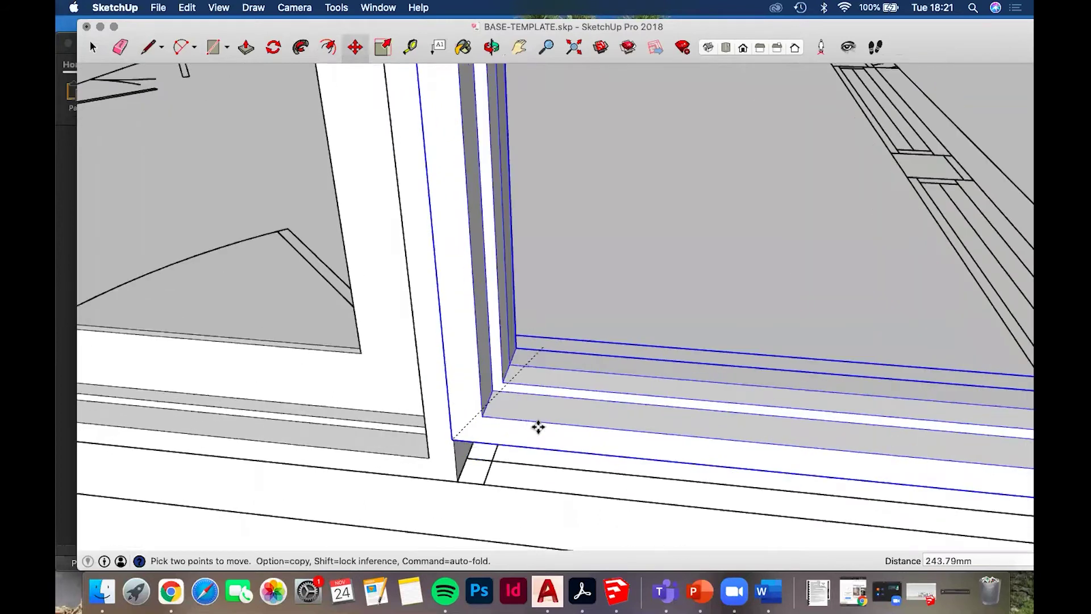
middle_drag(529, 412, 667, 433)
click(489, 502)
scroll(626, 213, down, 4)
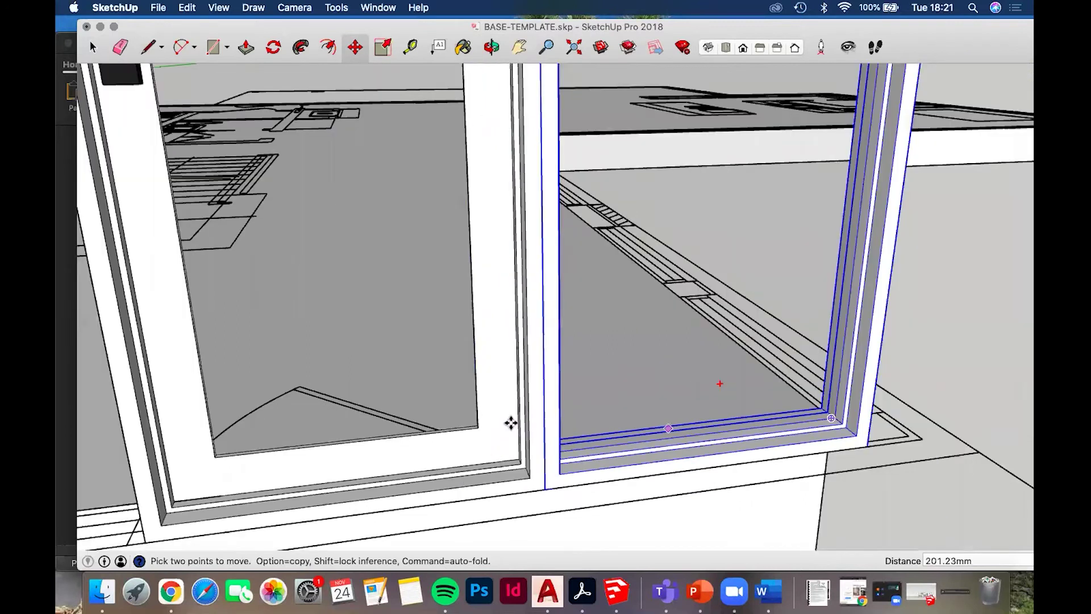
Copy the narrow frame 1828.80 mm to the handle side of the door, flush against the door frame
middle_drag(530, 404, 938, 419)
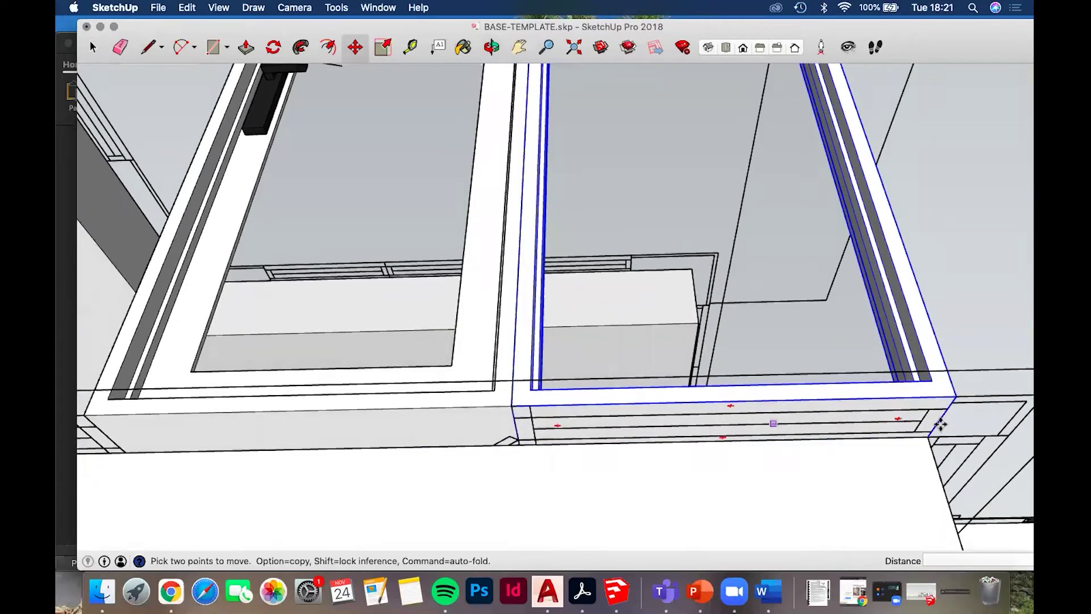
scroll(889, 346, down, 4)
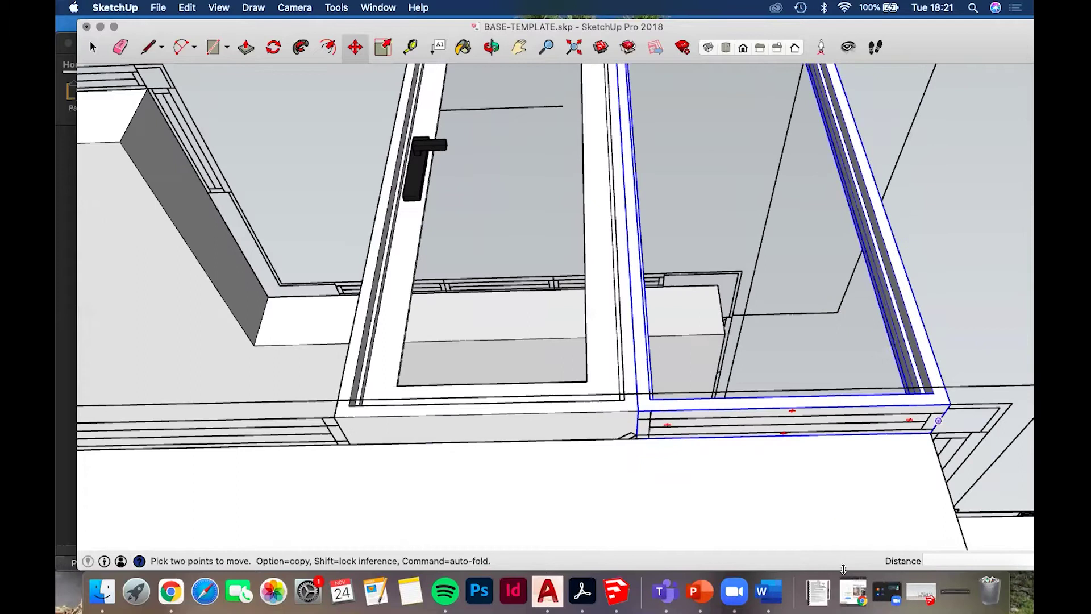
middle_drag(805, 451, 728, 407)
scroll(712, 448, down, 2)
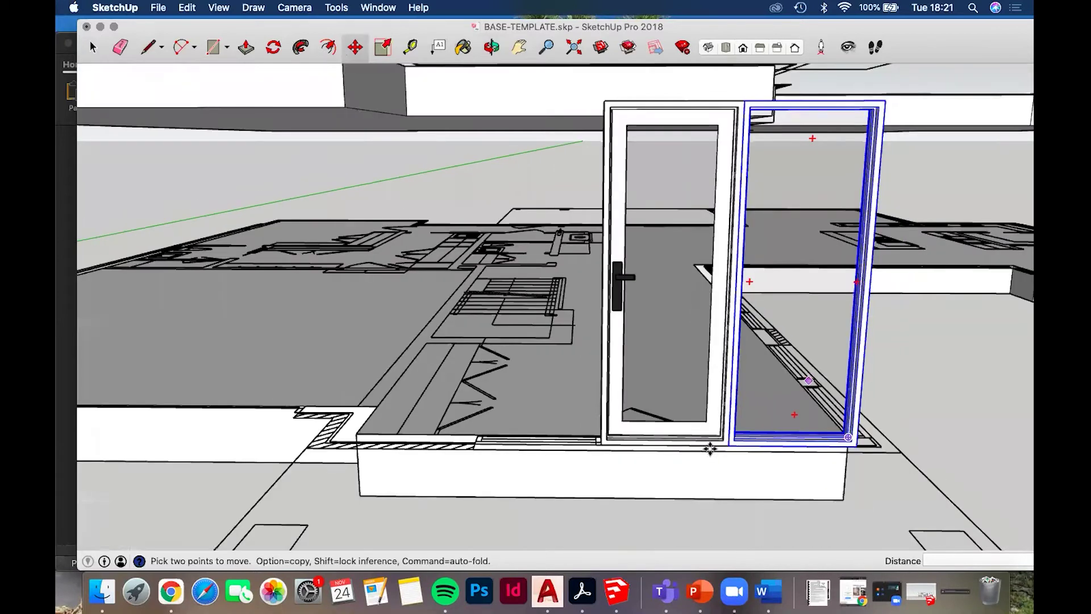
middle_drag(710, 449, 708, 448)
scroll(724, 409, up, 4)
click(711, 451)
key(alt)
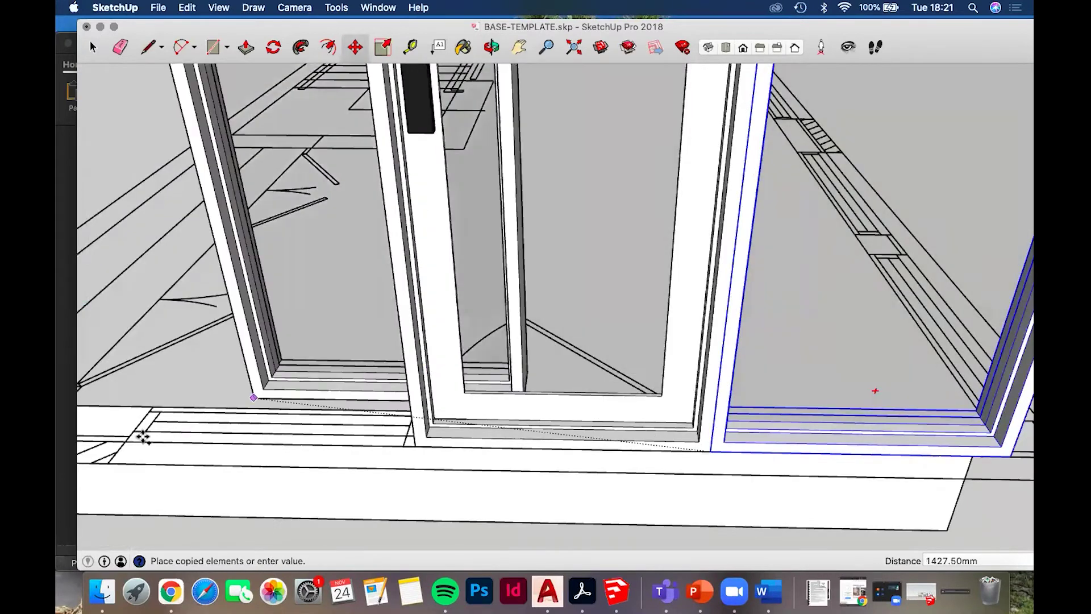
click(128, 441)
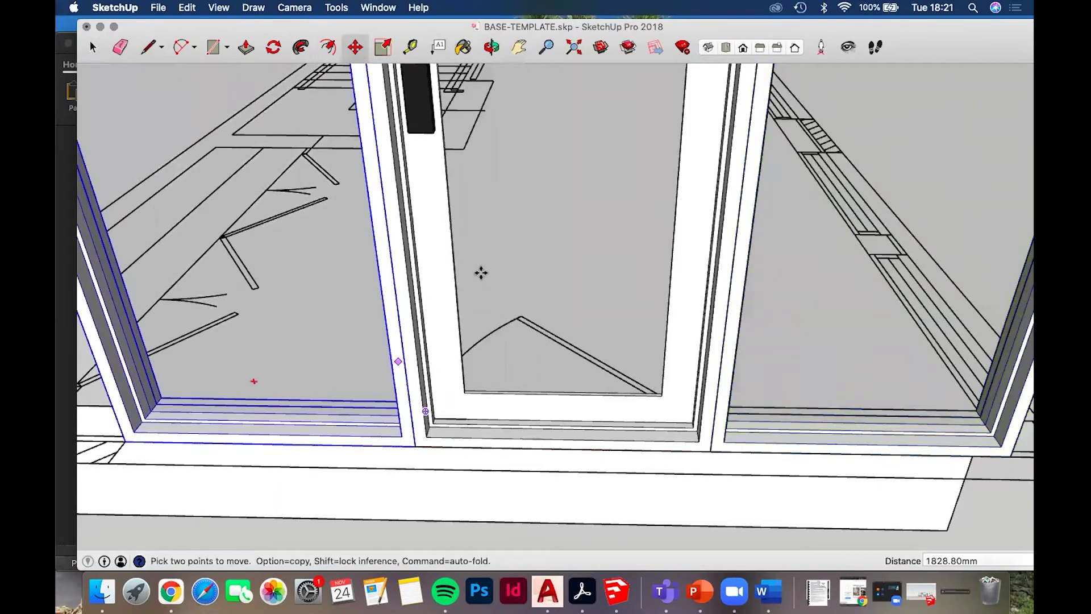
Copy the narrow frame on the hinge side 914.40 mm outward, end to end with the original at the slab's corner
scroll(475, 281, down, 3)
middle_drag(523, 206, 533, 184)
middle_drag(483, 284, 551, 320)
middle_drag(700, 278, 551, 441)
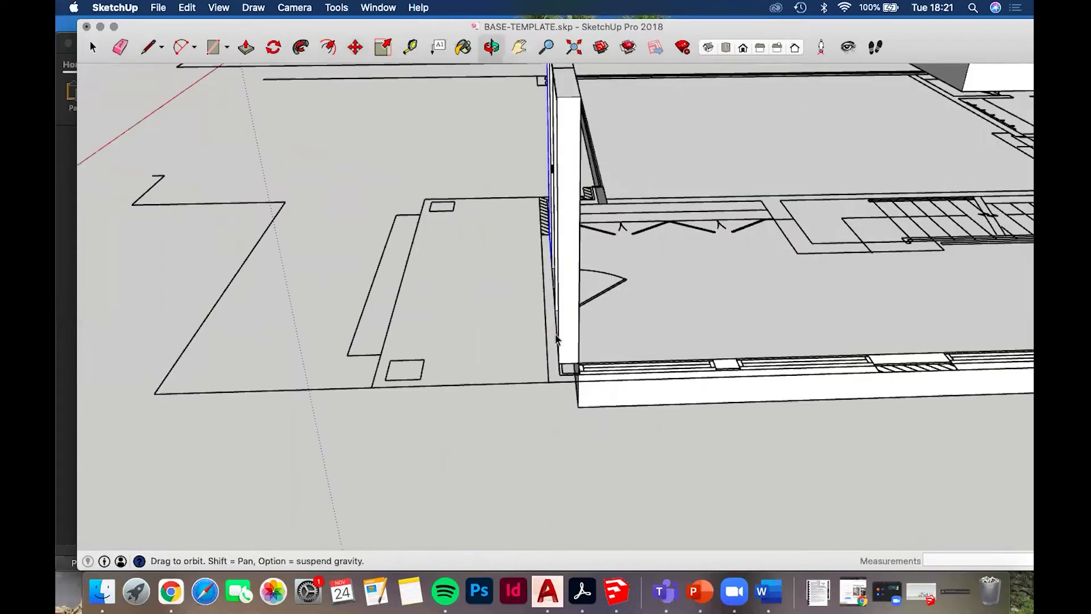
middle_drag(557, 339, 628, 265)
click(549, 250)
middle_drag(549, 250, 496, 143)
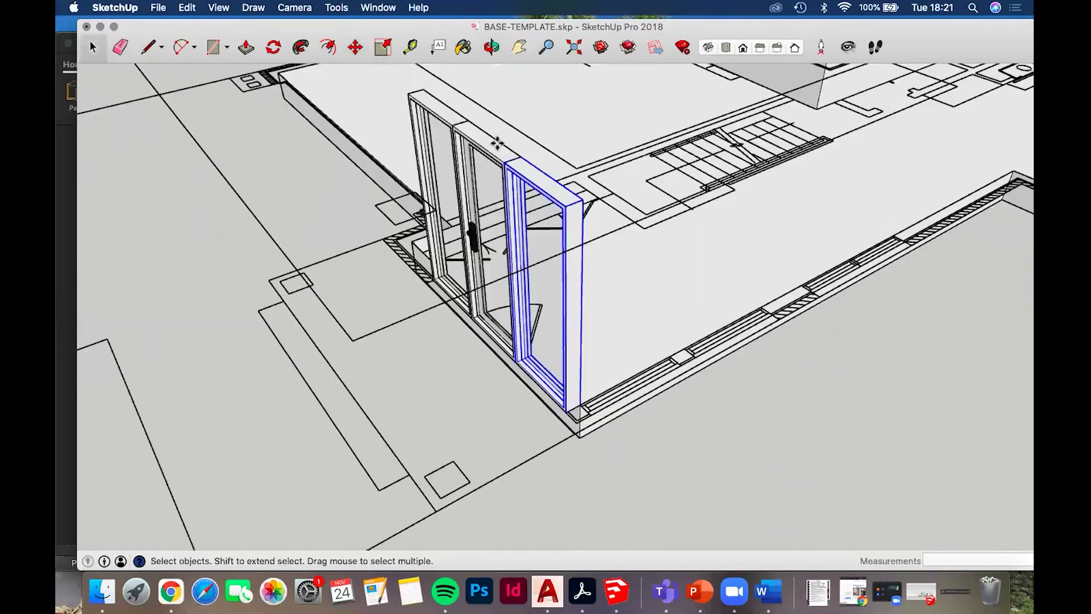
scroll(563, 197, up, 2)
key(m)
click(499, 143)
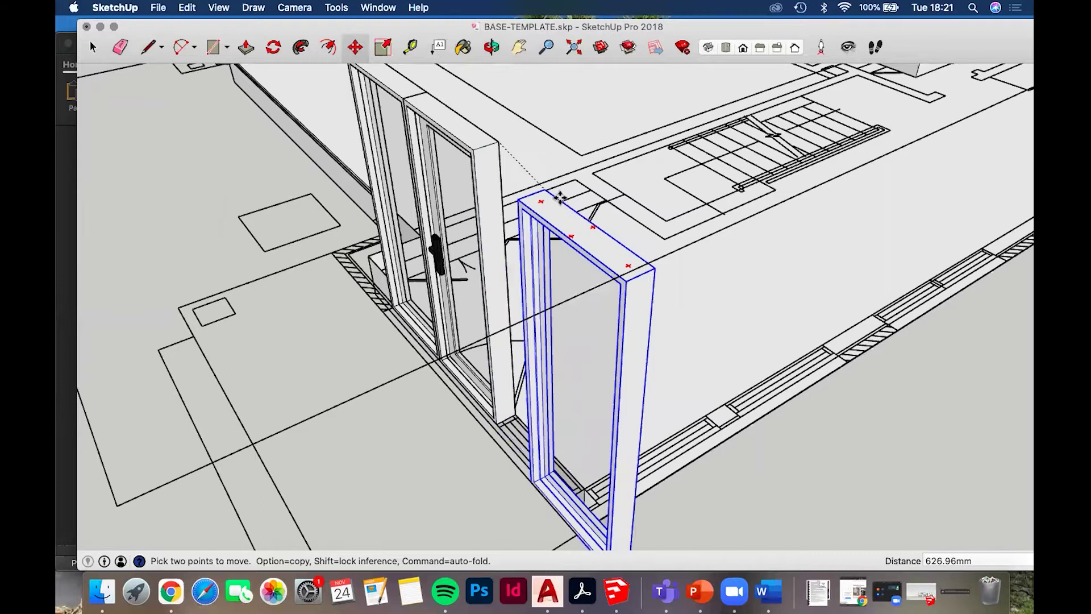
key(alt)
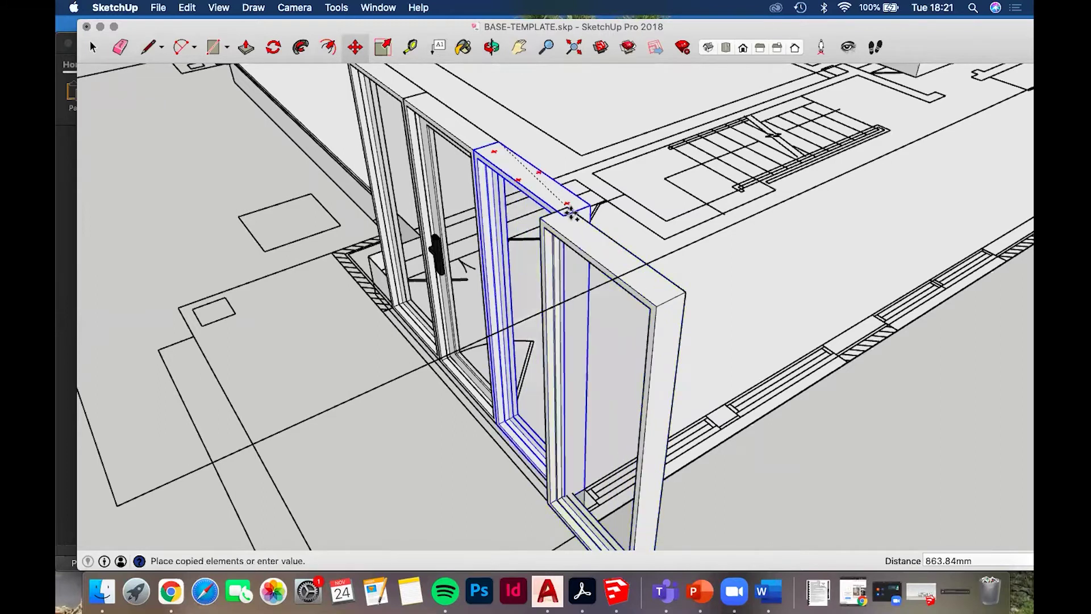
click(599, 241)
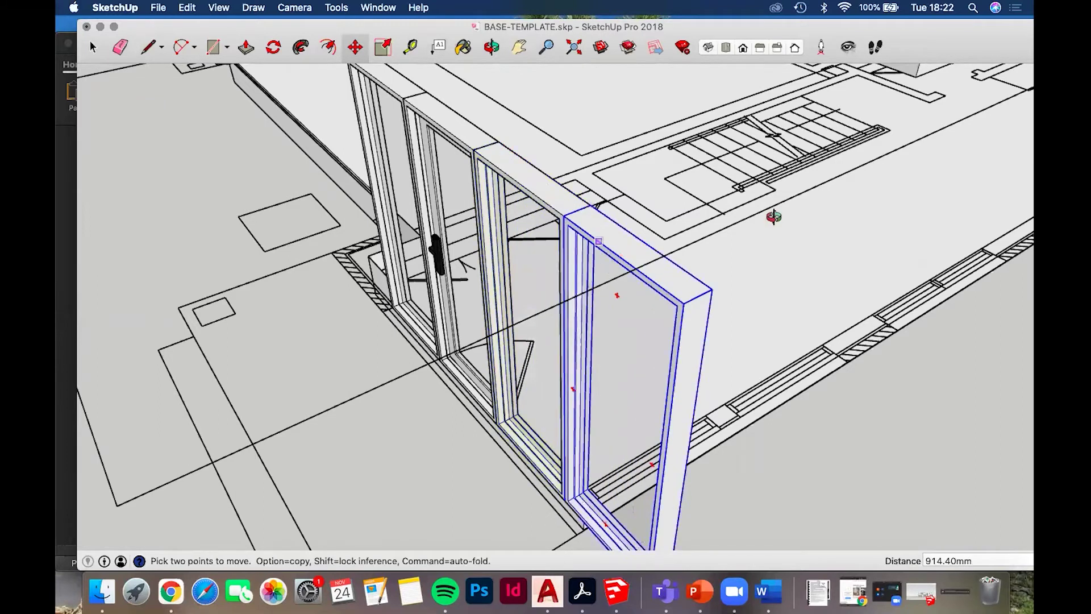
scroll(654, 364, down, 3)
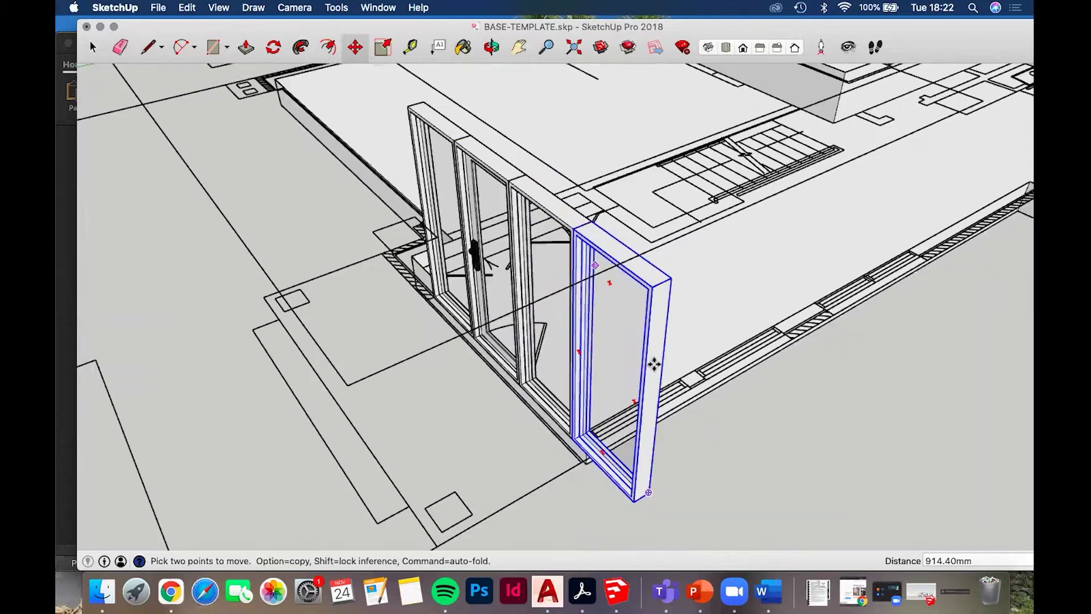
middle_drag(574, 198, 604, 241)
scroll(605, 240, up, 4)
key(q)
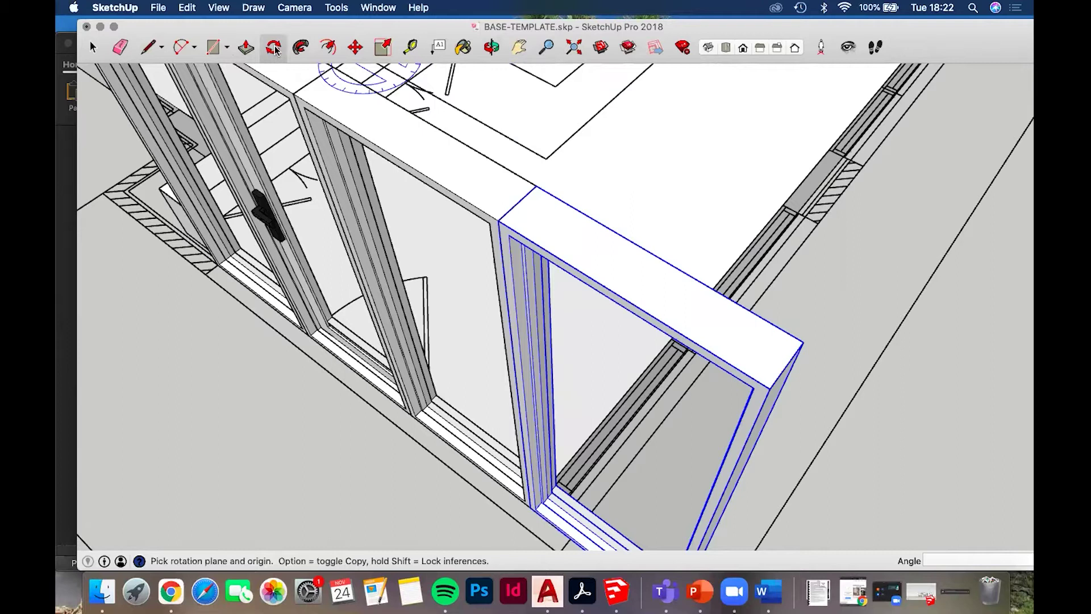
click(535, 186)
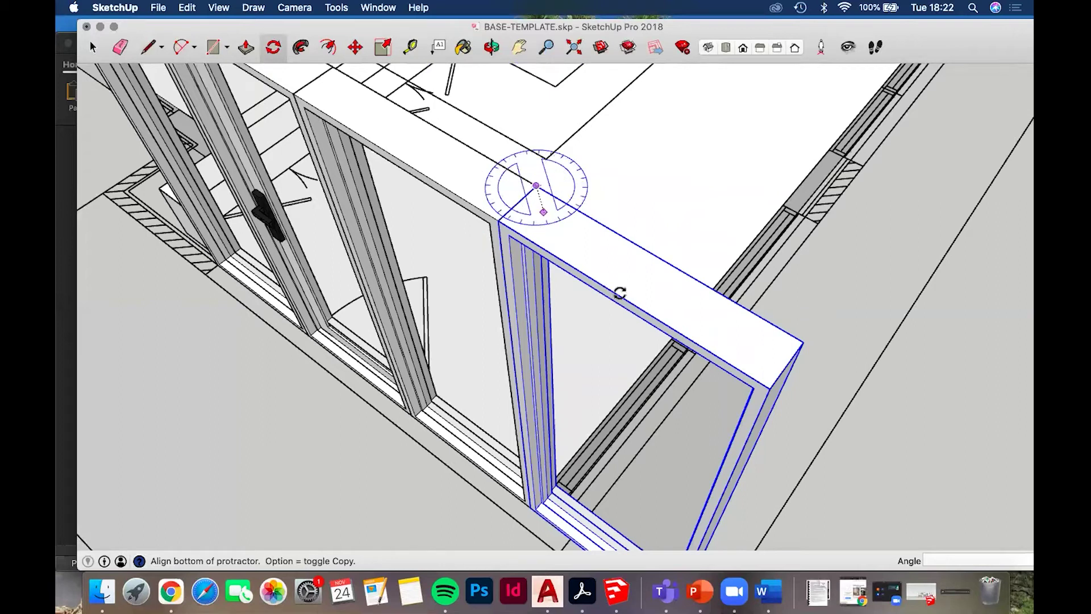
key(Escape)
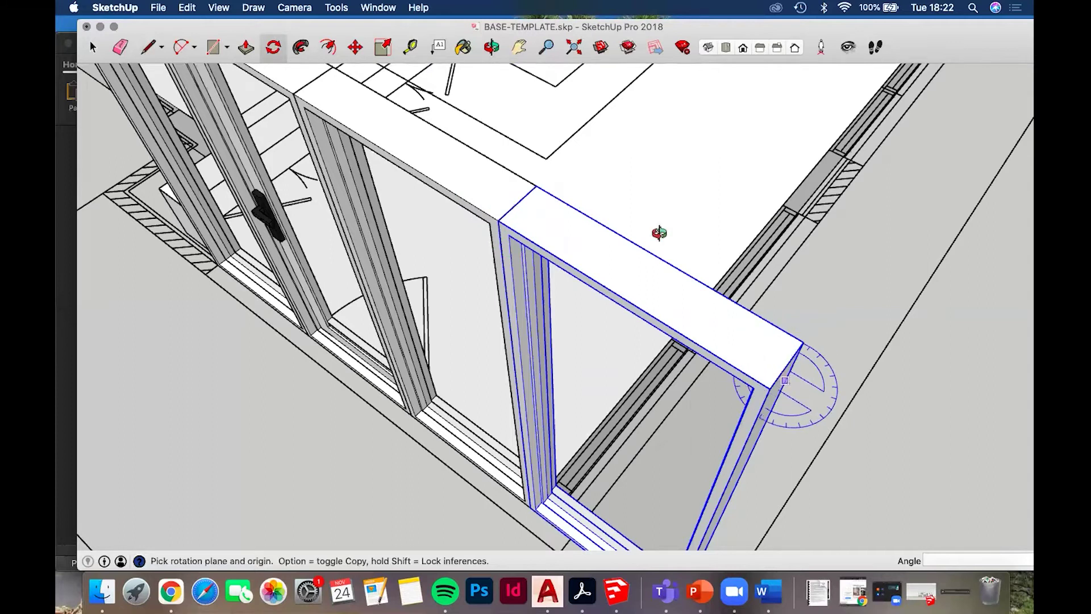
Rotate the outermost narrow frame copy 90 degrees about its inner corner so it runs along the slab's long side
middle_drag(739, 408, 590, 140)
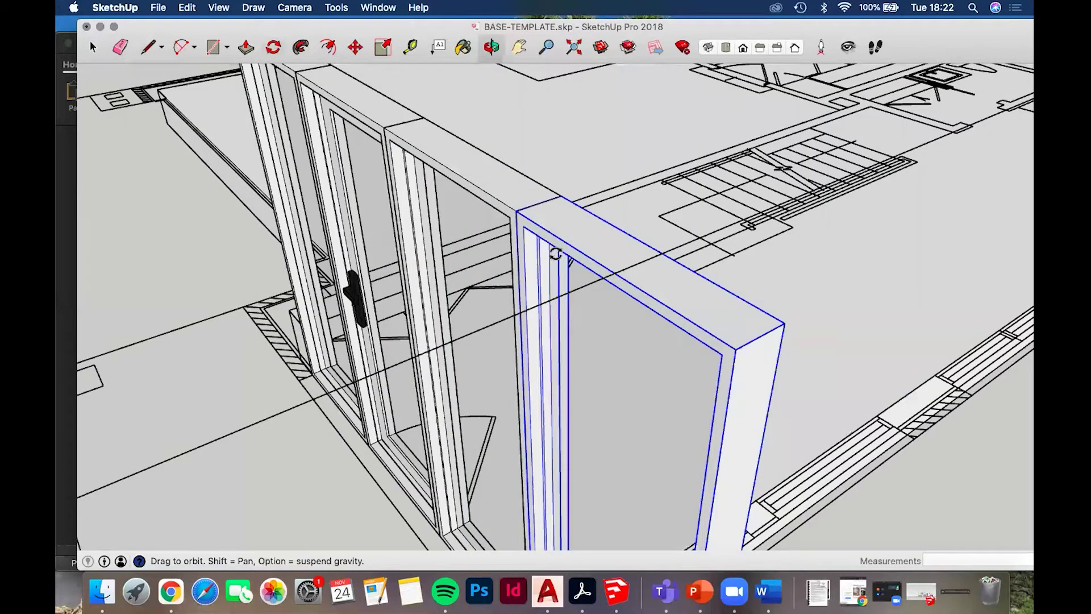
middle_drag(553, 218, 553, 218)
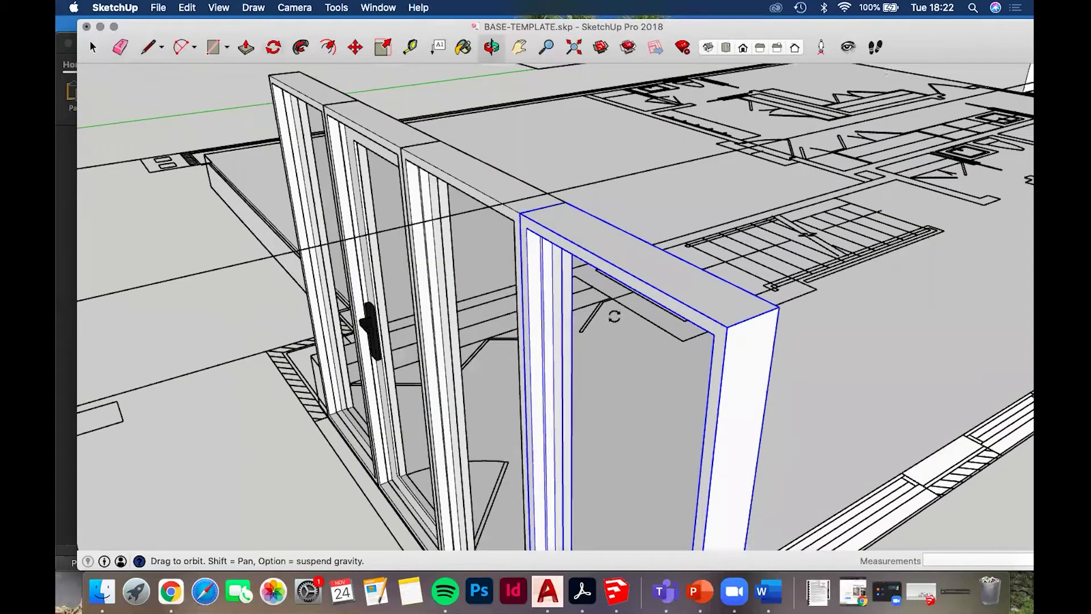
key(q)
middle_drag(520, 212, 597, 307)
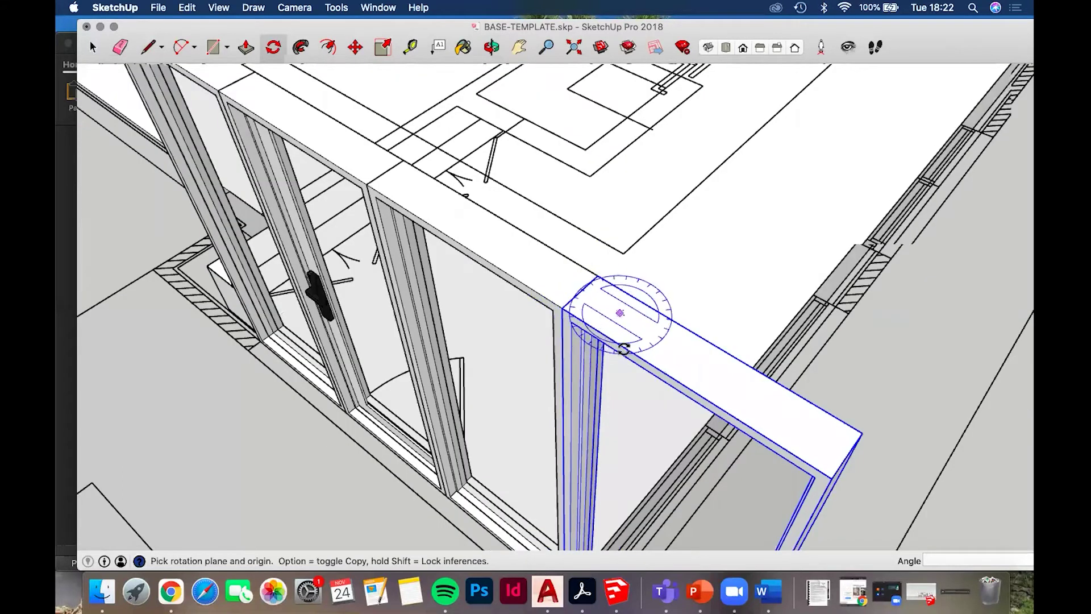
scroll(624, 347, up, 2)
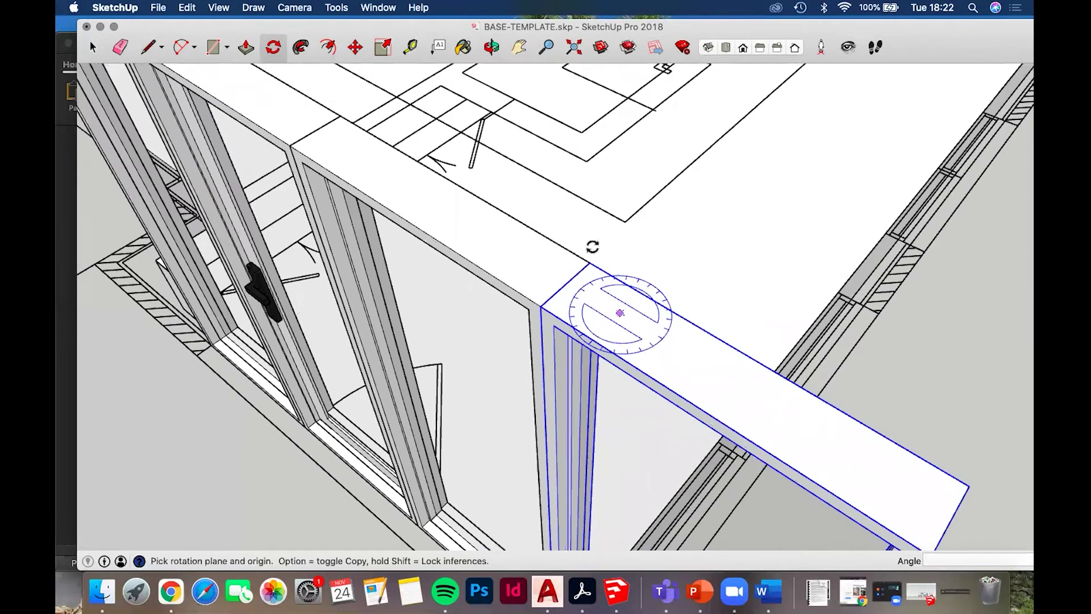
scroll(591, 247, up, 1)
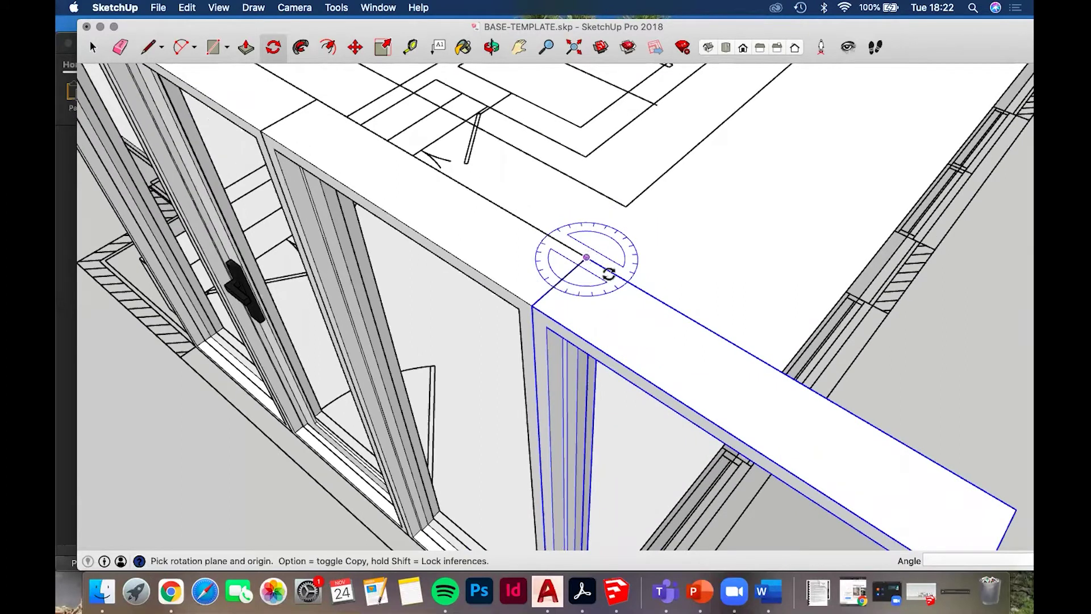
click(756, 367)
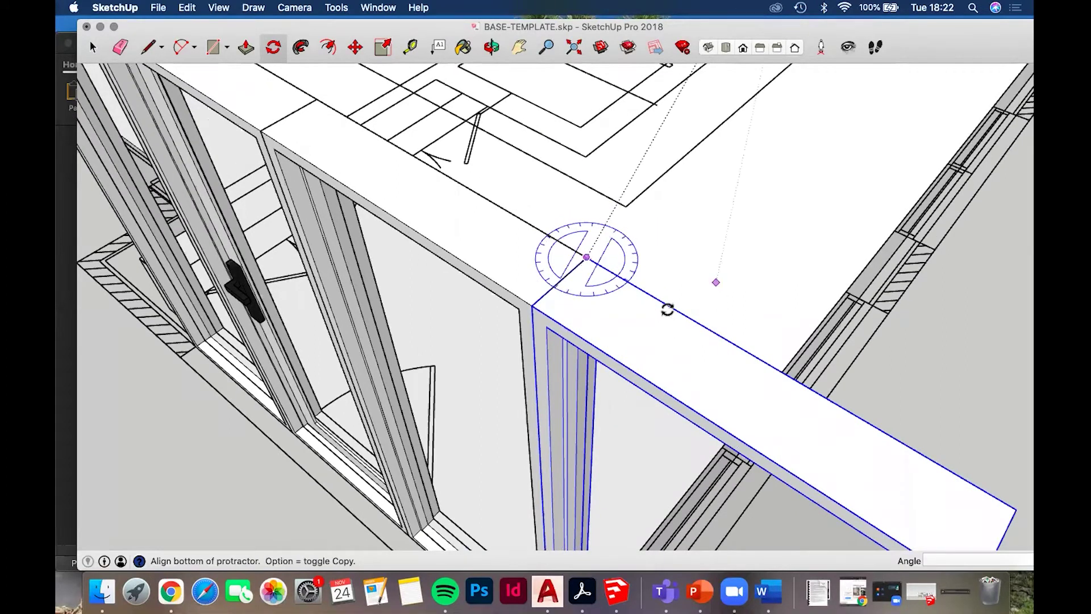
click(1019, 509)
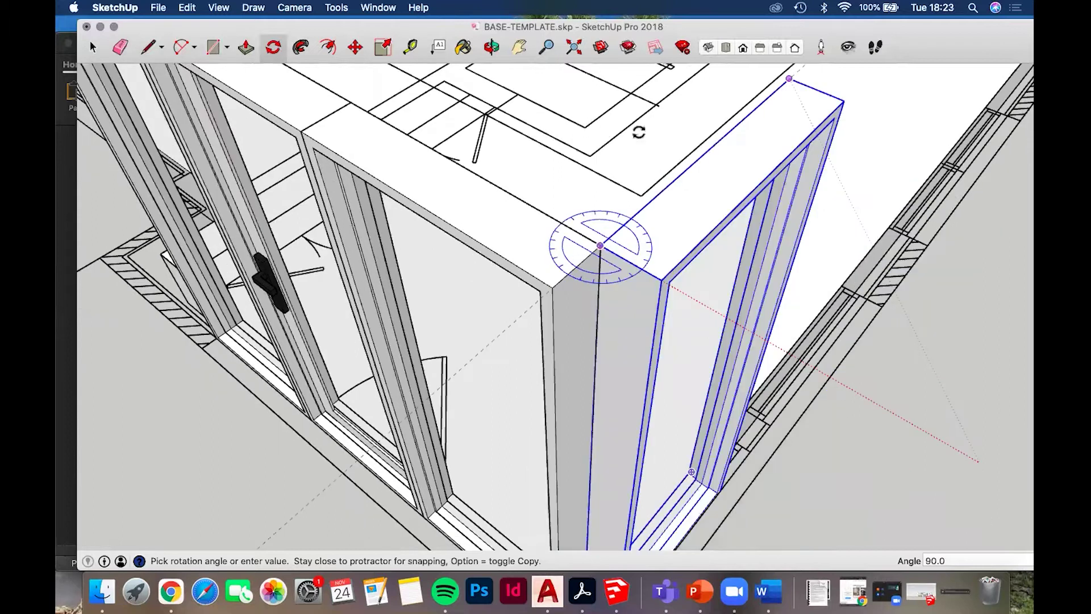
middle_drag(709, 142, 705, 149)
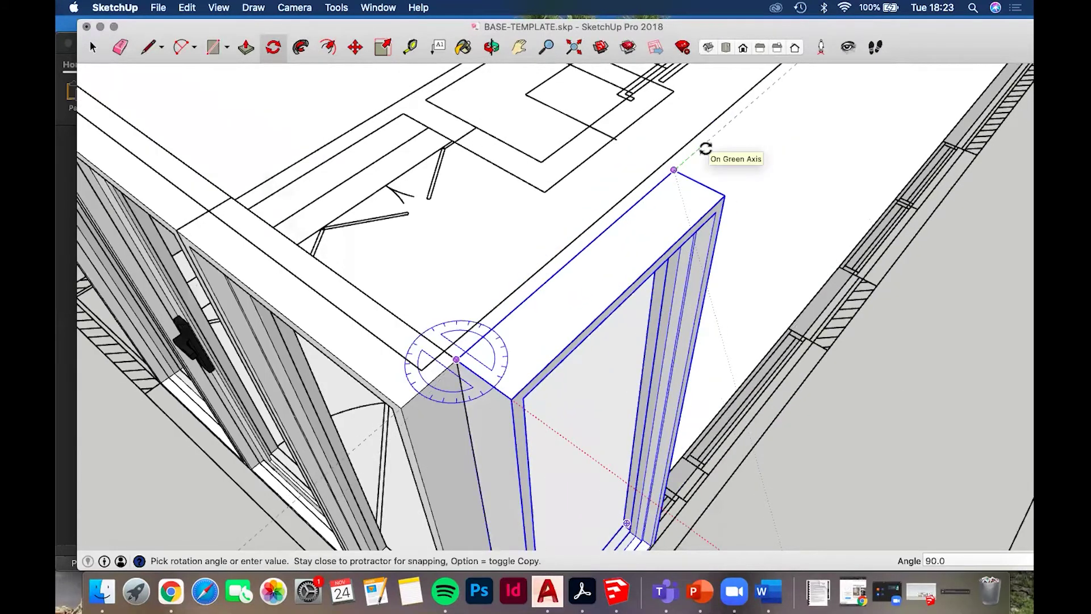
click(706, 148)
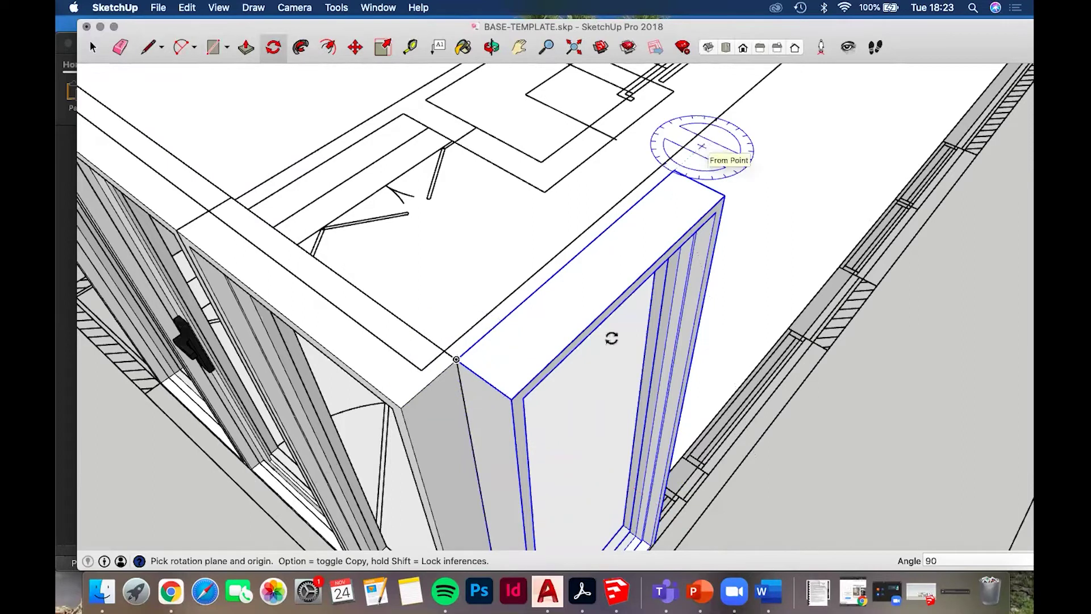
Open the rotated narrow frame component for editing at the slab's corner
scroll(586, 346, down, 2)
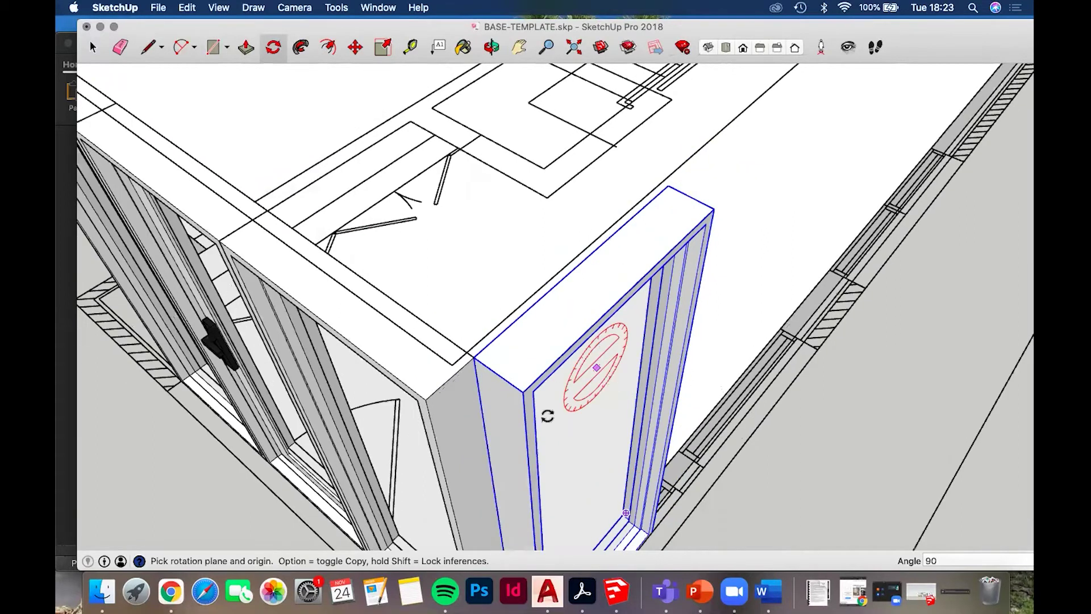
scroll(441, 338, down, 1)
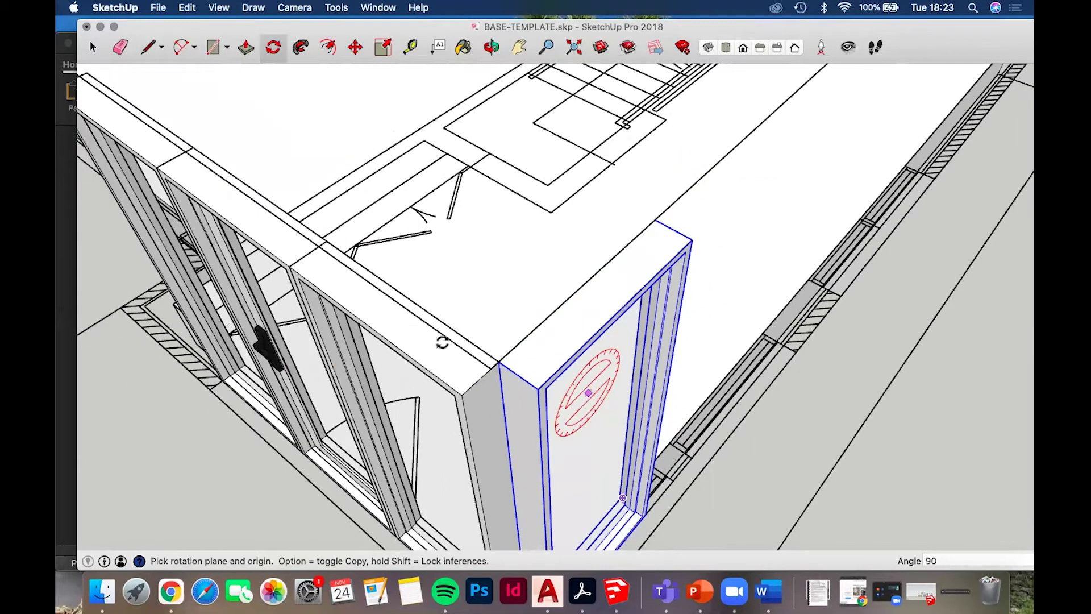
scroll(588, 393, down, 3)
middle_drag(410, 358, 443, 341)
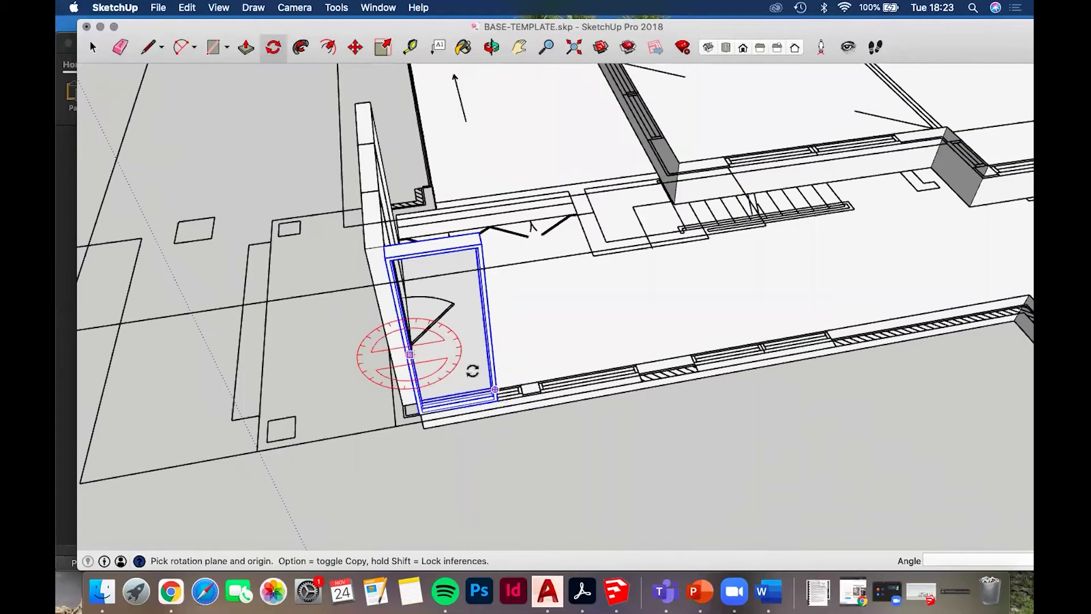
scroll(477, 376, up, 1)
middle_drag(492, 397, 495, 397)
scroll(596, 312, up, 2)
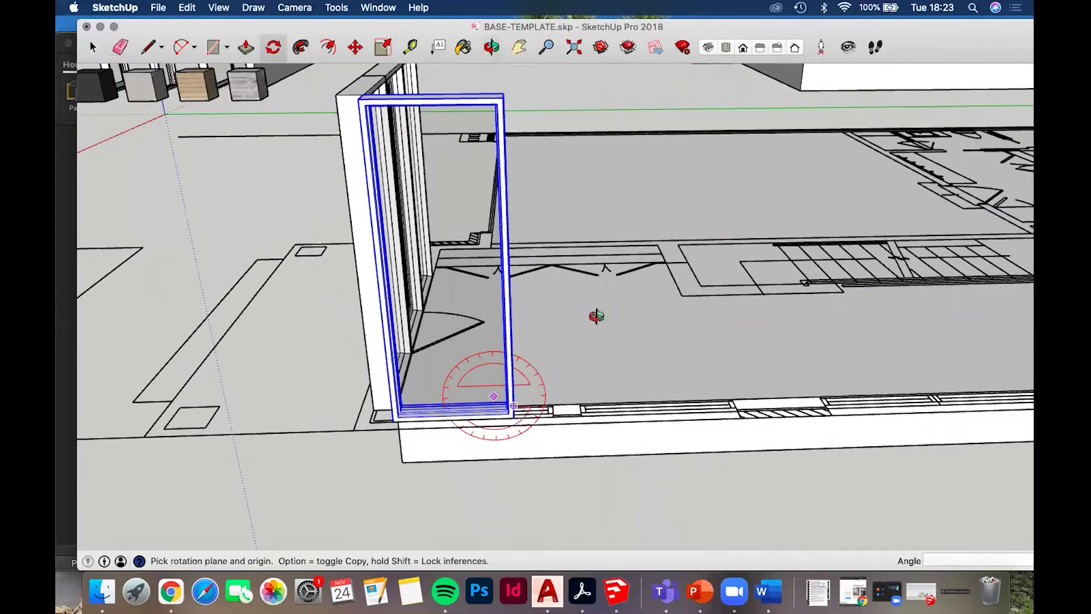
scroll(468, 376, up, 2)
middle_drag(470, 361, 588, 339)
scroll(658, 314, down, 2)
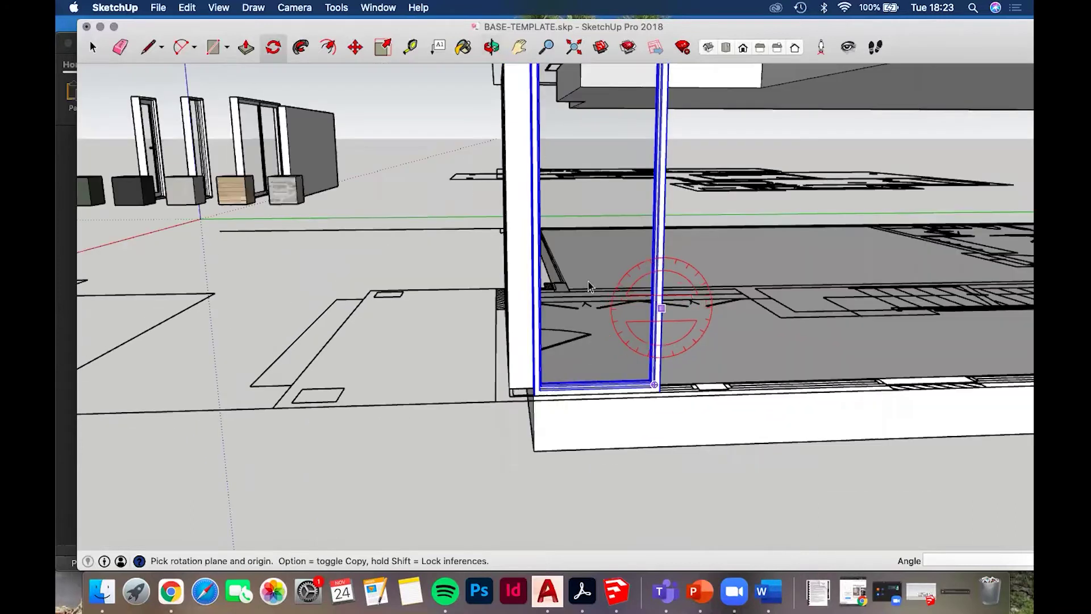
key(space)
double_click(588, 282)
middle_drag(556, 359, 517, 113)
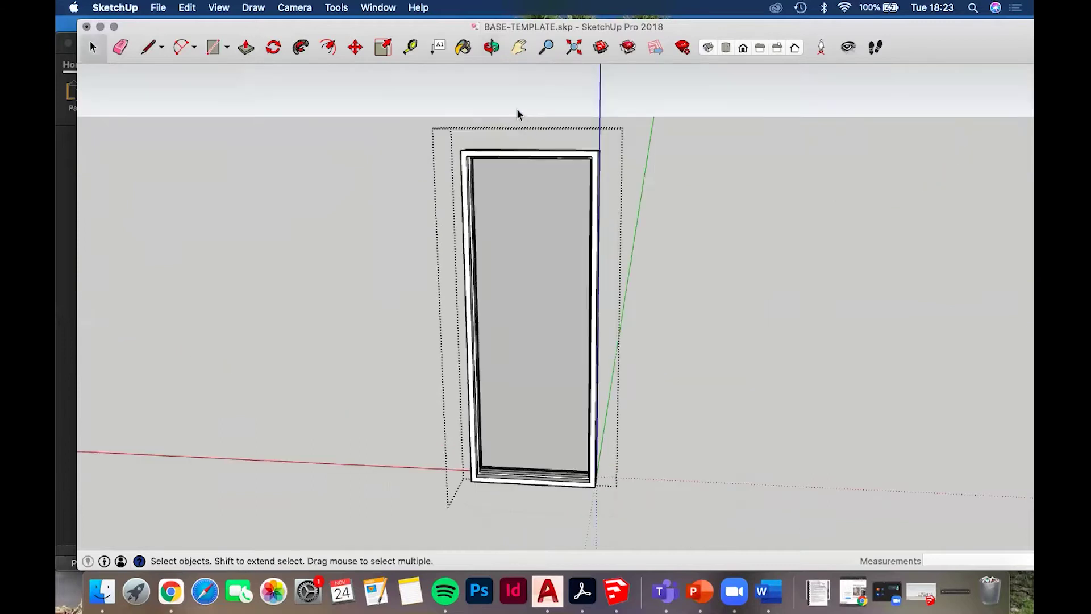
Try to widen the frame by moving its far jamb 304.80 mm outward along the slab edge
drag(510, 92, 718, 534)
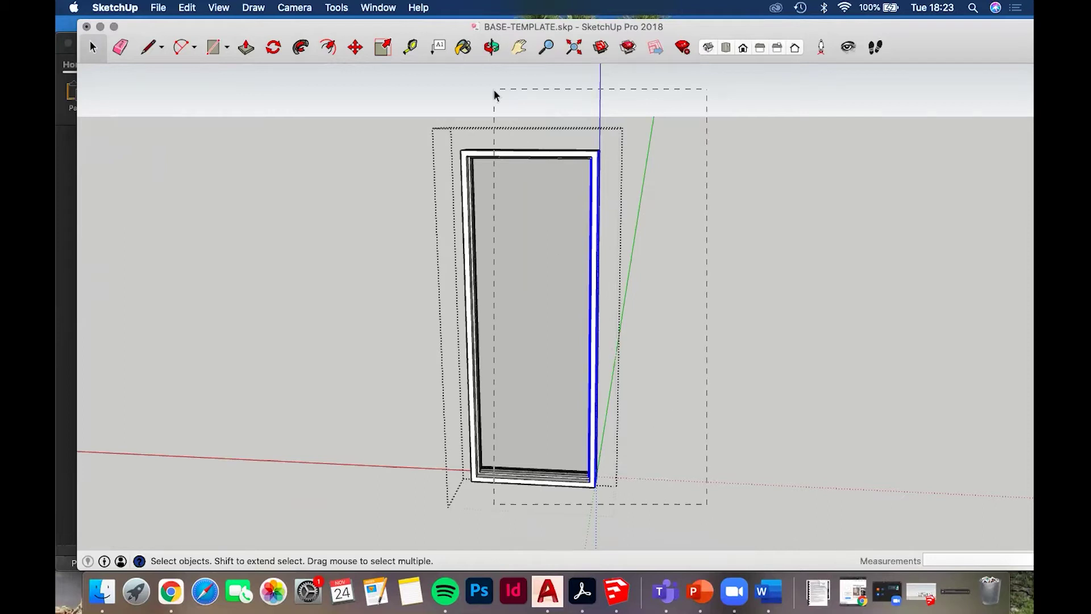
drag(531, 131, 531, 131)
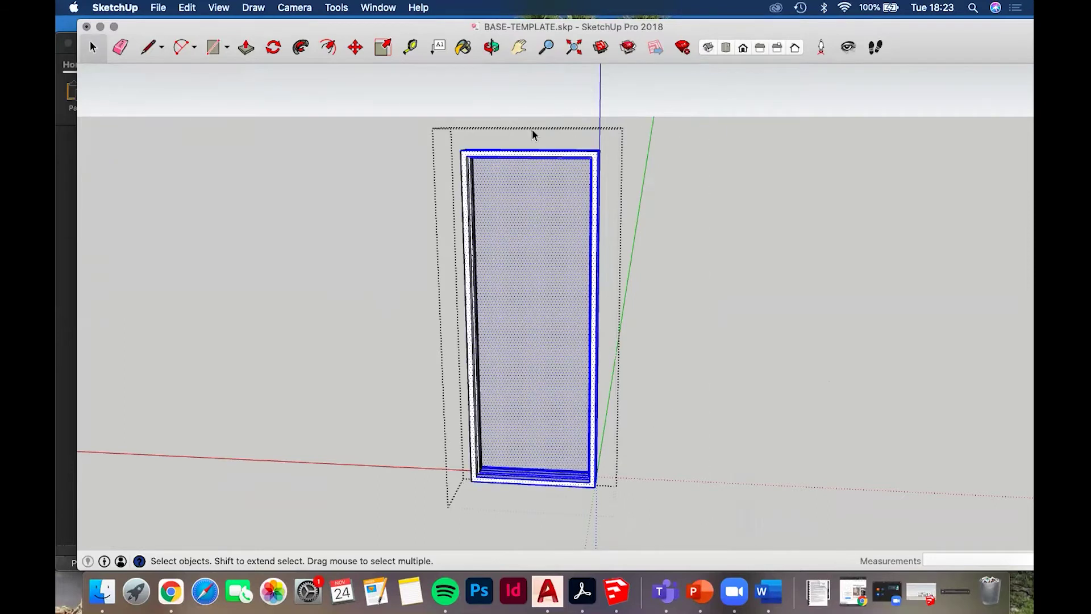
drag(514, 97, 737, 527)
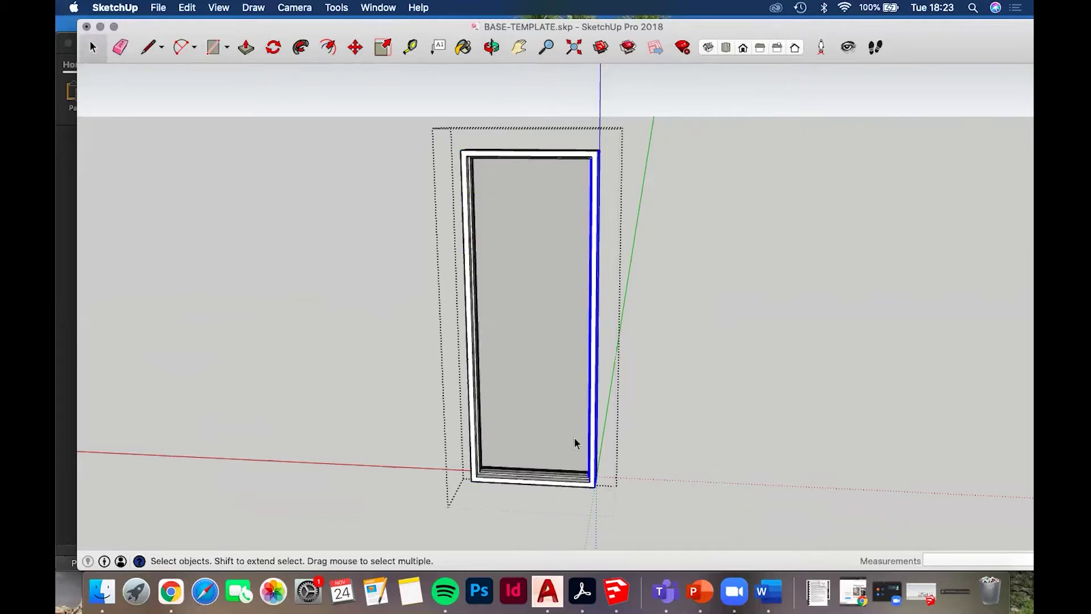
scroll(587, 453, up, 3)
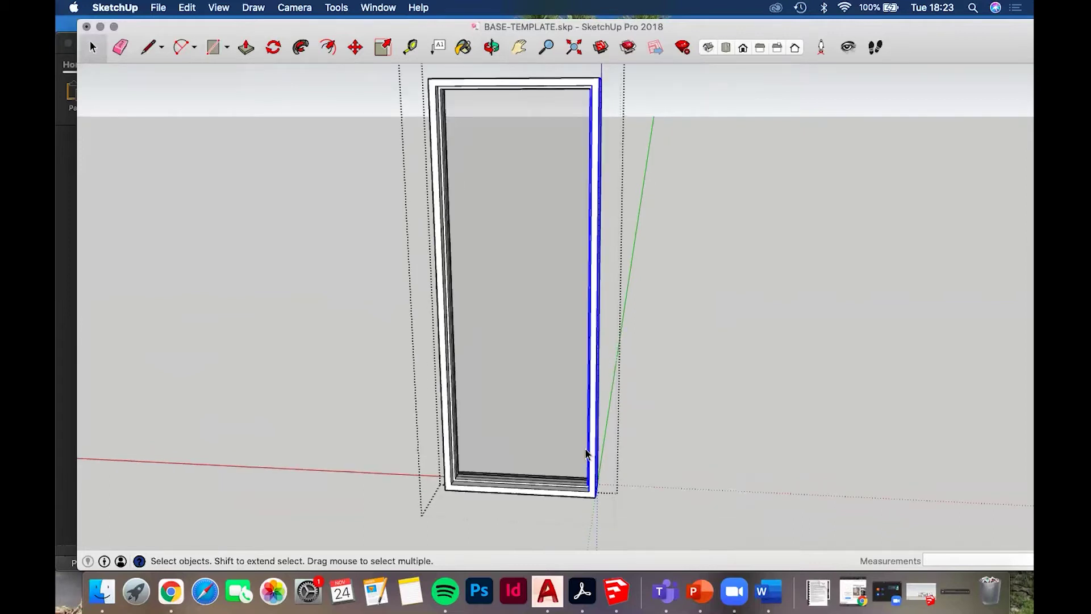
middle_drag(558, 450, 576, 500)
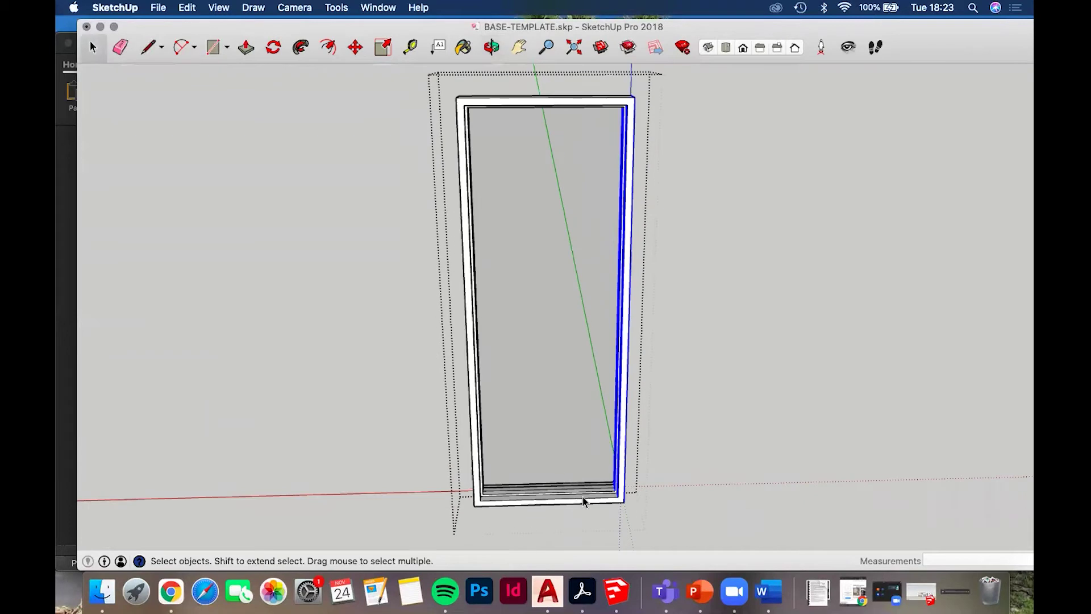
scroll(606, 505, up, 5)
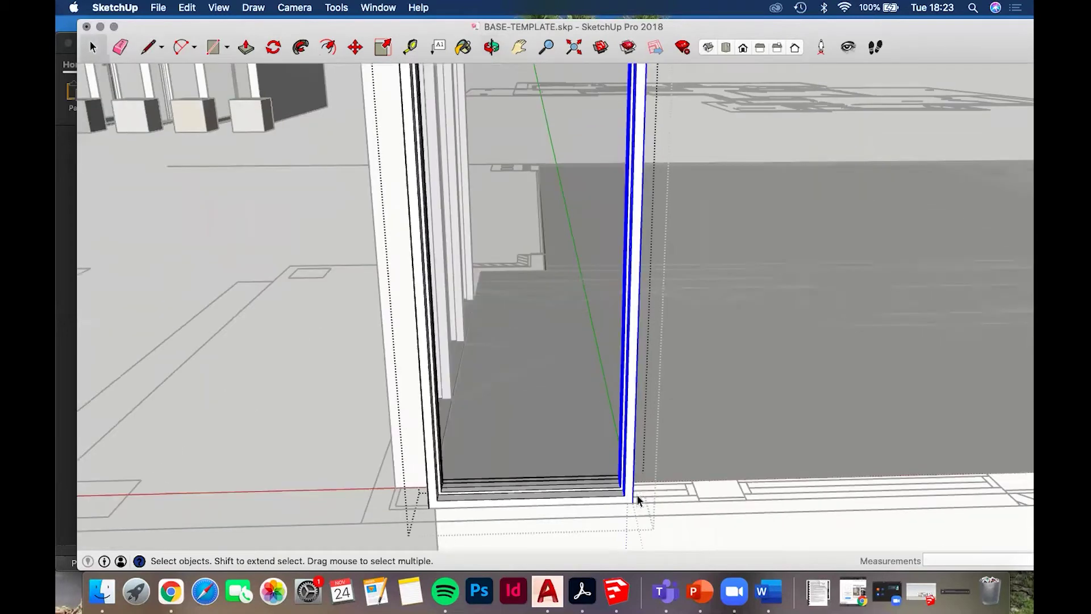
scroll(646, 499, down, 2)
key(m)
click(657, 505)
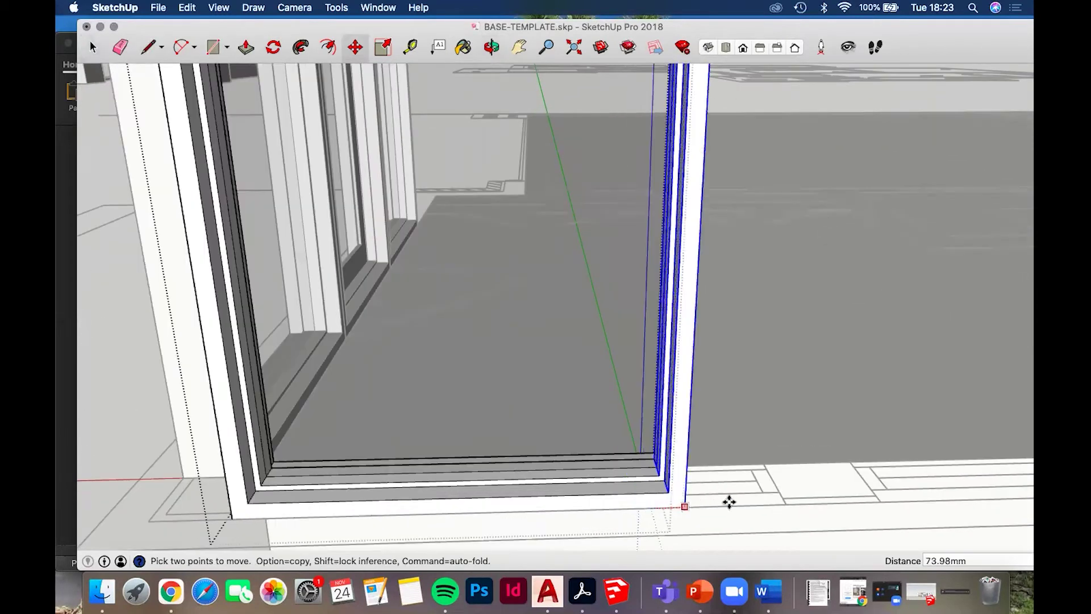
click(787, 504)
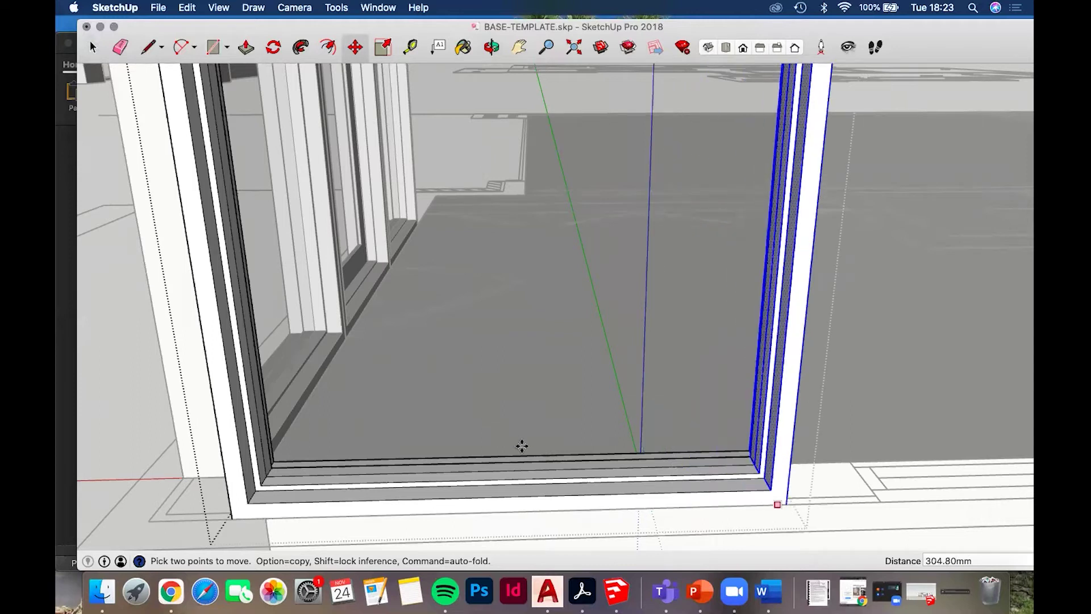
middle_drag(507, 387, 514, 381)
scroll(563, 448, down, 5)
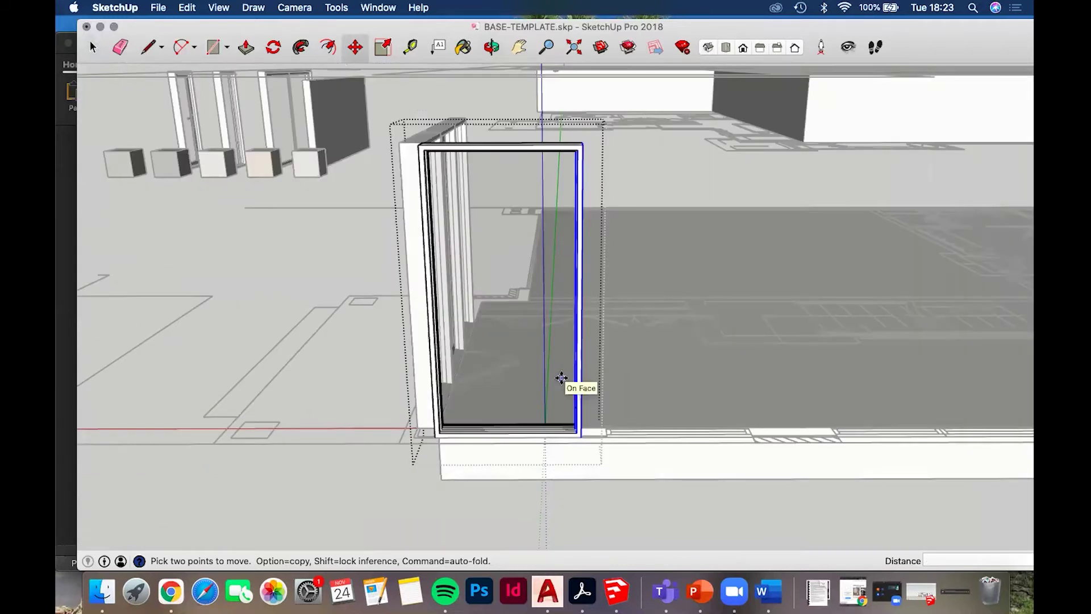
drag(561, 378, 503, 315)
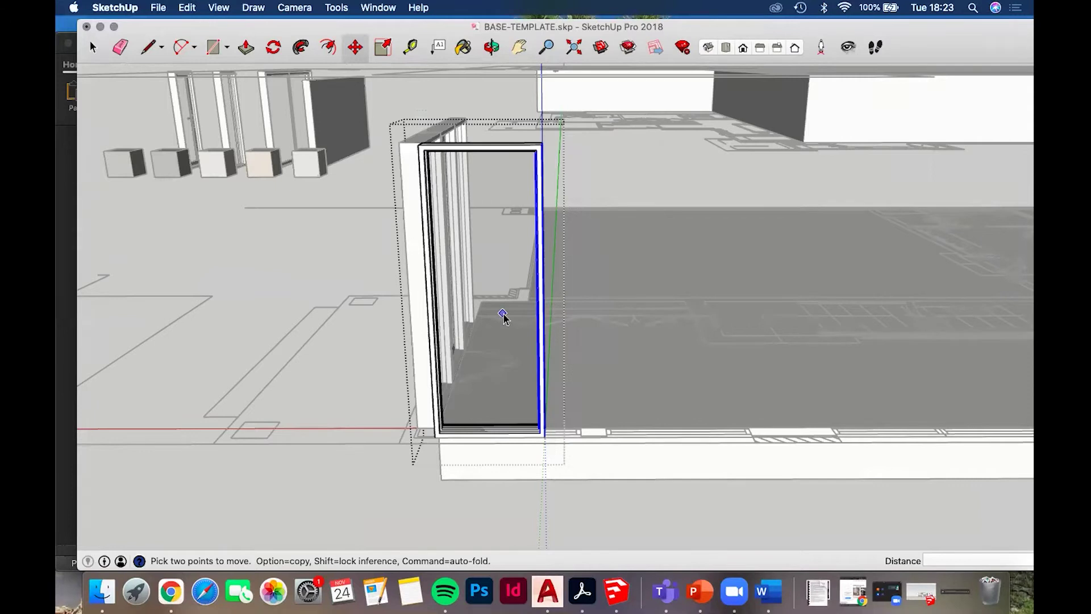
Try to stretch the frame from the outer edge of its far jamb, and undo the distorted move
key(space)
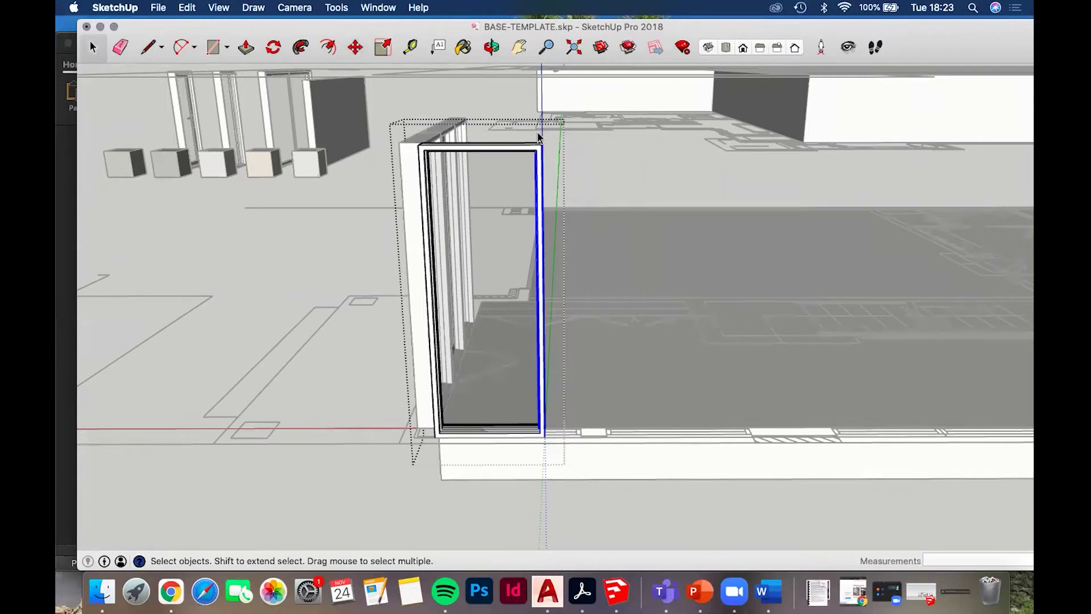
click(557, 469)
scroll(543, 446, up, 5)
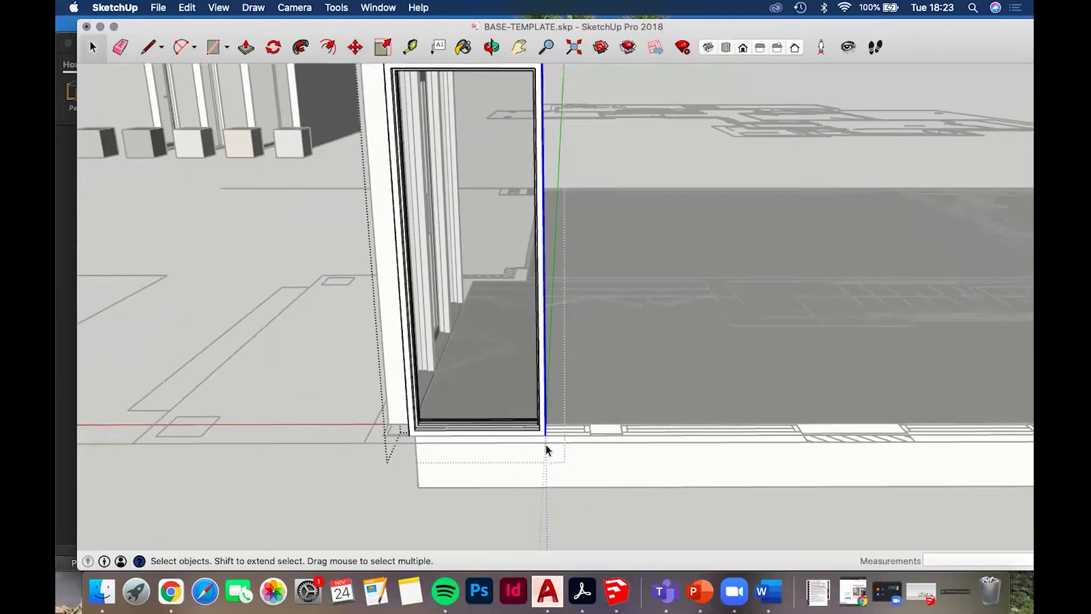
key(m)
click(590, 429)
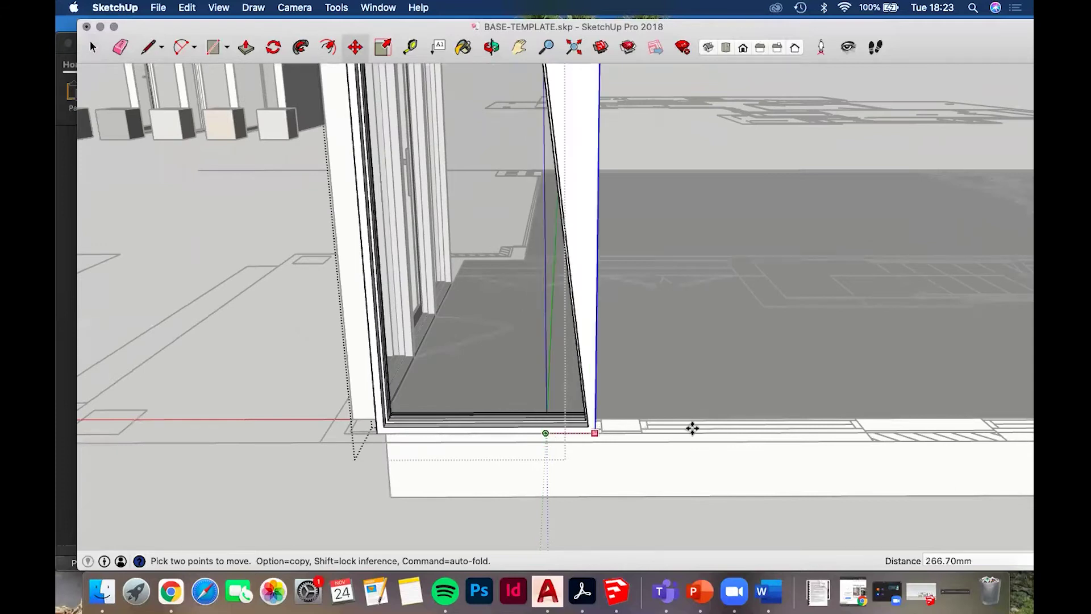
scroll(585, 450, down, 3)
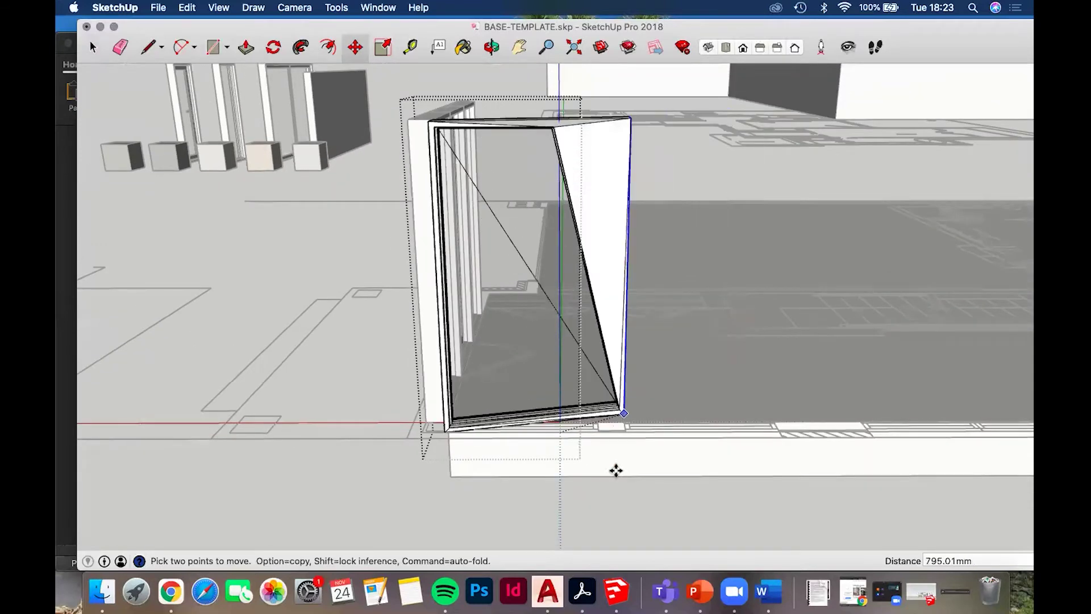
middle_drag(658, 383, 631, 423)
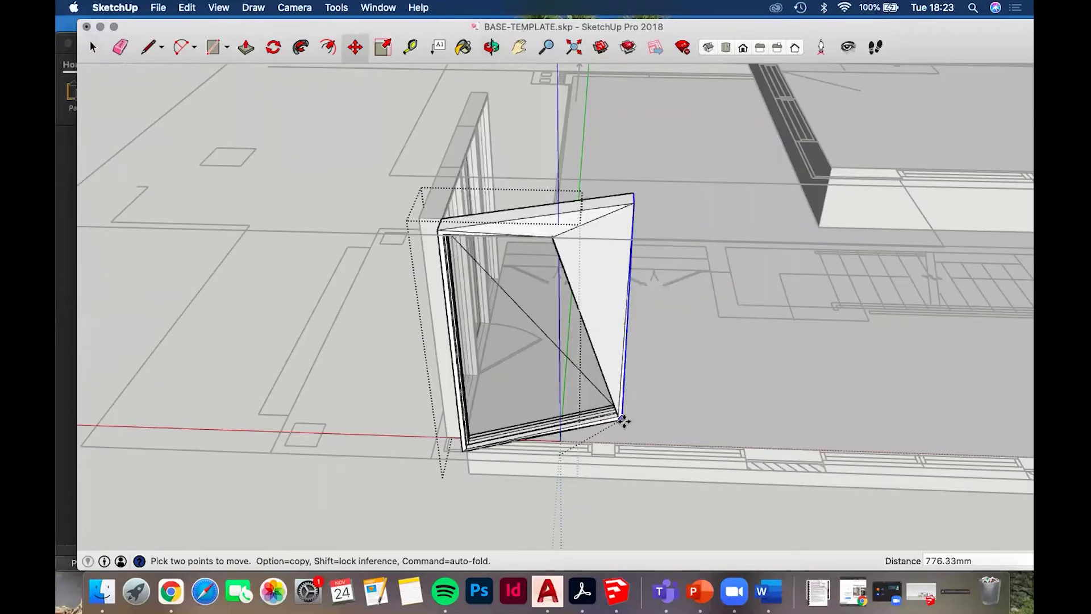
click(602, 451)
key(super+z)
Select the frame's whole far jamb and move it 304.80 mm outward along the slab edge, widening the frame
key(space)
drag(519, 200, 626, 489)
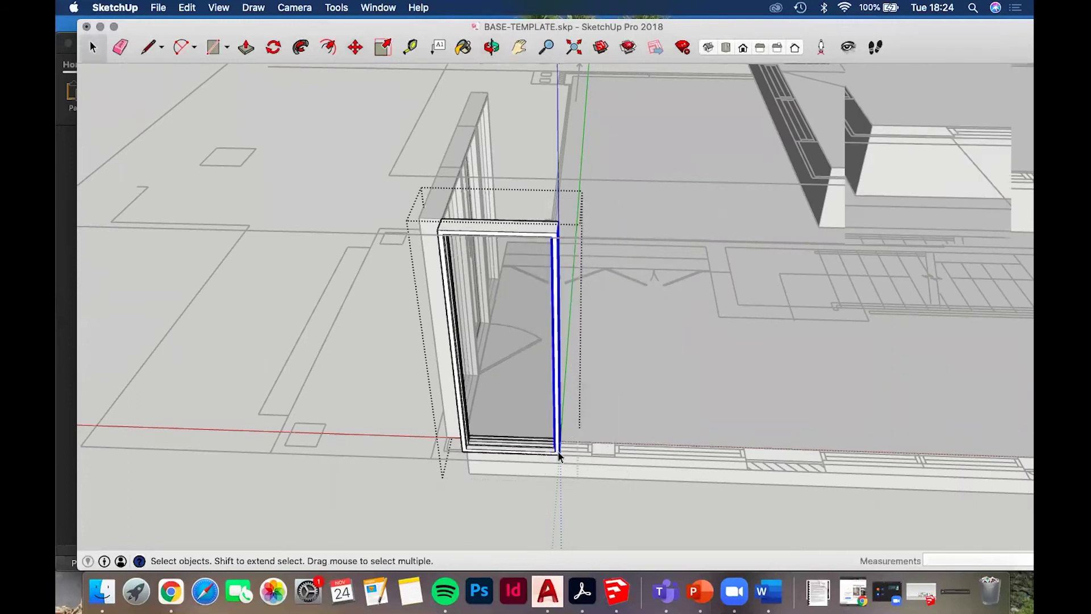
scroll(559, 454, up, 2)
scroll(560, 455, up, 2)
key(m)
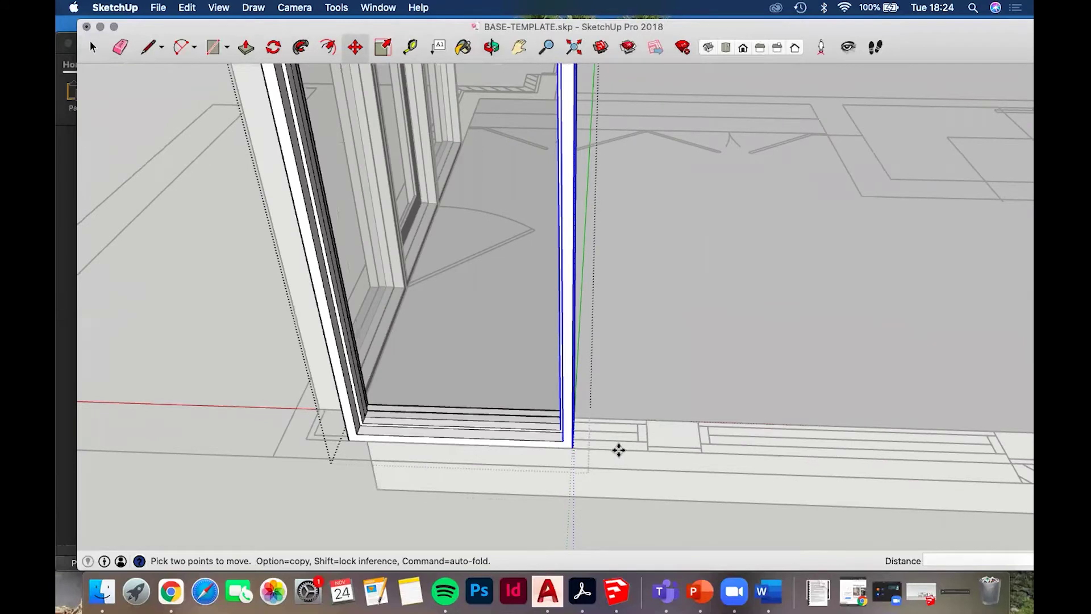
click(569, 446)
scroll(626, 375, down, 5)
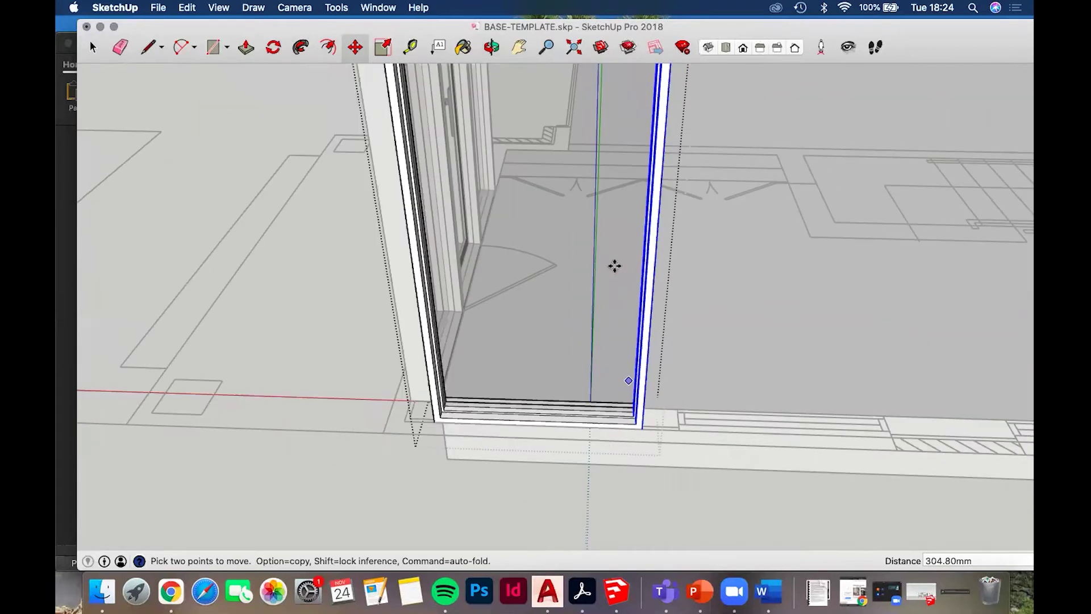
middle_drag(858, 246, 472, 413)
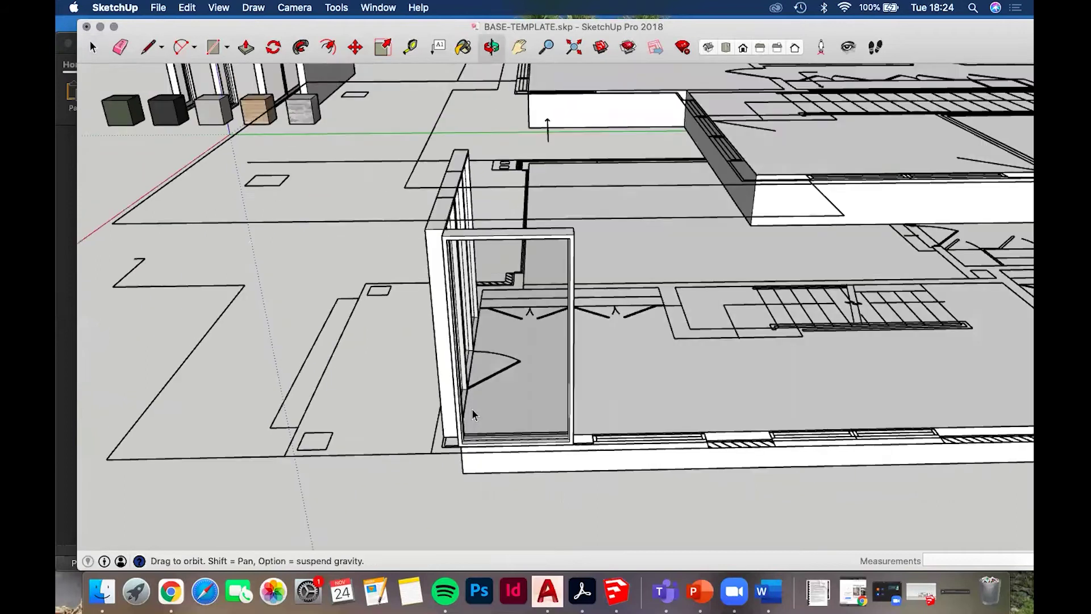
Try to shorten the corner window frame by moving its bottom rail upward inside the component
middle_drag(553, 253, 541, 382)
click(531, 411)
scroll(472, 421, up, 1)
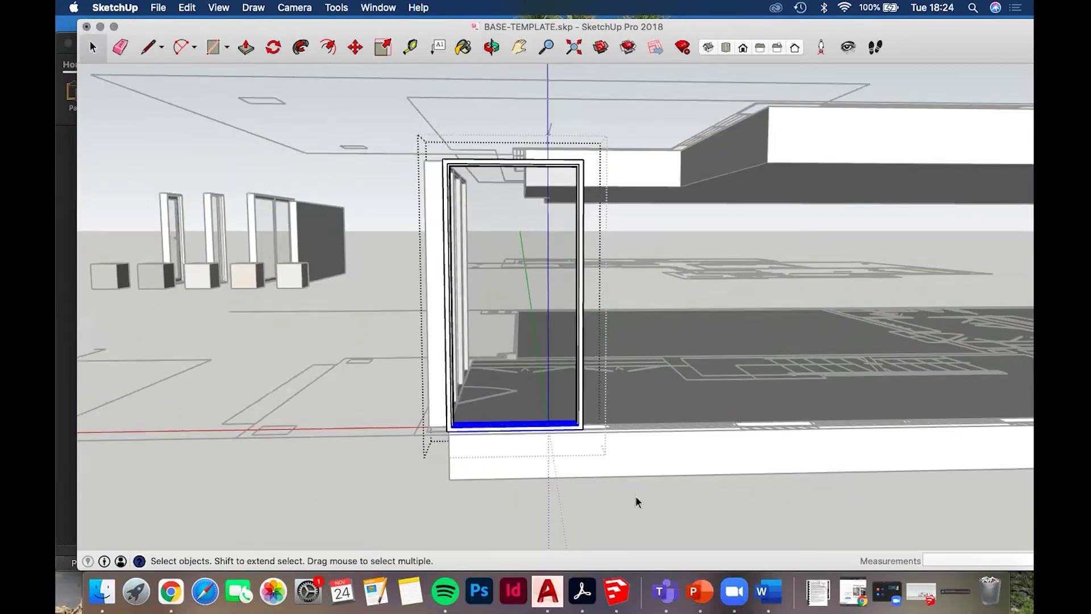
scroll(540, 417, up, 2)
key(m)
click(513, 396)
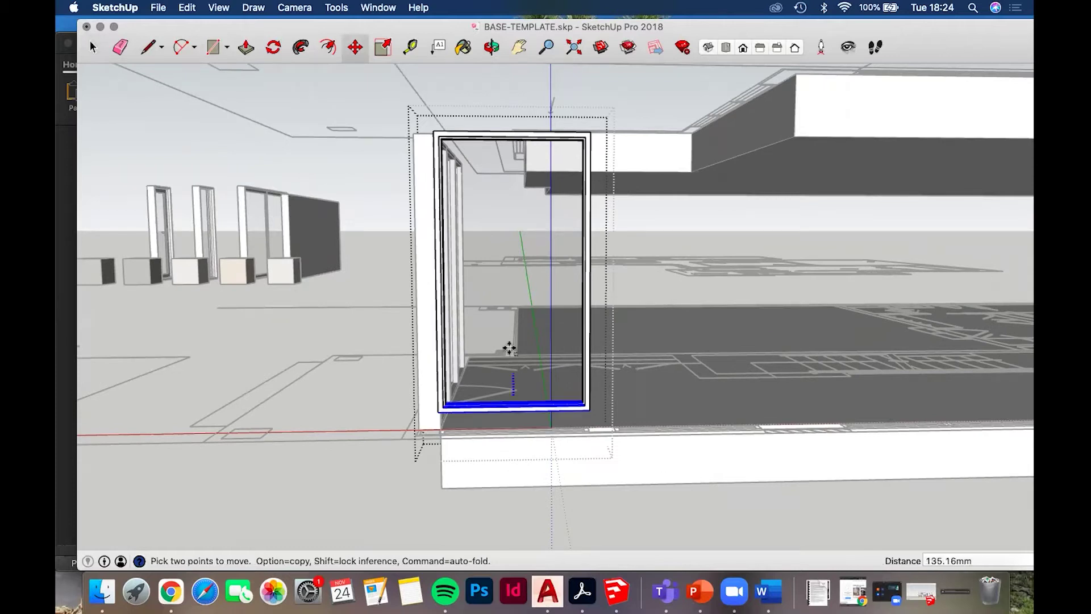
click(509, 282)
key(space)
middle_drag(598, 407, 824, 382)
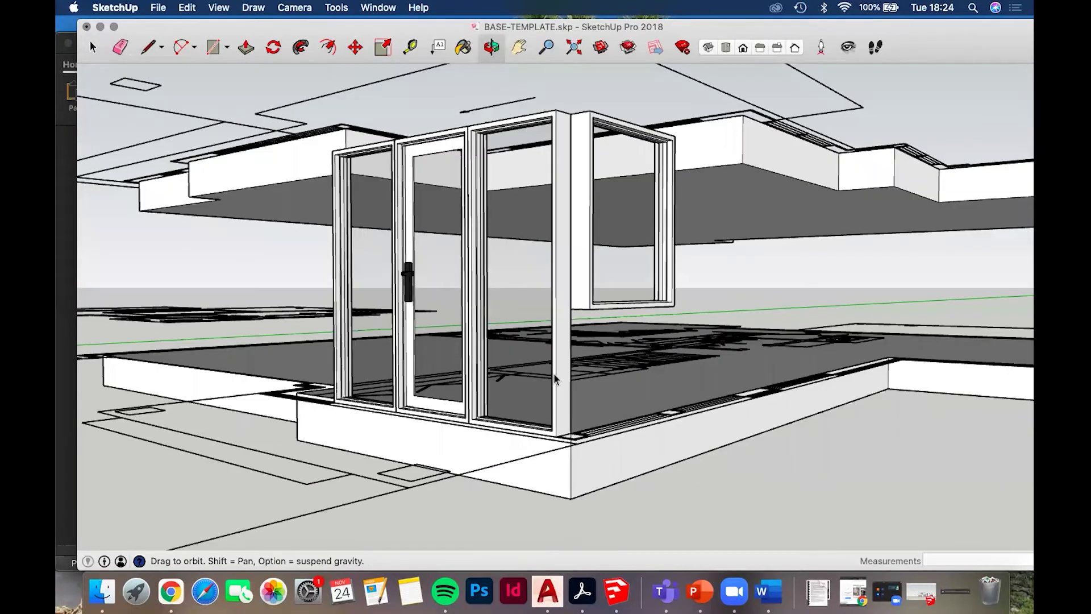
middle_drag(553, 372, 381, 401)
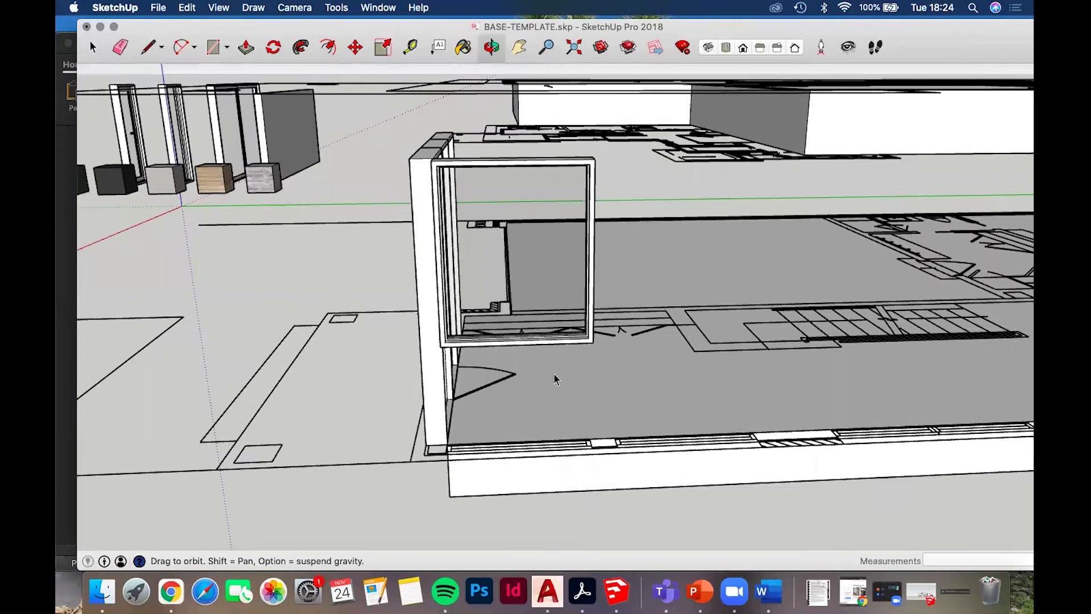
double_click(590, 337)
Copy the widened window frame 1435.10 mm along the slab edge to the next window opening on the plan
middle_drag(748, 300, 400, 363)
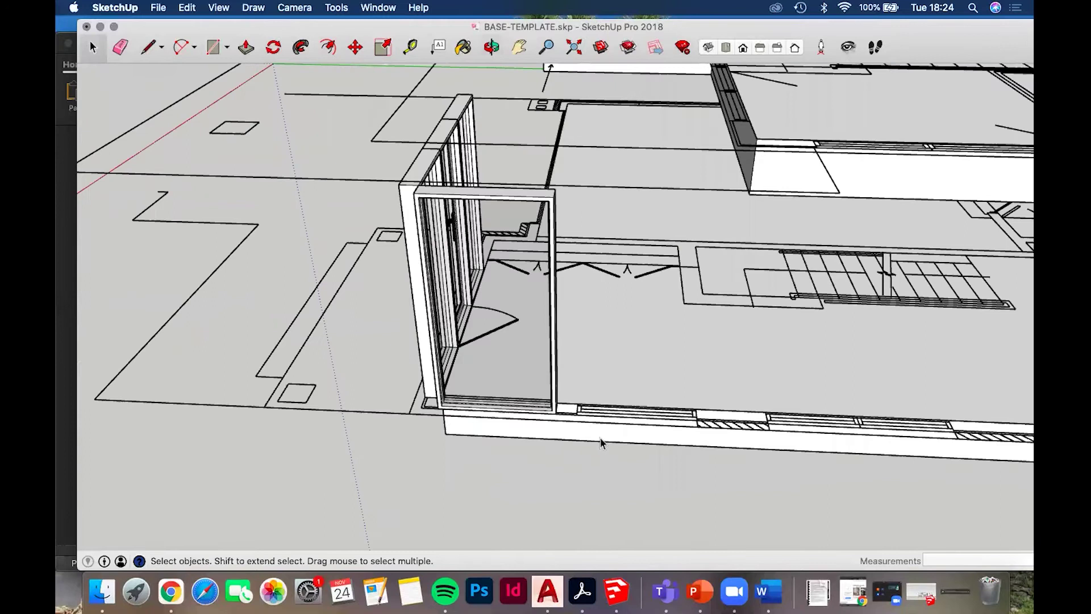
scroll(601, 442, up, 5)
click(601, 441)
key(m)
scroll(600, 441, down, 2)
key(m)
click(534, 470)
key(alt)
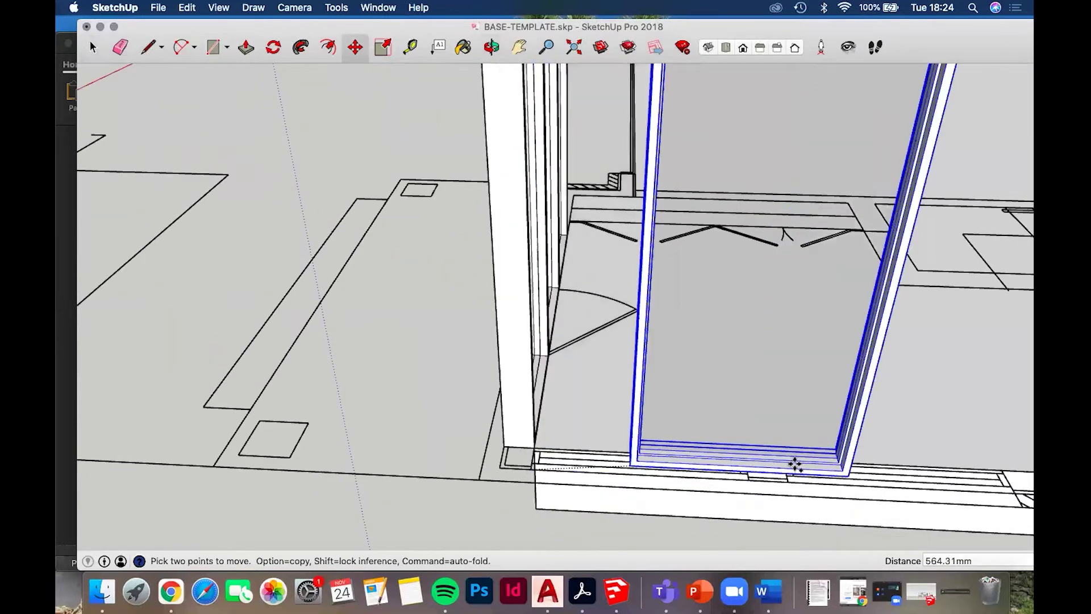
click(790, 482)
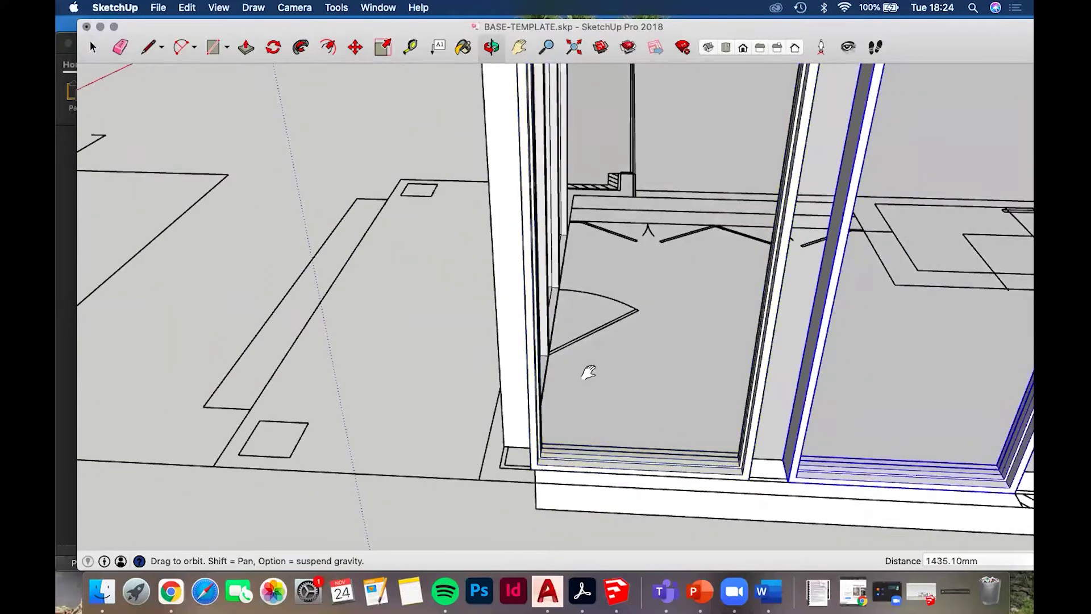
Copy the second frame to the third window opening, past the hatched wall section, and align it with the slab edge
middle_drag(356, 297, 339, 330)
click(340, 330)
key(alt)
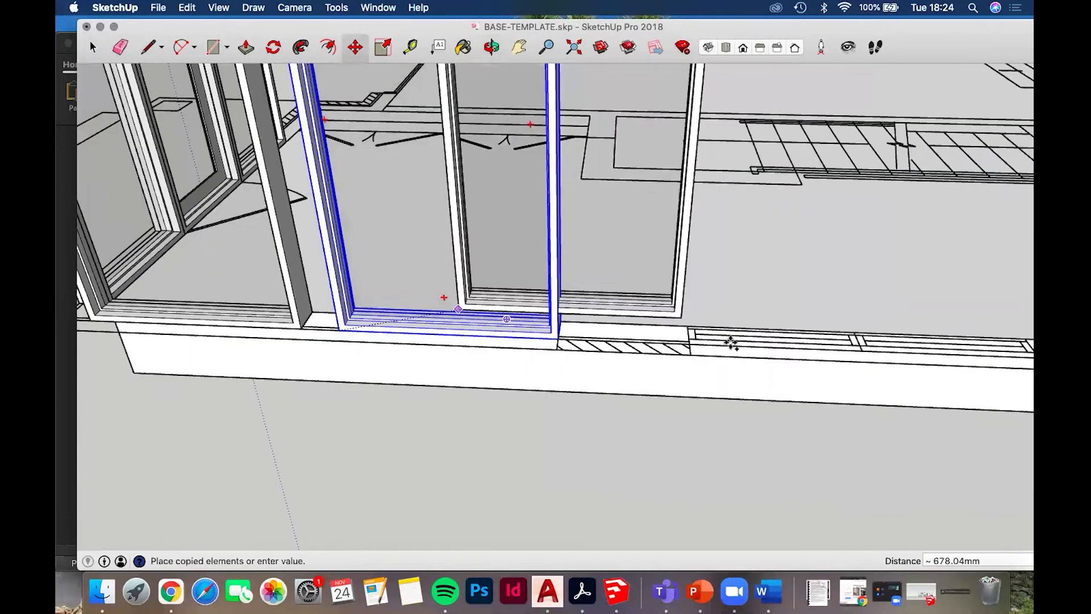
click(699, 357)
middle_drag(699, 358, 694, 323)
scroll(694, 324, up, 4)
click(701, 347)
click(694, 319)
Open the third frame for editing and narrow it by moving its whole far jamb 304.80 mm inward along the slab edge
shift+middle_drag(976, 292, 664, 318)
scroll(717, 254, down, 2)
middle_drag(718, 250, 634, 235)
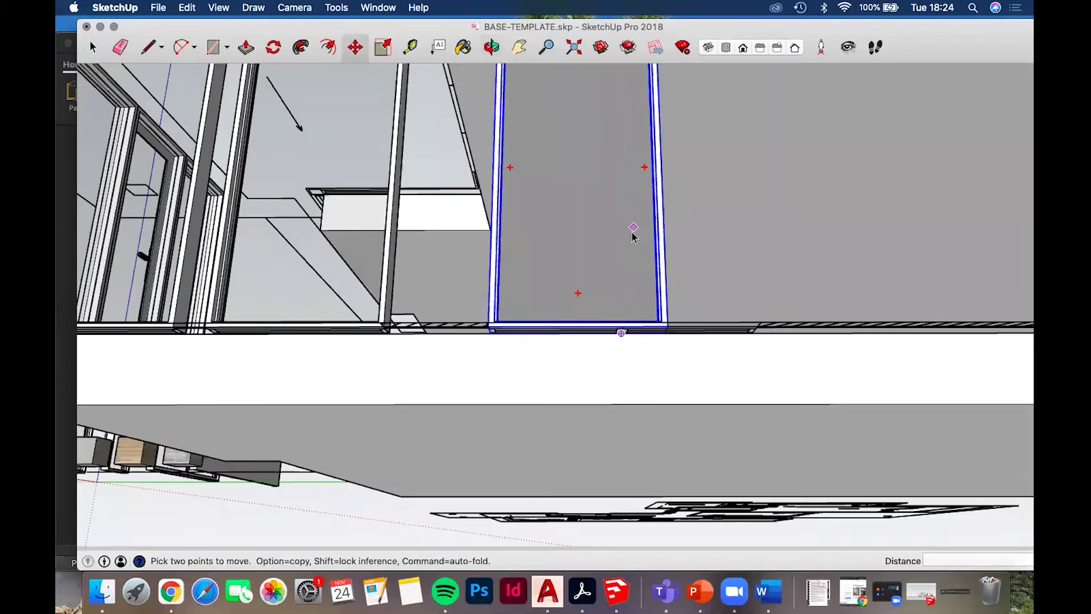
scroll(631, 227, down, 1)
key(space)
double_click(640, 123)
drag(604, 68, 714, 430)
scroll(648, 349, up, 5)
middle_drag(648, 315, 648, 316)
key(m)
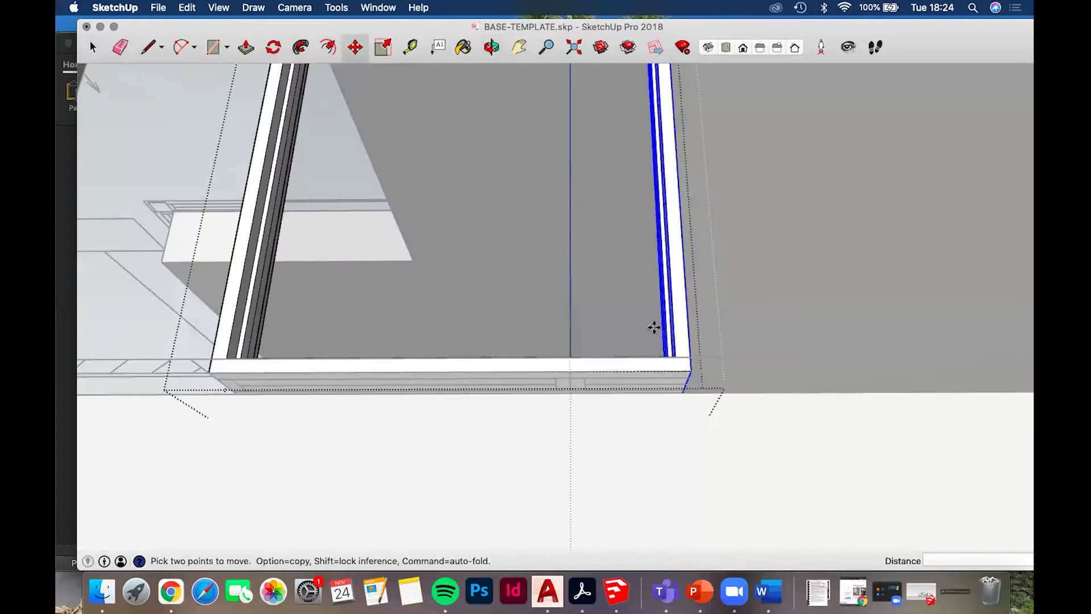
click(692, 367)
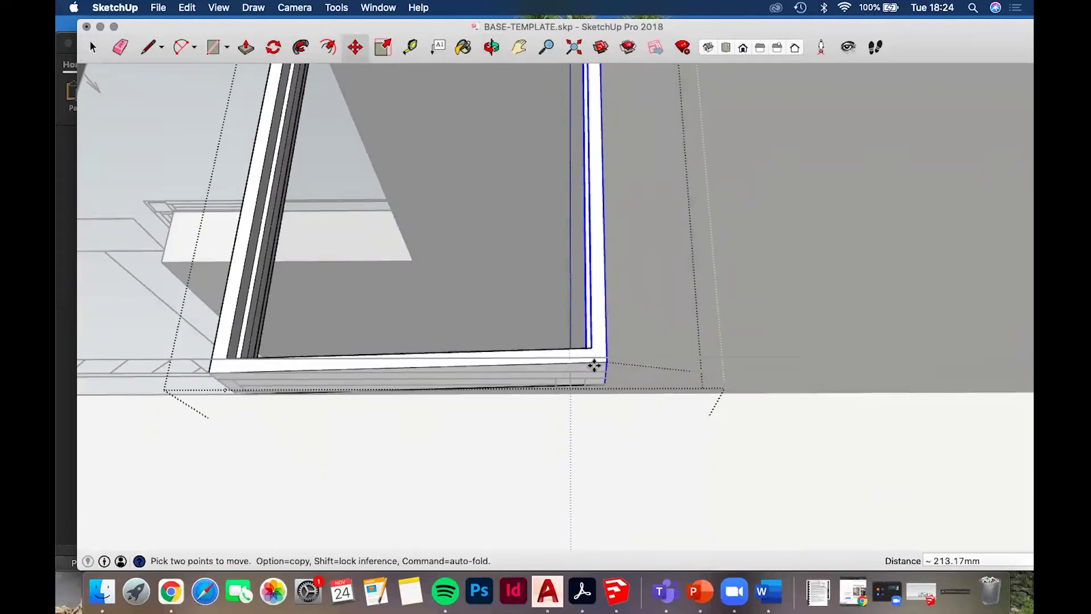
scroll(568, 370, down, 2)
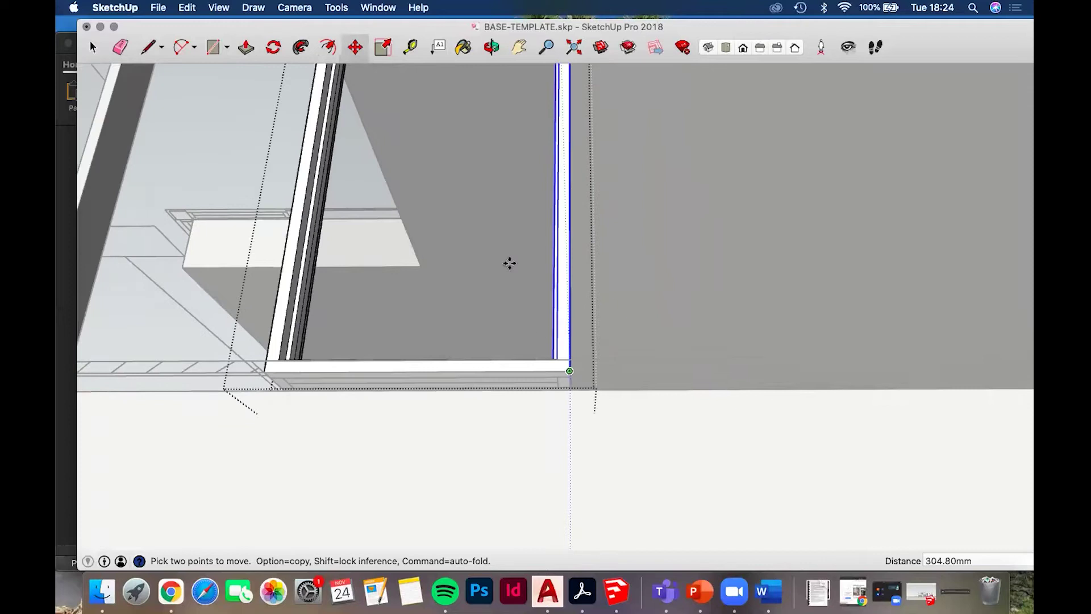
middle_drag(548, 304, 504, 265)
scroll(529, 268, down, 2)
key(Escape)
Copy the narrowed frame 914.40 mm along the slab edge so the two frames sit side by side
key(space)
click(390, 331)
scroll(392, 334, up, 3)
key(m)
click(364, 329)
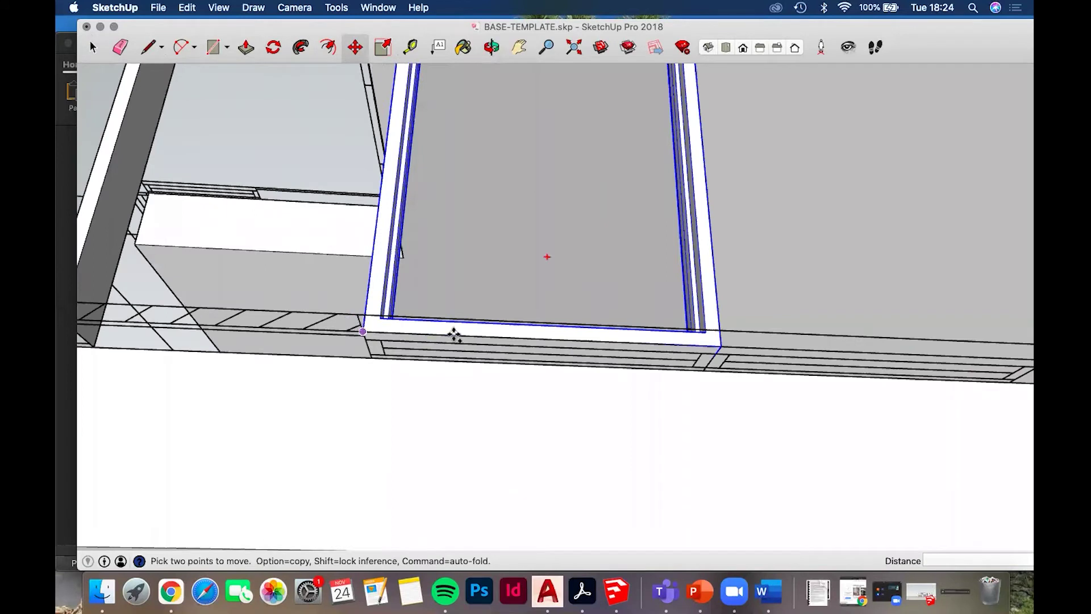
key(alt)
click(721, 347)
scroll(665, 190, down, 3)
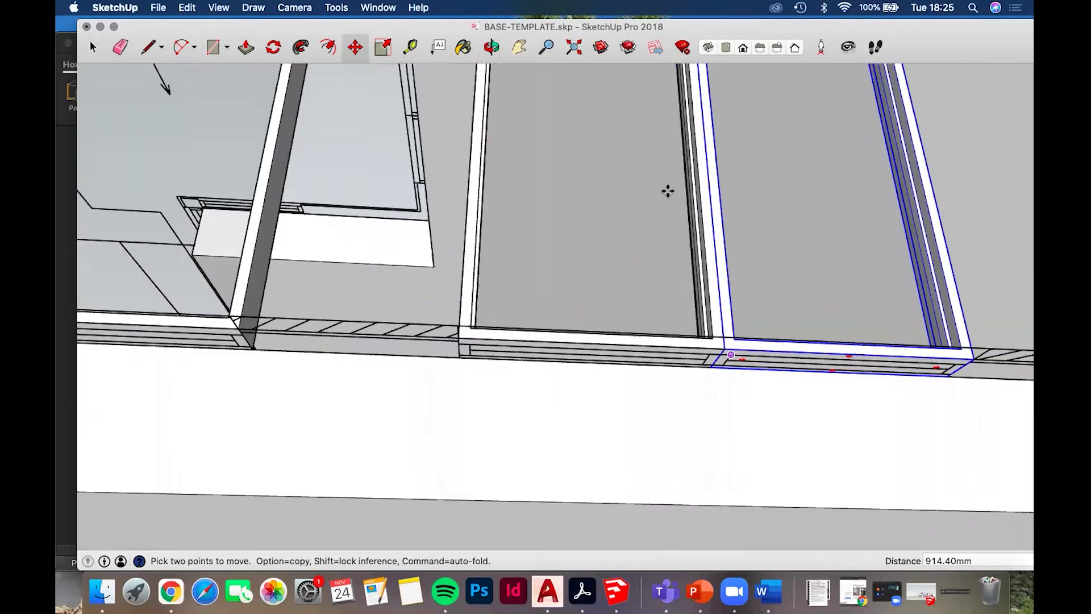
scroll(802, 360, down, 3)
middle_drag(807, 309, 578, 265)
Examine the door and window frames placed around the slab corner from several angles
mouse_move(665, 245)
middle_down()
mouse_move(651, 301)
mouse_move(629, 296)
middle_up()
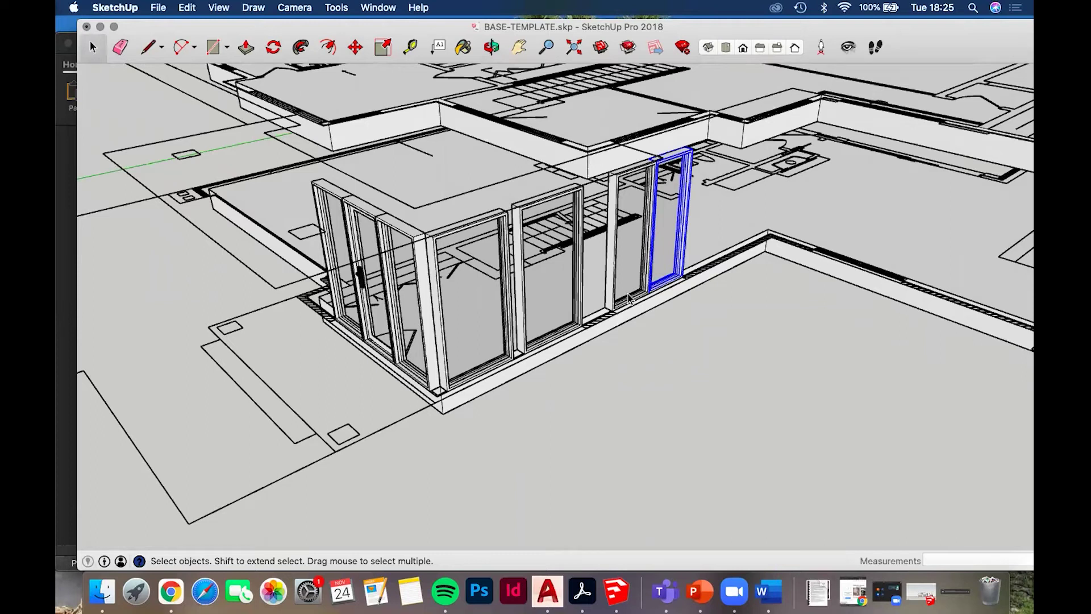
middle_drag(629, 152, 551, 180)
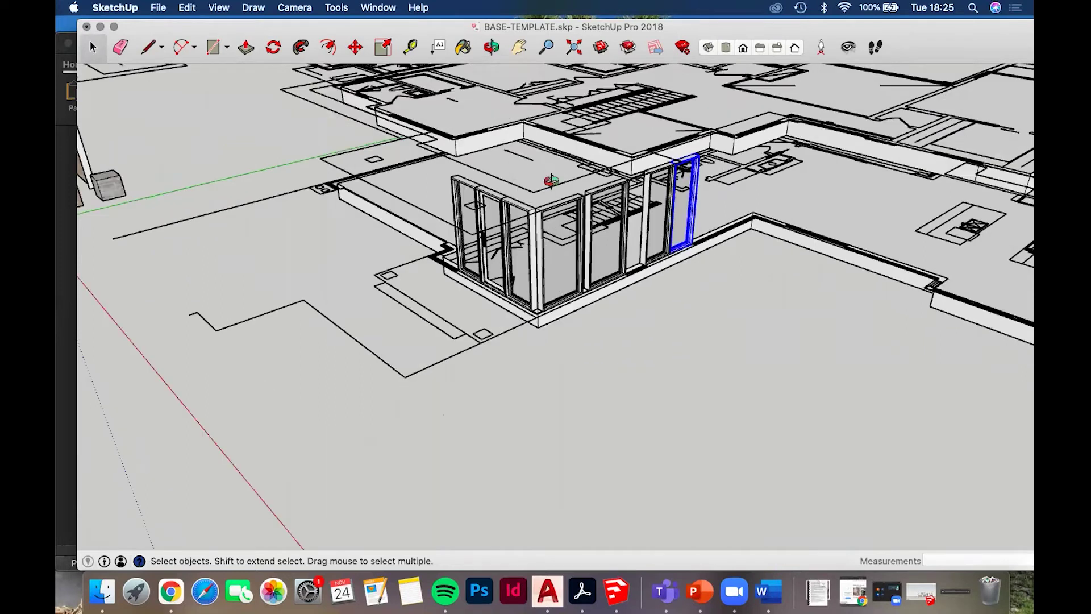
middle_drag(693, 137, 657, 205)
middle_drag(670, 104, 521, 133)
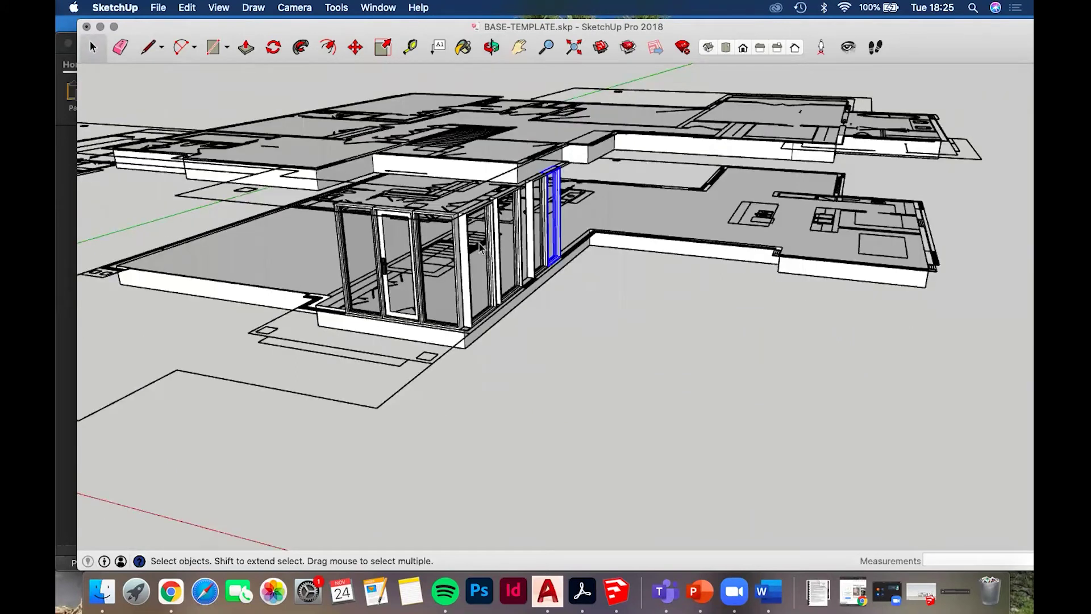
scroll(398, 269, up, 2)
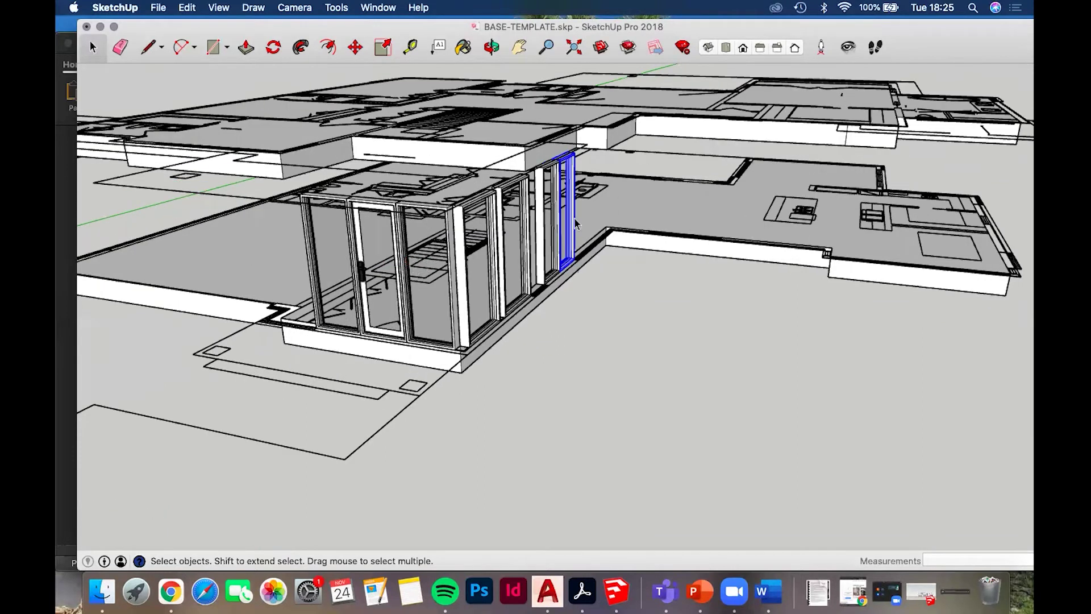
scroll(482, 248, up, 3)
middle_drag(482, 247, 520, 233)
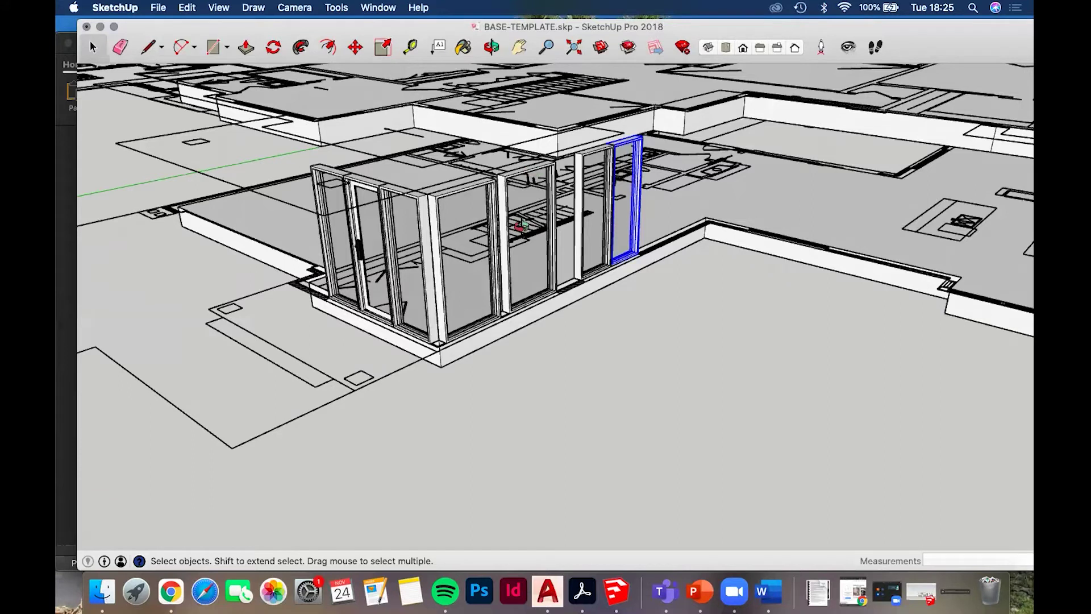
middle_drag(632, 263, 631, 298)
middle_drag(517, 213, 227, 5)
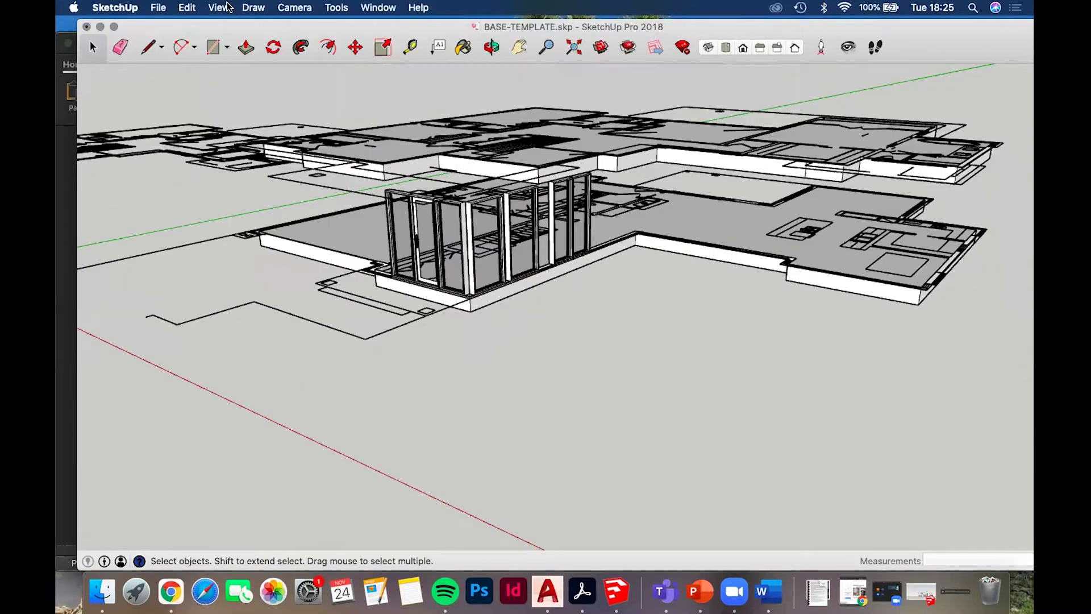
Turn on hidden geometry and unhide the exterior walls group
click(220, 7)
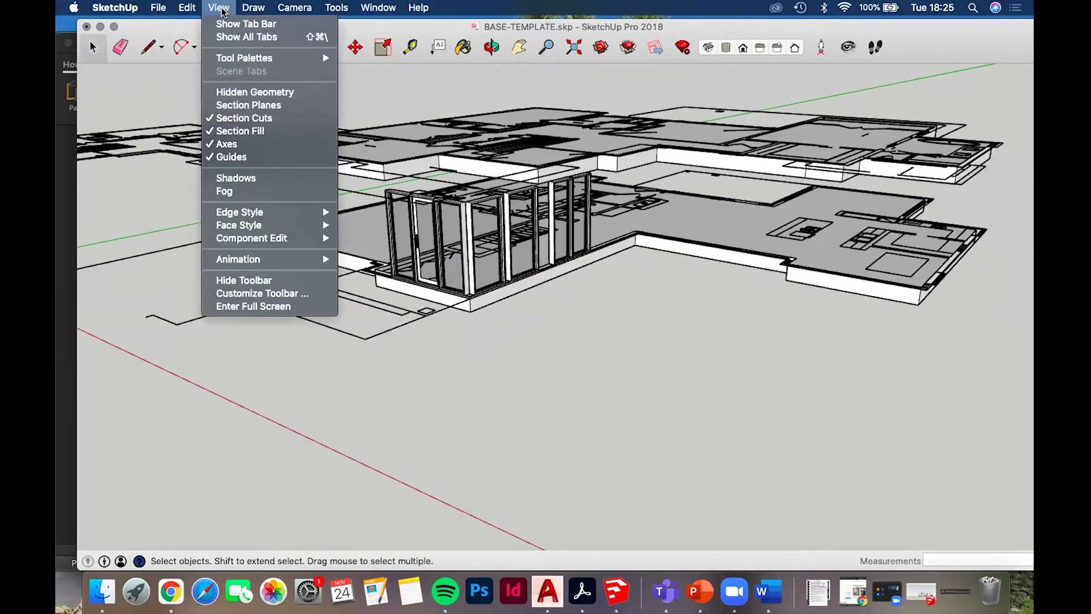
click(258, 94)
right_click(443, 103)
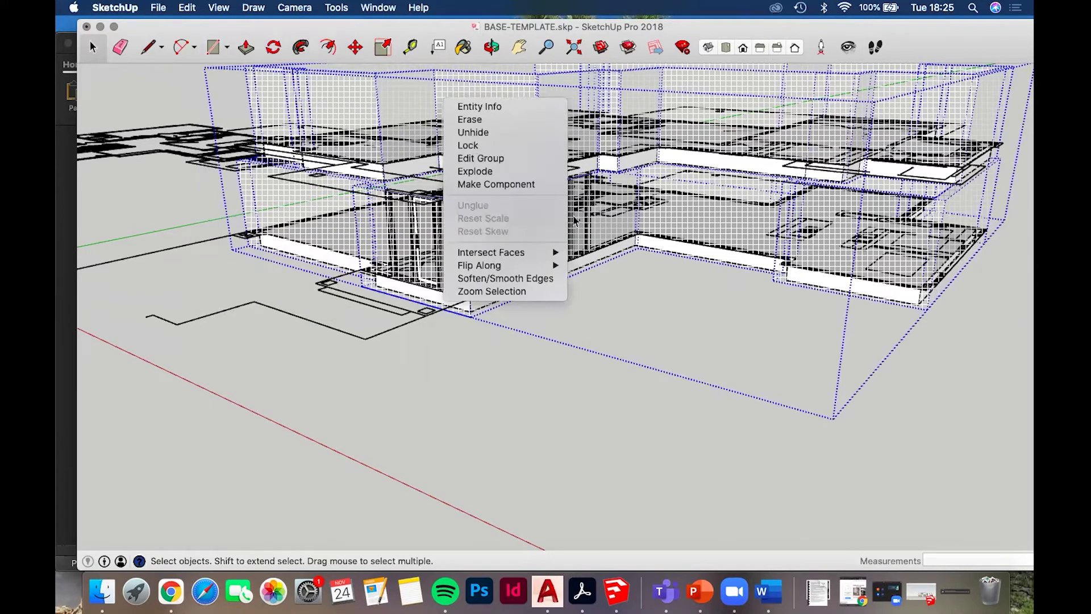
click(473, 132)
Inside the walls group, push the ground-floor wall's outer face flush with the window frames, and exit the group
middle_drag(549, 358, 453, 309)
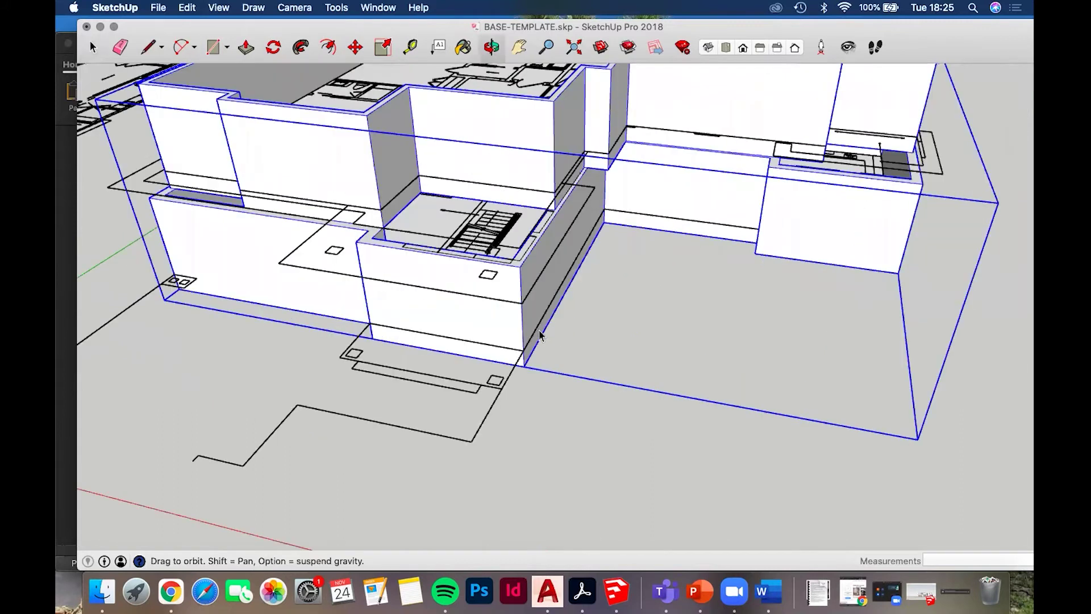
scroll(466, 310, up, 3)
scroll(822, 304, up, 5)
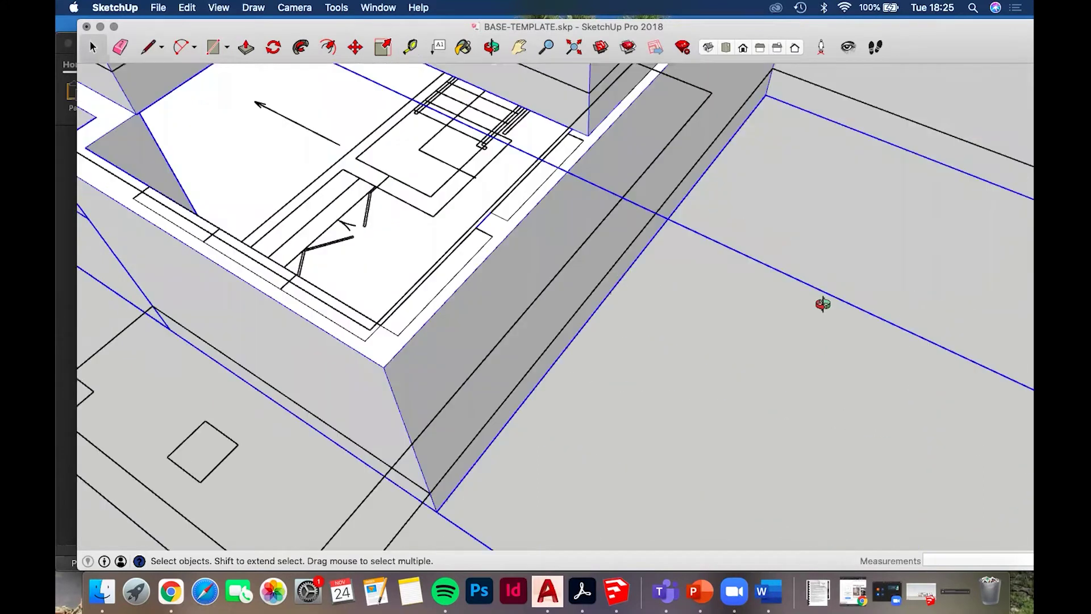
middle_drag(865, 324, 472, 328)
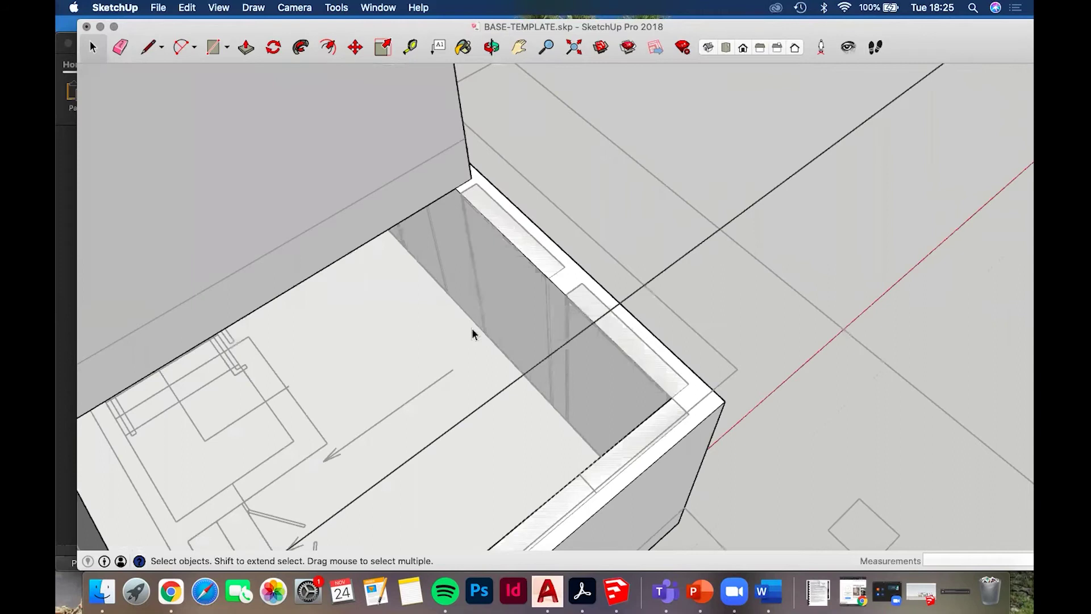
scroll(474, 318, up, 5)
key(p)
drag(476, 303, 459, 268)
key(space)
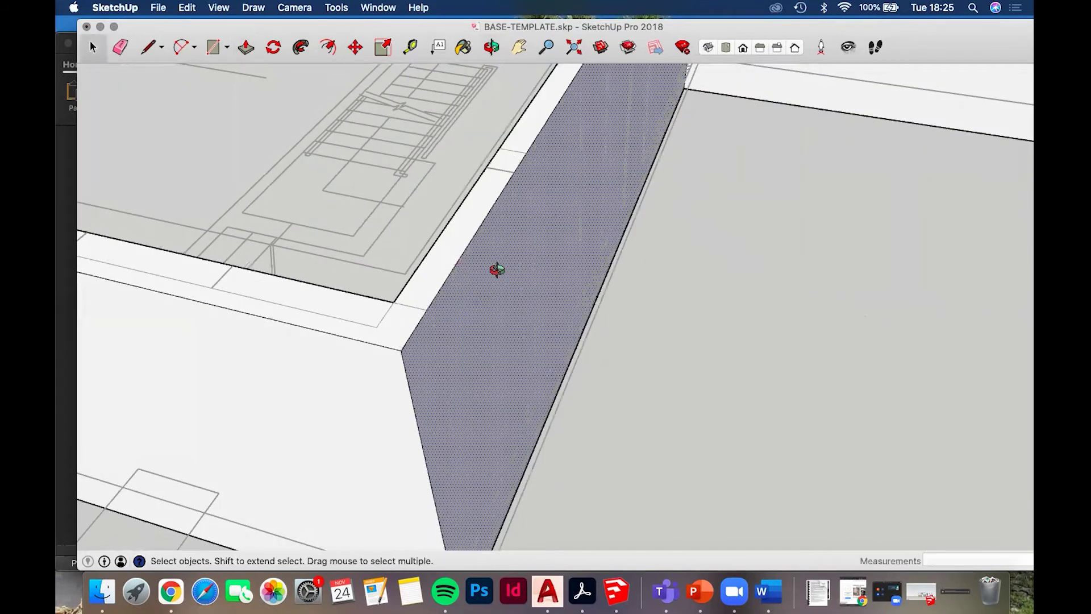
click(339, 243)
Try to draw a rectangle on the wall's outer face from outside the group, and undo it
middle_drag(339, 244, 470, 239)
scroll(439, 173, up, 3)
scroll(407, 217, down, 3)
middle_drag(618, 243, 571, 307)
scroll(390, 206, up, 3)
scroll(571, 312, down, 5)
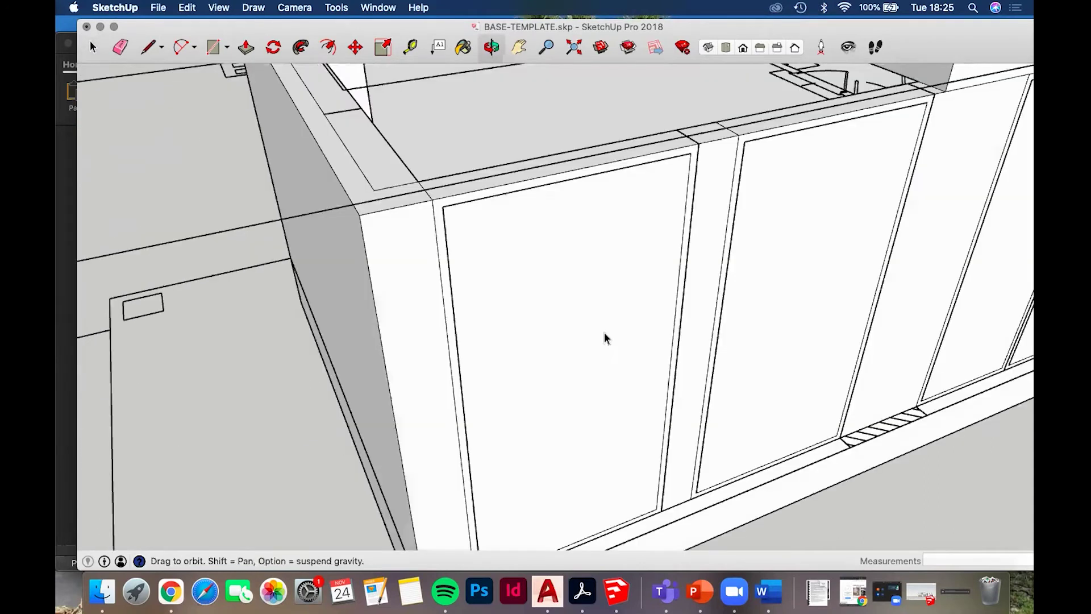
middle_drag(626, 397, 410, 276)
mouse_move(558, 305)
middle_down()
mouse_move(514, 296)
mouse_move(524, 396)
middle_up()
key(r)
key(r)
scroll(523, 452, up, 5)
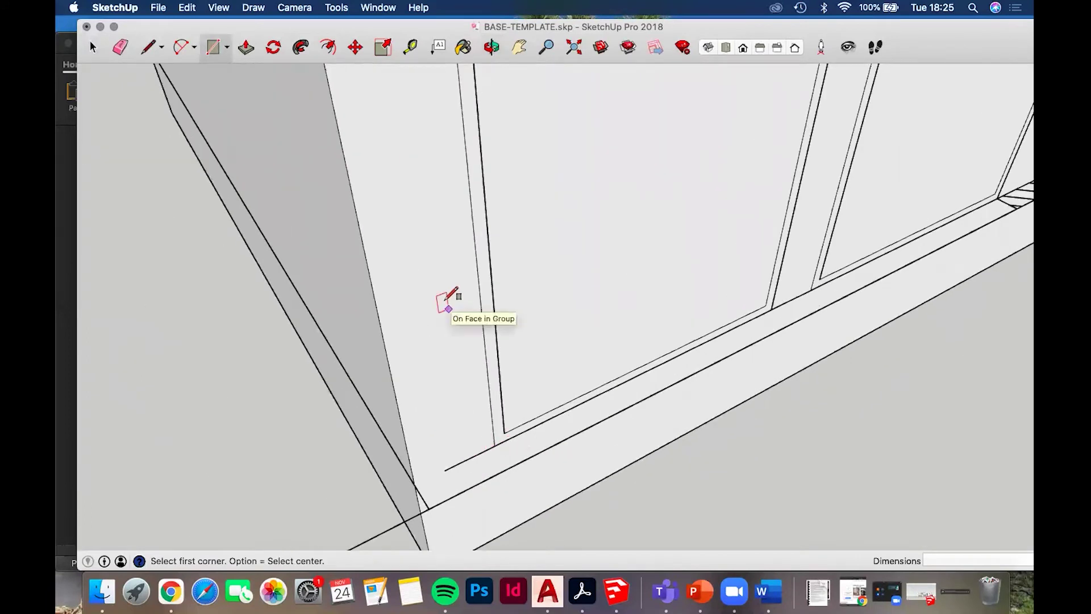
scroll(435, 221, down, 1)
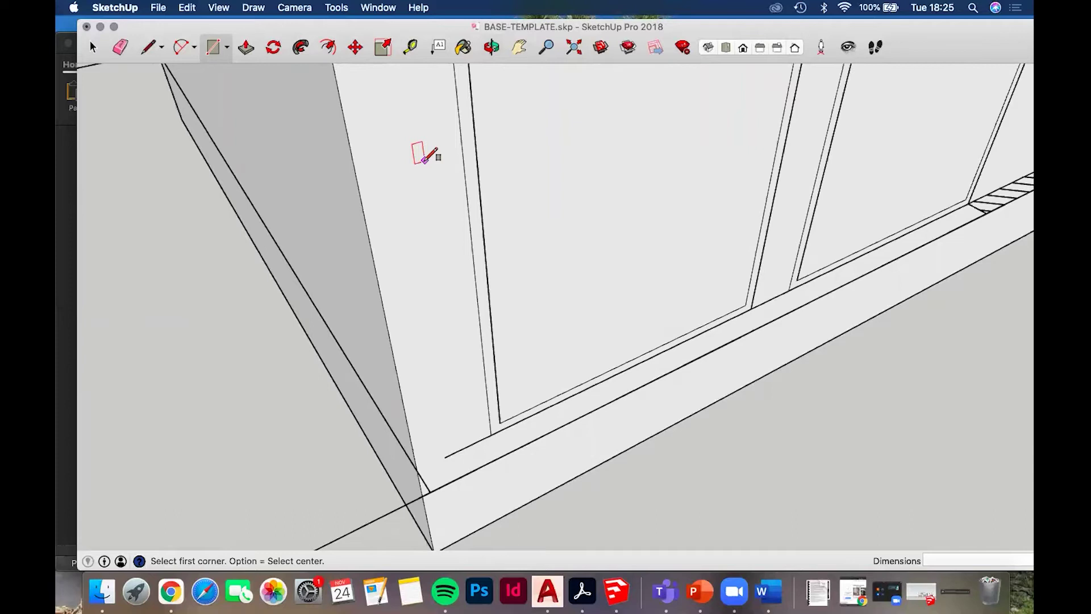
click(427, 130)
scroll(426, 130, down, 2)
click(584, 213)
middle_drag(606, 171, 654, 212)
scroll(653, 212, down, 1)
key(super+z)
Open the exterior walls group for editing with the rest of the model hidden, and focus on the corner wall
shift+middle_drag(462, 286, 534, 250)
scroll(535, 250, down, 3)
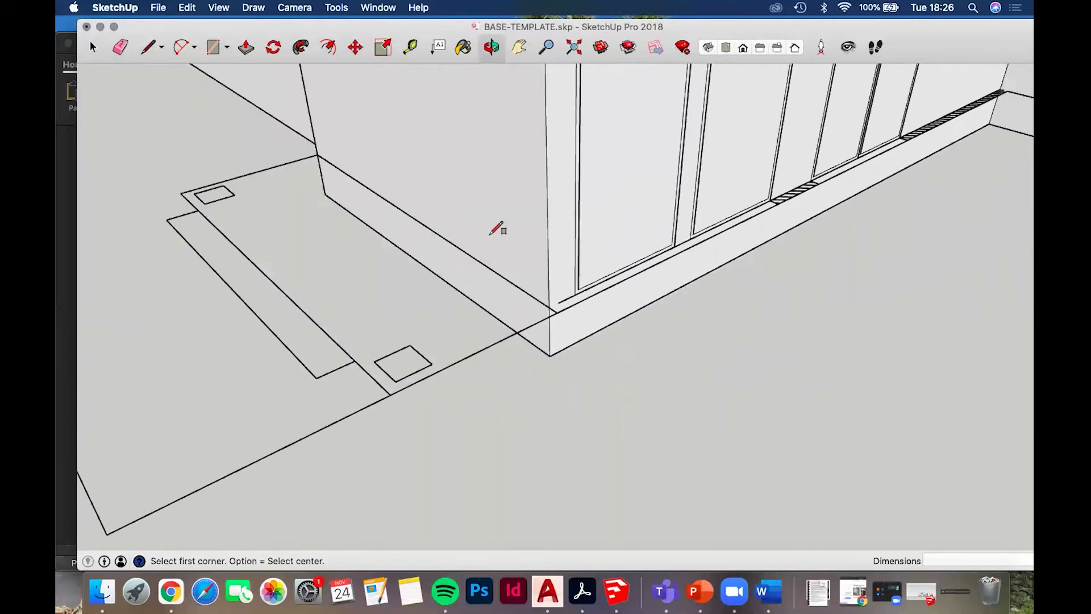
shift+middle_drag(630, 121, 465, 208)
key(space)
click(487, 330)
middle_drag(568, 288, 504, 313)
scroll(482, 299, down, 10)
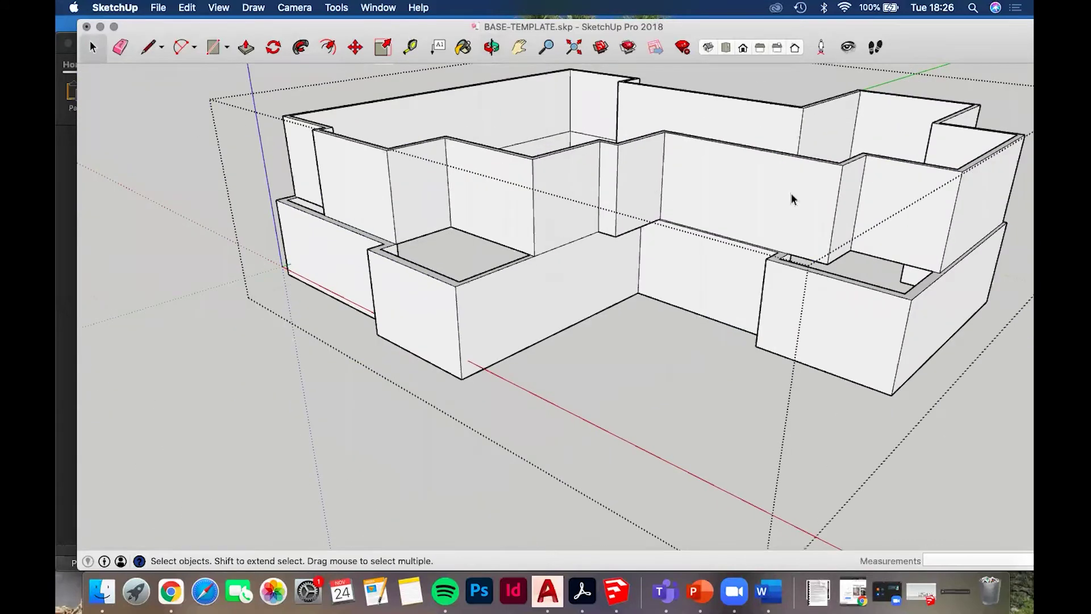
click(643, 185)
middle_drag(569, 287, 543, 268)
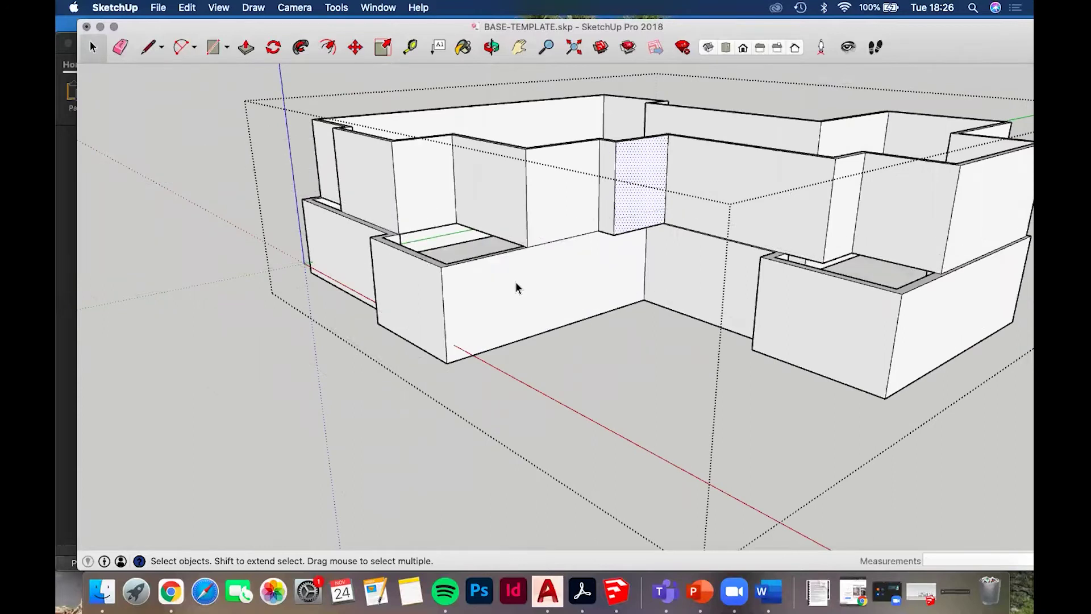
scroll(509, 282, up, 3)
middle_drag(509, 282, 430, 333)
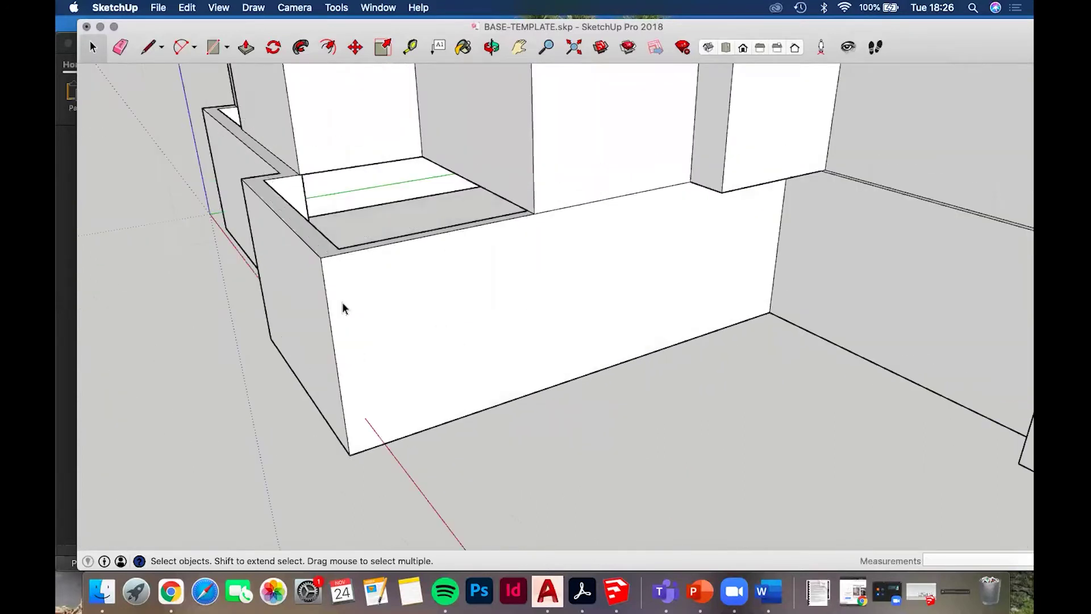
Show the rest of the model and trace a 1219.20 mm wide rectangle over the corner window frame's outline on the wall
scroll(342, 301, up, 2)
middle_drag(367, 300, 387, 380)
scroll(362, 301, up, 2)
key(r)
click(387, 451)
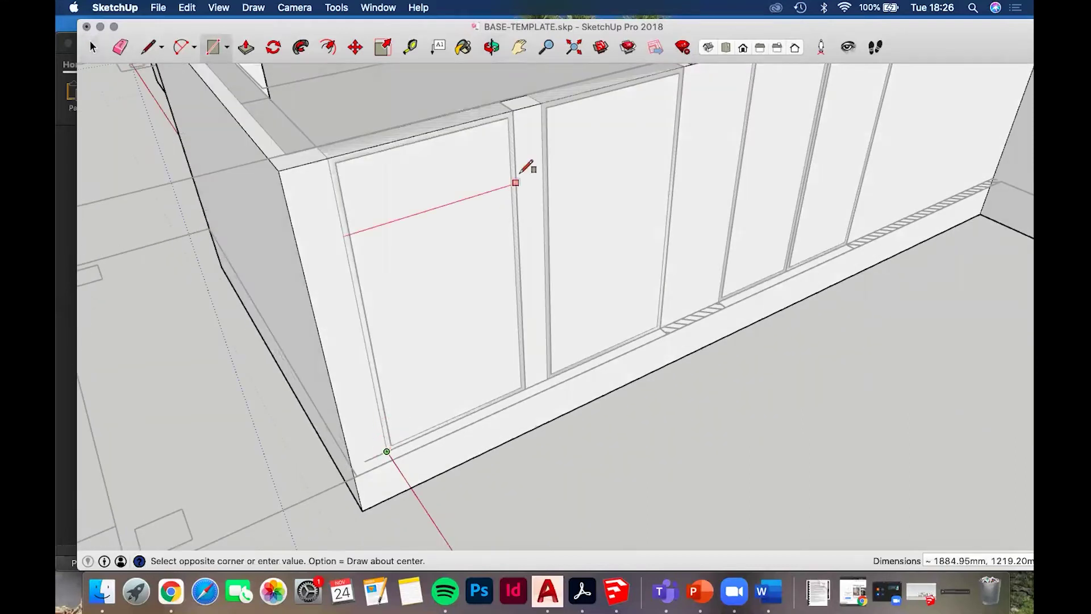
click(512, 111)
Push the traced rectangle through the wall thickness to cut the corner window's opening
middle_drag(585, 183, 541, 251)
key(p)
click(506, 231)
click(530, 229)
Trace a rectangle over the outline of the second window frame, next to the cut corner window, on the exterior wall
middle_drag(575, 170, 616, 412)
scroll(580, 438, up, 5)
key(r)
scroll(572, 434, up, 3)
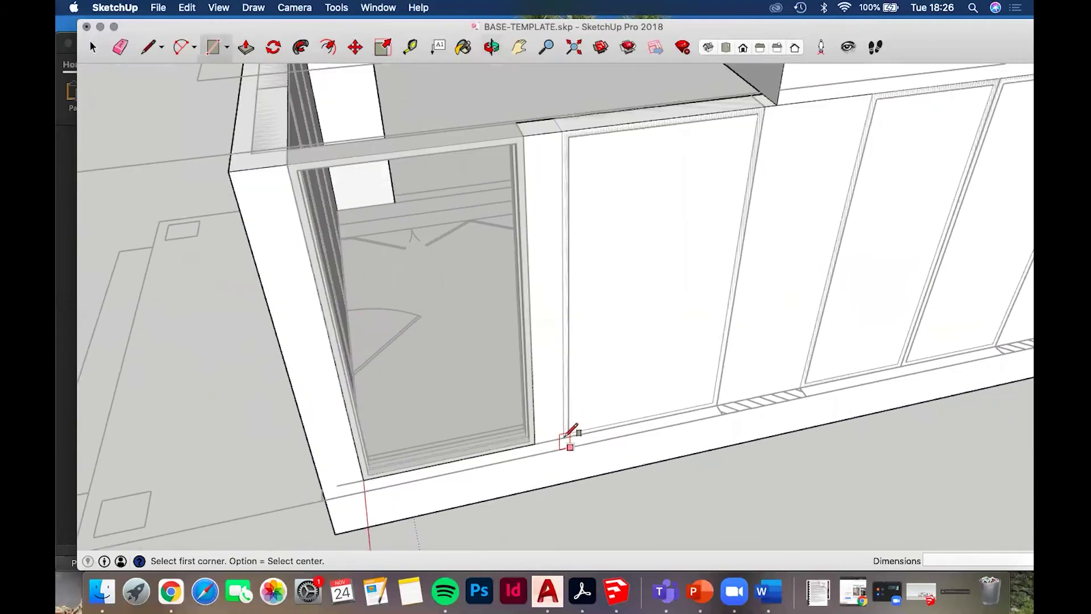
click(566, 435)
middle_drag(708, 186, 670, 200)
click(666, 212)
Push the traced rectangle through the wall thickness to cut the second window's opening
key(space)
key(p)
click(634, 234)
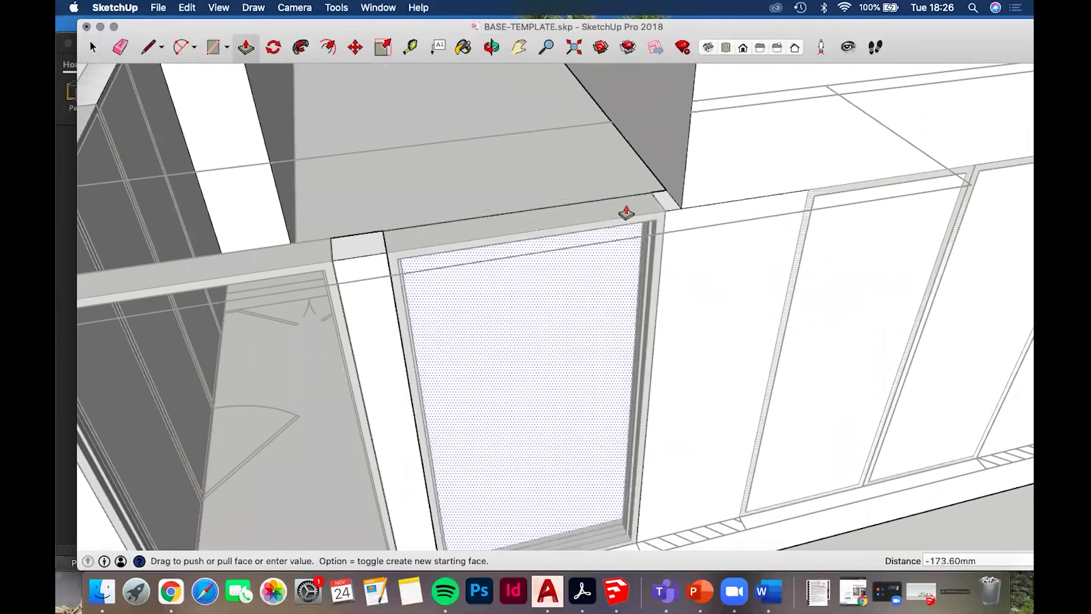
click(629, 206)
scroll(717, 224, down, 3)
middle_drag(728, 287, 606, 271)
key(space)
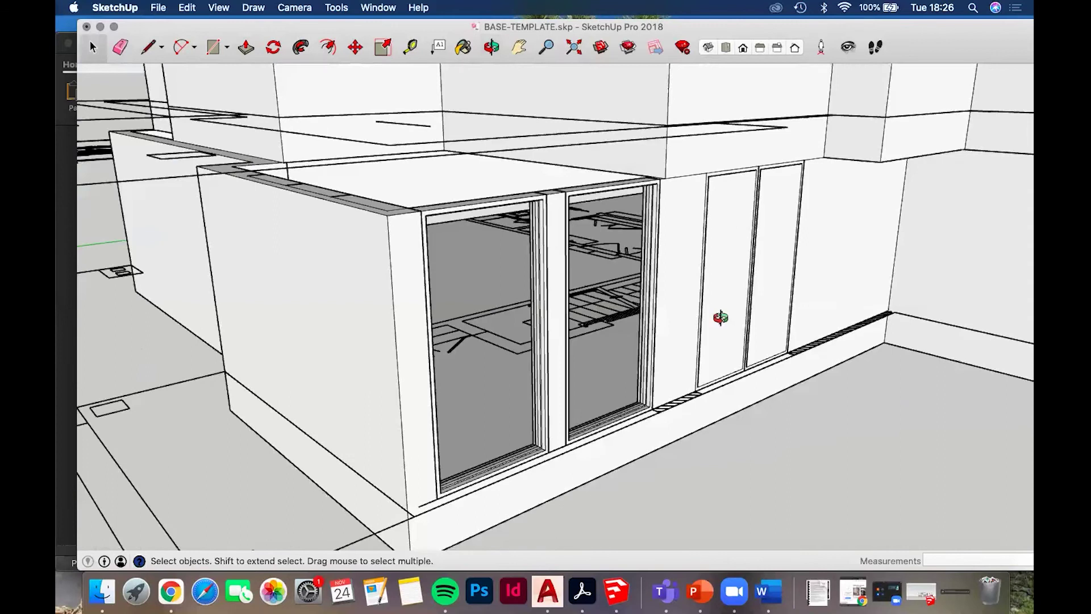
middle_drag(476, 398, 435, 309)
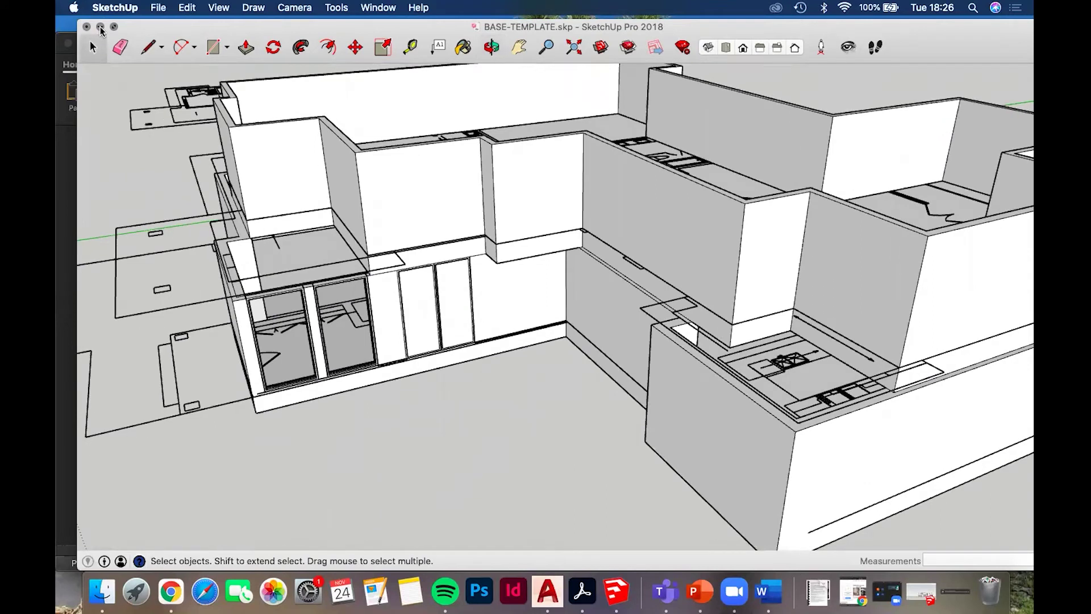
Switch to the MISC.skp model and examine the finished house's ground-floor corner windows and doors
click(101, 27)
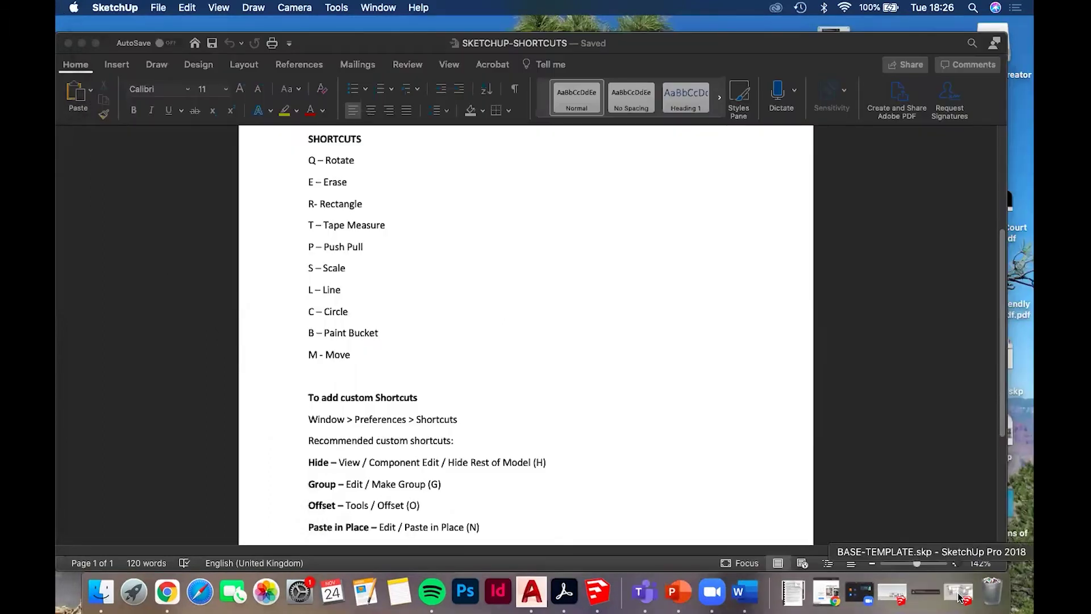
click(890, 593)
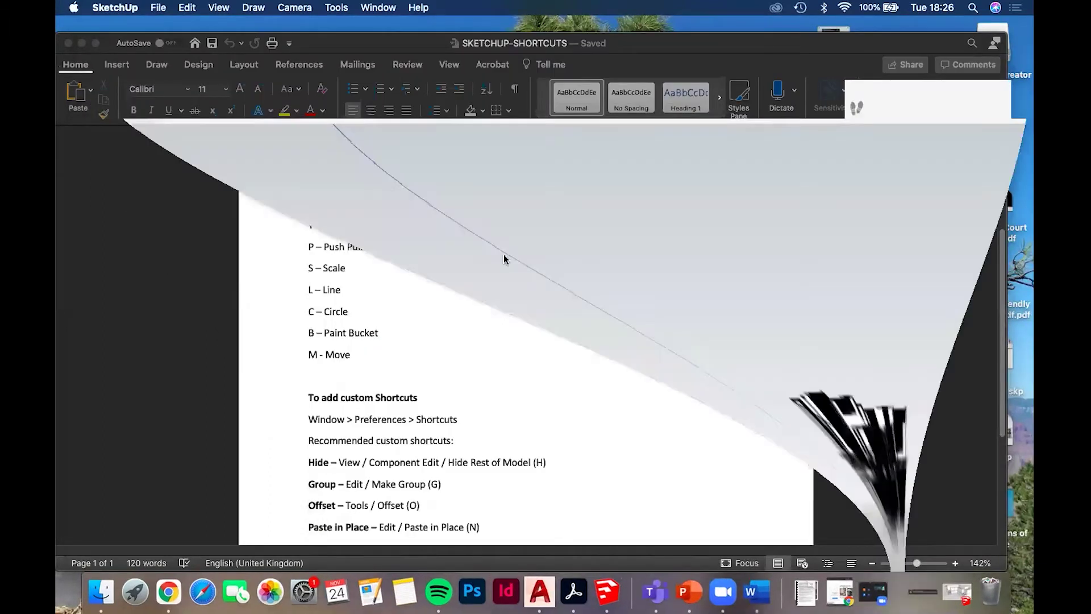
mouse_move(704, 398)
middle_down()
mouse_move(640, 434)
mouse_move(674, 415)
mouse_move(670, 403)
middle_up()
scroll(679, 460, up, 5)
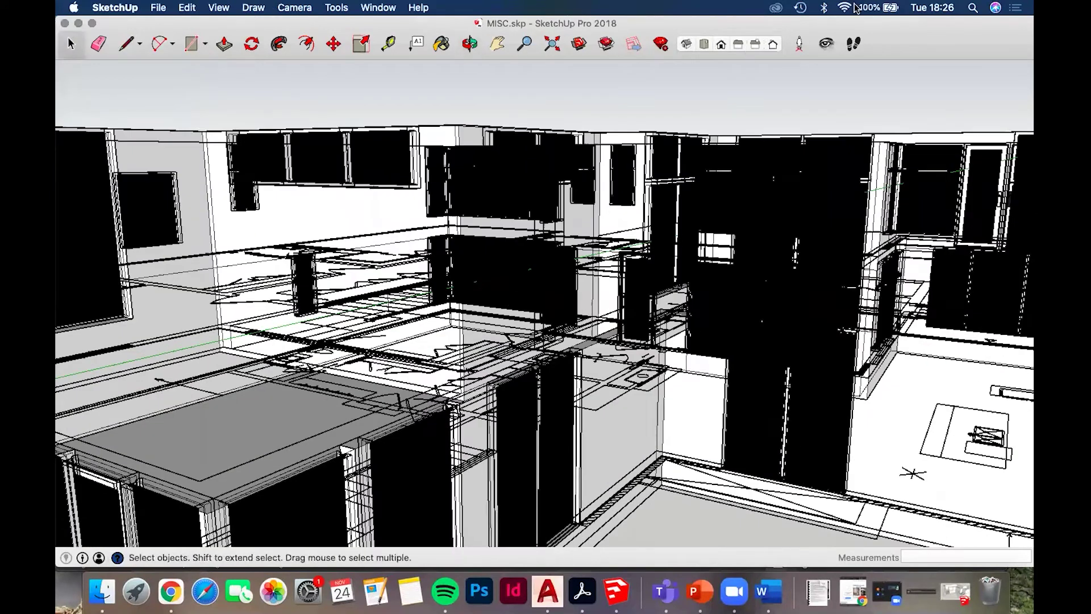
scroll(452, 227, down, 3)
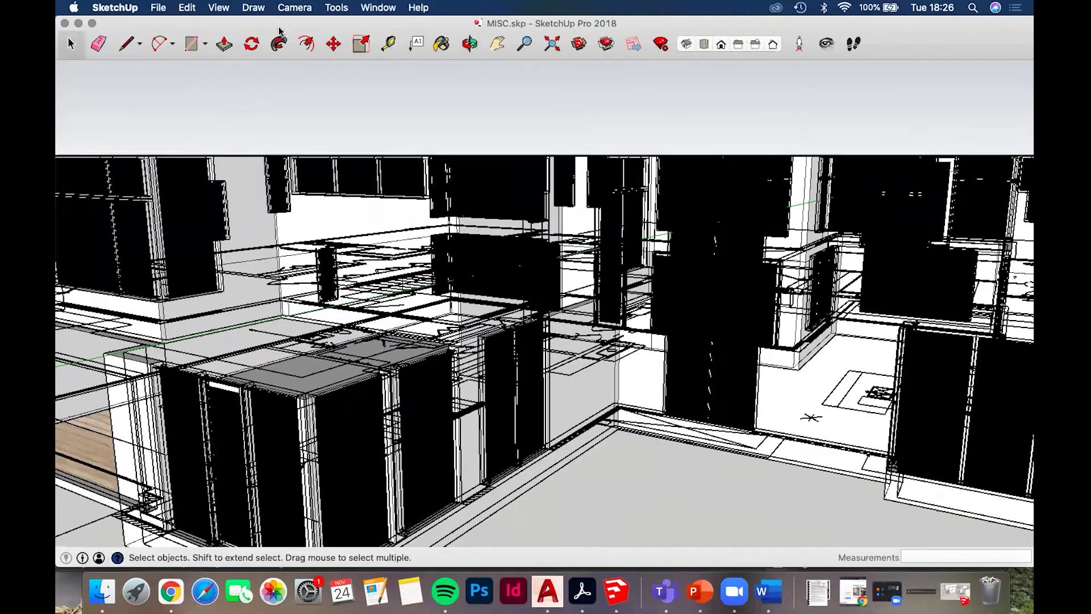
middle_drag(171, 230, 528, 304)
scroll(593, 298, up, 2)
middle_drag(620, 296, 694, 335)
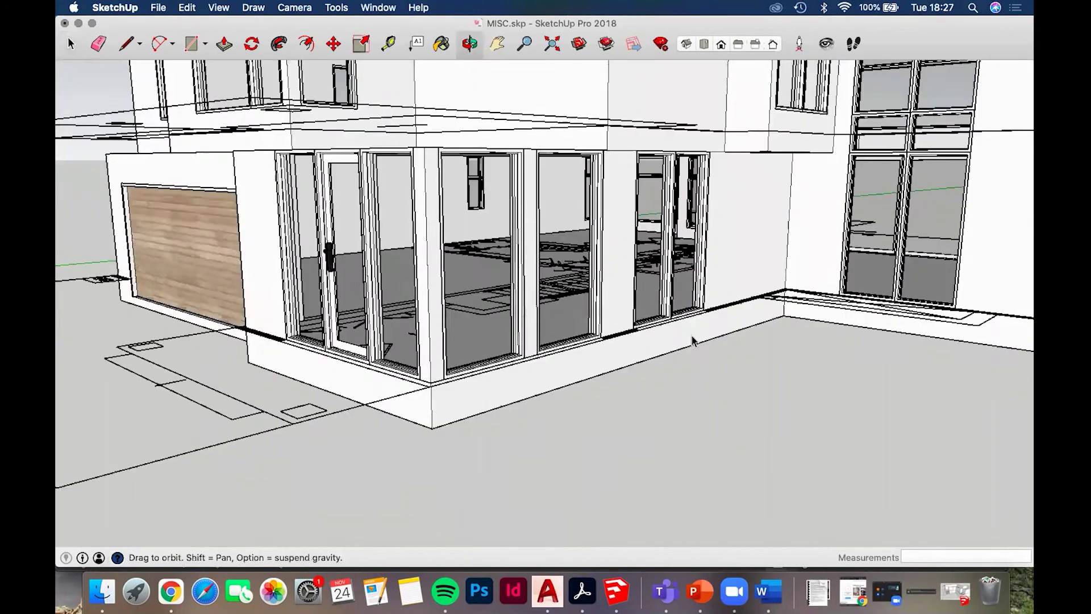
Examine the cut window openings along the side wall, the upper-floor walls and the glazed entrance door up close
scroll(560, 383, up, 6)
scroll(546, 393, down, 5)
middle_drag(476, 365, 713, 309)
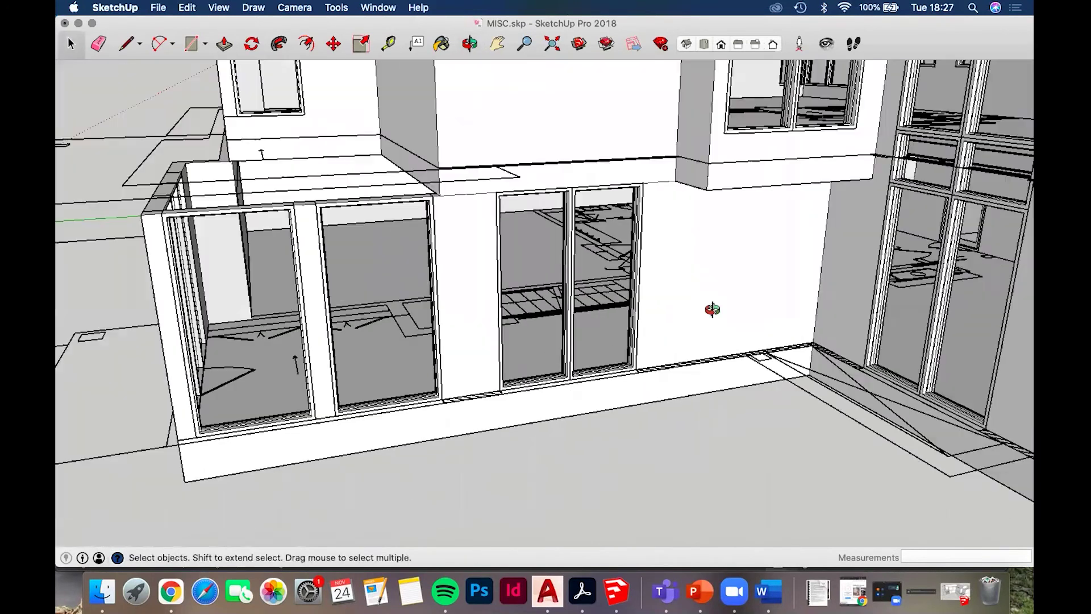
middle_drag(533, 341, 452, 246)
scroll(451, 246, down, 4)
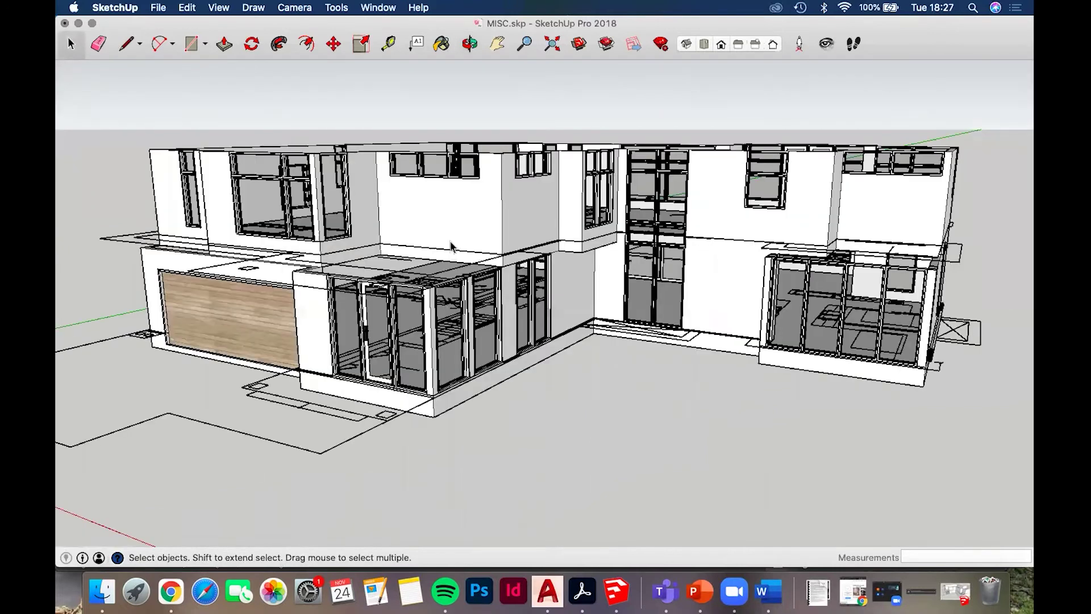
scroll(452, 246, up, 2)
scroll(193, 202, up, 8)
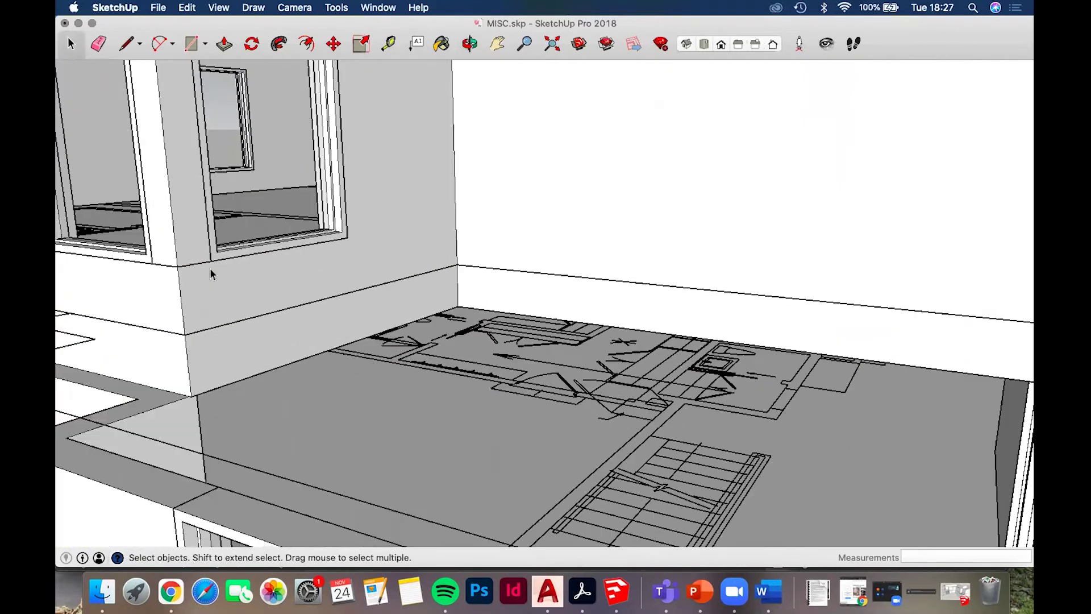
shift+middle_drag(210, 273, 421, 284)
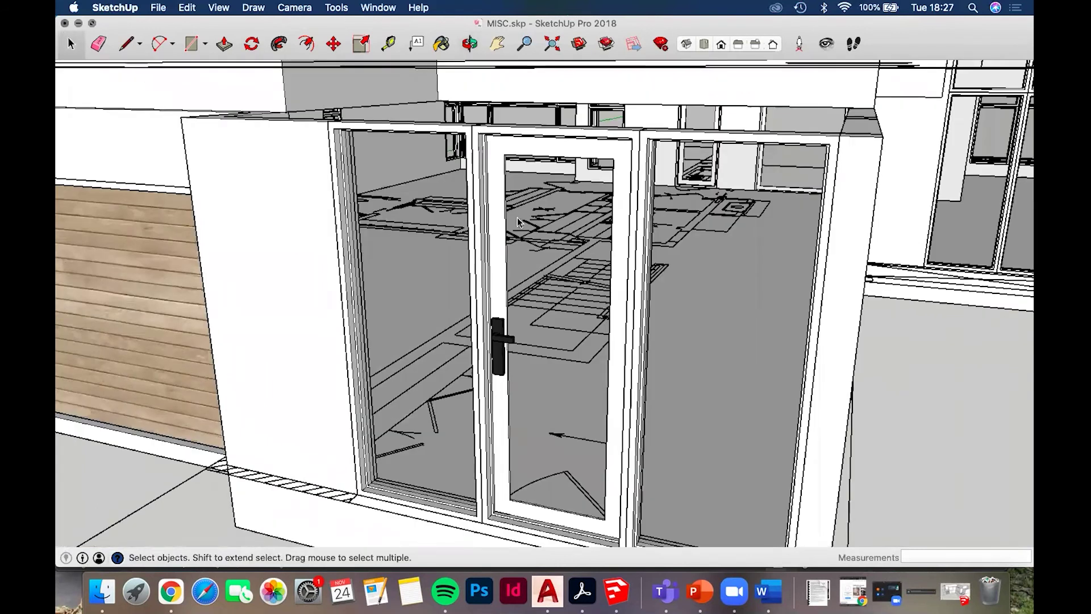
Close the MISC.skp window and reopen the MISC.skp file from the desktop
key(super+w)
click(520, 131)
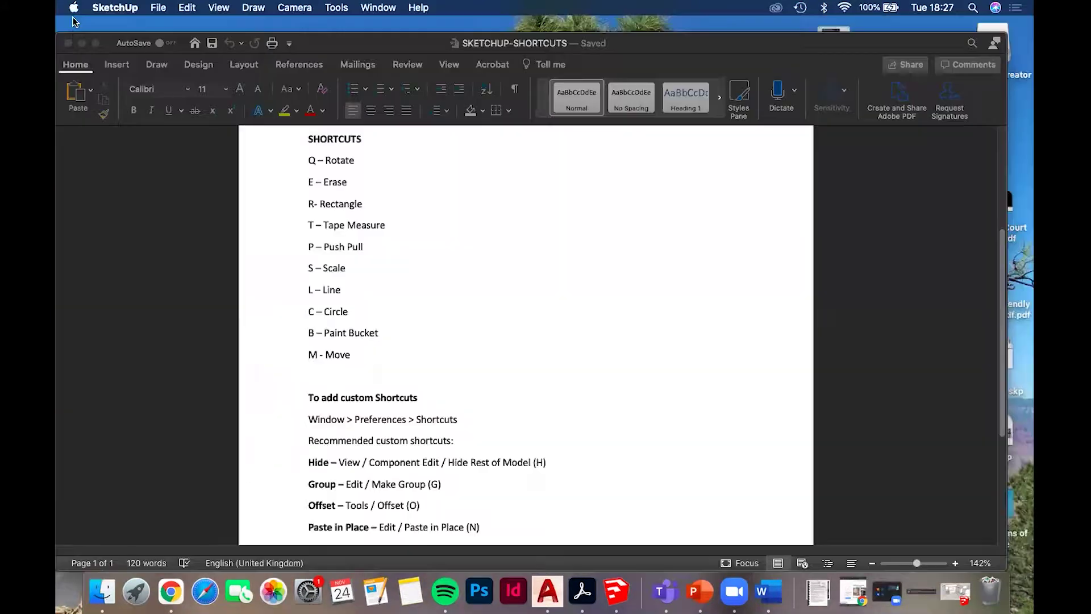
click(422, 44)
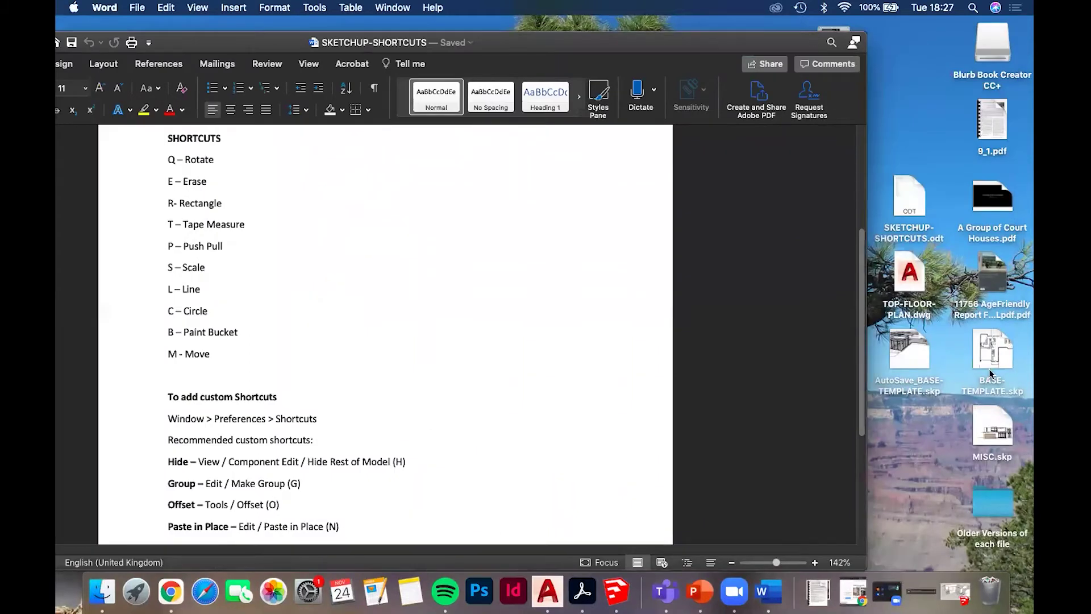
double_click(994, 424)
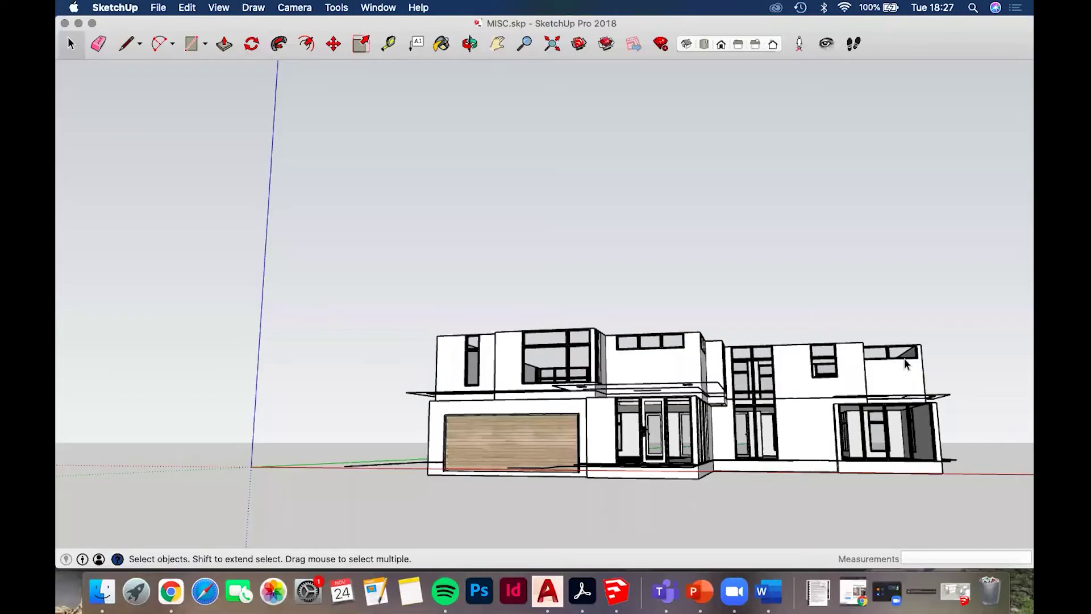
Examine the finished house's front facade and its upper-floor and double-height window openings
mouse_move(686, 493)
middle_down()
mouse_move(657, 432)
mouse_move(557, 342)
middle_up()
scroll(657, 432, up, 5)
scroll(657, 432, up, 3)
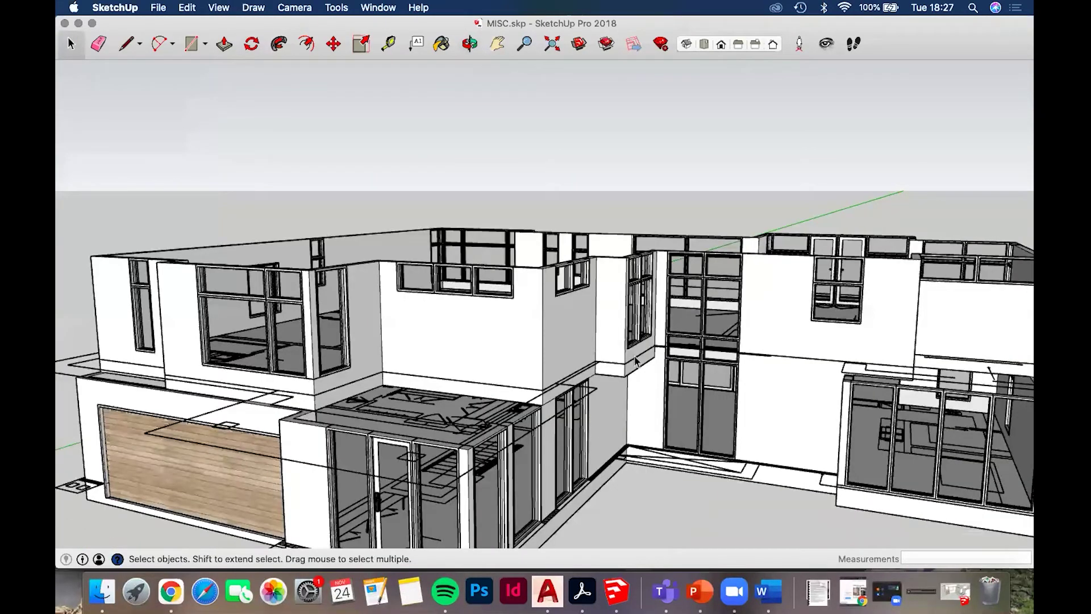
middle_drag(636, 361, 394, 317)
mouse_move(214, 324)
middle_down()
mouse_move(446, 356)
mouse_move(175, 388)
mouse_move(314, 366)
mouse_move(595, 361)
mouse_move(824, 379)
mouse_move(416, 356)
mouse_move(545, 318)
mouse_move(860, 273)
middle_up()
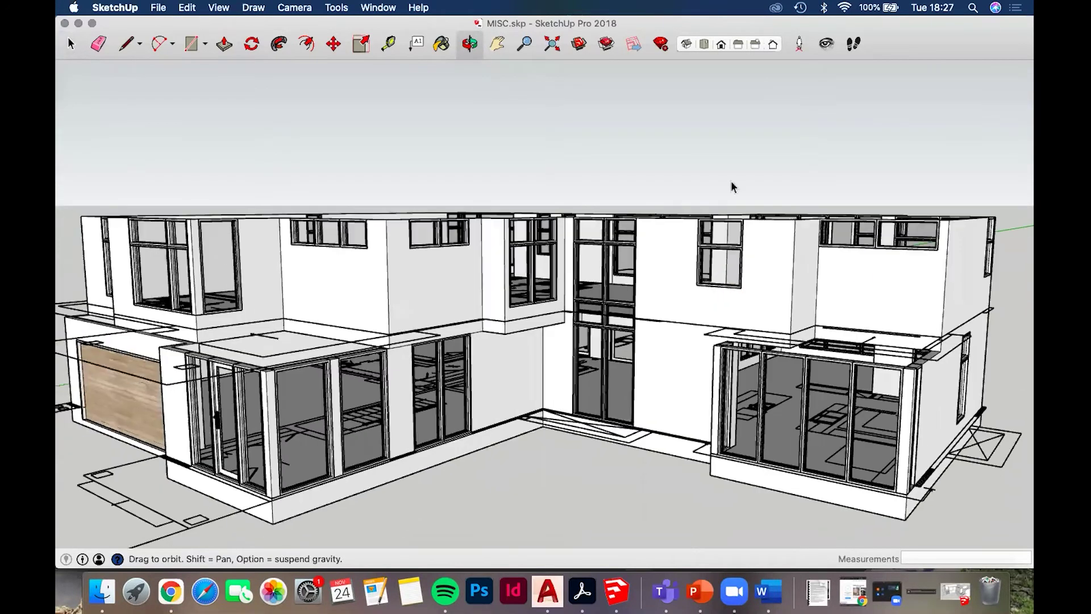
scroll(739, 295, up, 5)
middle_drag(370, 159, 604, 309)
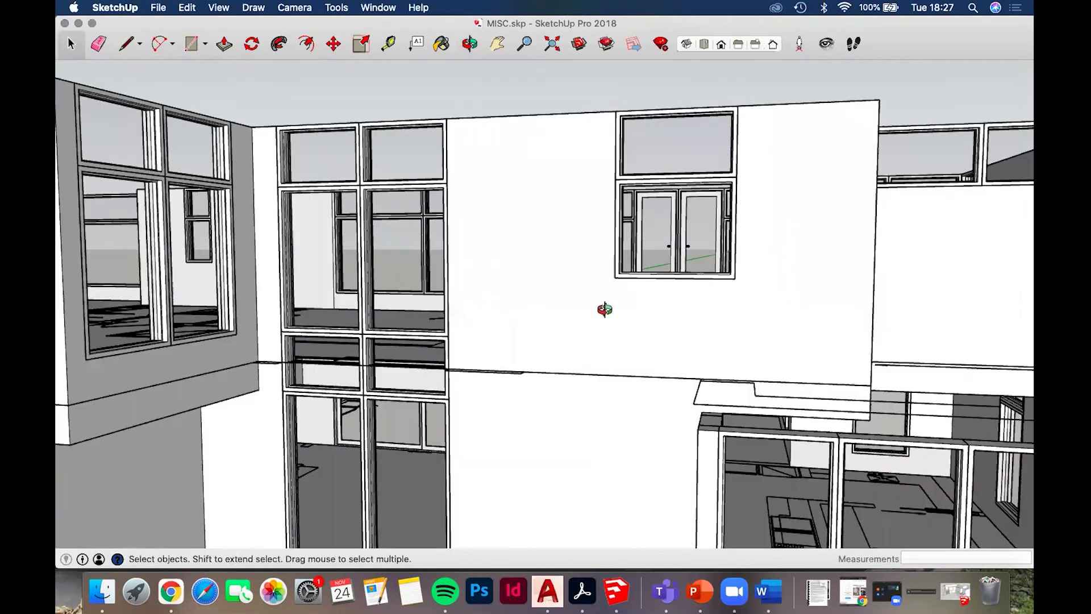
middle_drag(715, 294, 728, 448)
middle_drag(705, 275, 62, 344)
middle_drag(665, 407, 658, 377)
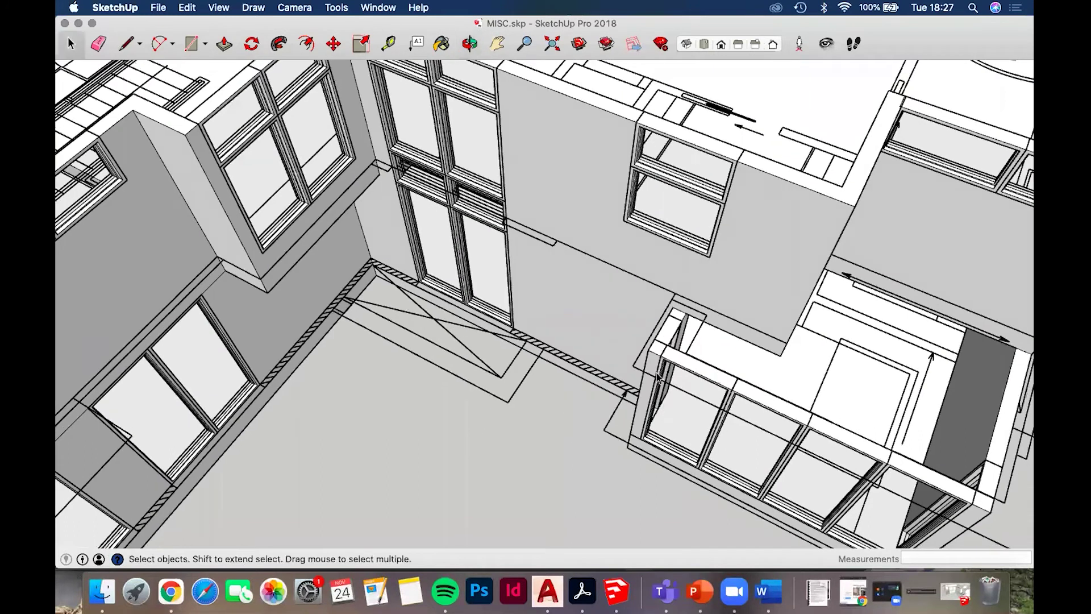
Examine the upper-floor window openings from inside the house and around the inner corner of the facade
middle_drag(648, 336, 462, 344)
middle_drag(422, 314, 385, 311)
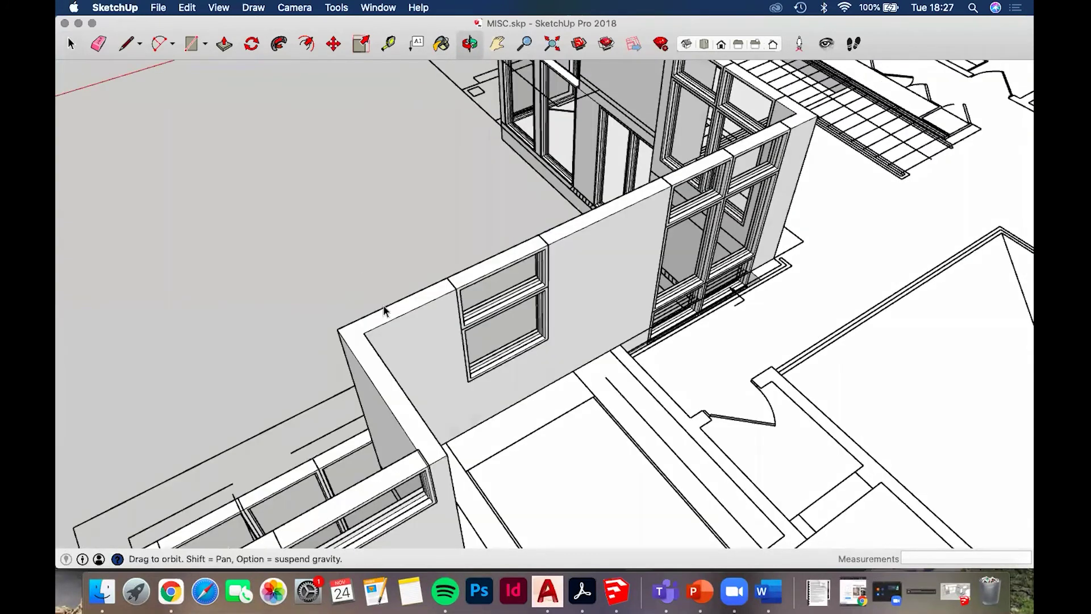
middle_drag(416, 262, 492, 267)
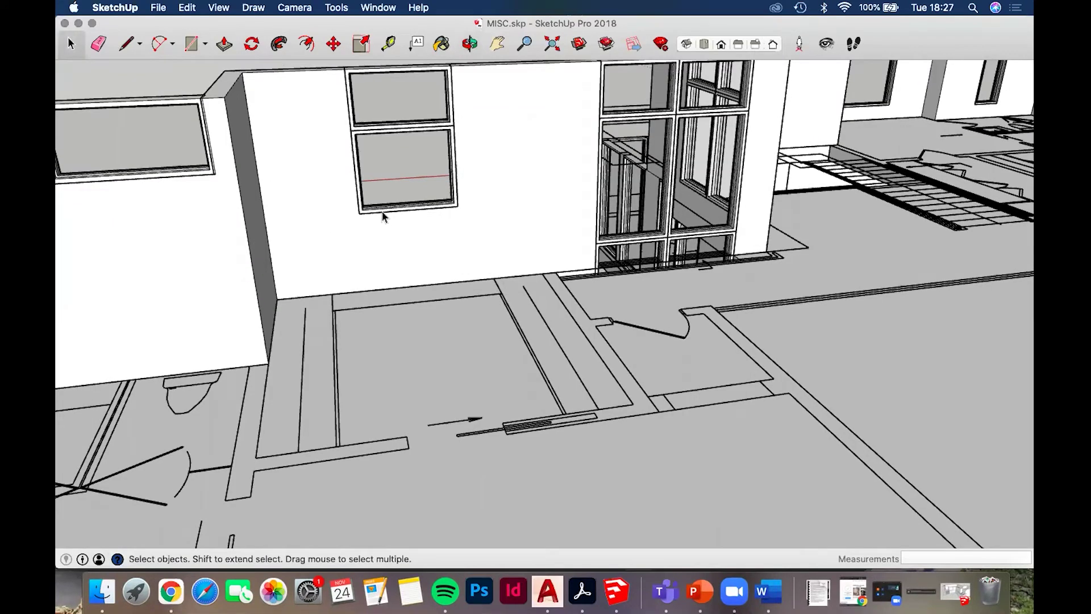
middle_drag(705, 356, 872, 185)
middle_drag(742, 306, 756, 205)
middle_drag(598, 145, 408, 147)
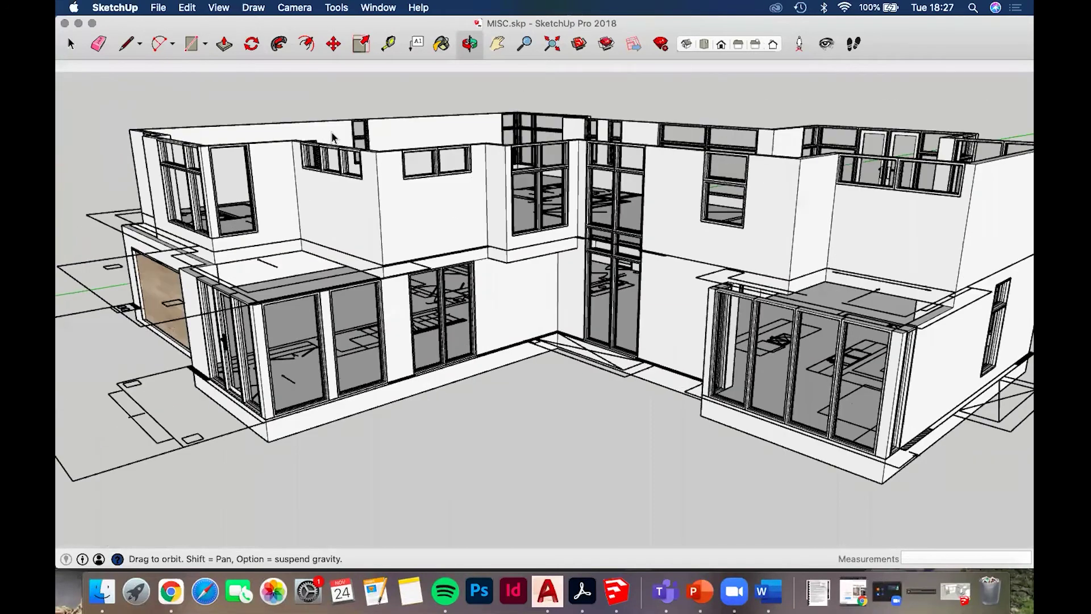
scroll(630, 194, up, 3)
key(space)
scroll(740, 292, up, 2)
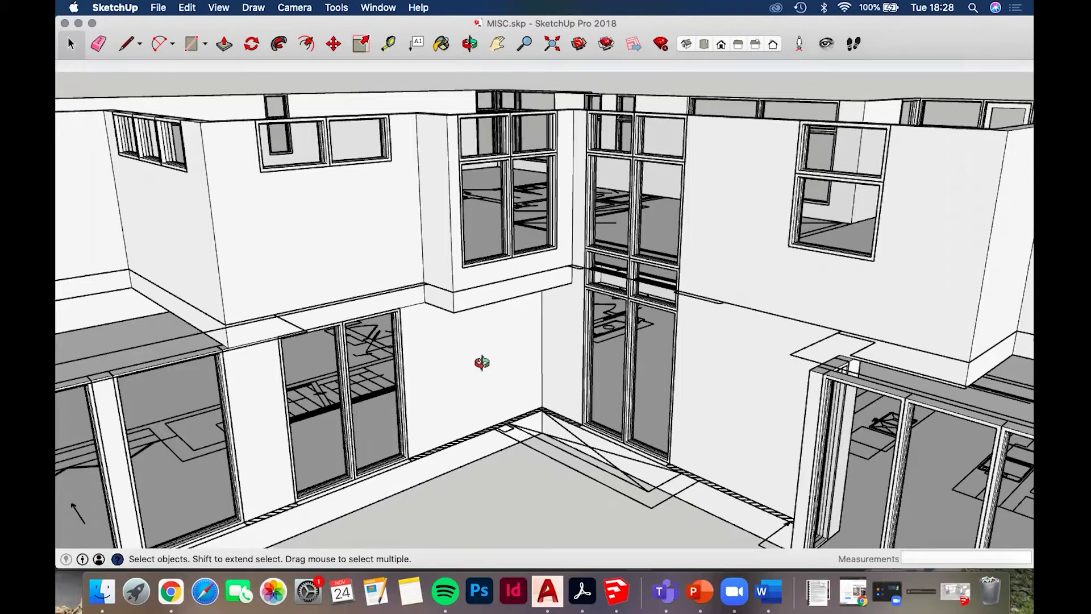
scroll(482, 362, down, 3)
scroll(631, 273, down, 2)
Examine the roofless house from above, including the upper-floor plan and the tops of the exterior walls
middle_drag(398, 261, 309, 265)
scroll(309, 266, down, 2)
shift+middle_drag(455, 278, 500, 182)
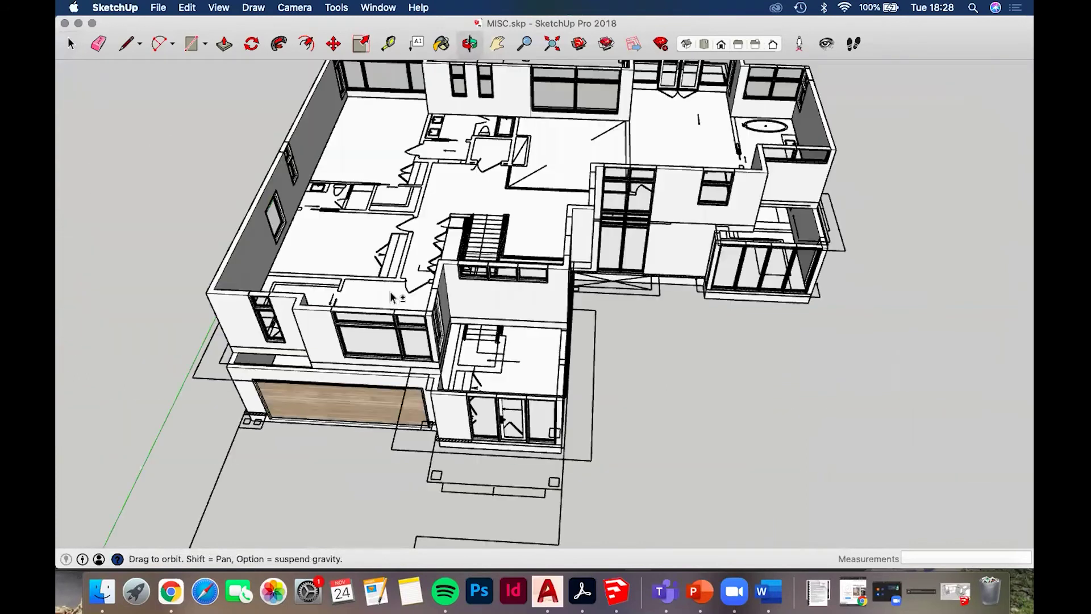
scroll(500, 180, up, 5)
scroll(500, 181, down, 3)
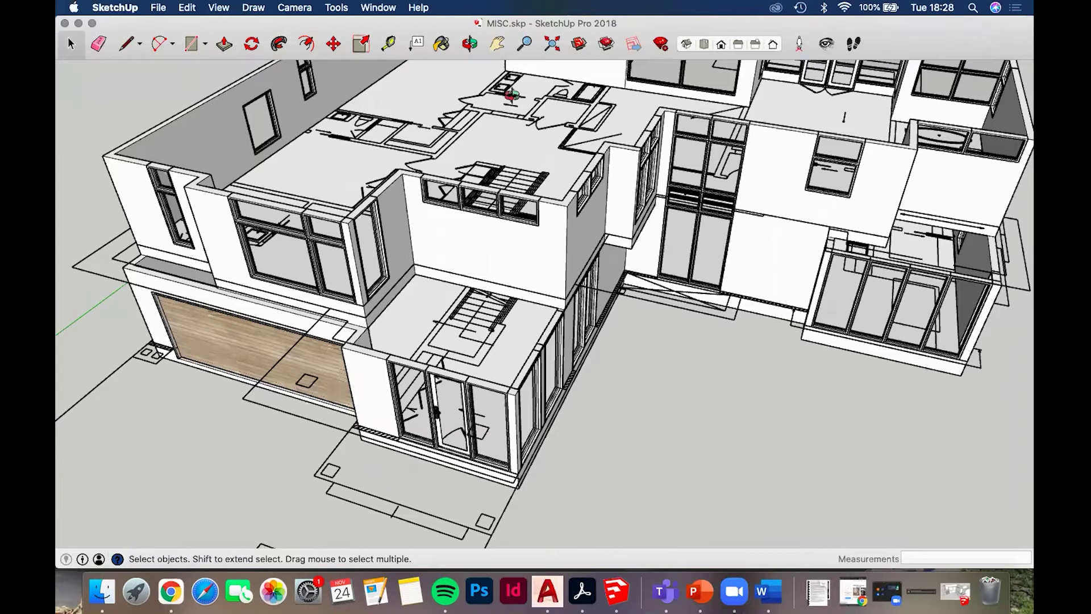
middle_drag(536, 229, 529, 180)
middle_drag(591, 151, 599, 253)
middle_drag(593, 208, 576, 258)
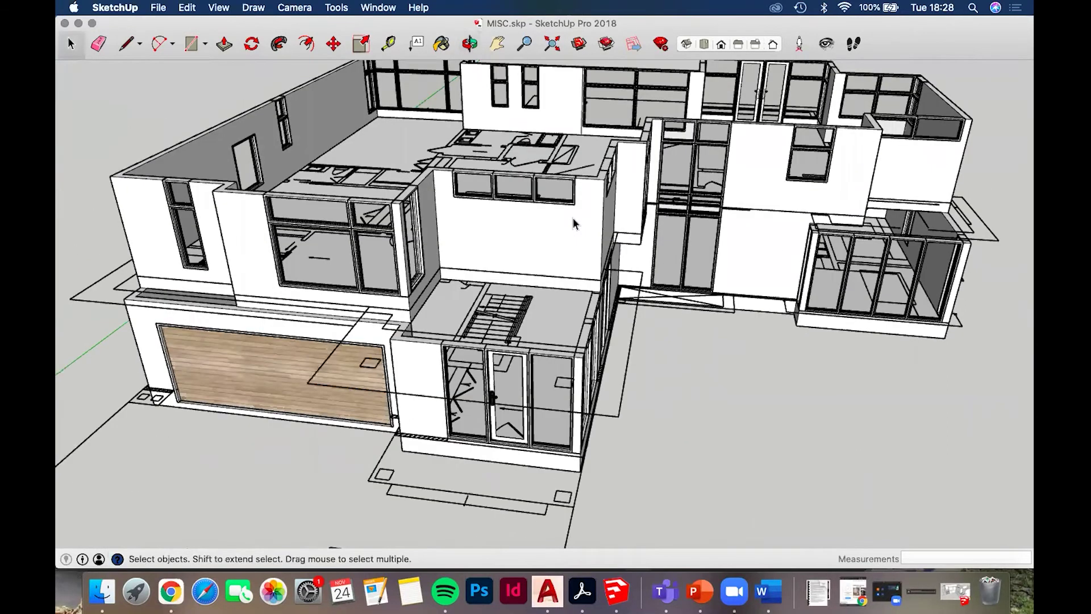
middle_drag(572, 217, 526, 265)
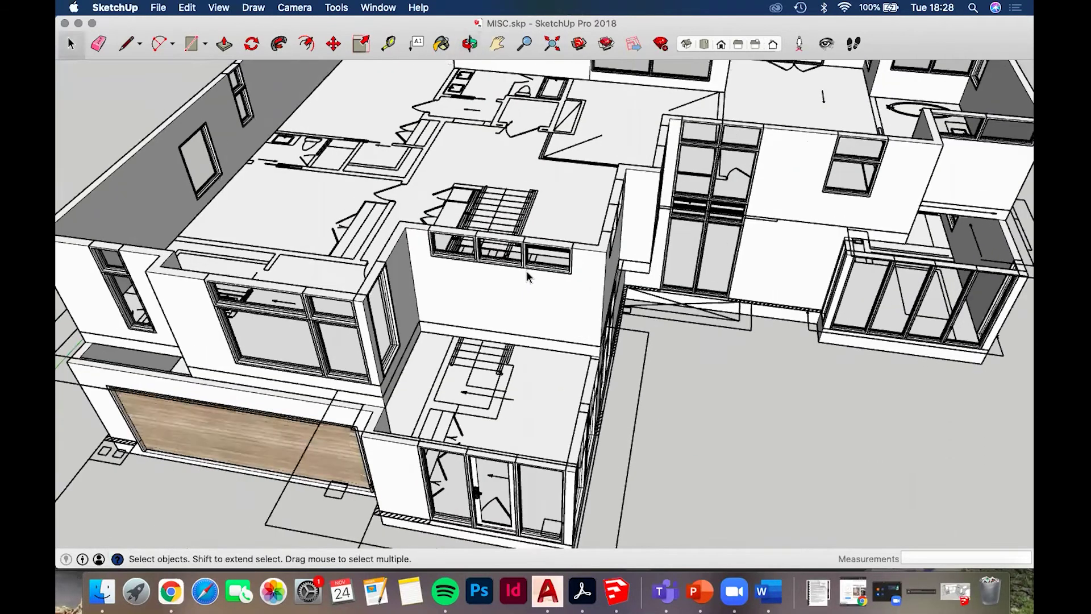
scroll(526, 271, down, 3)
scroll(543, 248, up, 2)
middle_drag(542, 248, 540, 246)
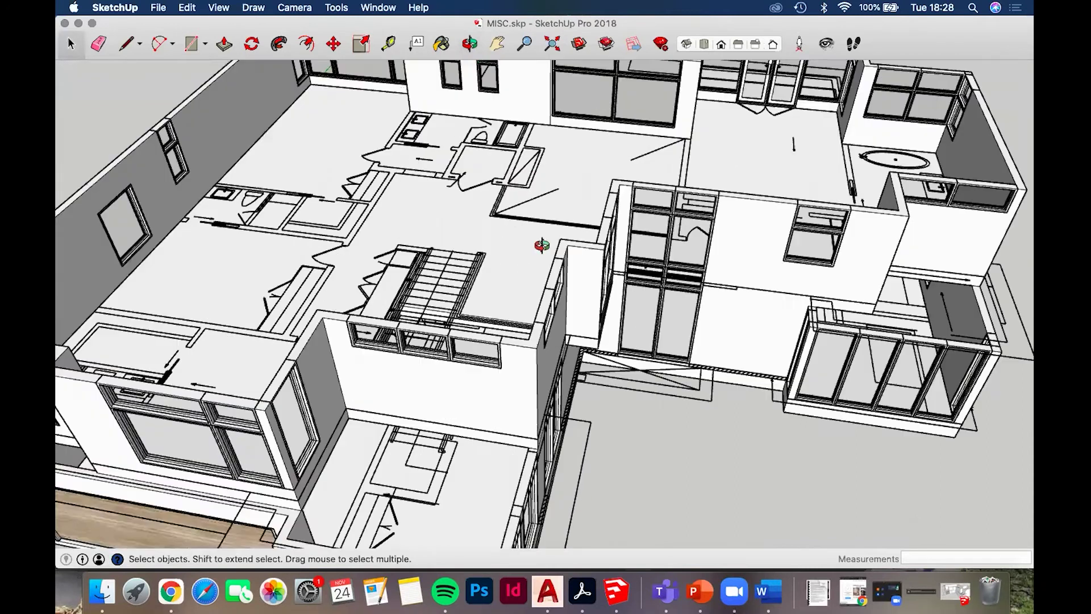
Open the floor slabs group, inspect both slabs in isolation and select the upper slab's top face
double_click(627, 201)
scroll(629, 201, down, 2)
middle_drag(739, 276, 710, 191)
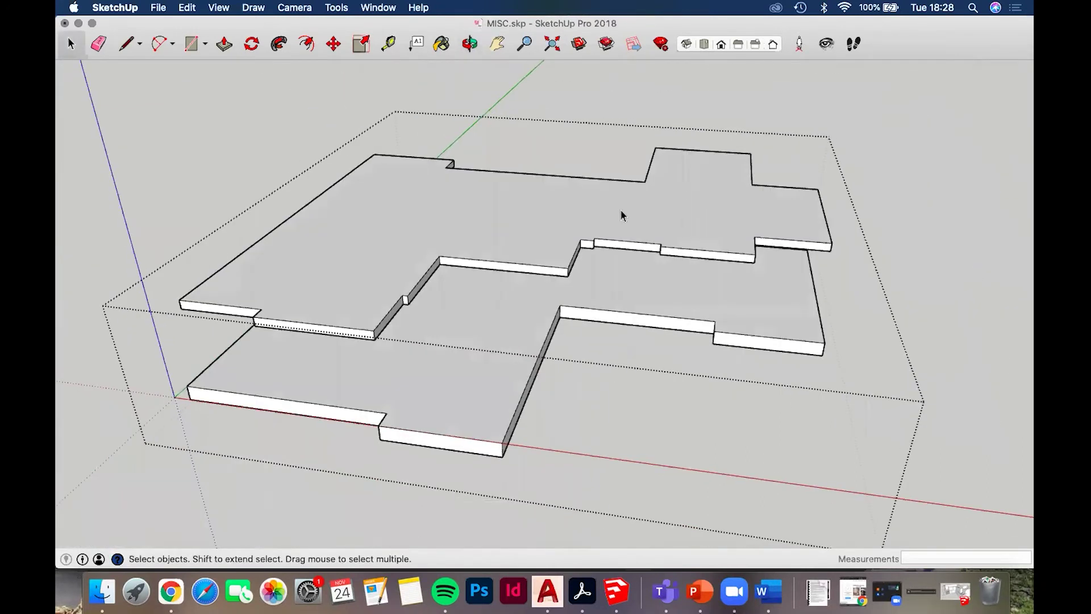
double_click(458, 216)
click(523, 206)
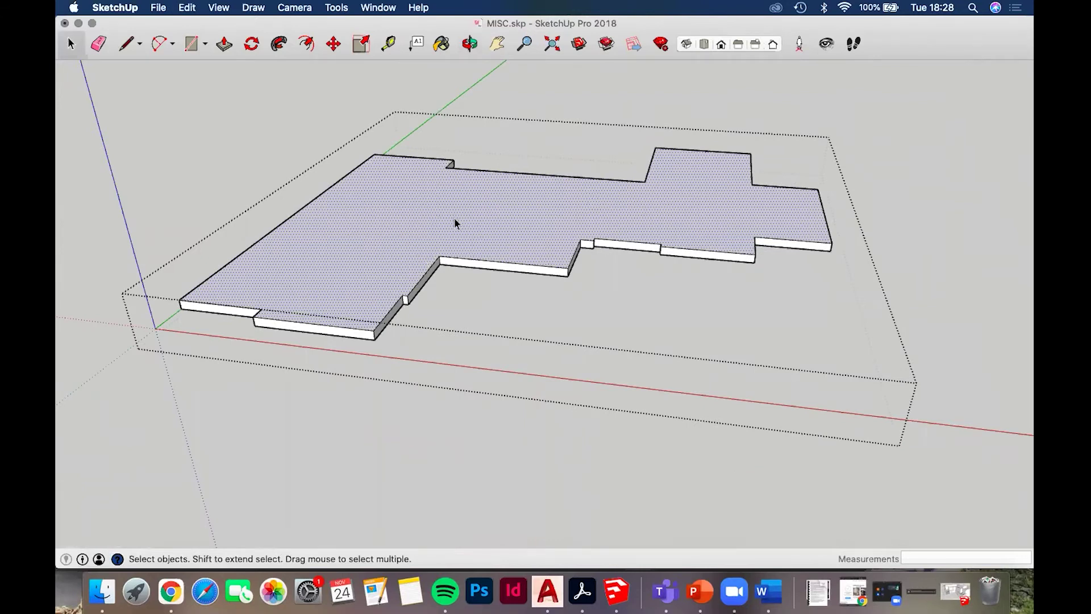
key(Escape)
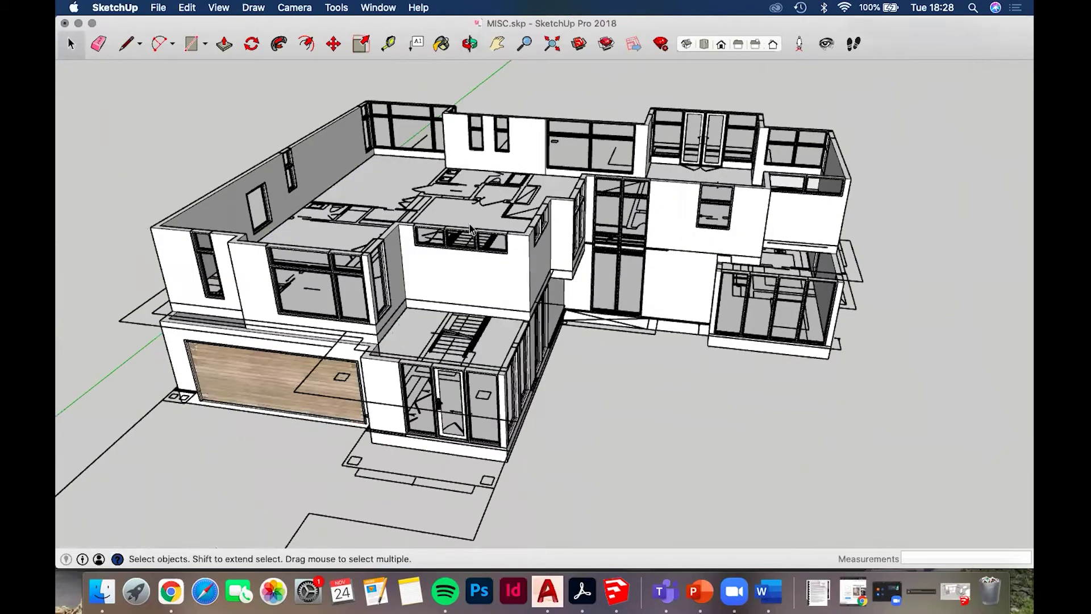
Open the floor slabs group again and move the upper-floor slab up 2400 mm to the top of the walls
double_click(471, 229)
scroll(478, 214, up, 3)
key(m)
click(490, 216)
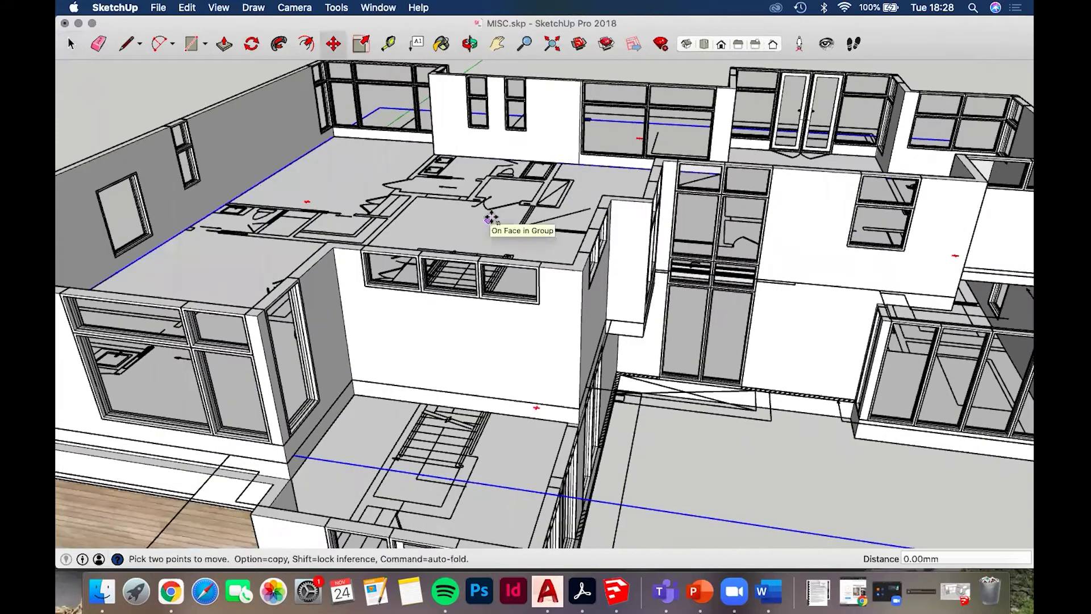
scroll(568, 181, up, 3)
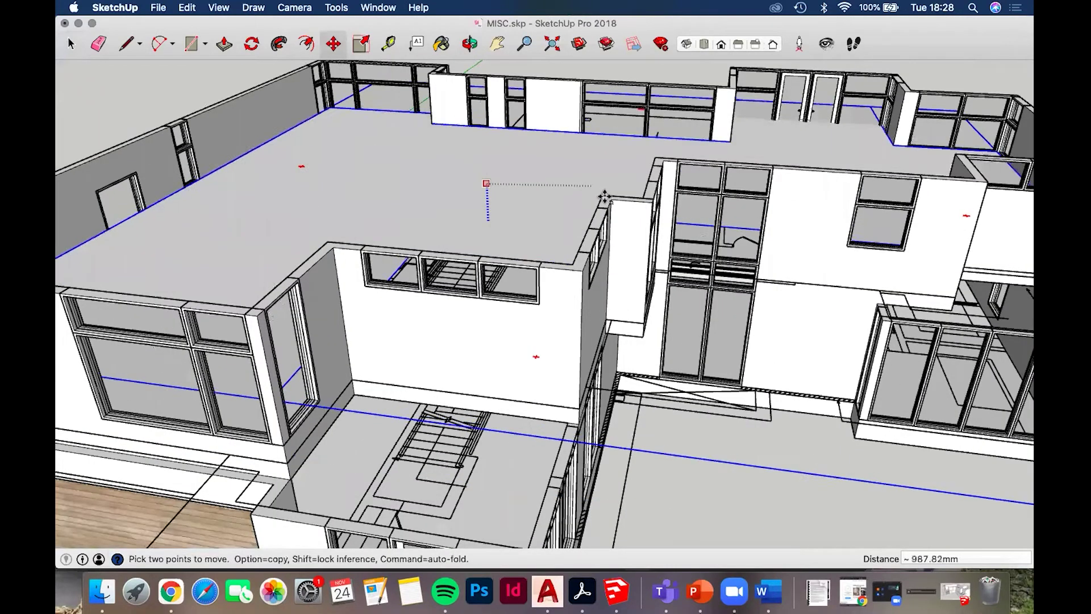
text(2400)
key(Return)
scroll(565, 178, down, 2)
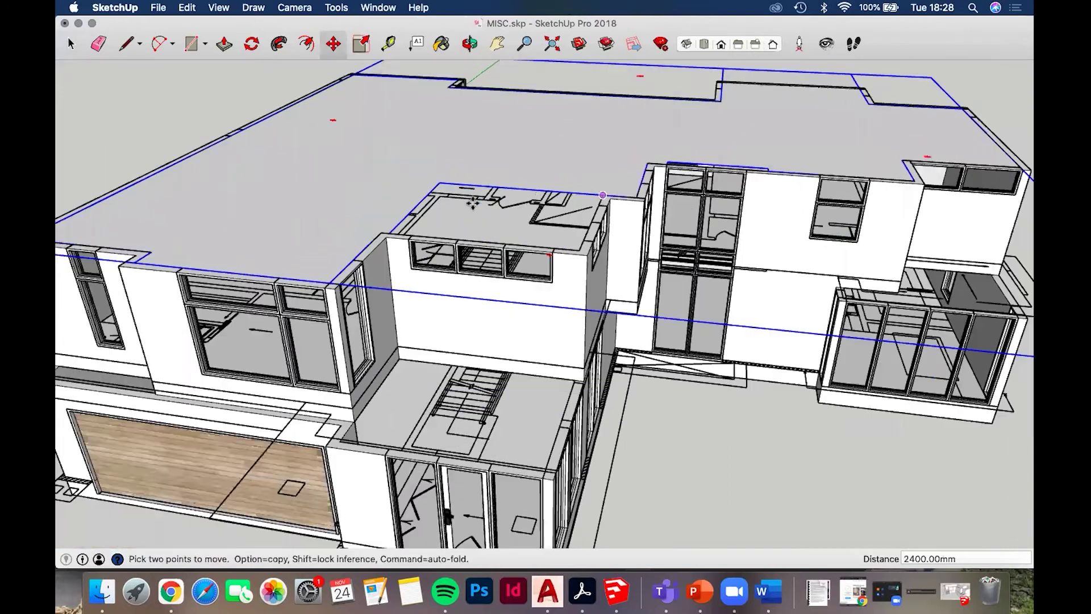
Open the raised slab's group and draw edges along the walls of the notch above the staircase to fill in that corner
scroll(525, 175, down, 2)
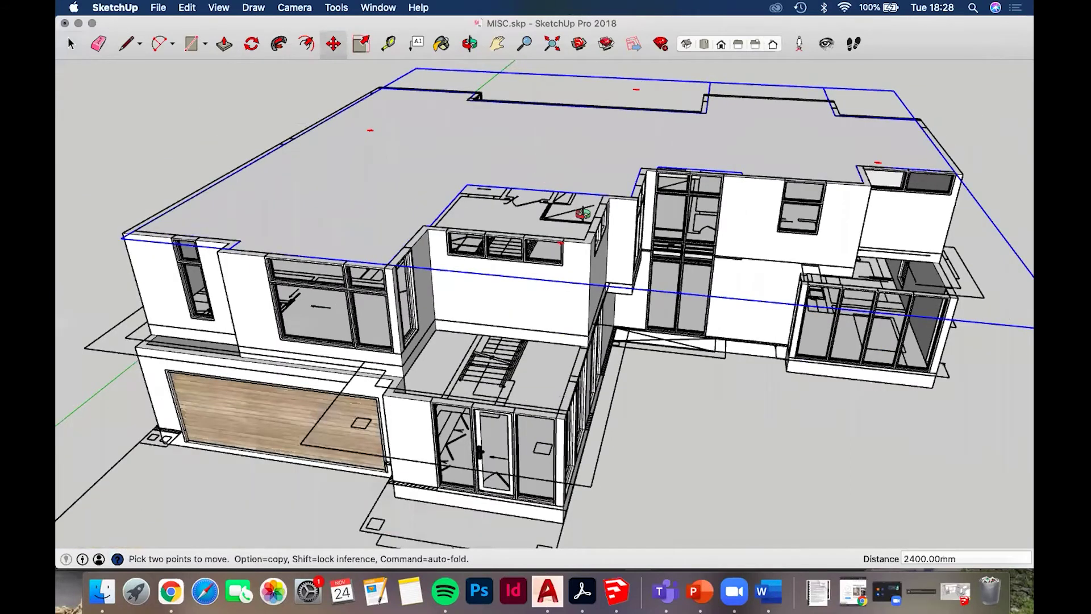
scroll(583, 213, up, 3)
scroll(597, 160, up, 2)
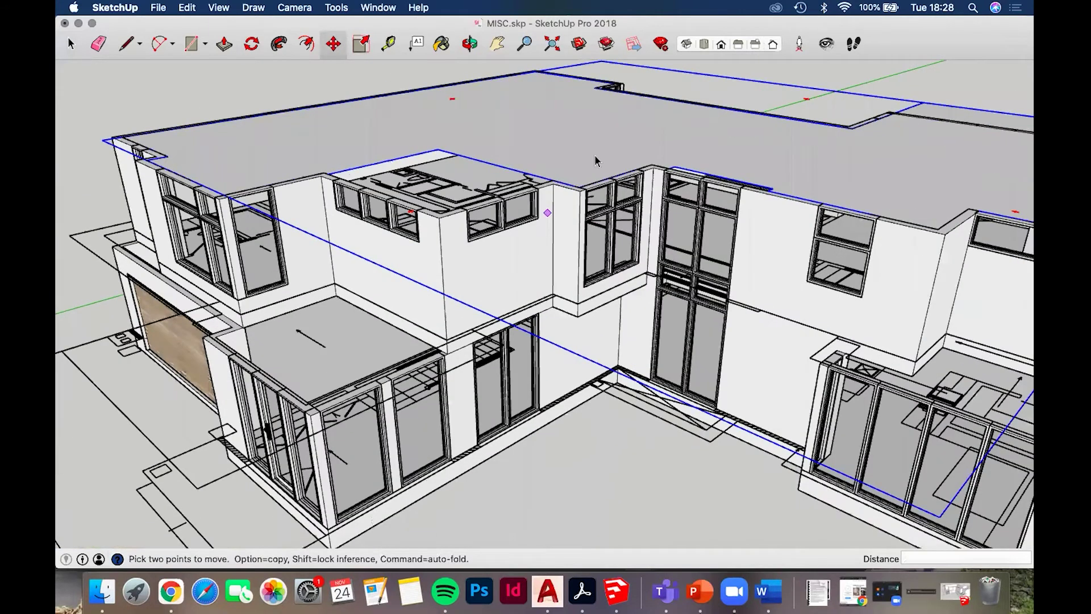
key(space)
scroll(360, 270, up, 8)
scroll(335, 248, down, 6)
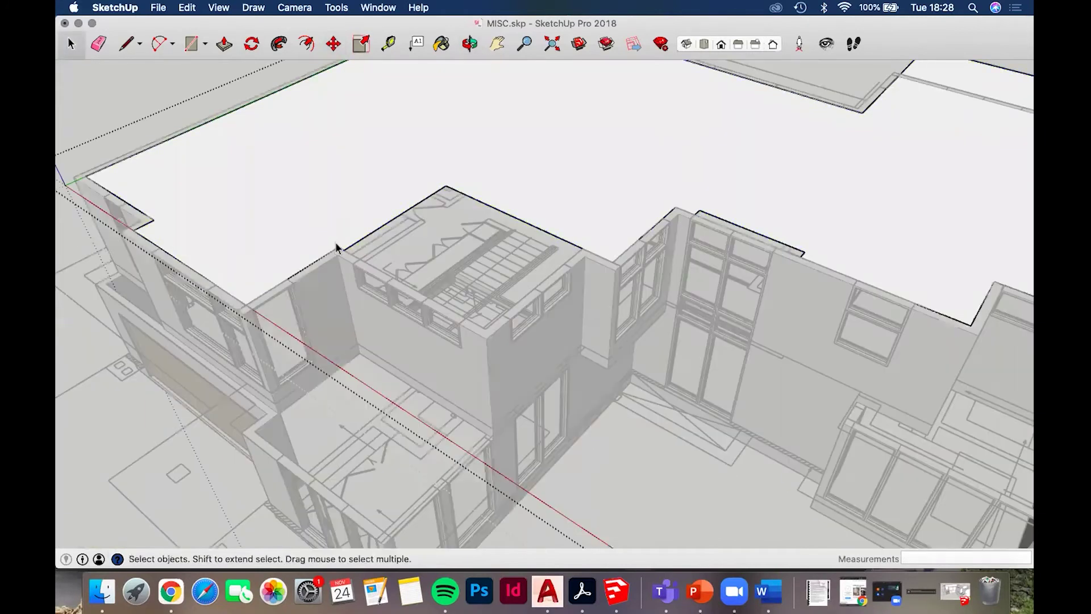
key(l)
click(340, 244)
scroll(340, 244, up, 4)
click(711, 449)
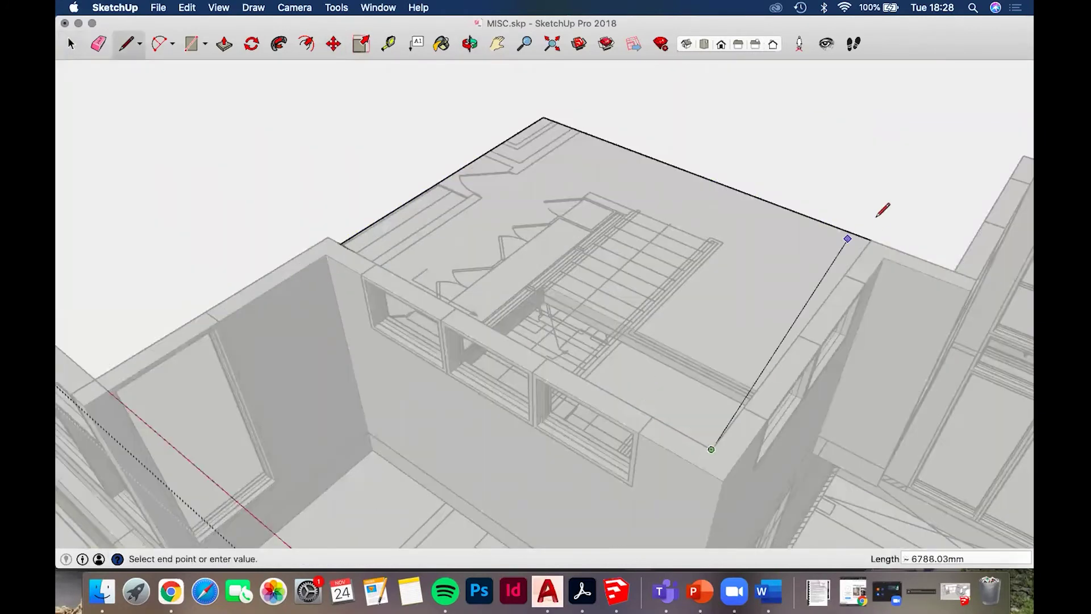
click(870, 241)
Erase the leftover boundary edges between the new stair corner face and the main slab
key(e)
mouse_move(604, 104)
mouse_down()
mouse_move(558, 122)
mouse_move(546, 110)
mouse_up()
scroll(547, 204, down, 5)
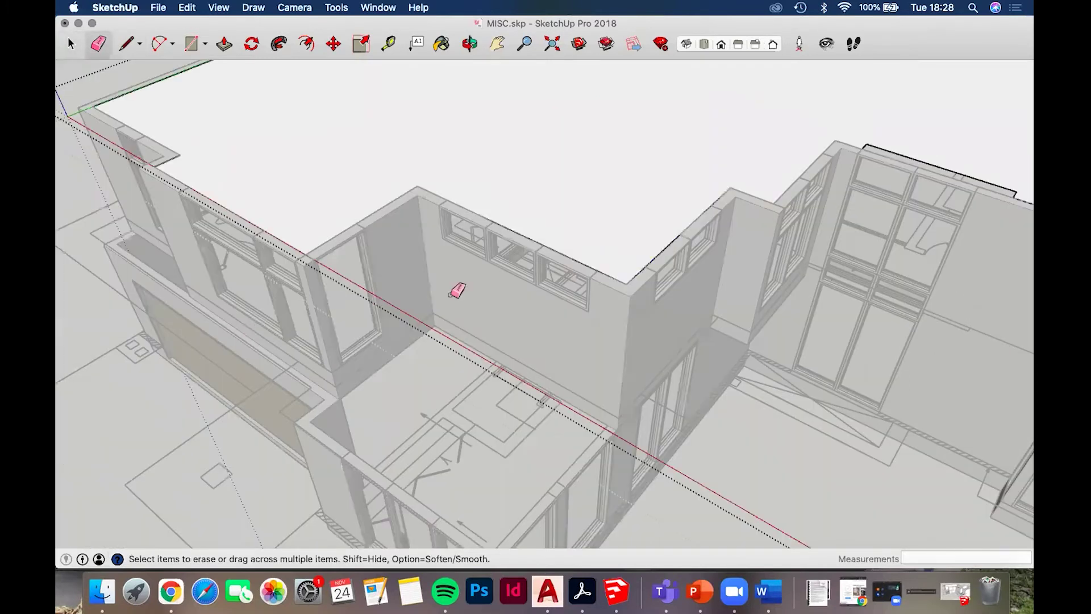
Draw a dividing edge along the end wall, erase the slab part projecting beyond it, and close the slab group
middle_drag(408, 271, 484, 270)
scroll(492, 269, up, 6)
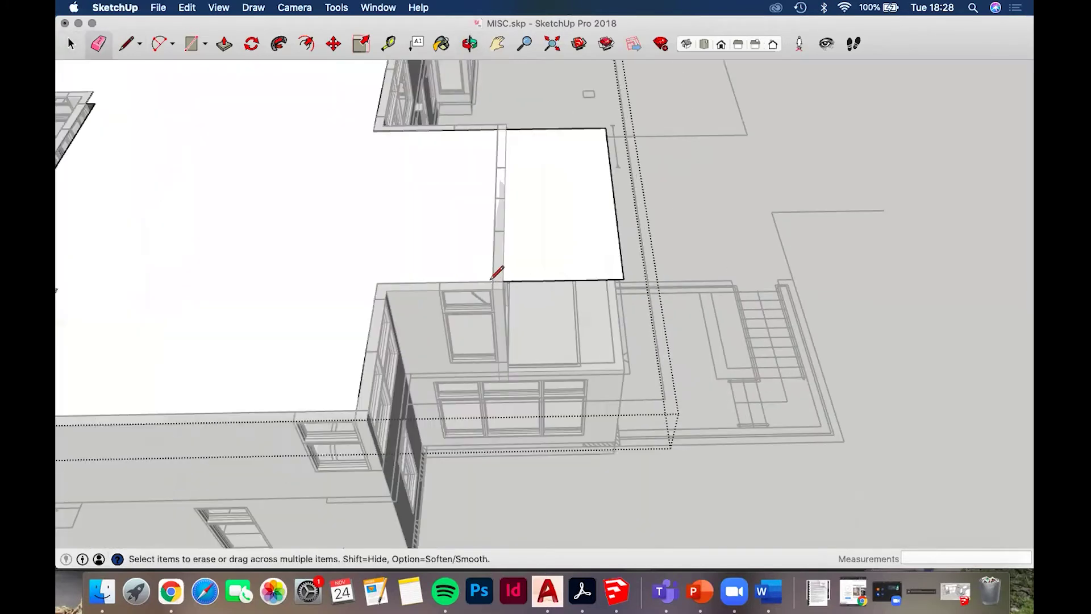
key(l)
click(501, 291)
shift+middle_drag(516, 276, 518, 392)
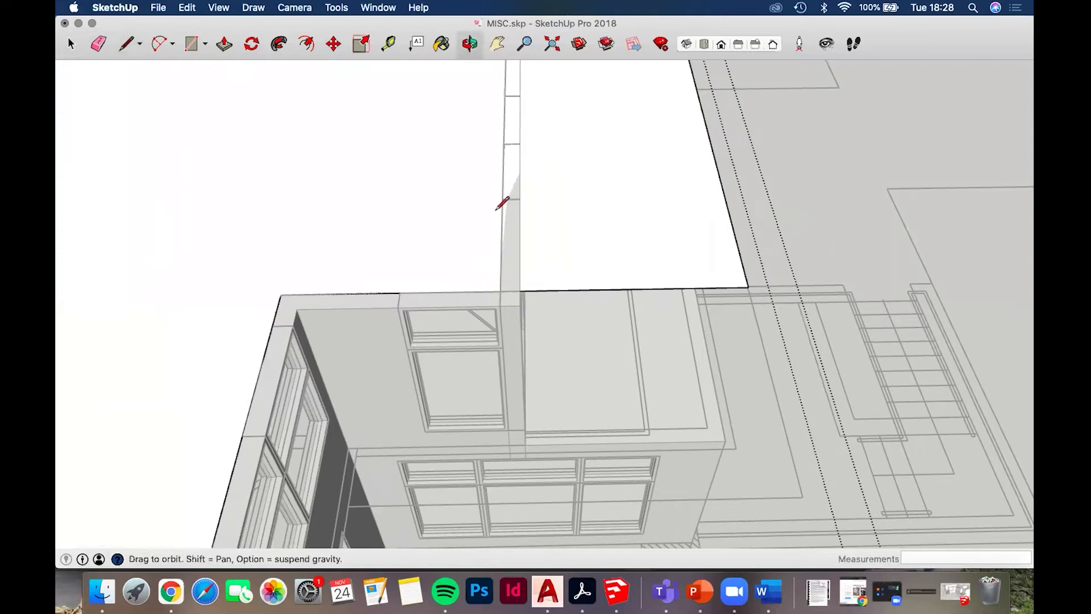
click(516, 190)
key(e)
mouse_move(659, 187)
mouse_down()
mouse_move(728, 246)
mouse_move(742, 307)
mouse_up()
drag(737, 508, 702, 460)
key(space)
click(264, 335)
Reopen the slab group and offset the slab face's outline outward to the outer corner of the exterior walls
scroll(428, 250, down, 2)
middle_drag(430, 253, 433, 232)
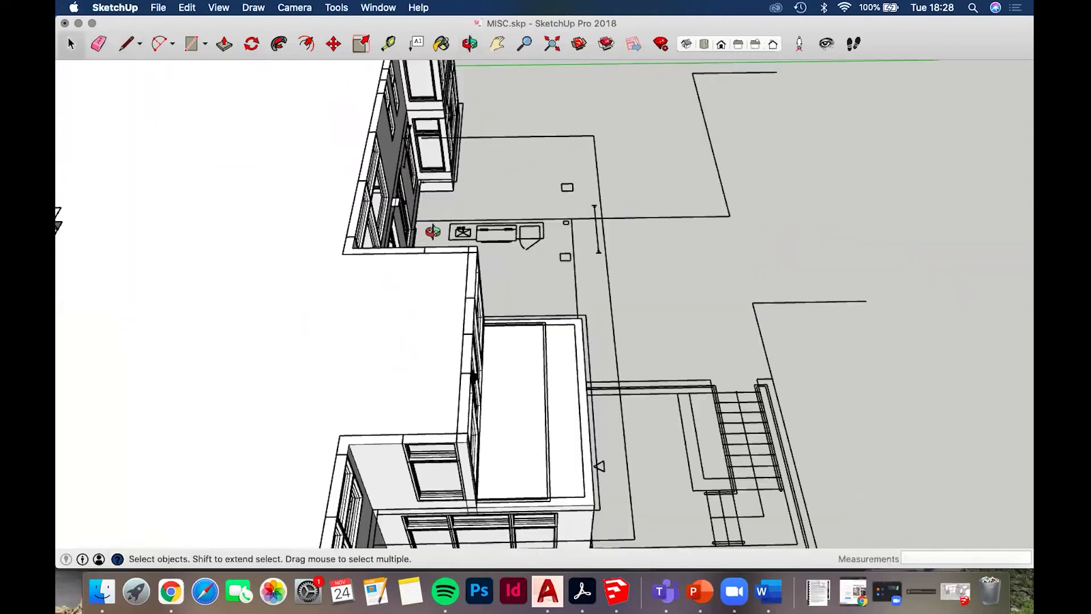
middle_drag(504, 185, 796, 207)
middle_drag(321, 192, 671, 179)
middle_drag(465, 194, 619, 202)
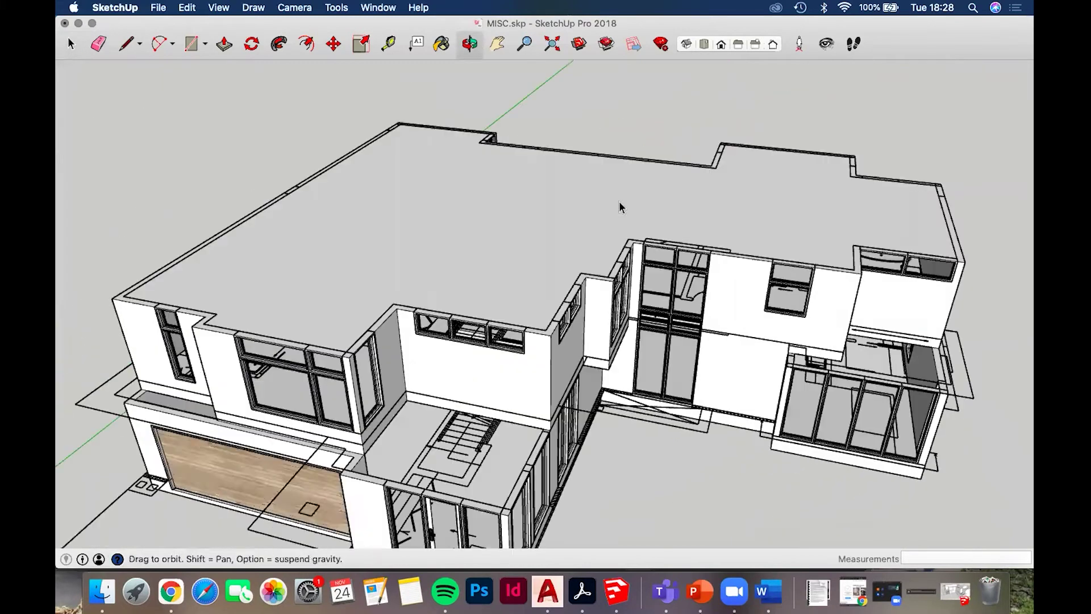
scroll(620, 206, up, 3)
double_click(621, 212)
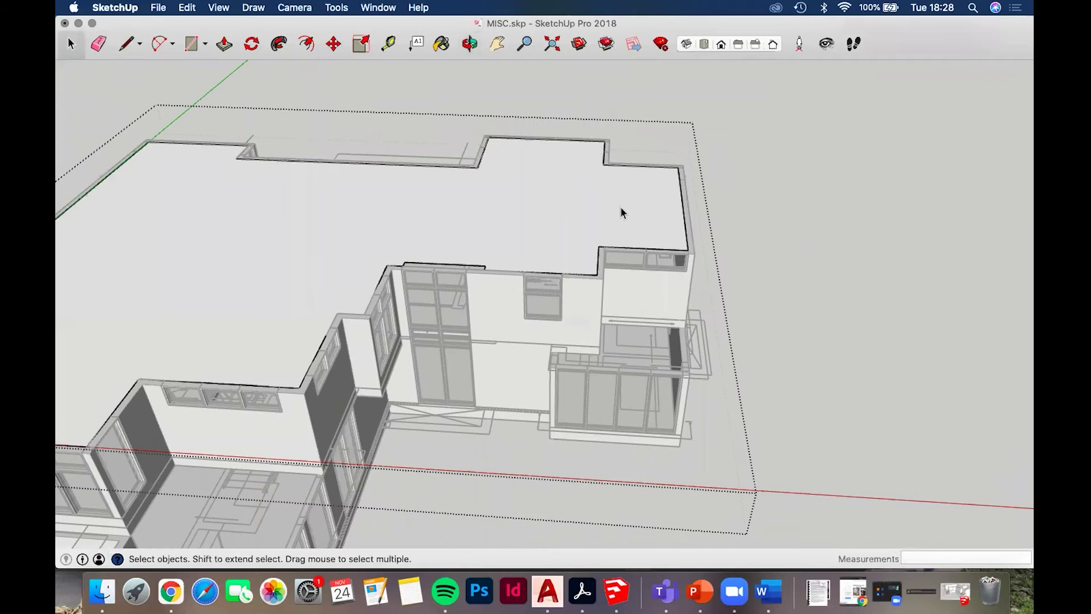
scroll(739, 262, up, 6)
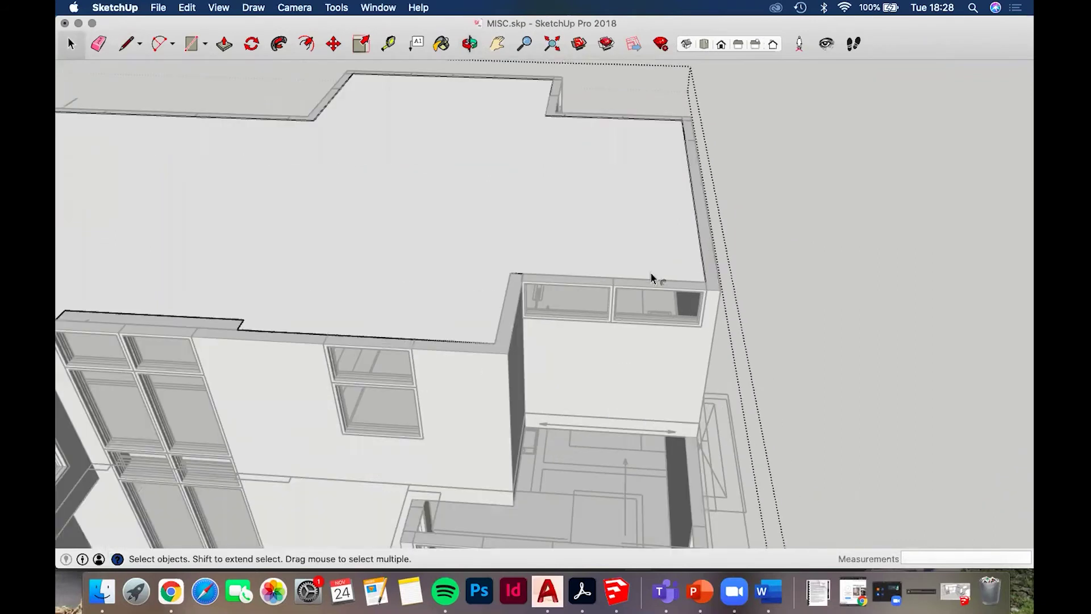
scroll(653, 272, up, 2)
click(653, 272)
key(f)
click(675, 271)
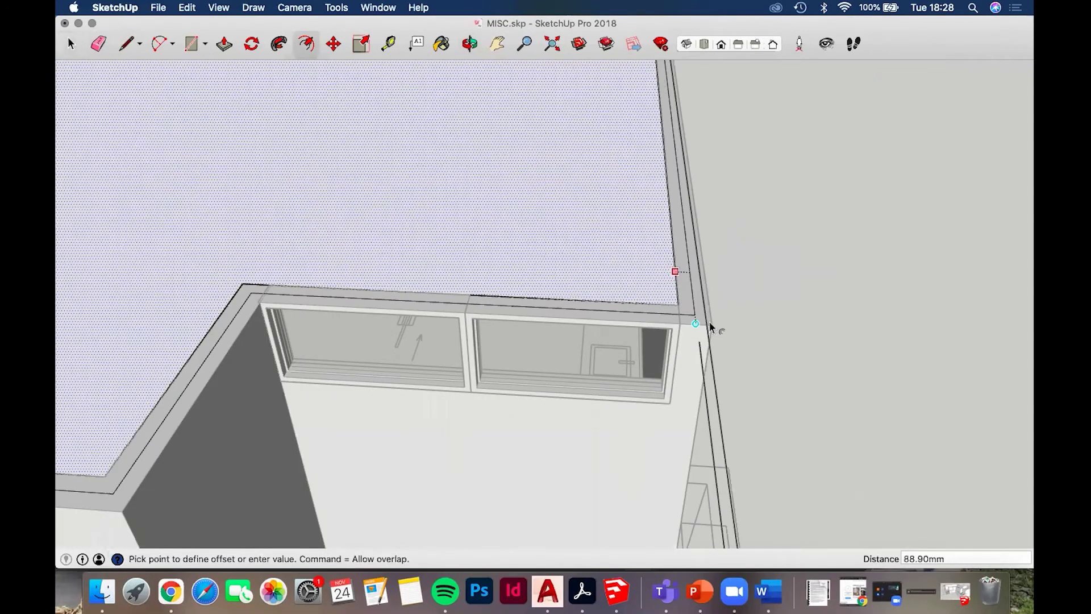
click(709, 326)
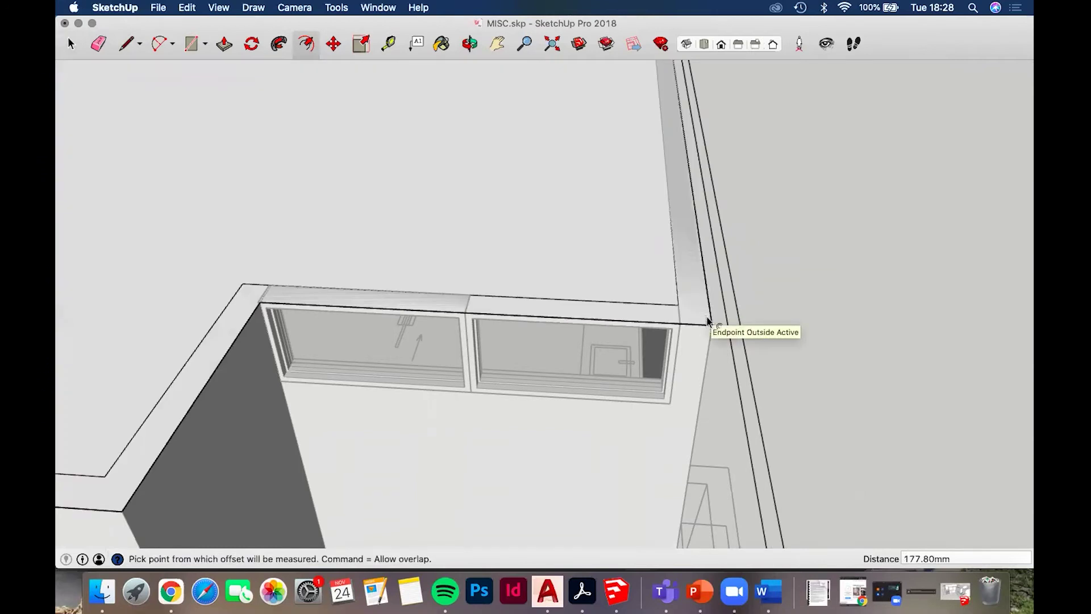
Offset the slab's outer wall outline outward by 500 mm to form the roof overhang
click(704, 285)
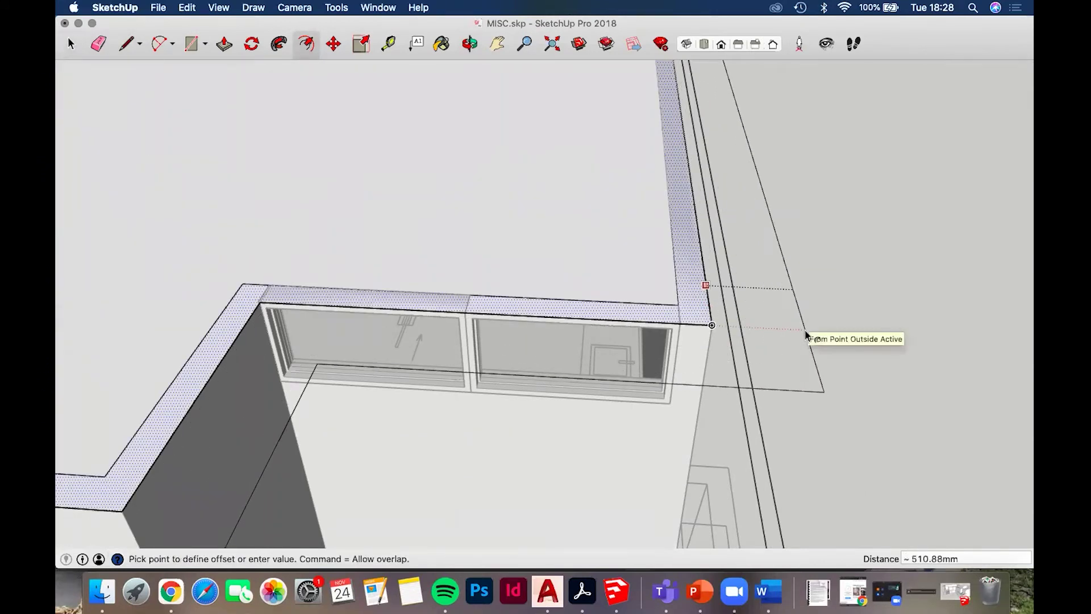
text(500)
key(Return)
Delete the innermost outline that follows the inside of the walls, keeping the outer wall outline and the overhang edge
scroll(629, 313, up, 3)
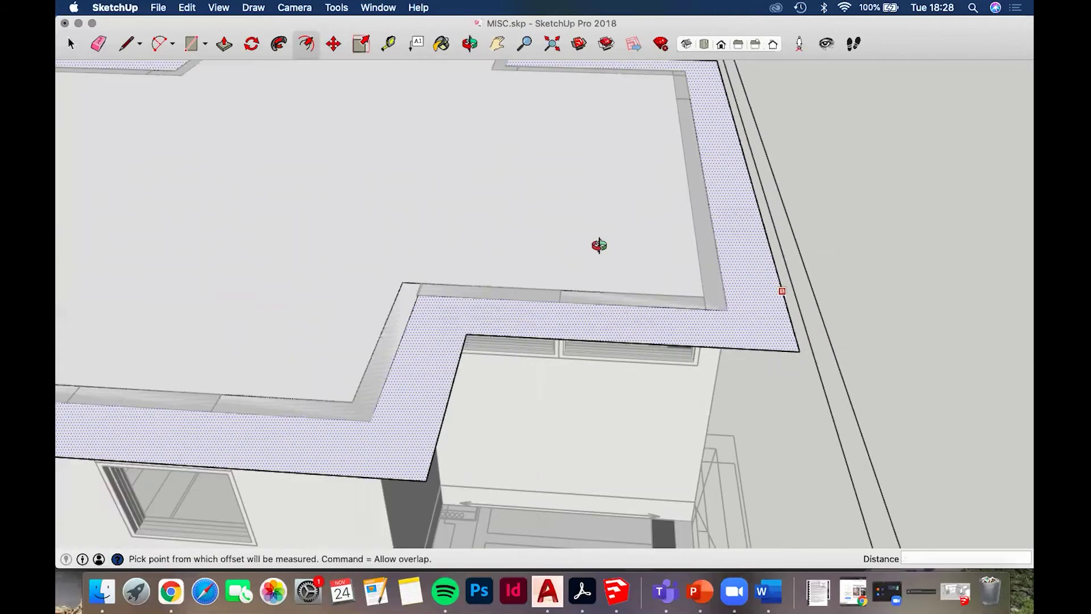
scroll(629, 313, down, 3)
middle_drag(588, 68, 677, 272)
scroll(681, 284, up, 5)
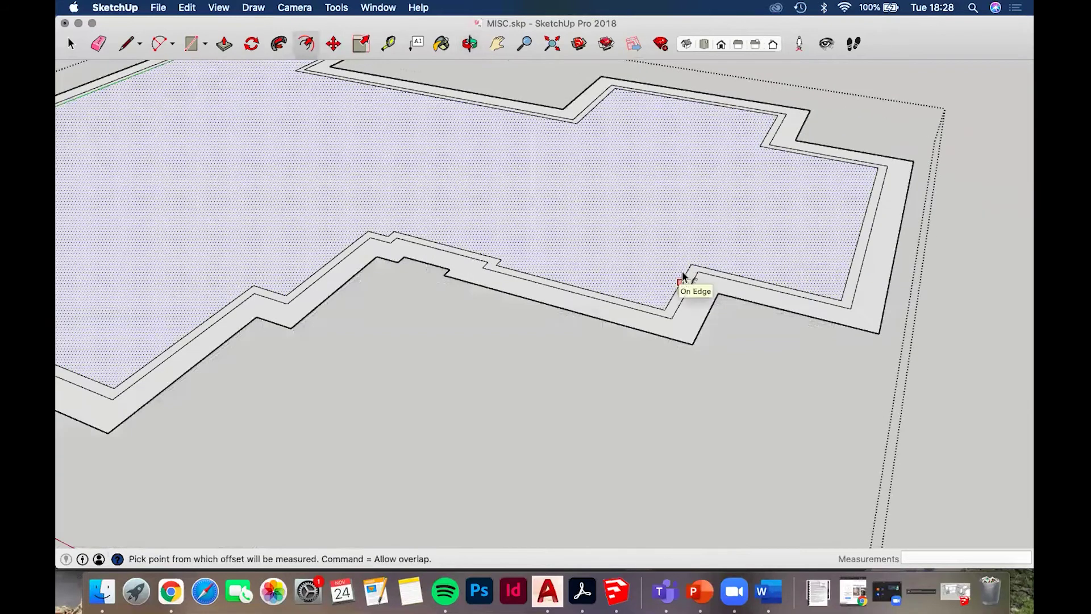
key(e)
click(689, 271)
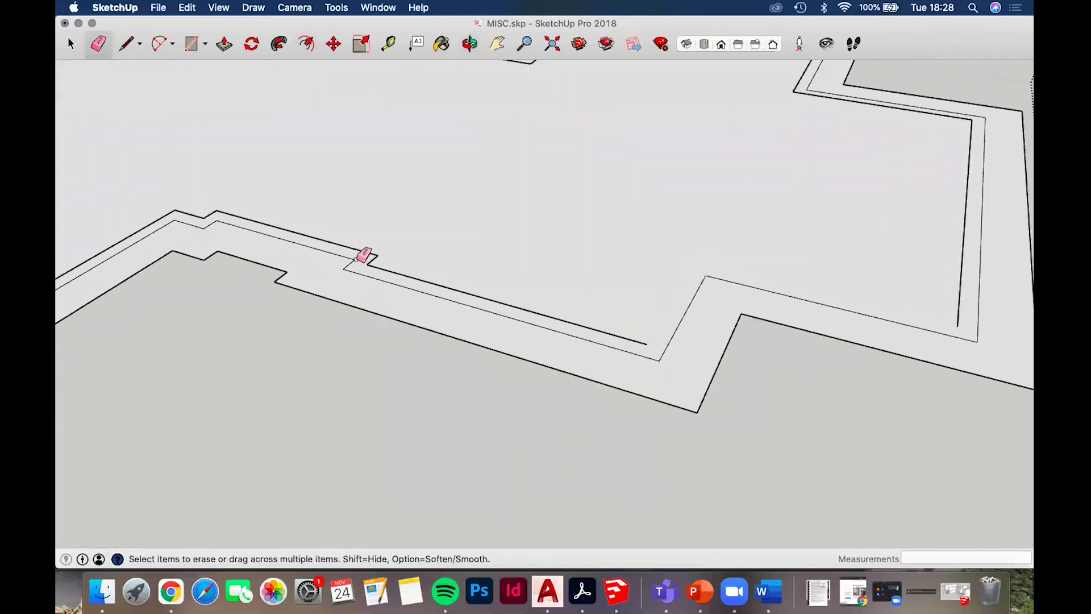
key(space)
click(379, 269)
key(Delete)
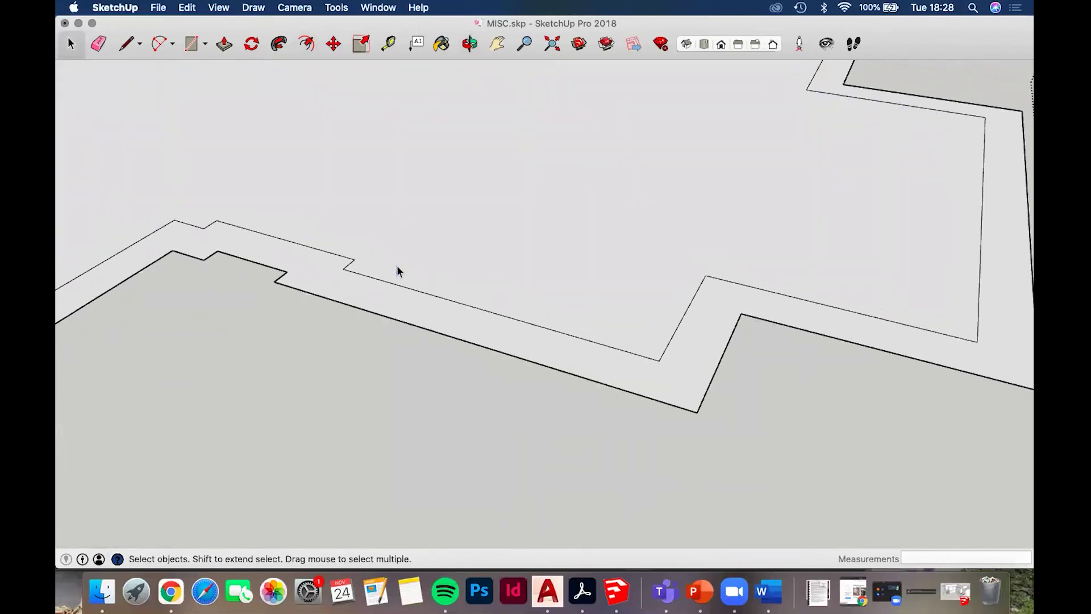
shift+middle_drag(470, 241, 776, 202)
middle_drag(734, 266, 660, 293)
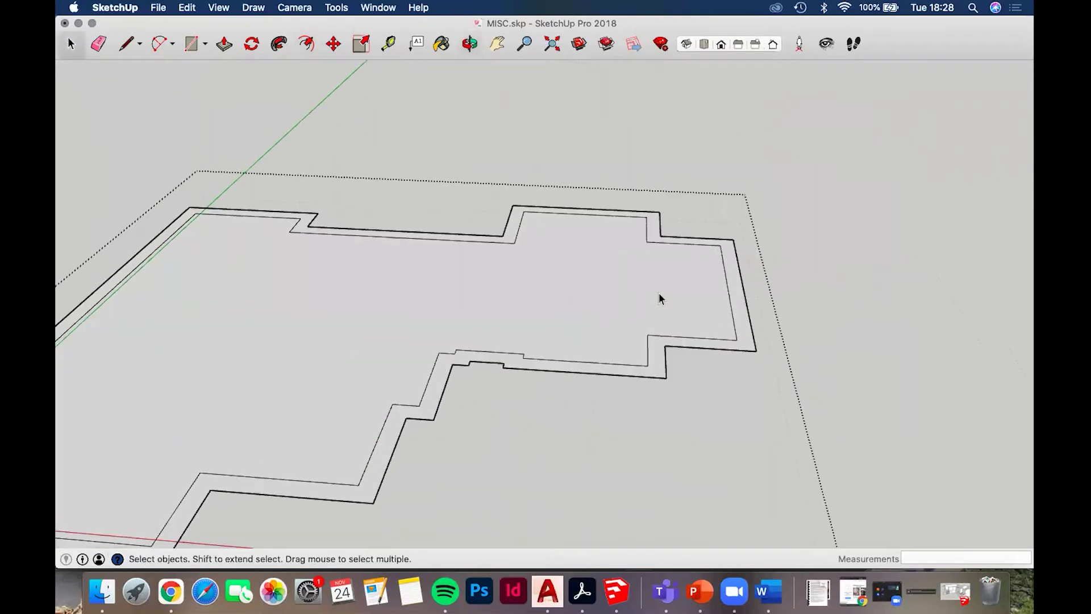
Extrude the inner face of the roof outline upward into a slab
scroll(664, 293, up, 3)
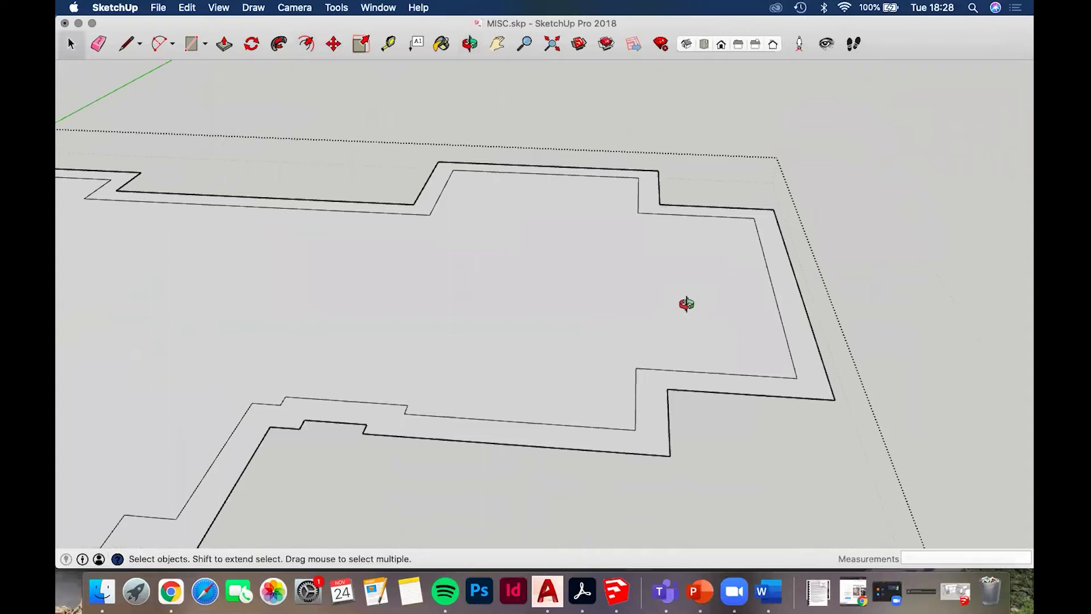
scroll(687, 304, down, 2)
key(p)
drag(625, 312, 635, 299)
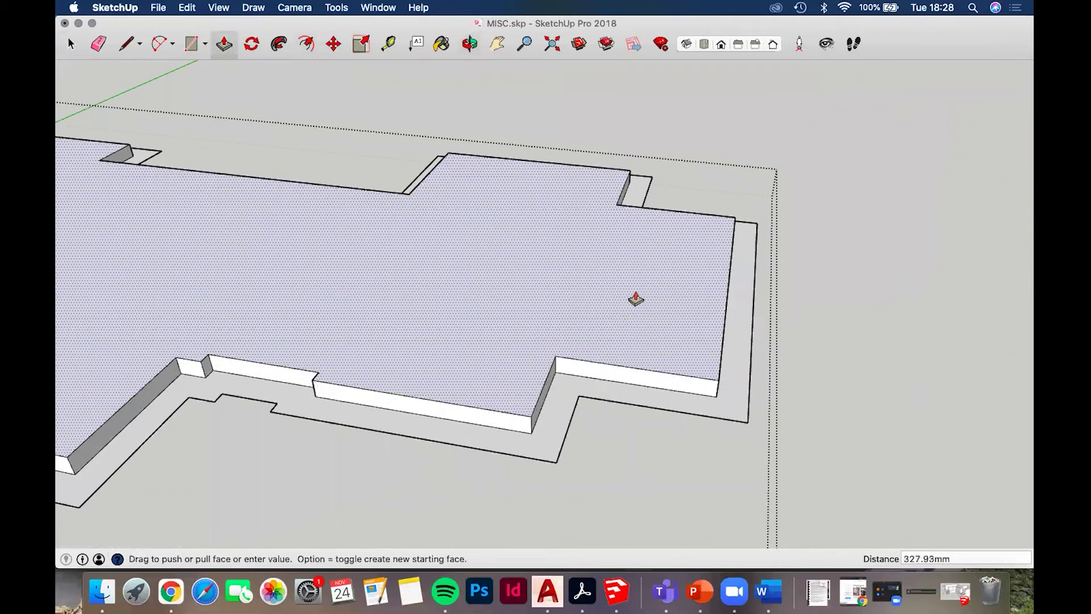
text(5)
key(Return)
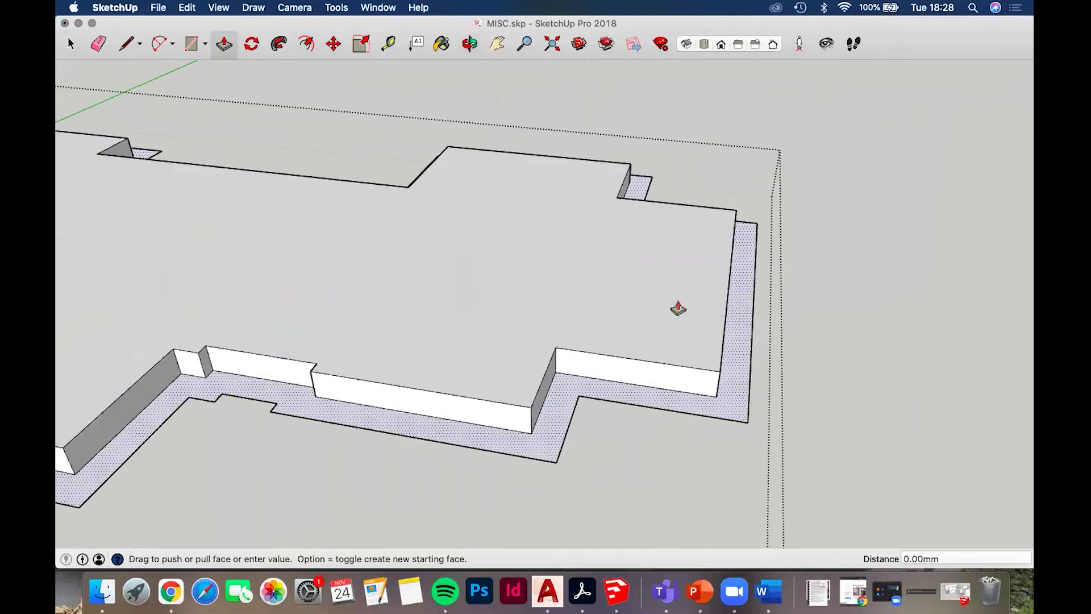
Extrude the border face around the slab up to the same height as the inner face
click(536, 363)
scroll(536, 365, down, 2)
mouse_move(531, 286)
middle_down()
mouse_move(727, 313)
mouse_move(741, 280)
middle_up()
scroll(731, 271, down, 1)
scroll(733, 268, up, 2)
Erase the short inner outline edge at the front inside corner of the roof's top face
key(space)
key(e)
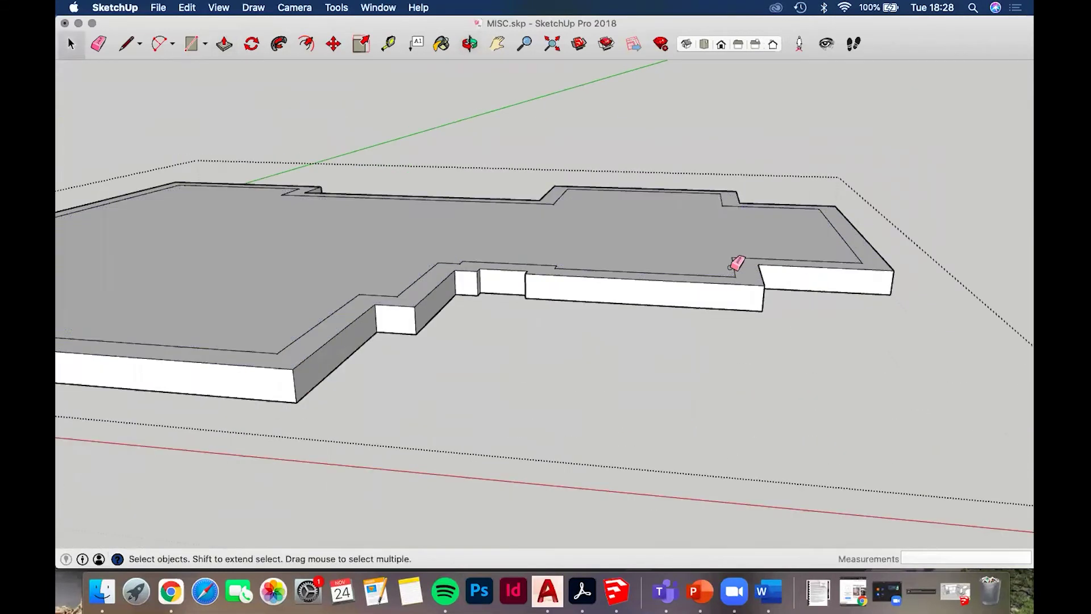
scroll(730, 268, up, 3)
click(734, 274)
middle_drag(733, 275, 759, 375)
key(space)
click(763, 380)
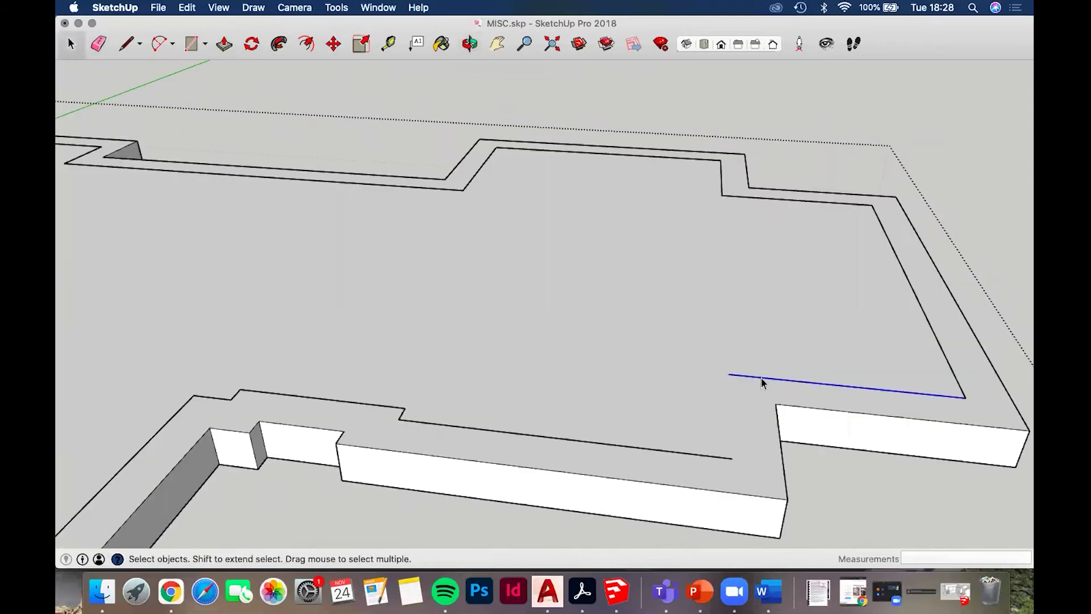
triple_click(763, 381)
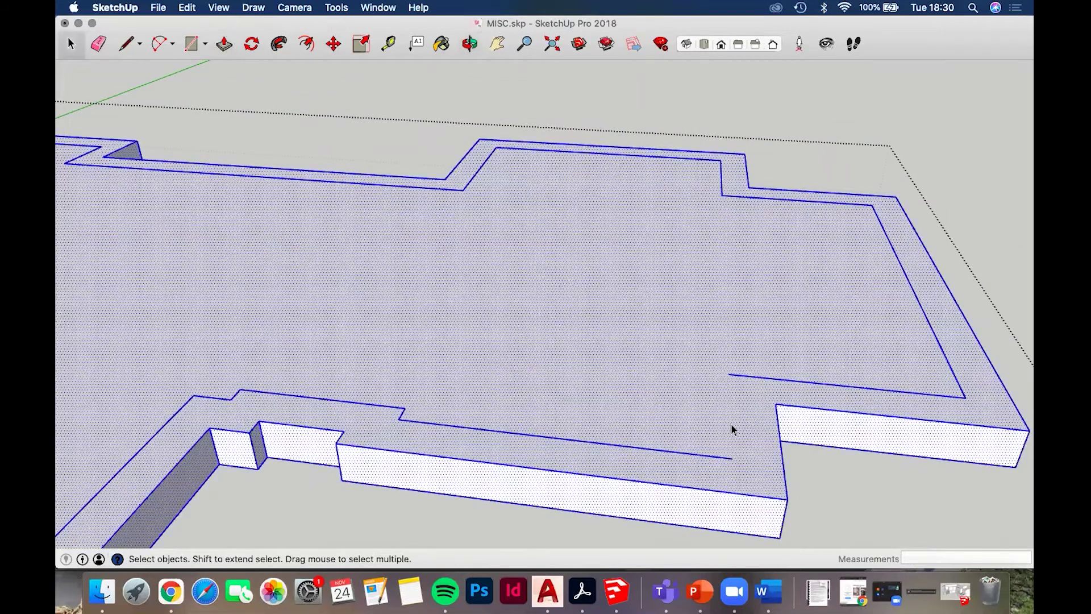
Erase the inner outline edges on the roof top along the far side, the end and the stepped front
key(e)
click(756, 376)
scroll(625, 383, down, 3)
mouse_move(596, 385)
mouse_down()
mouse_move(531, 377)
mouse_move(436, 441)
mouse_move(421, 472)
mouse_up()
click(654, 395)
click(589, 250)
drag(723, 238, 837, 294)
click(340, 228)
click(341, 236)
click(240, 219)
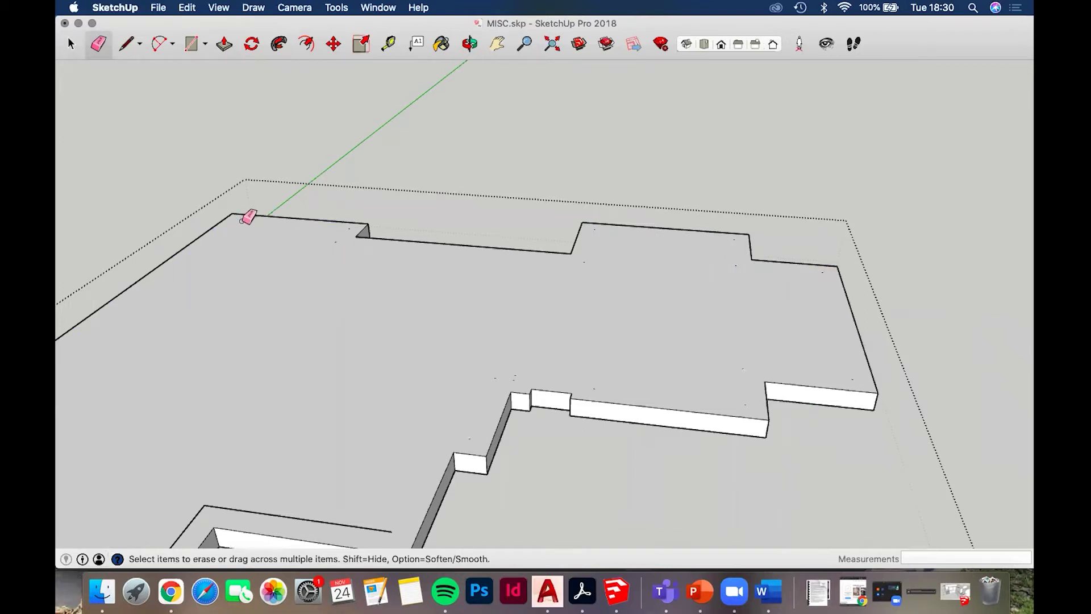
Erase the last two inner outline edges beside the front notch of the roof top
scroll(248, 216, down, 5)
middle_drag(248, 288, 341, 383)
scroll(317, 370, up, 6)
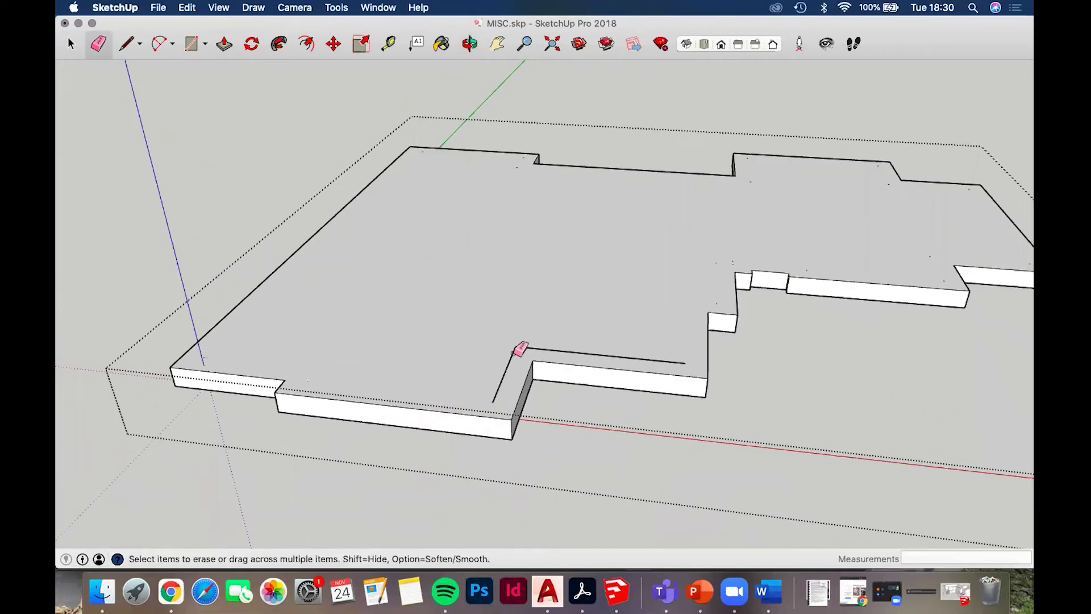
click(508, 364)
click(647, 359)
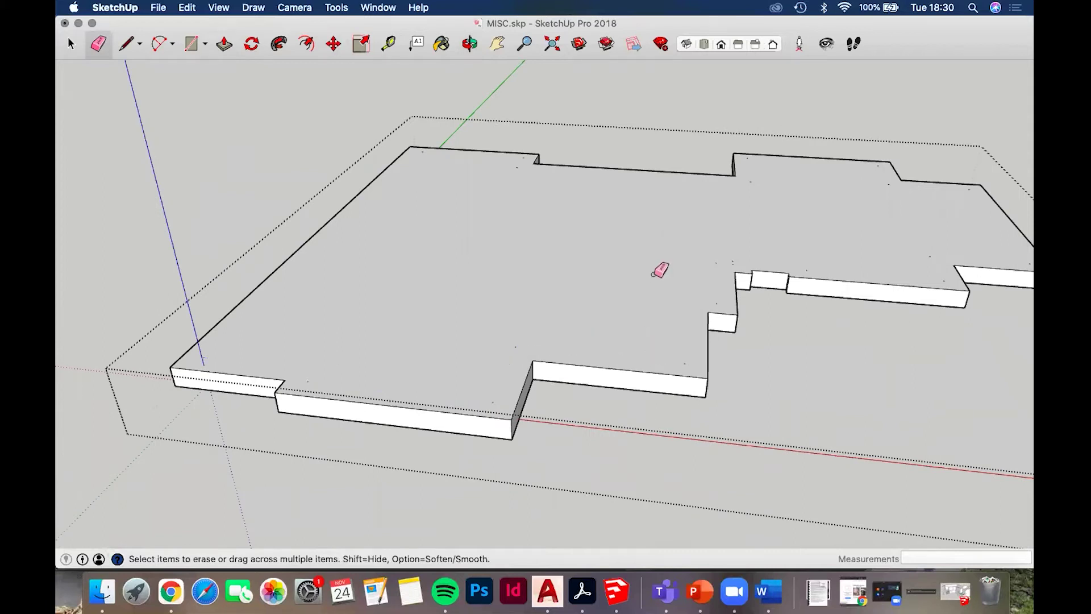
Draw a line along the inner outline on the slab's underside, between the two corners at the front notch, to close the opening
scroll(661, 270, down, 4)
key(space)
key(Escape)
middle_drag(650, 218, 624, 68)
middle_drag(589, 264, 584, 227)
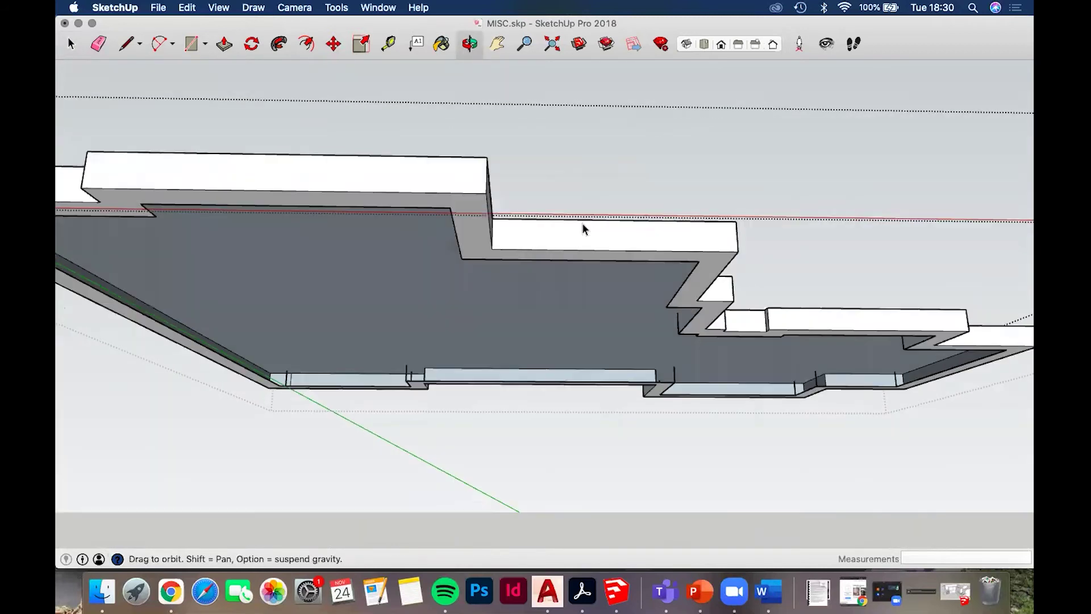
middle_drag(494, 252, 480, 246)
key(l)
click(462, 260)
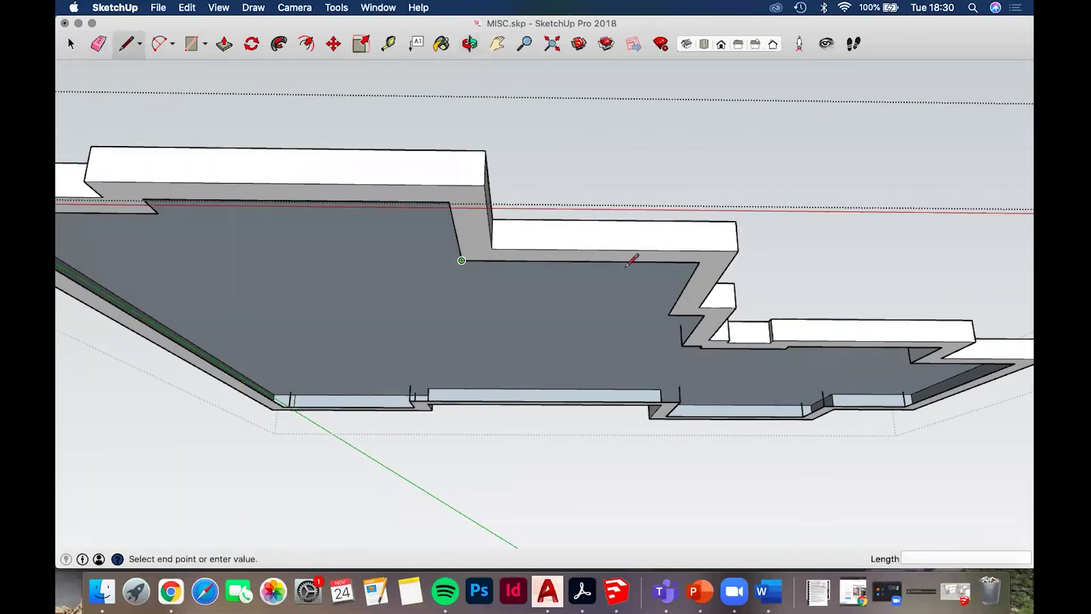
click(698, 262)
Examine the roof slab on the house from several angles, checking its overhang above the walls and windows
scroll(682, 270, down, 3)
middle_drag(602, 283, 503, 321)
scroll(738, 287, up, 3)
scroll(505, 324, up, 6)
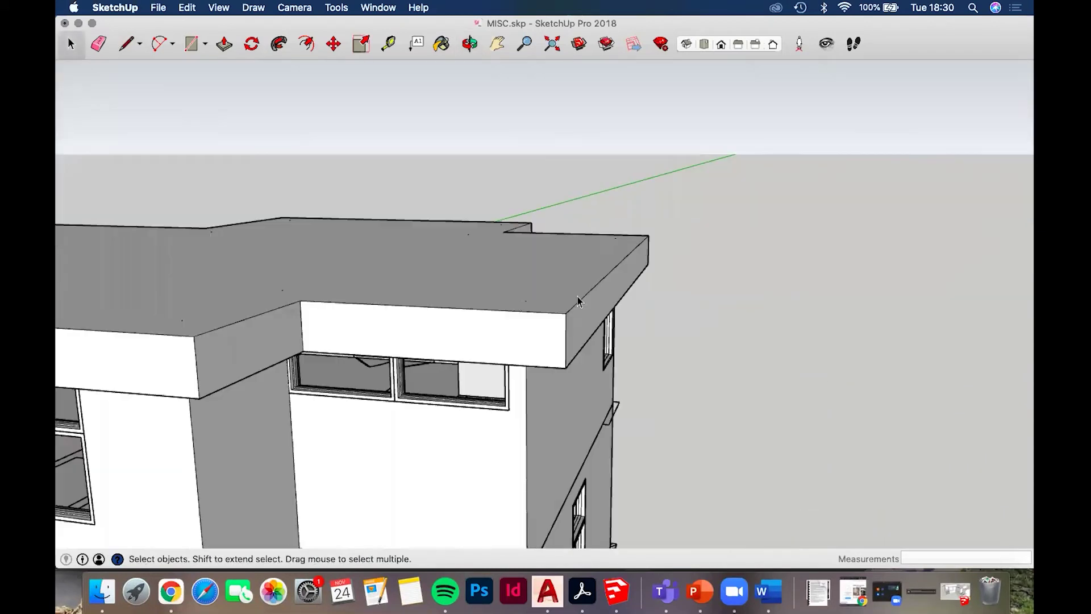
scroll(506, 324, down, 5)
middle_drag(329, 312, 480, 312)
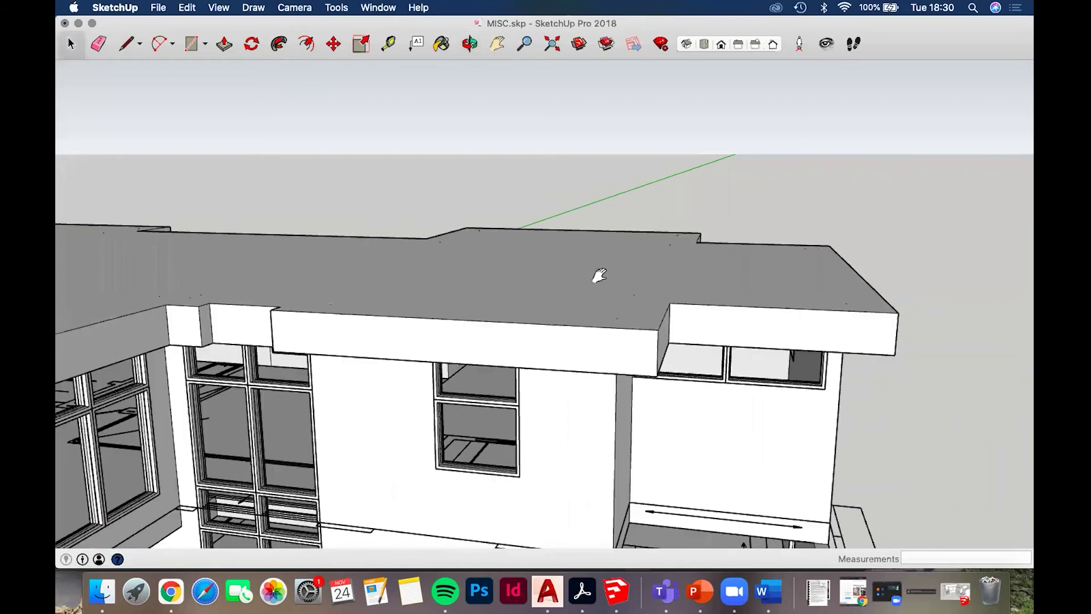
scroll(594, 319, down, 3)
middle_drag(435, 359, 506, 330)
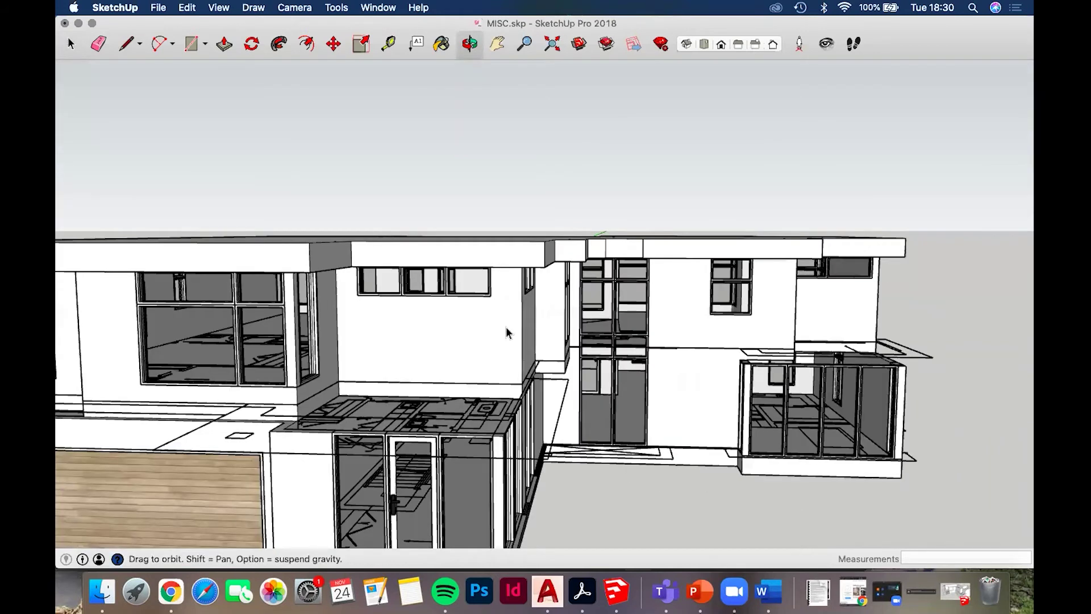
scroll(376, 268, down, 5)
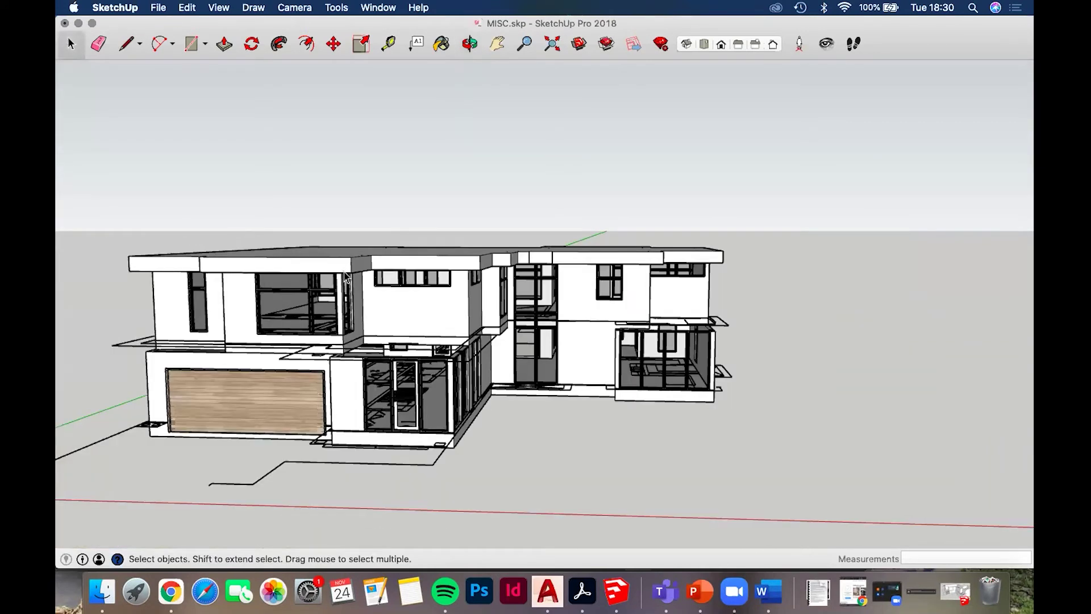
scroll(345, 277, up, 4)
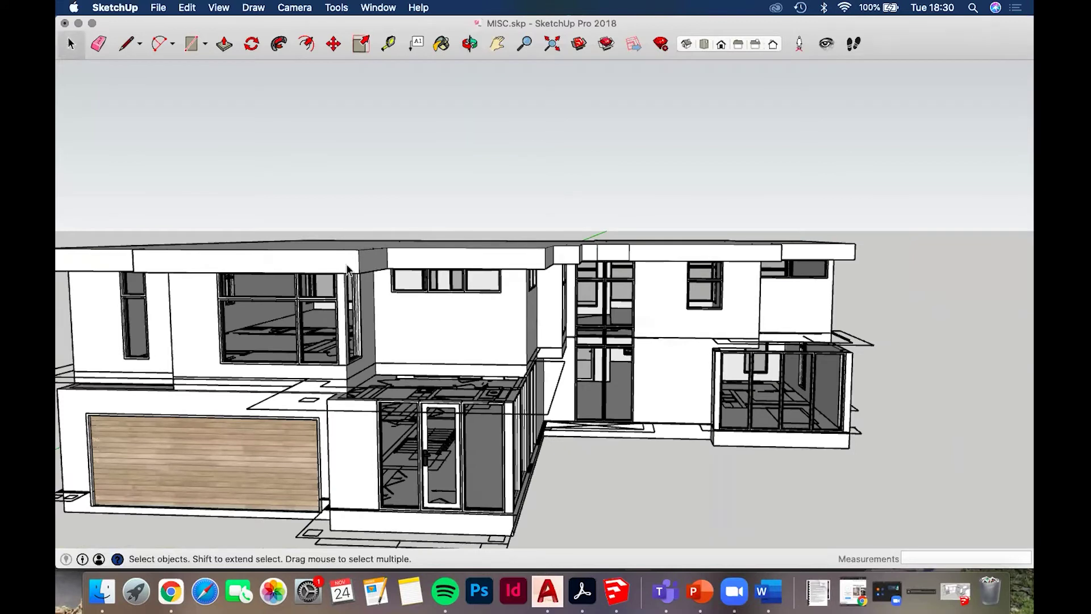
middle_drag(411, 291, 417, 296)
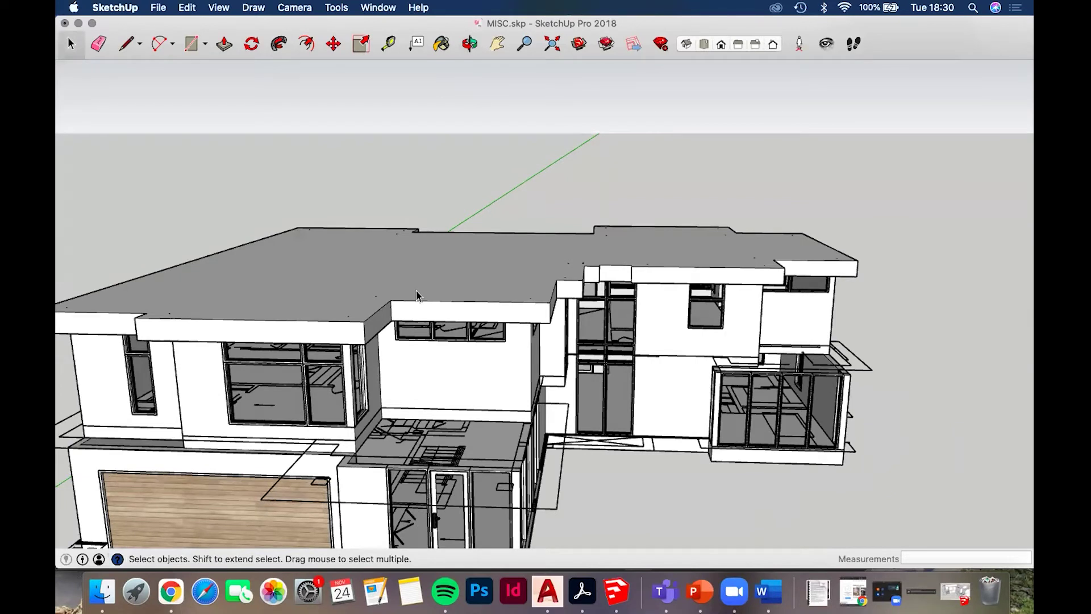
scroll(417, 295, down, 3)
middle_drag(414, 288, 413, 288)
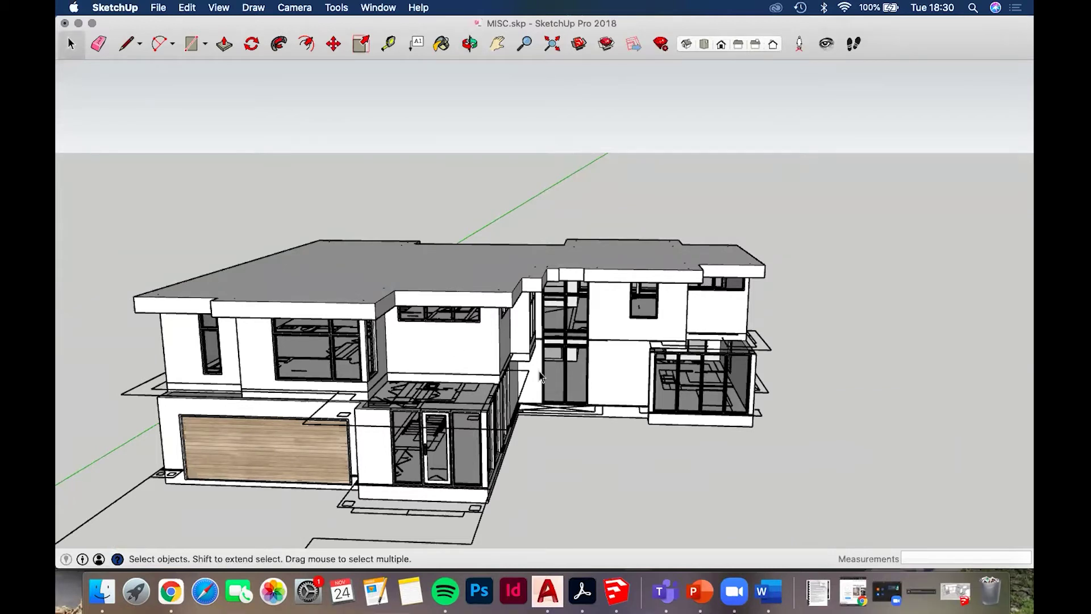
middle_drag(627, 265, 731, 291)
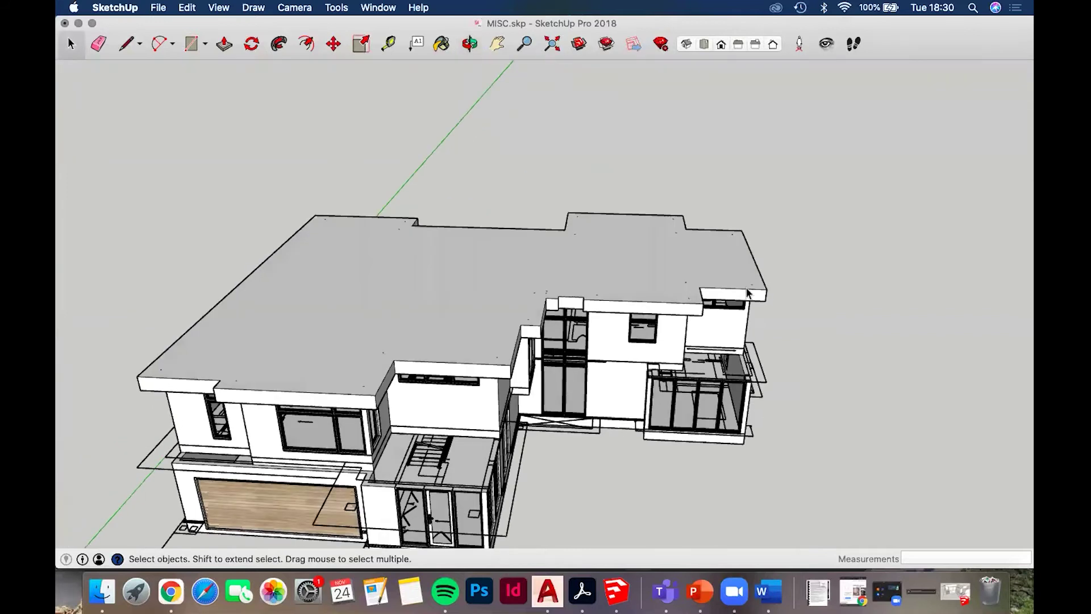
scroll(748, 294, up, 5)
middle_drag(653, 285, 551, 188)
scroll(557, 190, down, 4)
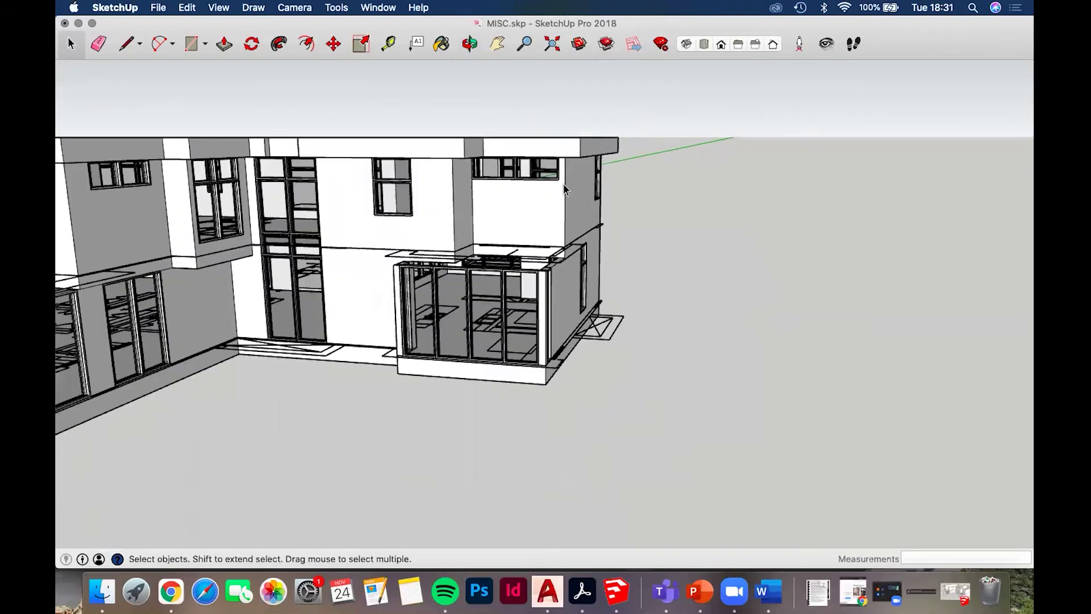
middle_drag(518, 239, 571, 188)
scroll(601, 176, up, 5)
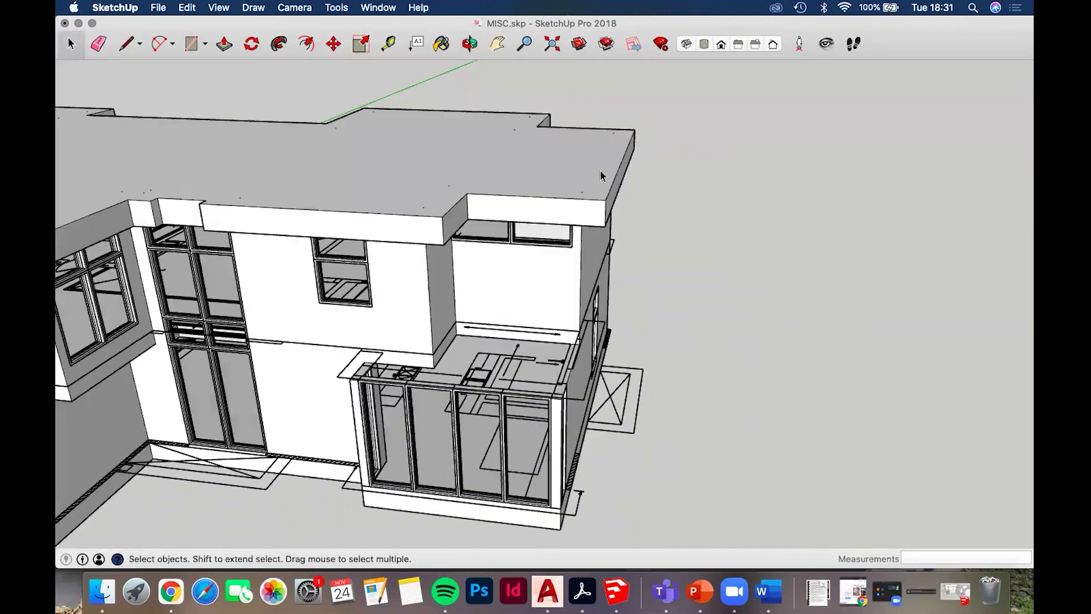
scroll(600, 187, up, 5)
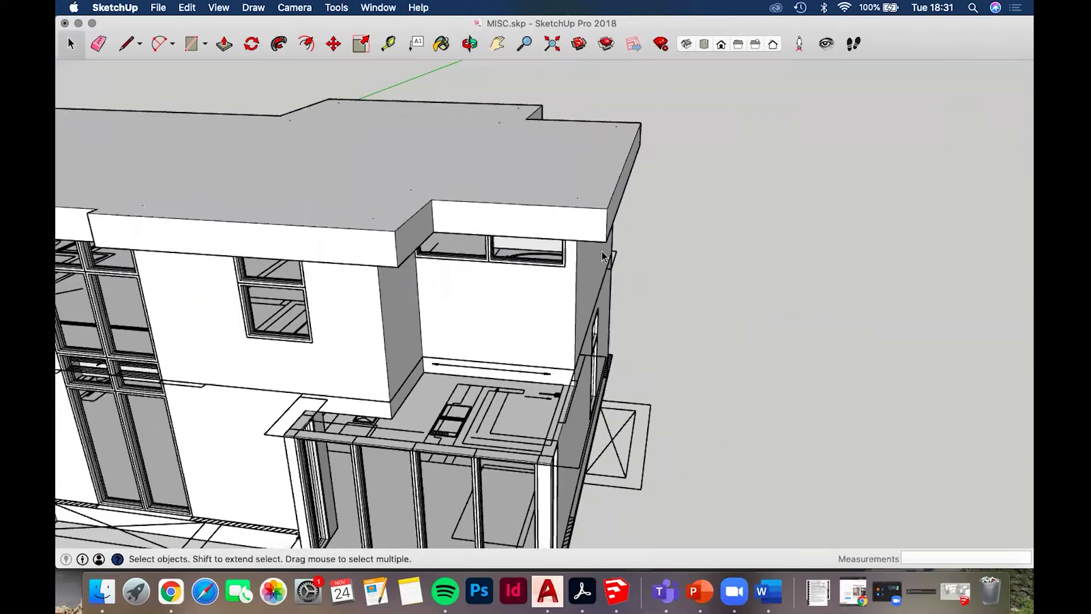
middle_drag(592, 227, 508, 180)
scroll(507, 176, down, 3)
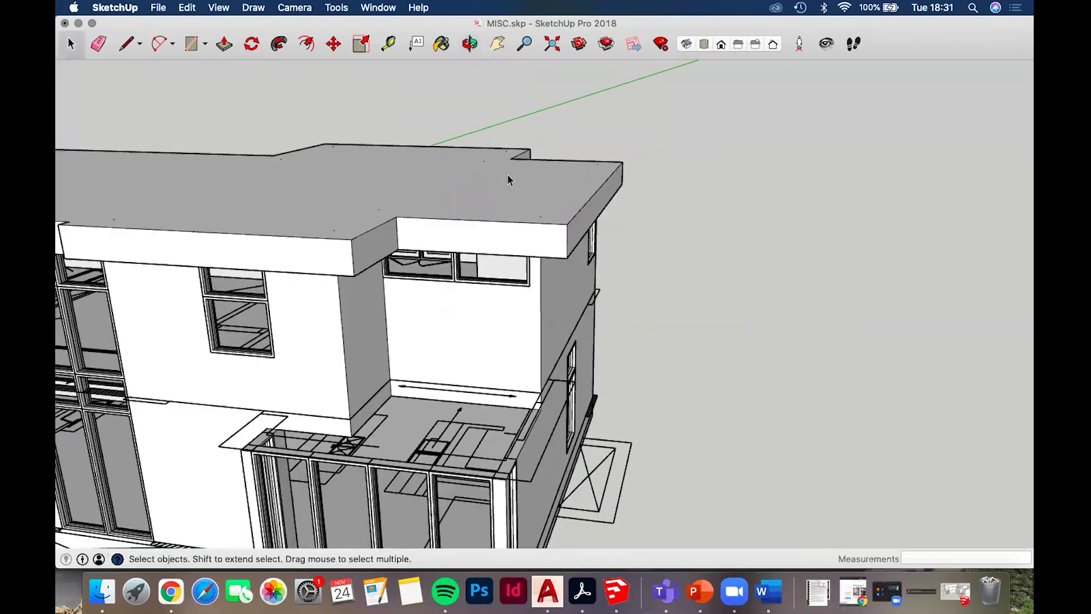
Open the roof group for editing and offset its top face outward by 50 mm
scroll(524, 179, up, 3)
click(559, 206)
double_click(557, 199)
click(569, 199)
middle_drag(568, 200, 593, 284)
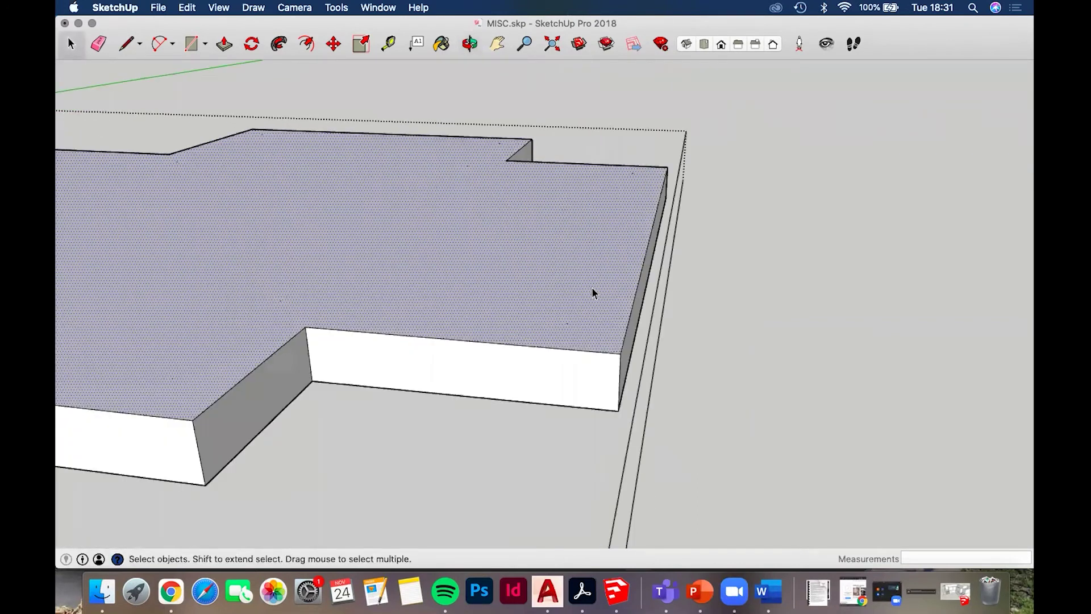
key(f)
click(618, 284)
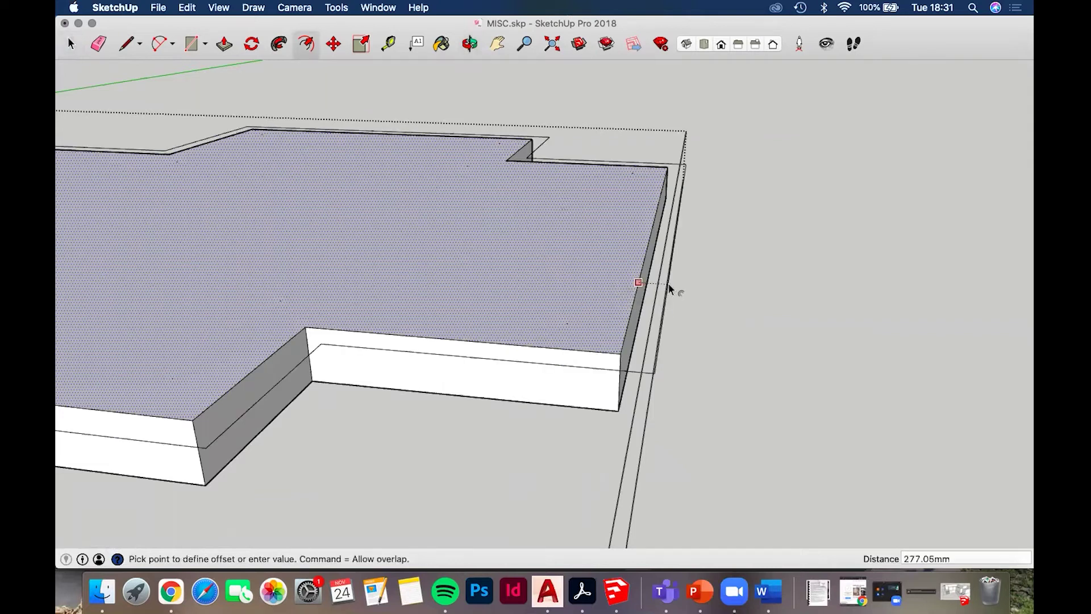
text(50)
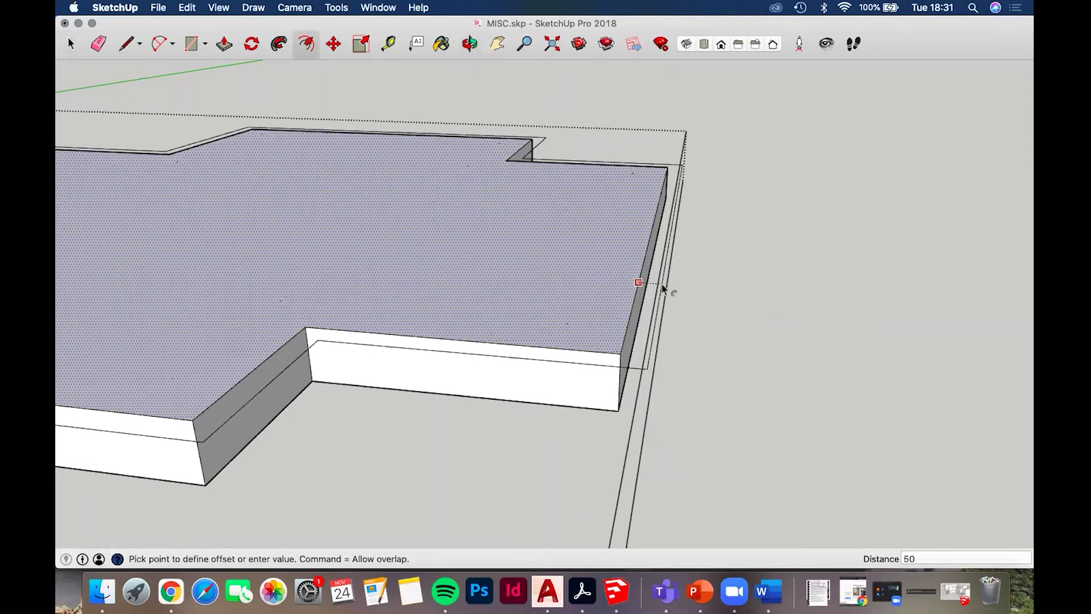
key(Return)
Set the outward offset of the roof's top face to 100 mm
scroll(636, 319, up, 5)
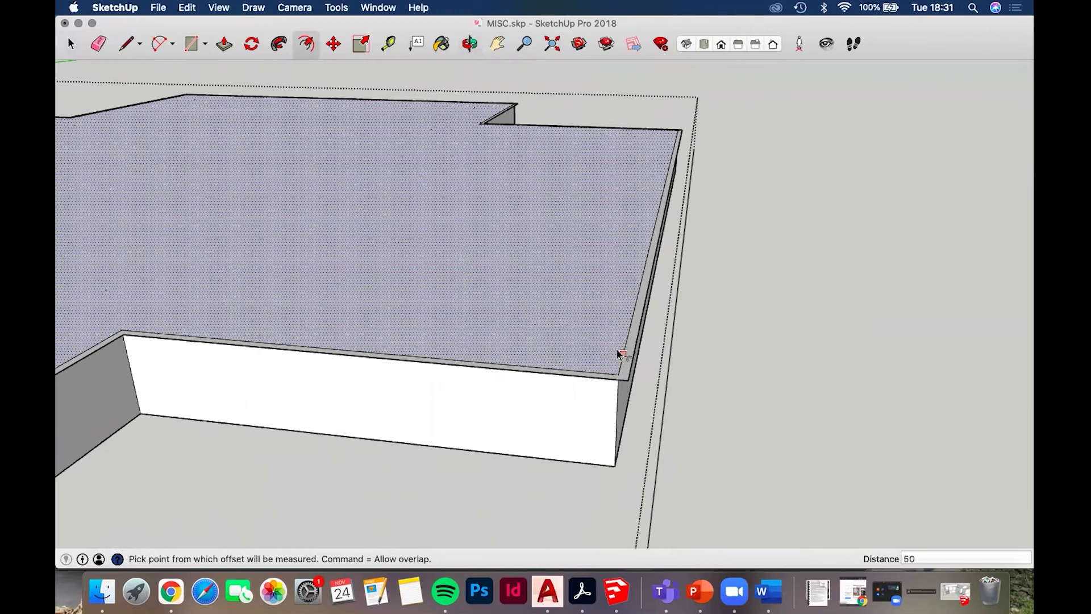
click(630, 328)
text(100)
key(Return)
Push the overhanging border face downward to form a thin lip around the roof's top edge
key(space)
key(p)
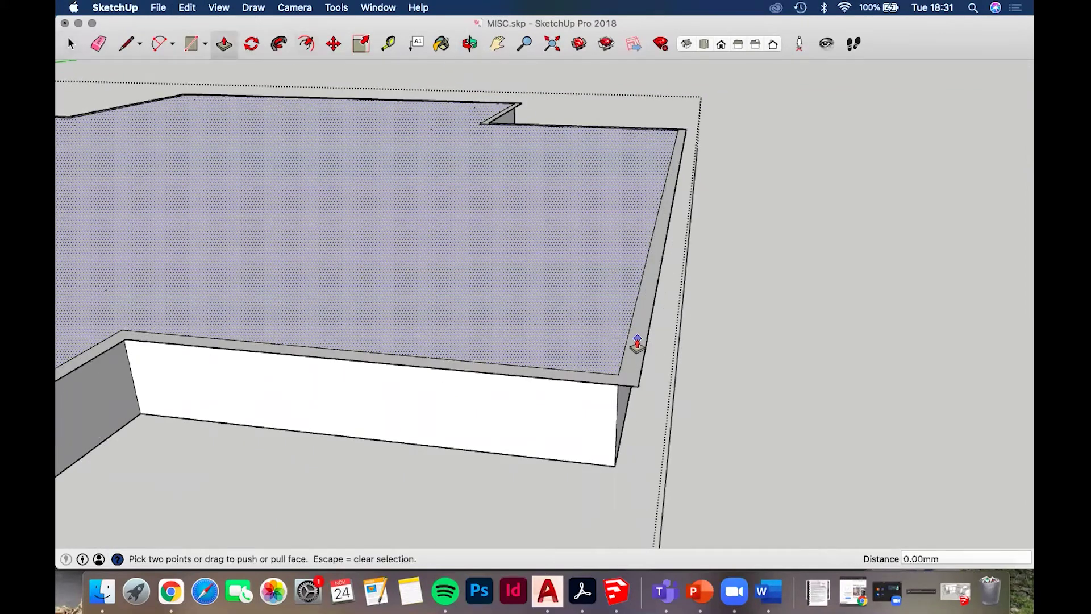
click(639, 347)
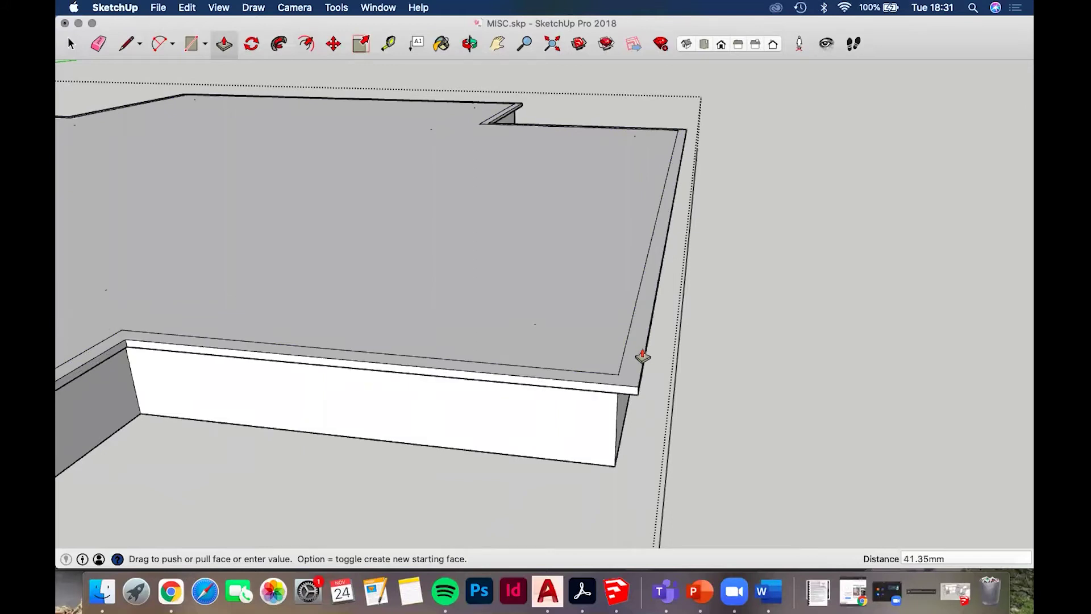
key(Return)
Erase the offset outline's edges on the roof top along the end side and the adjoining front side
key(e)
drag(629, 353, 617, 373)
mouse_move(621, 368)
middle_down()
mouse_move(609, 370)
mouse_move(602, 246)
mouse_move(580, 250)
mouse_move(611, 386)
middle_up()
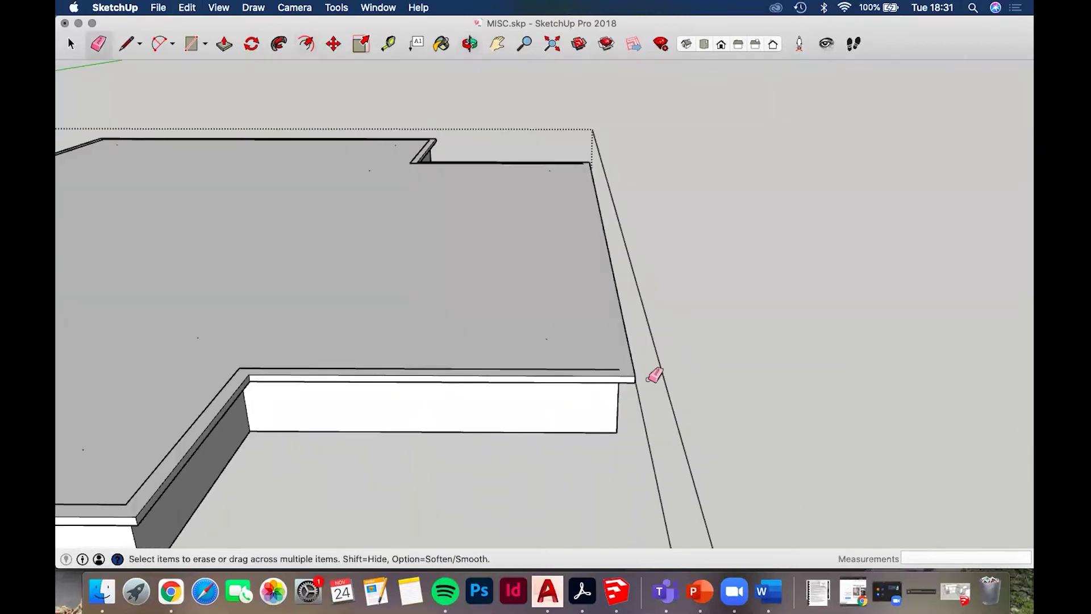
click(415, 369)
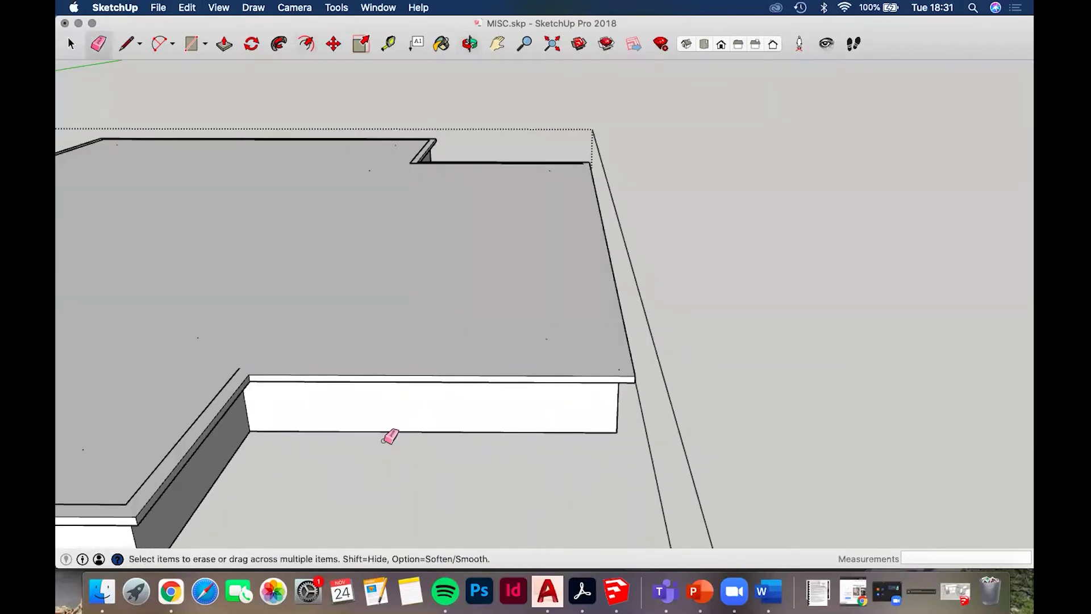
middle_drag(382, 442, 341, 442)
click(344, 434)
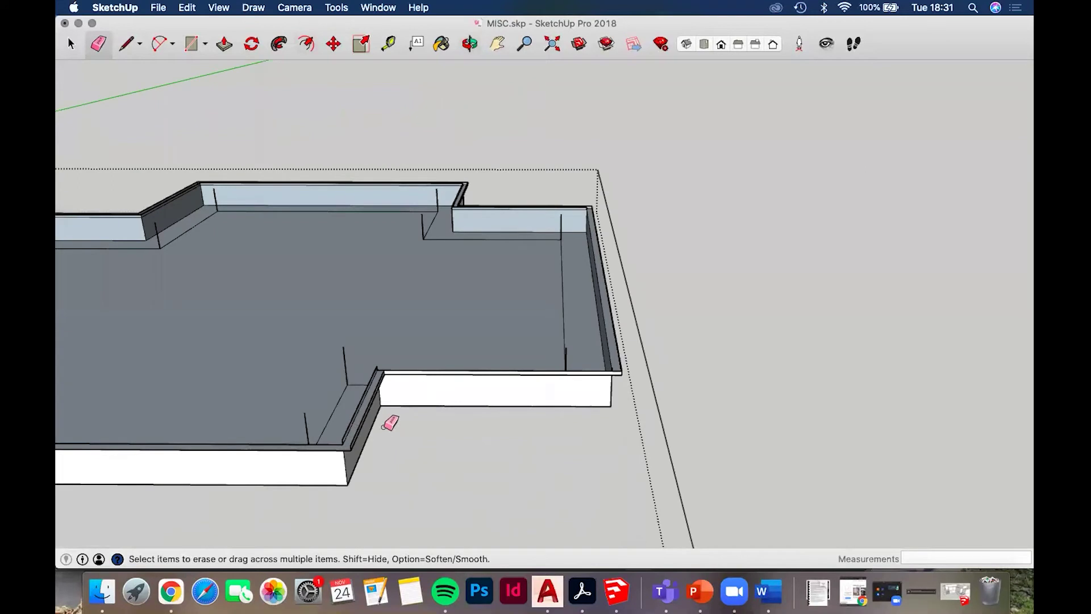
key(super+z)
Examine the roof lip on the house and the glazed ground-floor extension below it
middle_drag(373, 351, 323, 283)
scroll(580, 262, down, 5)
middle_drag(580, 263, 356, 202)
scroll(575, 204, up, 2)
scroll(643, 243, up, 2)
scroll(572, 202, down, 3)
scroll(457, 211, up, 3)
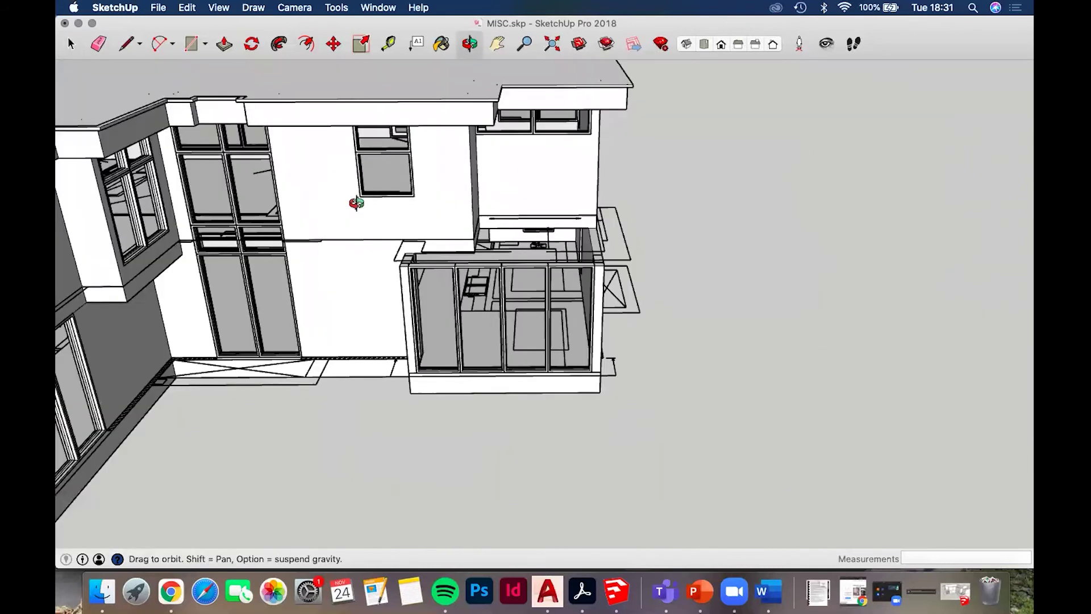
scroll(356, 202, up, 2)
middle_drag(501, 304, 450, 310)
middle_drag(542, 328, 651, 222)
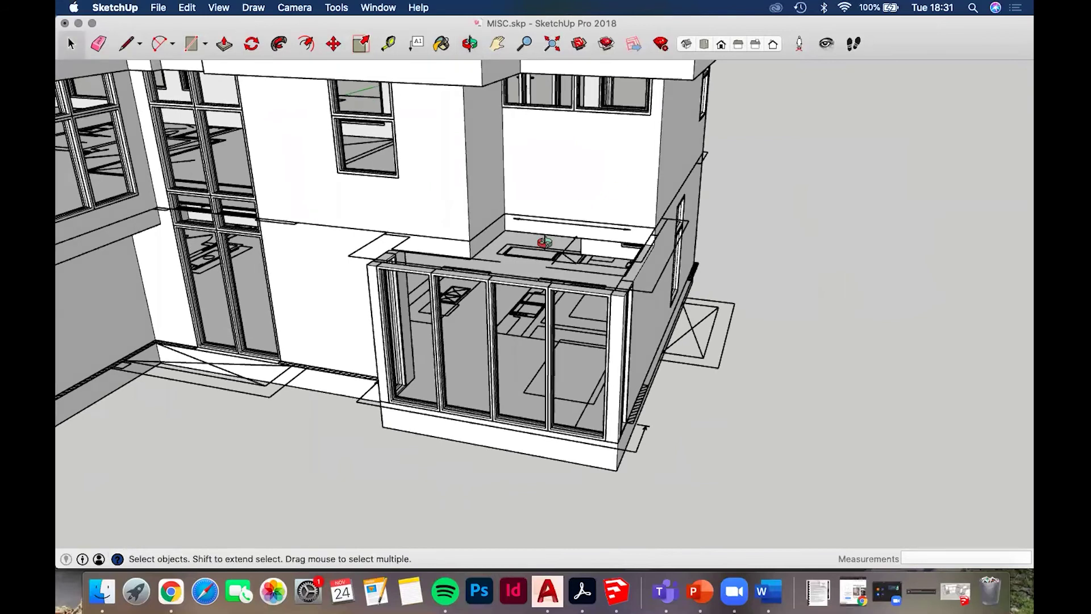
Draw the front and outer side edges of the glazed extension's roof outline along the plan's overhang lines
mouse_move(541, 243)
middle_down()
mouse_move(359, 231)
mouse_move(402, 222)
mouse_move(590, 383)
middle_up()
scroll(401, 222, up, 1)
scroll(451, 221, up, 2)
shift+middle_drag(497, 422, 496, 395)
key(l)
mouse_move(434, 187)
middle_down()
mouse_move(452, 187)
mouse_move(429, 181)
middle_up()
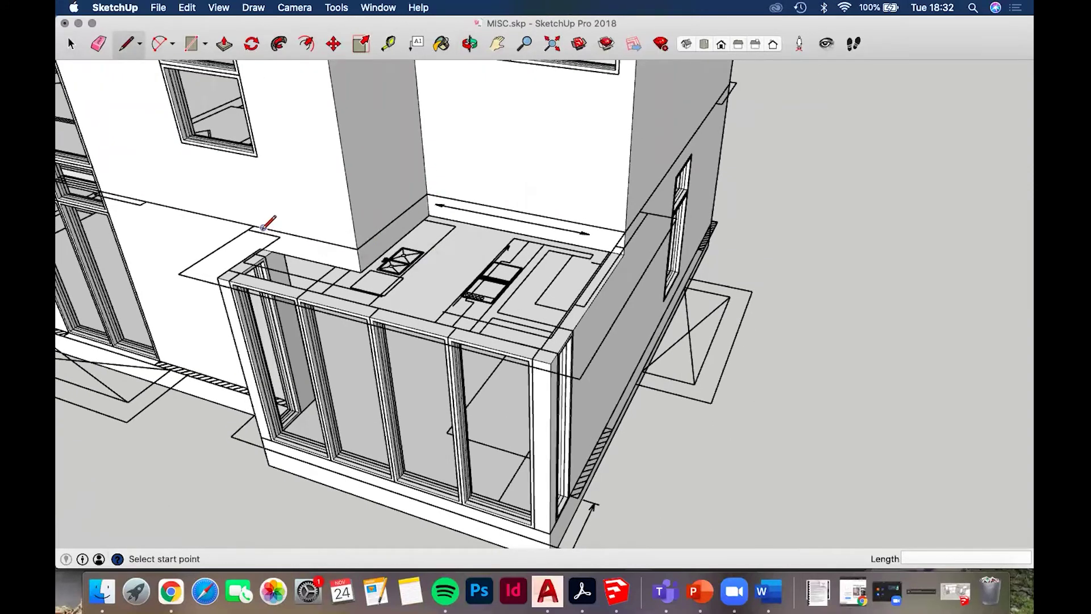
scroll(278, 245, up, 3)
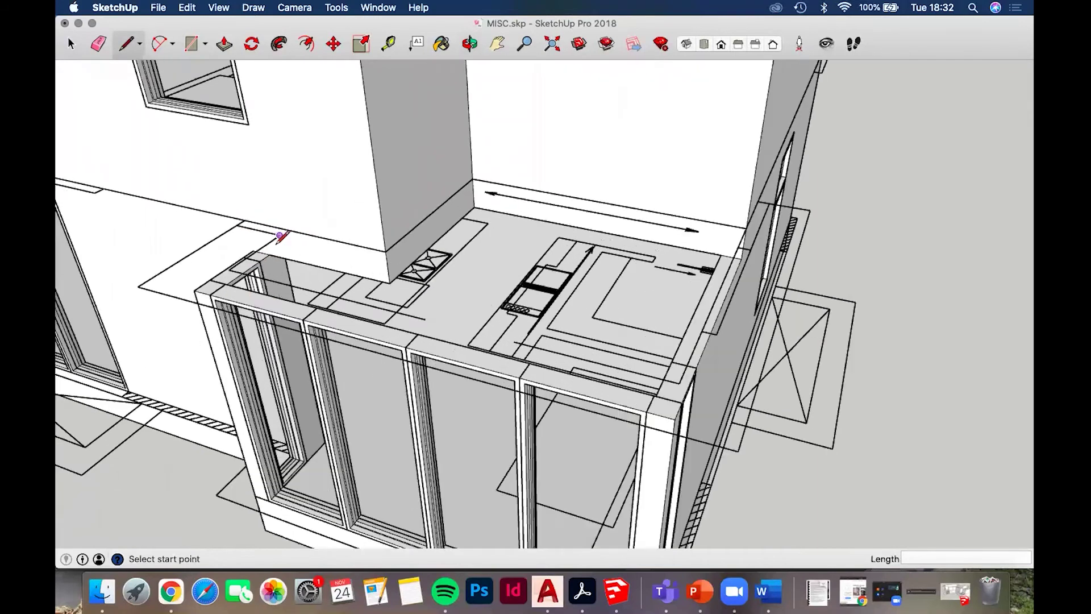
middle_drag(282, 243, 272, 239)
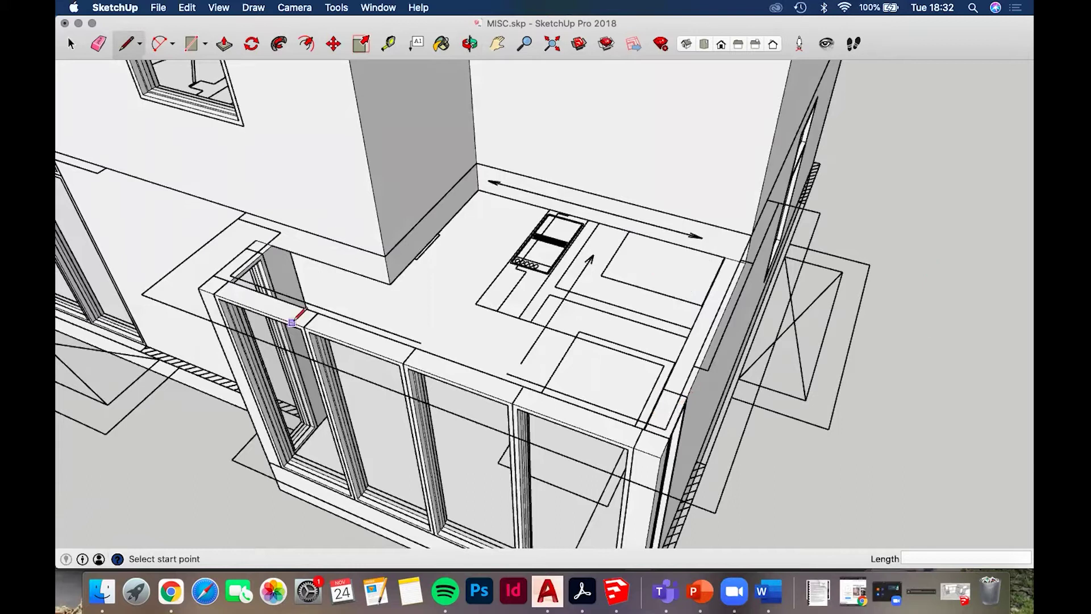
middle_drag(450, 275, 311, 258)
click(299, 271)
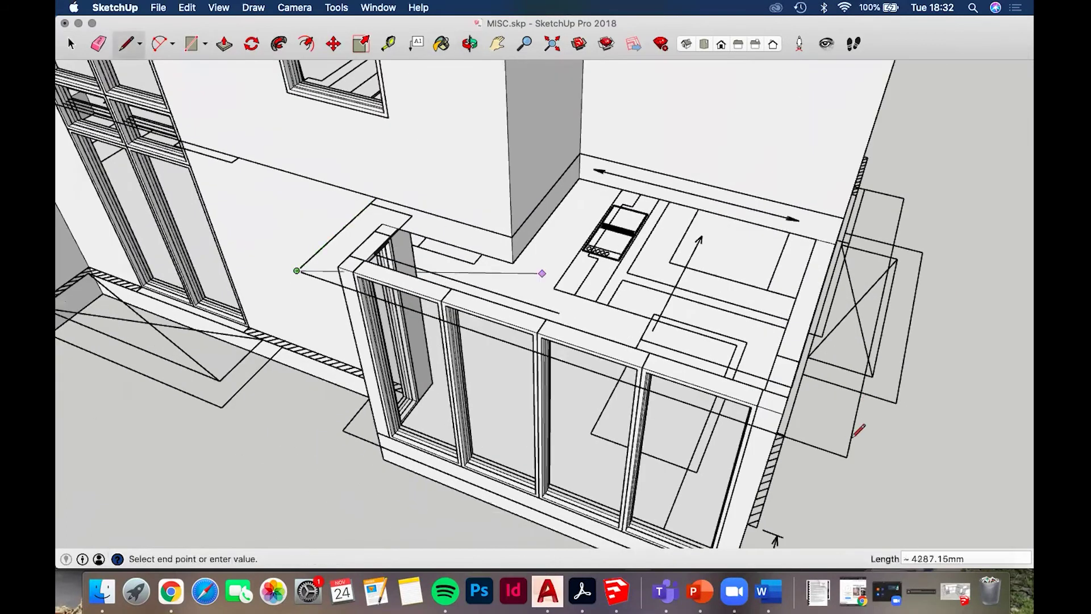
click(846, 456)
click(904, 198)
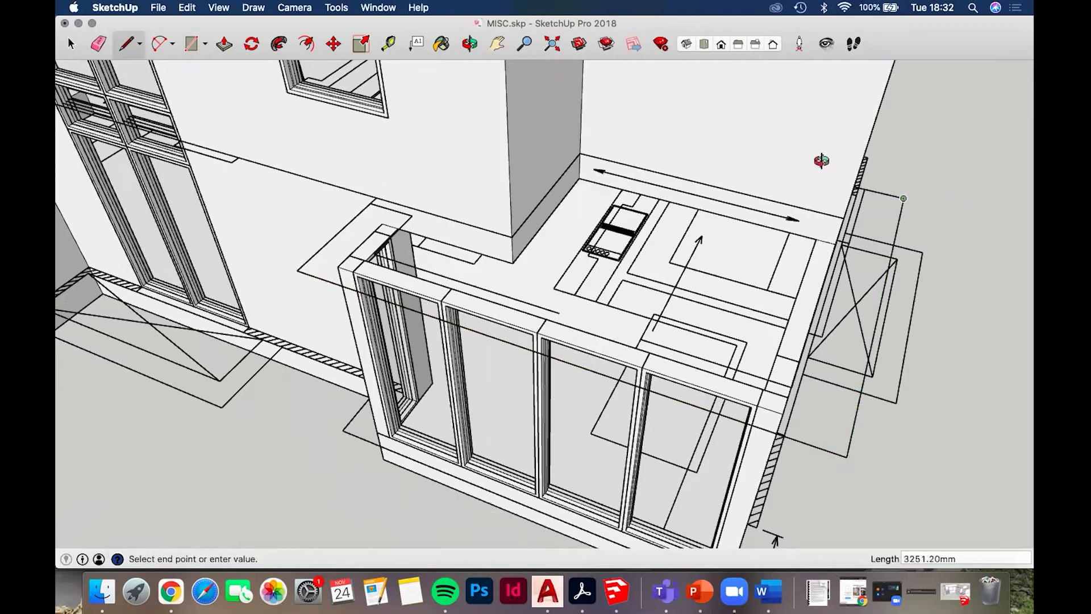
Complete the extension's roof outline along the adjoining house walls so that it closes into a face
middle_drag(945, 270, 701, 222)
click(551, 244)
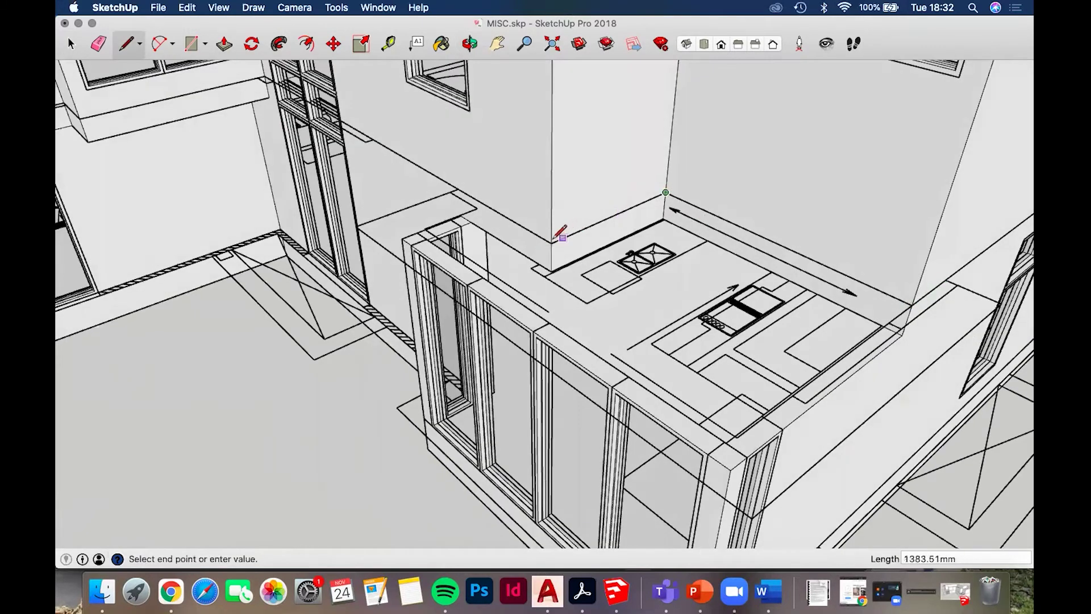
click(459, 188)
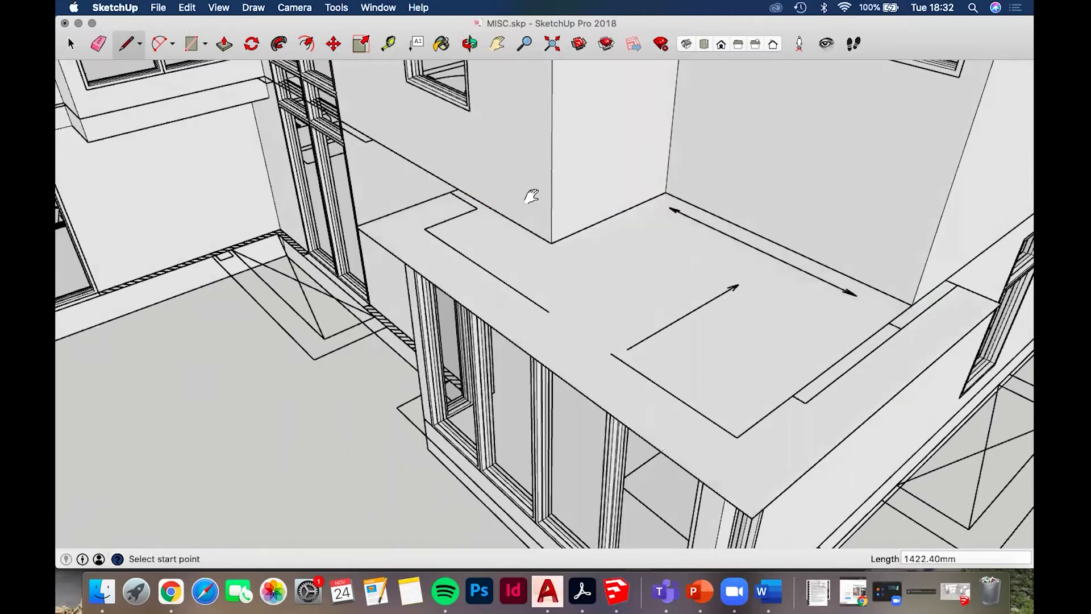
scroll(532, 196, down, 3)
middle_drag(548, 240, 618, 138)
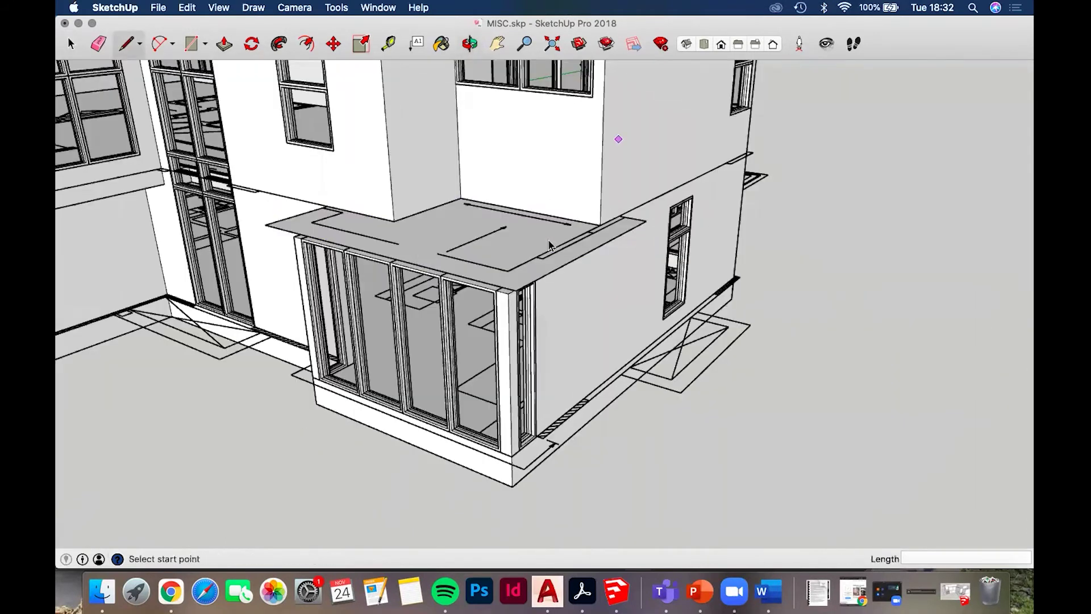
Make the extension's new roof face a group and open that group for editing
key(space)
scroll(550, 244, up, 2)
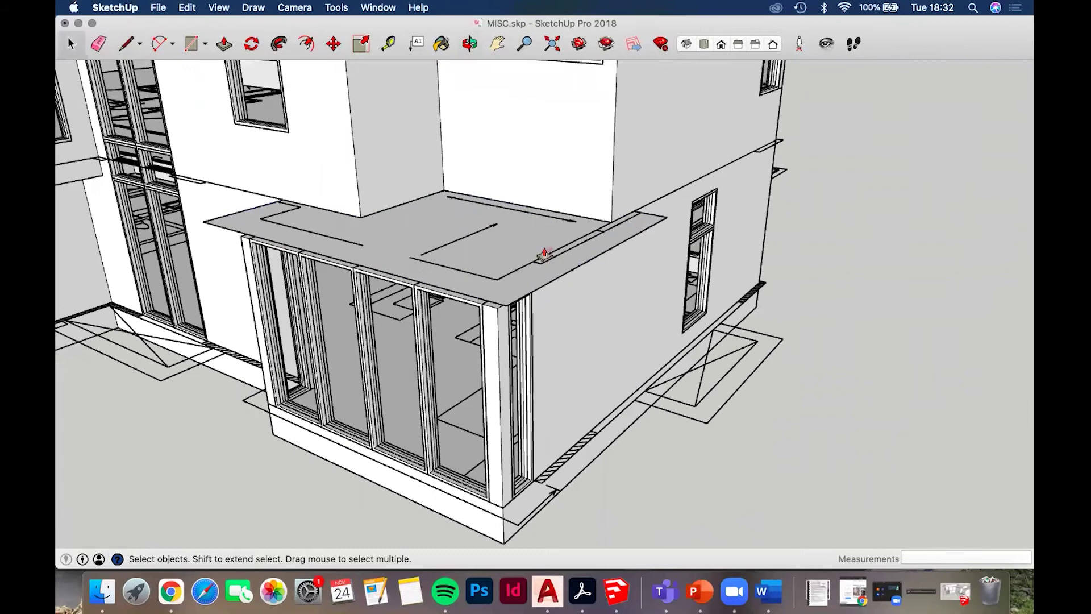
middle_drag(556, 180, 519, 226)
scroll(520, 223, up, 5)
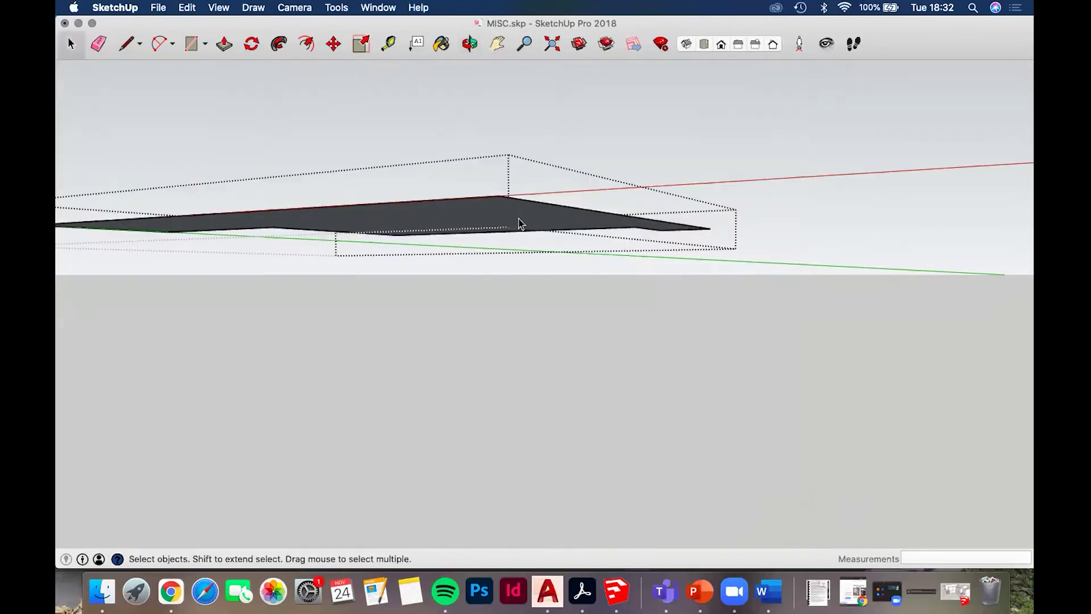
Extrude the glazed extension's roof face downward by 400 mm with Push/Pull and close the group
key(p)
drag(504, 235, 482, 264)
scroll(599, 246, down, 2)
scroll(726, 231, down, 2)
scroll(559, 320, down, 1)
mouse_move(559, 319)
middle_down()
mouse_move(499, 288)
mouse_move(663, 227)
mouse_move(488, 261)
mouse_move(499, 242)
mouse_move(446, 241)
middle_up()
scroll(473, 251, up, 3)
click(446, 241)
text(400)
key(Return)
scroll(456, 221, down, 2)
middle_drag(380, 123, 419, 312)
middle_drag(469, 263, 427, 67)
click(523, 263)
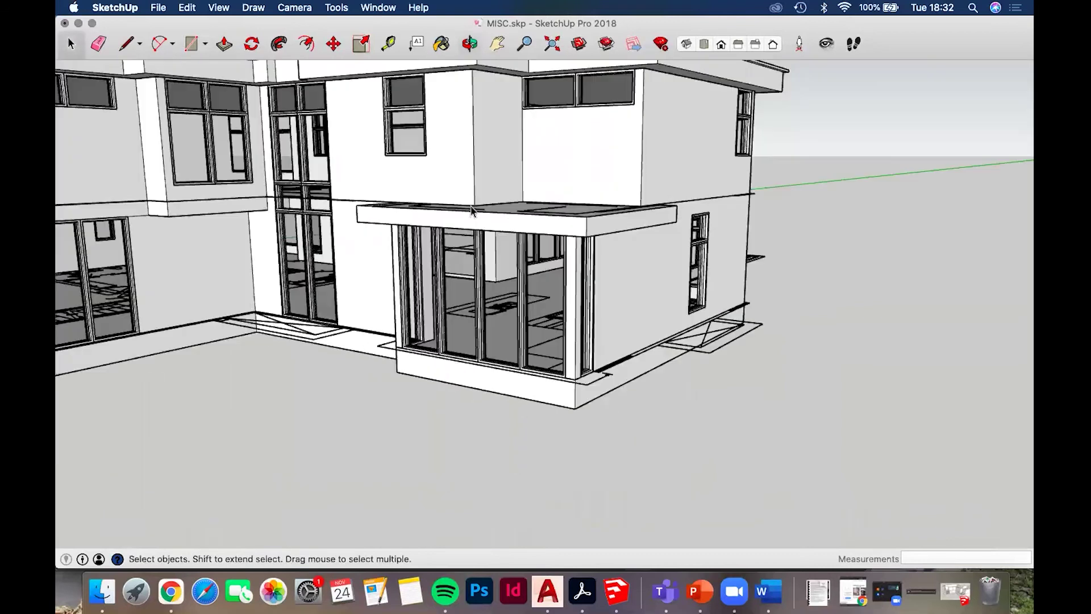
Examine the new roof slab over the glazed extension and how it meets the upper-storey walls
middle_drag(510, 173, 459, 387)
scroll(467, 382, up, 2)
middle_drag(520, 233, 521, 273)
scroll(521, 273, up, 2)
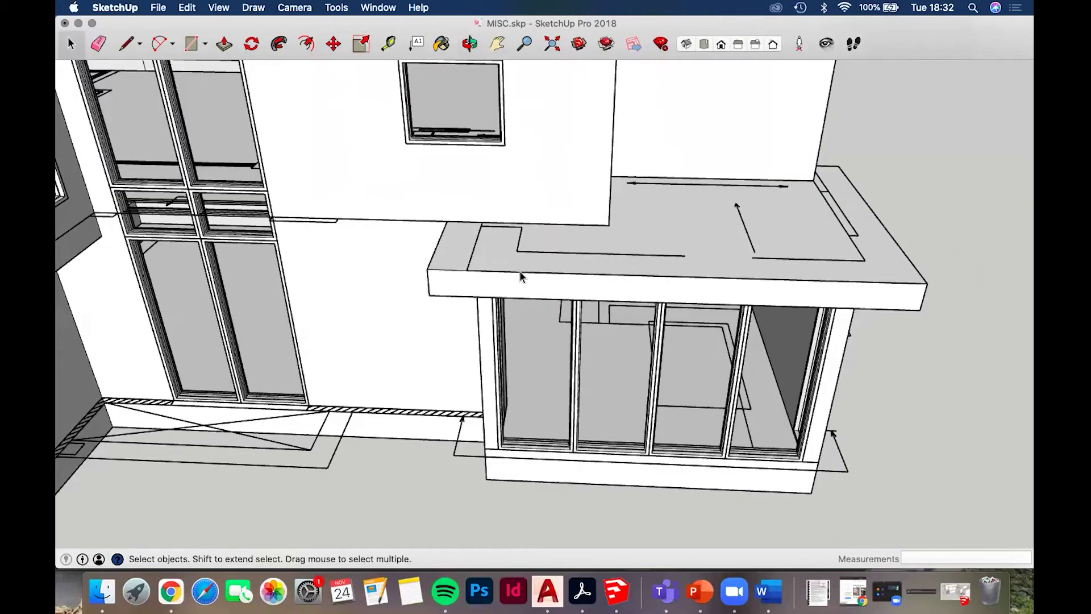
scroll(404, 220, down, 5)
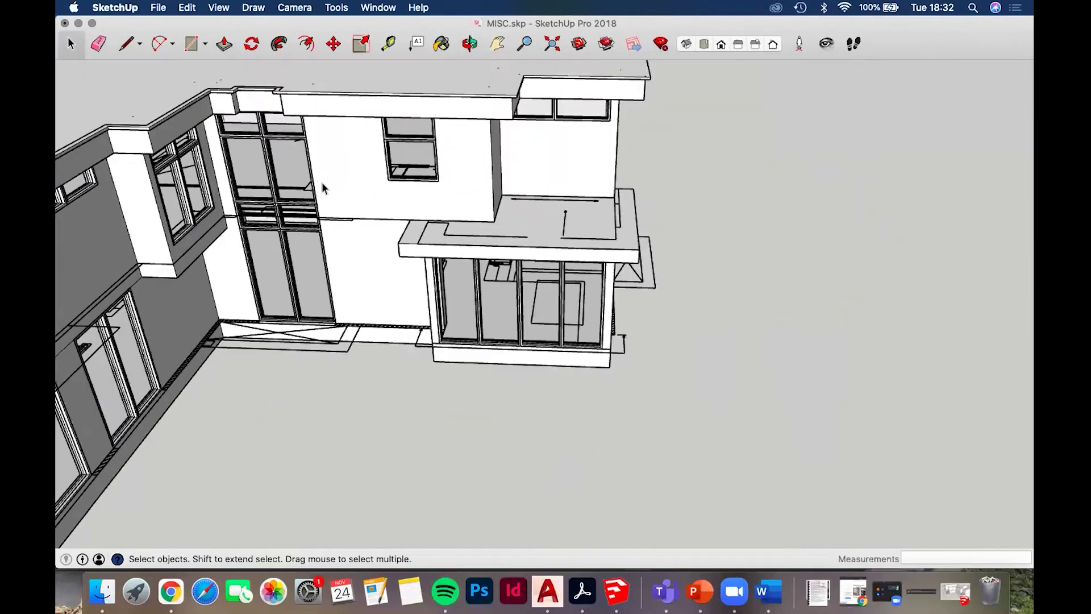
scroll(322, 183, up, 5)
middle_drag(324, 188, 585, 258)
scroll(579, 261, up, 3)
key(super+a)
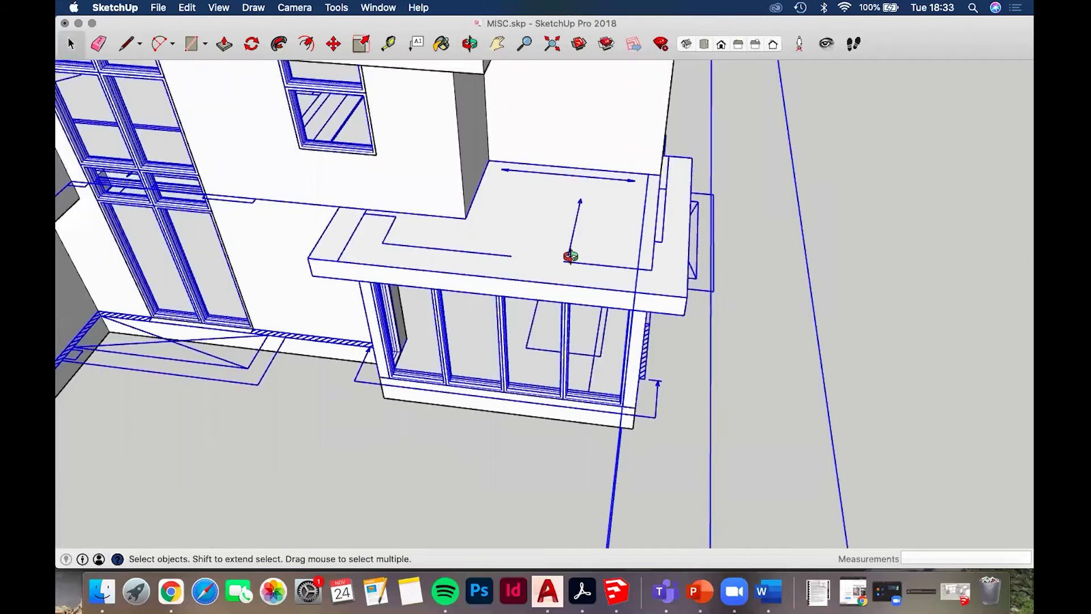
scroll(577, 250, down, 2)
middle_drag(577, 246, 579, 221)
scroll(578, 236, up, 1)
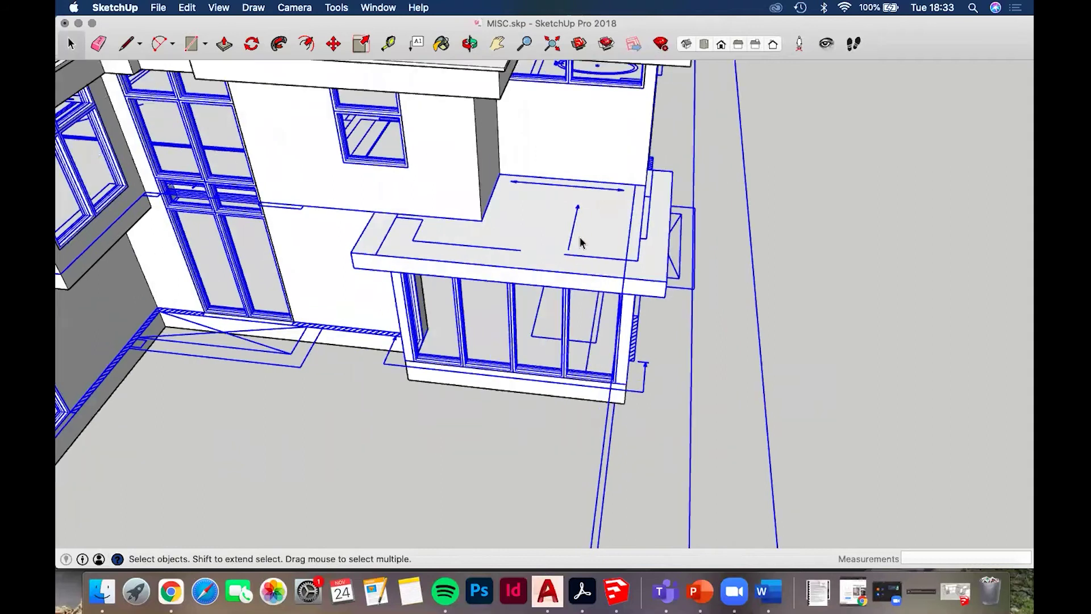
middle_drag(597, 88, 635, 203)
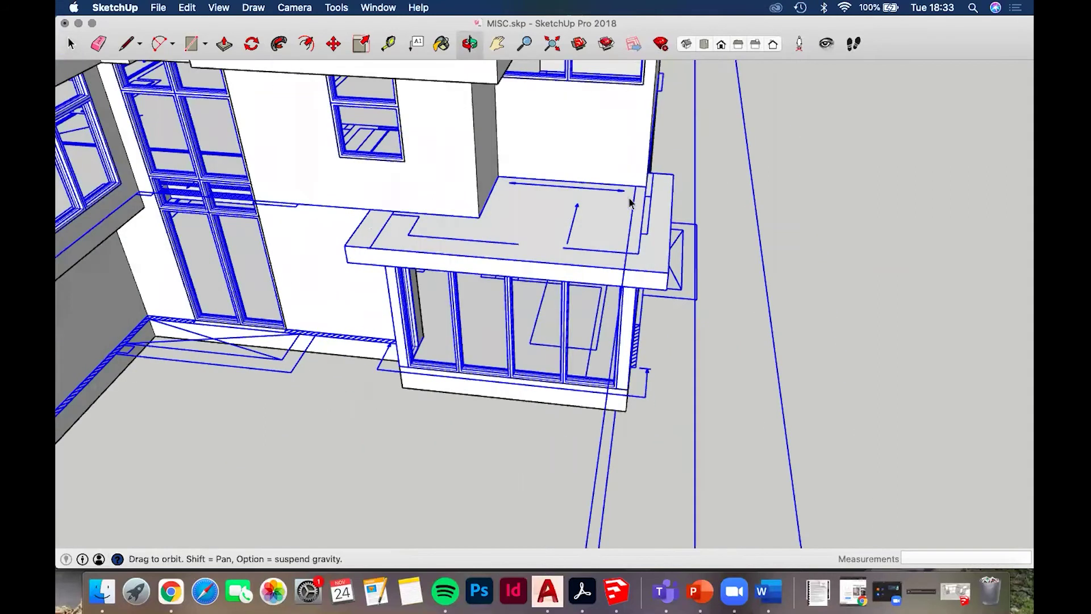
middle_drag(579, 326, 305, 234)
middle_drag(288, 323, 541, 277)
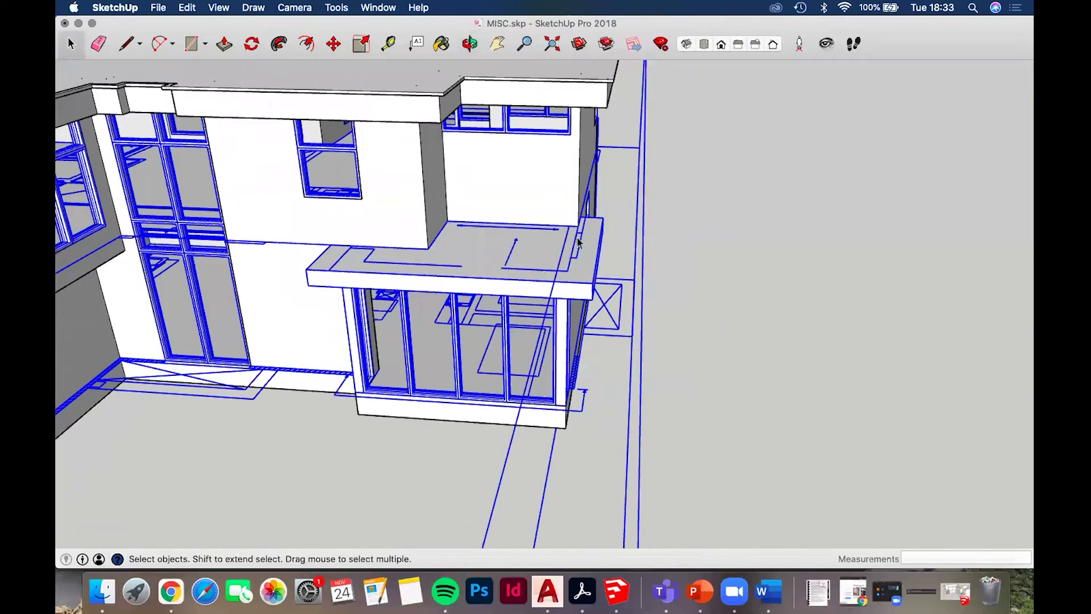
middle_drag(571, 241, 557, 255)
Draw the outer edges of the front entrance block's roof outline along the plan's overhang lines
scroll(352, 200, down, 3)
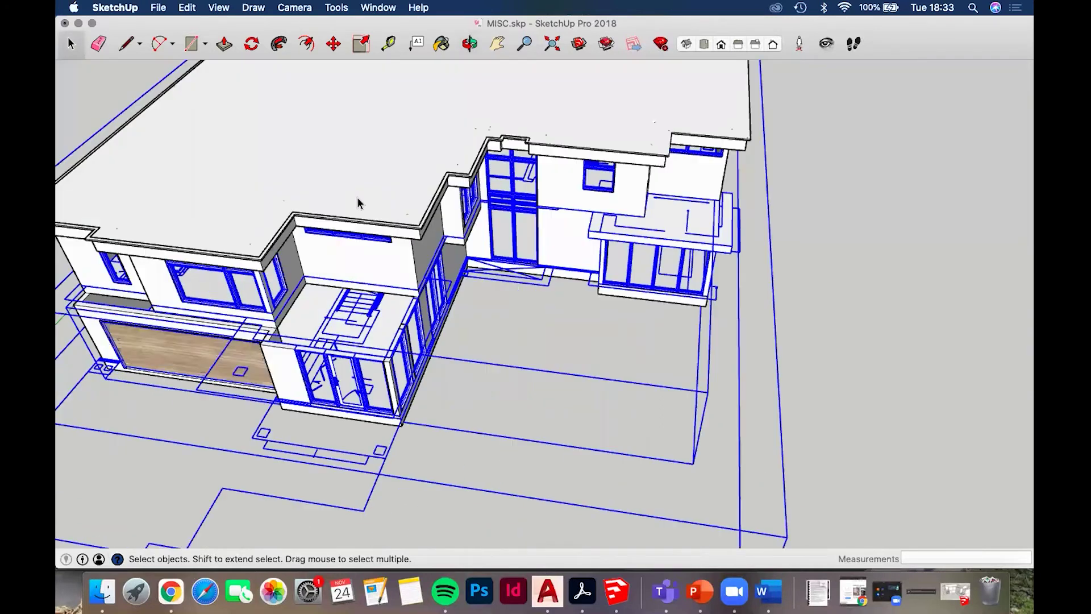
scroll(400, 297, up, 2)
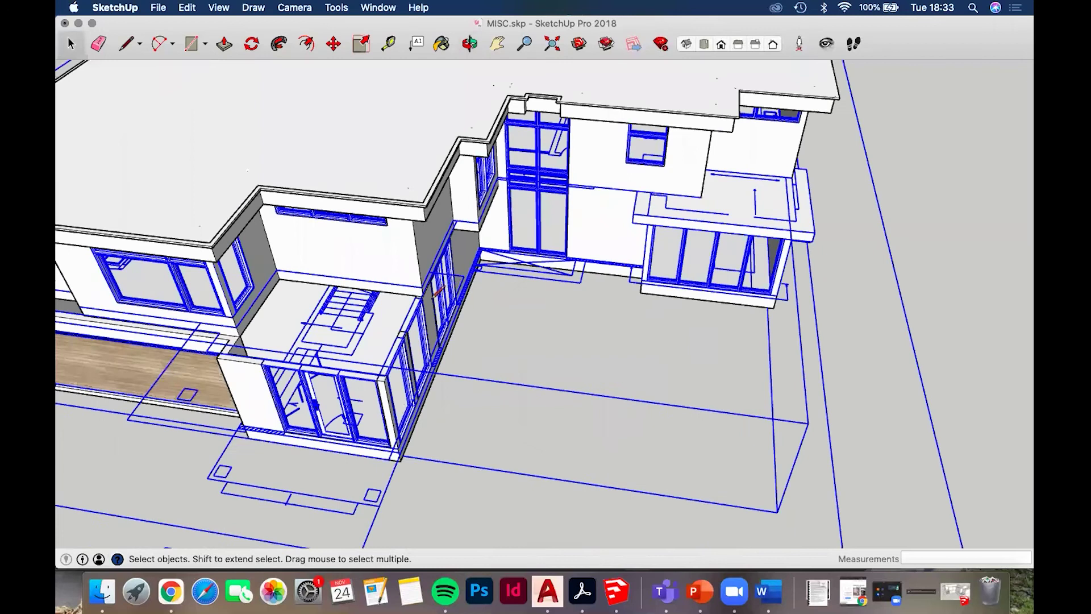
key(l)
scroll(427, 232, up, 3)
click(427, 233)
scroll(546, 397, down, 3)
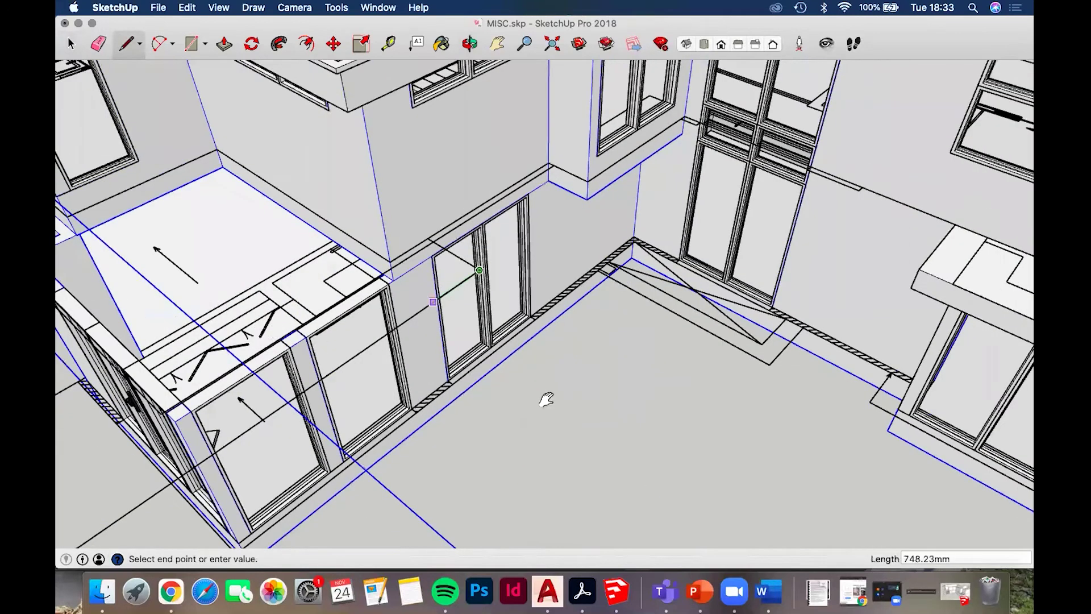
scroll(547, 349, up, 3)
middle_drag(439, 389, 318, 222)
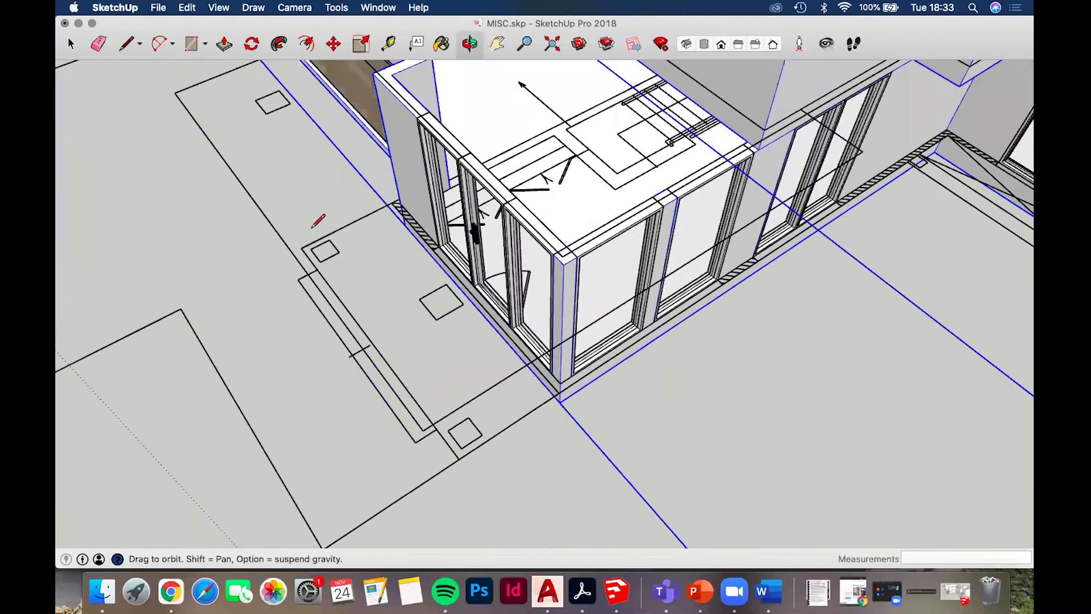
middle_drag(232, 119, 227, 123)
scroll(246, 116, down, 1)
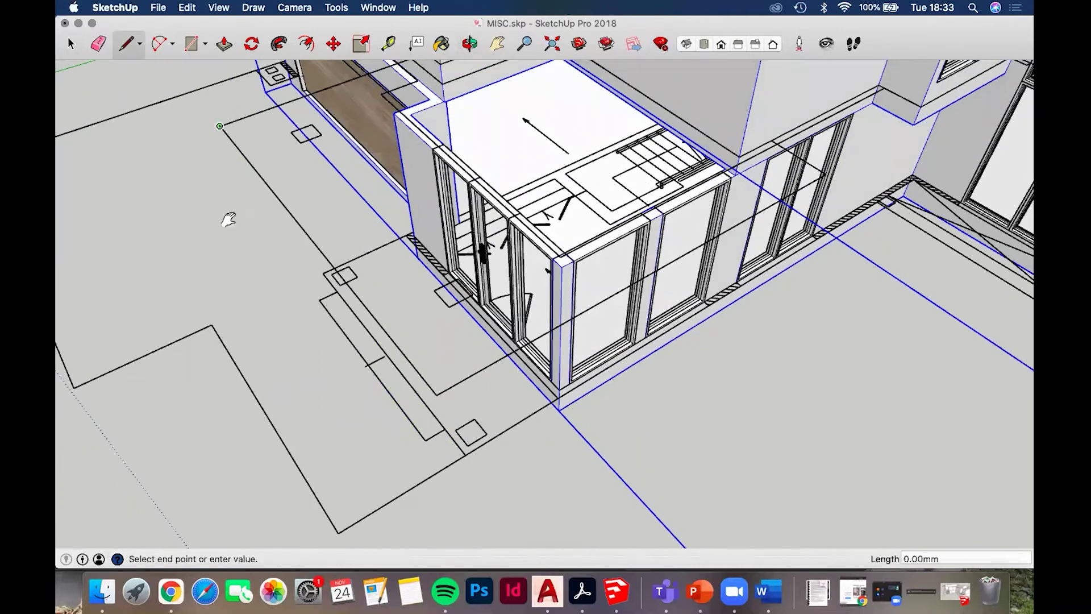
Close the entrance block's roof outline along the base of the upper-storey walls to form a face
middle_drag(379, 195, 383, 186)
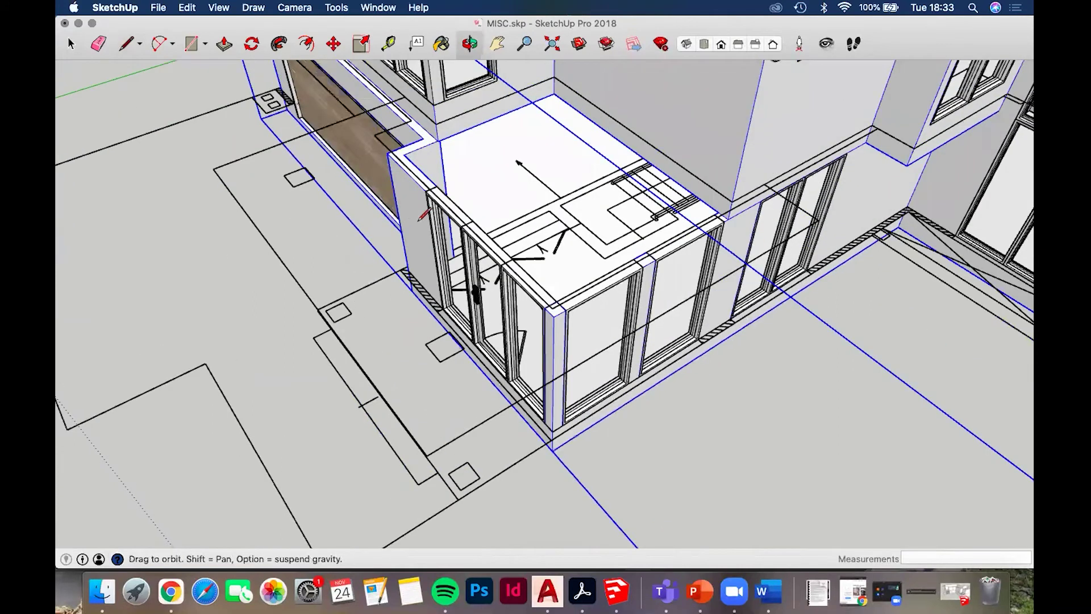
middle_drag(522, 163, 536, 158)
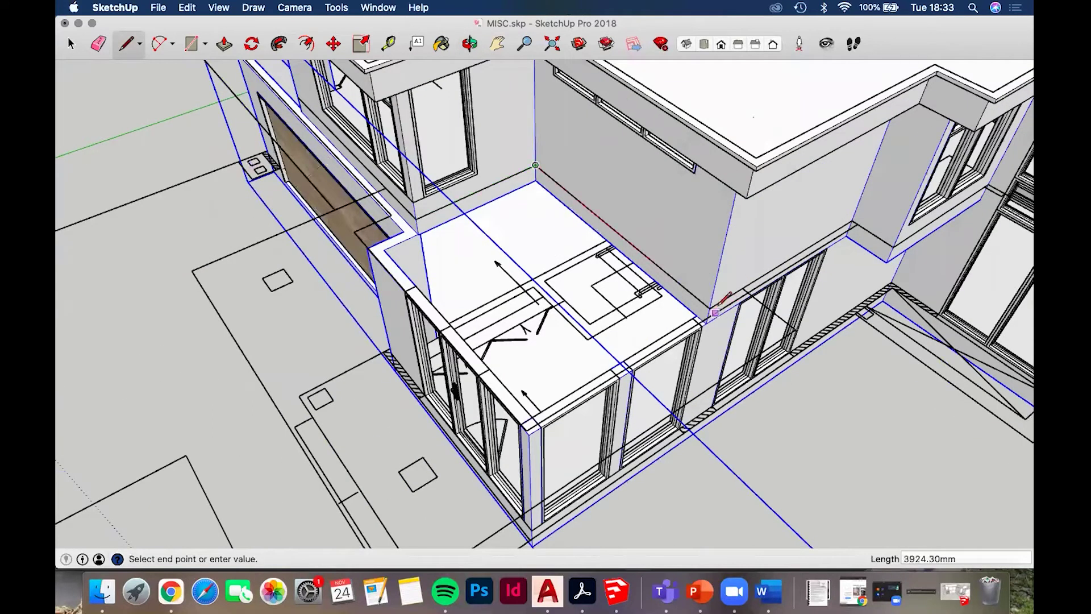
click(742, 287)
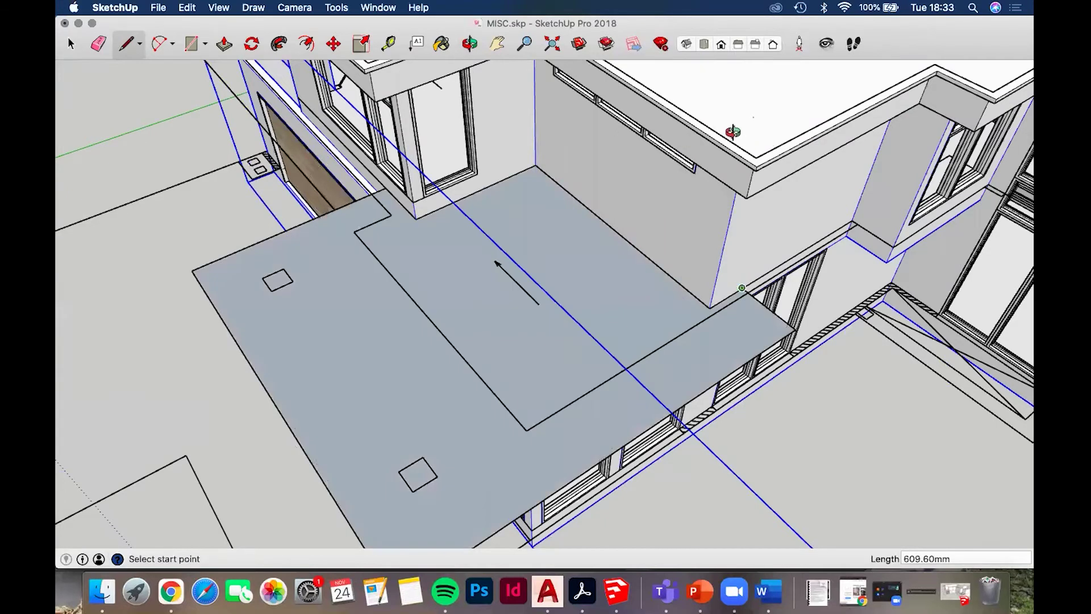
Make the entrance block's roof face a group and open that group for editing
middle_drag(692, 152, 563, 269)
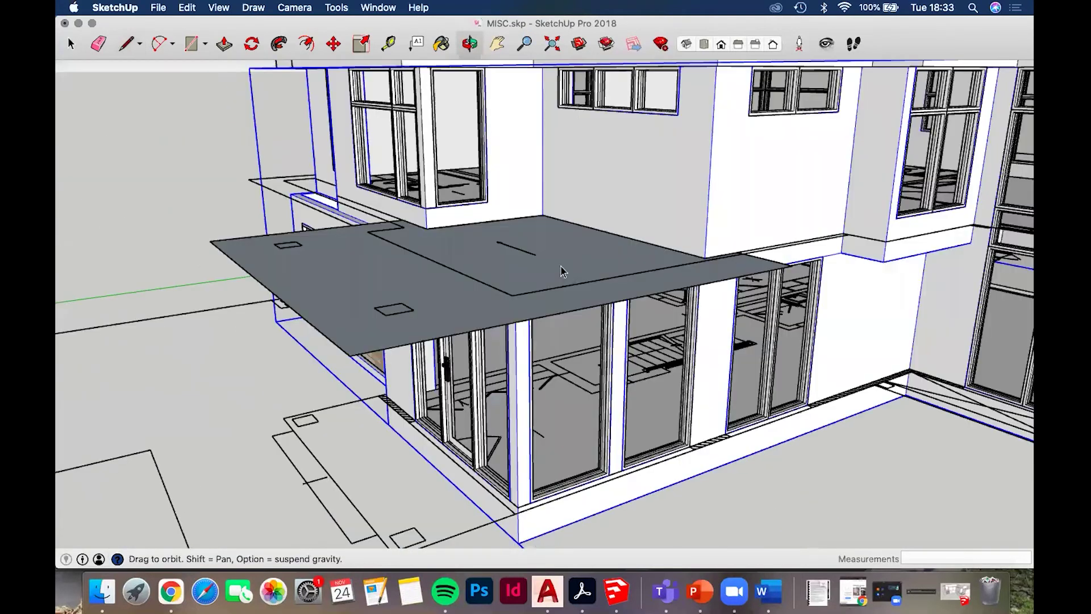
key(space)
double_click(568, 276)
middle_drag(560, 181, 534, 188)
scroll(427, 196, up, 5)
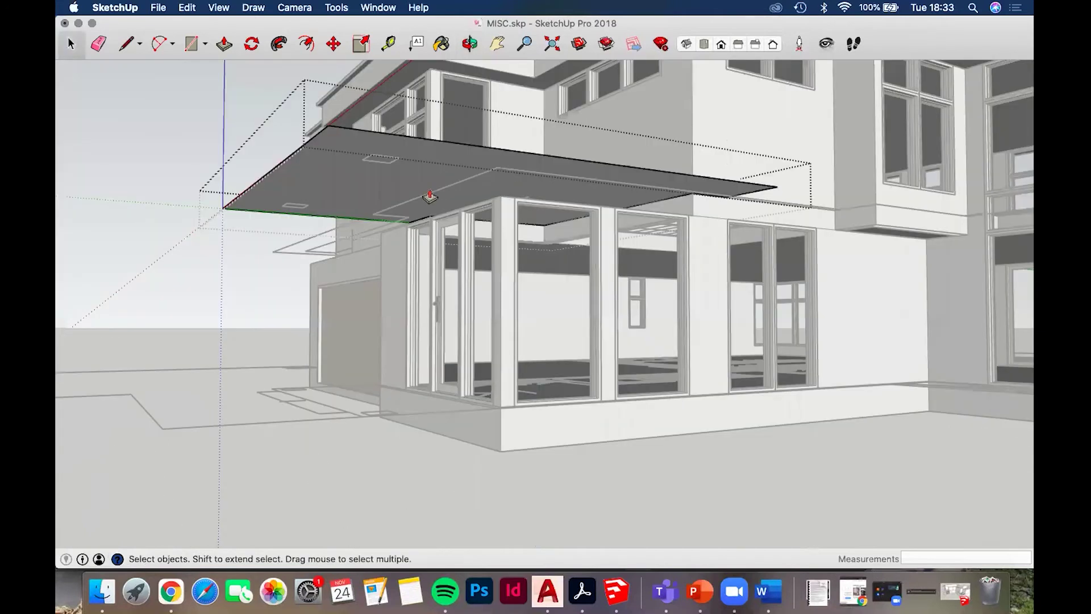
Extrude the entrance block's roof face downward by 300 mm with Push/Pull and close the group
key(p)
scroll(411, 221, down, 5)
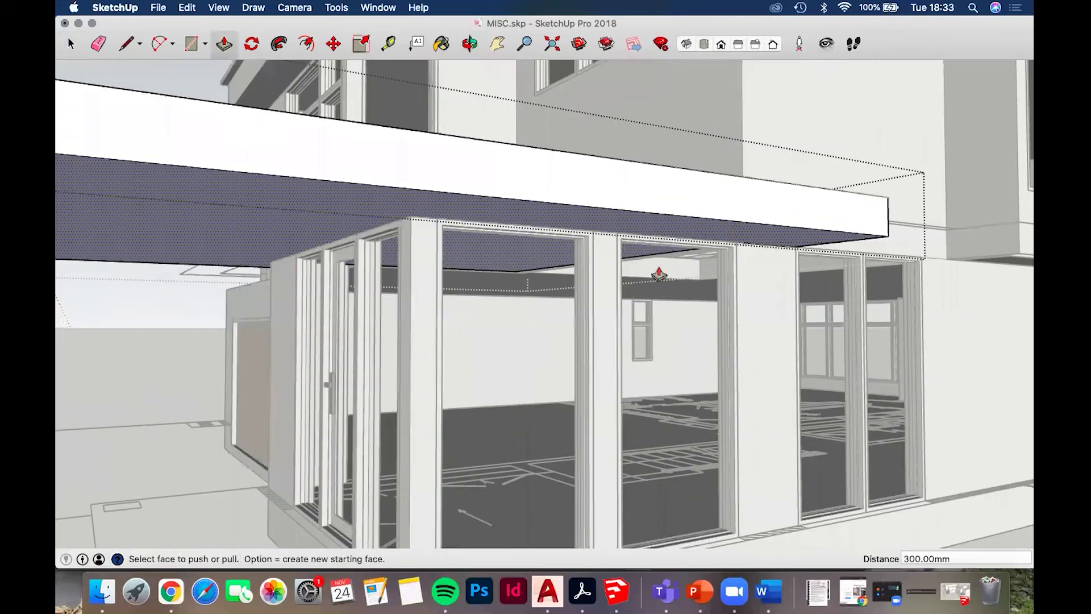
middle_drag(658, 280, 645, 239)
click(434, 208)
scroll(559, 262, down, 3)
middle_drag(558, 262, 625, 256)
scroll(509, 231, up, 3)
scroll(508, 230, up, 4)
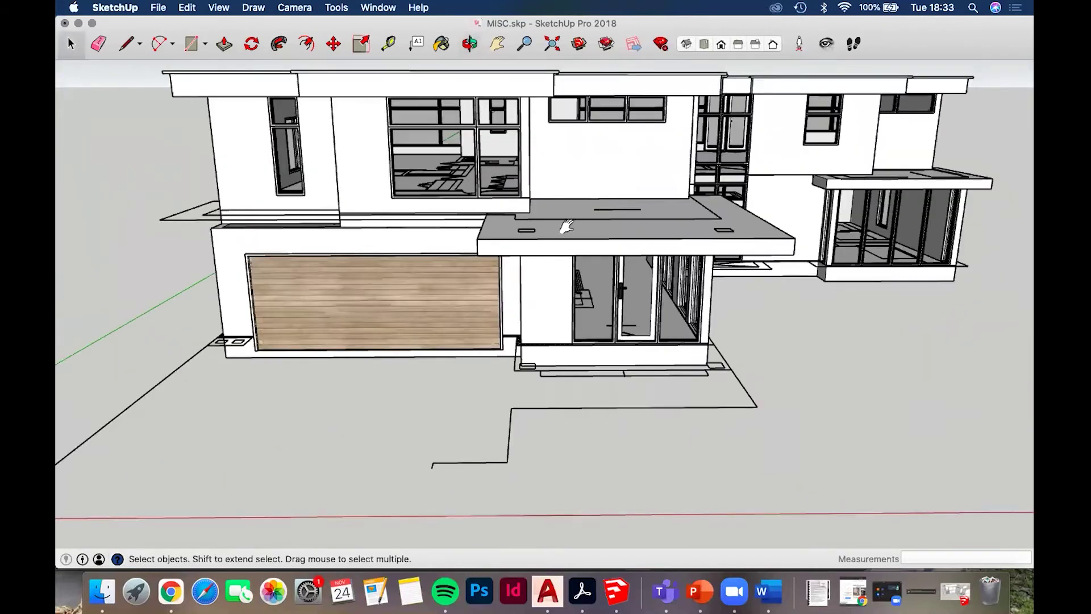
Open the entrance roof group and split its garage-side edge face with a 300 mm vertical line near the house wall
middle_drag(565, 229, 707, 224)
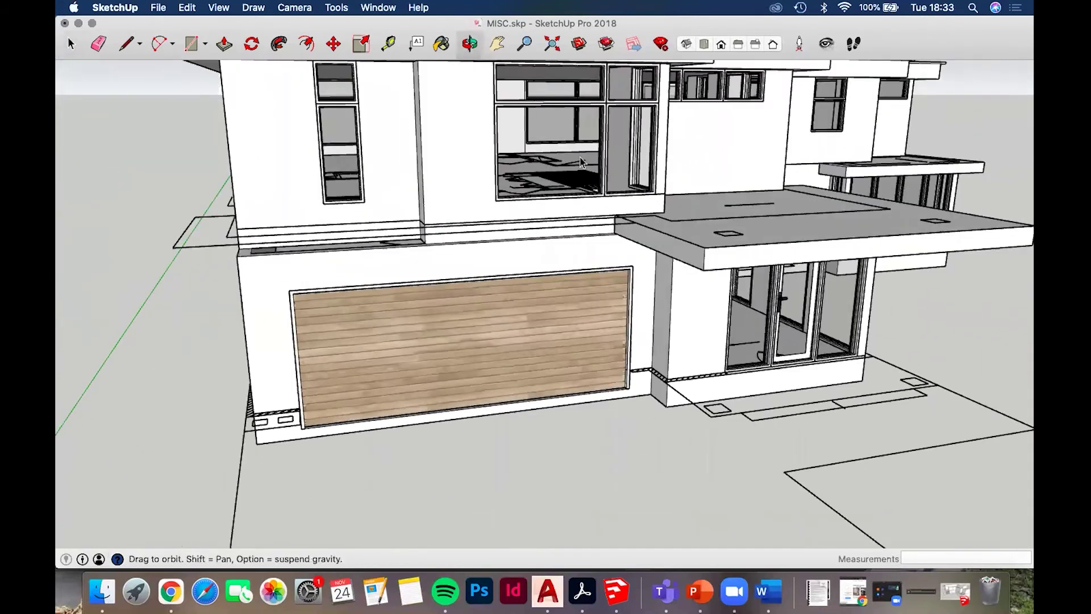
middle_drag(581, 162, 575, 345)
scroll(609, 320, up, 3)
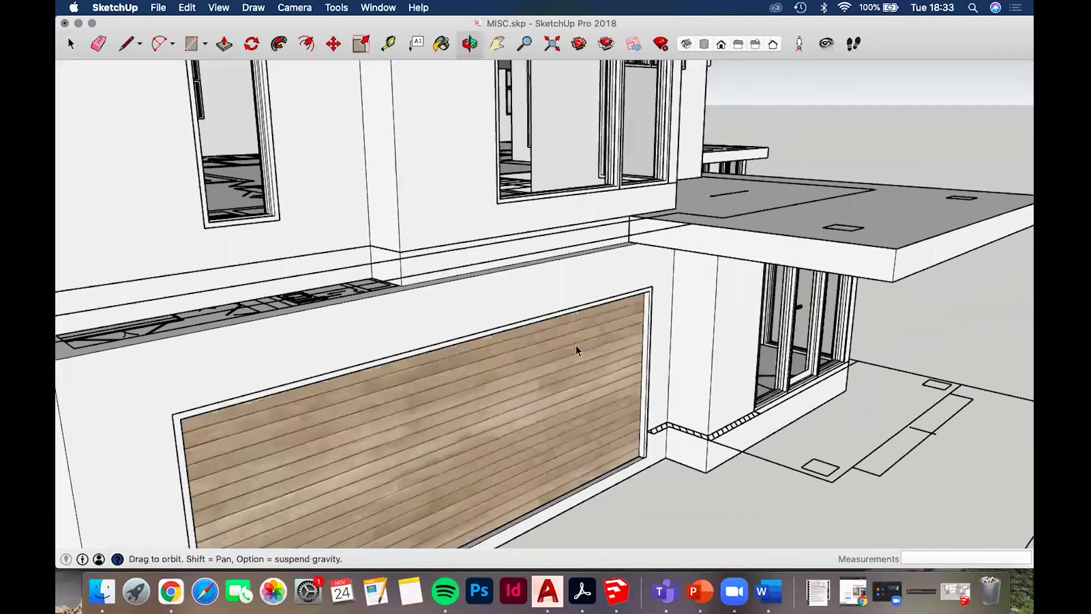
scroll(634, 322, up, 5)
double_click(634, 324)
scroll(636, 334, up, 2)
key(l)
click(639, 297)
click(636, 340)
Extrude the split face nearest the house wall about 6566 mm, extending the roof slab above the garage door past the far corner
key(p)
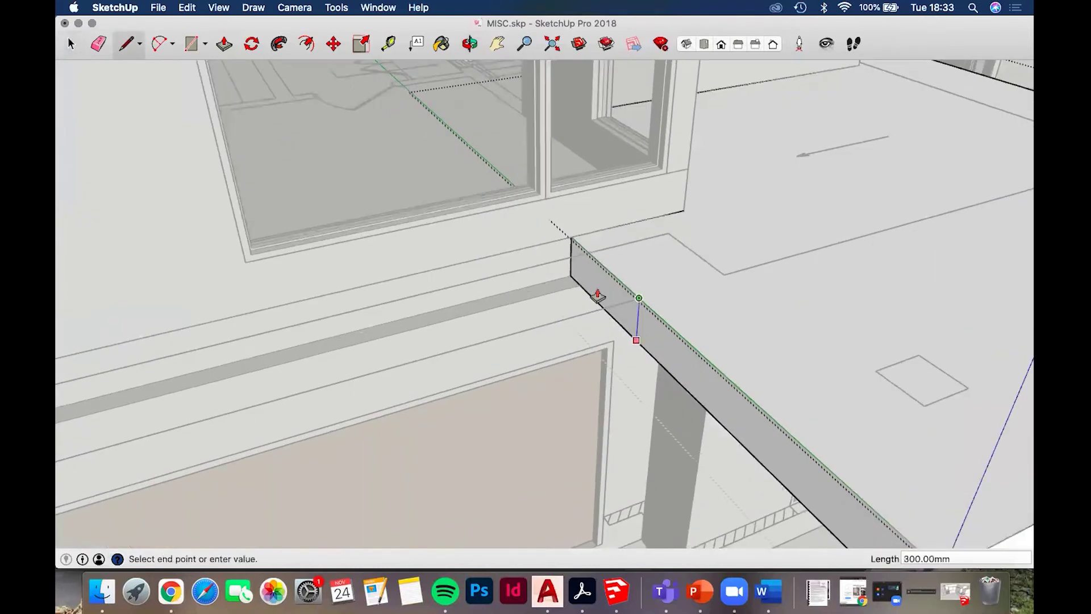
click(597, 296)
scroll(540, 301, down, 3)
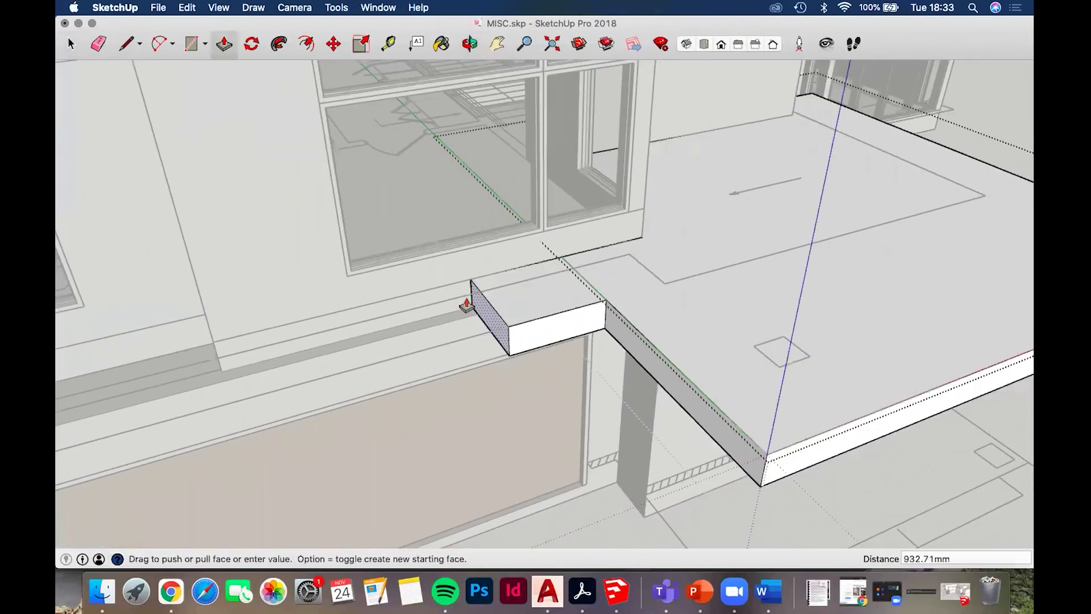
scroll(414, 324, down, 3)
middle_drag(409, 326, 489, 379)
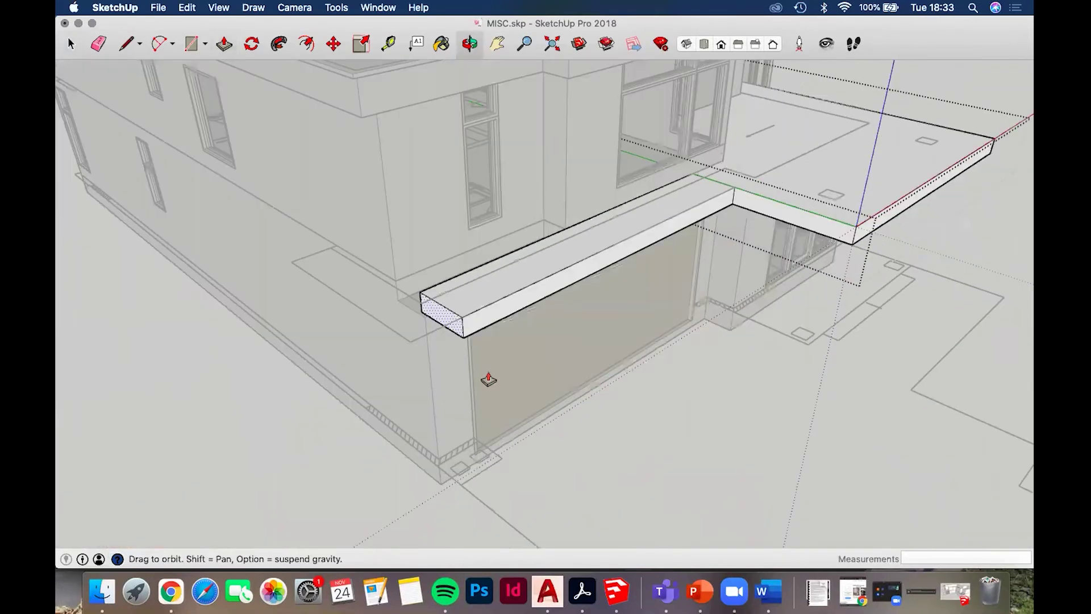
middle_drag(415, 394, 423, 290)
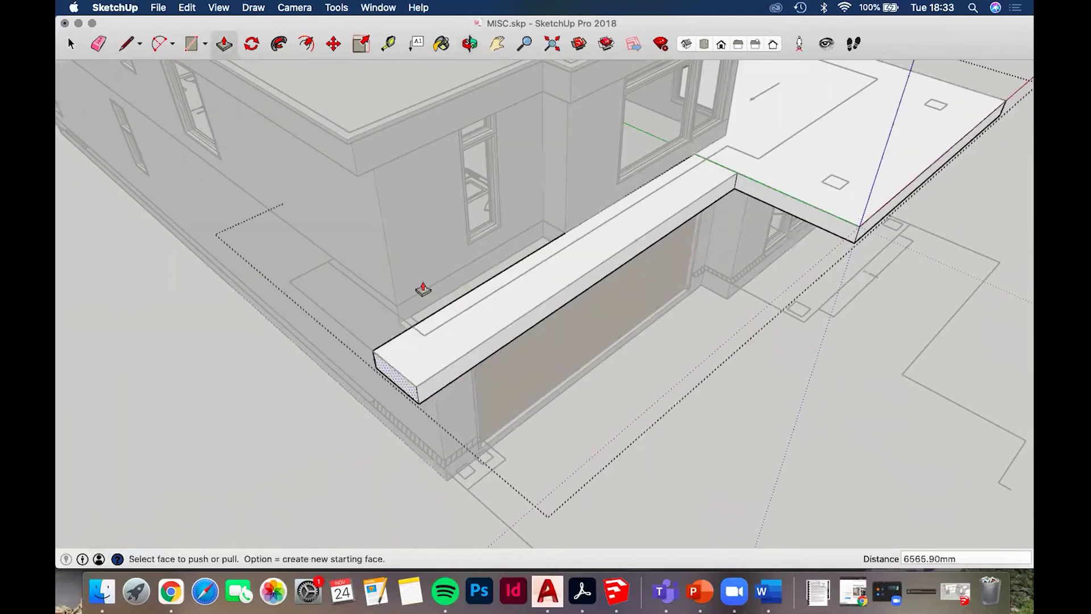
Split the garage slab's inner edge face at the projecting wall corner and extrude it back to the recessed house wall
middle_drag(504, 260, 572, 137)
scroll(572, 137, up, 3)
mouse_move(467, 322)
middle_down()
mouse_move(489, 318)
mouse_move(448, 320)
mouse_move(484, 316)
middle_up()
click(448, 320)
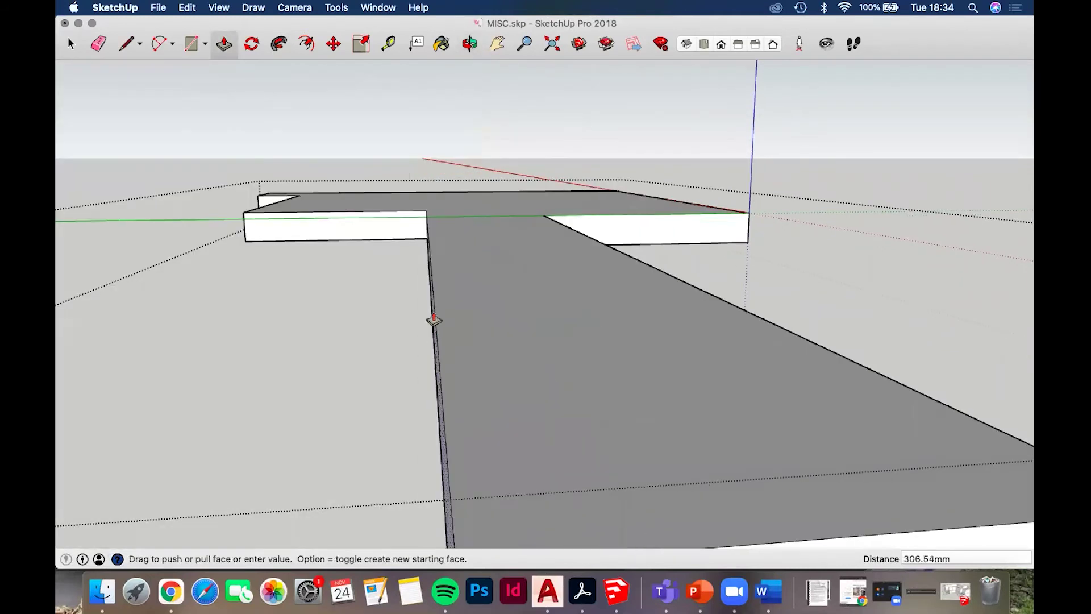
key(Escape)
scroll(489, 269, up, 3)
key(l)
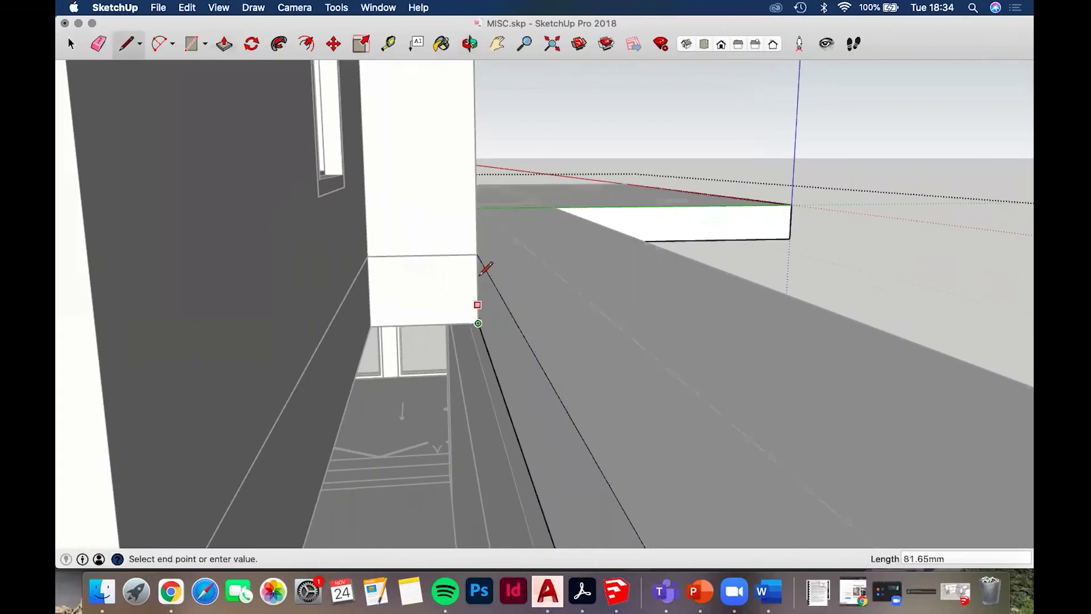
key(p)
click(490, 312)
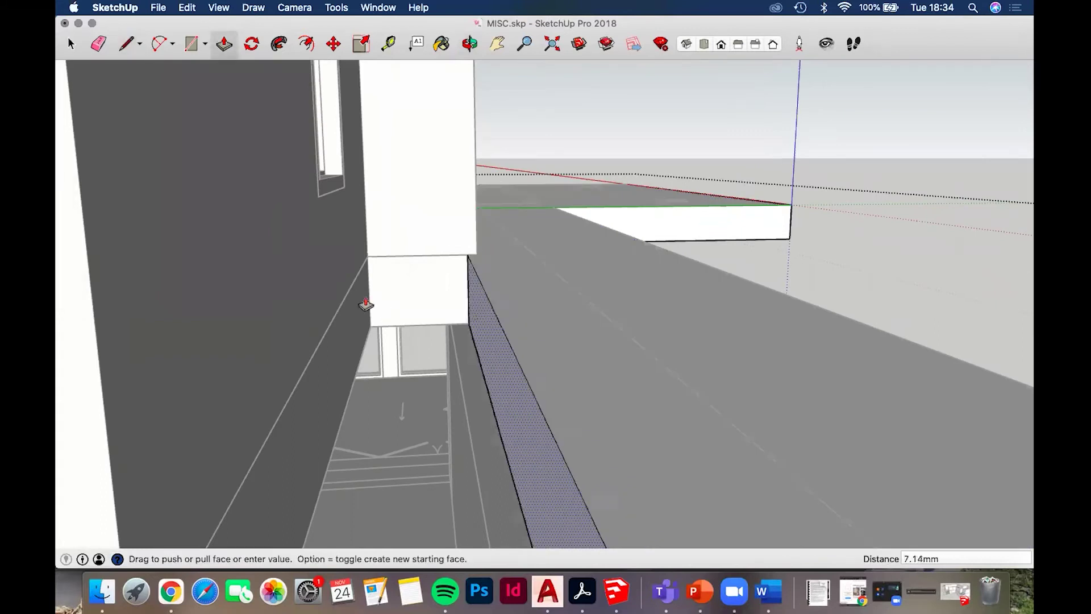
click(360, 265)
Split the slab's inner face at its far end with a 300 mm line, extrude it about 1435 mm along the side wall, and close the group
scroll(362, 265, down, 3)
scroll(352, 310, down, 3)
middle_drag(336, 339, 689, 292)
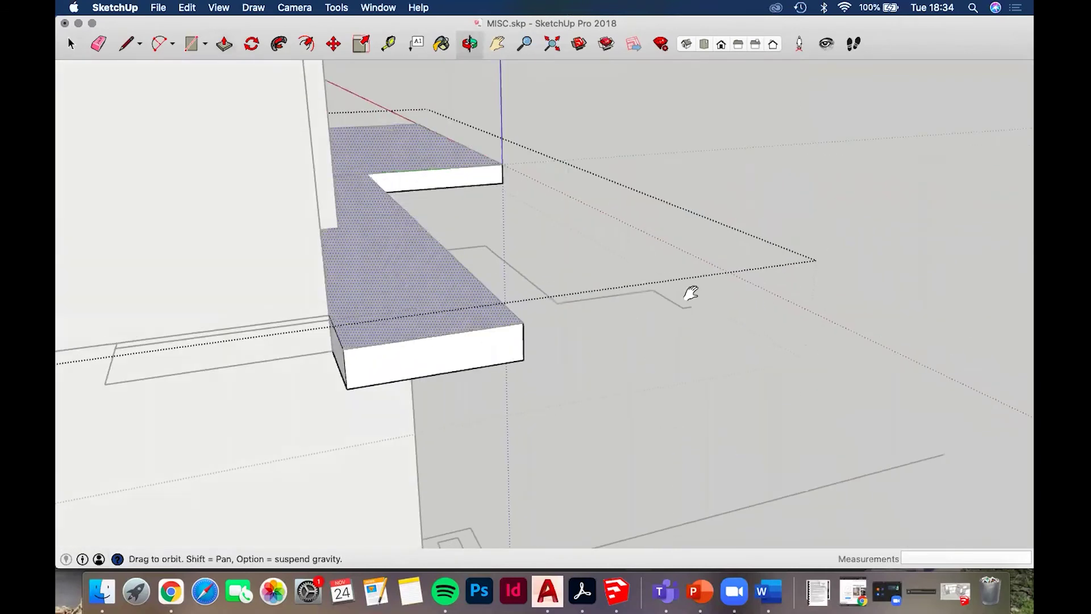
scroll(684, 309, up, 5)
key(p)
key(l)
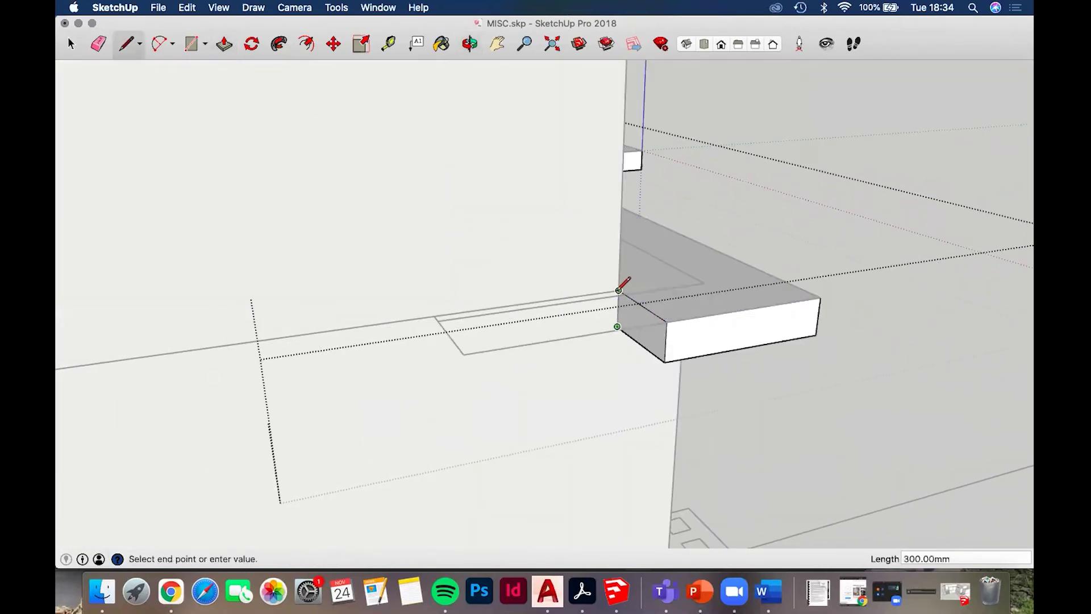
key(p)
click(622, 314)
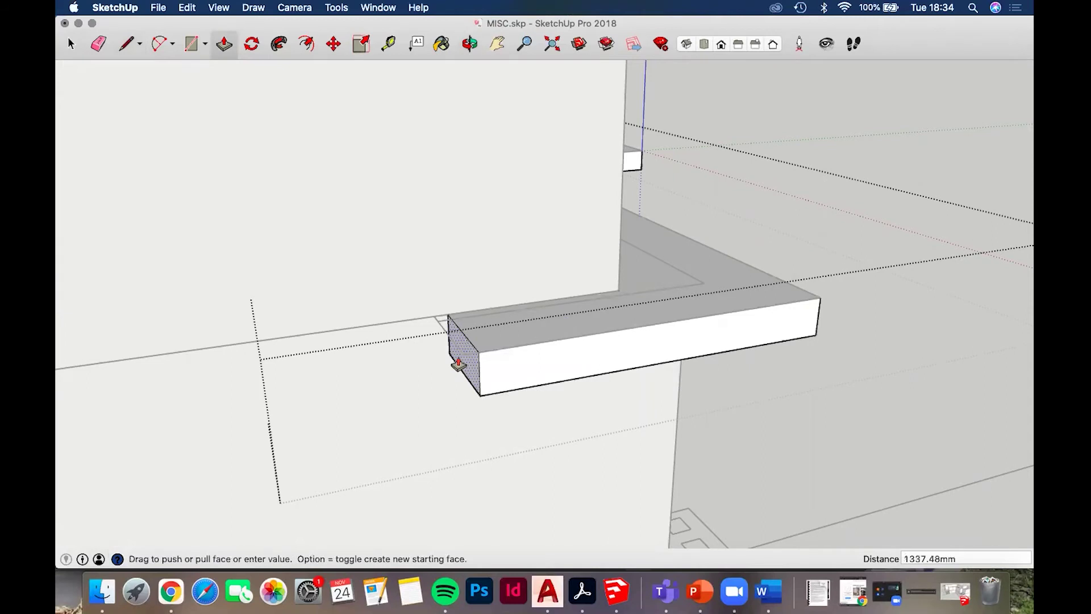
click(462, 359)
middle_drag(558, 346, 442, 393)
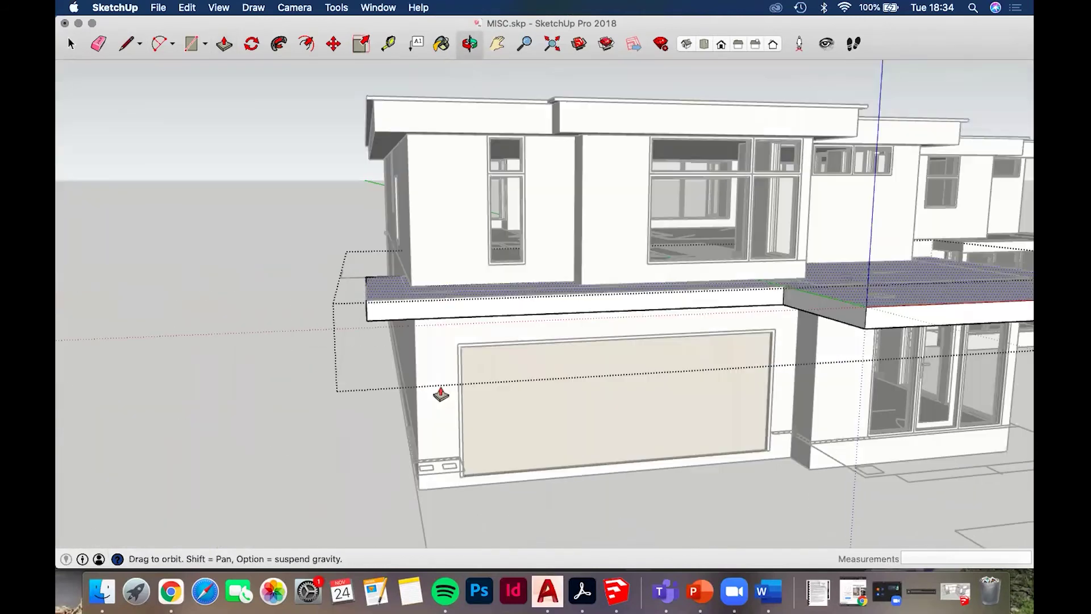
middle_drag(354, 278, 403, 290)
scroll(335, 243, down, 1)
middle_drag(335, 244, 458, 257)
scroll(429, 253, down, 3)
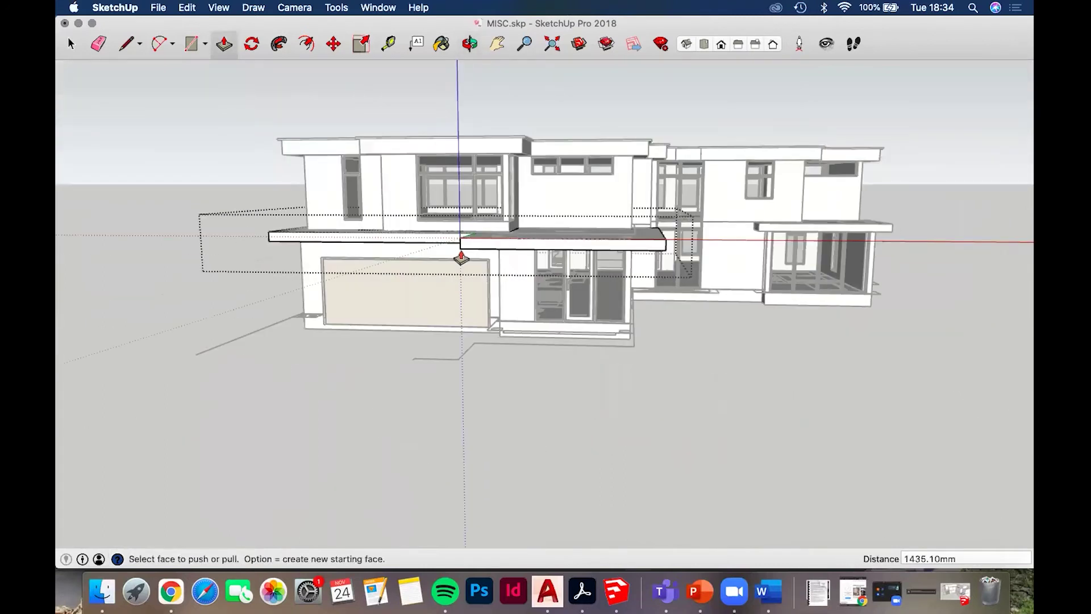
scroll(542, 276, down, 2)
key(space)
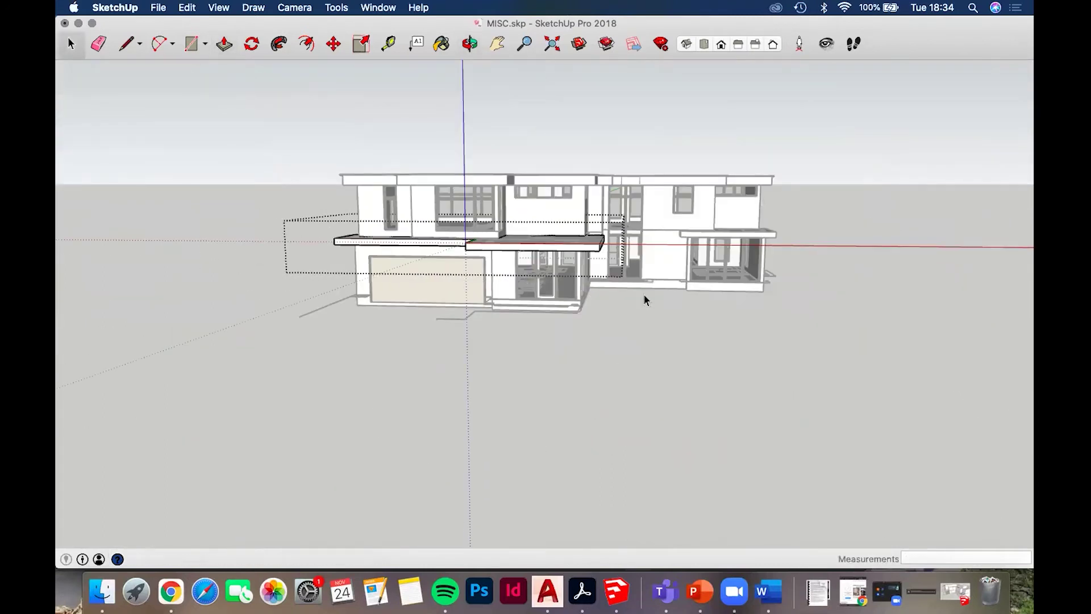
click(643, 294)
Examine the roof slab over the garage and entrance block from the front, the side and above
middle_drag(613, 260, 555, 205)
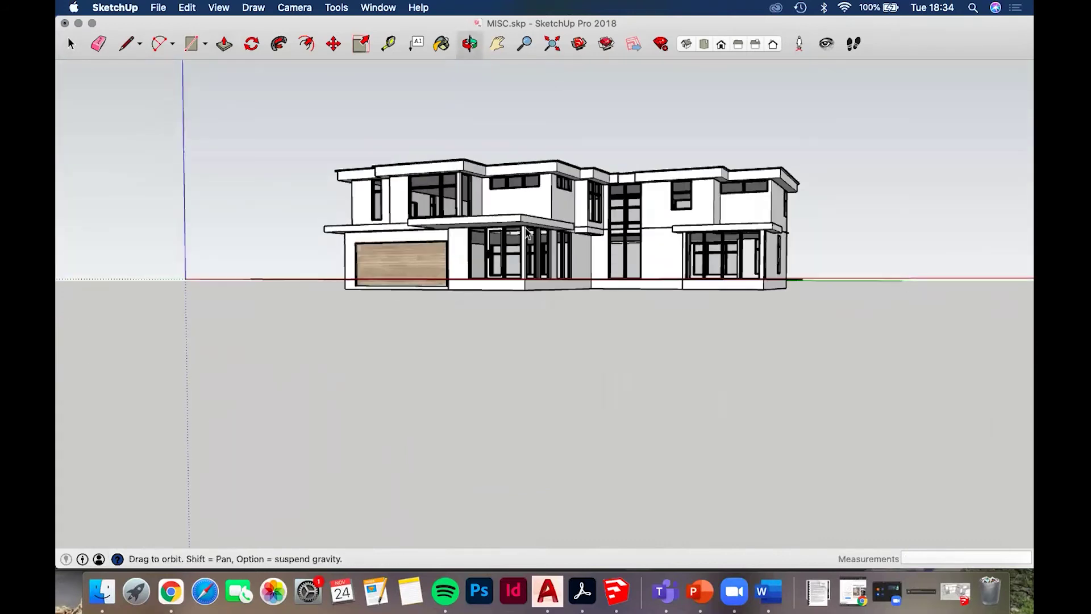
scroll(555, 204, up, 3)
middle_drag(411, 212, 503, 348)
middle_drag(399, 321, 526, 377)
scroll(527, 377, up, 3)
middle_drag(493, 137, 748, 377)
scroll(752, 382, down, 2)
scroll(646, 337, up, 1)
click(646, 336)
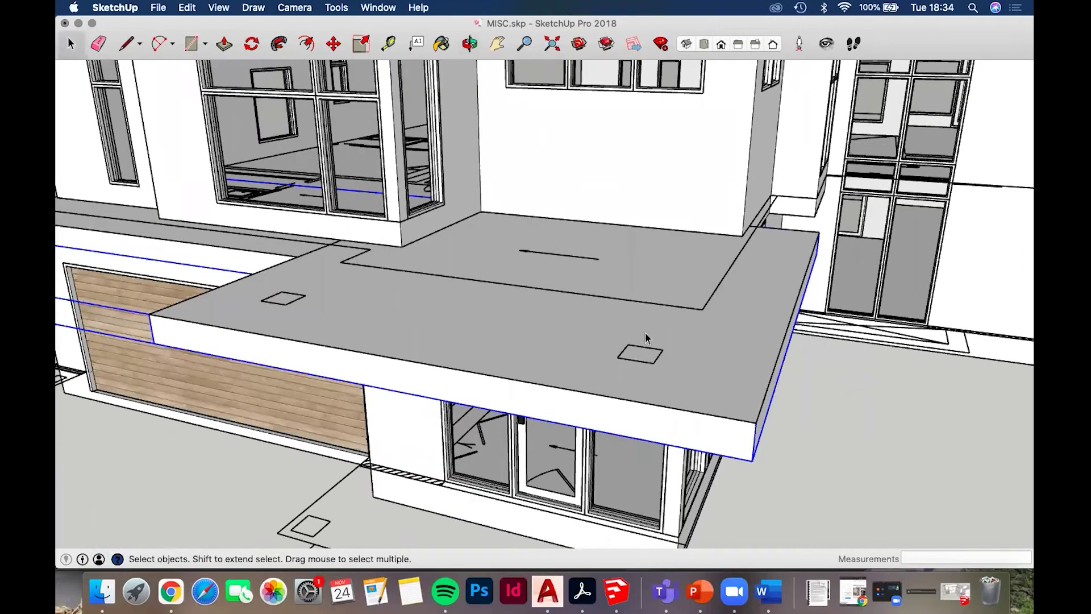
middle_drag(646, 337, 589, 306)
scroll(582, 288, down, 3)
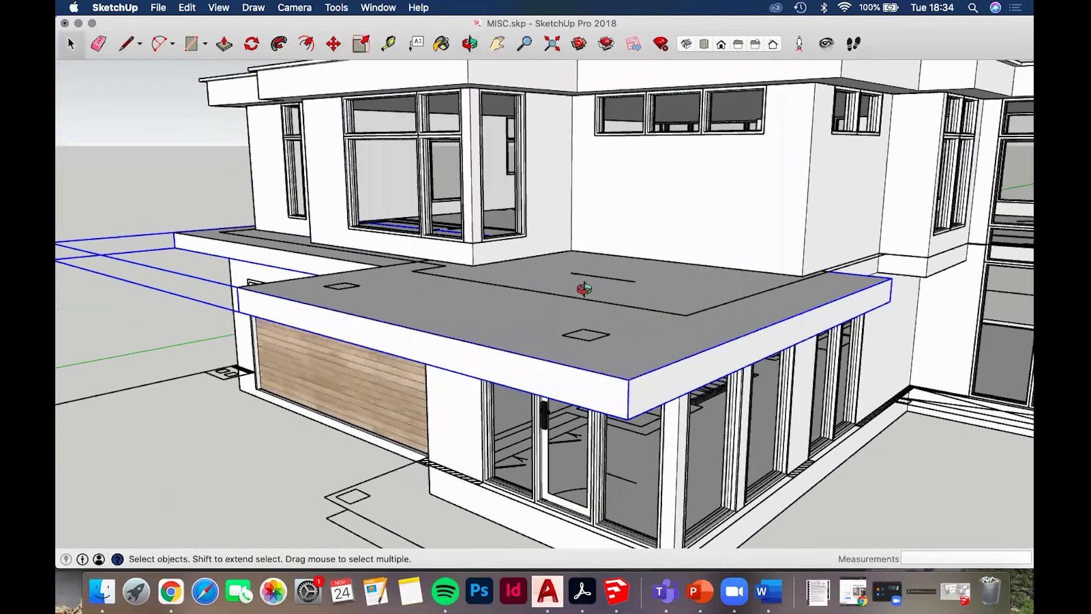
scroll(352, 139, down, 4)
middle_drag(353, 138, 1017, 391)
scroll(1018, 392, down, 6)
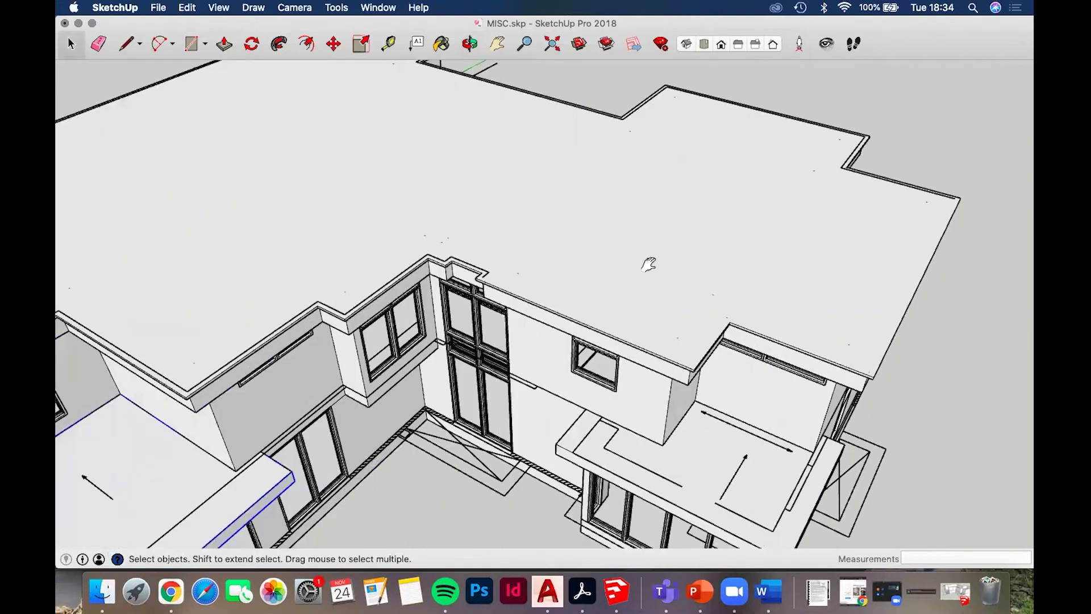
shift+middle_drag(649, 264, 668, 286)
scroll(668, 285, down, 2)
shift+middle_drag(333, 477, 554, 377)
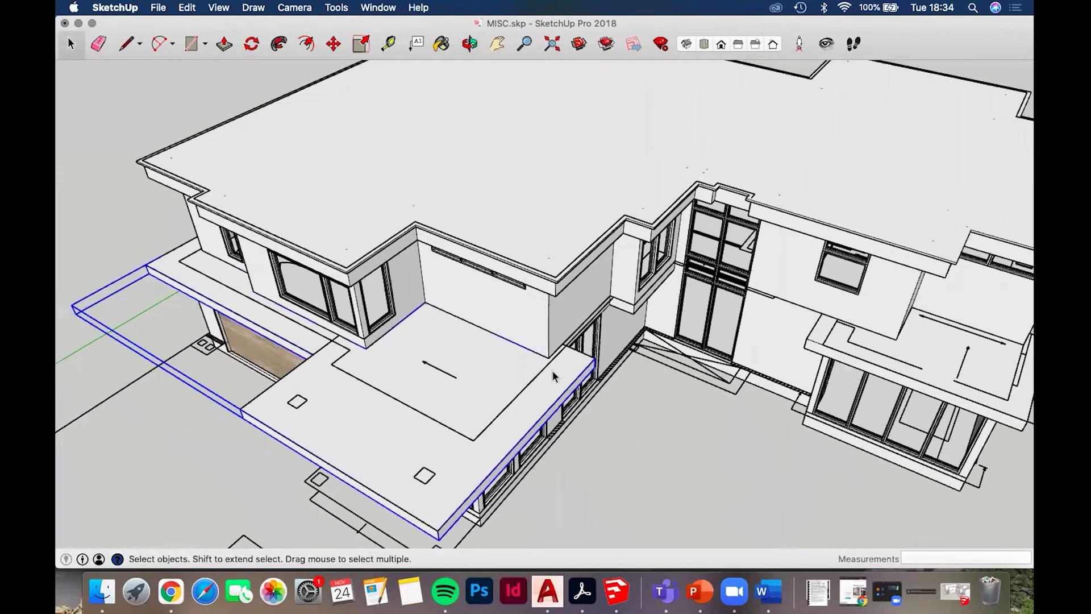
scroll(483, 345, down, 3)
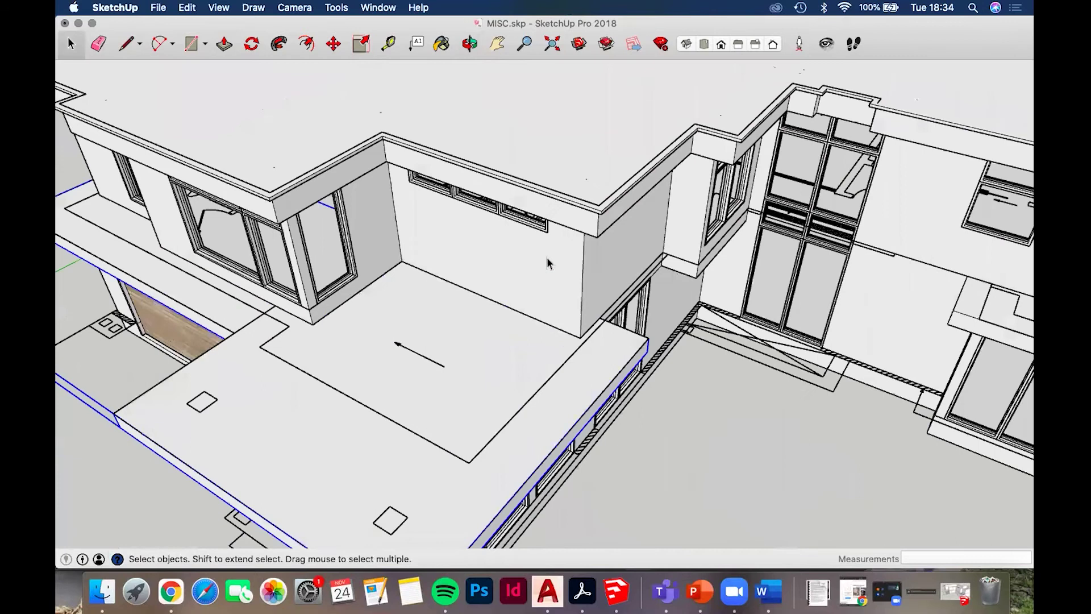
middle_drag(549, 256, 556, 214)
middle_drag(488, 292, 465, 238)
Open the entrance and garage roof group and copy its top face 50 mm downward to mark a trim band around the edges
double_click(591, 269)
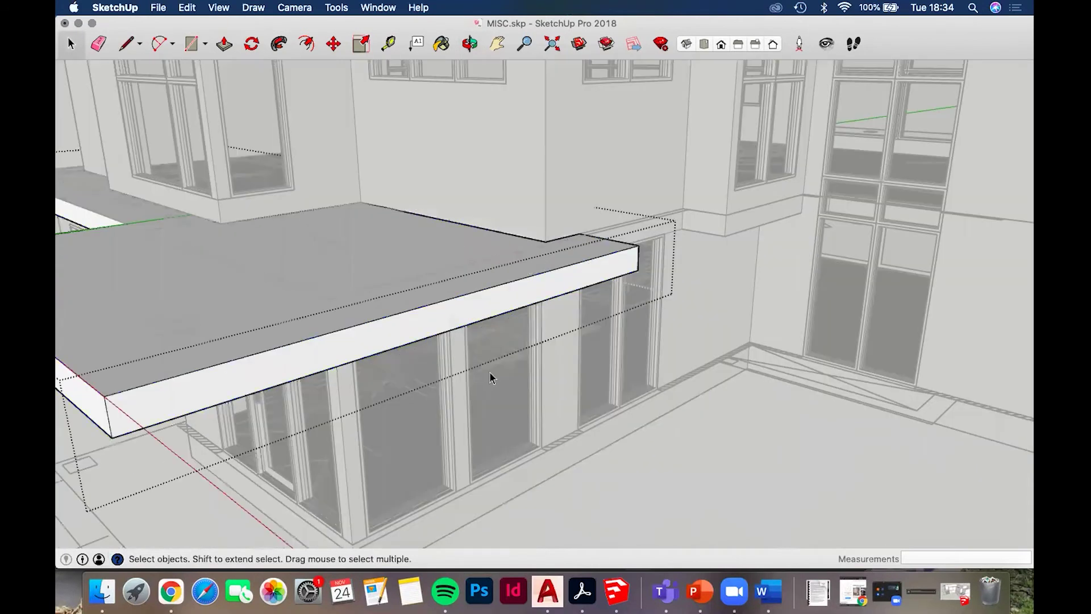
key(super+a)
scroll(490, 373, down, 1)
scroll(408, 384, down, 2)
shift+middle_drag(420, 341, 445, 306)
scroll(505, 355, down, 5)
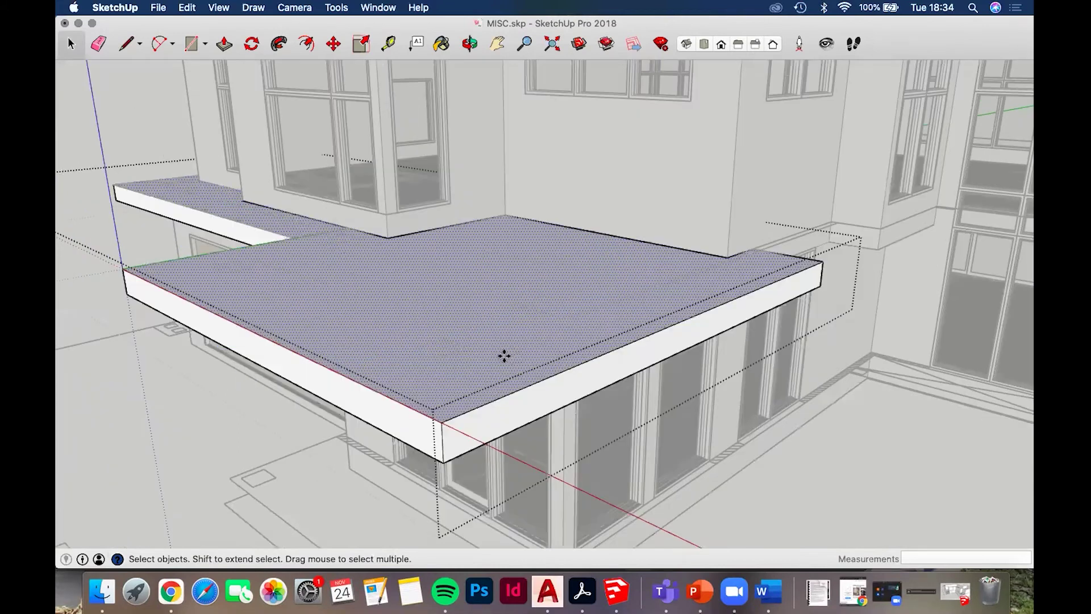
key(m)
key(alt)
click(505, 372)
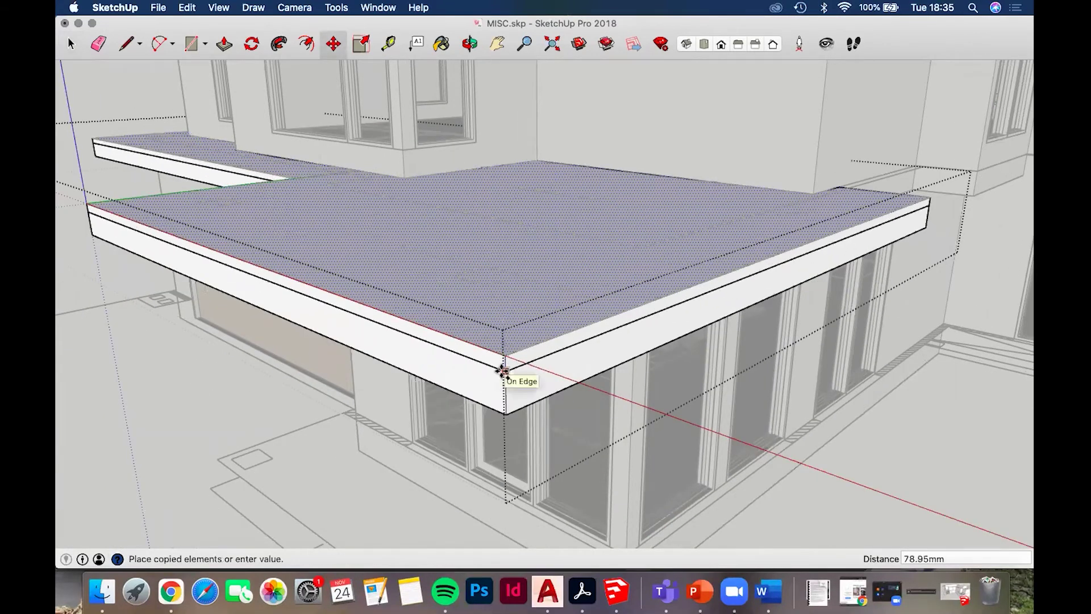
scroll(504, 369, down, 1)
scroll(508, 369, down, 1)
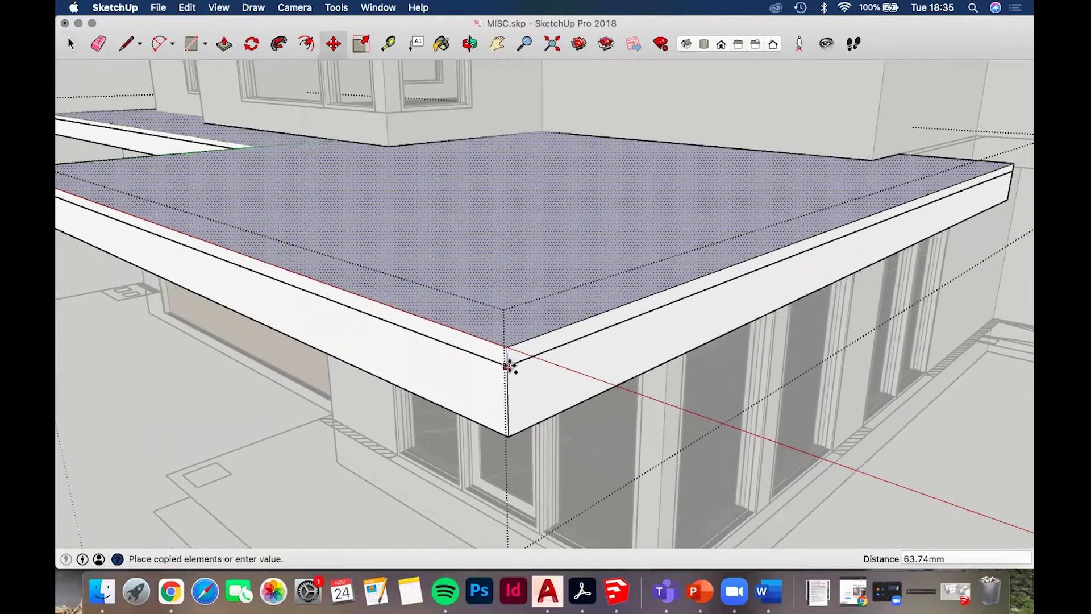
key(Return)
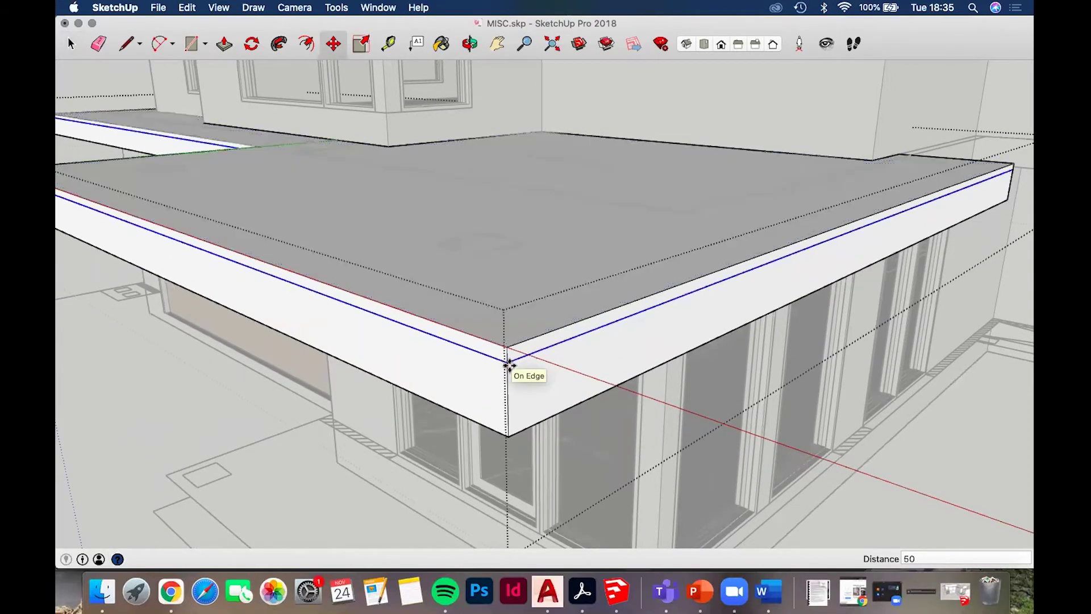
Try extruding the upper trim band on the entrance slab's glazed side outward by 100 mm
key(space)
scroll(546, 327, down, 1)
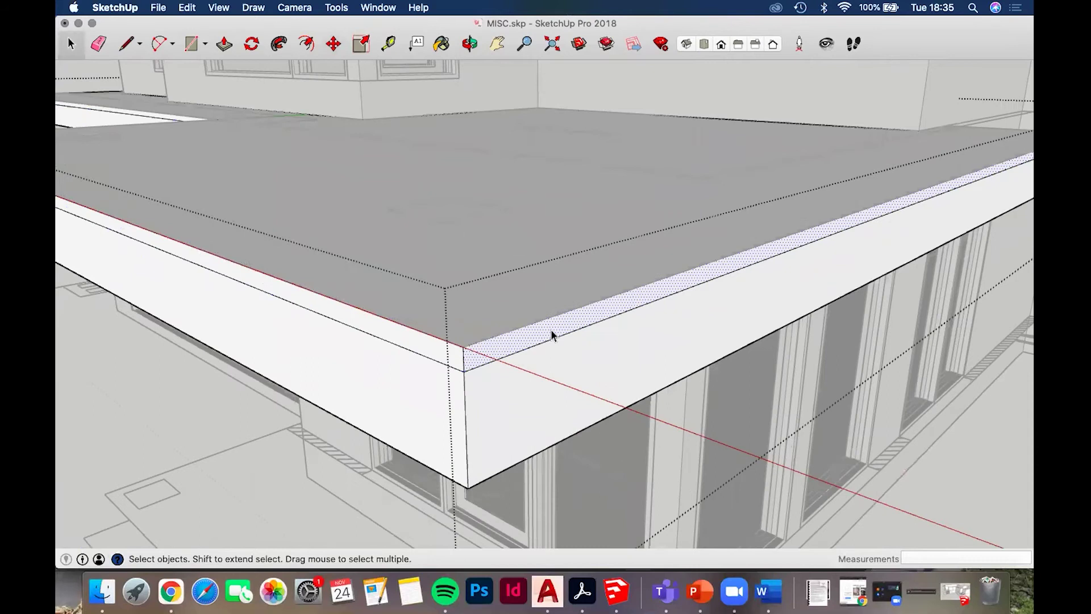
key(p)
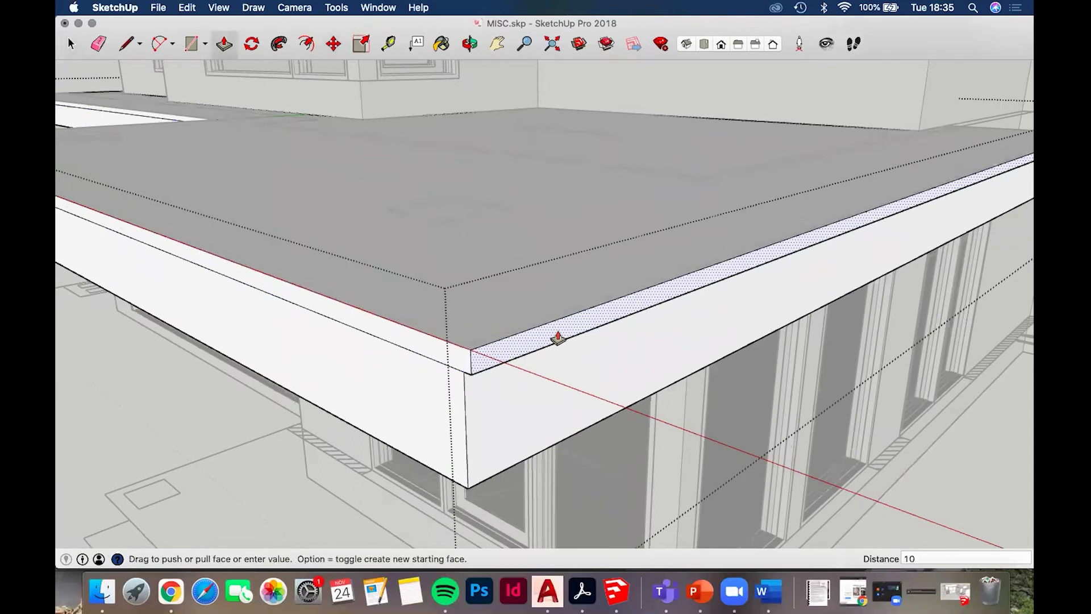
key(Return)
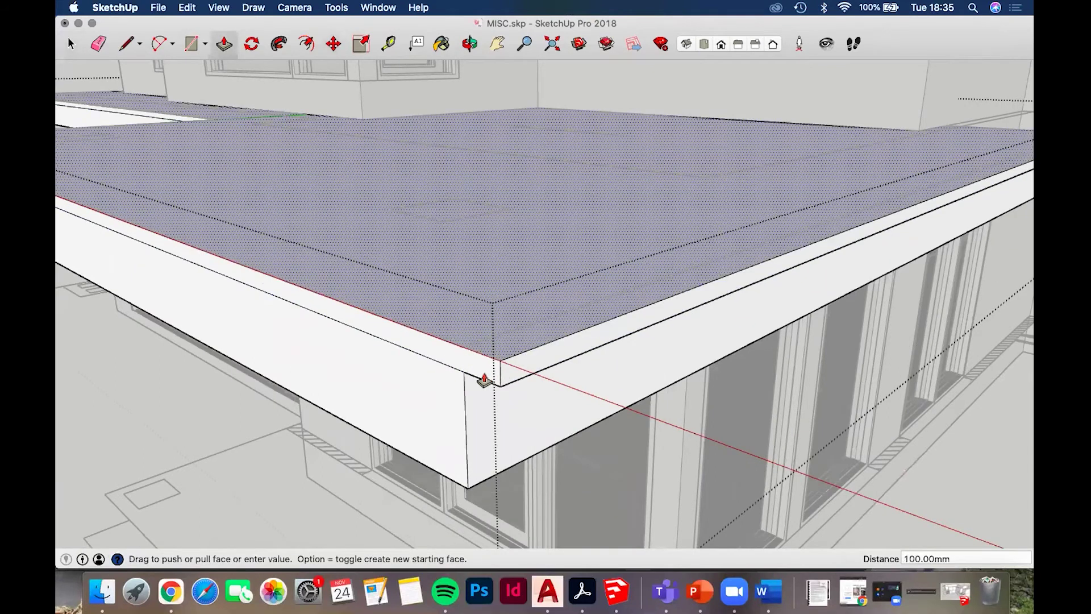
Make the glazed-side trim band project 50 mm instead and extrude the entrance slab's front band outward by 50 mm
click(484, 380)
click(523, 378)
click(517, 358)
click(515, 357)
click(514, 344)
click(526, 356)
click(478, 370)
text(5)
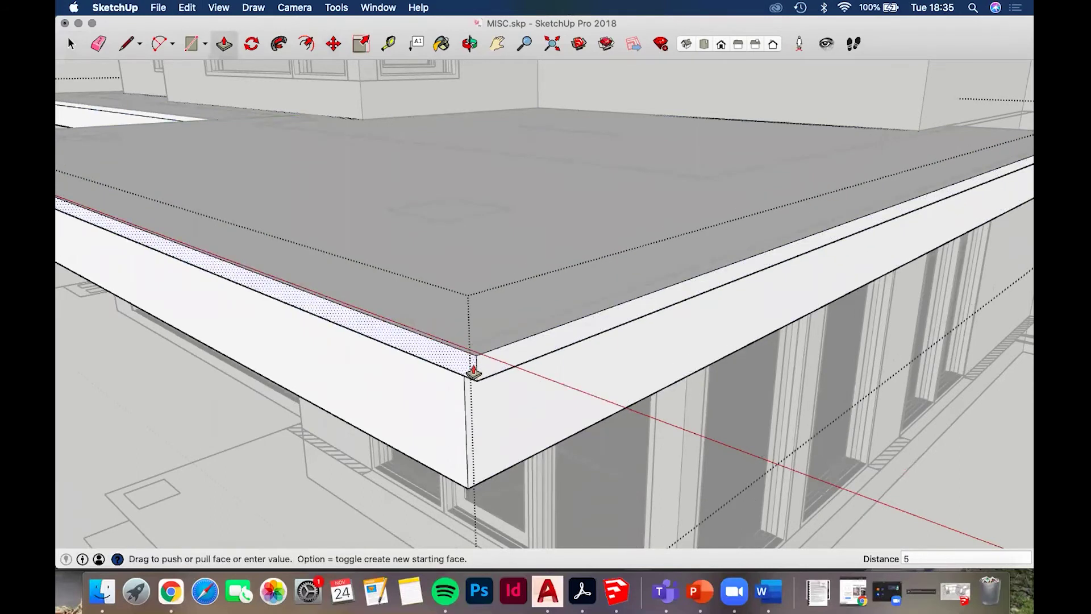
text(0)
key(Return)
Extrude the trim band on the short end of the entrance slab, beside the house wall, outward by 50 mm
scroll(568, 284, down, 3)
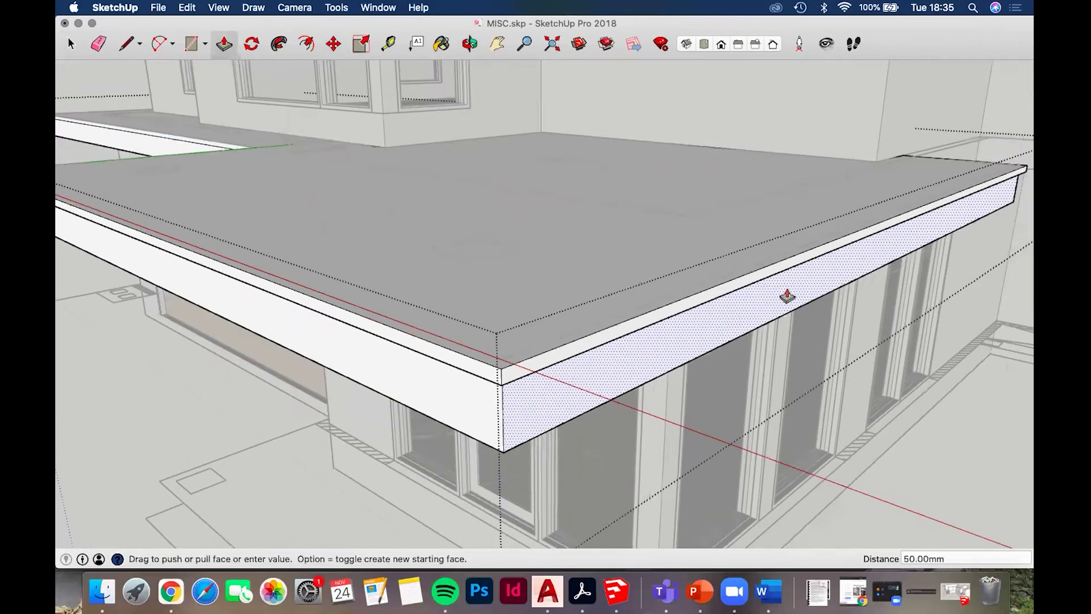
scroll(688, 265, down, 2)
middle_drag(824, 284, 540, 273)
shift+middle_drag(633, 264, 611, 265)
shift+middle_drag(761, 273, 626, 264)
click(626, 265)
text(50)
key(Return)
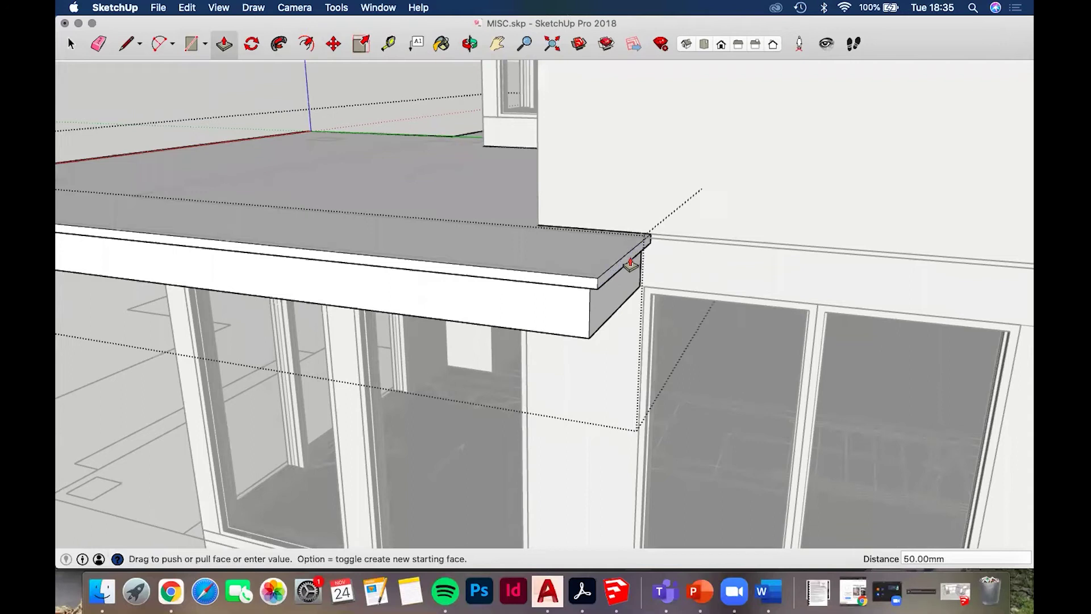
Extrude the trim bands on the entrance slab's garage-side edge and above the garage door outward by 50 mm
scroll(542, 227, down, 4)
middle_drag(922, 219, 629, 164)
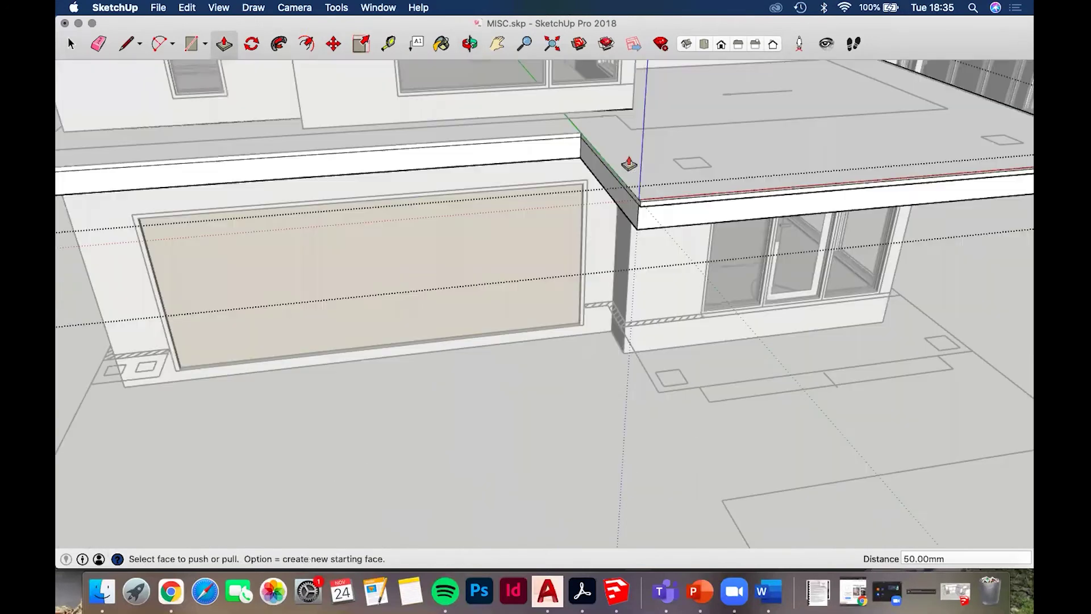
scroll(629, 164, up, 3)
click(625, 190)
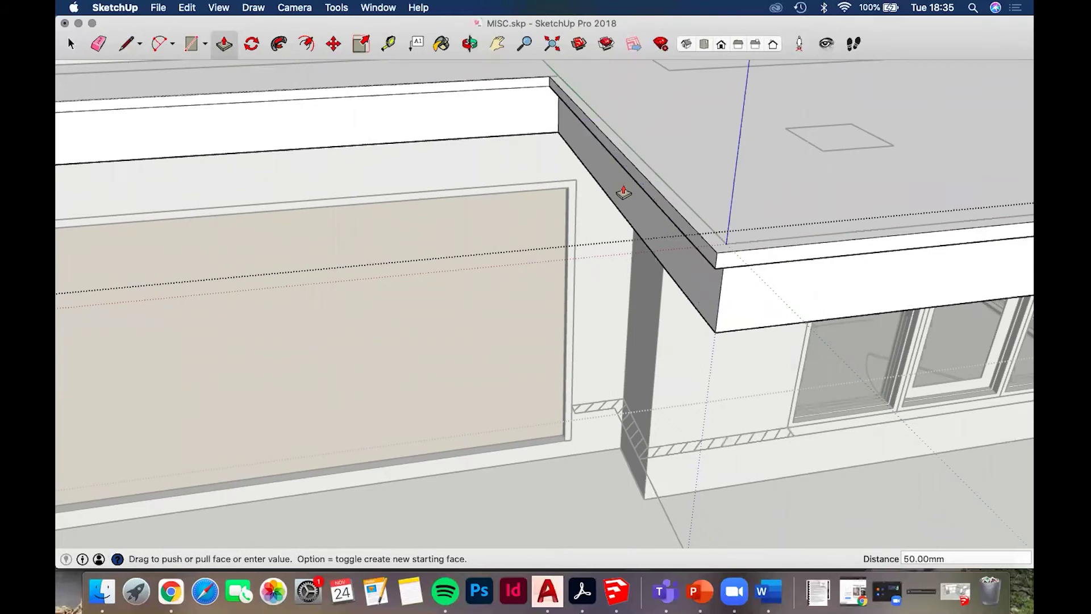
click(549, 138)
scroll(408, 147, down, 3)
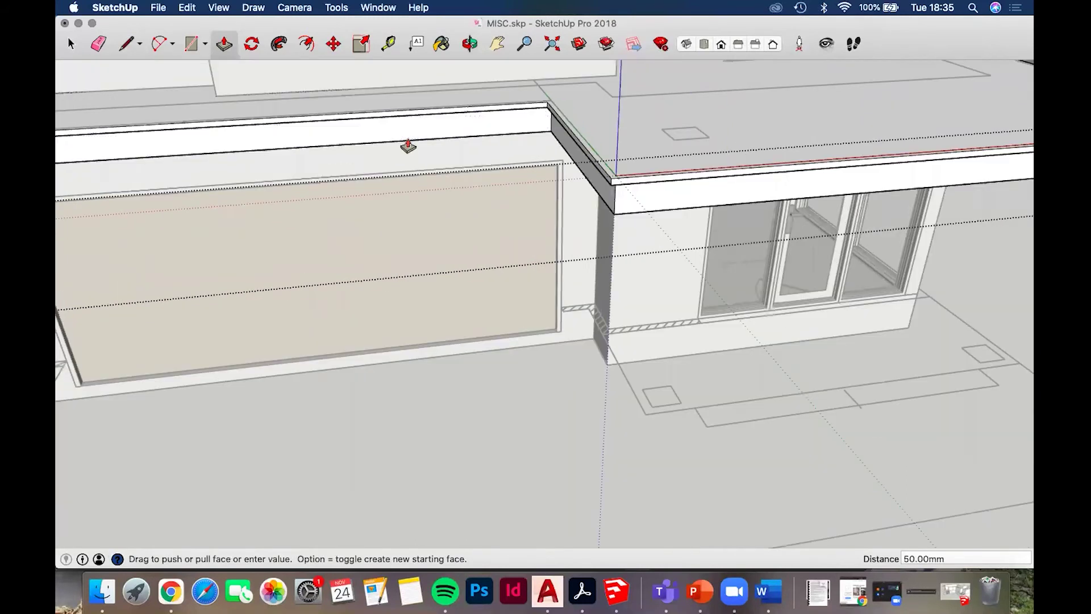
Extrude the trim band along the garage slab's outer side edge outward by 50 mm
middle_drag(341, 183, 329, 186)
scroll(329, 186, up, 2)
click(348, 186)
text(50)
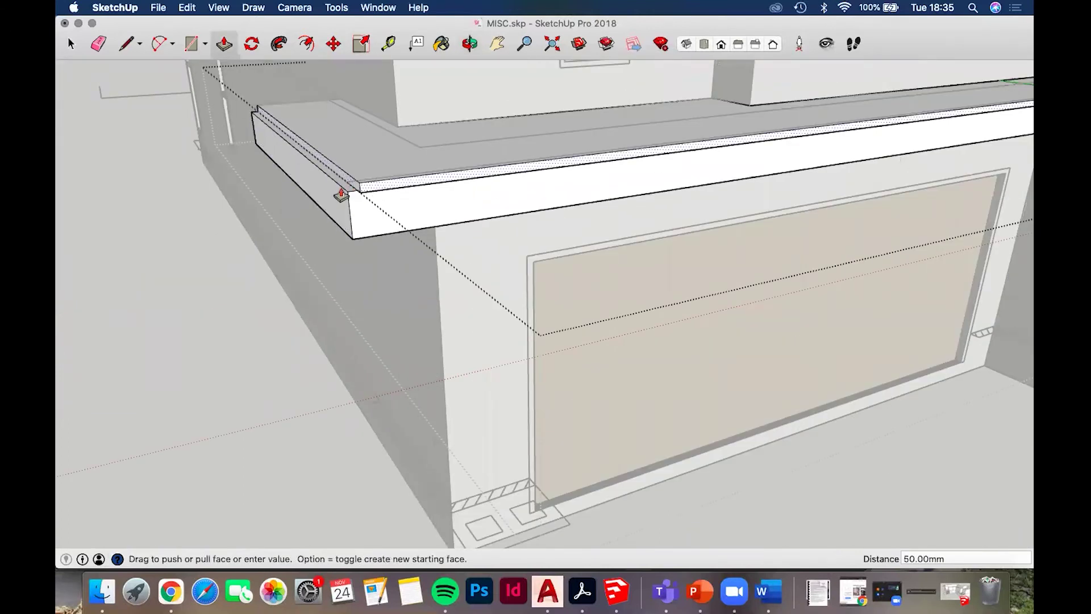
click(333, 191)
scroll(332, 192, up, 2)
click(331, 195)
key(Return)
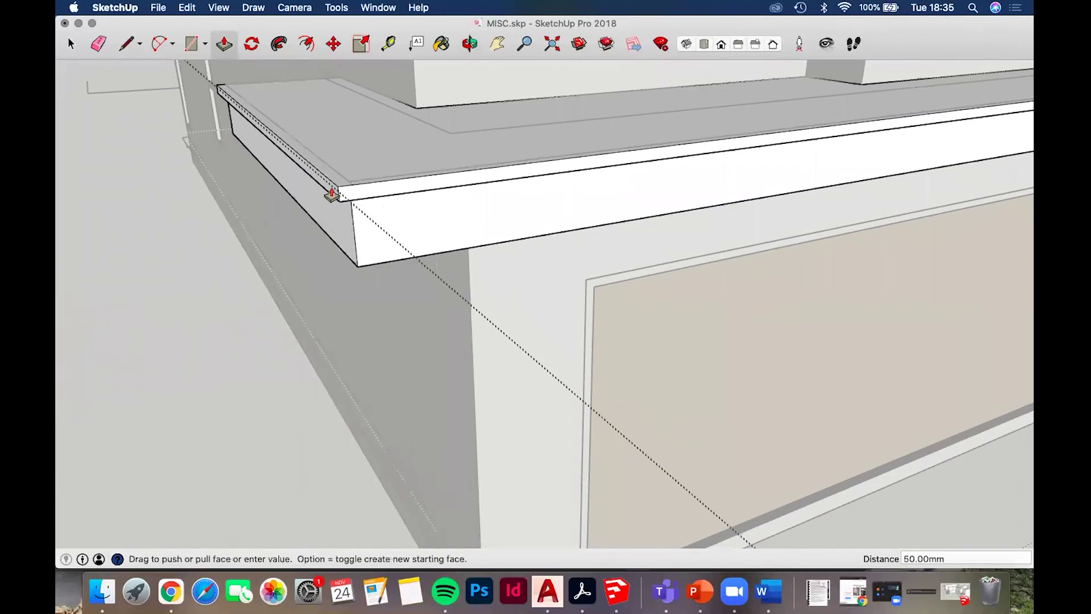
Extrude the trim band on the rear end of the garage slab's side return by 50 mm and close the roof group
scroll(400, 241, down, 3)
middle_drag(295, 226, 526, 212)
click(524, 213)
text(50)
key(Return)
scroll(694, 270, down, 3)
key(space)
click(502, 239)
Copy the top face of the glazed end wing's ground-floor roof slab 50 mm downward to divide its edges
middle_drag(536, 228, 476, 258)
scroll(477, 255, up, 3)
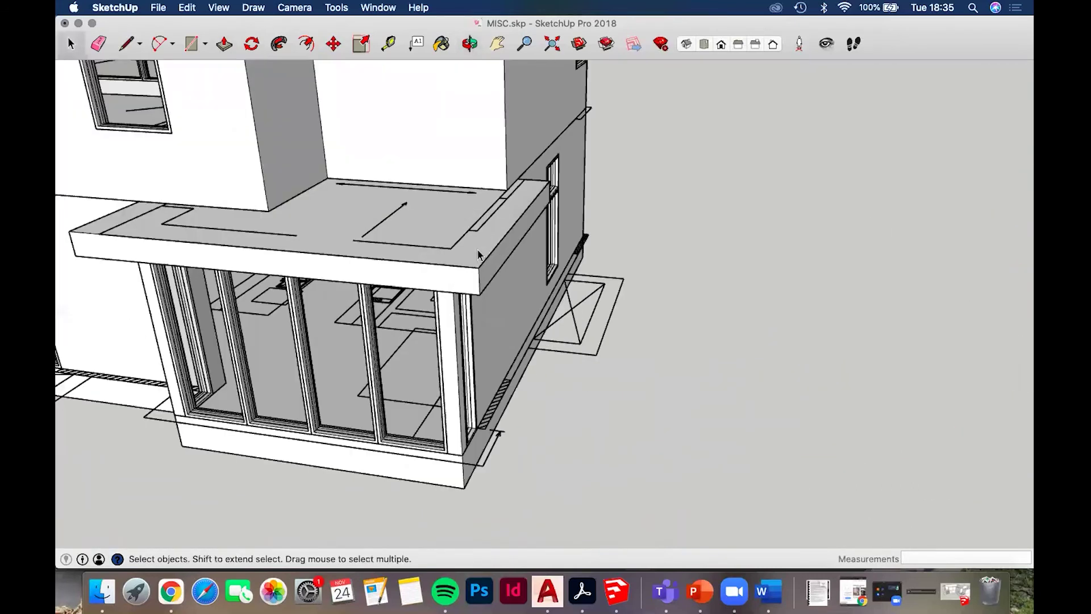
scroll(487, 269, up, 4)
click(487, 282)
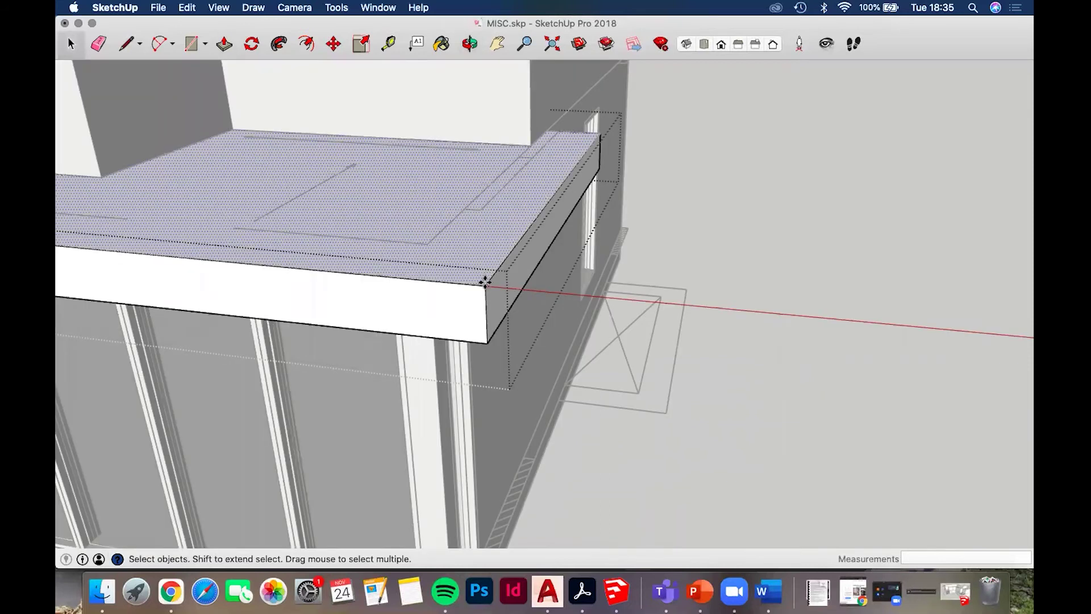
key(m)
alt+click(485, 286)
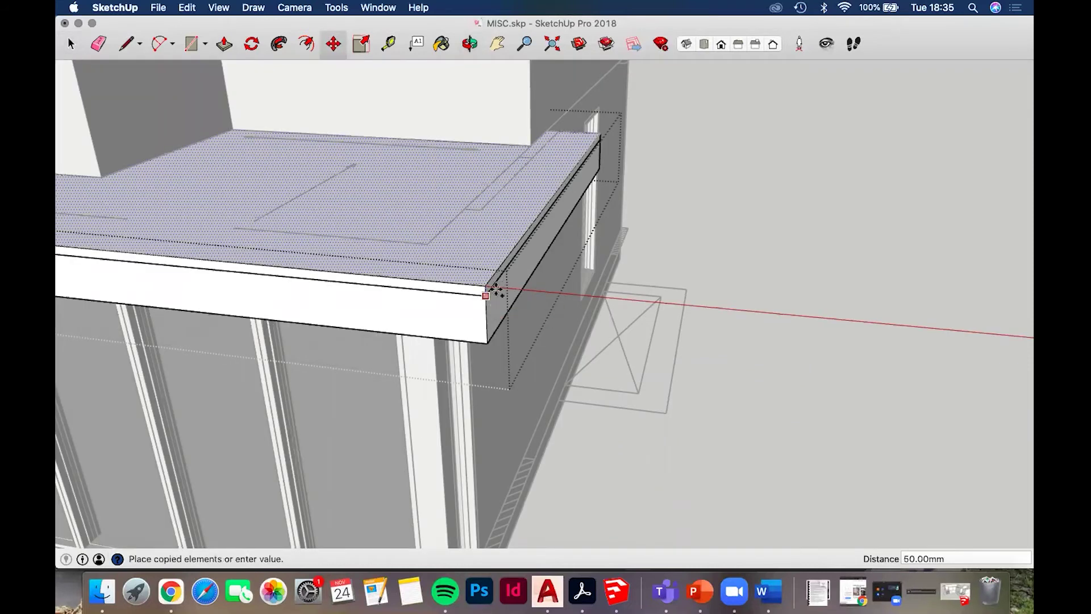
key(Escape)
click(486, 285)
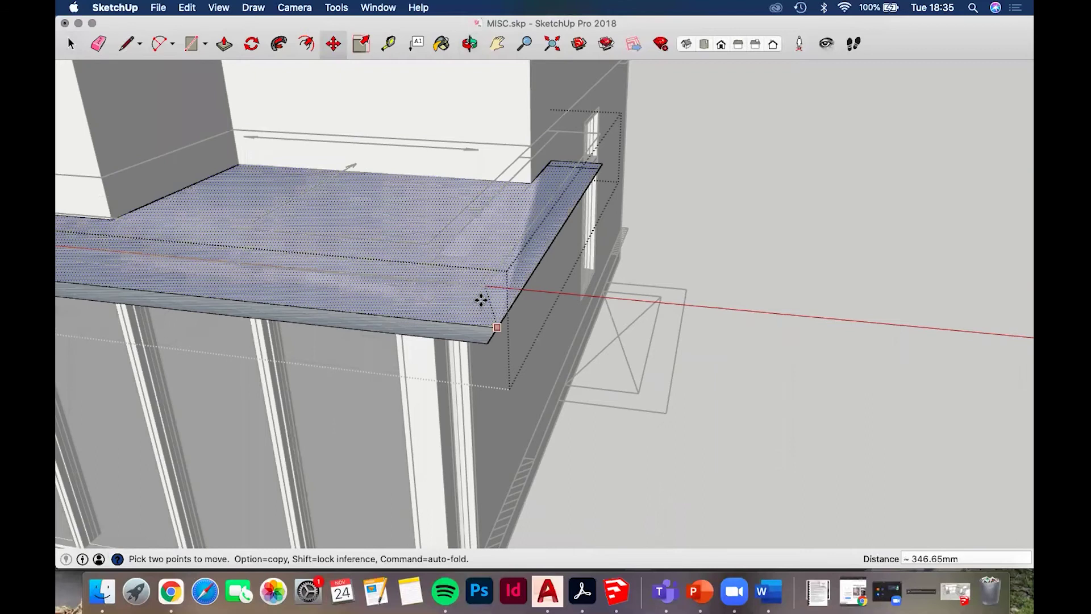
key(Escape)
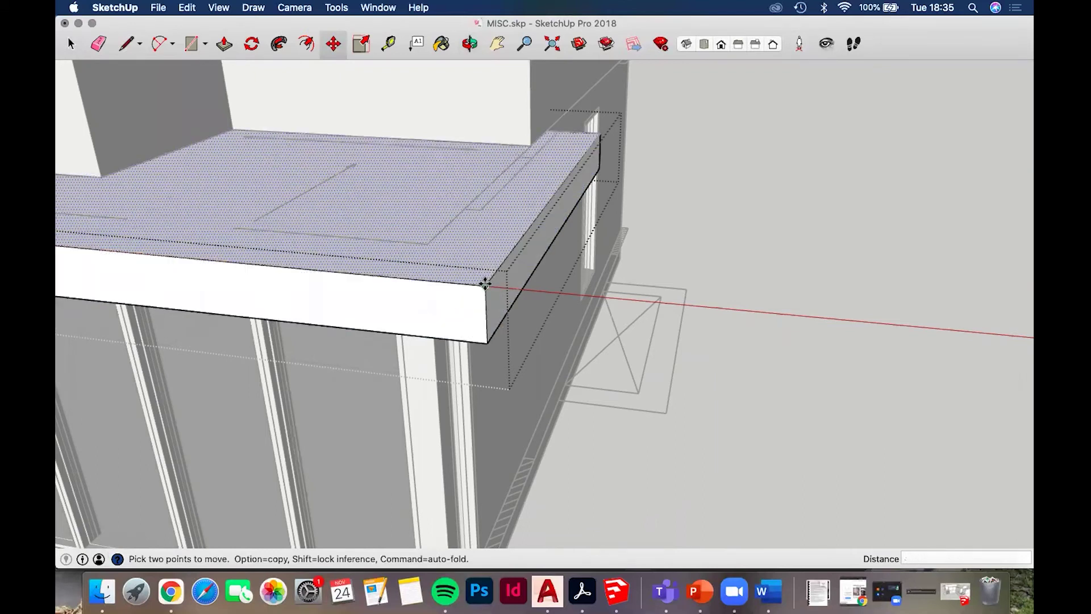
click(487, 295)
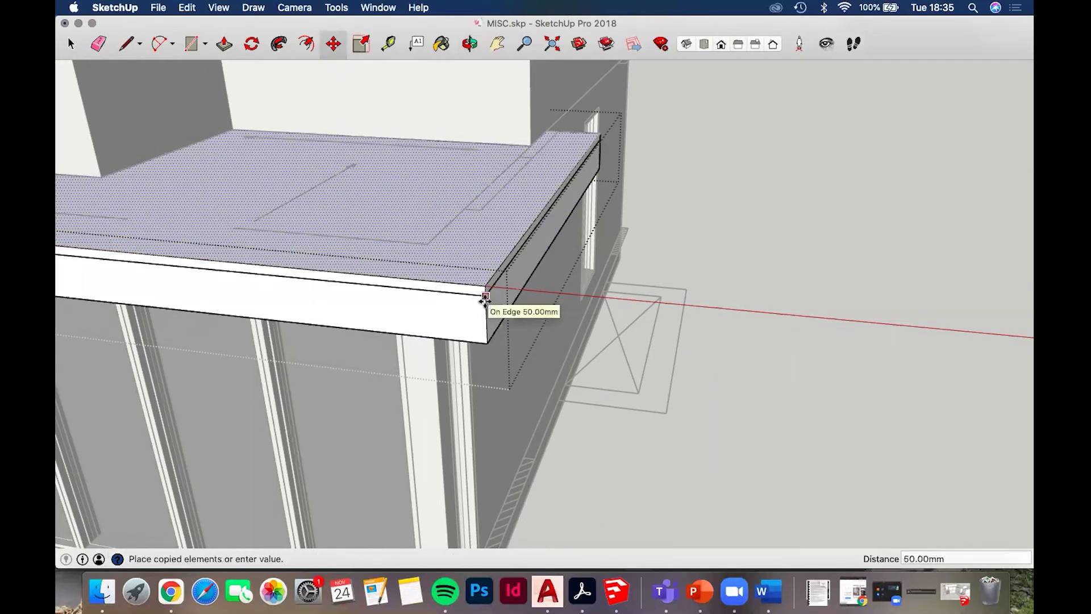
click(485, 296)
Extrude the upper trim bands on the glazed end wing slab's outer side and front edge outward by 50 mm
scroll(486, 295, up, 3)
key(o)
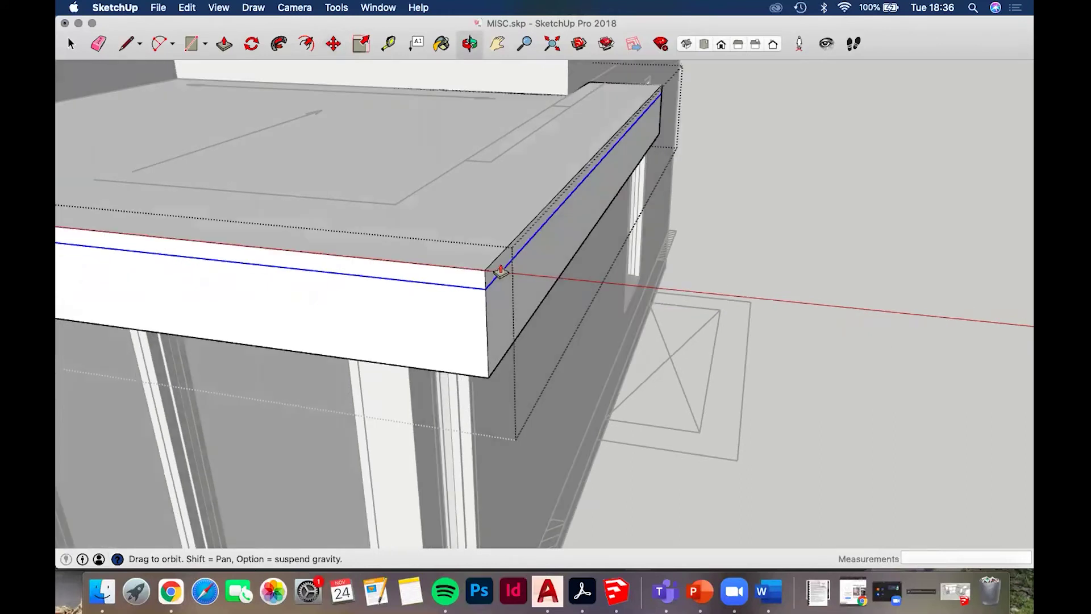
mouse_move(501, 268)
middle_down()
mouse_move(511, 270)
mouse_move(502, 268)
middle_up()
click(501, 268)
text(50)
key(Return)
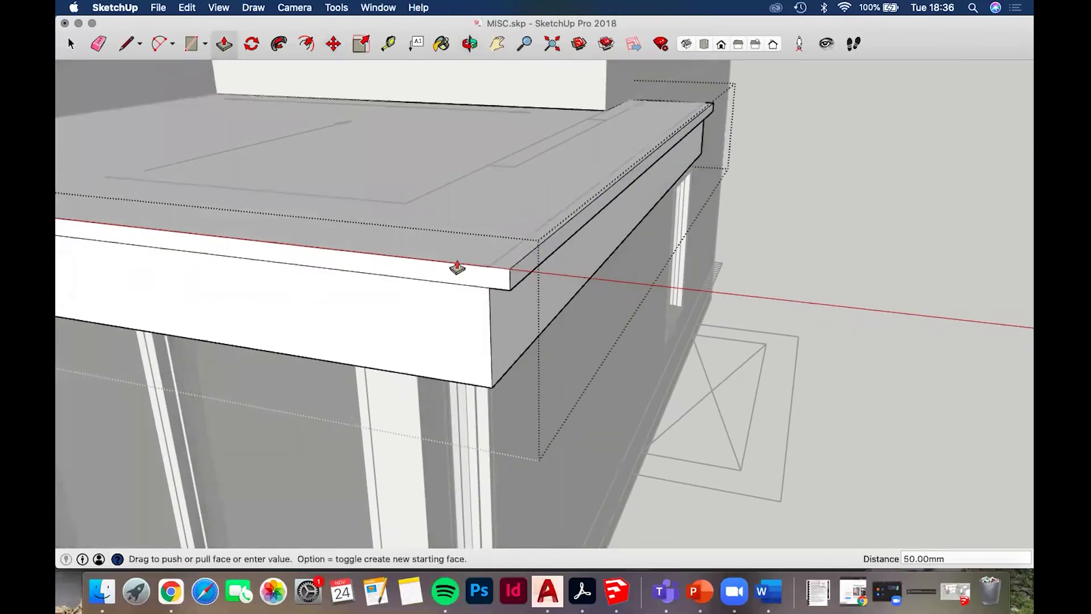
click(454, 276)
text(50)
key(Return)
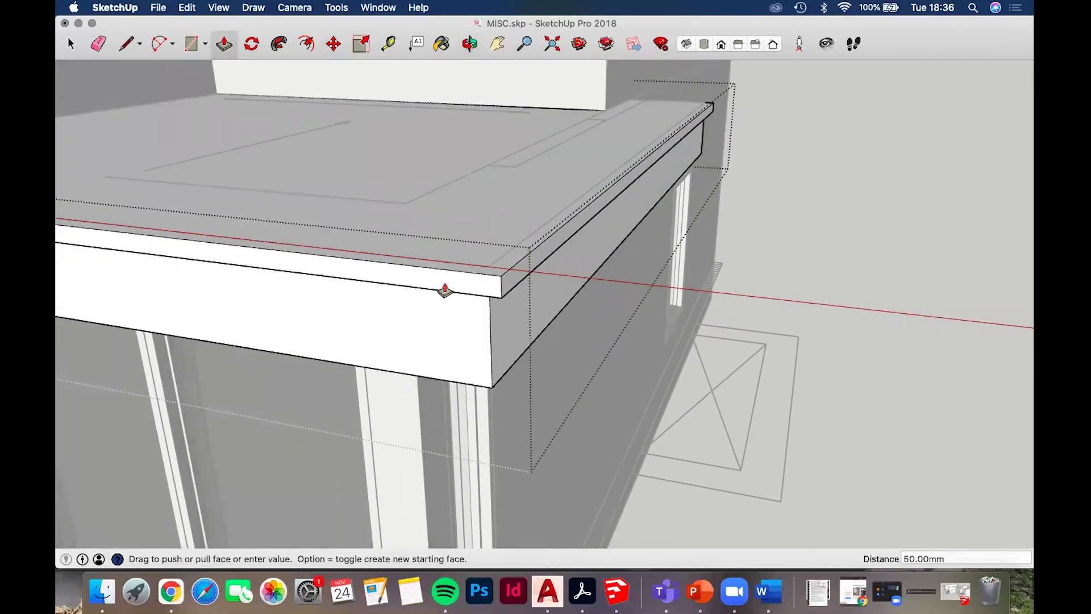
Extrude the trim band on the glazed end wing slab's remaining exposed edge by 50 mm and close the roof group
mouse_move(568, 251)
middle_down()
mouse_move(312, 233)
mouse_move(188, 270)
mouse_move(366, 283)
mouse_move(568, 232)
middle_up()
click(567, 232)
text(50)
key(Return)
middle_drag(360, 146, 403, 177)
middle_drag(596, 222, 465, 181)
click(597, 233)
key(Escape)
key(space)
scroll(631, 228, down, 4)
Examine the completed roofs and slab trims from all around the house
middle_drag(631, 228, 135, 265)
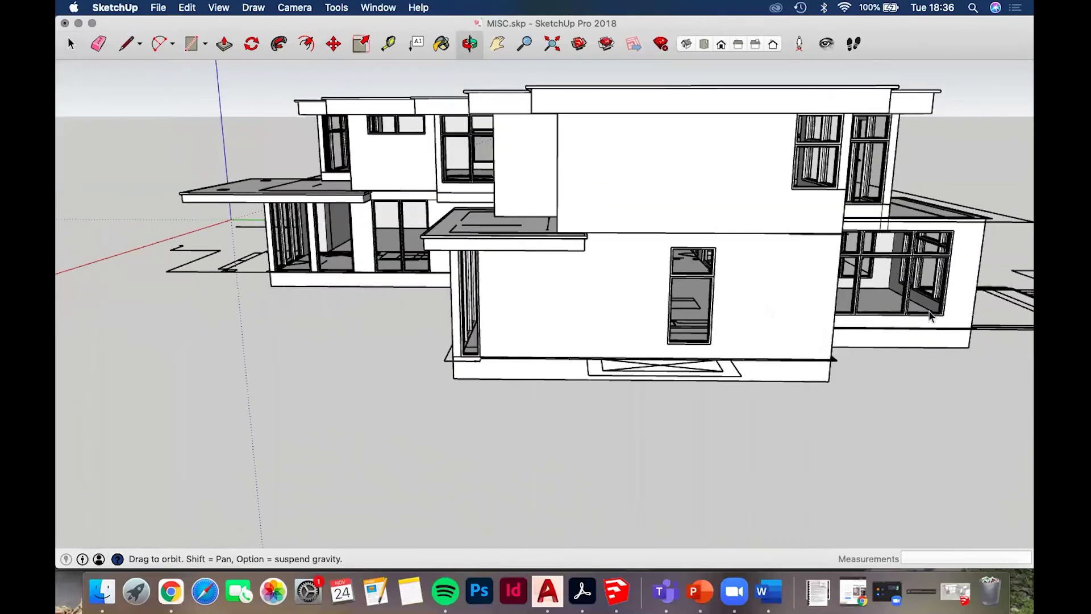
middle_drag(883, 228, 780, 229)
scroll(780, 229, down, 2)
middle_drag(460, 222, 819, 181)
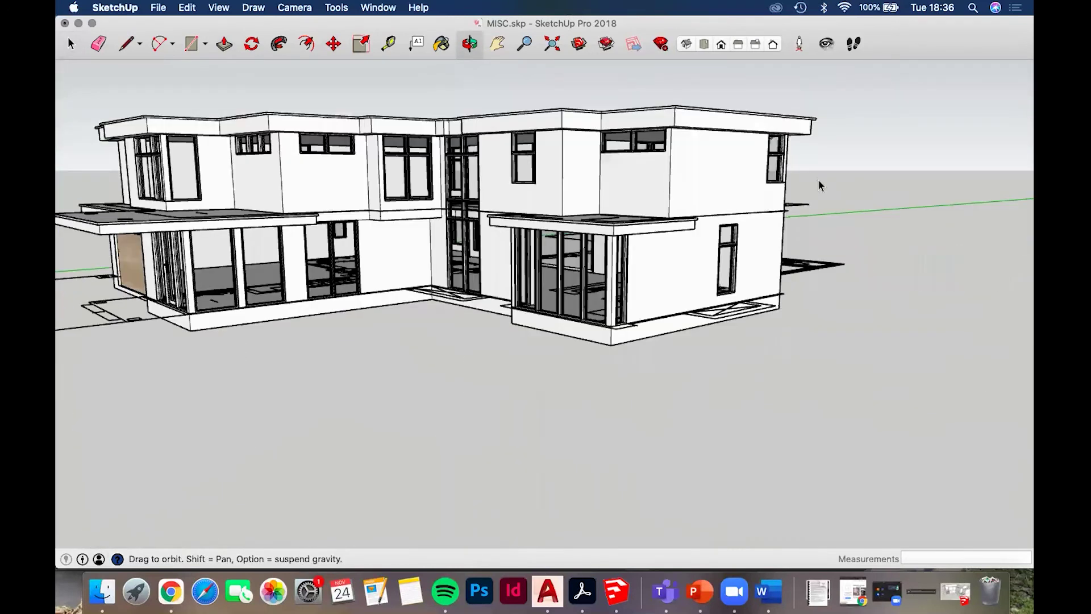
middle_drag(319, 287, 437, 289)
middle_drag(350, 259, 399, 284)
scroll(387, 267, up, 3)
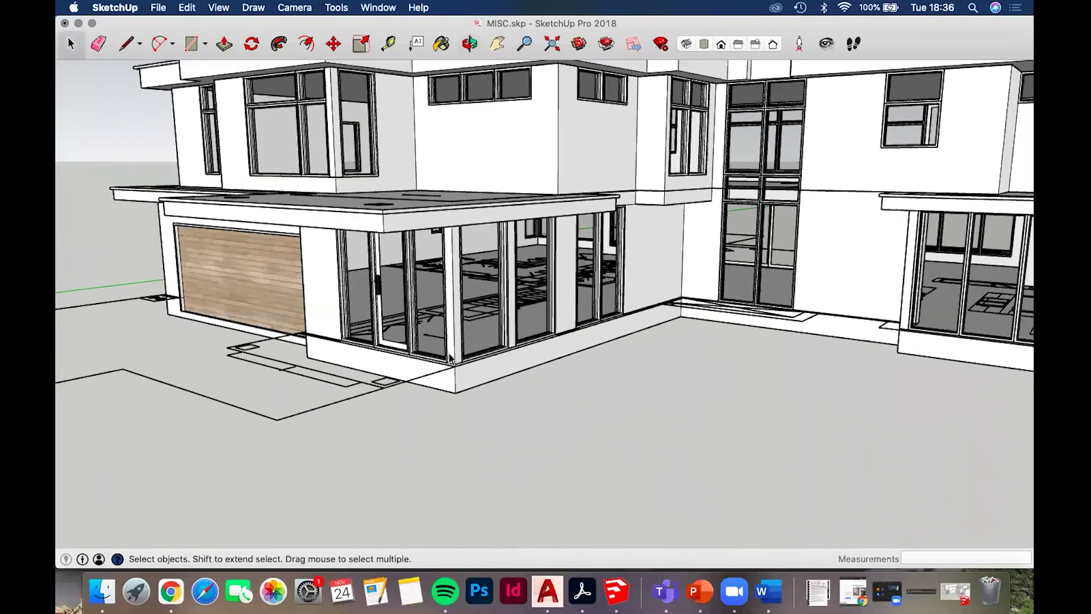
middle_drag(450, 359, 432, 349)
middle_drag(648, 260, 711, 207)
scroll(448, 288, down, 5)
middle_drag(449, 288, 355, 273)
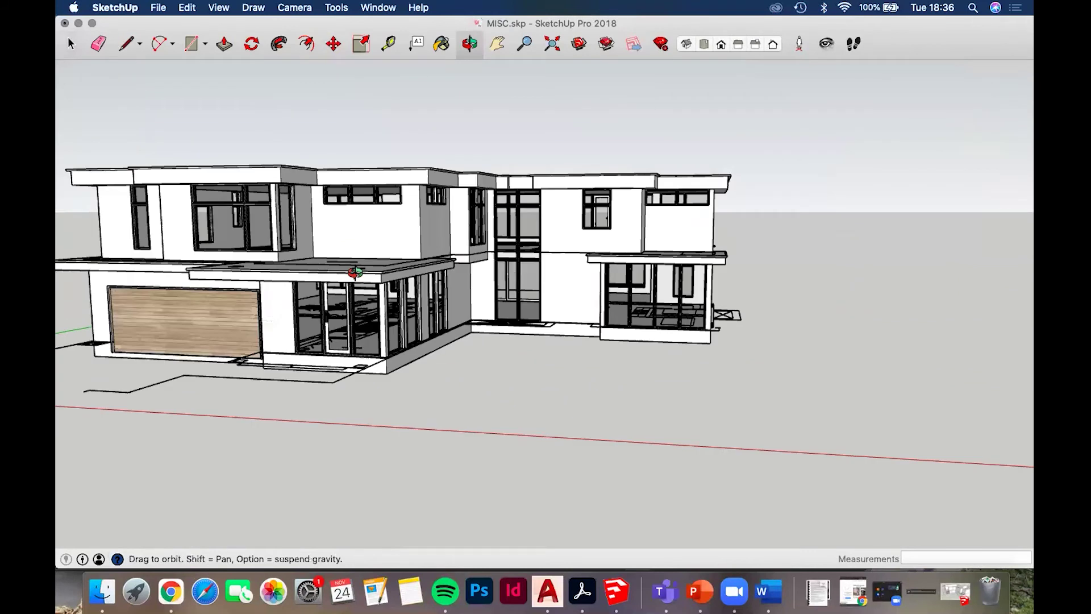
middle_drag(425, 369, 385, 368)
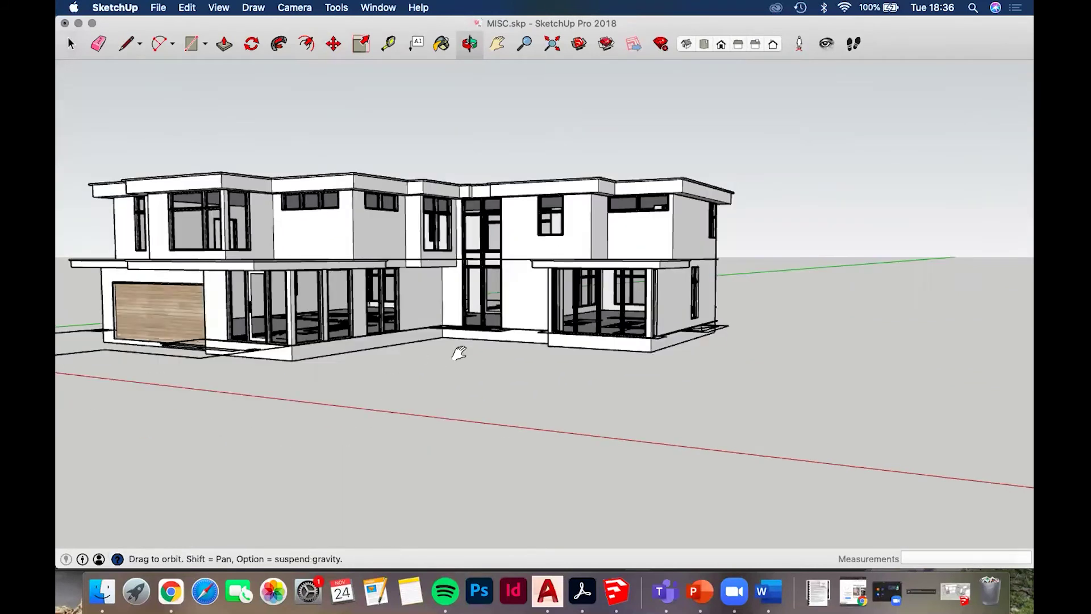
middle_drag(459, 353, 472, 356)
Trace the garage-side edge of the entrance landing over the plan, from the house wall to its outer corner
scroll(472, 356, up, 3)
scroll(390, 380, up, 3)
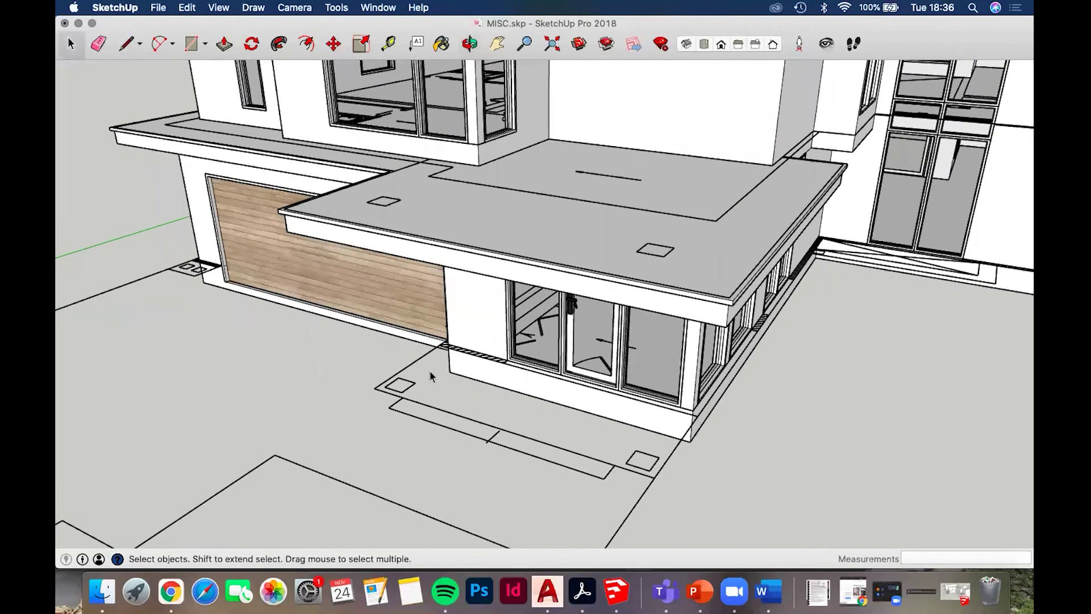
key(l)
key(o)
drag(638, 391, 679, 275)
mouse_move(616, 325)
middle_down()
mouse_move(386, 436)
mouse_move(351, 429)
mouse_move(461, 264)
middle_up()
middle_drag(499, 155, 487, 138)
scroll(335, 438, up, 4)
shift+middle_drag(335, 437, 419, 112)
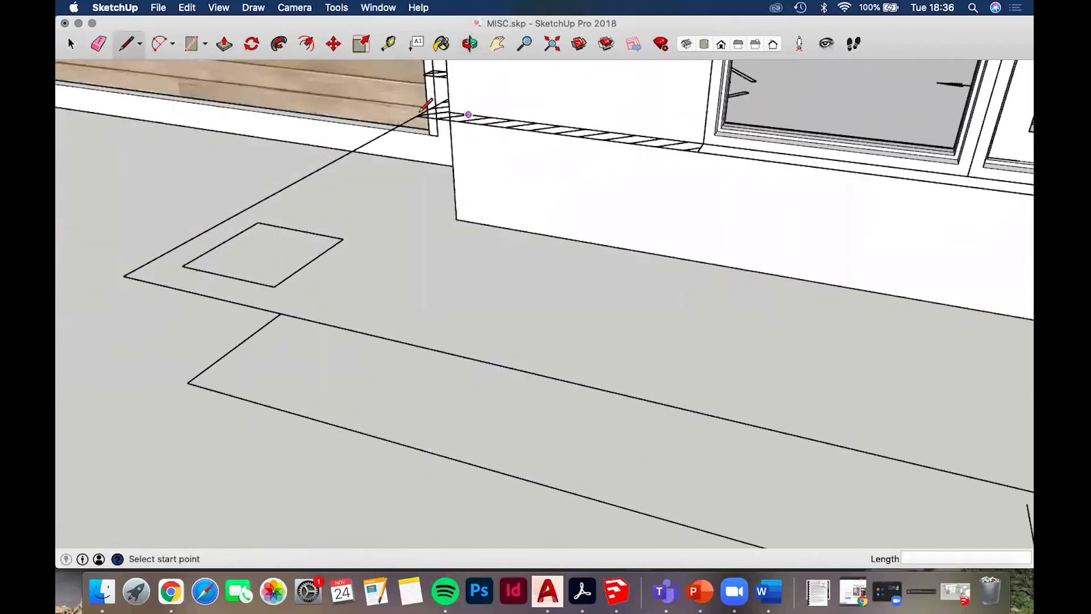
click(418, 115)
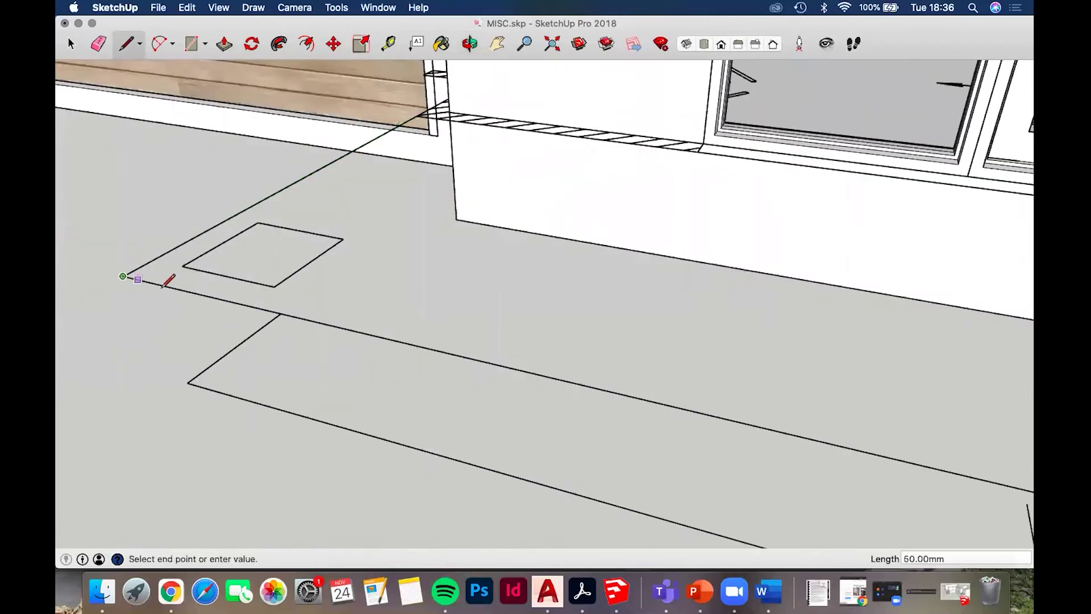
middle_drag(163, 287, 219, 309)
Close the entrance landing outline along the front and far side back to the house, and select the resulting face
scroll(609, 304, down, 6)
middle_drag(663, 312, 552, 318)
scroll(645, 320, up, 3)
click(602, 396)
middle_drag(704, 307, 442, 218)
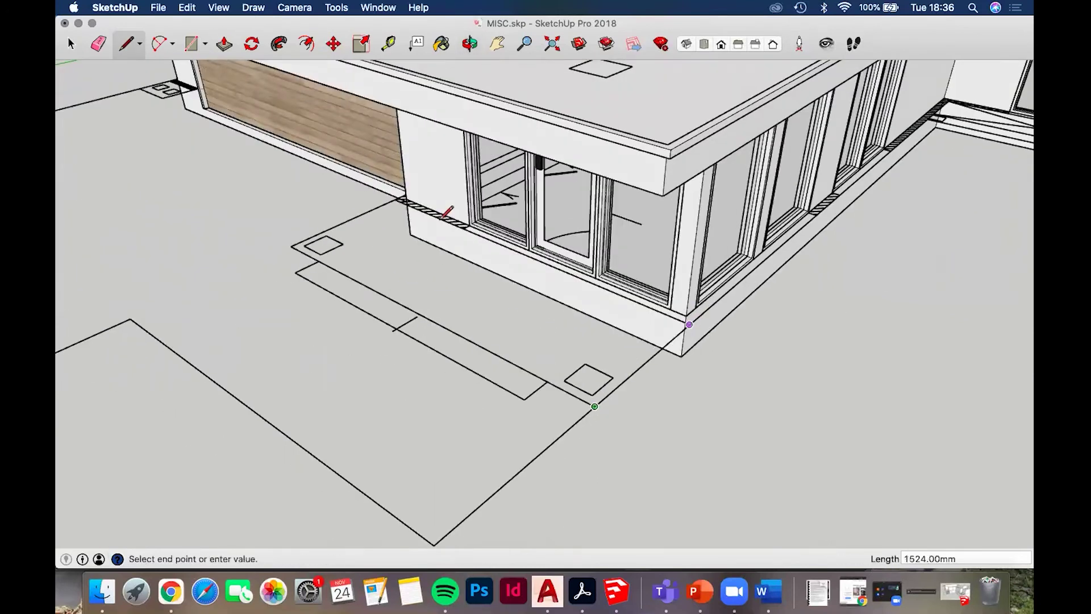
click(572, 295)
key(space)
click(613, 332)
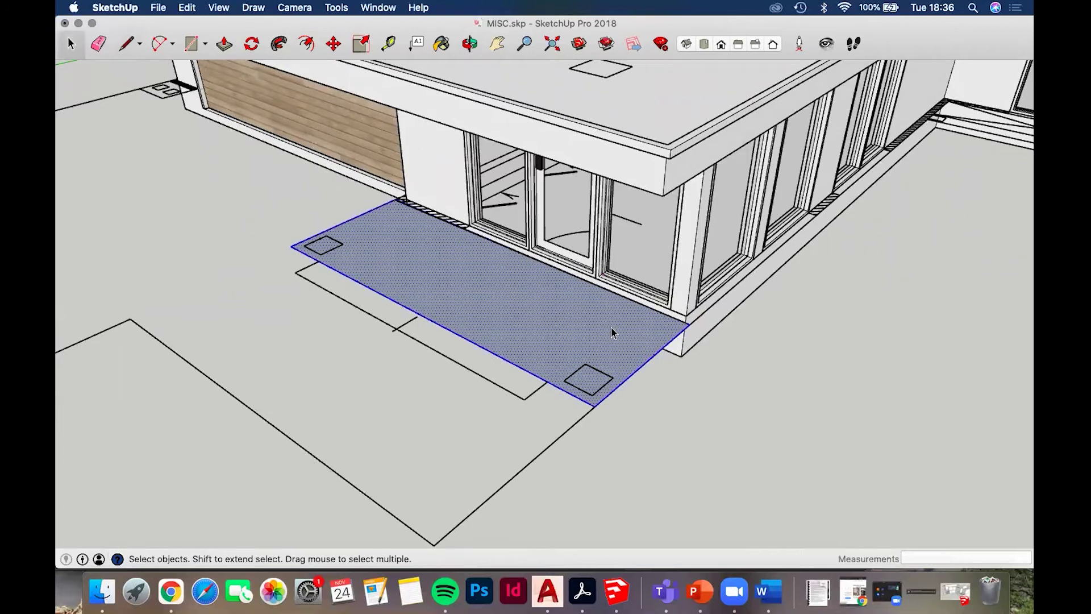
Open the entrance landing group and extrude its face down to the base of the house plinth
middle_drag(595, 284, 595, 309)
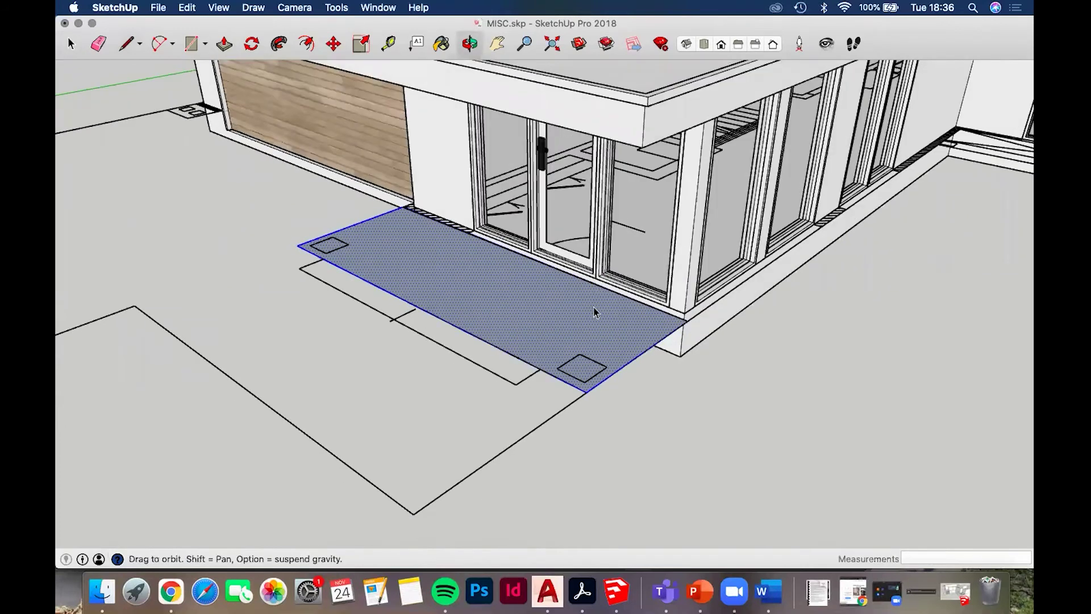
double_click(595, 312)
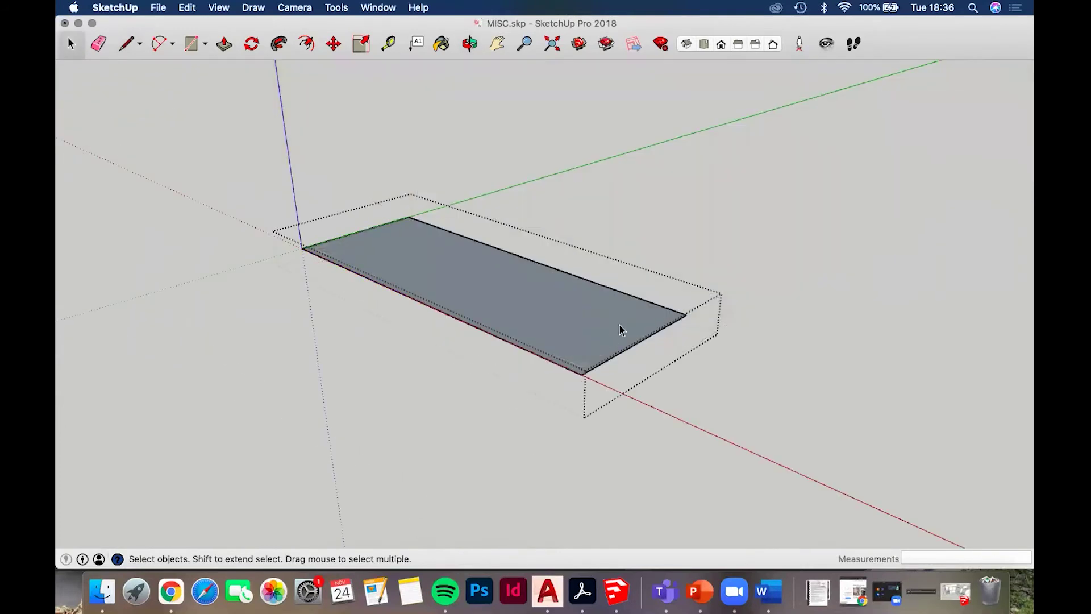
scroll(636, 335, up, 2)
key(p)
click(679, 315)
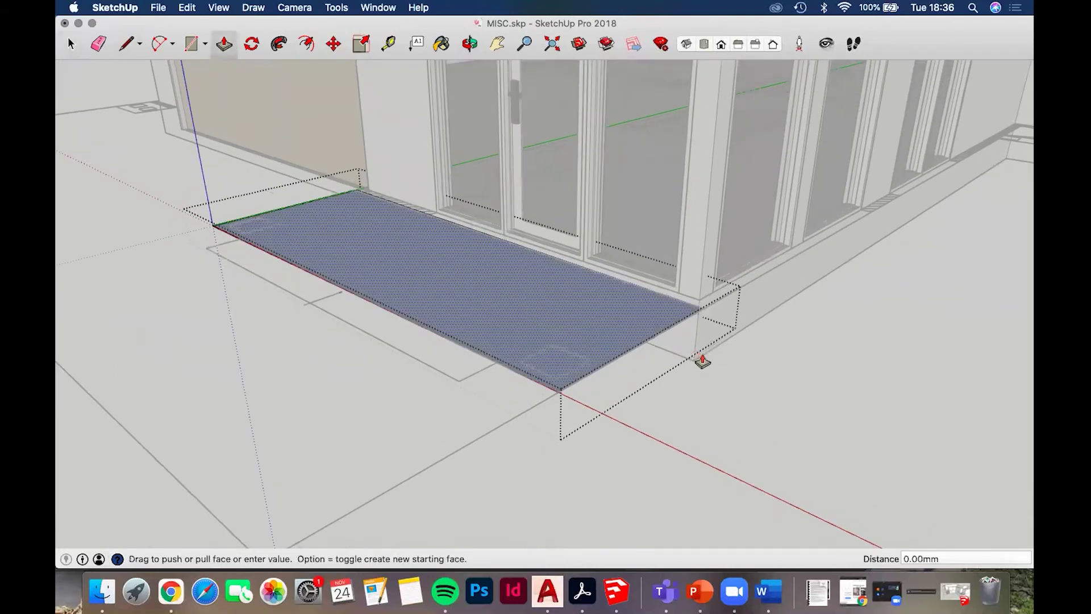
click(717, 354)
Draw the step's top line and short vertical end lines on the landing's front face, aligned with the plan's step outline
middle_drag(434, 246, 314, 356)
middle_drag(534, 372, 445, 373)
key(l)
click(430, 382)
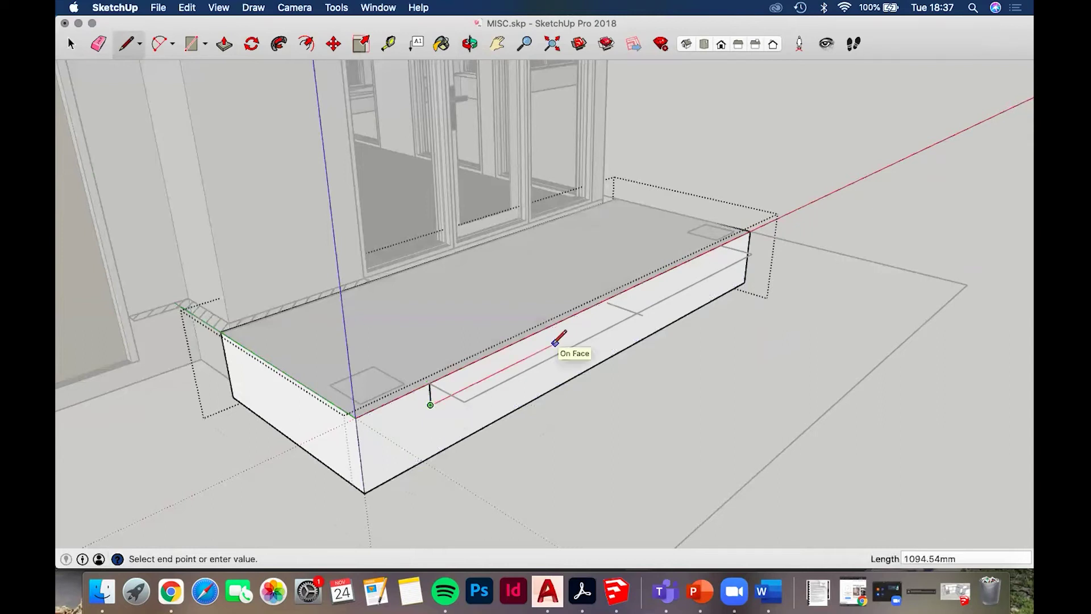
middle_drag(572, 295, 608, 276)
click(611, 285)
click(611, 270)
Draw 350 mm vertical lines from both ends of the step's top line down to the base of the landing
middle_drag(477, 345, 309, 439)
click(296, 399)
click(303, 449)
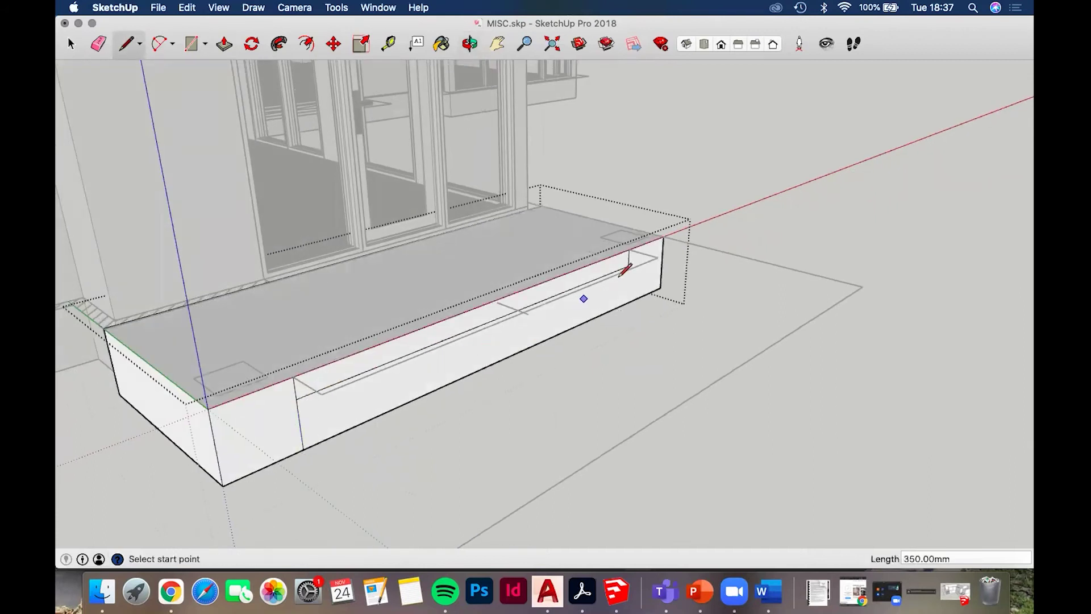
click(628, 266)
click(627, 302)
Extrude the step face outward to the step's front line on the plan
key(p)
click(628, 291)
click(653, 253)
Divide the step's front face with a horizontal line 150 mm below its top edge
middle_drag(487, 333, 370, 443)
key(l)
click(369, 412)
text(150)
key(Return)
click(370, 424)
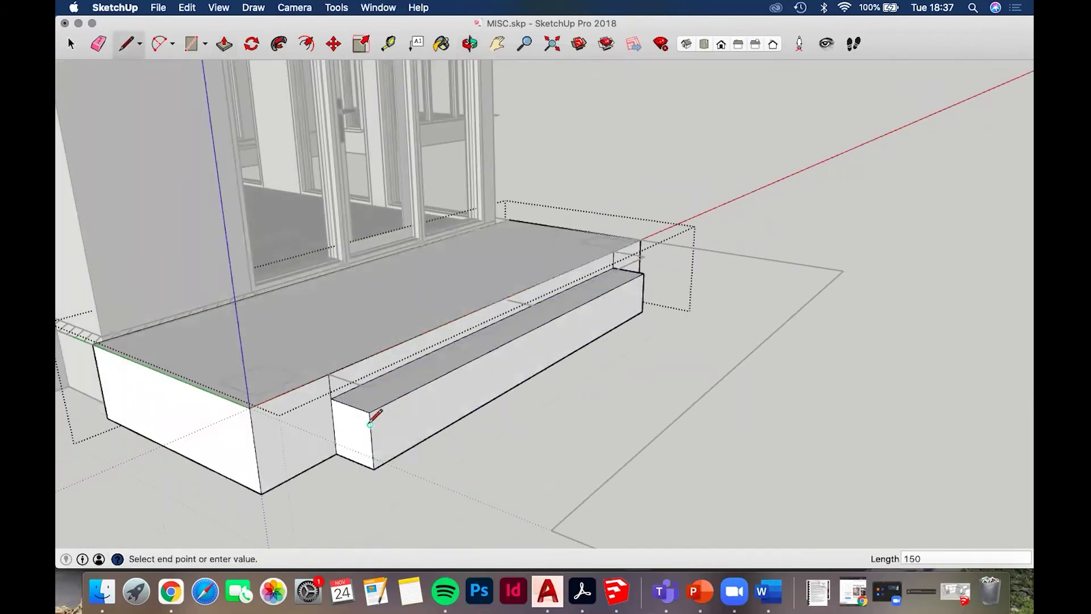
click(643, 289)
key(p)
click(625, 311)
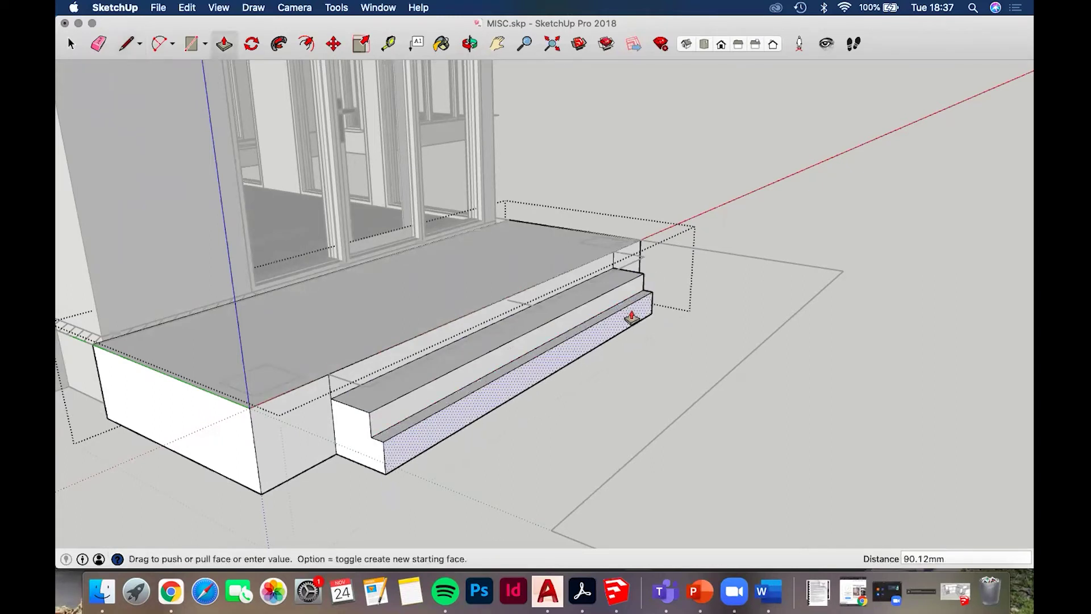
key(Escape)
Measure the tread depth of the upper step
key(t)
click(332, 399)
key(Escape)
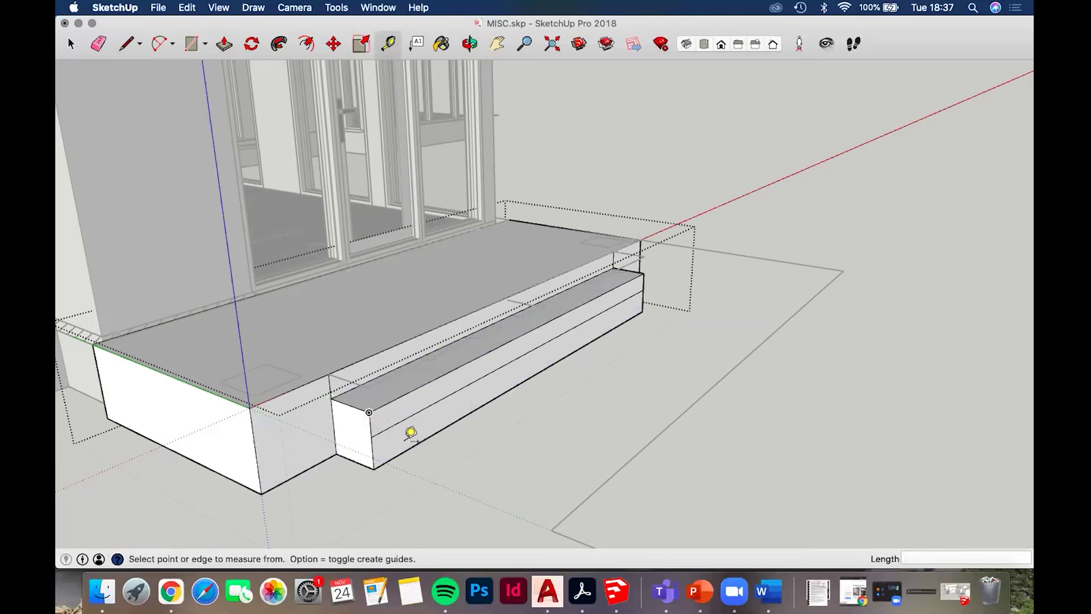
Extrude the lower part of the step's front face outward by 300 mm to form a second step
key(p)
click(402, 438)
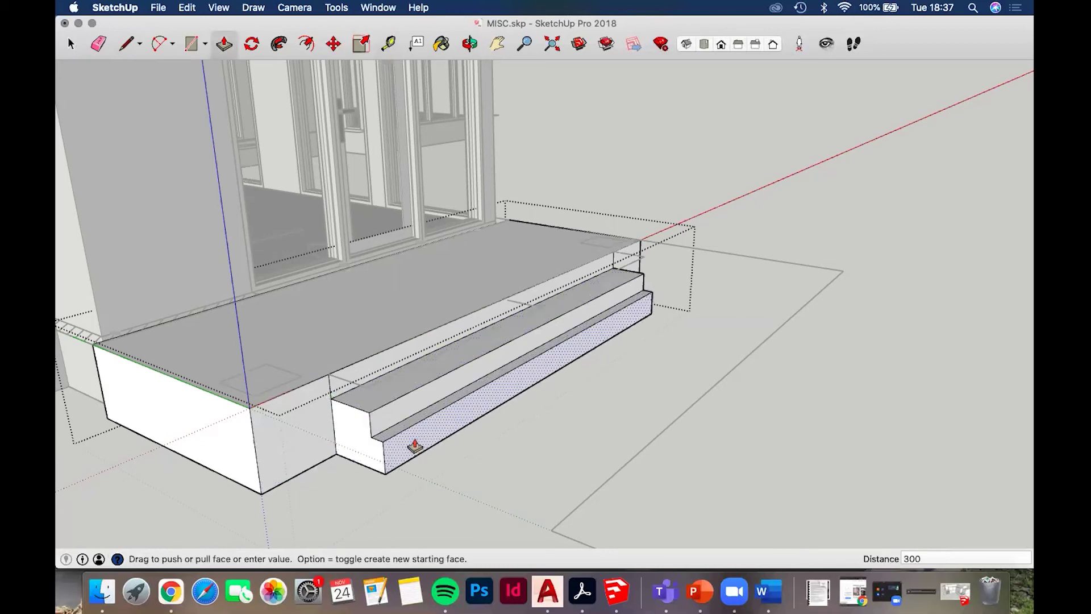
key(Return)
mouse_move(451, 370)
middle_down()
mouse_move(273, 368)
mouse_move(309, 349)
mouse_move(267, 316)
middle_up()
scroll(336, 297, up, 1)
mouse_move(353, 302)
middle_down()
mouse_move(244, 302)
mouse_move(247, 315)
middle_up()
Erase the leftover vertical lines above the steps on the landing's front face and hide the rest of the model
key(e)
scroll(317, 288, up, 2)
mouse_move(339, 260)
middle_down()
mouse_move(353, 249)
mouse_move(374, 268)
middle_up()
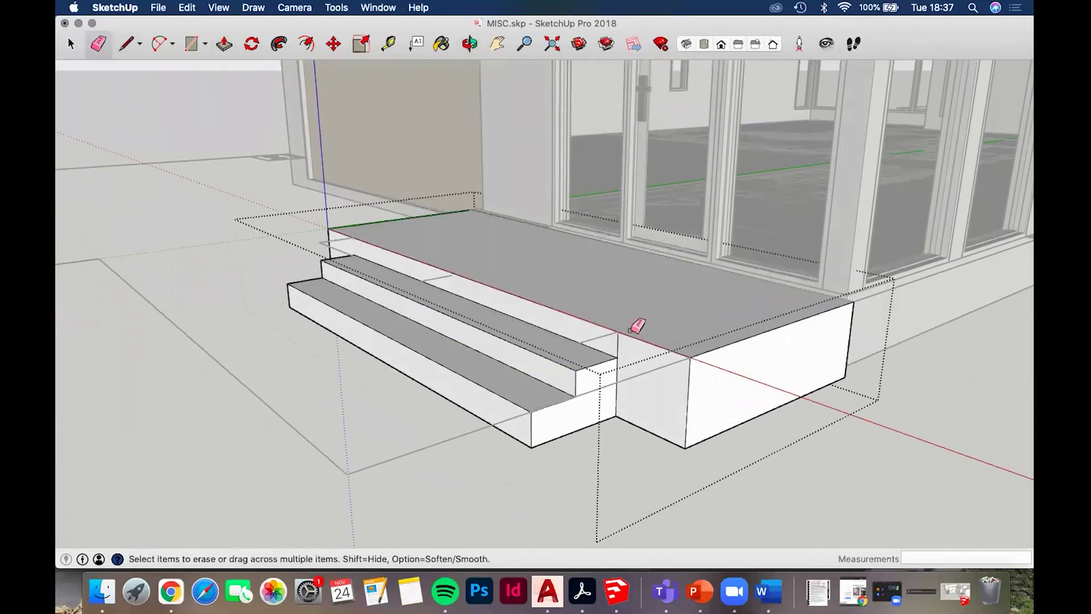
scroll(623, 337, down, 4)
mouse_move(548, 247)
middle_down()
mouse_move(648, 305)
mouse_move(675, 349)
middle_up()
scroll(675, 349, up, 2)
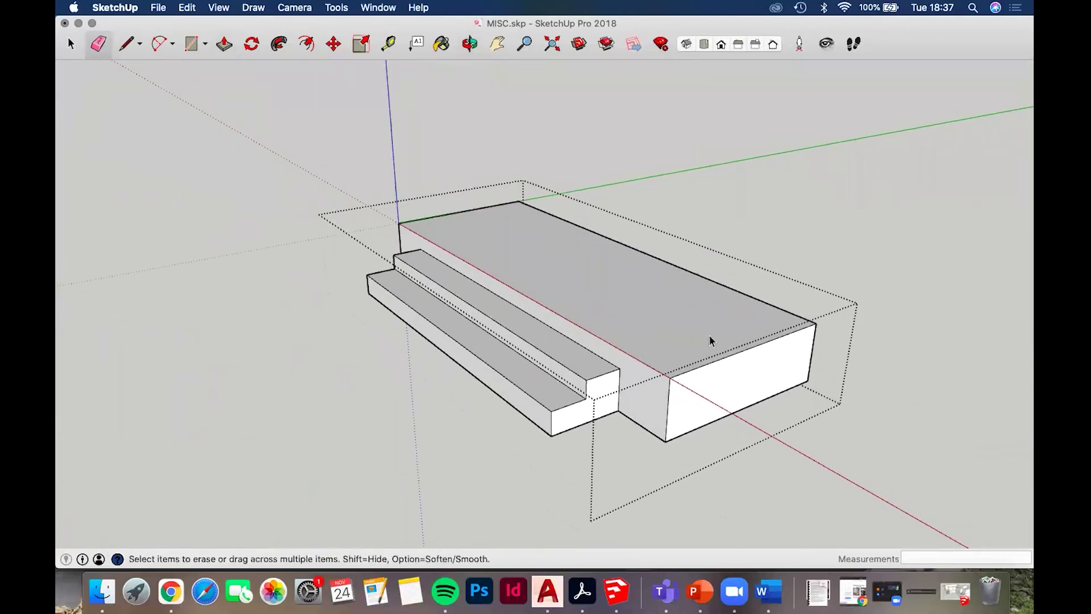
Copy the top faces of the landing and both steps a short distance downward to divide their vertical faces
key(space)
middle_drag(705, 370, 580, 288)
scroll(580, 288, up, 4)
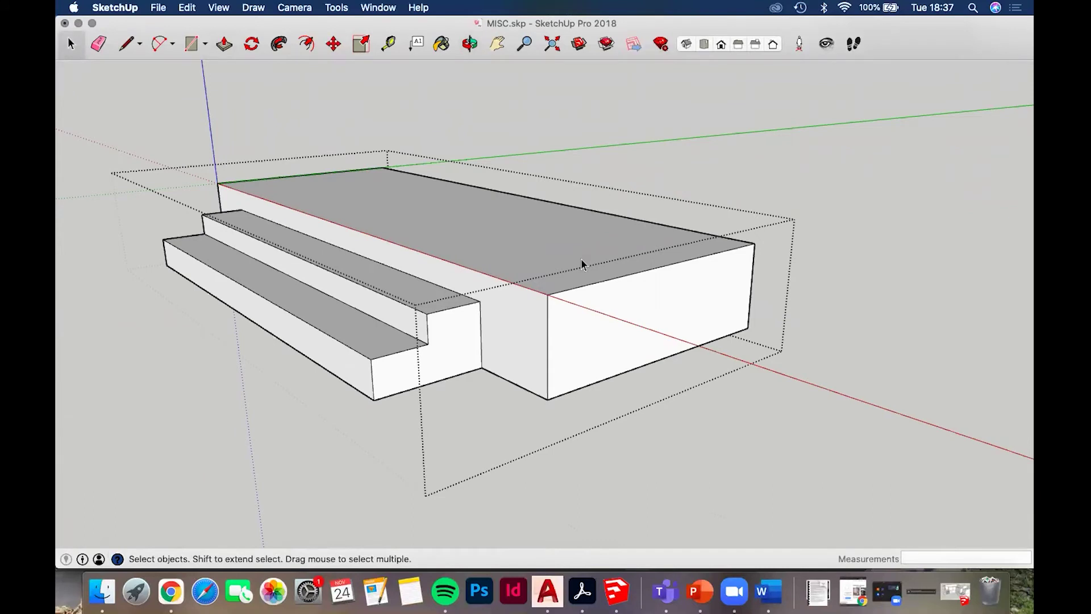
scroll(583, 261, up, 2)
click(531, 280)
shift+click(345, 333)
shift+click(280, 370)
middle_drag(493, 339, 670, 341)
key(m)
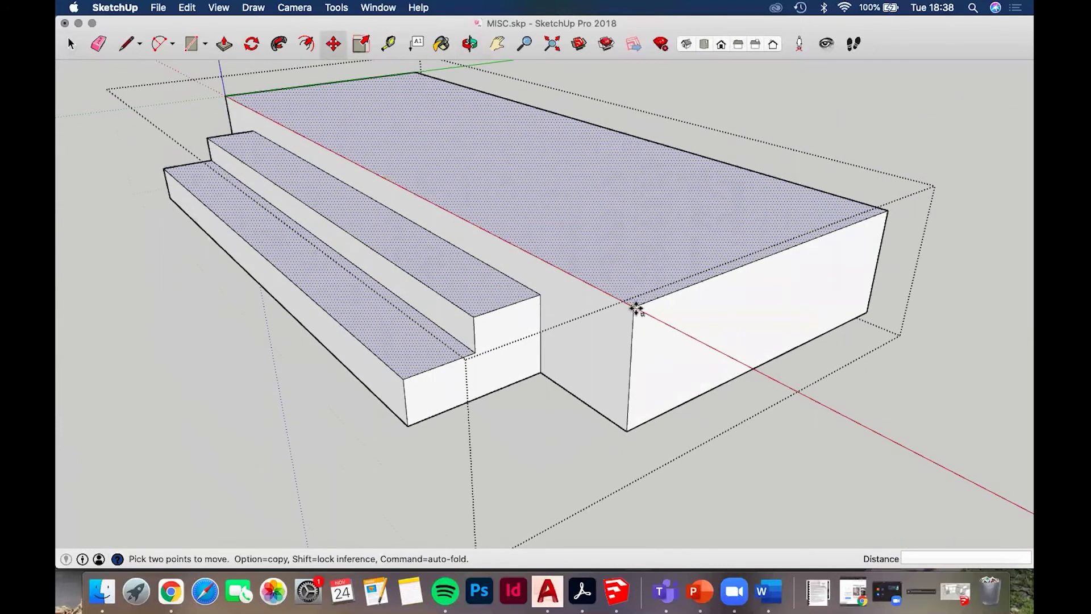
click(636, 309)
key(alt)
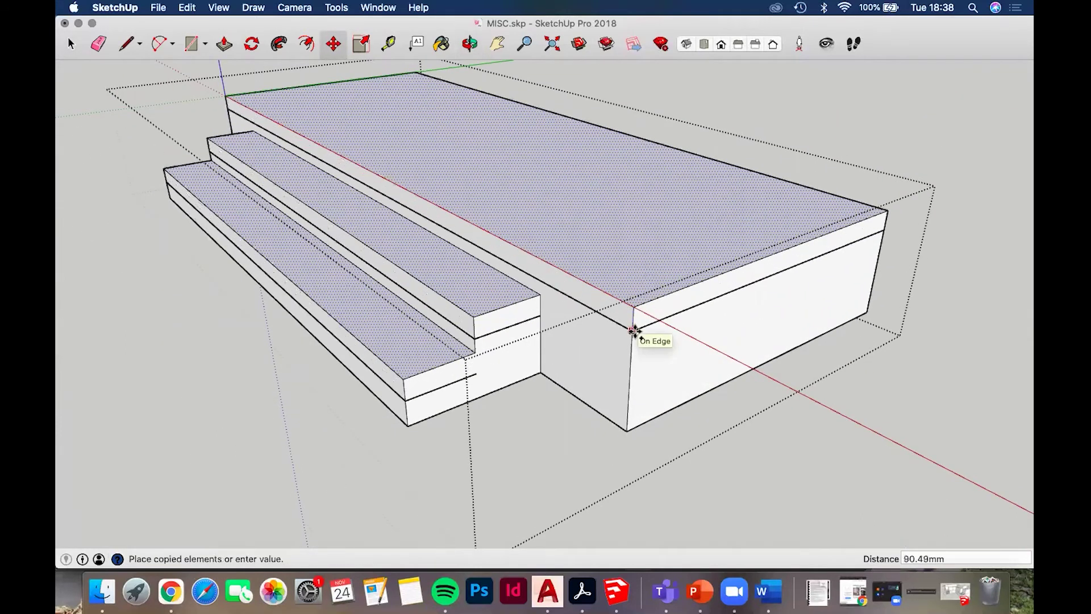
key(Return)
key(space)
Extrude the landing's upper edge strip outward by 50 mm along its side and its front
scroll(670, 299, up, 2)
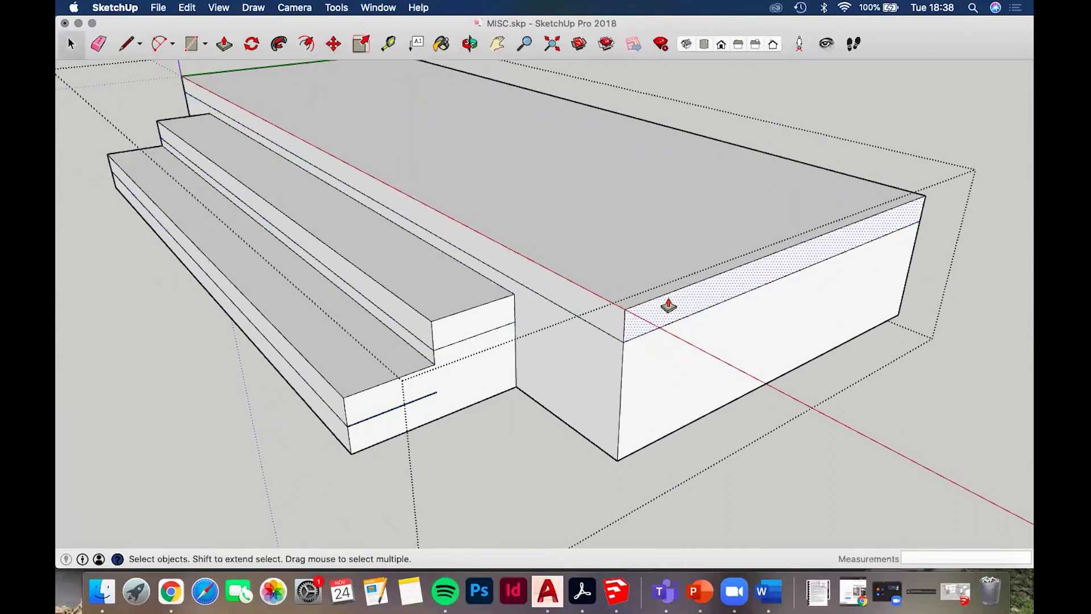
key(p)
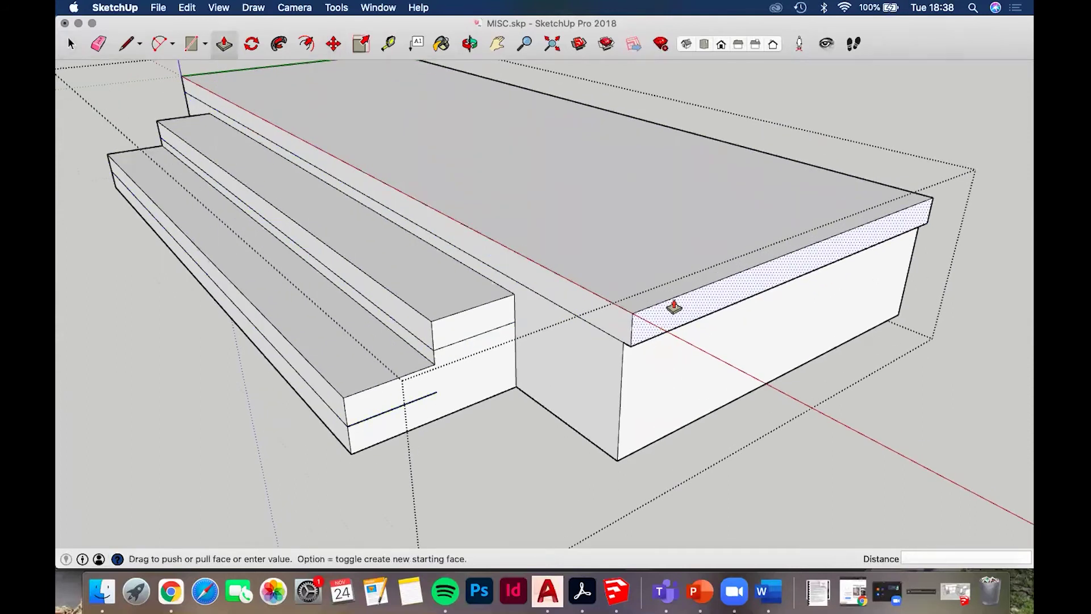
text(50)
key(Return)
click(630, 322)
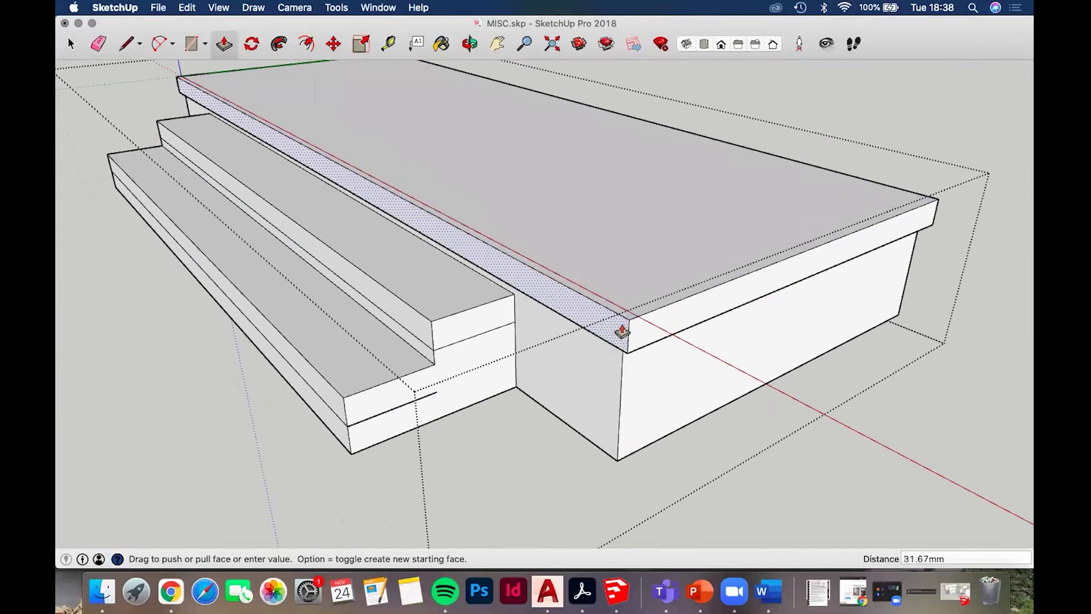
key(Return)
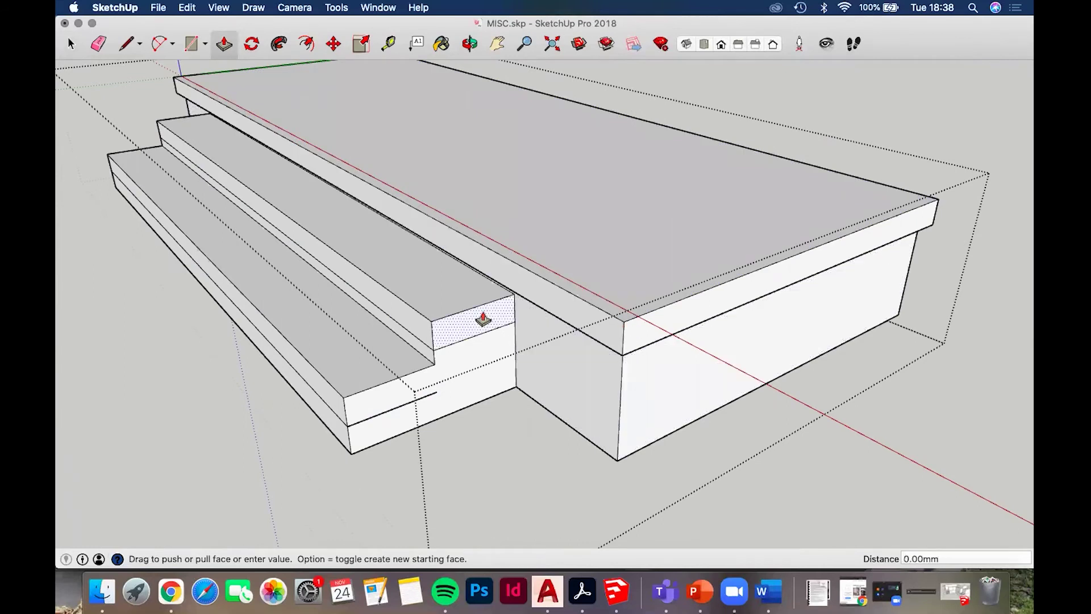
Extrude the upper step's edge strip outward by 50 mm at the same end and along its front
click(485, 319)
text(50)
key(Return)
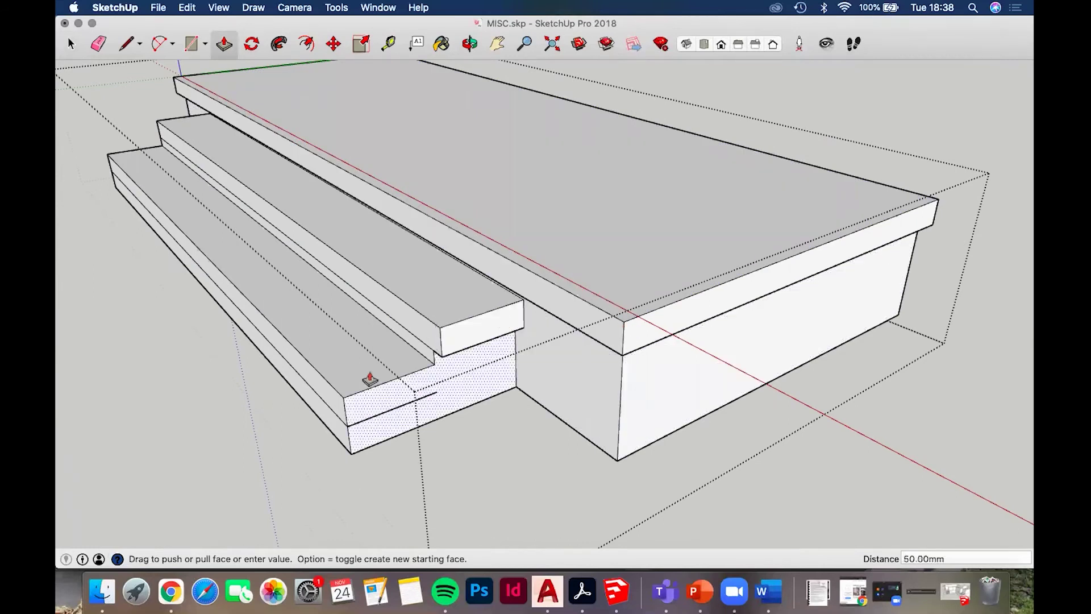
click(391, 316)
text(50)
key(Return)
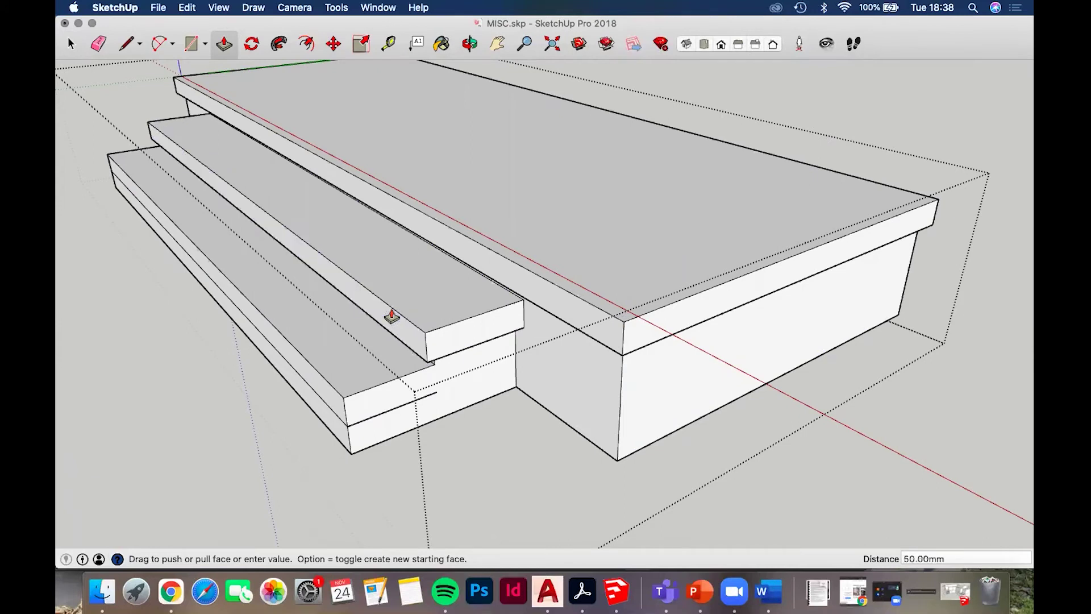
Extrude the edge strips at the opposite end of the upper step and the landing outward by 50 mm, and close the group
middle_drag(356, 244, 497, 222)
click(498, 222)
key(Return)
click(295, 160)
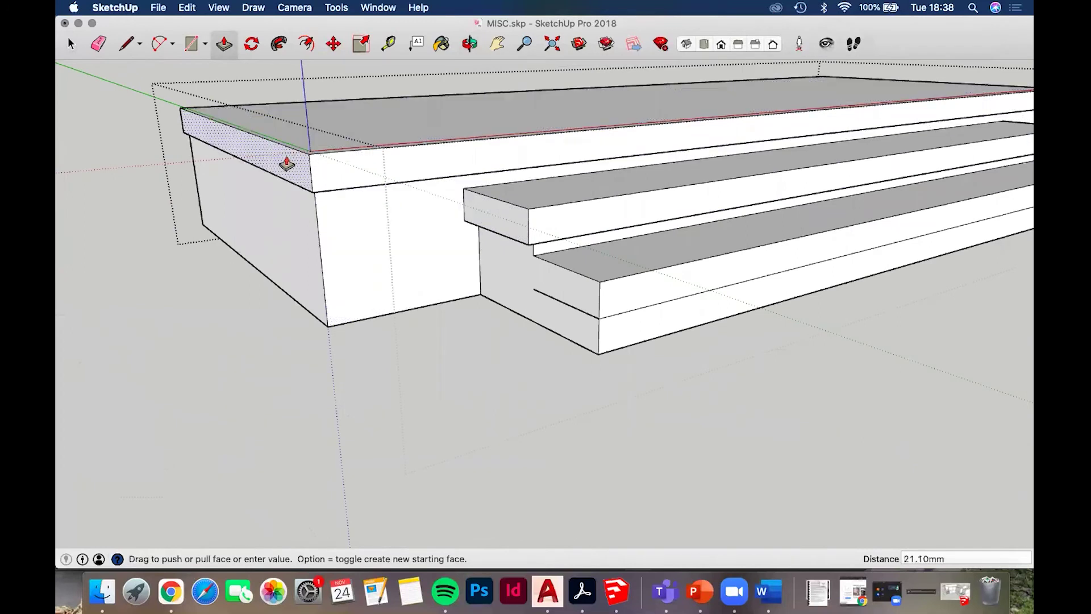
text(50)
key(Return)
scroll(291, 185, down, 3)
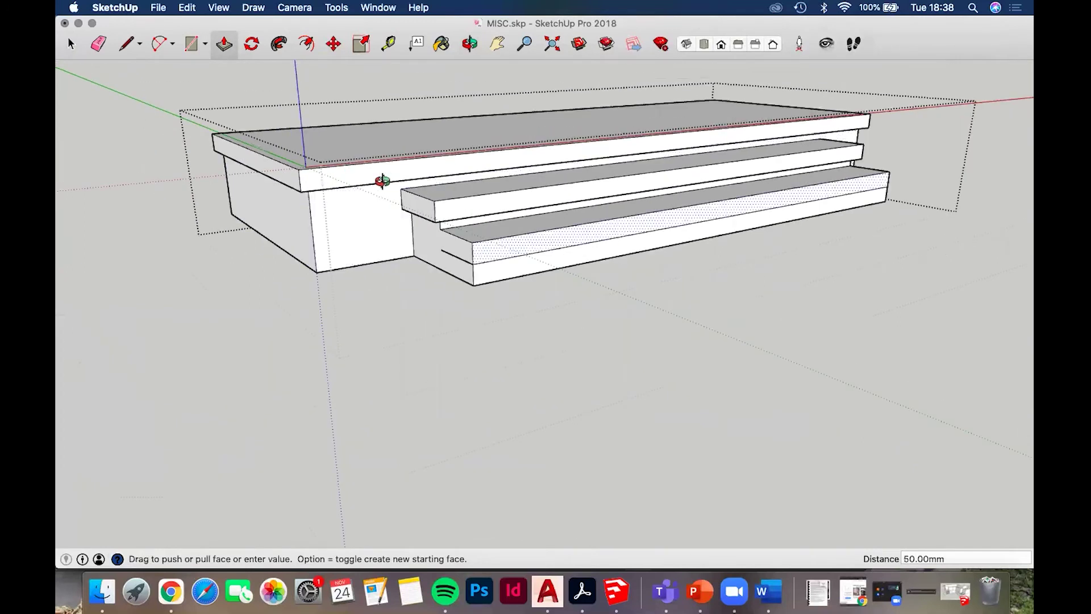
middle_drag(382, 180, 376, 172)
key(space)
key(Escape)
Trace the column outline at the landing's front corner with a 304.8 by 304.8 mm rectangle
scroll(388, 174, down, 2)
middle_drag(292, 191, 218, 175)
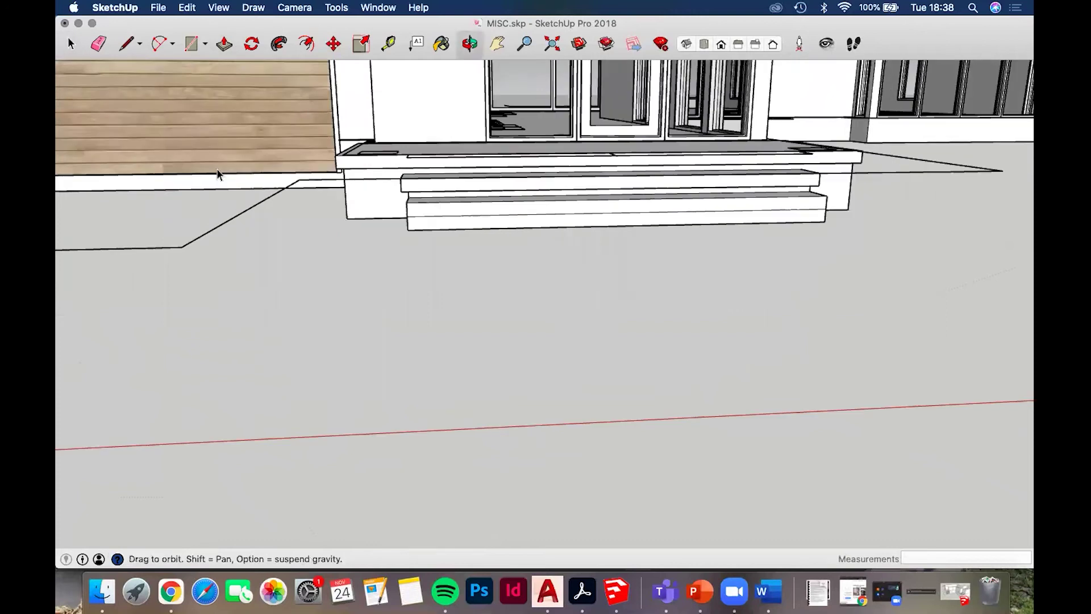
middle_drag(490, 184, 540, 317)
middle_drag(624, 326, 594, 364)
scroll(594, 364, up, 5)
key(r)
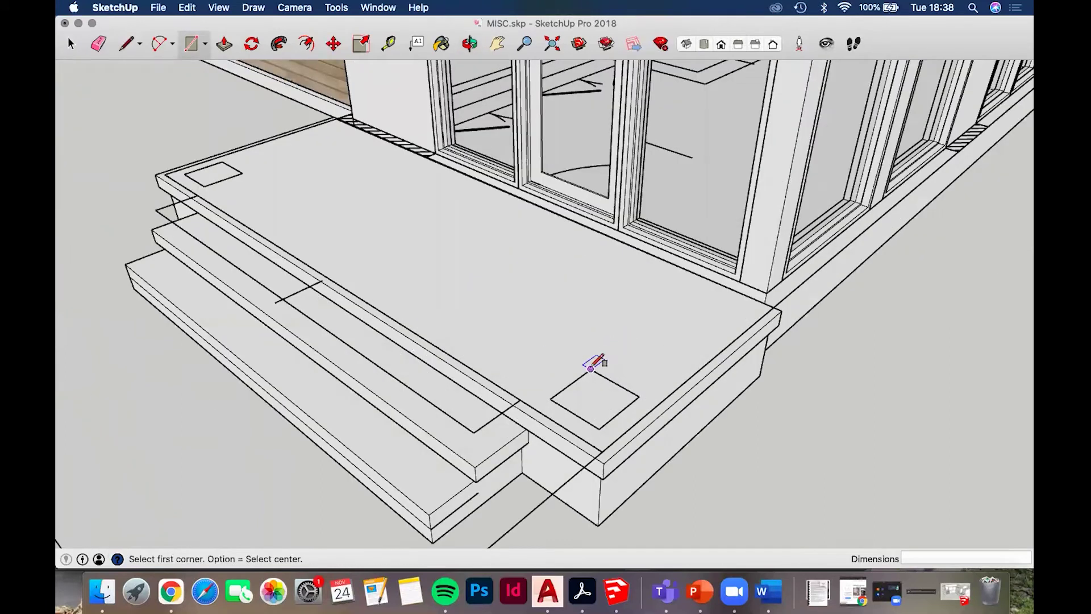
click(591, 369)
click(599, 429)
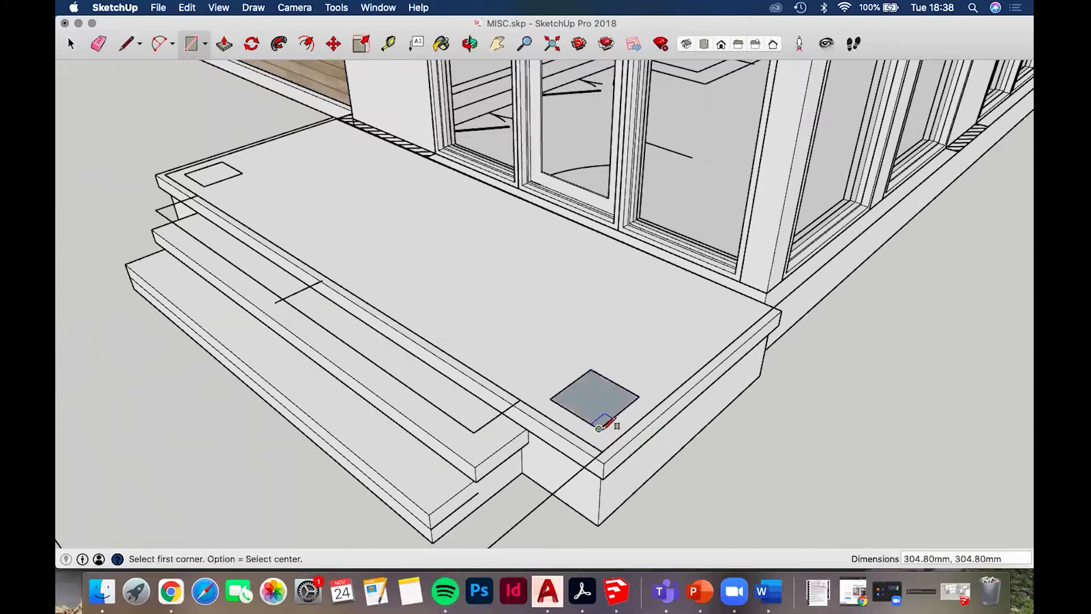
key(p)
click(604, 397)
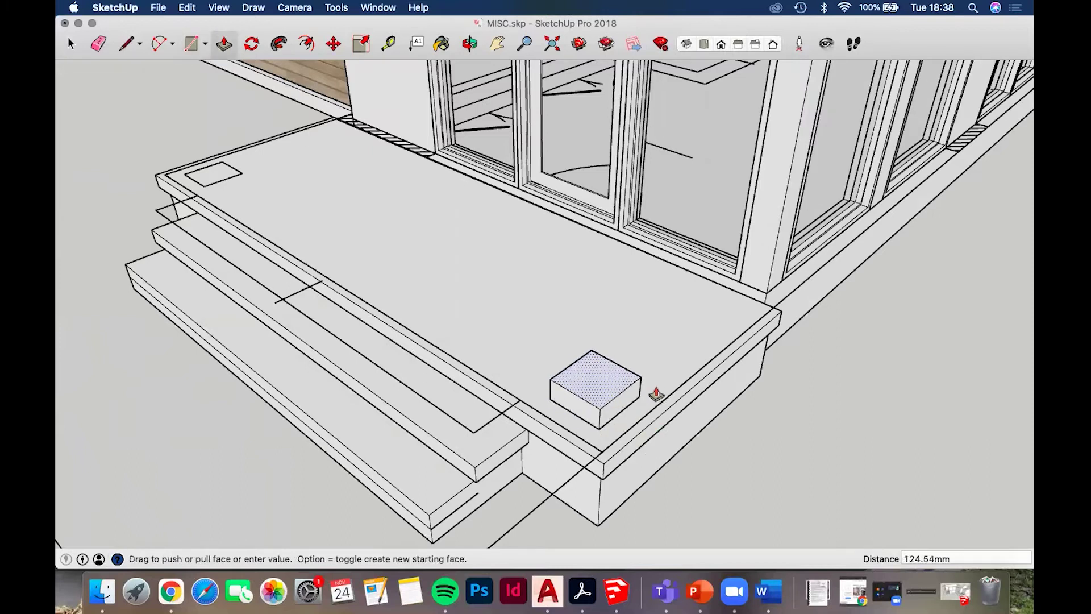
key(Escape)
key(space)
Group the traced square and extrude it inside the group by 2400 mm to form a column up to the porch roof
key(space)
click(615, 399)
key(g)
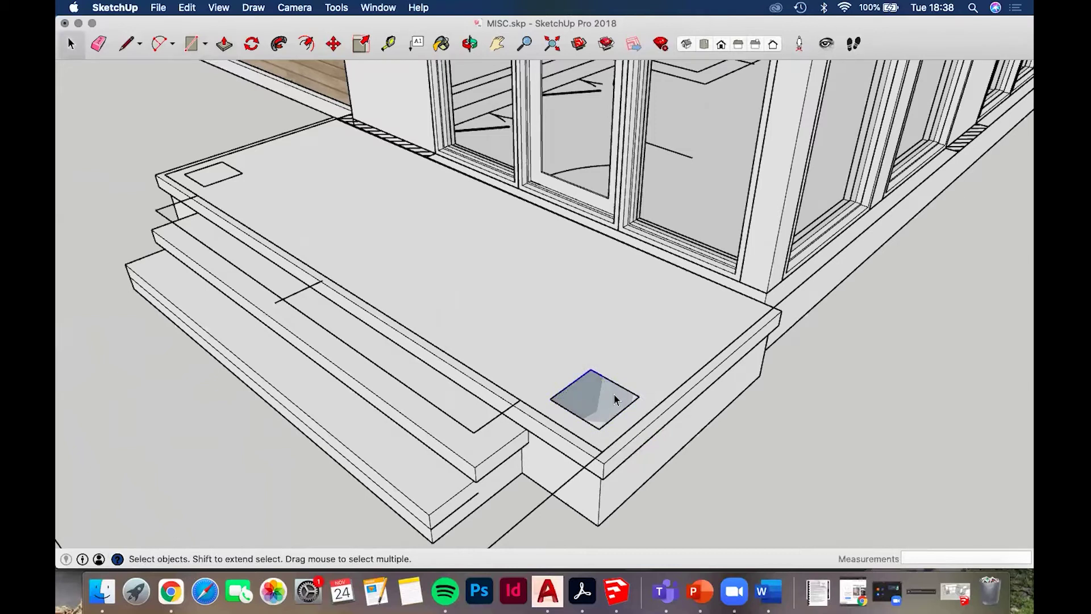
double_click(613, 395)
scroll(612, 395, down, 2)
key(p)
click(610, 400)
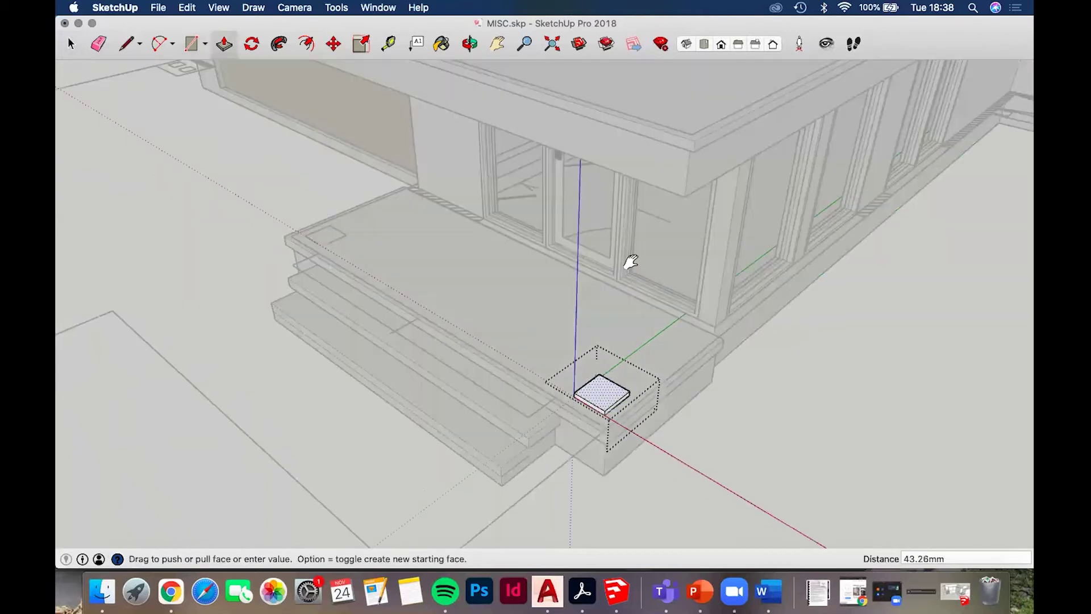
middle_drag(575, 391, 685, 436)
click(608, 129)
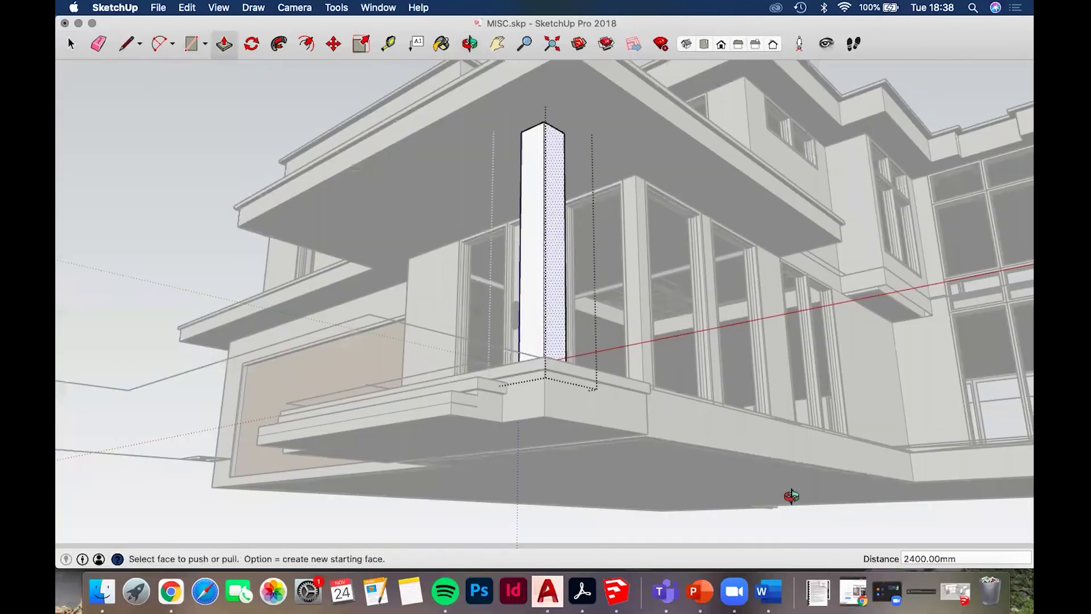
middle_drag(792, 496, 791, 505)
key(space)
Copy the column onto the other column outline at the landing's opposite front corner
click(646, 445)
click(651, 442)
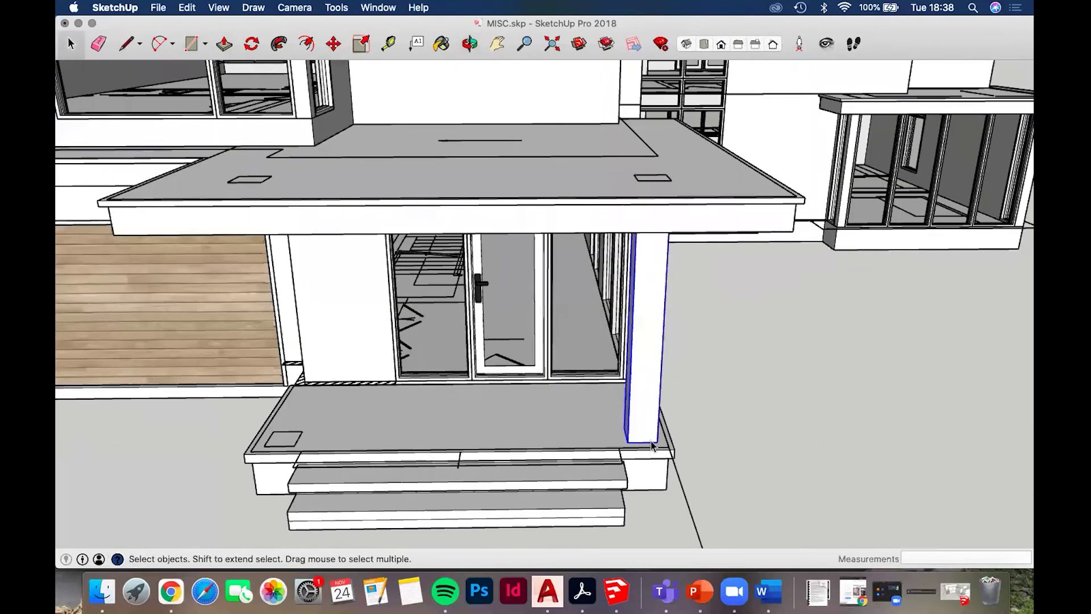
key(m)
click(657, 442)
key(alt)
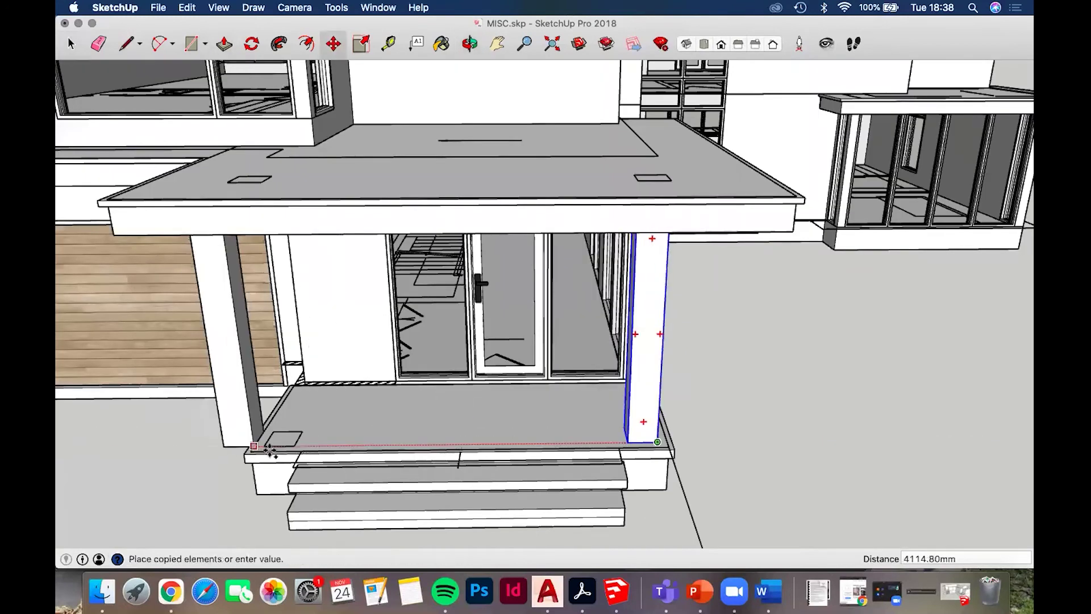
click(294, 447)
Examine the house exterior, the porch columns and the wall base along the windows beside the landing
scroll(398, 423, down, 4)
middle_drag(307, 355, 275, 401)
middle_drag(521, 332, 524, 305)
scroll(493, 303, down, 3)
scroll(524, 305, down, 2)
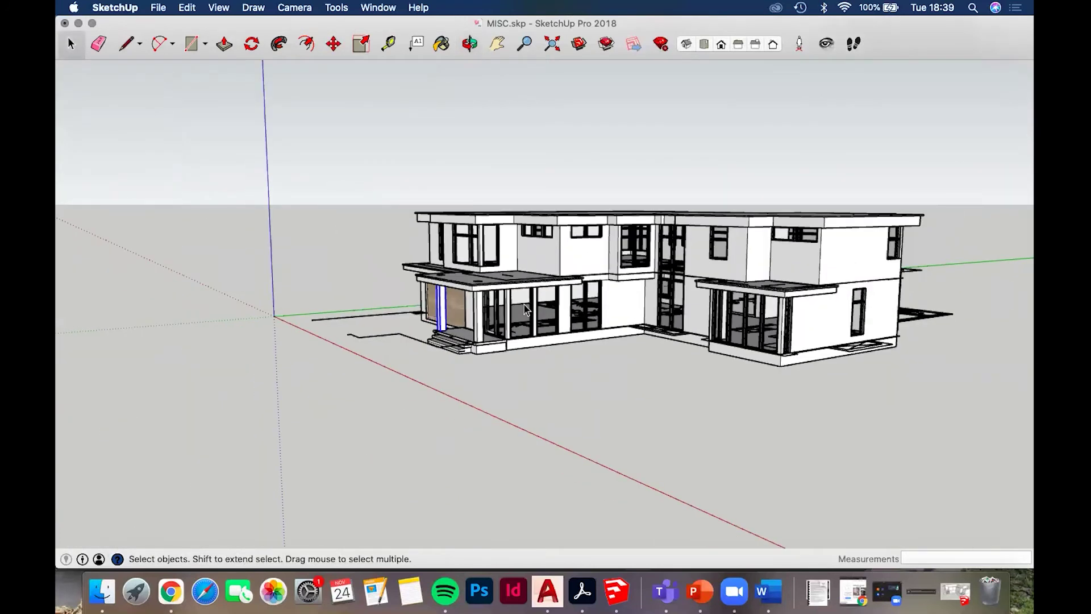
scroll(602, 302, up, 4)
middle_drag(579, 325, 557, 393)
scroll(621, 351, up, 3)
scroll(633, 341, up, 4)
scroll(645, 364, down, 2)
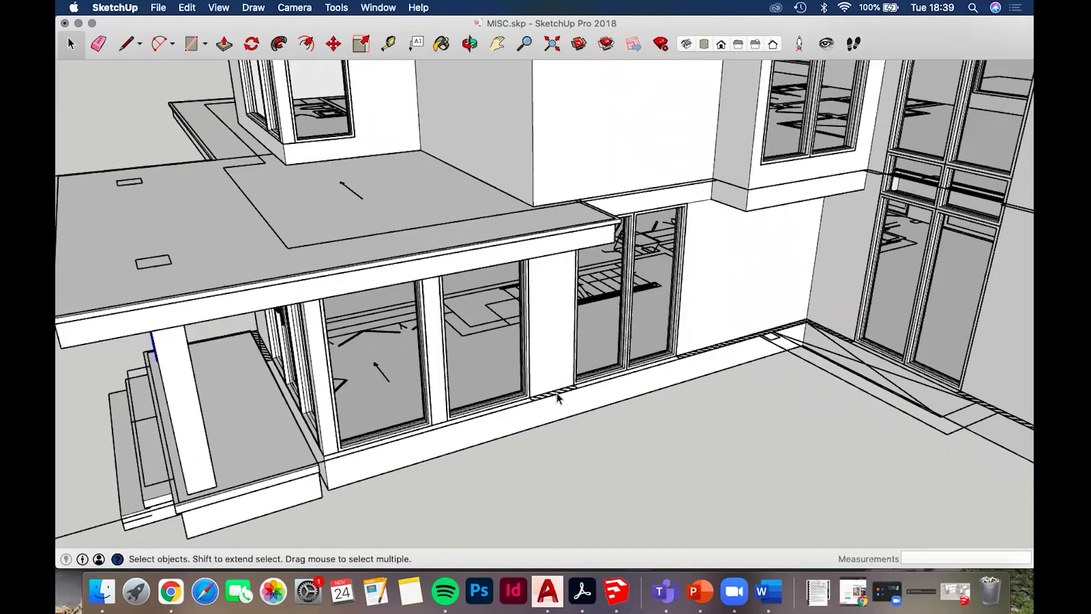
scroll(556, 396, up, 6)
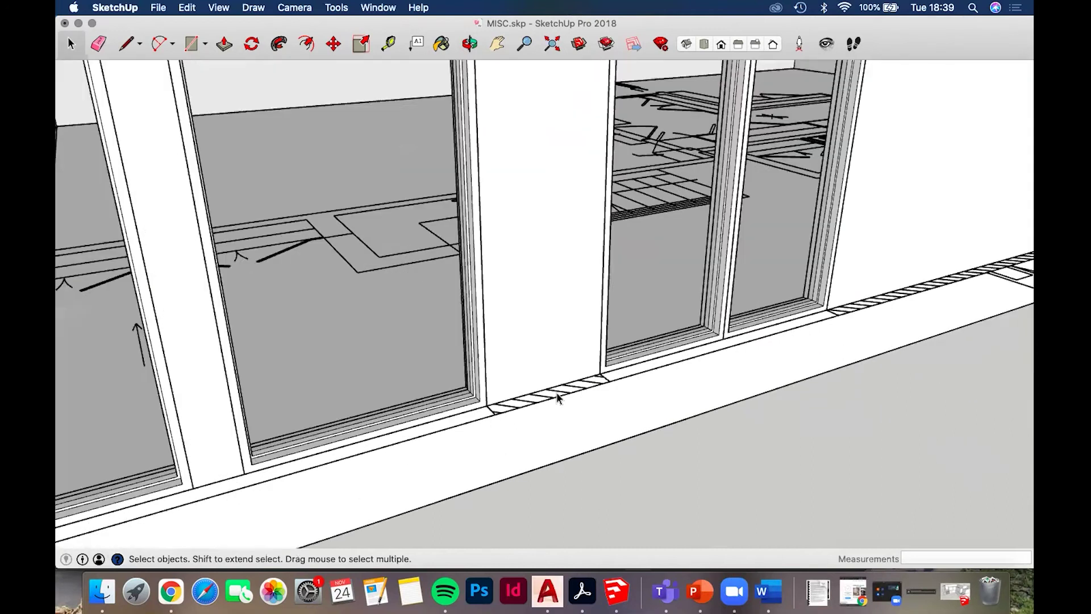
scroll(537, 397, down, 10)
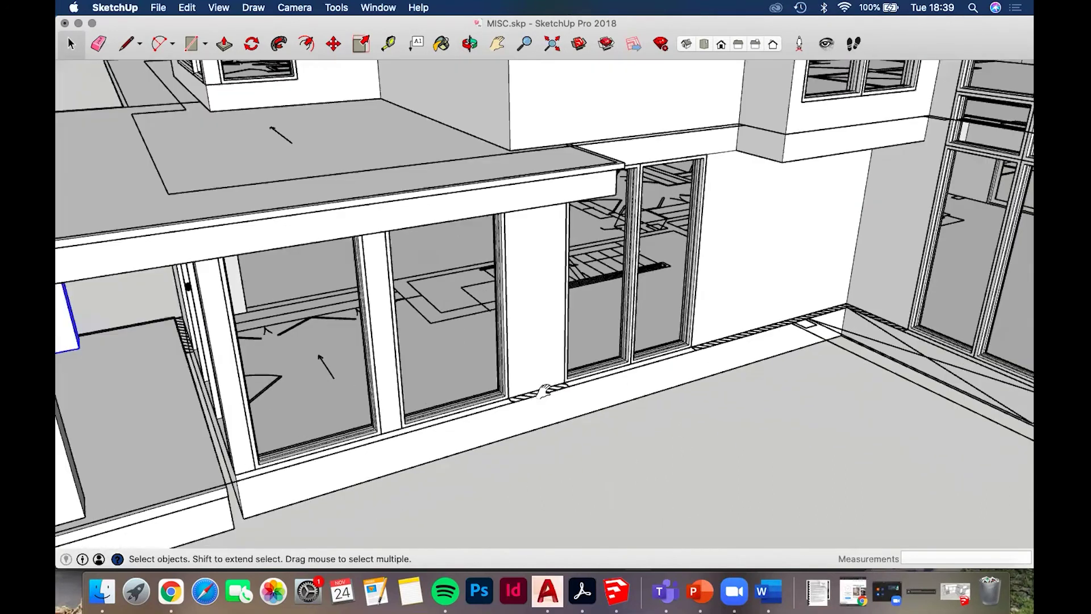
middle_drag(547, 389, 556, 352)
scroll(557, 339, down, 3)
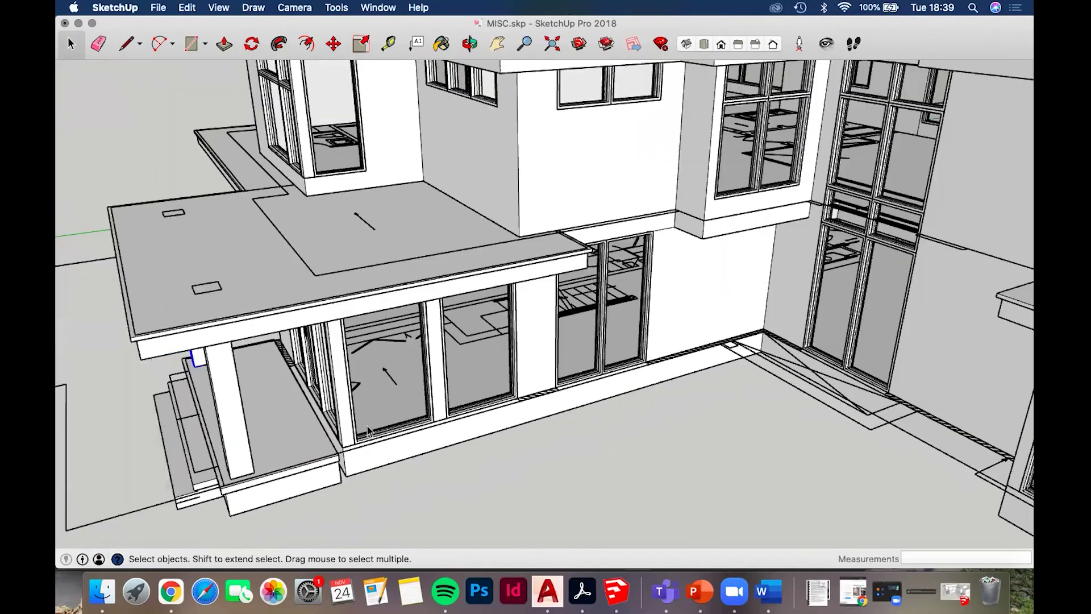
middle_drag(372, 417, 397, 436)
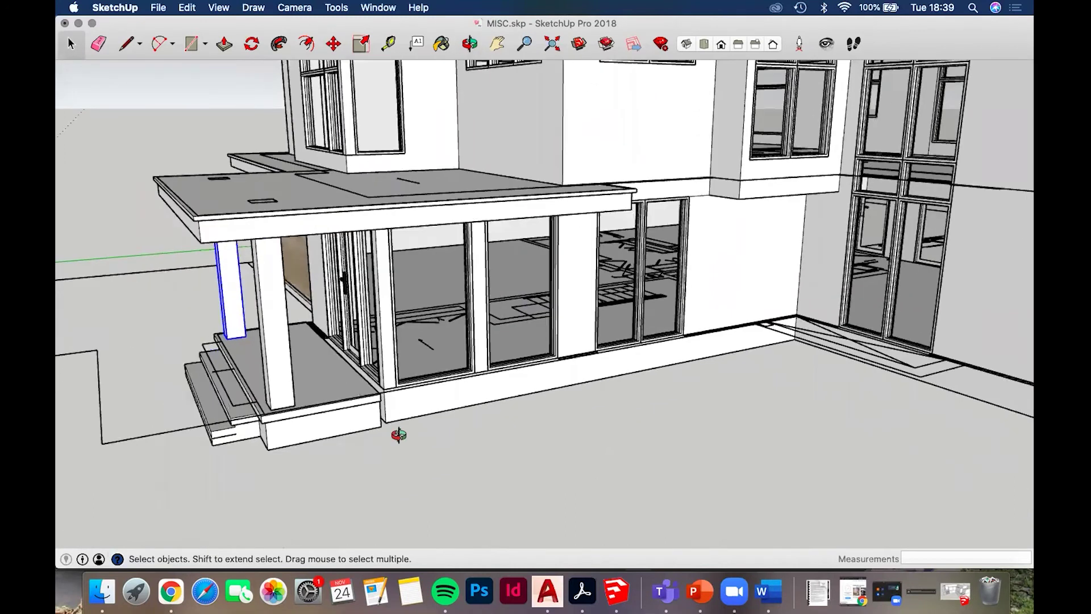
Check the ledge at the base of the corner window beside the landing with the Tape Measure
scroll(395, 398, up, 3)
scroll(396, 398, up, 5)
key(t)
click(400, 396)
key(Escape)
scroll(431, 427, down, 2)
Open the walls group with the rest hidden and draw lines across both faces of the corner post's base, starting with a 177.8 mm line
middle_drag(401, 394, 550, 390)
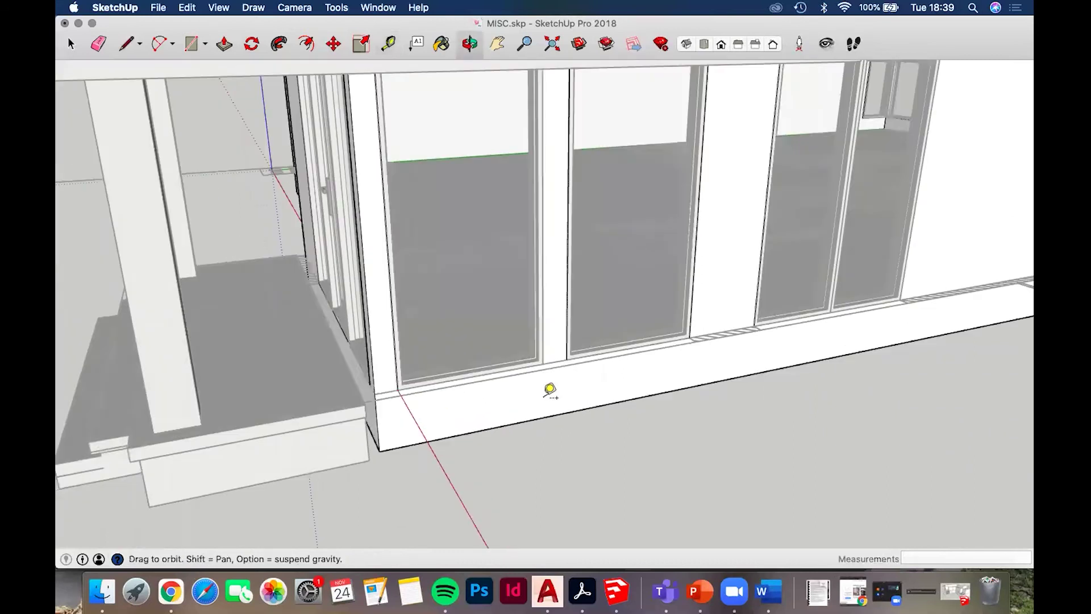
scroll(398, 390, down, 2)
middle_drag(607, 362, 645, 345)
scroll(380, 419, up, 2)
scroll(379, 419, down, 3)
key(space)
scroll(651, 341, down, 3)
middle_drag(771, 284, 530, 421)
scroll(483, 426, up, 4)
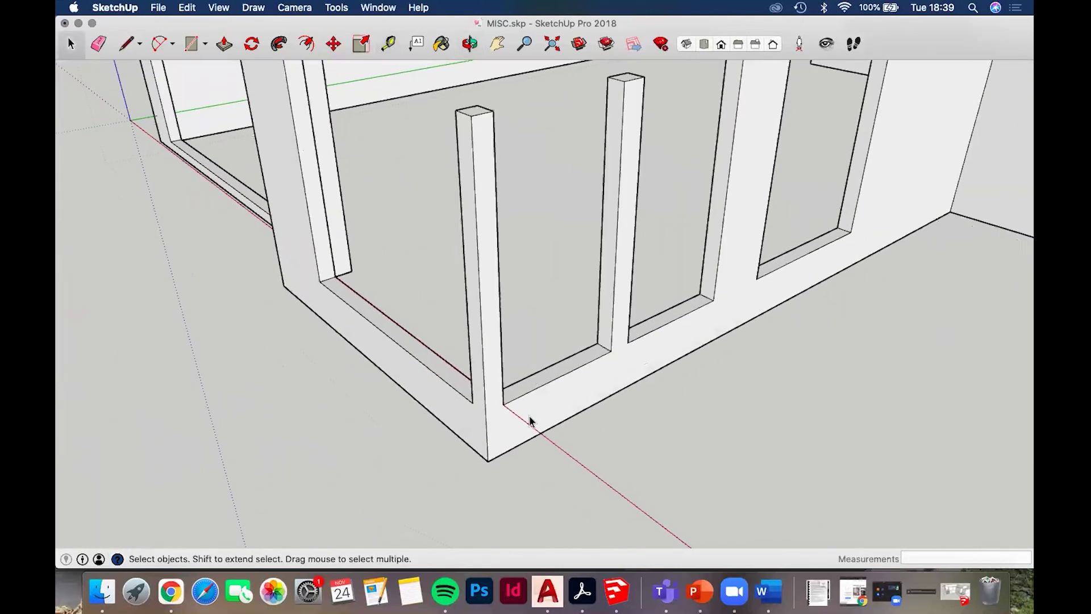
key(l)
scroll(481, 395, up, 2)
click(471, 402)
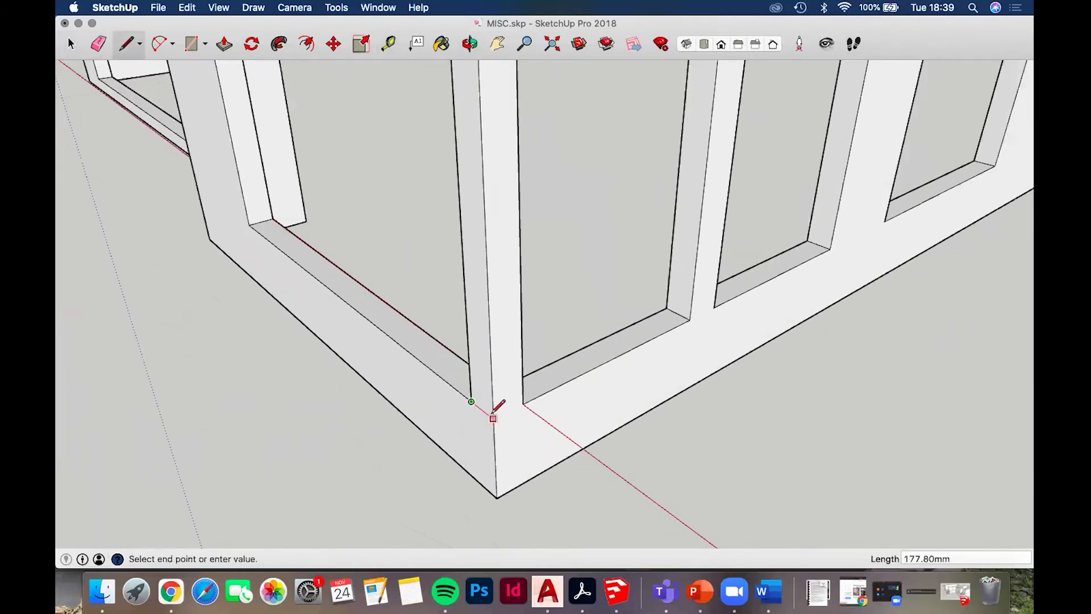
click(494, 418)
key(Escape)
Extrude the front wall face below and beside the entrance opening outward by 101.6 mm
middle_drag(490, 442, 507, 326)
scroll(530, 372, down, 2)
scroll(531, 397, down, 4)
key(space)
scroll(530, 397, up, 3)
click(517, 318)
click(428, 382)
scroll(275, 188, down, 3)
scroll(419, 348, up, 1)
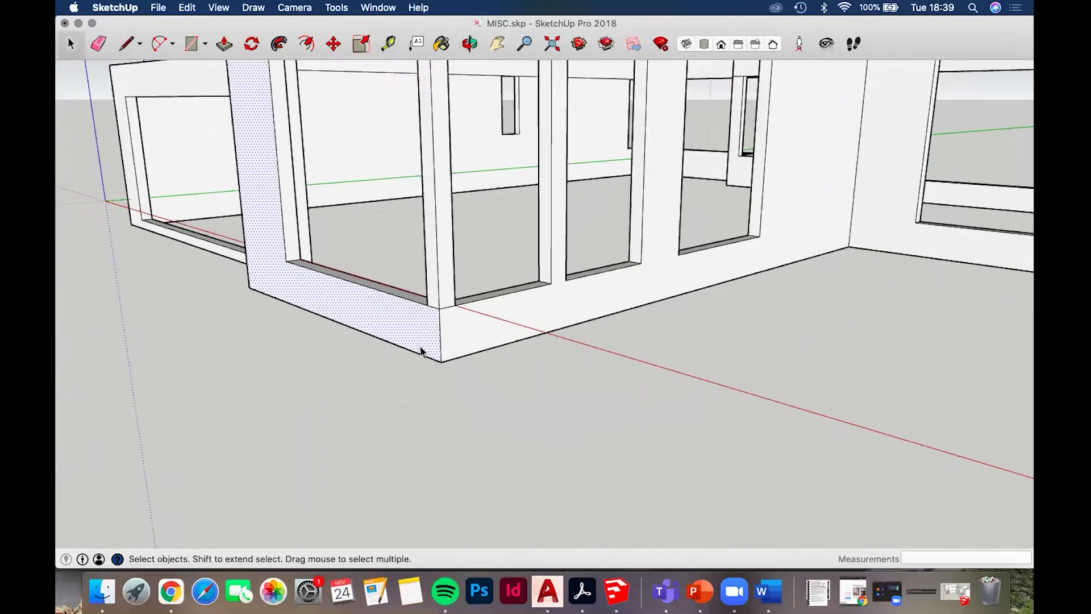
scroll(418, 347, up, 1)
key(p)
click(421, 338)
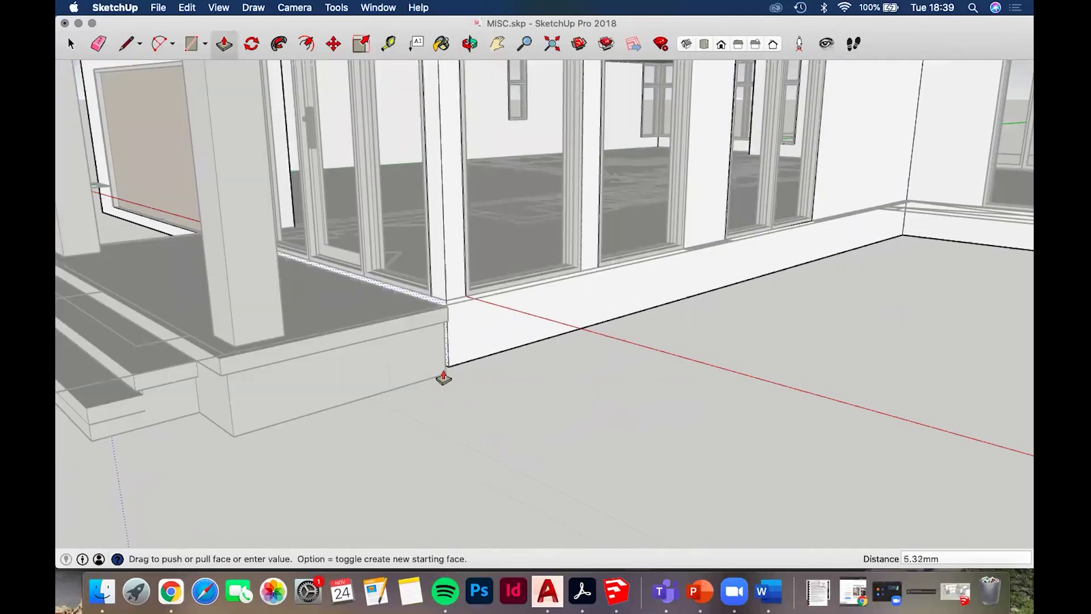
drag(443, 377, 380, 328)
Hide the rest of the model and draw a line across the base of the post between the side windows
middle_drag(380, 327, 607, 330)
scroll(607, 330, down, 3)
middle_drag(701, 367, 540, 394)
scroll(540, 394, down, 4)
shift+middle_drag(722, 349, 531, 392)
key(shift+h)
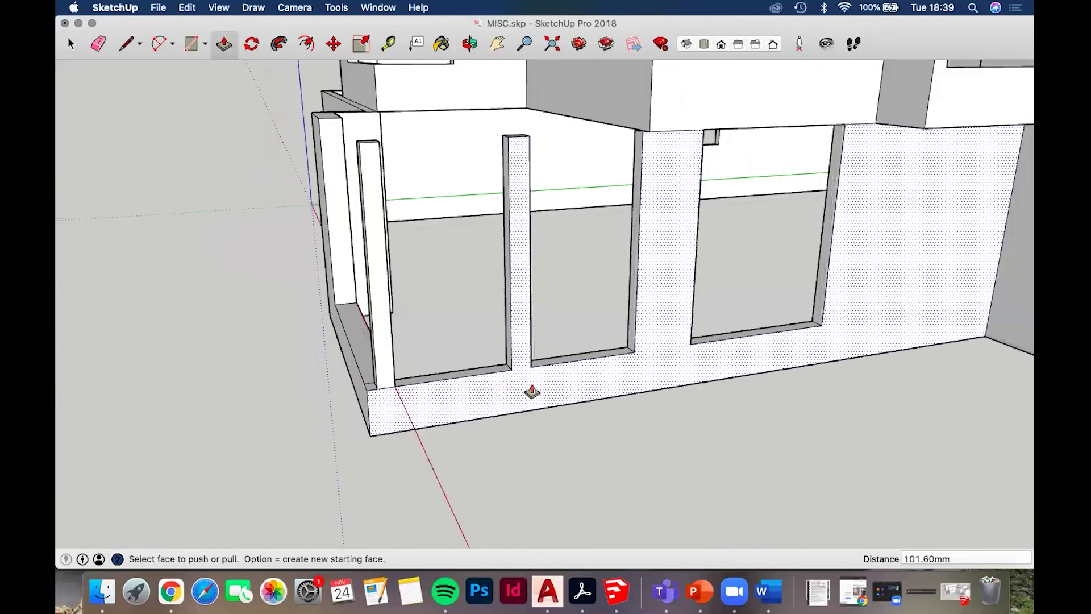
key(l)
scroll(527, 377, up, 3)
click(499, 363)
click(533, 359)
middle_drag(567, 355, 457, 402)
scroll(460, 413, up, 2)
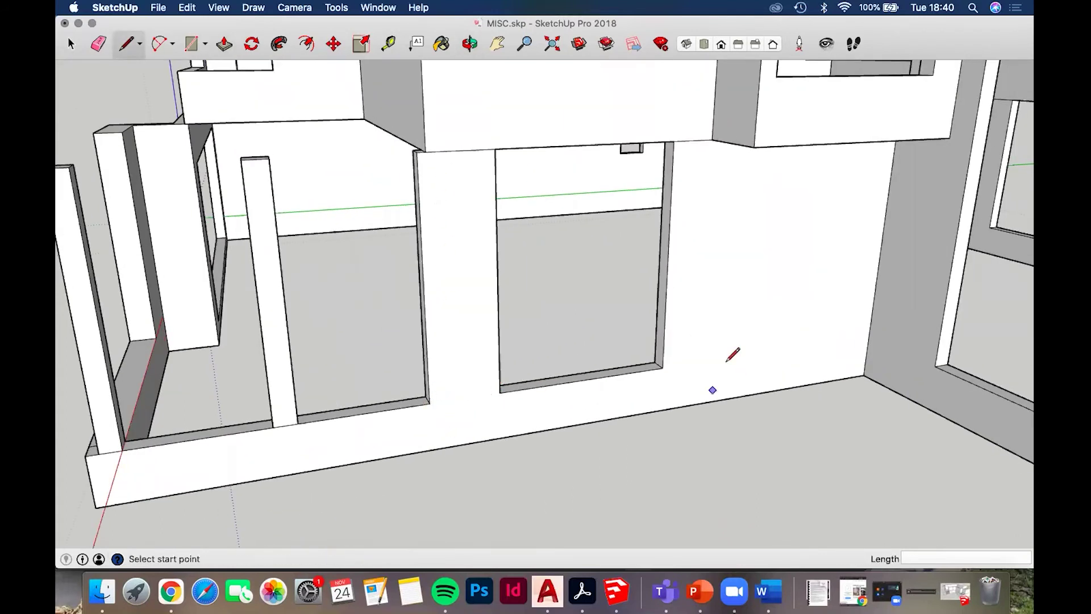
Extrude the side wall face around and below the windows outward by 100 mm and show the rest of the model again
middle_drag(737, 228, 683, 177)
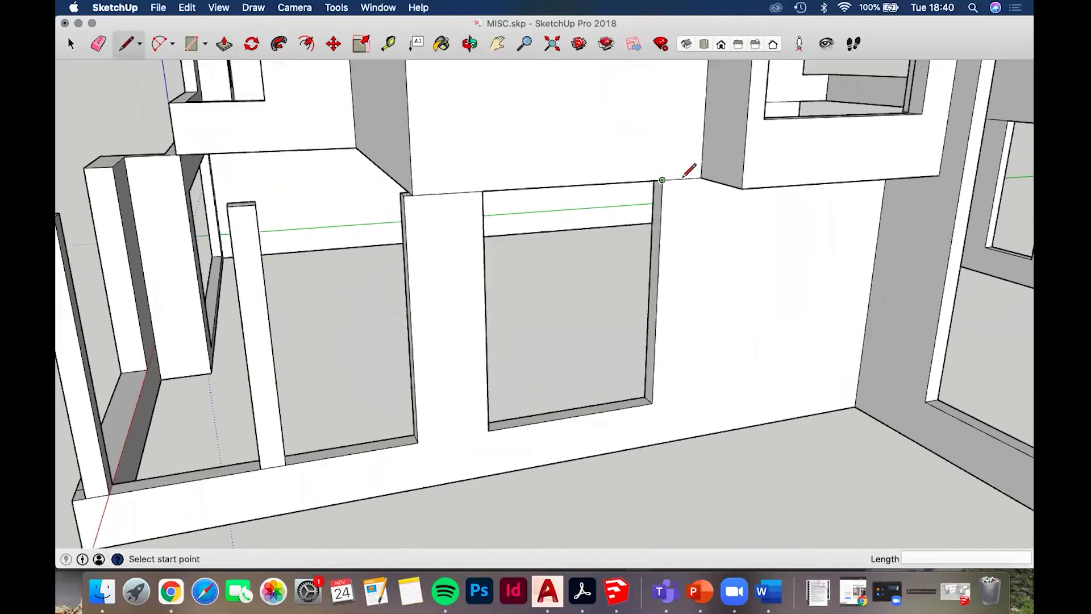
middle_drag(696, 297, 784, 288)
scroll(779, 292, down, 3)
key(space)
key(p)
click(784, 287)
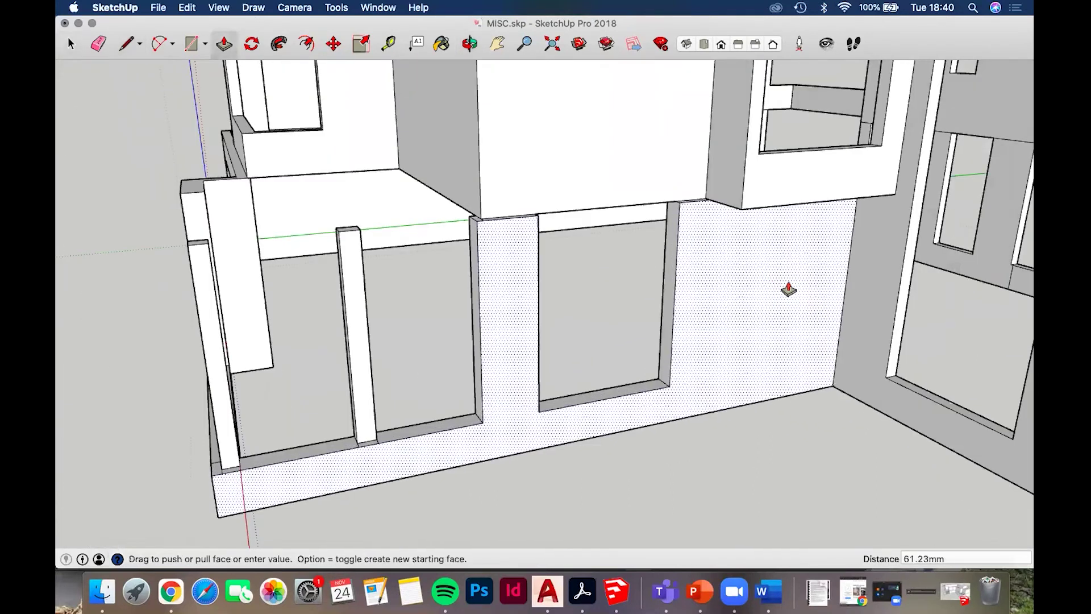
text(100)
key(Return)
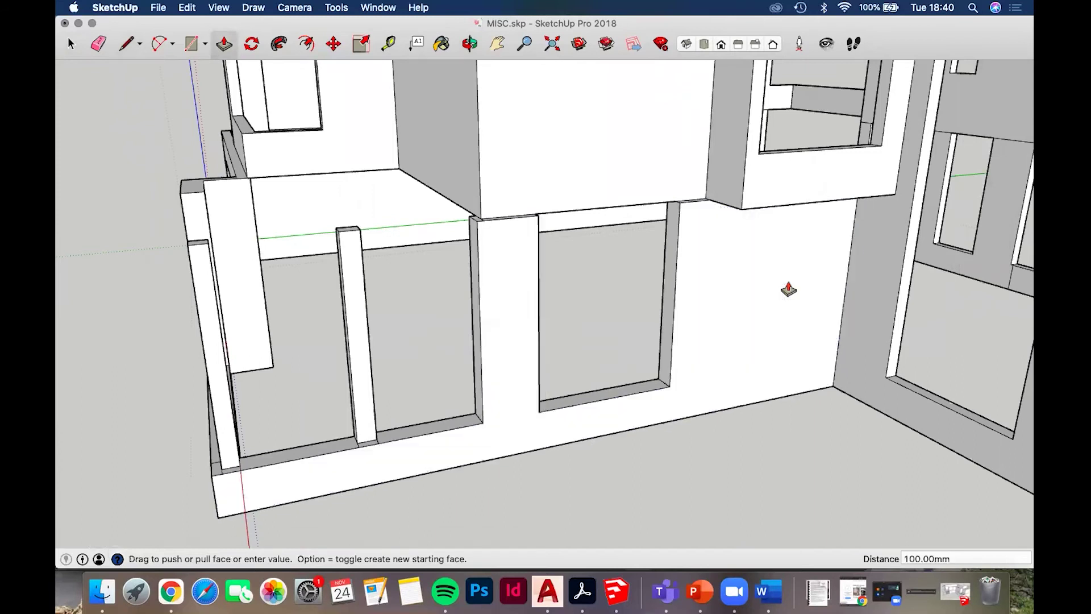
middle_drag(769, 317, 939, 259)
middle_drag(883, 348, 852, 355)
middle_drag(675, 372, 653, 288)
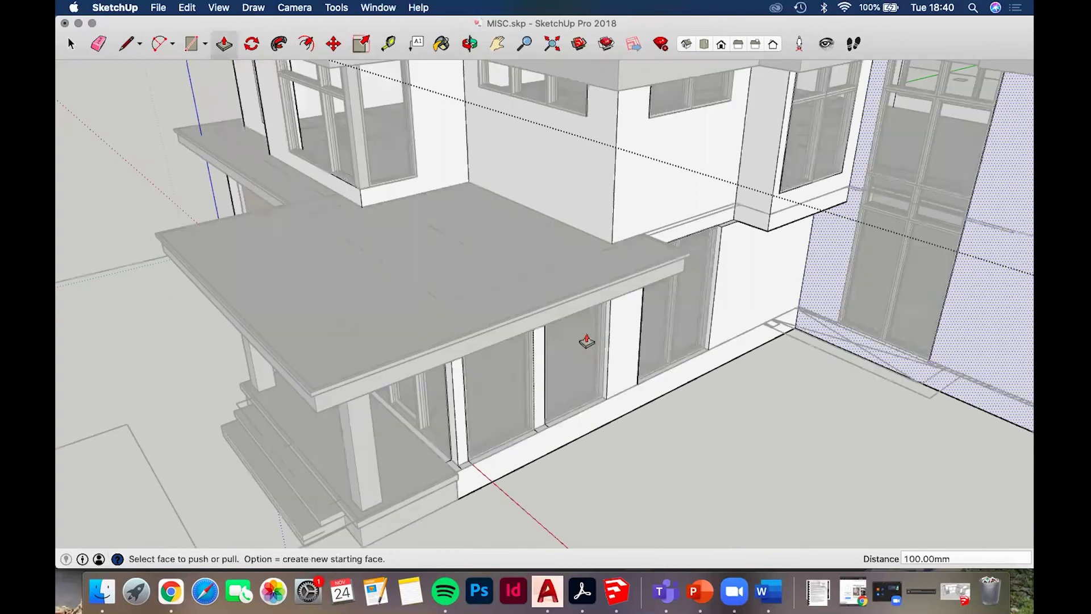
scroll(565, 324, down, 3)
key(space)
scroll(479, 312, down, 1)
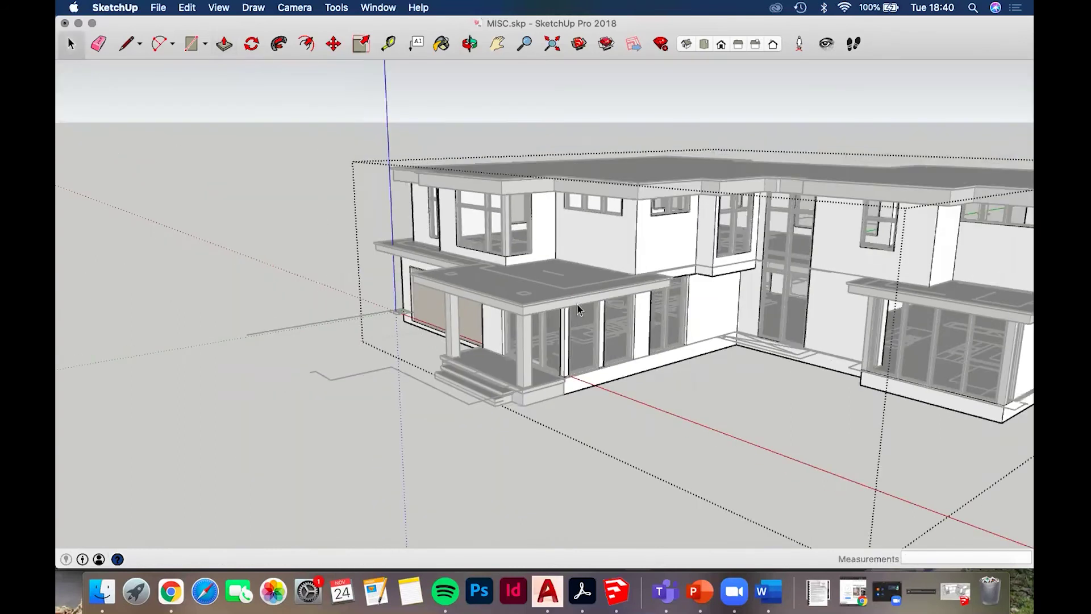
Close the walls group and paste the five material sample cubes from the other model in place beside the house
key(Escape)
middle_drag(597, 304, 600, 344)
scroll(767, 292, down, 2)
scroll(600, 344, up, 2)
scroll(344, 320, up, 2)
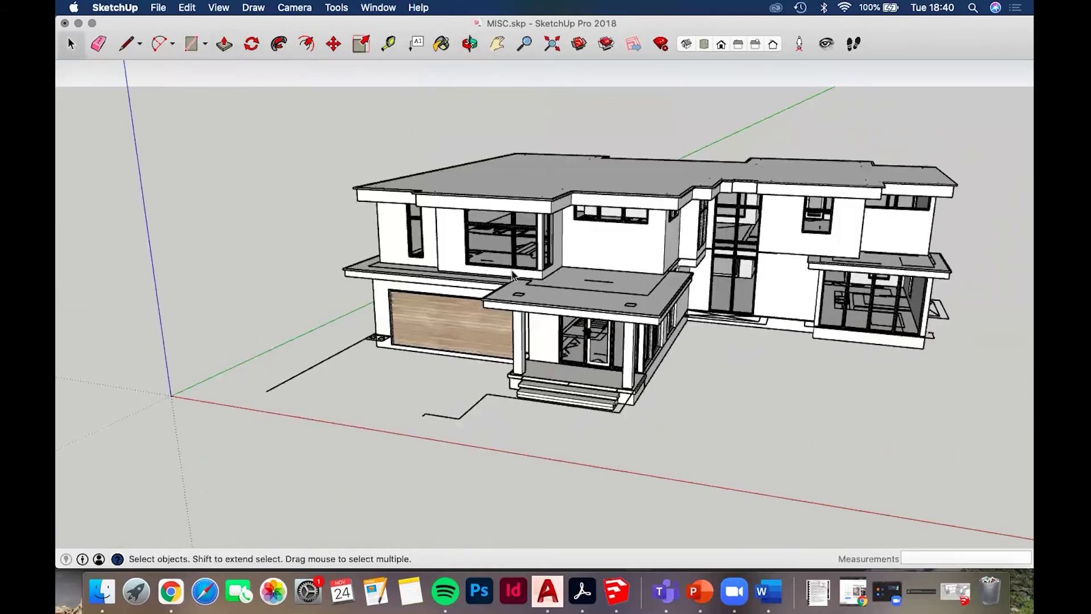
scroll(512, 275, up, 3)
scroll(512, 275, down, 5)
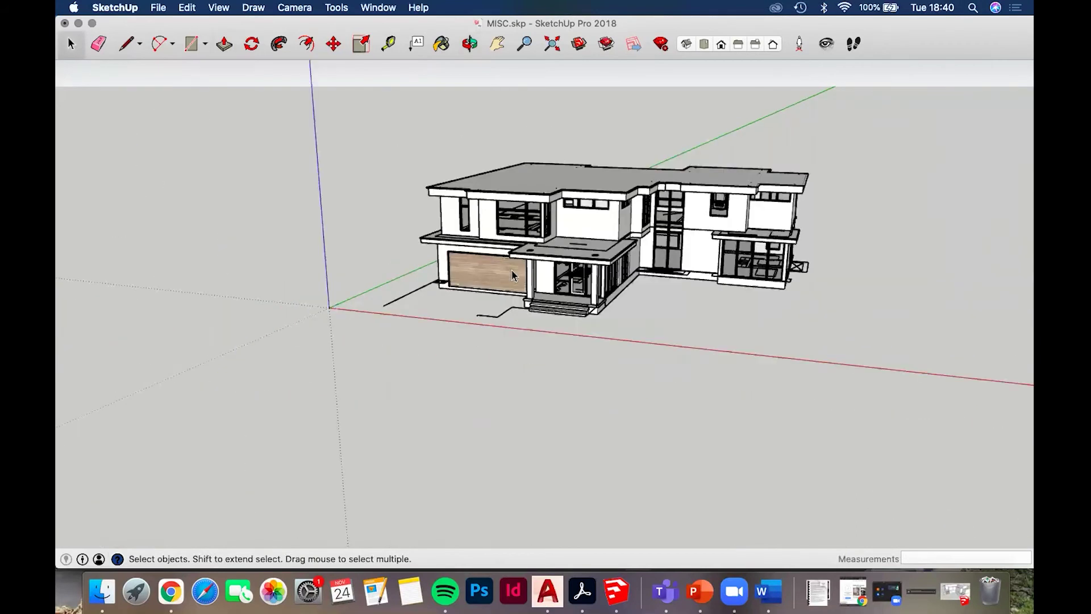
click(962, 592)
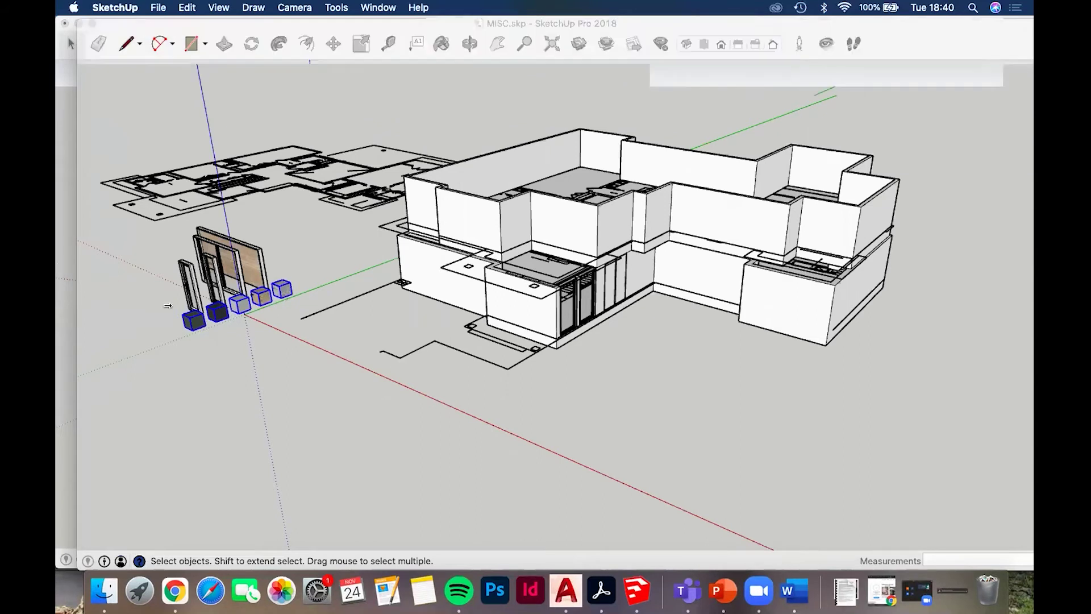
click(62, 266)
key(super+shift+v)
scroll(554, 277, up, 3)
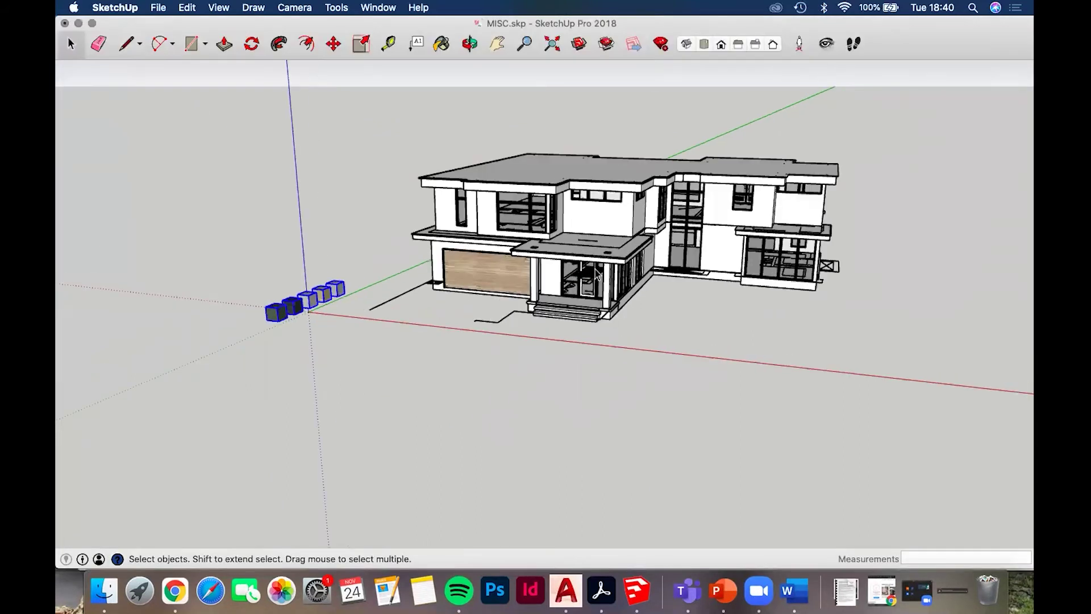
middle_drag(554, 277, 507, 253)
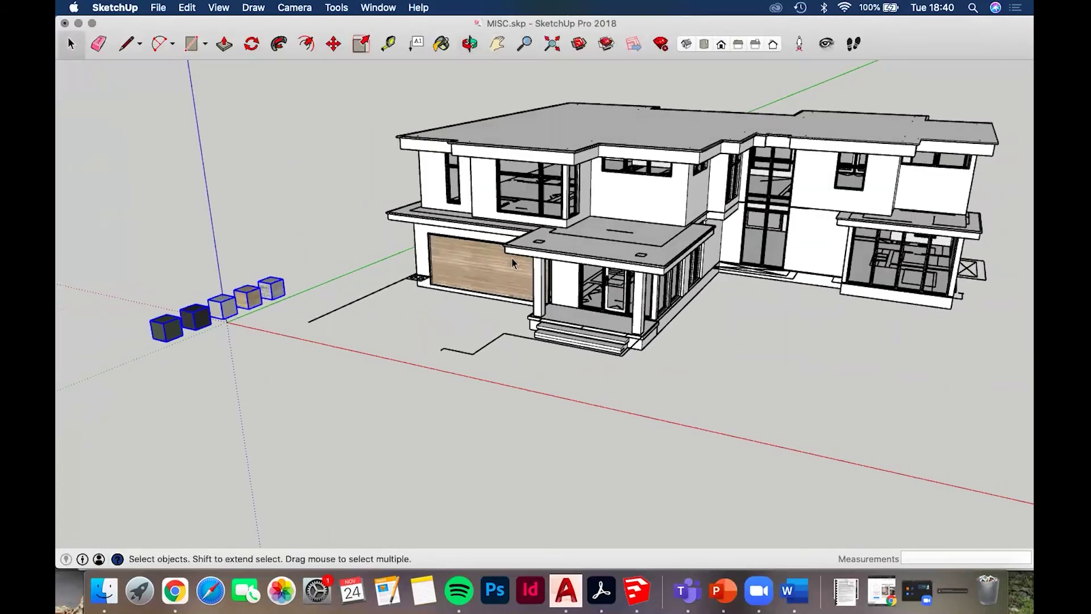
scroll(557, 265, up, 2)
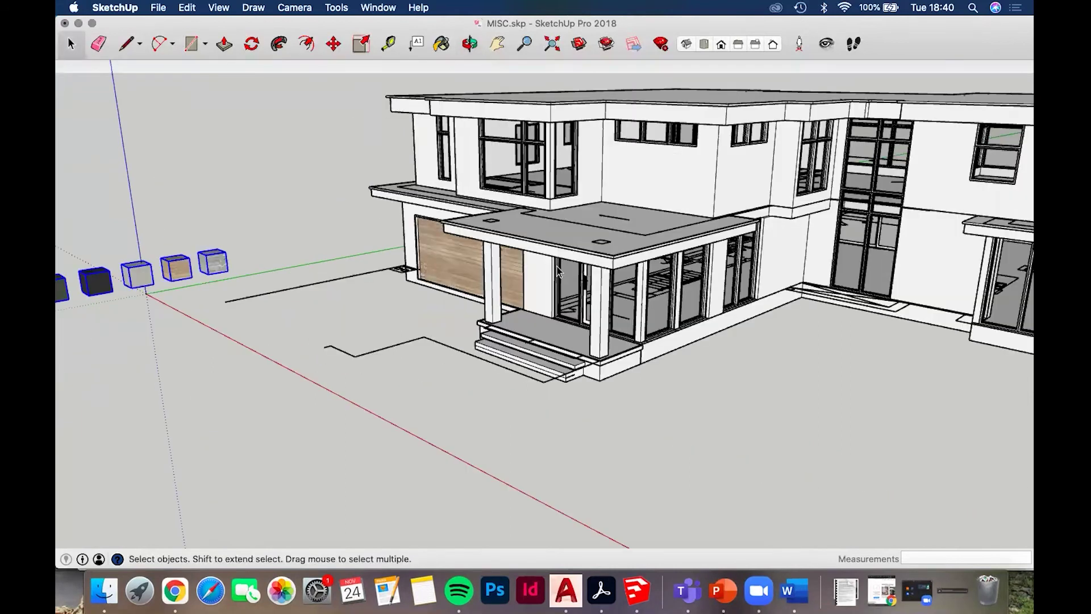
Sample the grey stone texture from the end sample cube with the Paint Bucket and show the colours in the model
key(b)
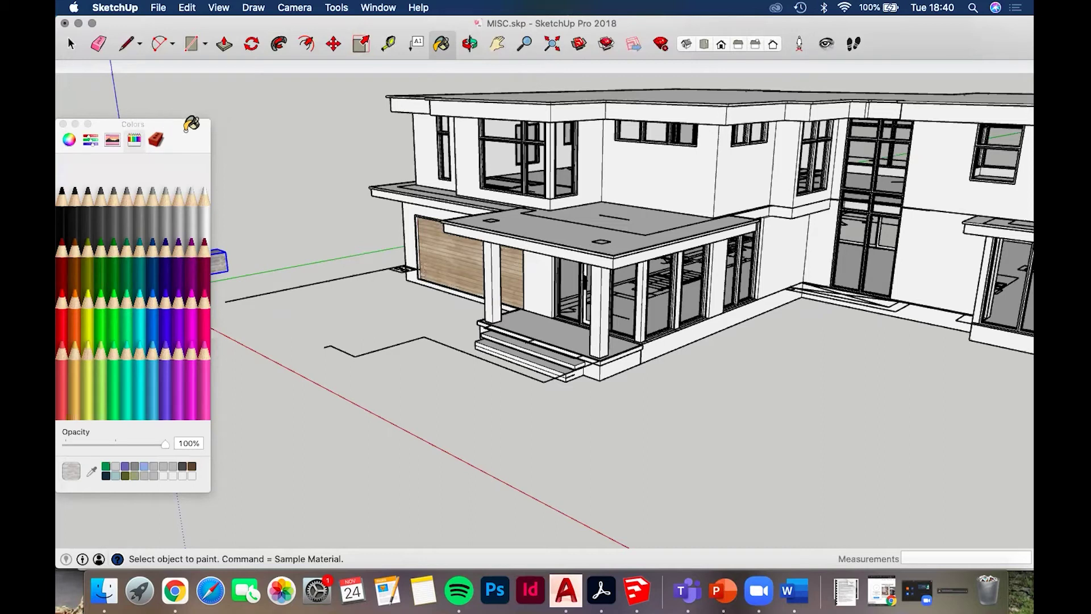
middle_drag(647, 234, 535, 276)
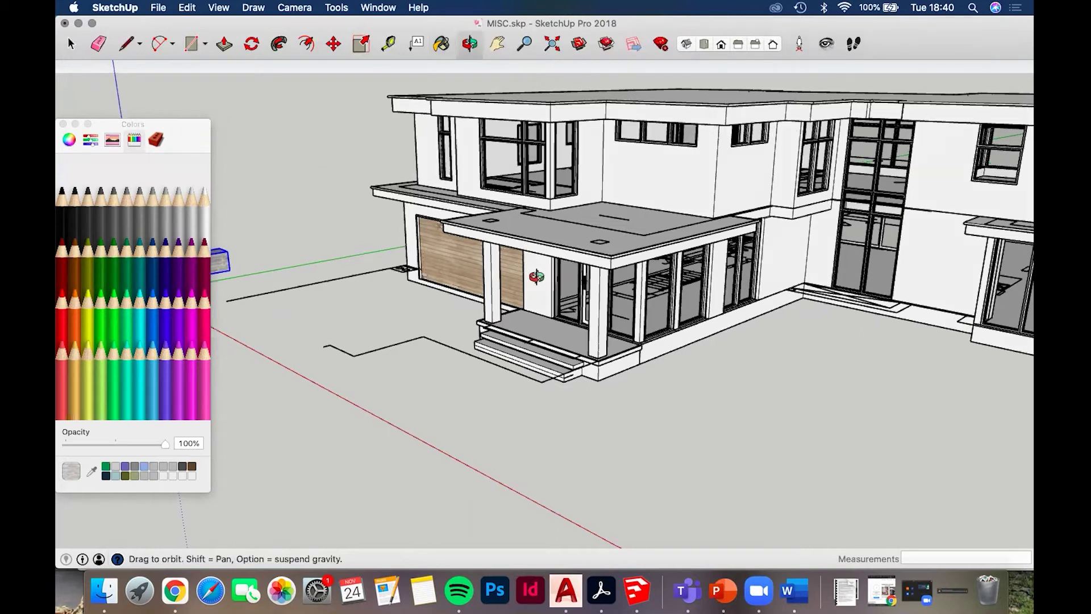
mouse_move(149, 250)
middle_down()
mouse_move(151, 273)
mouse_move(200, 214)
middle_up()
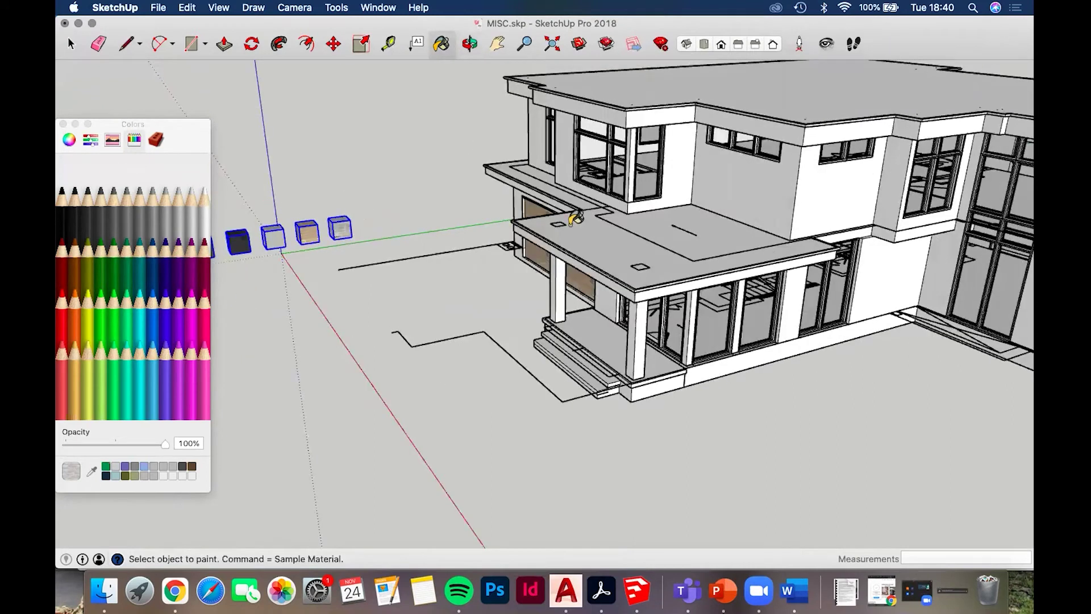
key(super)
key(super)
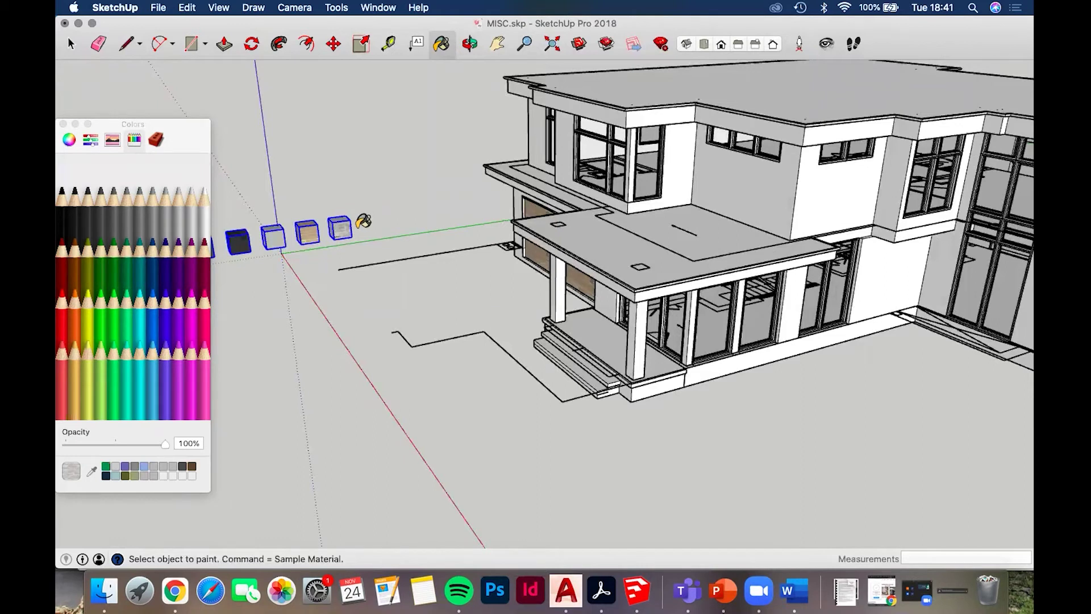
key(super)
key(super)
key(super)
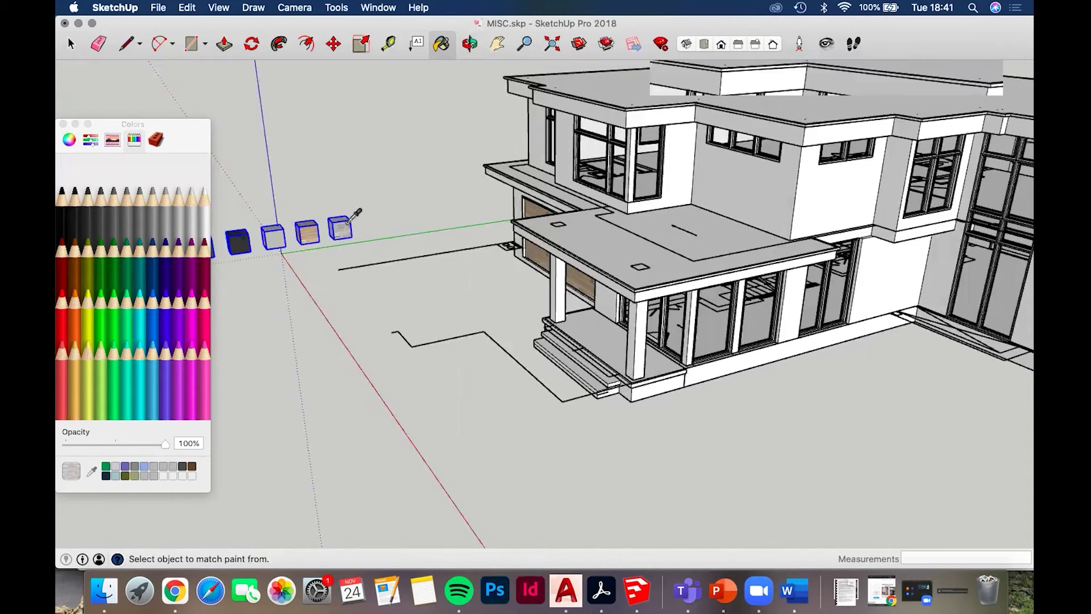
scroll(345, 225, up, 5)
middle_drag(587, 195, 684, 208)
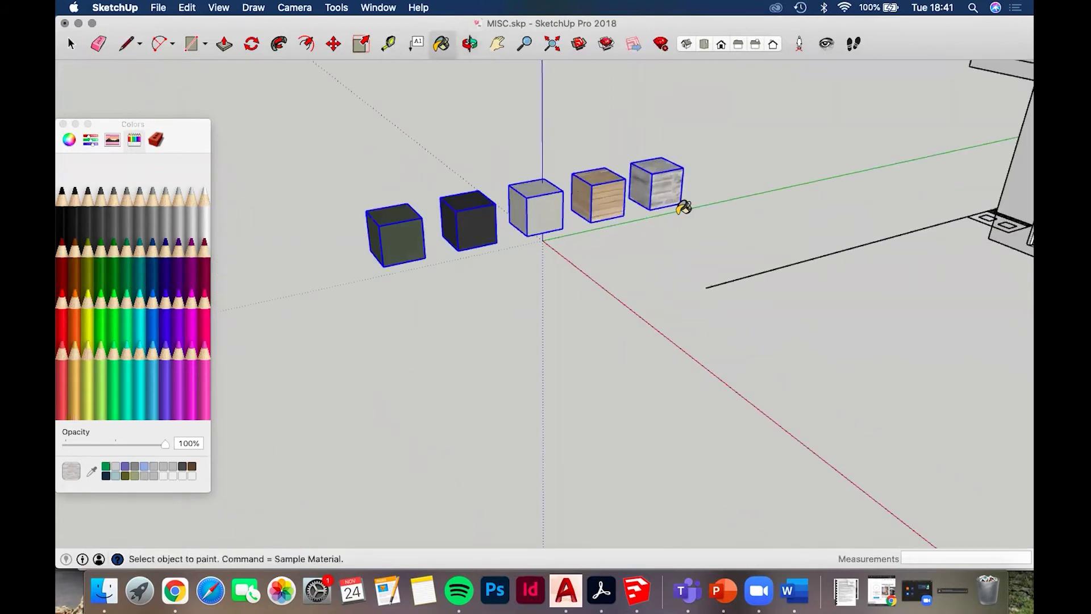
click(155, 139)
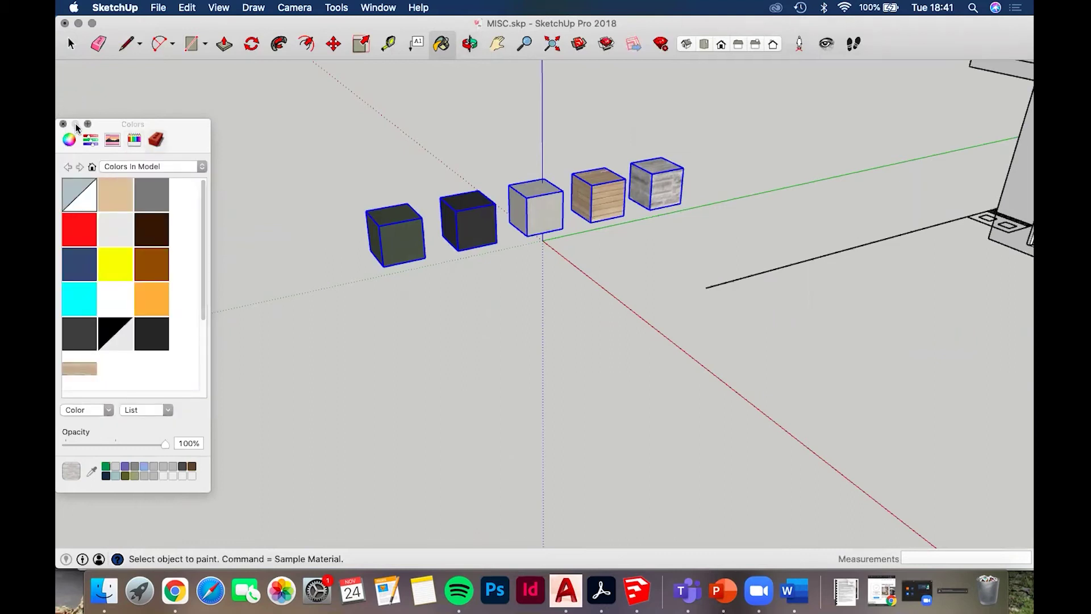
key(super)
scroll(682, 174, down, 3)
shift+middle_drag(682, 174, 526, 161)
scroll(722, 278, up, 2)
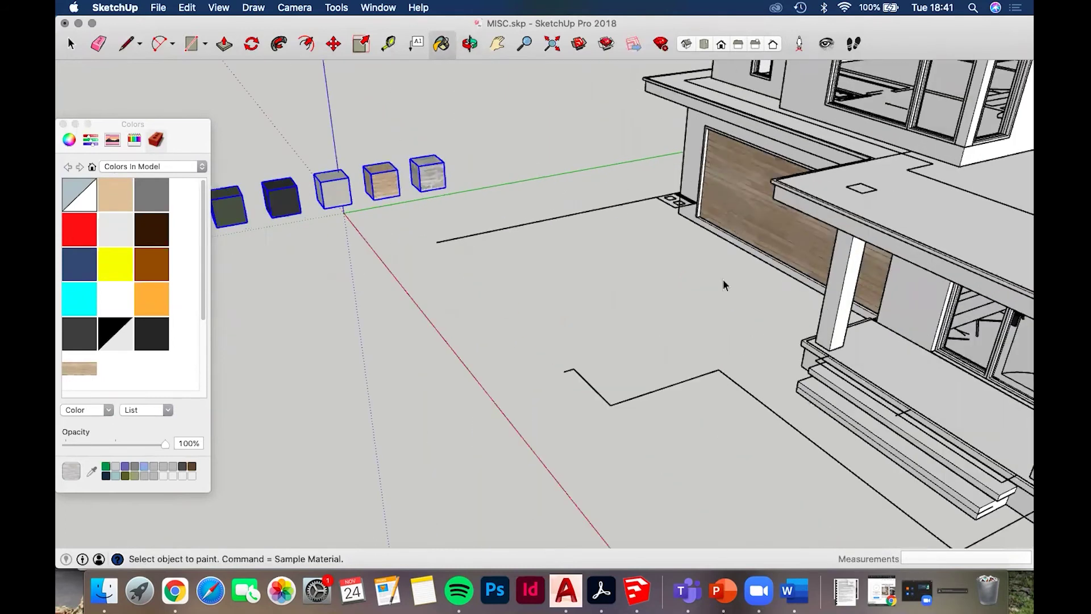
Open the walls group and paint the thickened front and side faces around the entrance windows with the grey stone material
middle_drag(722, 279, 727, 295)
key(space)
double_click(724, 298)
click(725, 298)
scroll(725, 296, up, 5)
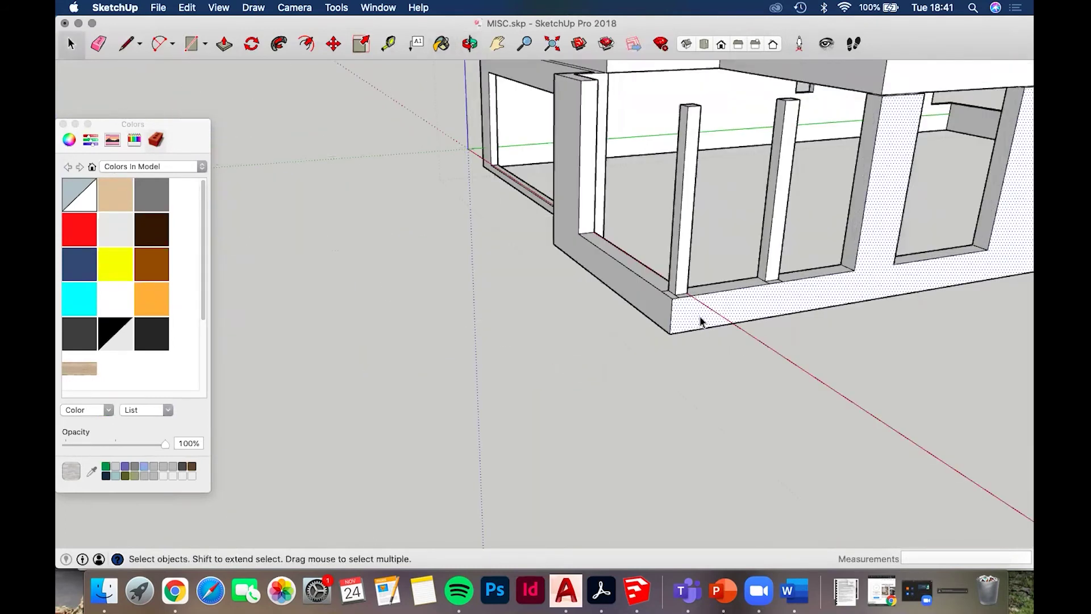
key(b)
click(651, 287)
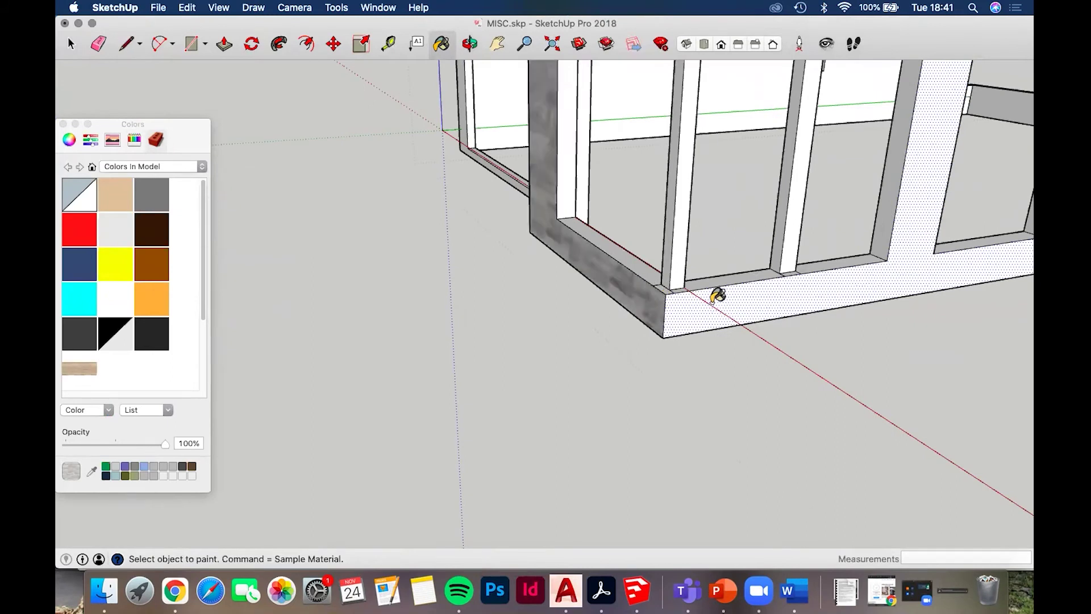
click(715, 295)
scroll(756, 279, down, 3)
mouse_move(748, 275)
middle_down()
mouse_move(872, 199)
mouse_move(451, 243)
mouse_move(535, 279)
middle_up()
scroll(472, 272, down, 4)
shift+middle_drag(227, 308, 472, 303)
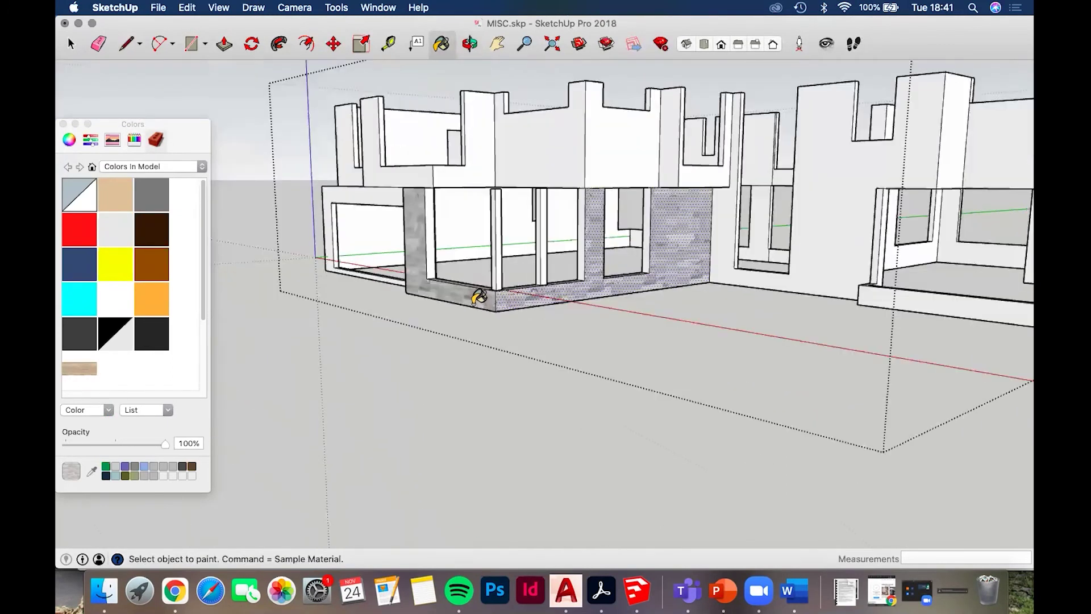
click(63, 125)
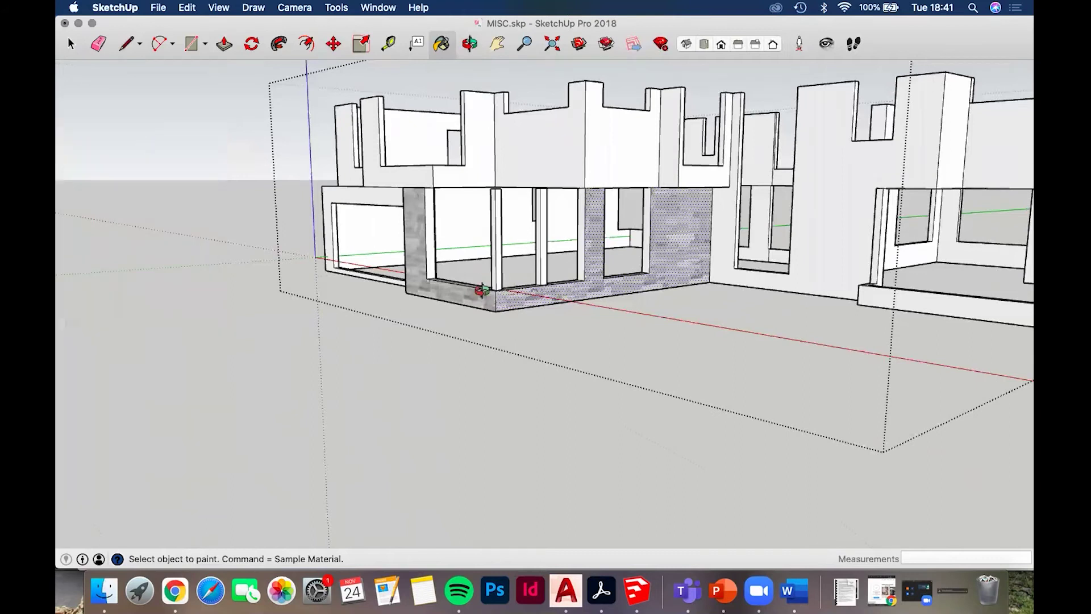
Draw a line from the bay's underside to the tall window, and one from the upper window's corner down about 3656 mm and across to the plinth
middle_drag(480, 288, 472, 288)
middle_drag(748, 235, 558, 293)
scroll(553, 275, up, 2)
middle_drag(418, 147, 398, 164)
scroll(403, 168, up, 3)
key(l)
scroll(403, 170, up, 2)
click(403, 171)
click(435, 172)
scroll(659, 200, down, 1)
mouse_move(660, 200)
shift+middle_down()
mouse_move(550, 205)
mouse_move(543, 83)
shift+middle_up()
scroll(631, 203, down, 2)
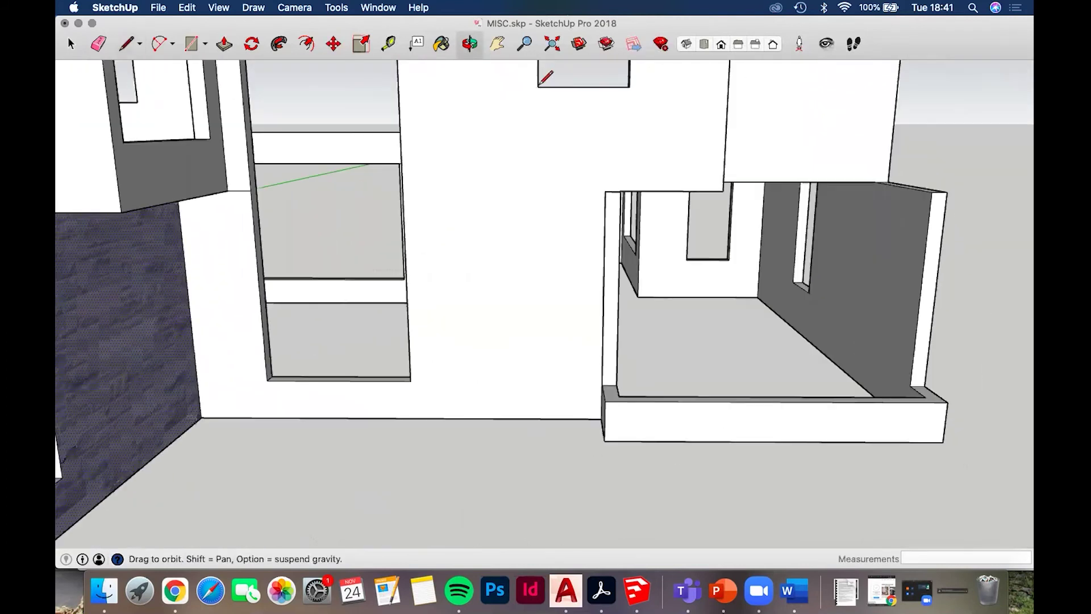
click(538, 86)
middle_drag(687, 419, 592, 380)
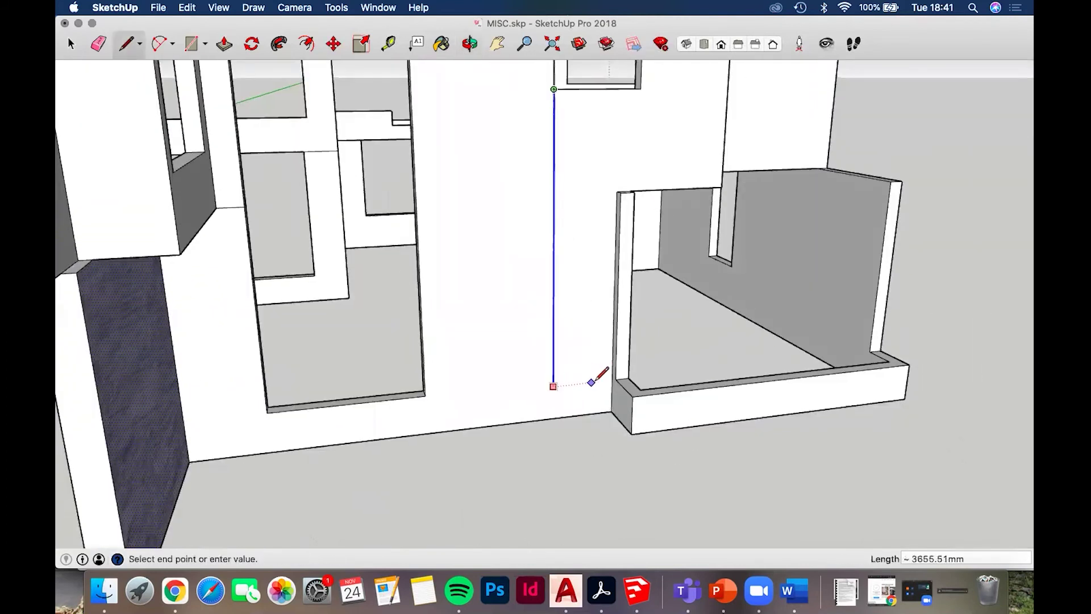
scroll(591, 383, up, 3)
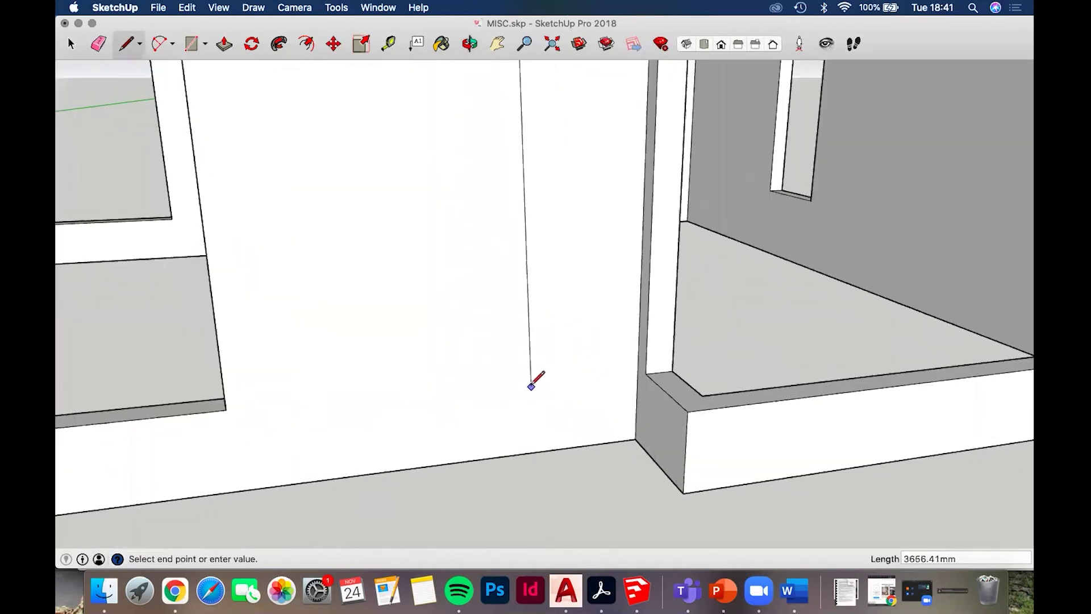
click(638, 373)
click(638, 372)
middle_drag(638, 373, 479, 374)
key(space)
Extrude the wall face around the tall window outward by 100 mm and paint it with the grey stone
scroll(479, 376, down, 4)
key(p)
click(446, 315)
drag(446, 314, 456, 321)
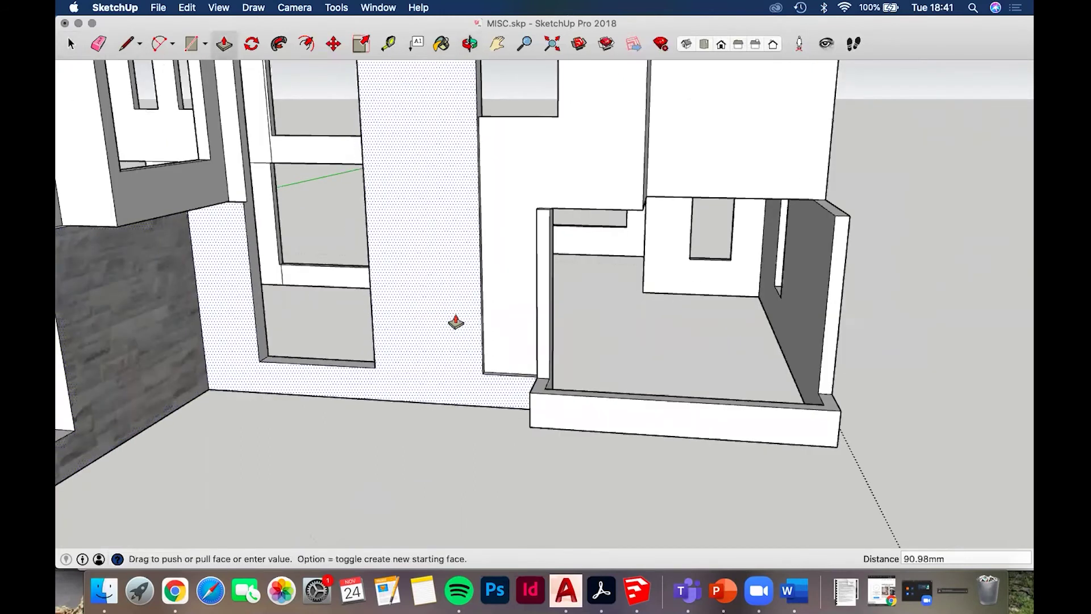
key(Return)
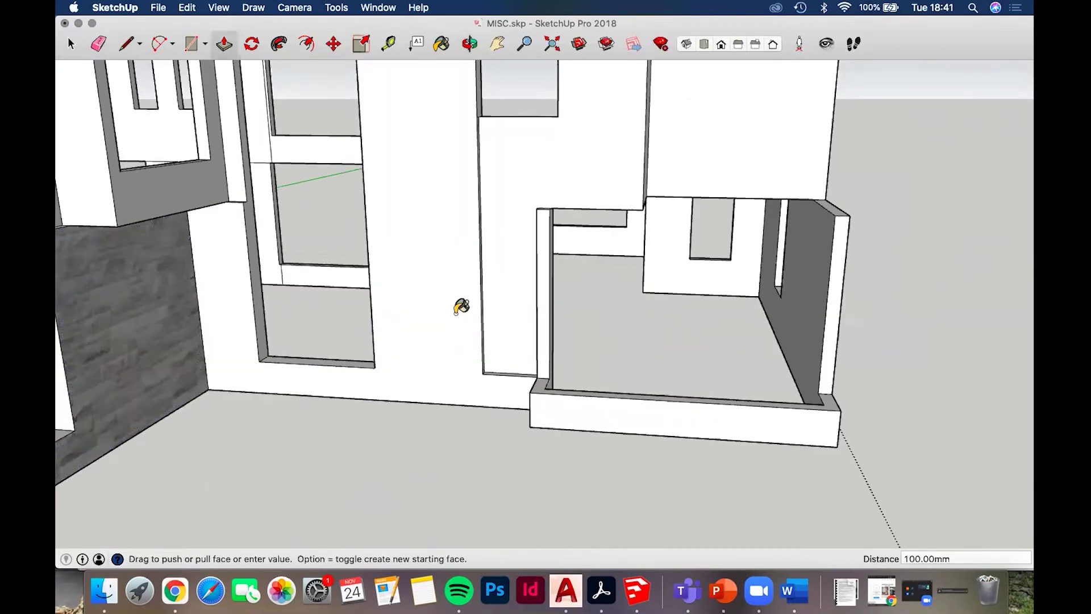
key(b)
click(462, 307)
middle_drag(556, 353, 639, 379)
scroll(620, 358, up, 6)
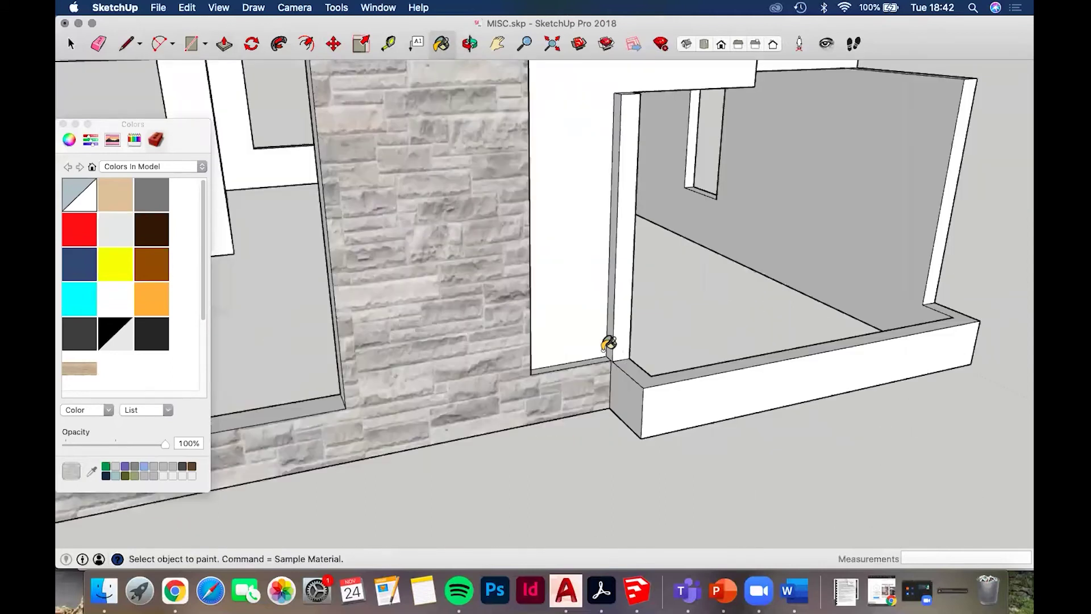
Draw a line along the top edge of the neighbouring plinth's end, extrude that end face by 100 mm and paint it with stone
key(l)
click(586, 332)
click(653, 389)
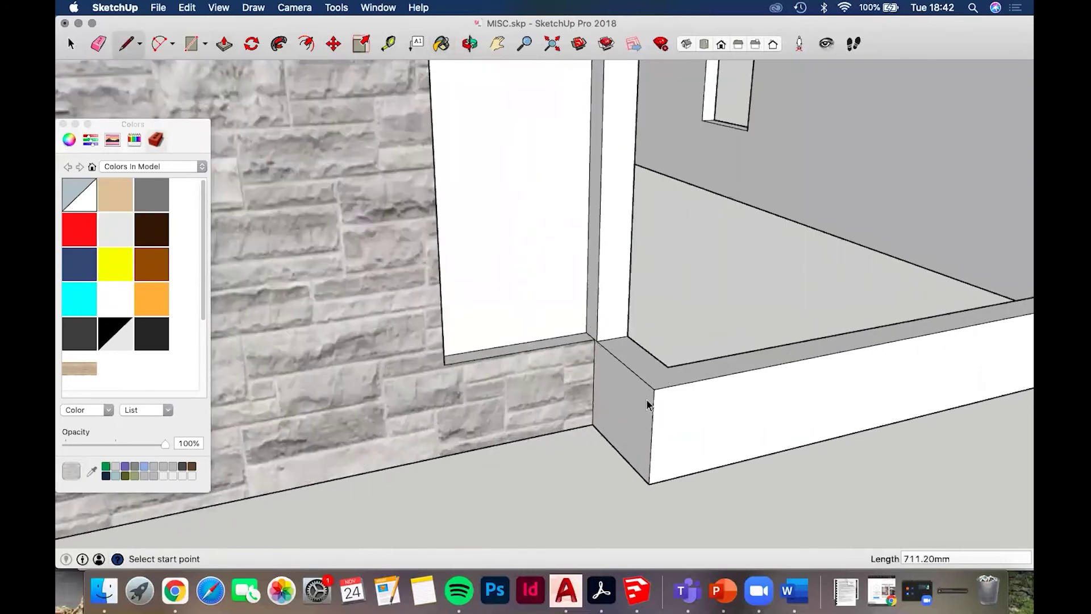
key(p)
click(631, 414)
text(100)
key(Return)
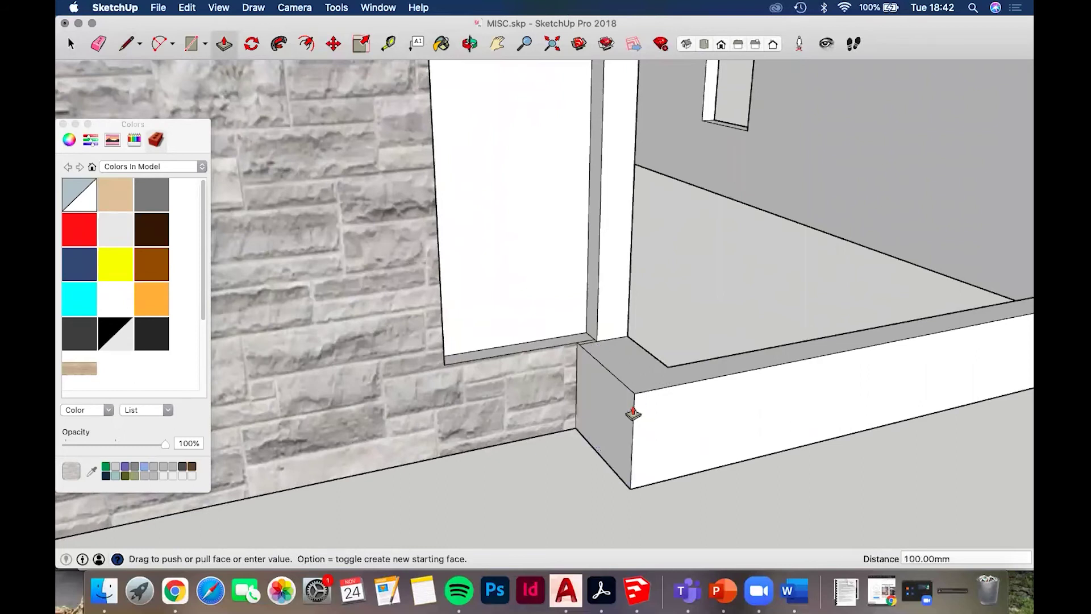
key(b)
click(623, 411)
Extrude the plinth's long front face outward by 100 mm and paint it with the grey stone
shift+middle_drag(721, 411, 604, 378)
key(space)
key(p)
key(p)
click(604, 378)
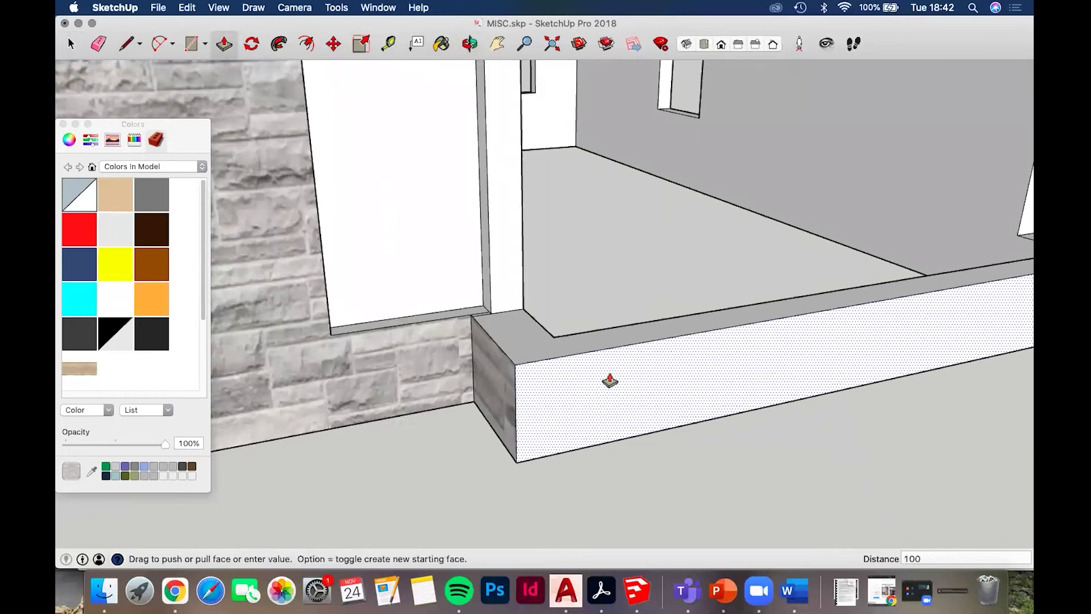
key(Return)
key(b)
click(677, 373)
scroll(676, 364, down, 3)
middle_drag(674, 361, 698, 347)
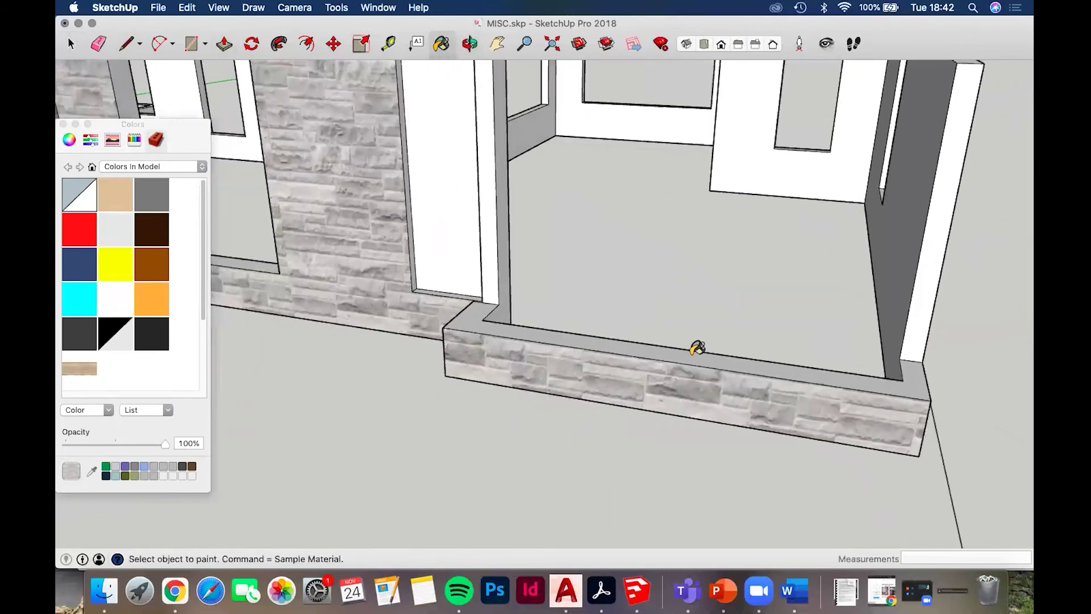
Examine the stone-clad walls and plinth from the side and front for faces that still need cladding
scroll(698, 348, down, 3)
middle_drag(699, 347, 577, 364)
scroll(578, 361, down, 2)
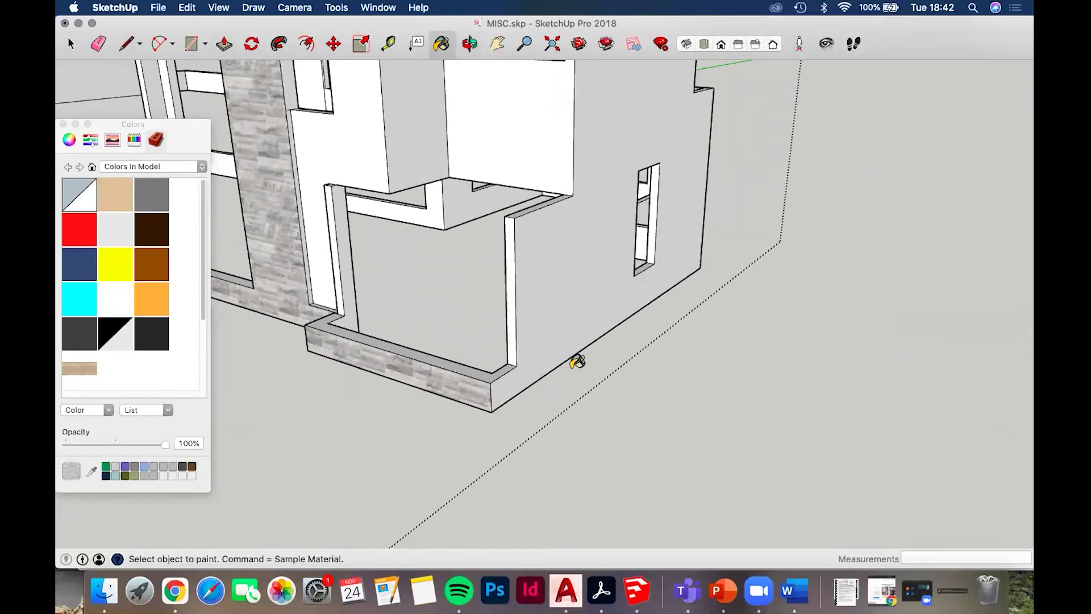
scroll(401, 282, down, 3)
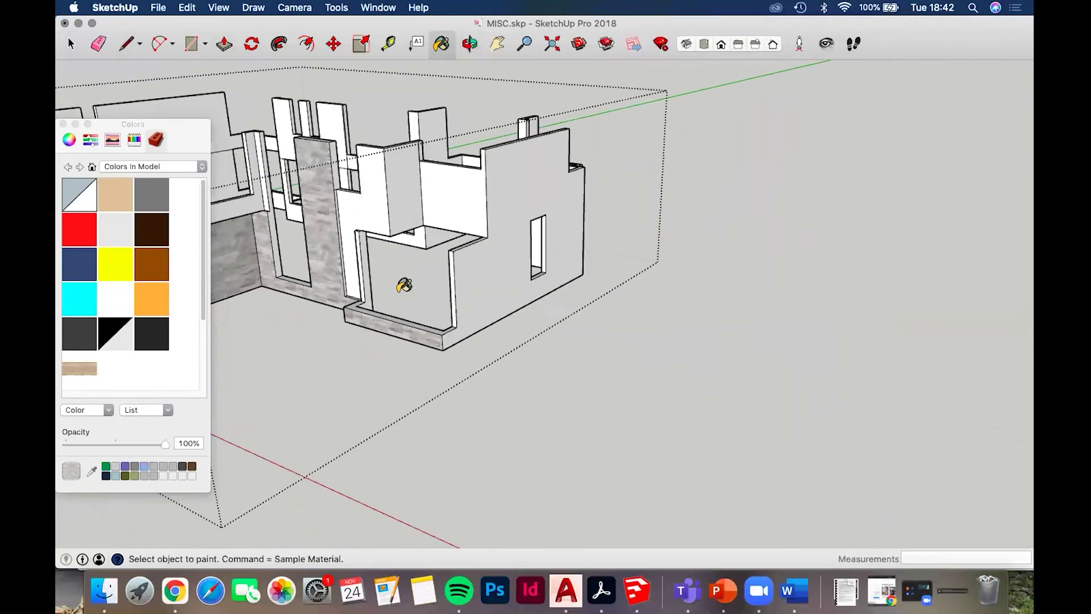
scroll(457, 284, down, 2)
middle_drag(455, 268, 606, 295)
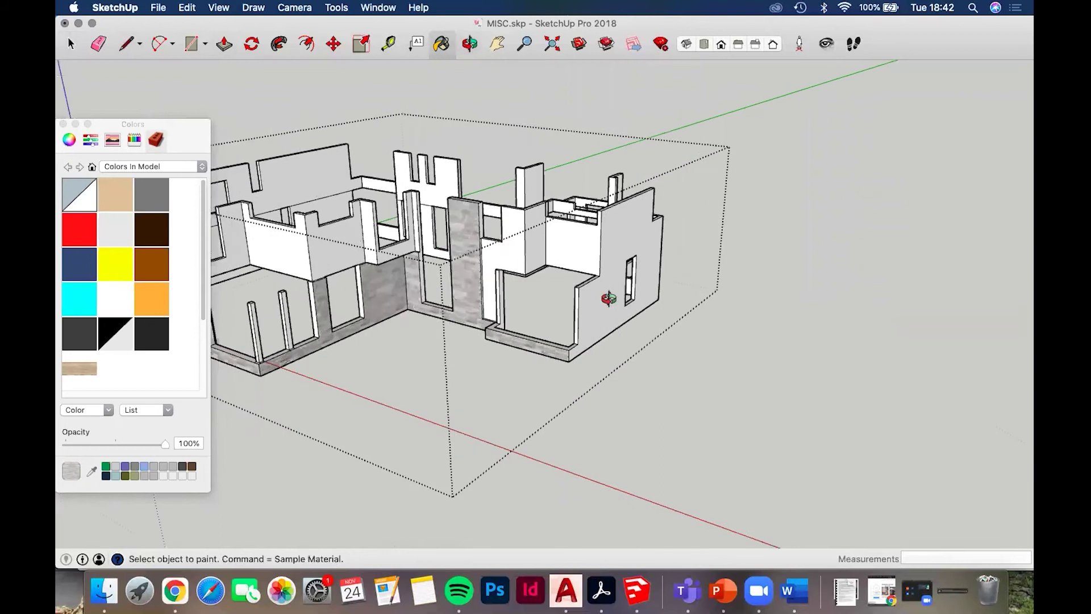
scroll(541, 329, up, 2)
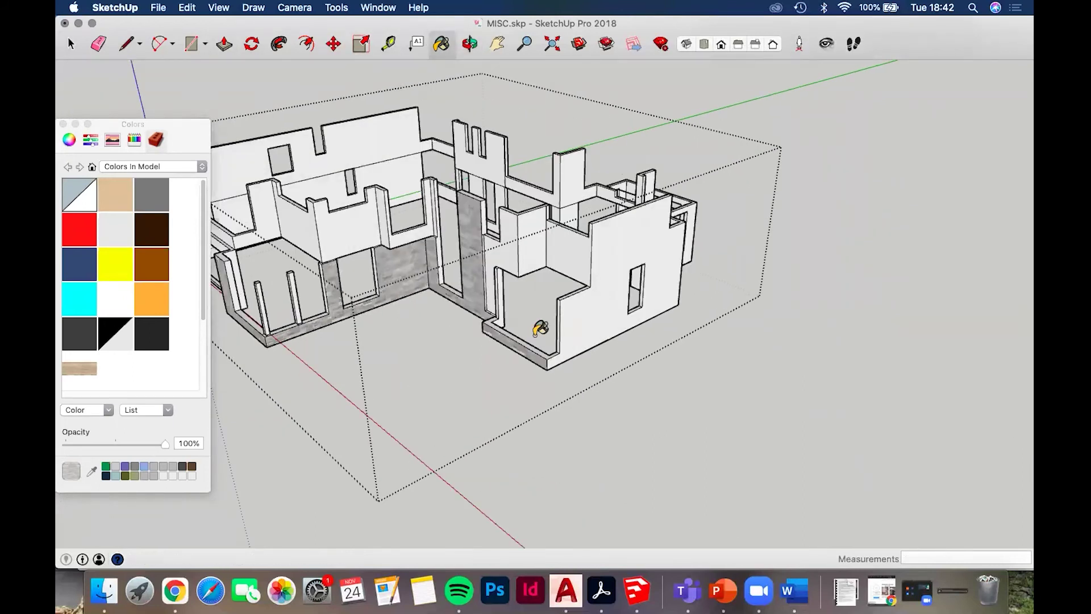
scroll(640, 333, up, 2)
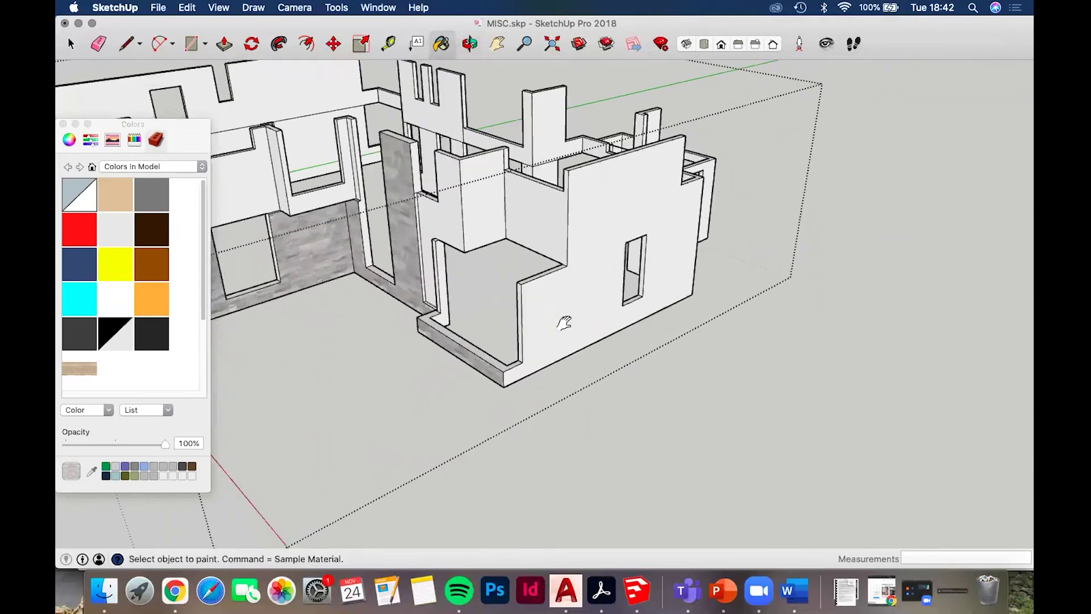
shift+middle_drag(563, 323, 640, 307)
scroll(503, 300, up, 3)
mouse_move(506, 292)
middle_down()
mouse_move(575, 273)
mouse_move(571, 179)
middle_up()
mouse_move(554, 301)
middle_down()
mouse_move(589, 280)
mouse_move(547, 191)
middle_up()
scroll(550, 185, down, 3)
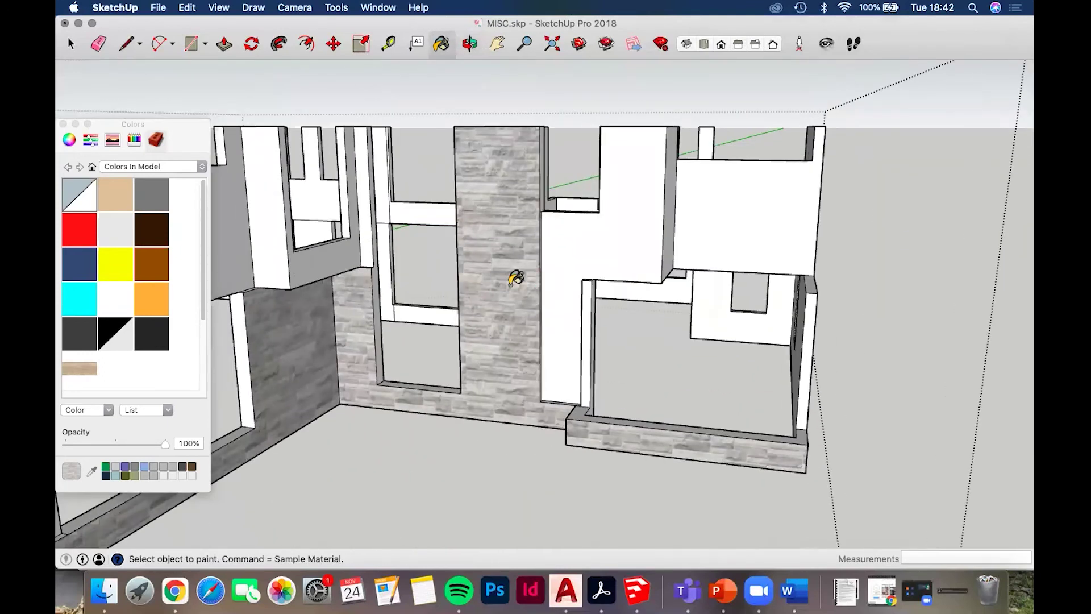
Examine the stone column's side and the house's end wall for faces that still need cladding
scroll(529, 275, up, 2)
scroll(446, 219, up, 3)
middle_drag(446, 219, 441, 222)
scroll(441, 221, up, 2)
key(p)
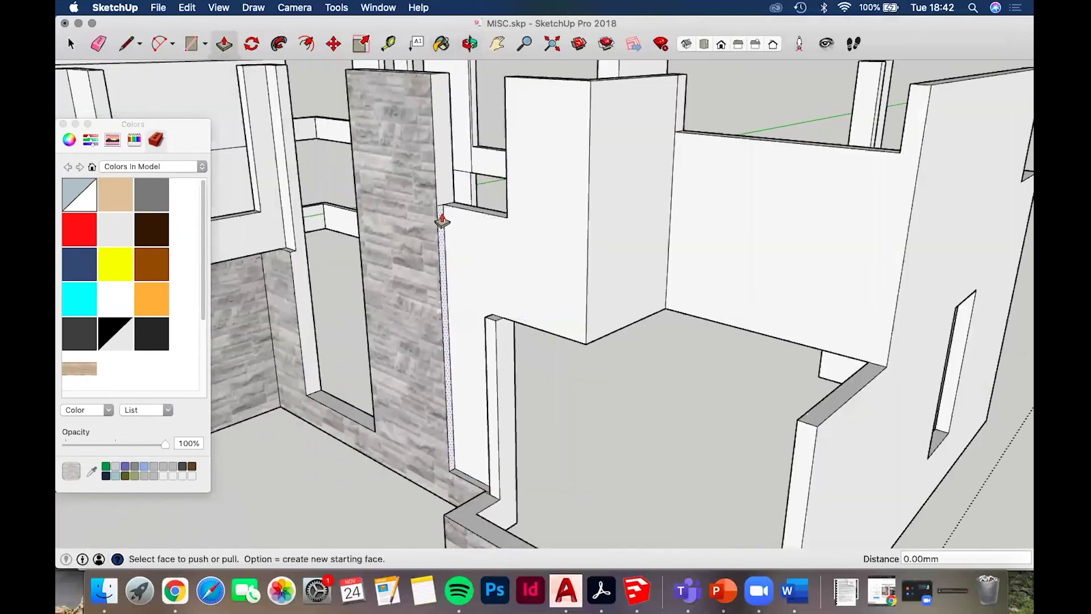
drag(453, 219, 432, 208)
scroll(477, 230, down, 4)
middle_drag(553, 223, 560, 214)
middle_drag(663, 289, 625, 326)
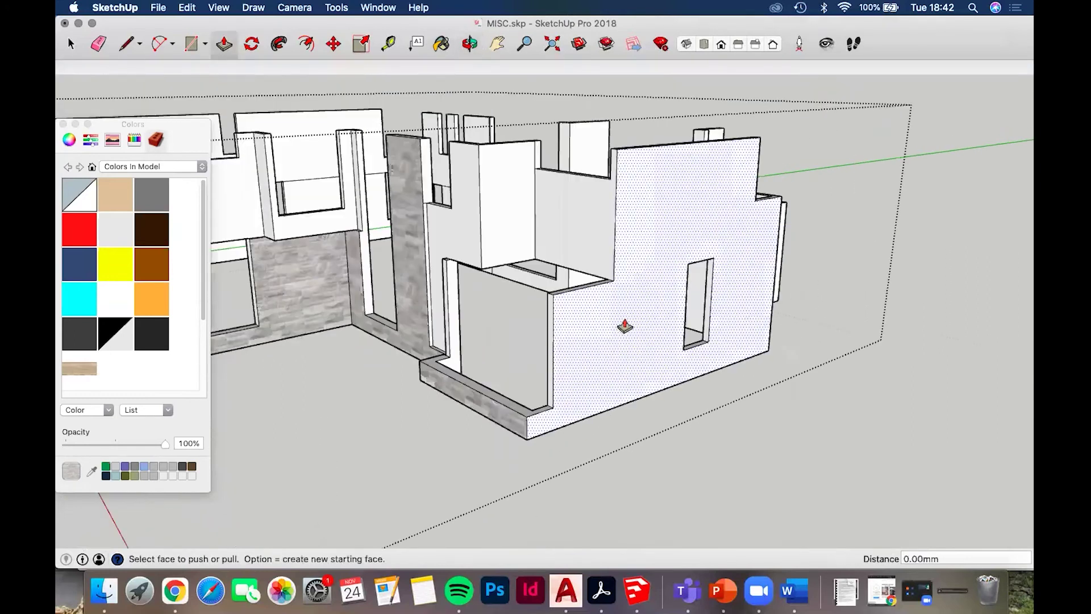
middle_drag(547, 316, 565, 334)
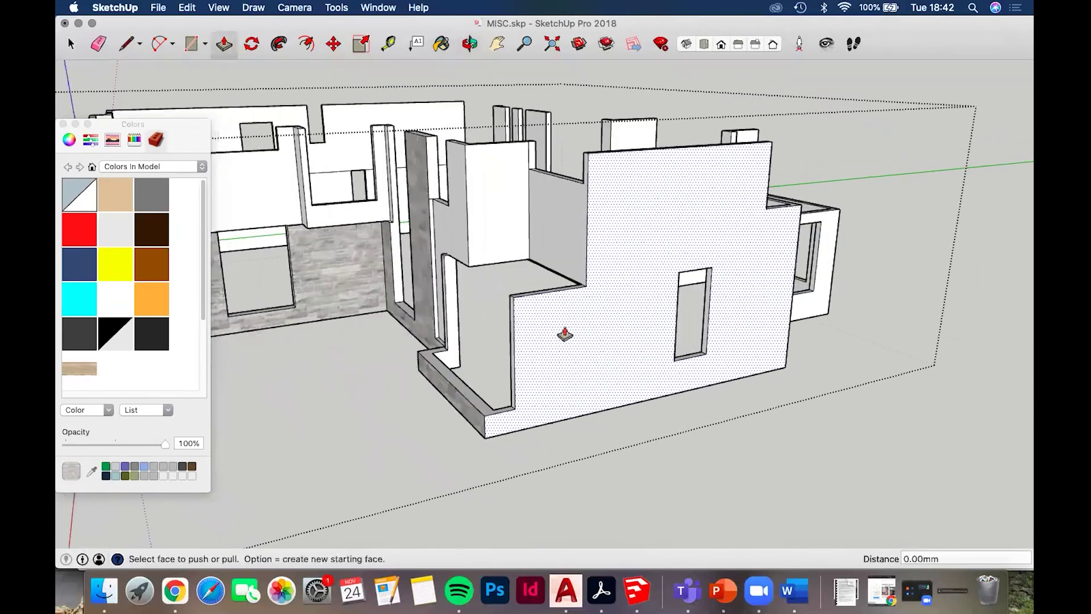
middle_drag(553, 276, 548, 281)
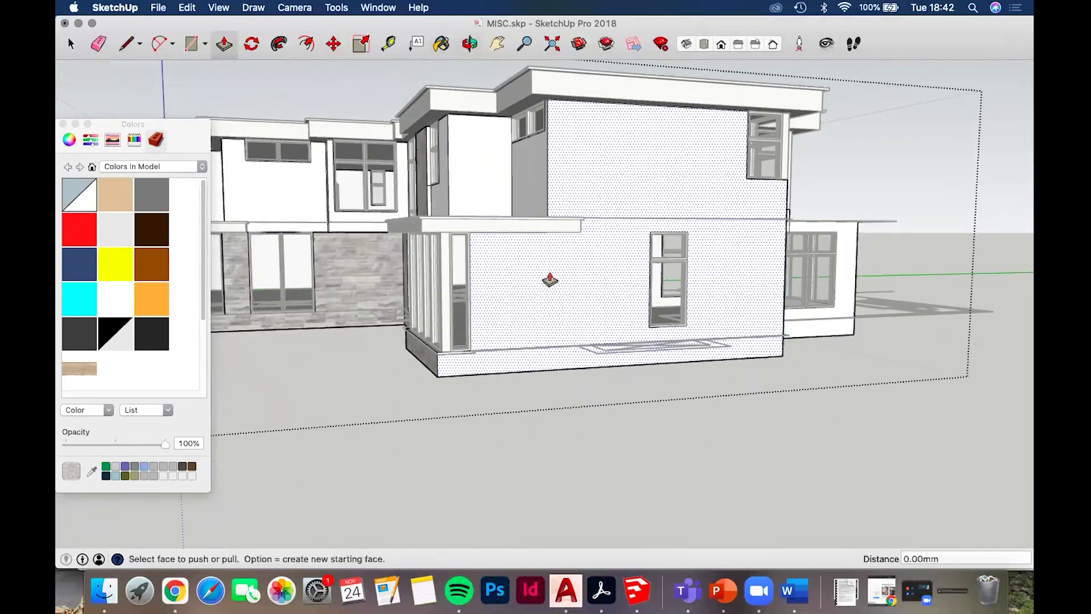
Draw lines on the end wall down from the step corner, along the window sill level and up to the far step, outlining an upper panel
scroll(551, 228, up, 5)
key(l)
click(546, 213)
click(546, 366)
click(692, 356)
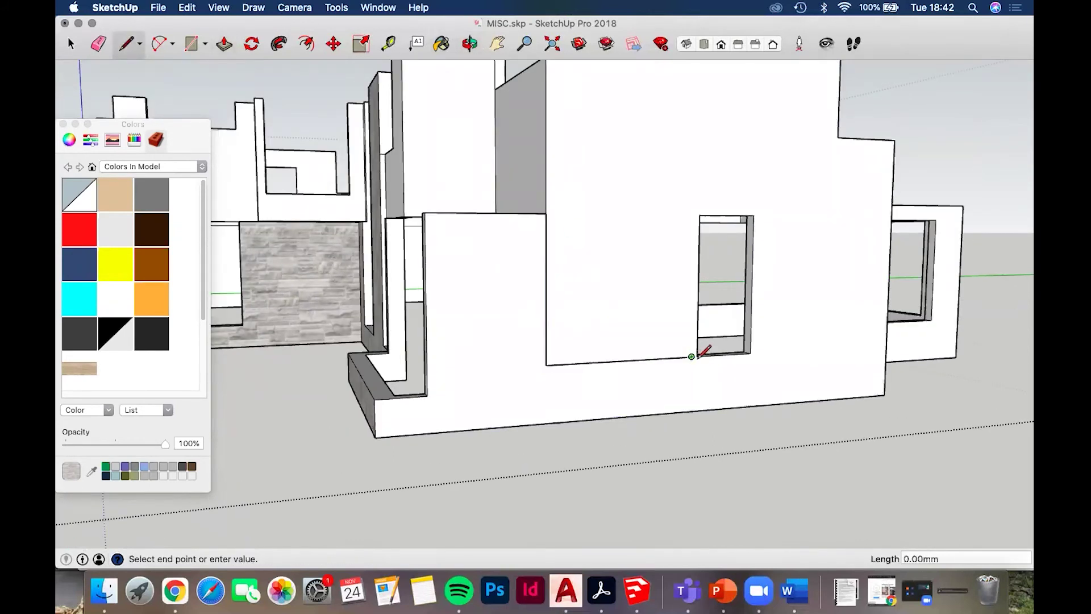
key(super+z)
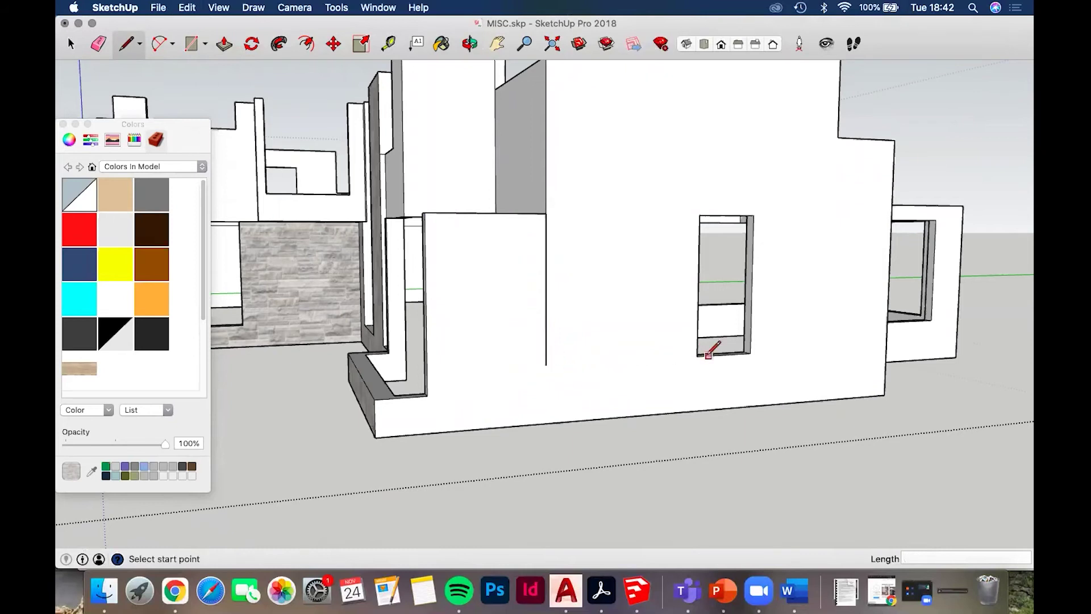
click(546, 365)
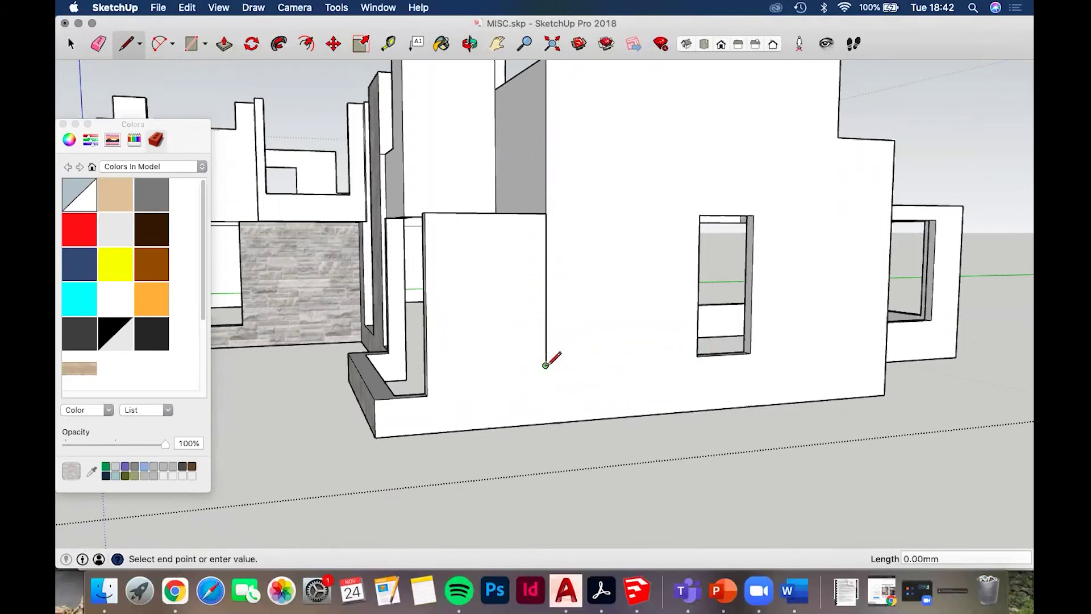
click(697, 356)
middle_drag(671, 330, 641, 388)
click(625, 399)
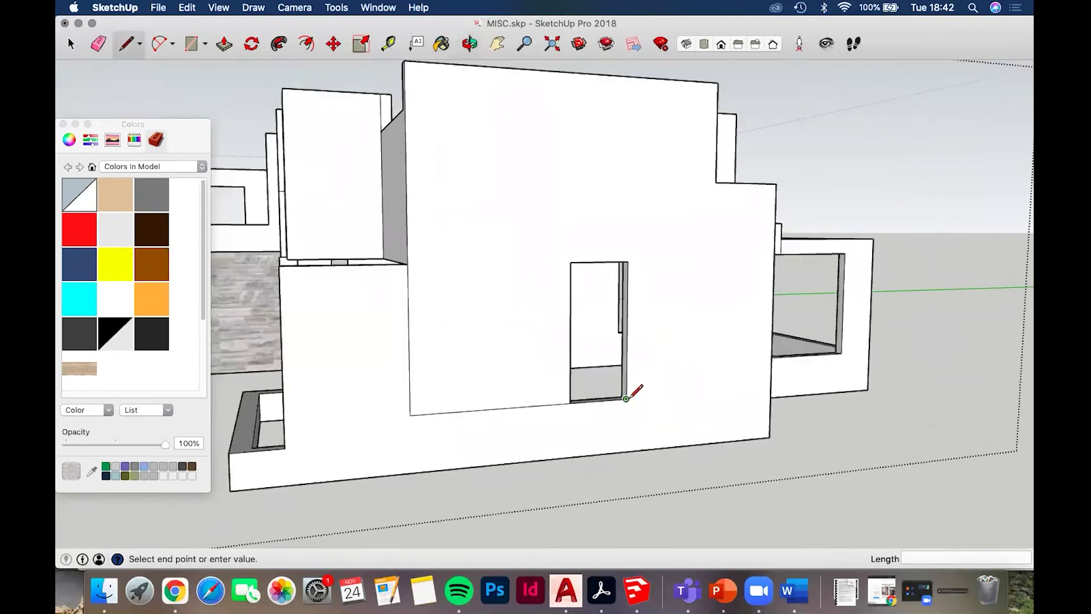
click(714, 192)
click(715, 196)
scroll(531, 365, down, 5)
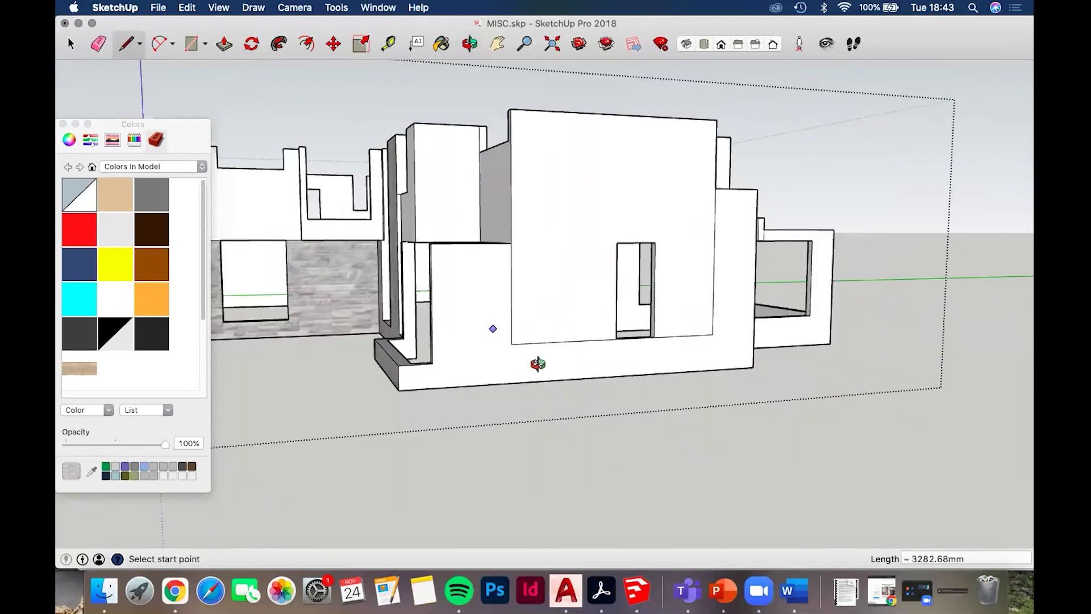
Extrude the end wall's outlined lower face outward by 100 mm and paint it with the grey stone
middle_drag(531, 366, 534, 377)
key(space)
scroll(537, 366, up, 5)
key(p)
click(537, 369)
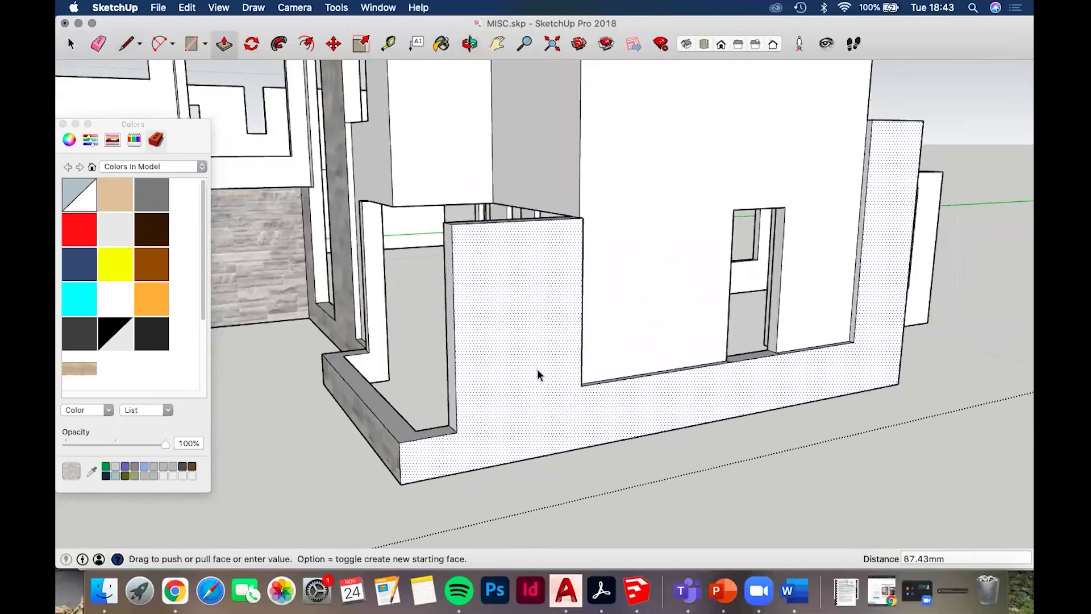
text(100)
key(Return)
key(b)
click(546, 363)
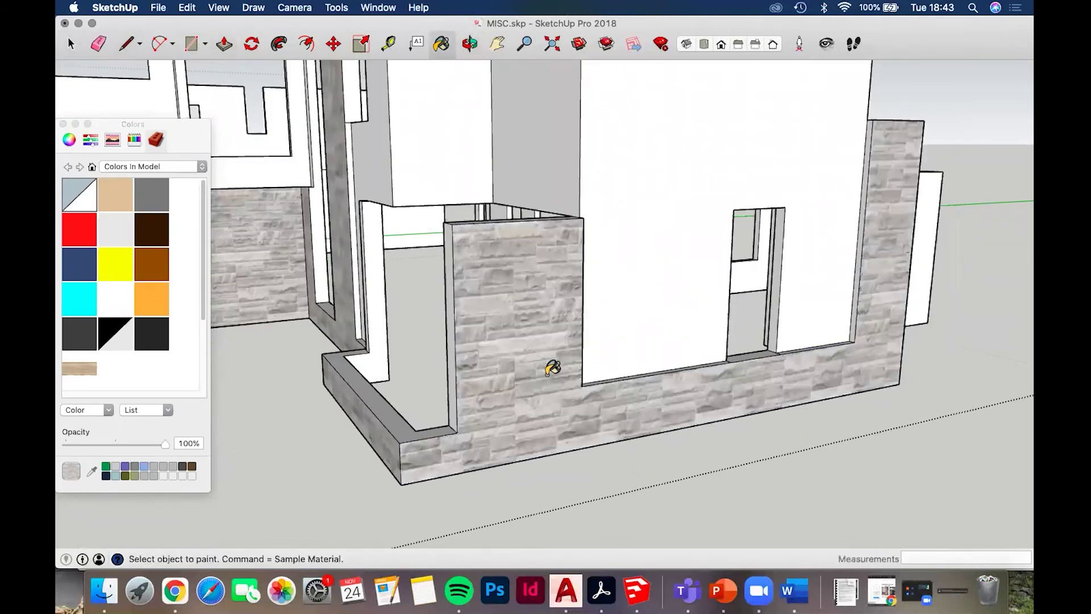
mouse_move(614, 370)
middle_down()
mouse_move(721, 359)
mouse_move(591, 357)
middle_up()
key(space)
key(Escape)
Examine the whole house from the front and the side to compare the clad and unclad walls
scroll(662, 335, down, 4)
scroll(591, 359, down, 3)
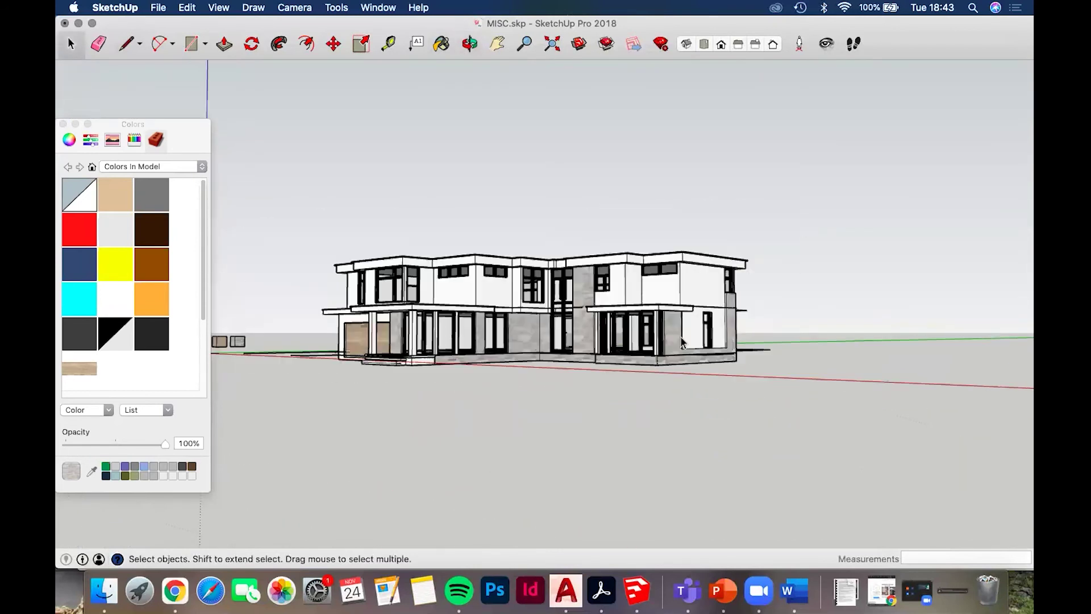
middle_drag(676, 338, 674, 356)
scroll(675, 356, up, 3)
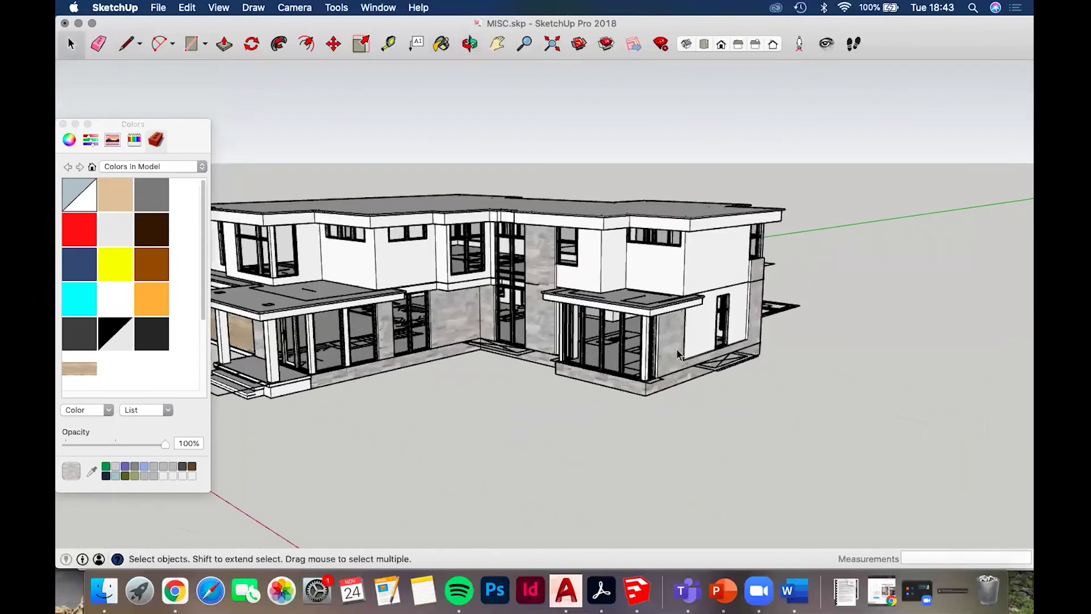
middle_drag(800, 335, 690, 295)
scroll(477, 261, up, 2)
middle_drag(572, 227, 612, 202)
scroll(566, 240, up, 3)
scroll(565, 239, down, 3)
Open the wall group and draw horizontal lines from both sides of the narrow upper window's crossbar to the edges of its wall
double_click(564, 226)
scroll(565, 228, up, 4)
scroll(620, 224, up, 3)
scroll(618, 206, up, 2)
middle_drag(502, 195, 581, 194)
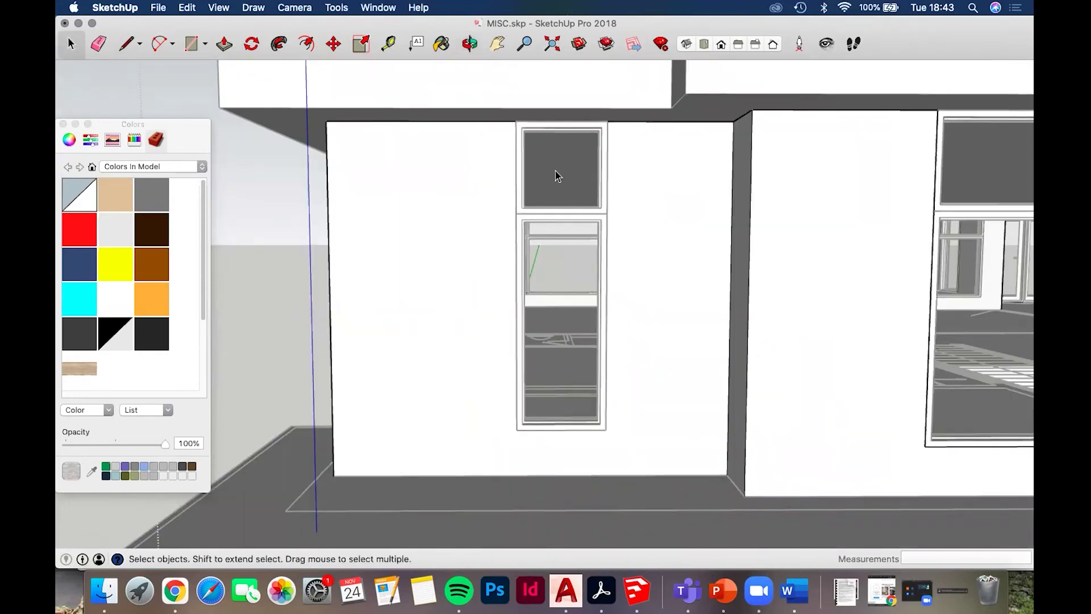
key(l)
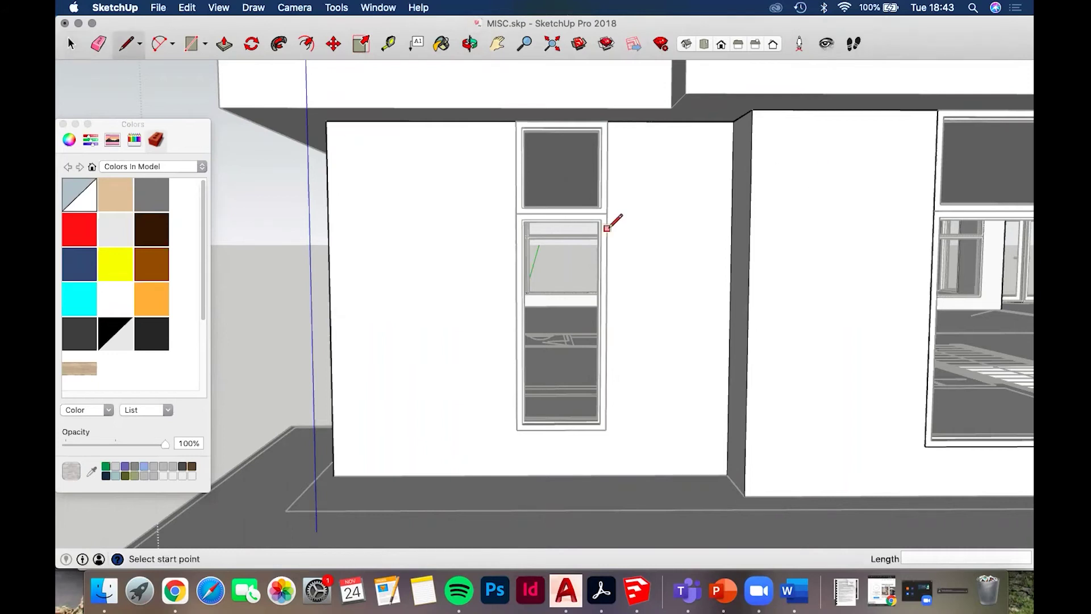
click(517, 214)
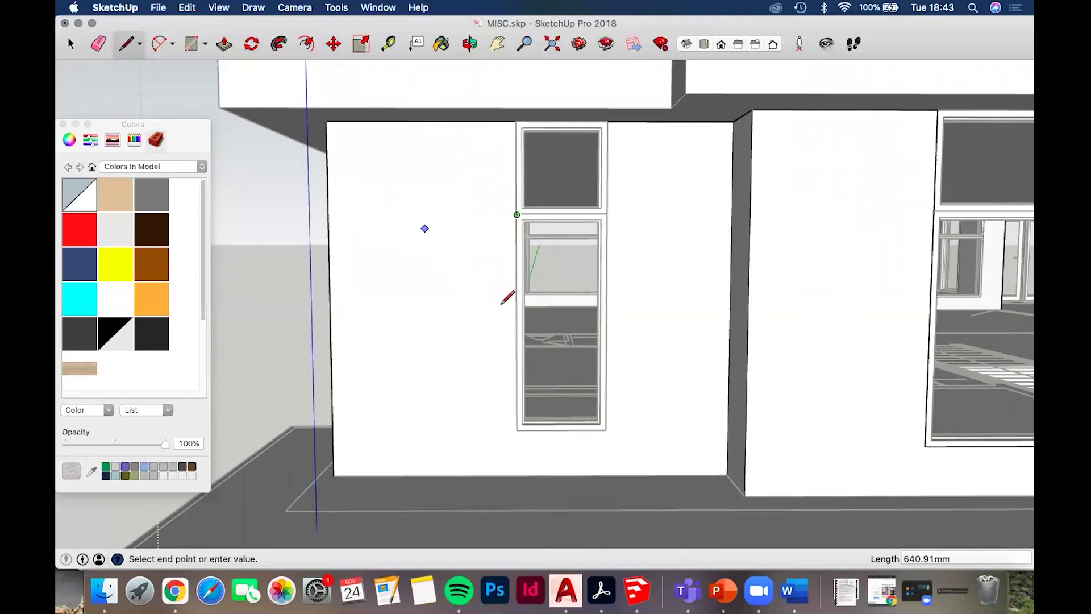
middle_drag(507, 292, 519, 215)
key(Escape)
click(525, 225)
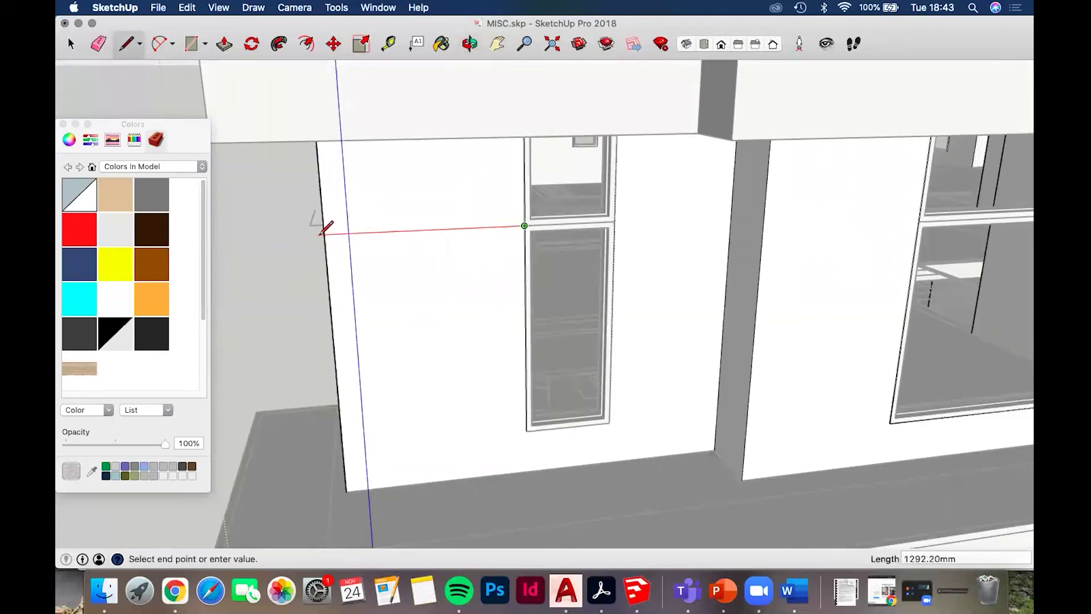
click(324, 234)
click(615, 221)
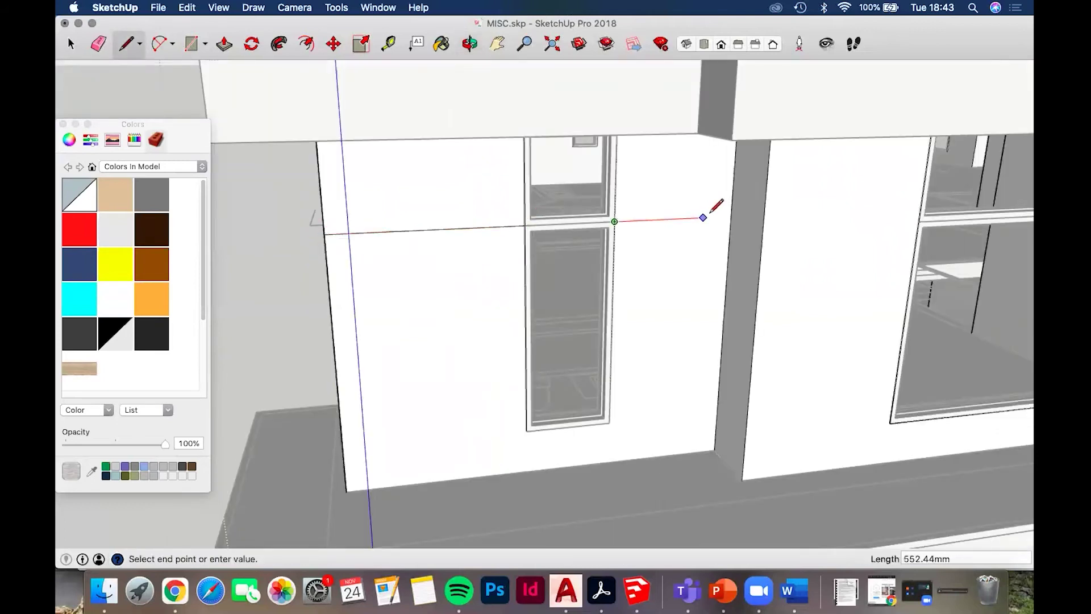
click(731, 216)
Continue the horizontal line across the adjoining upper wall to the crossbar of the large corner window
click(763, 229)
click(763, 229)
click(919, 222)
scroll(916, 220, down, 4)
middle_drag(906, 196, 529, 170)
scroll(768, 223, down, 2)
middle_drag(769, 224, 750, 334)
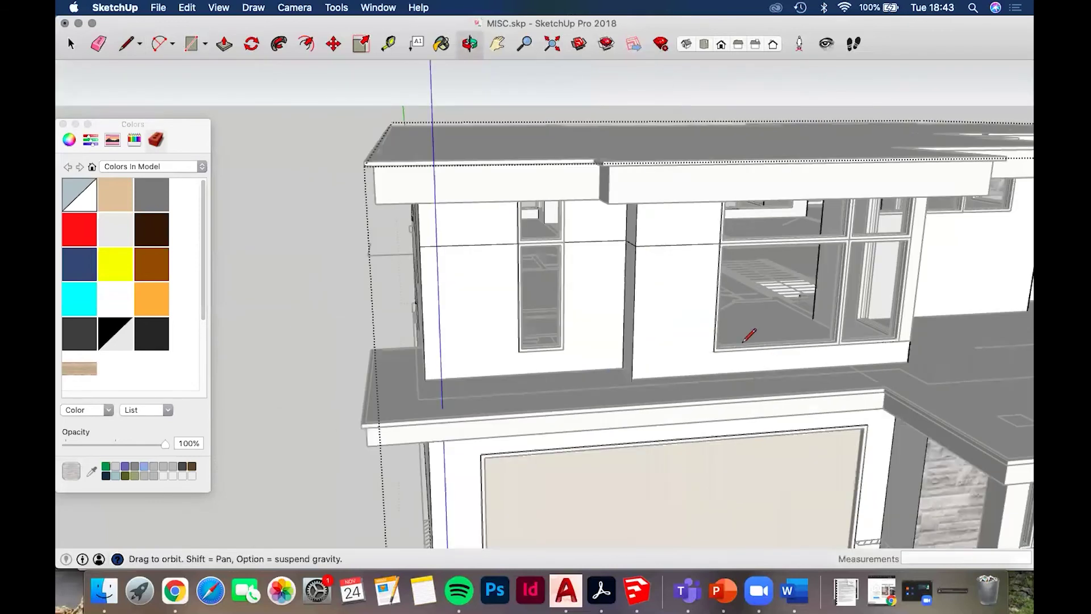
Draw lines from the high strip window's lower corner to the inner wall corner and on to the large corner window's edge
scroll(704, 339, up, 8)
key(h)
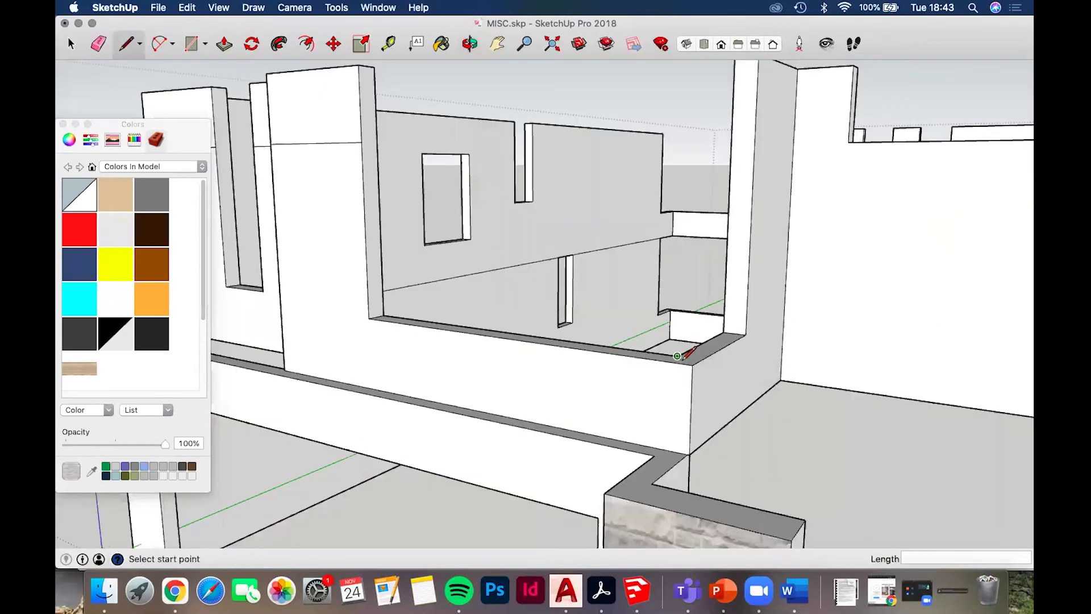
key(h)
scroll(775, 324, down, 2)
shift+middle_drag(775, 324, 696, 358)
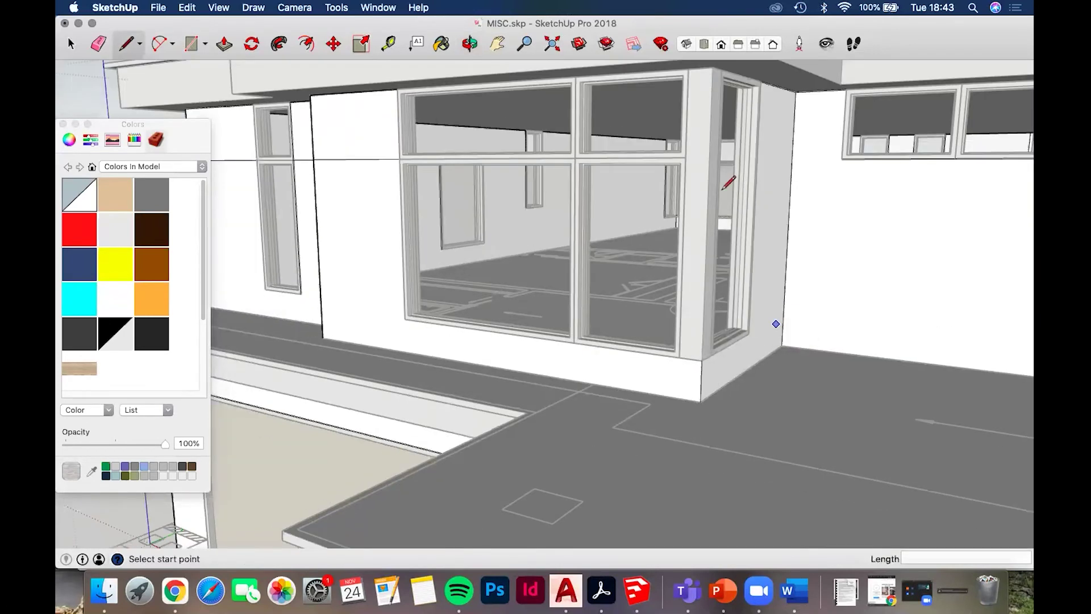
scroll(758, 204, up, 4)
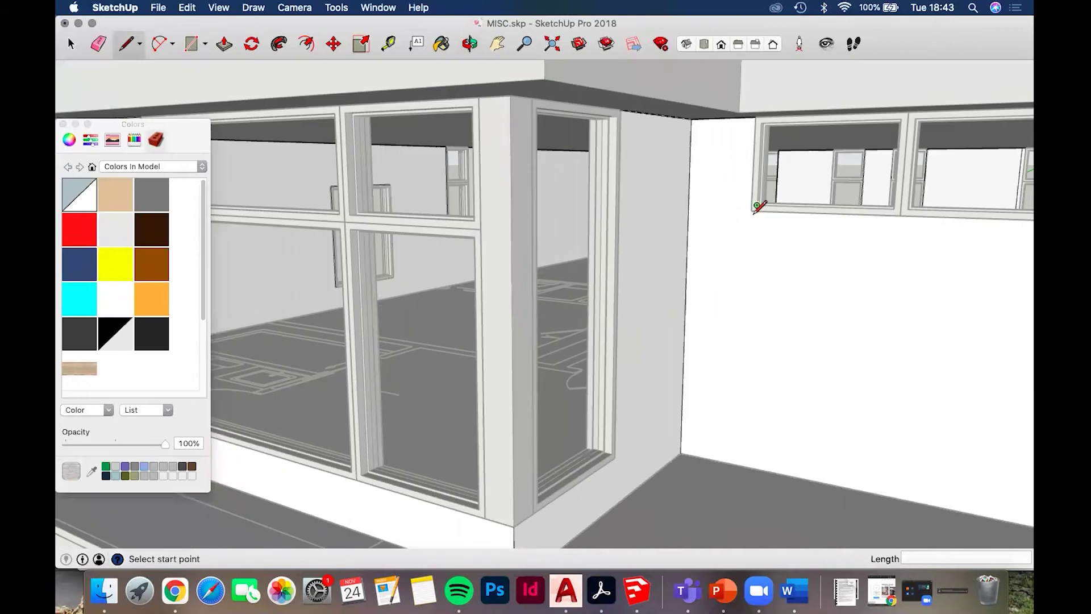
scroll(756, 208, up, 5)
click(748, 206)
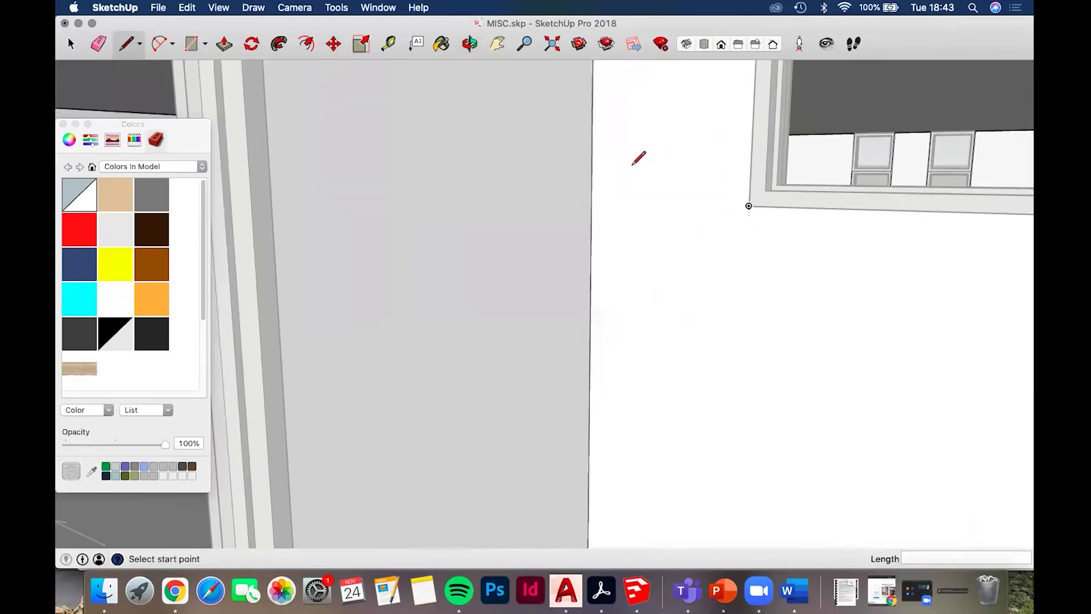
click(591, 200)
click(591, 200)
scroll(557, 193, down, 3)
click(456, 213)
scroll(692, 254, down, 6)
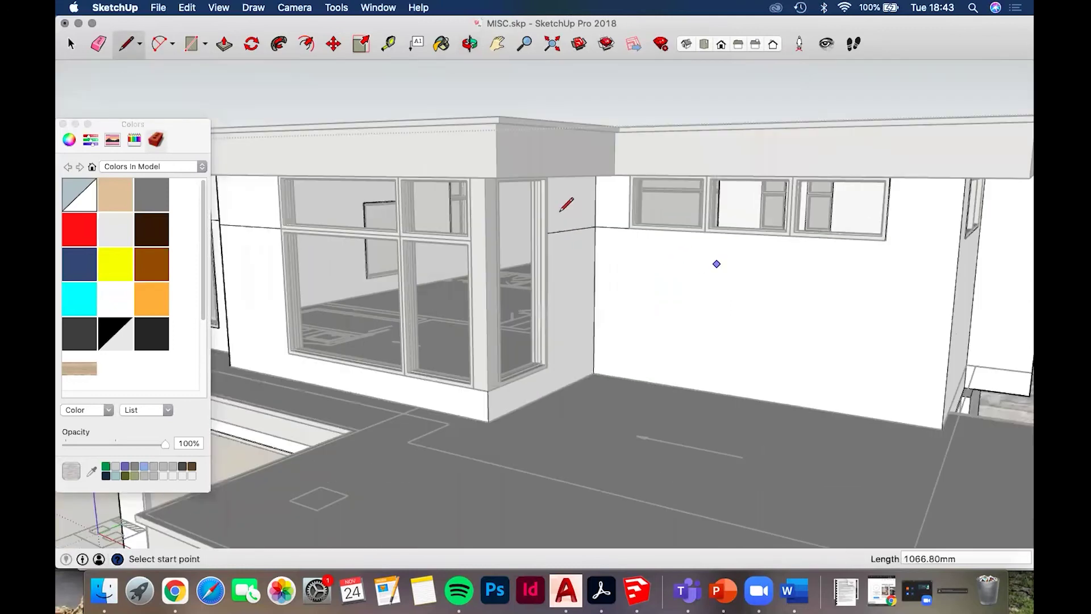
Carry the horizontal line from the strip window's far end around the projecting wall and across to the tall window beside the stone column
shift+middle_drag(546, 207, 616, 223)
scroll(619, 221, up, 3)
click(619, 220)
click(661, 214)
middle_drag(659, 208, 684, 202)
scroll(684, 202, up, 3)
click(673, 220)
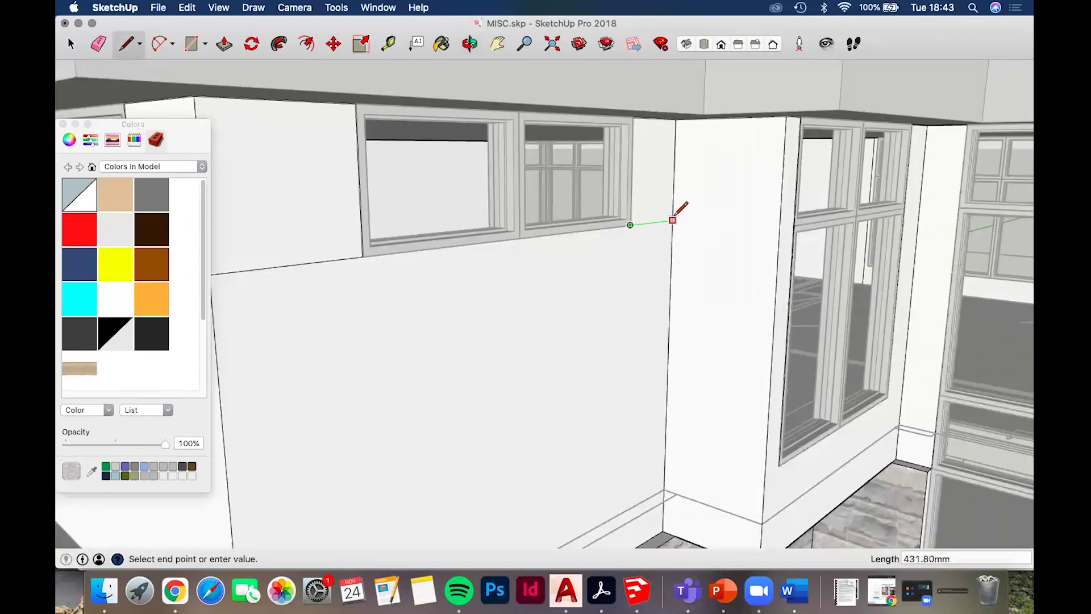
click(781, 227)
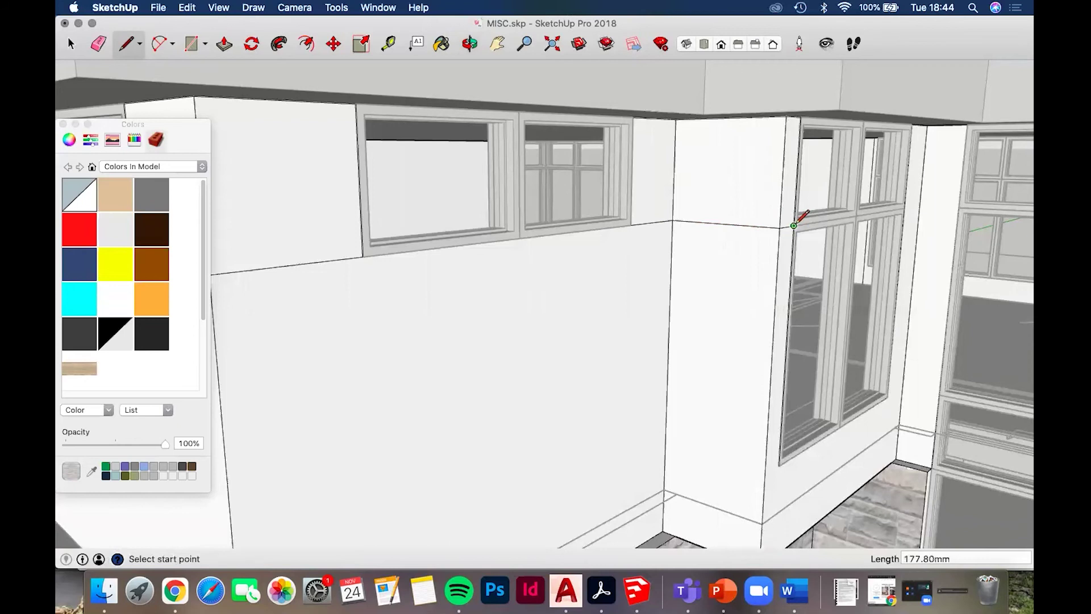
middle_drag(592, 211, 647, 206)
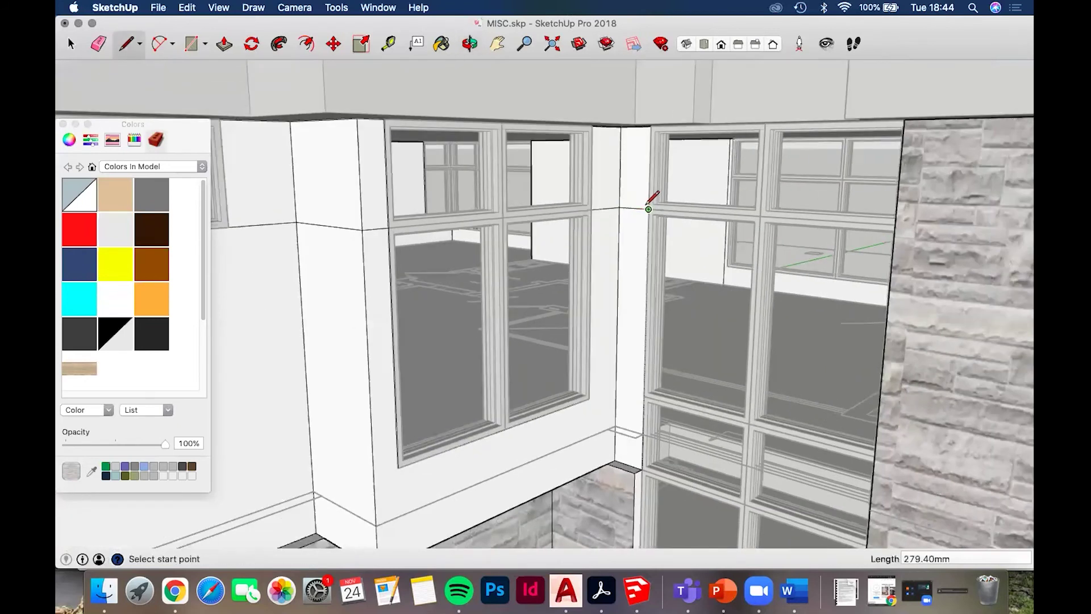
scroll(665, 167, down, 3)
scroll(658, 161, down, 3)
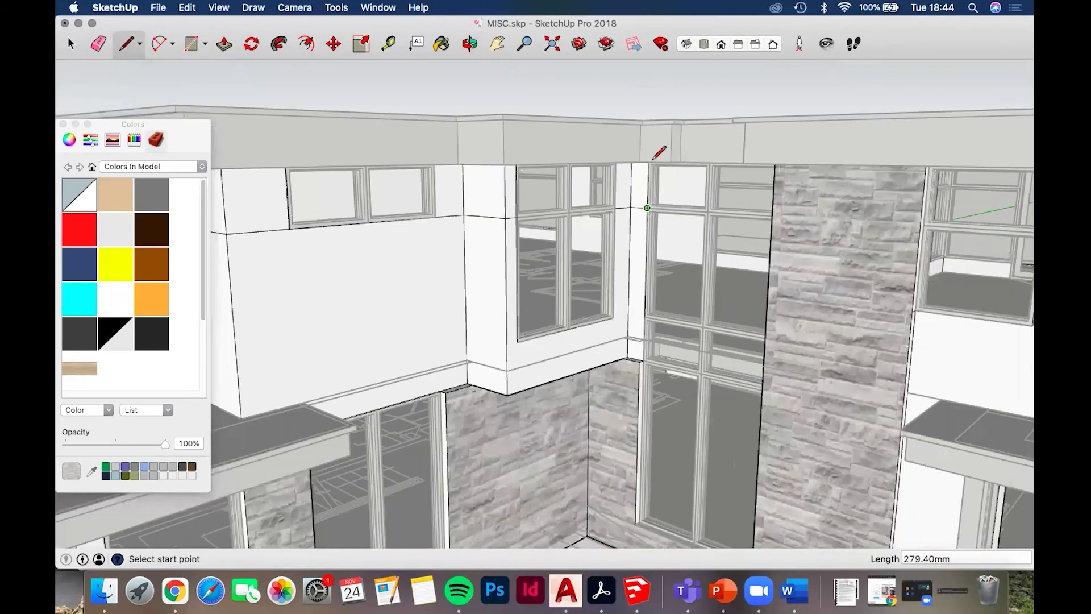
Draw a line from the window beyond the stone column to the wall's outer corner and across the return to the next strip window
mouse_move(674, 177)
middle_down()
mouse_move(718, 164)
mouse_move(652, 149)
mouse_move(623, 158)
middle_up()
scroll(622, 158, up, 3)
click(622, 158)
scroll(879, 159, down, 1)
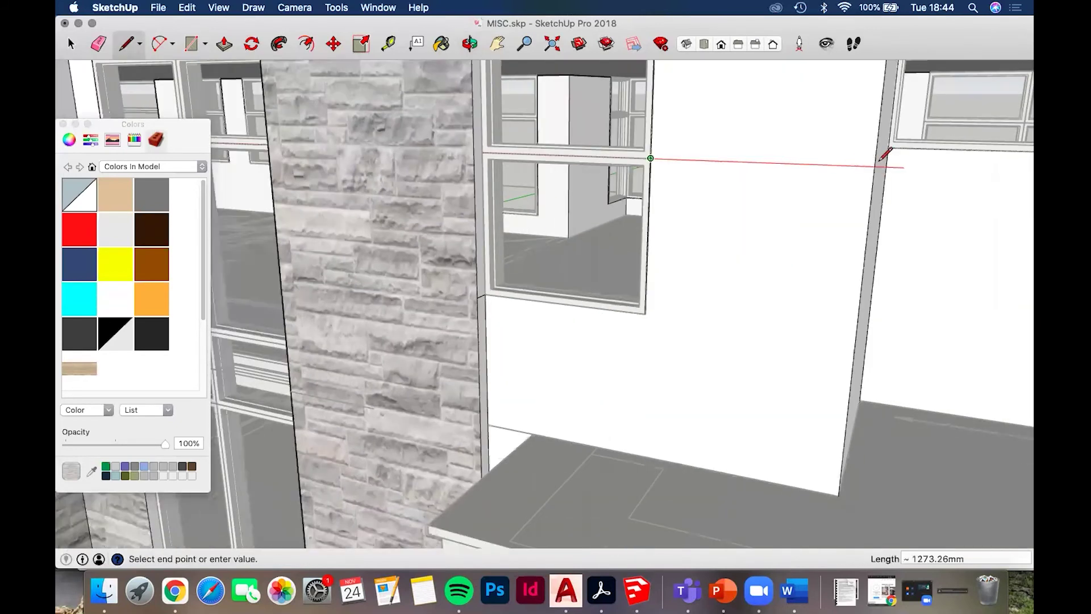
click(876, 165)
scroll(876, 166, down, 1)
mouse_move(604, 197)
middle_down()
mouse_move(540, 173)
mouse_move(499, 177)
mouse_move(638, 139)
middle_up()
click(633, 172)
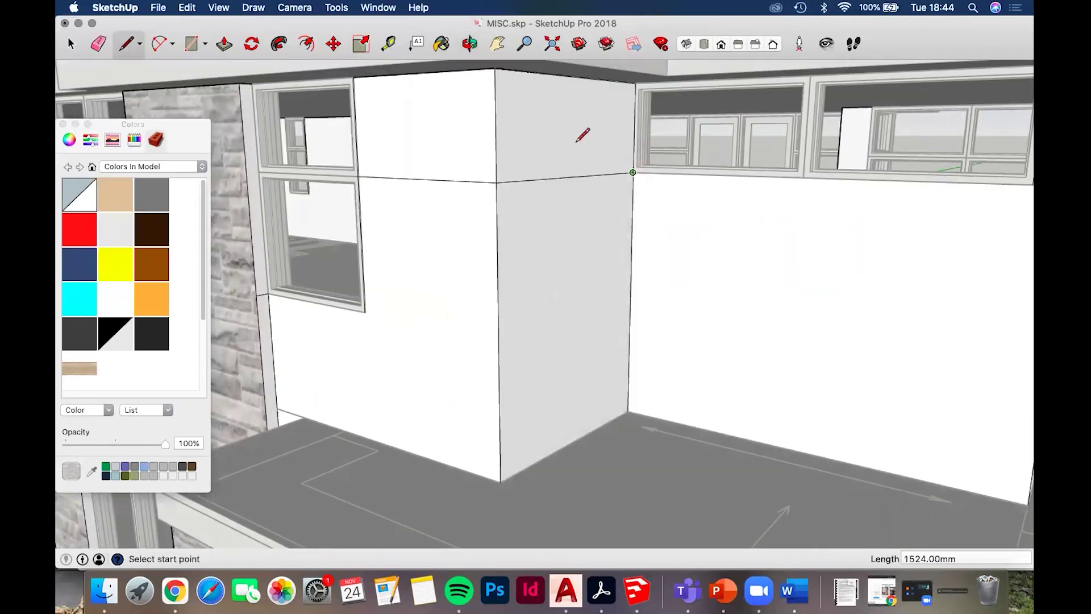
scroll(633, 171, down, 2)
scroll(819, 174, down, 3)
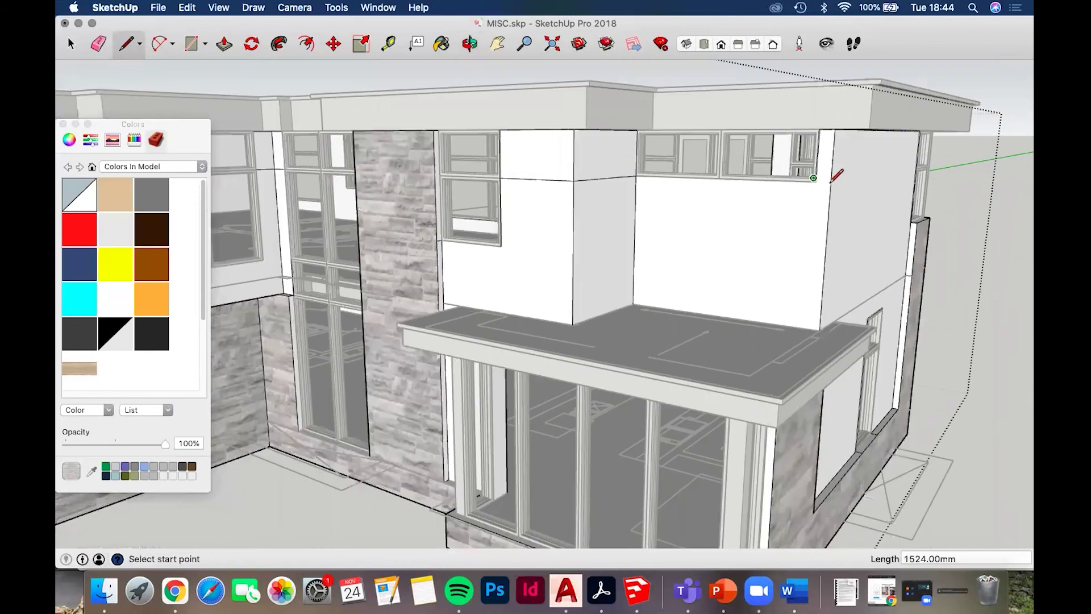
Extend the horizontal line from that strip window's far end to the house corner and across the upper end wall
scroll(836, 176, up, 4)
click(839, 183)
click(930, 176)
scroll(682, 196, down, 2)
scroll(847, 181, down, 2)
middle_drag(807, 187, 593, 172)
scroll(709, 179, down, 3)
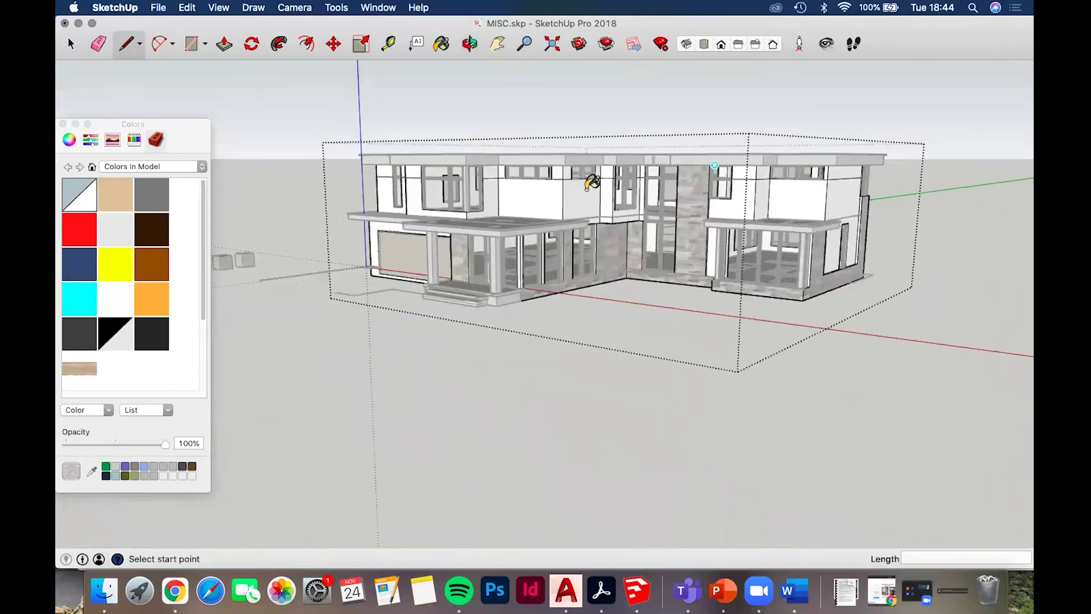
Sample the dark grey material from the sample cubes and paint the upper wall bands around the narrow window and beside the corner window
key(b)
middle_drag(555, 239, 223, 251)
super+click(223, 253)
middle_drag(461, 281, 482, 233)
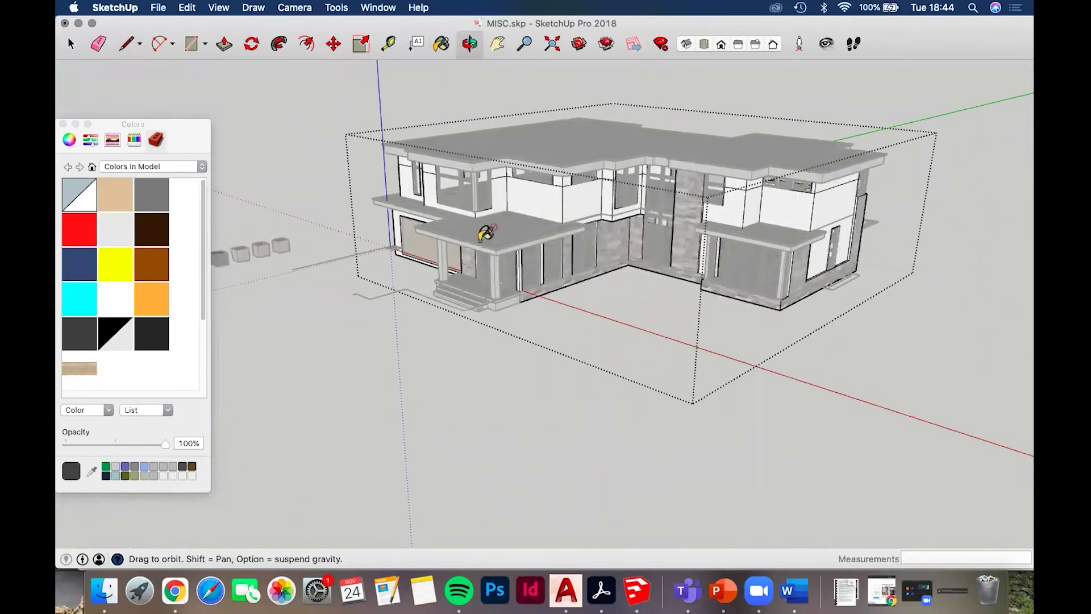
scroll(409, 207, up, 5)
scroll(413, 206, up, 4)
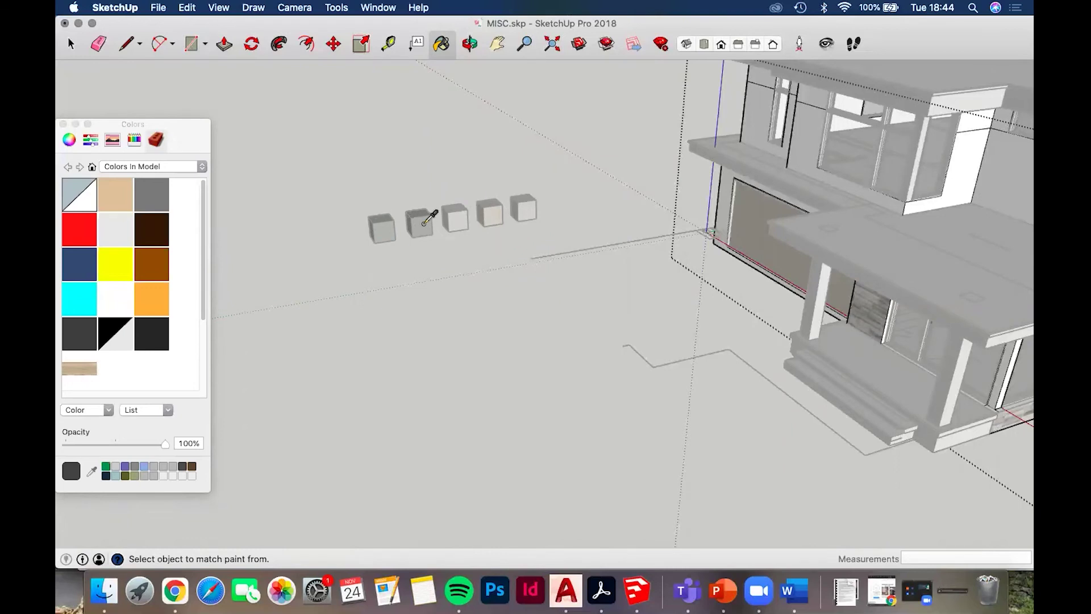
middle_drag(787, 182, 774, 206)
scroll(705, 154, up, 3)
click(532, 98)
click(574, 96)
click(638, 93)
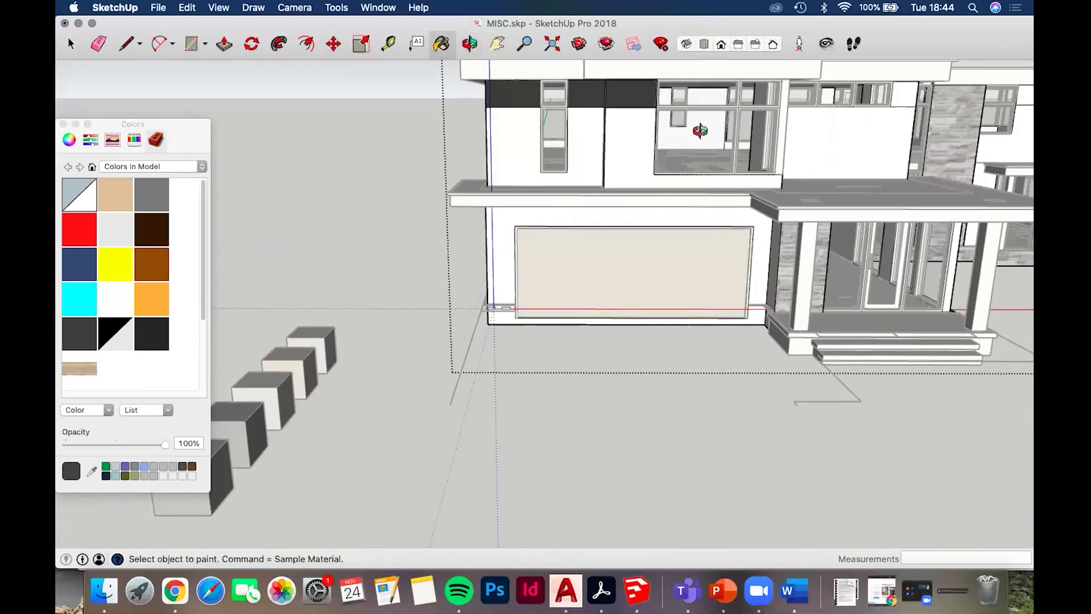
Paint the upper wall bands beside the corner window's return and at the strip window above the porch roof dark grey
scroll(604, 92, up, 4)
middle_drag(592, 93, 409, 263)
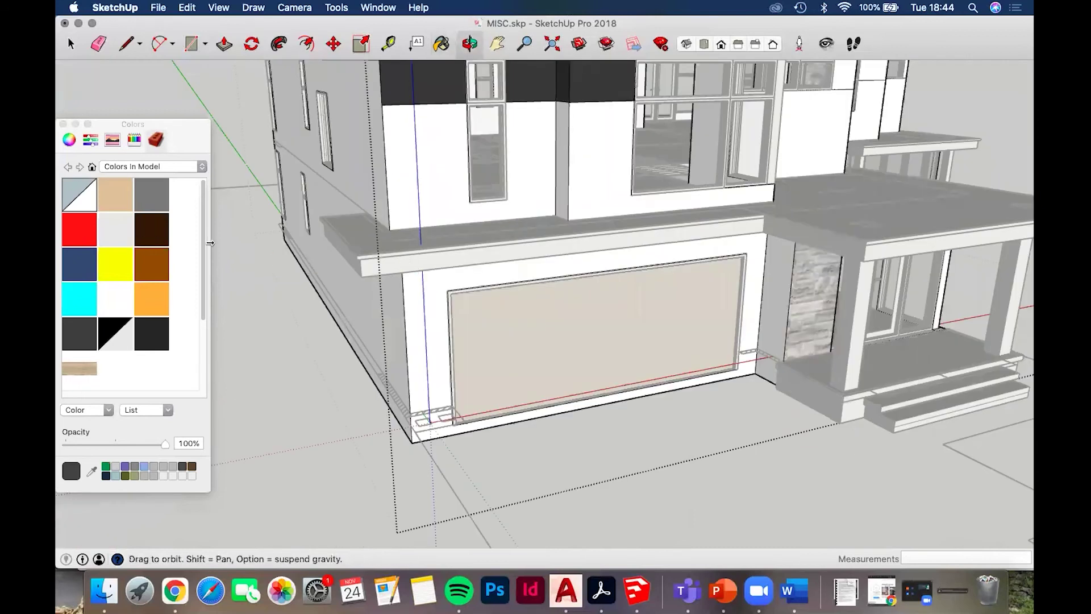
middle_drag(210, 243, 519, 109)
scroll(665, 226, up, 2)
middle_drag(323, 206, 527, 127)
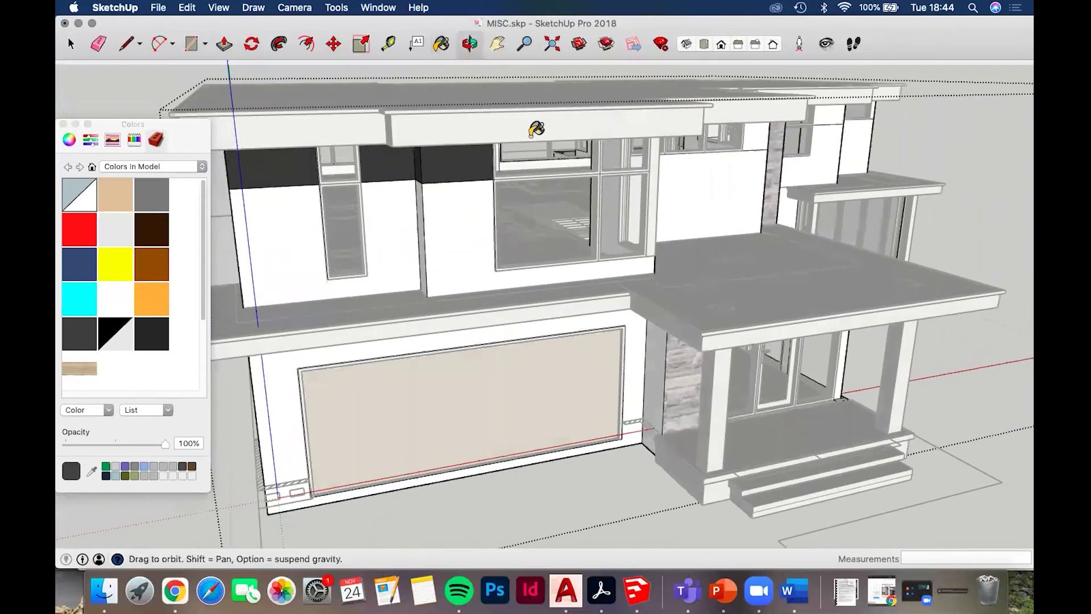
scroll(726, 129, up, 2)
scroll(758, 137, up, 2)
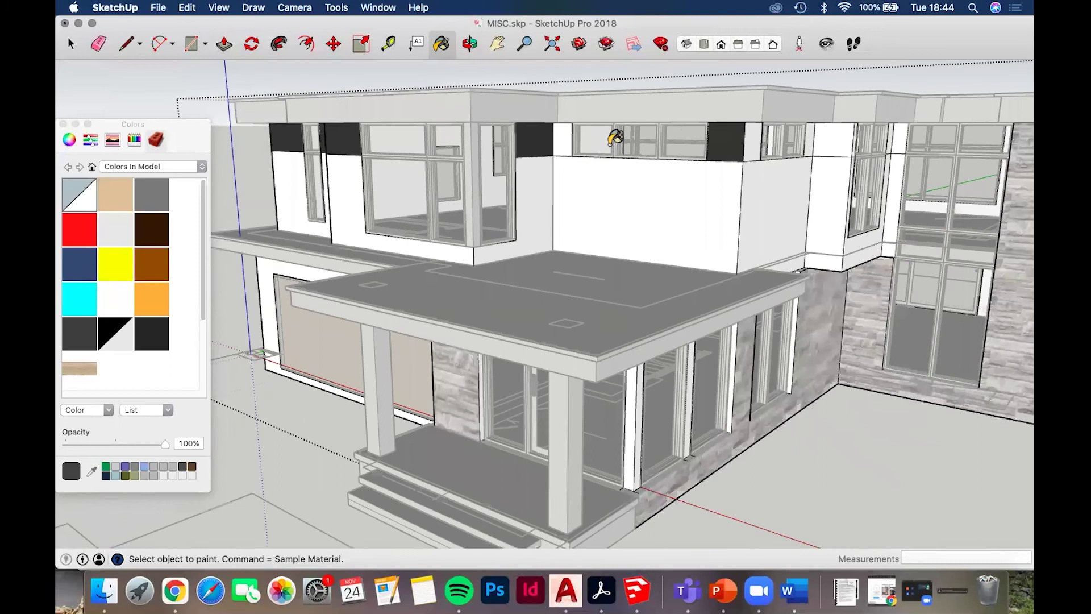
Continue the dark grey band around the projecting wall, past the tall window and stone column, to the far wing's end wall
middle_drag(680, 145, 691, 144)
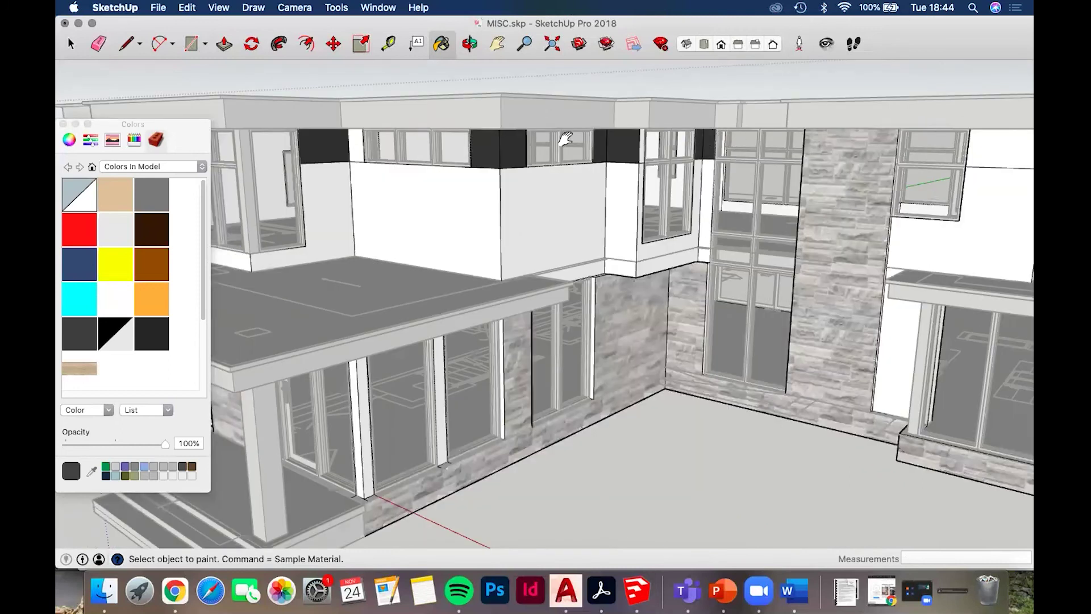
middle_drag(269, 154, 371, 151)
mouse_move(634, 142)
middle_down()
mouse_move(701, 127)
mouse_move(881, 139)
middle_up()
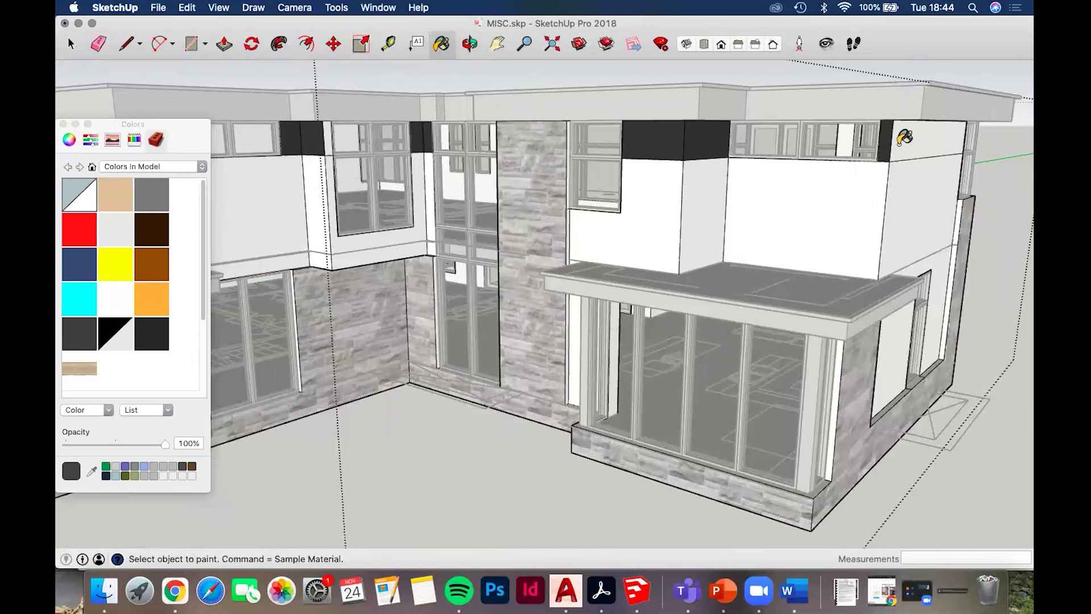
mouse_move(803, 122)
middle_down()
mouse_move(881, 147)
mouse_move(580, 153)
mouse_move(564, 140)
mouse_move(660, 195)
middle_up()
scroll(661, 198, up, 5)
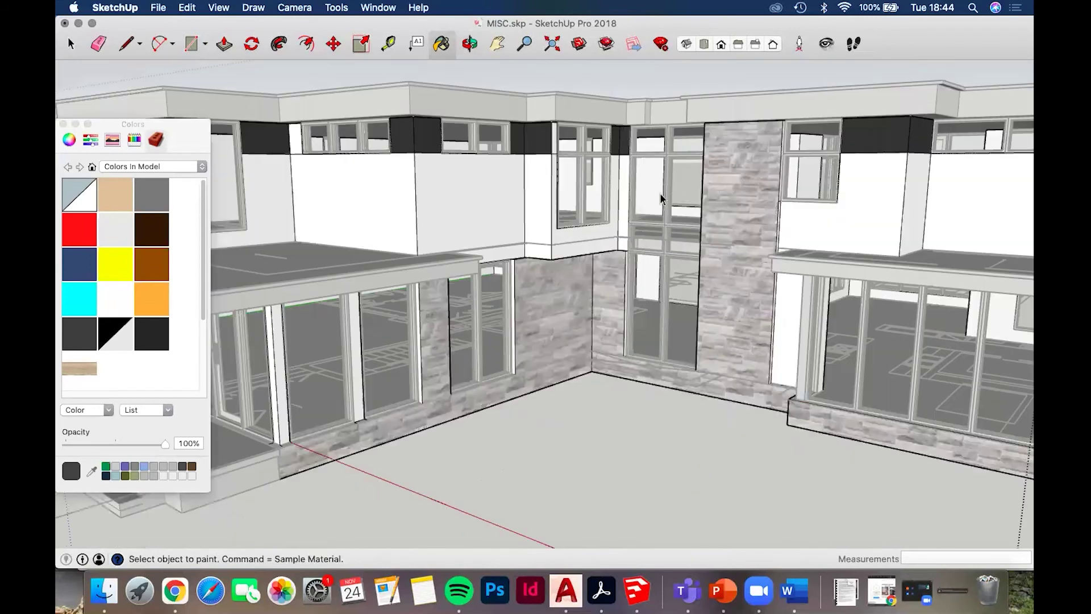
Leave the wall group, sample the dark grey from the sample cubes and paint the window frames with it
key(space)
scroll(674, 199, down, 6)
mouse_move(520, 195)
middle_down()
mouse_move(507, 222)
mouse_move(653, 202)
middle_up()
key(b)
scroll(311, 189, down, 1)
key(b)
key(super)
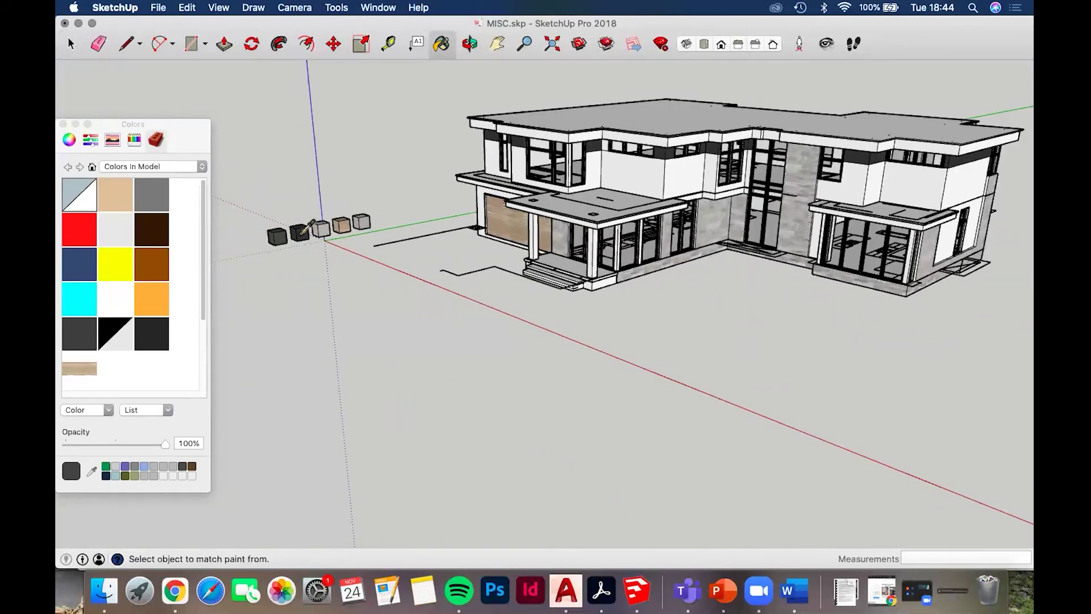
scroll(620, 173, up, 6)
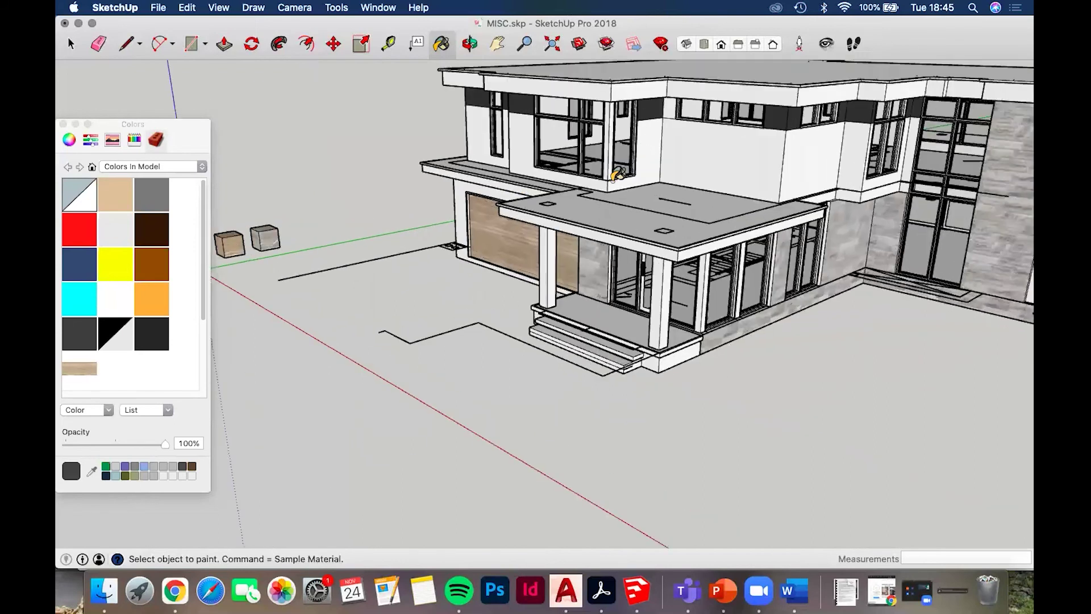
scroll(618, 174, up, 5)
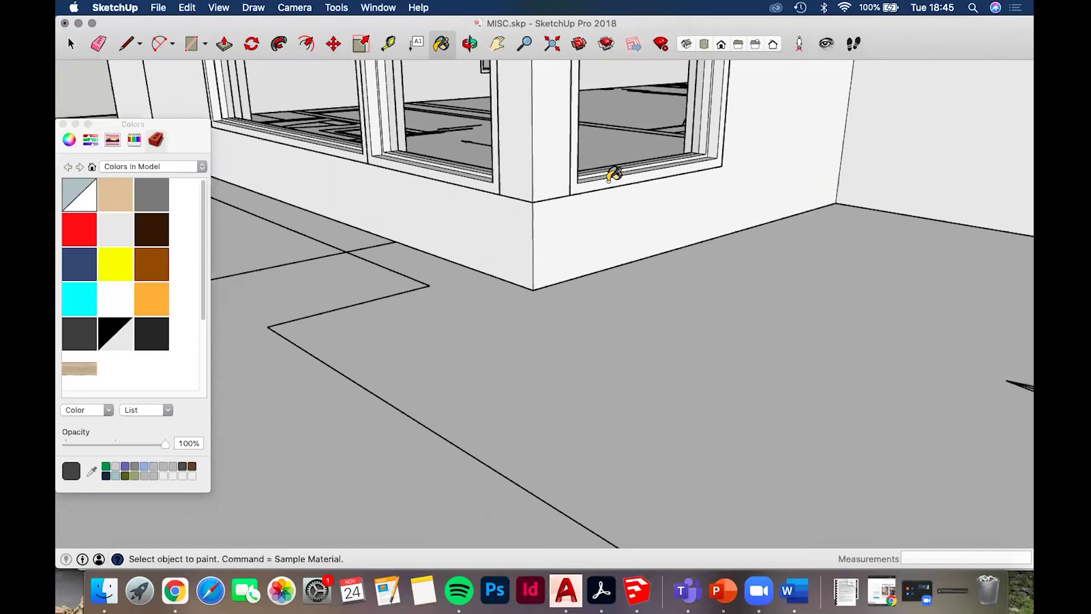
click(601, 171)
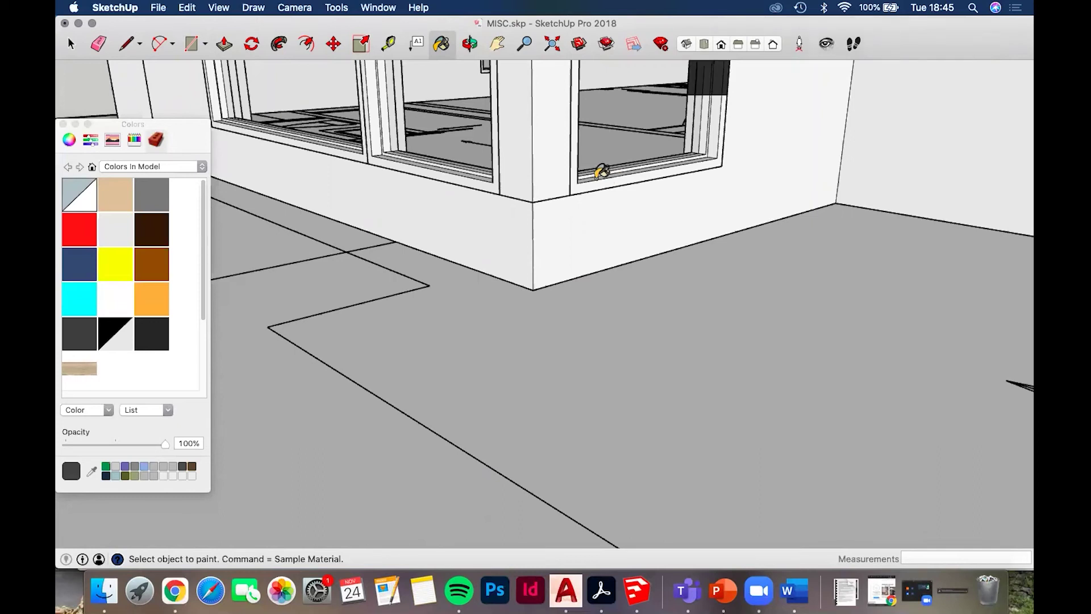
scroll(601, 172, down, 3)
scroll(602, 171, down, 3)
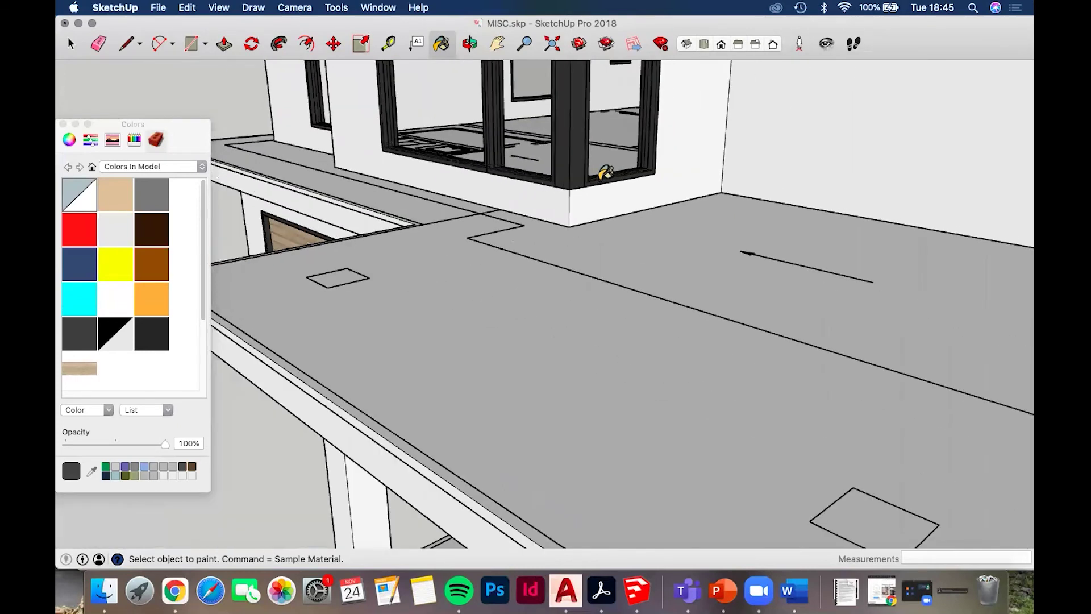
Try orange on the window frames and repaint them with the dark grey sampled from the upper wall band
middle_drag(601, 170, 545, 105)
scroll(604, 282, down, 5)
scroll(628, 302, down, 2)
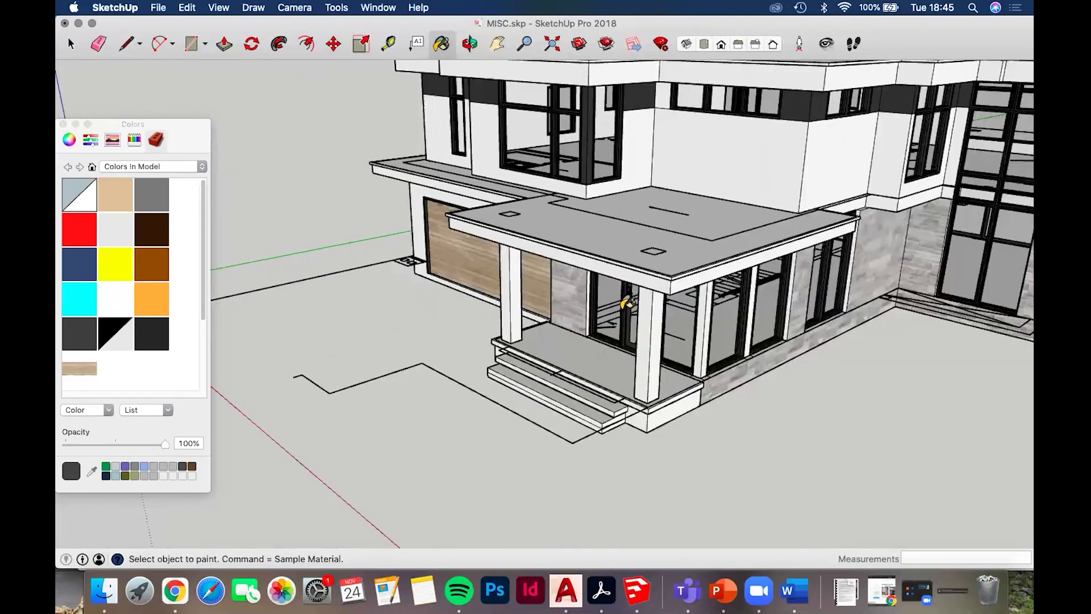
click(557, 118)
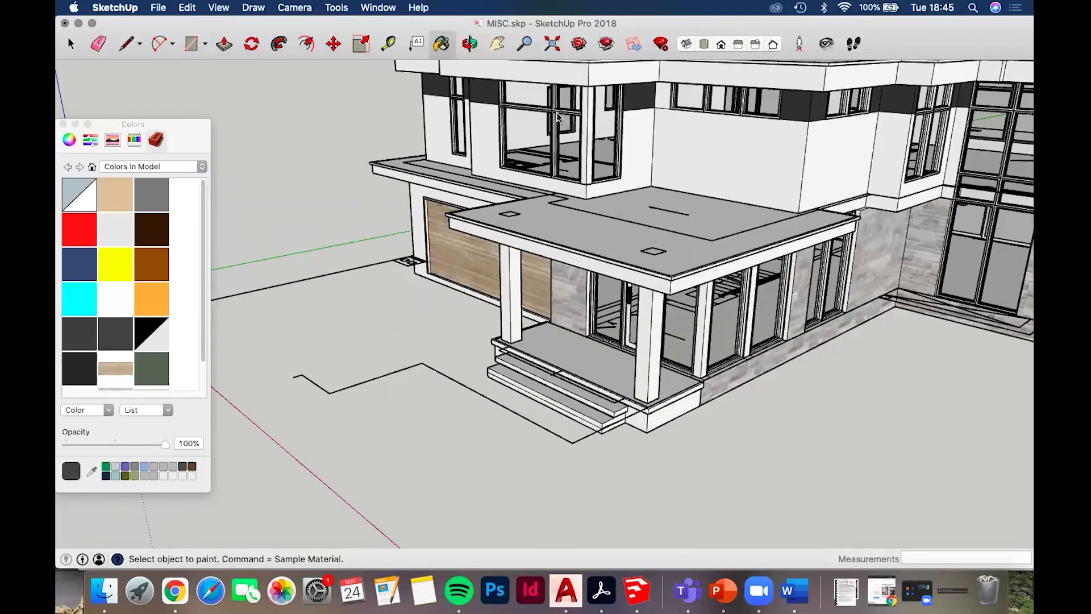
click(557, 116)
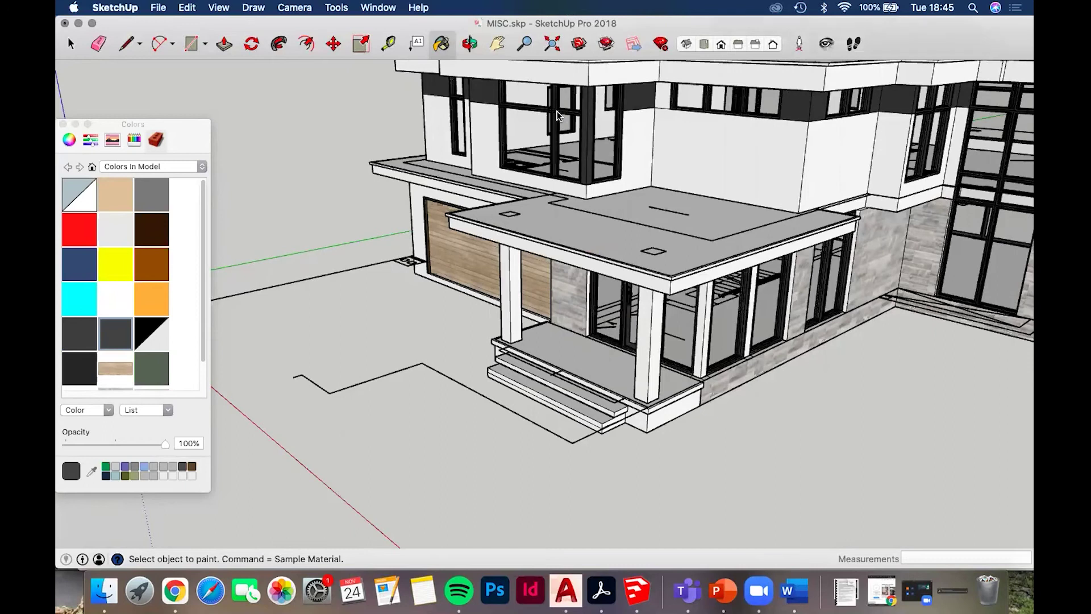
click(151, 299)
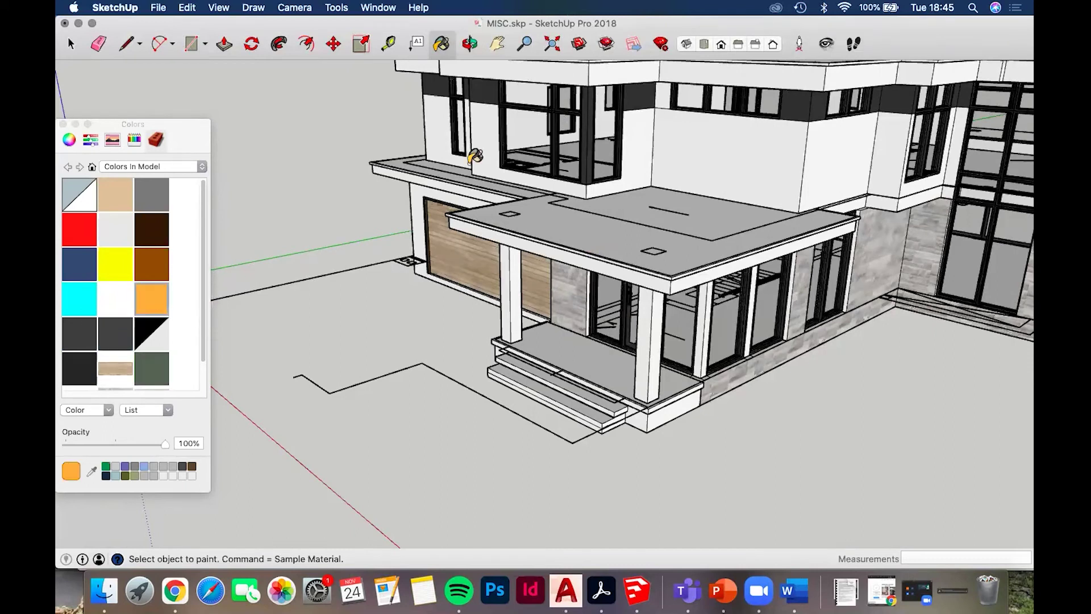
click(591, 108)
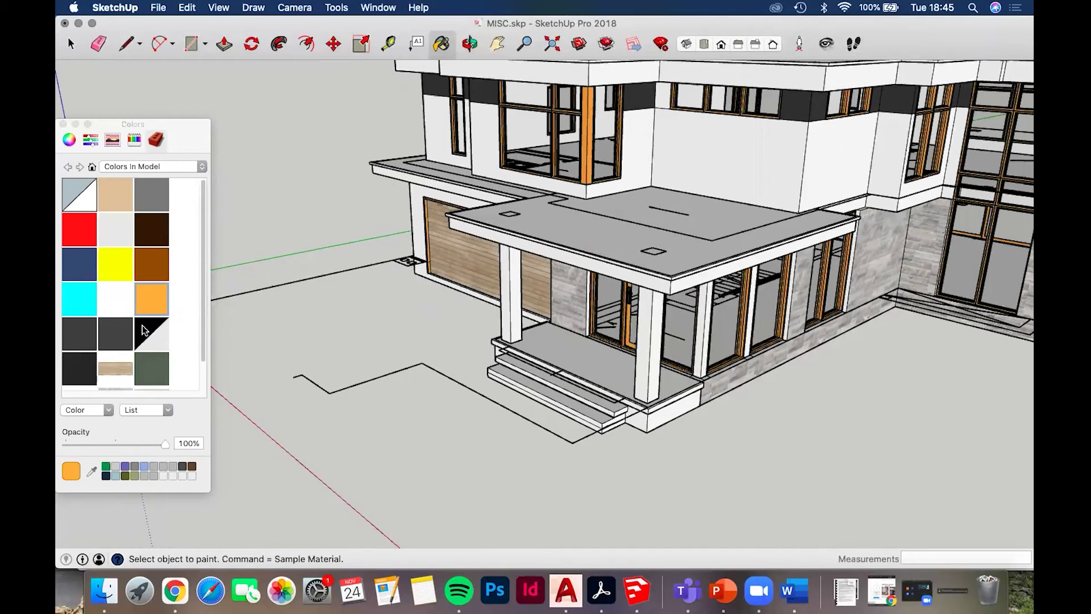
super+click(486, 88)
click(588, 114)
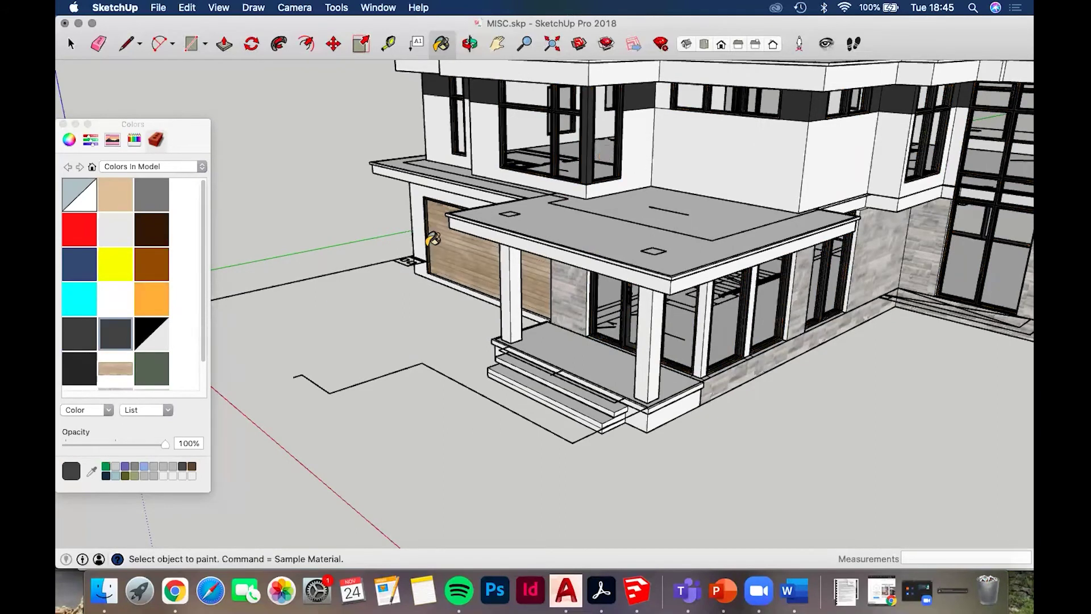
Paint the entrance porch roof, the garage canopy and the main roof with its fascia dark grey
scroll(433, 239, down, 3)
scroll(704, 188, down, 3)
mouse_move(630, 234)
middle_down()
mouse_move(689, 144)
mouse_move(451, 251)
middle_up()
scroll(500, 199, up, 3)
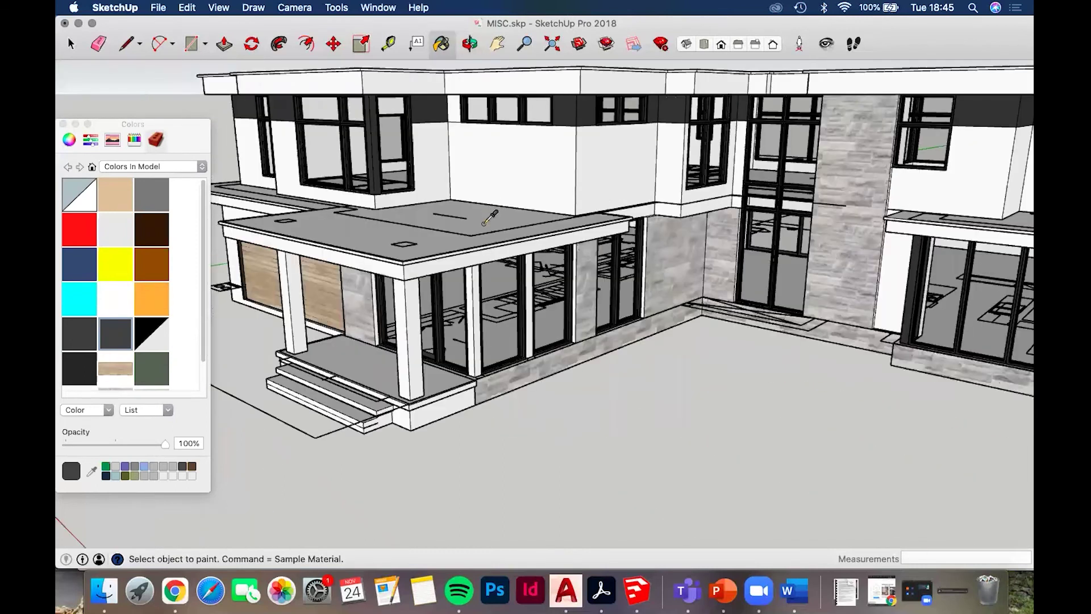
shift+click(489, 217)
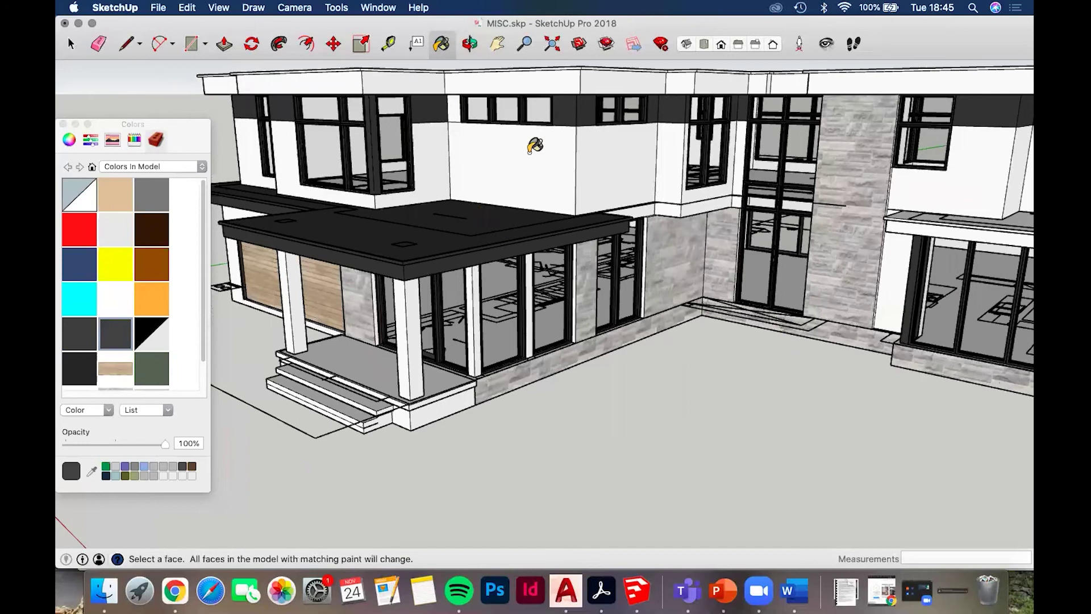
shift+middle_drag(892, 307, 887, 386)
click(720, 170)
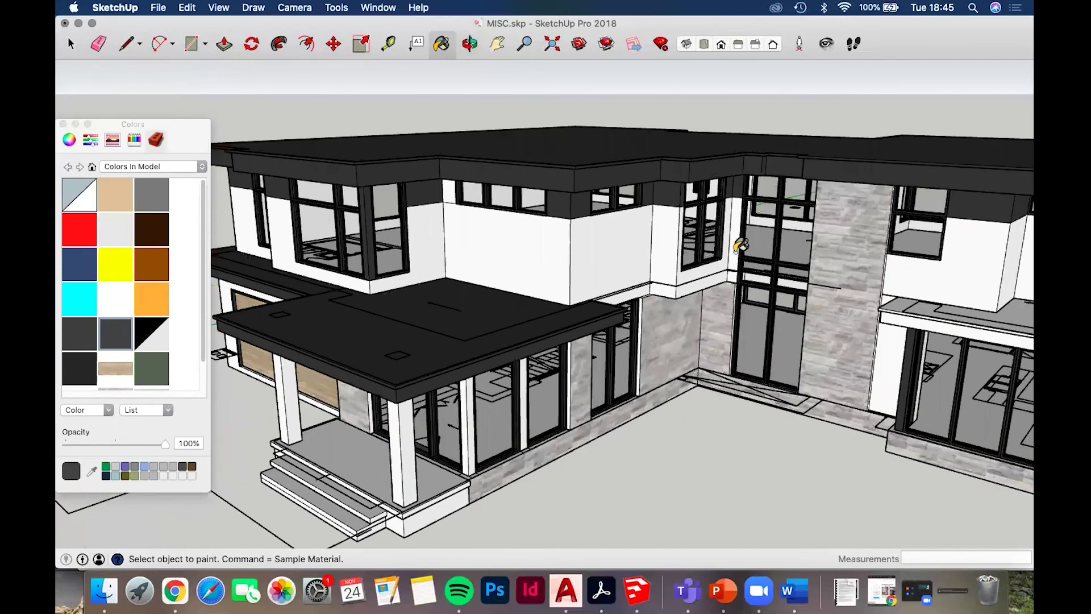
Paint the flat canopy roof over the far wing's ground-floor windows dark grey
scroll(621, 228, down, 3)
middle_drag(816, 218, 817, 282)
mouse_move(527, 199)
middle_down()
mouse_move(534, 182)
mouse_move(530, 195)
middle_up()
click(530, 198)
key(super+z)
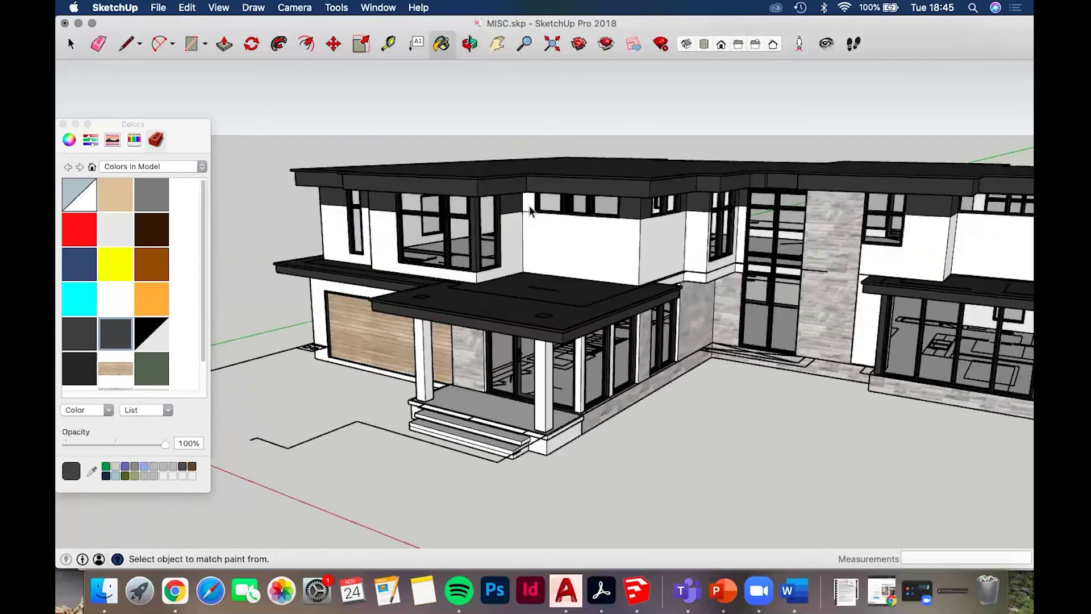
Open the wall group and paint the missed band section beside the strip window above the porch dark grey
key(space)
click(530, 211)
double_click(532, 198)
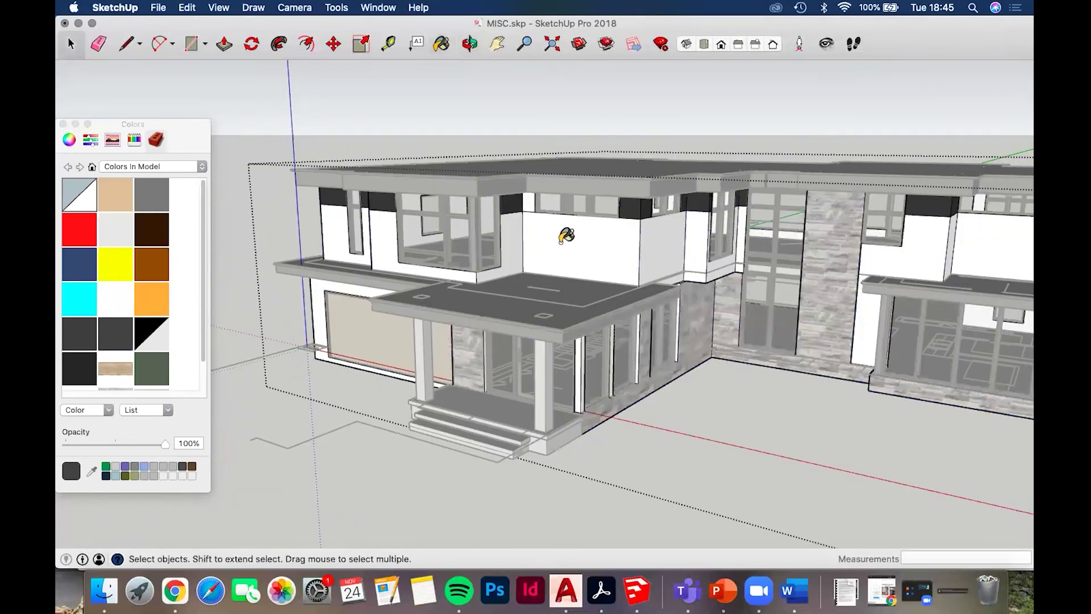
scroll(581, 275, up, 2)
key(b)
Leave the wall group and sample the wood plank material from the sample cubes
scroll(485, 246, down, 5)
key(space)
click(377, 278)
mouse_move(377, 278)
middle_down()
mouse_move(518, 317)
mouse_move(412, 376)
mouse_move(414, 366)
middle_up()
scroll(513, 302, up, 2)
key(b)
alt+click(536, 252)
scroll(606, 290, up, 2)
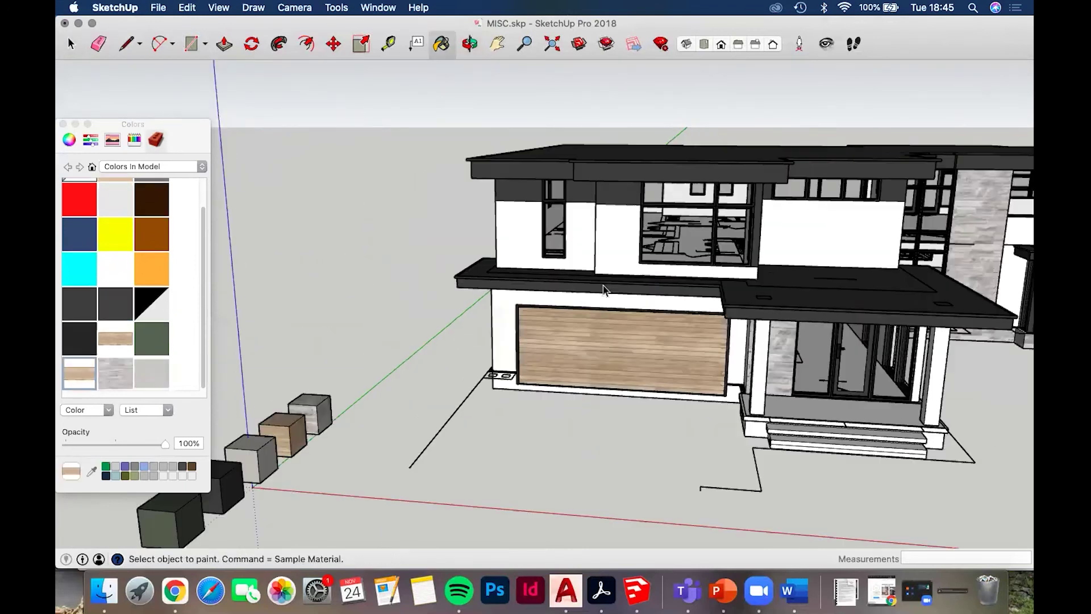
scroll(463, 237, up, 2)
scroll(512, 241, up, 2)
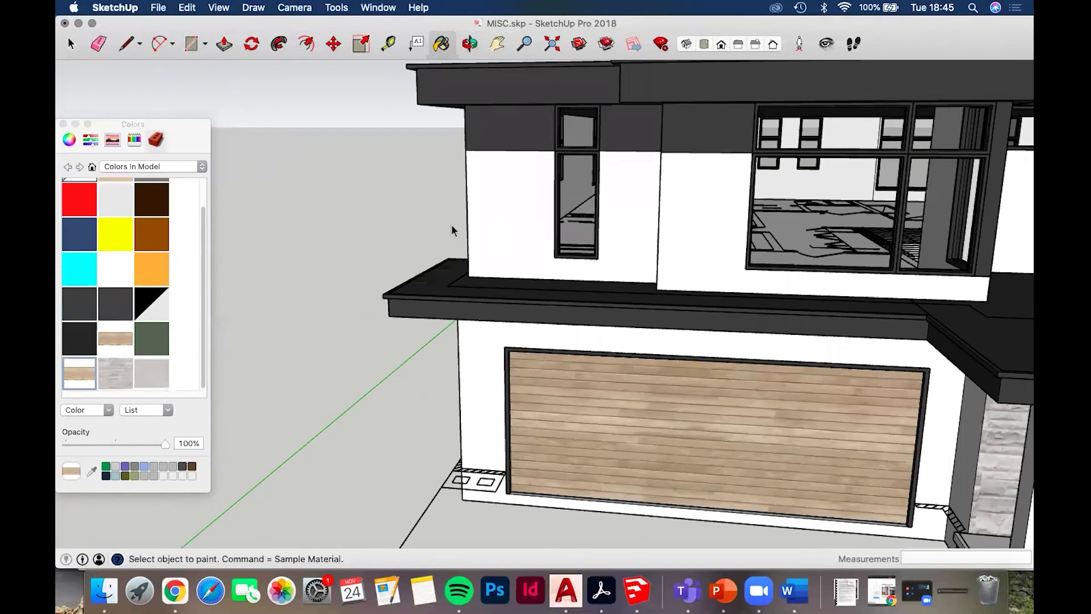
Pull the upper wall around the narrow window above the garage out 50 mm and paint it with wood planks
key(space)
scroll(443, 250, down, 4)
scroll(452, 226, up, 6)
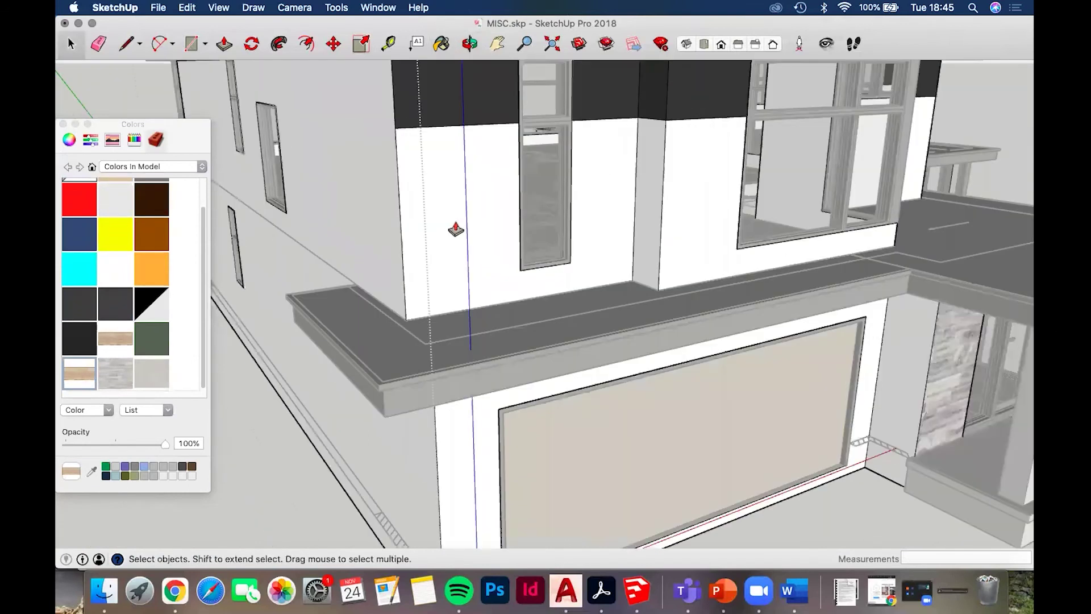
scroll(456, 229, up, 1)
key(p)
scroll(456, 229, up, 2)
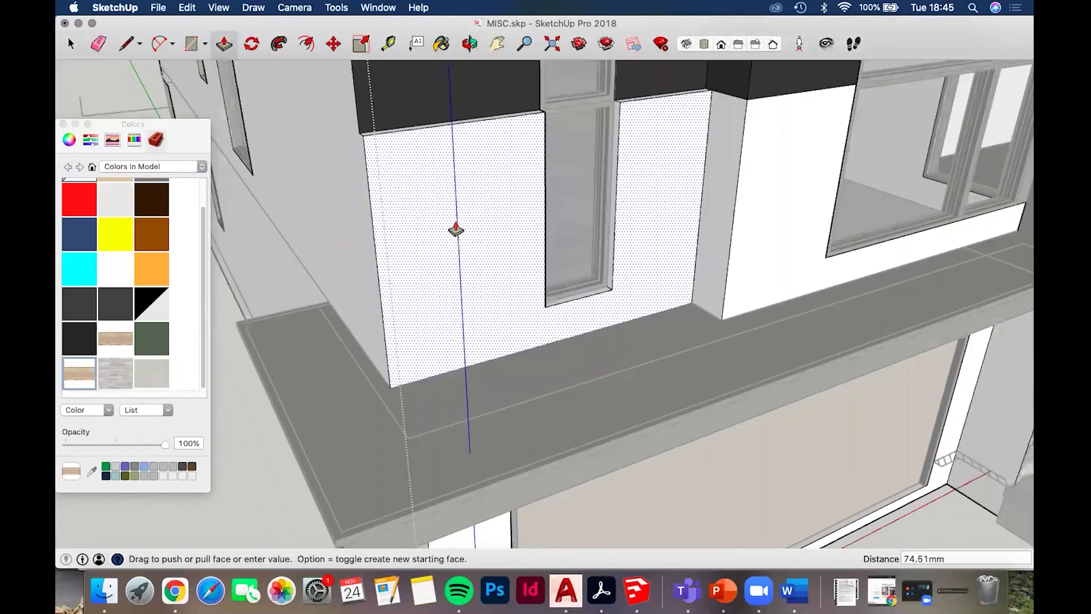
key(b)
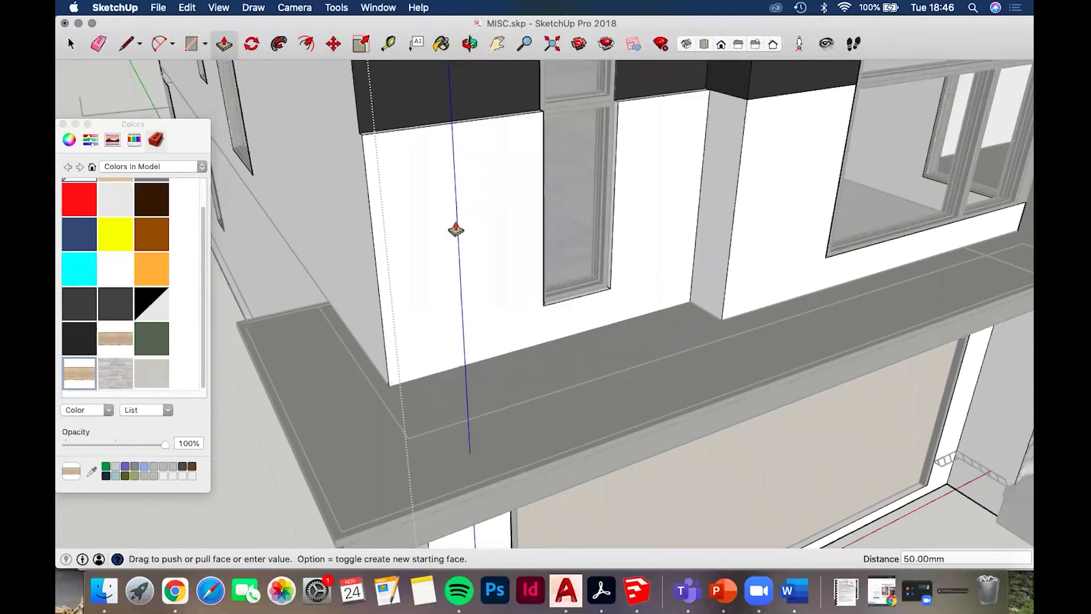
click(703, 244)
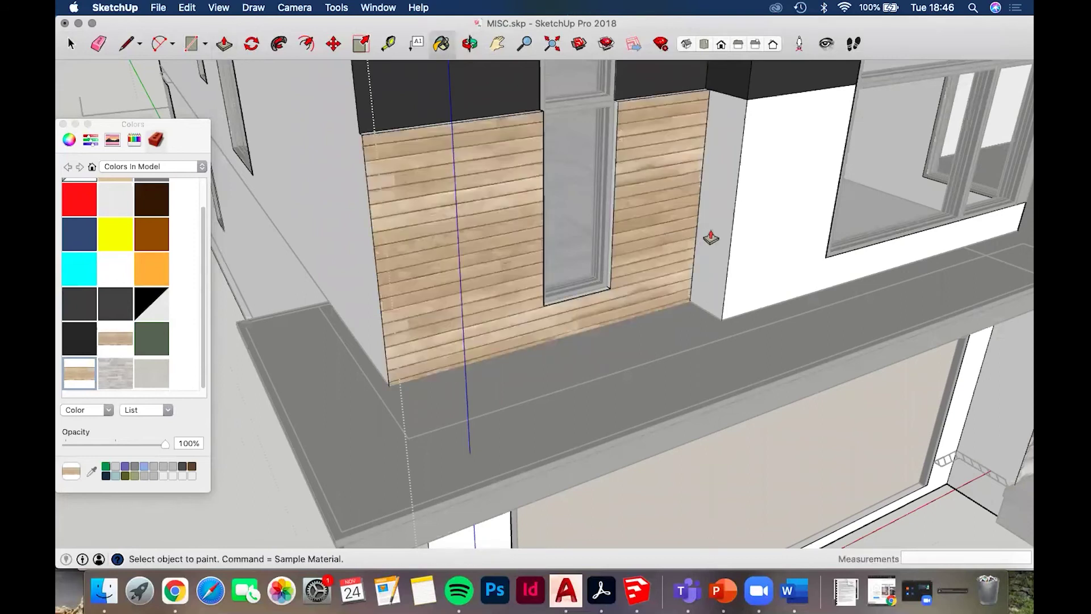
Pull the short return wall between the narrow window and the corner window out 50 mm and paint it with wood planks
key(p)
drag(704, 242, 703, 245)
text(50)
key(Return)
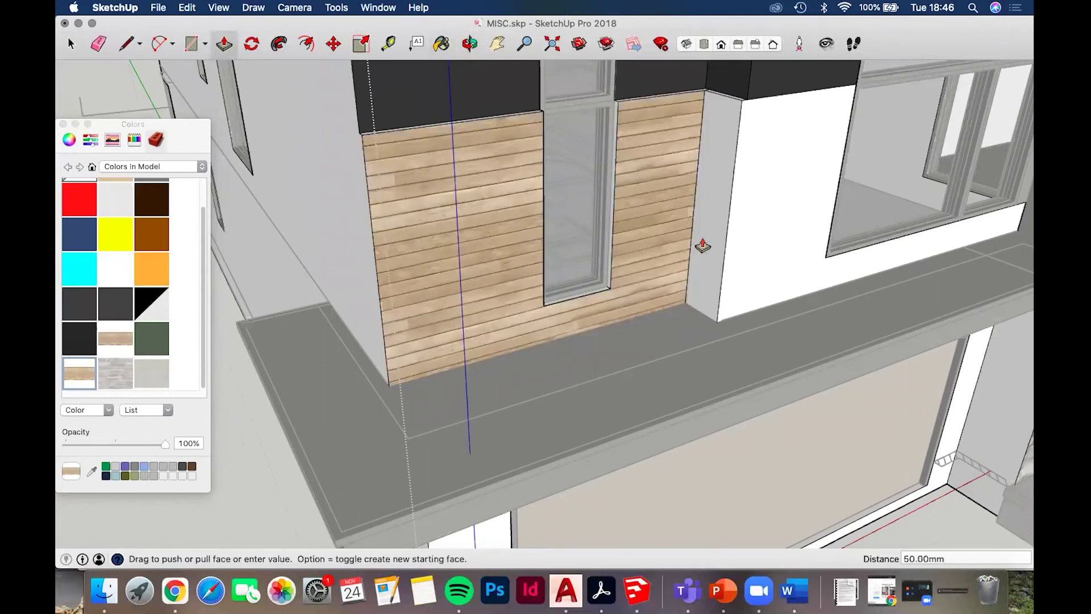
key(b)
click(718, 225)
Pull the front wall around the corner window out 50 mm and paint it with wood planks
middle_drag(565, 310, 575, 309)
drag(591, 305, 593, 314)
text(50)
key(Return)
key(b)
click(633, 331)
Thicken the side wall beside and below the corner window's return by the same 50 mm and paint it with wood planks
scroll(590, 346, down, 1)
shift+middle_drag(590, 346, 285, 343)
middle_drag(487, 253, 483, 249)
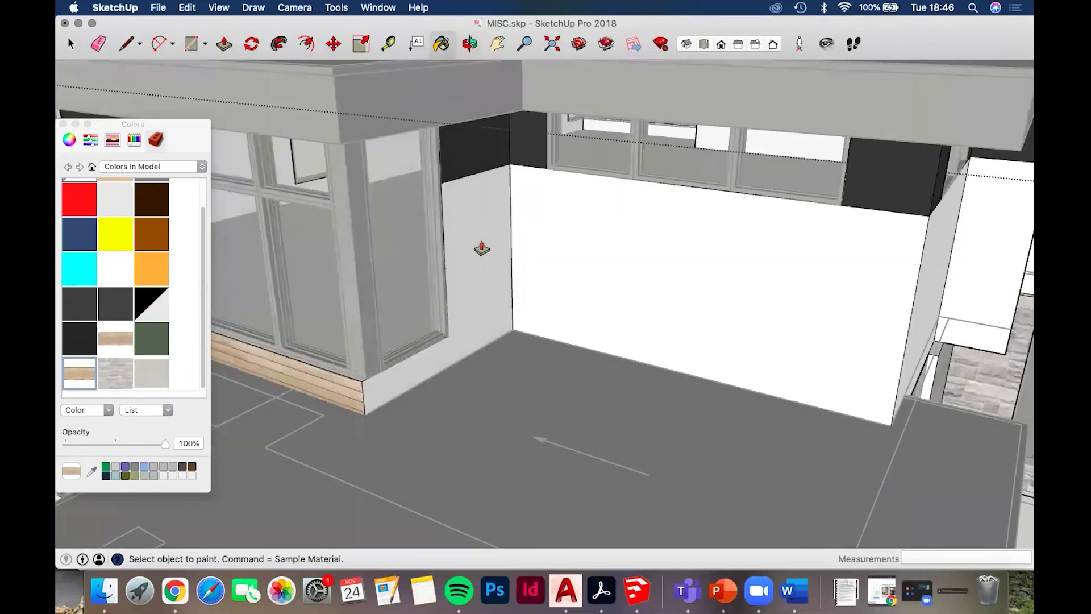
key(p)
click(483, 249)
double_click(492, 252)
key(b)
click(495, 245)
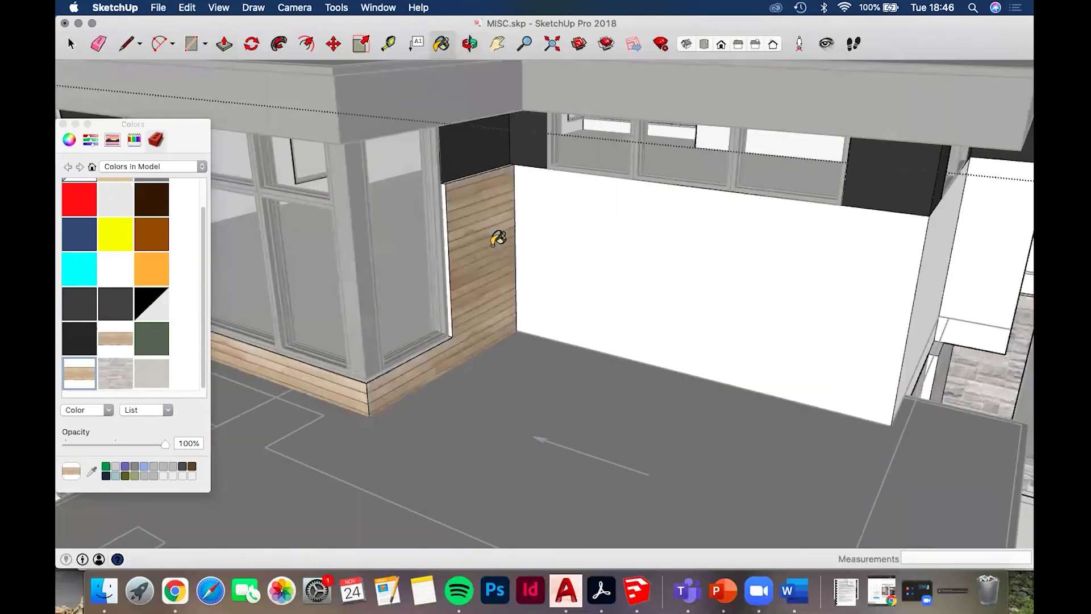
Pull the wall below the strip window above the porch roof out 50 mm and paint it with wood planks
click(602, 241)
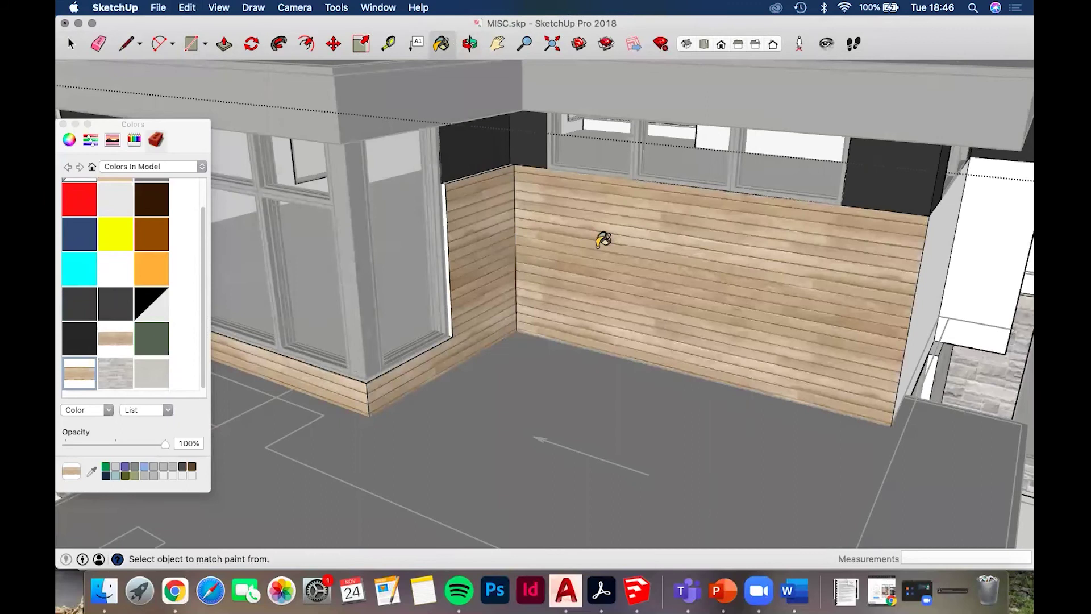
key(super+z)
key(p)
click(617, 229)
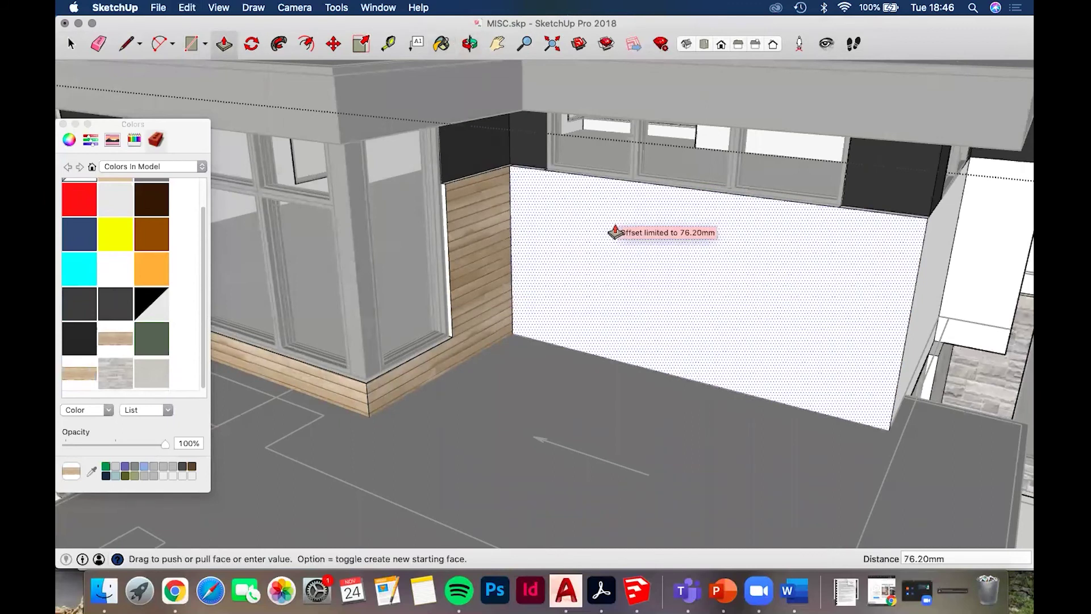
text(50)
key(Return)
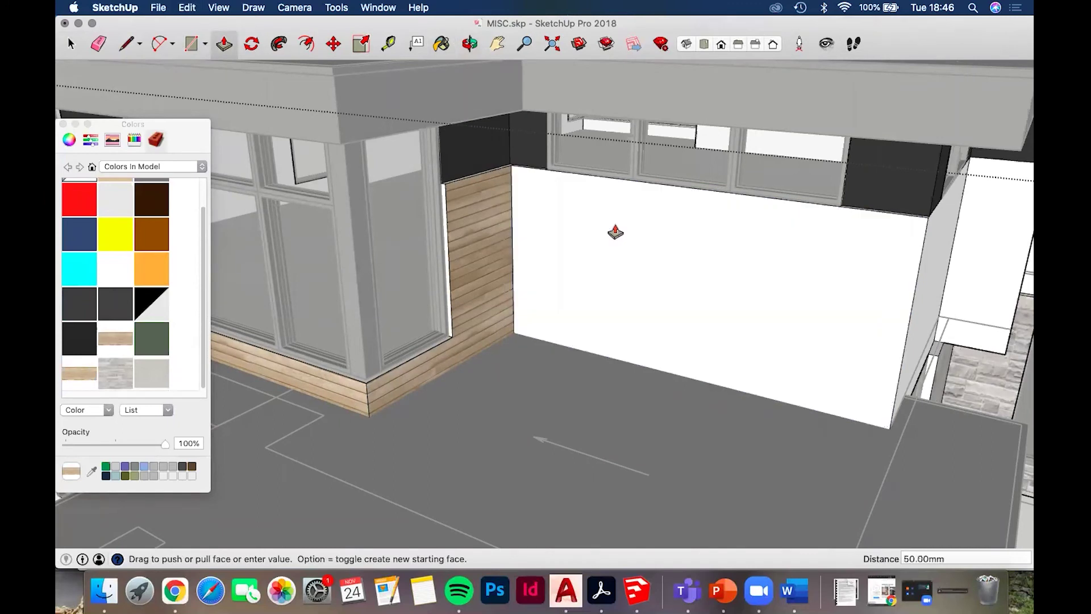
mouse_move(646, 268)
middle_down()
mouse_move(751, 273)
mouse_move(758, 261)
middle_up()
key(b)
click(765, 270)
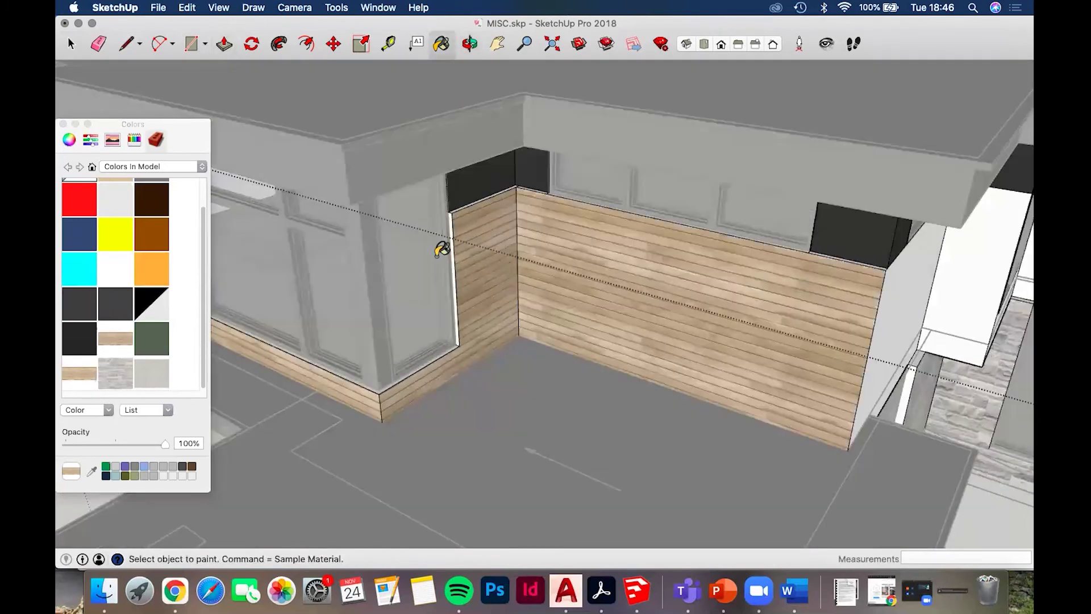
Pull the side wall around the corner from the porch-roof strip window wall out 50 mm and paint it with wood planks
middle_drag(428, 275, 490, 272)
key(p)
click(490, 274)
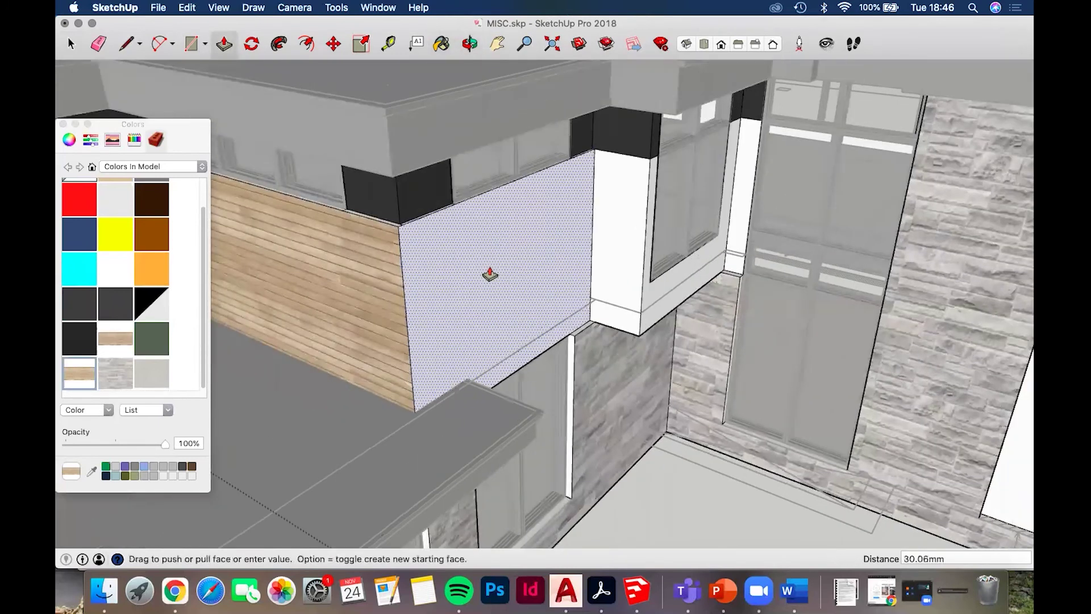
key(Return)
key(b)
click(490, 275)
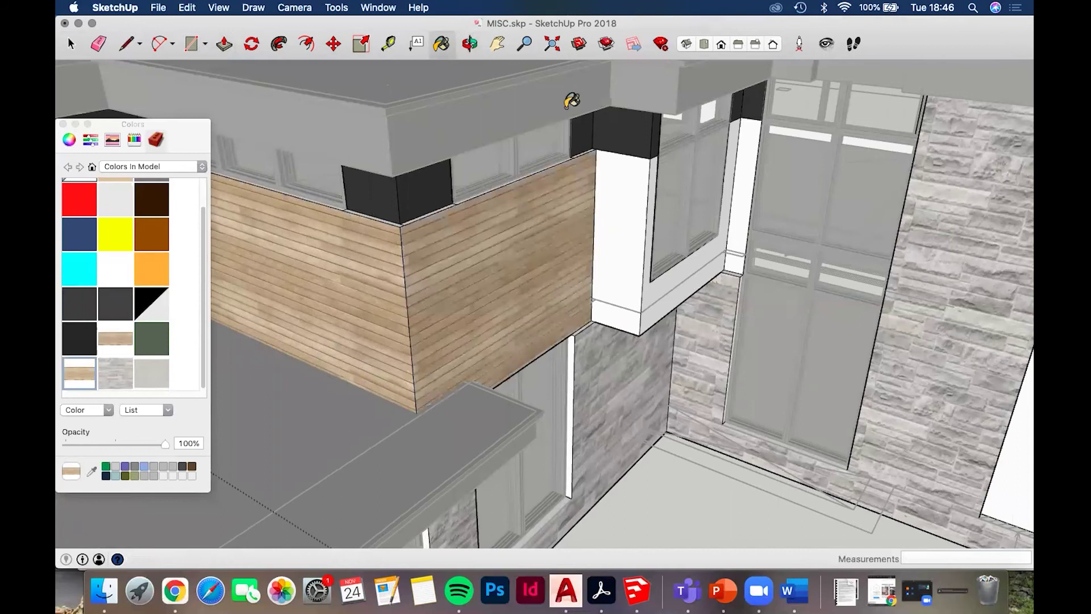
Pull the short return wall next to the projecting double window out 50 mm and paint it with wood planks
mouse_move(415, 218)
middle_down()
mouse_move(434, 224)
mouse_move(426, 214)
middle_up()
key(space)
key(p)
click(423, 216)
key(Return)
key(b)
click(435, 274)
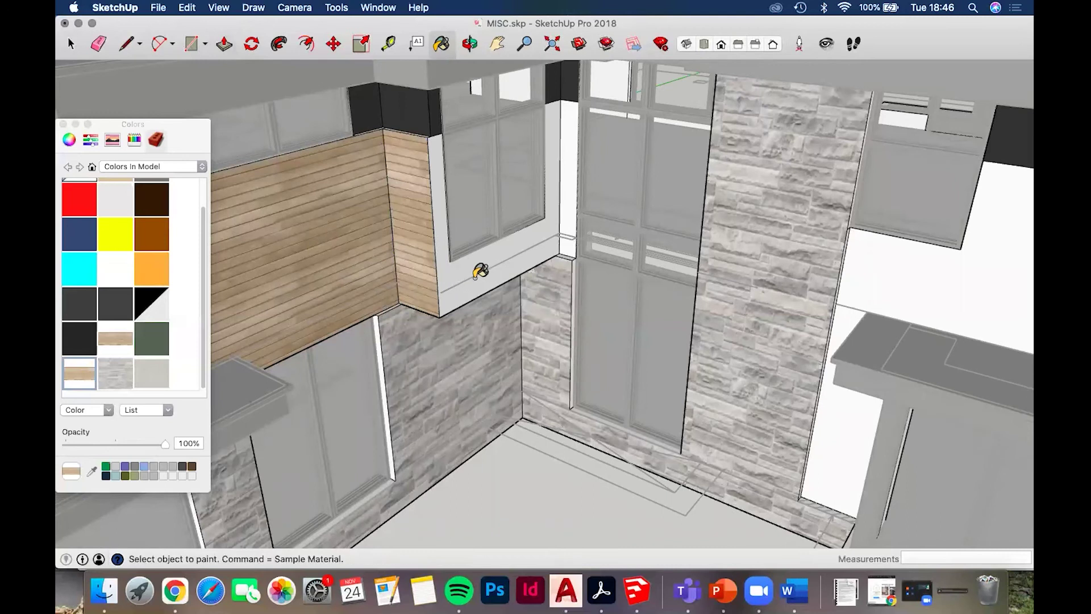
Pull the upper wall surrounding the projecting double window out 50 mm and paint it with wood planks
key(p)
click(472, 284)
text(50)
key(Return)
key(b)
click(558, 236)
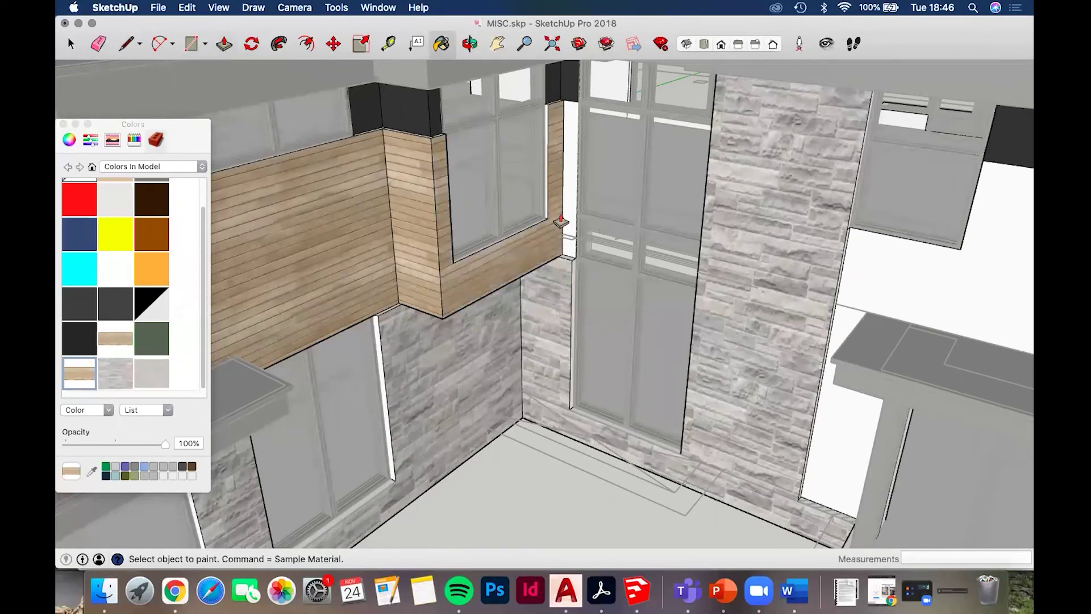
Pull the narrow return wall between the double window and the tall glazing out 50 mm and paint it with wood planks
key(p)
click(564, 217)
text(50)
key(Return)
key(b)
click(563, 219)
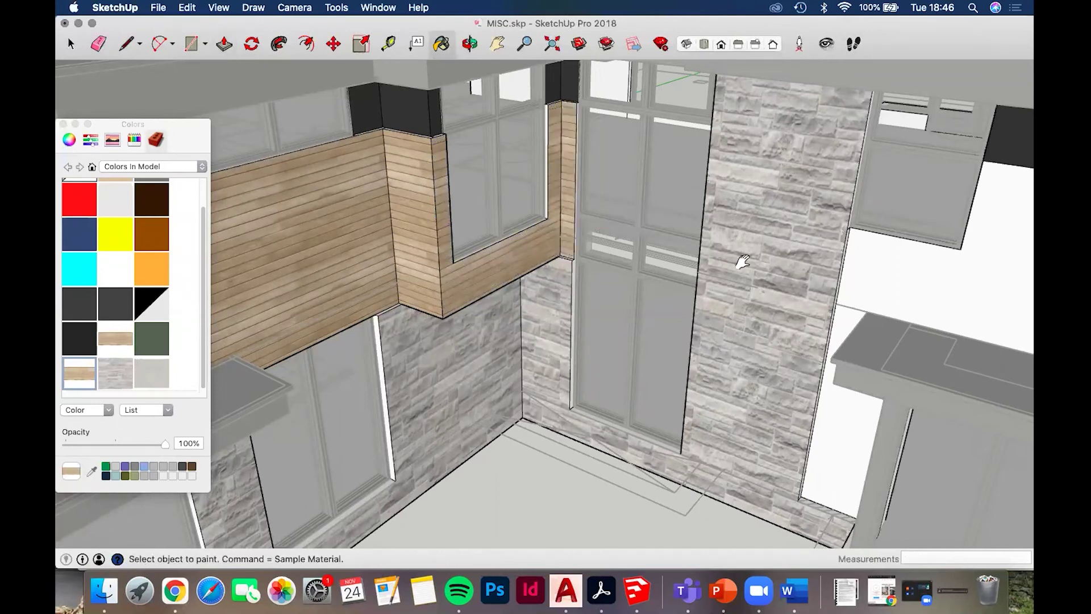
Pull the upper wall beside the stone feature wall, above the second flat roof, out 50 mm and paint it with wood planks
middle_drag(738, 261, 565, 249)
scroll(565, 249, down, 2)
key(p)
click(567, 257)
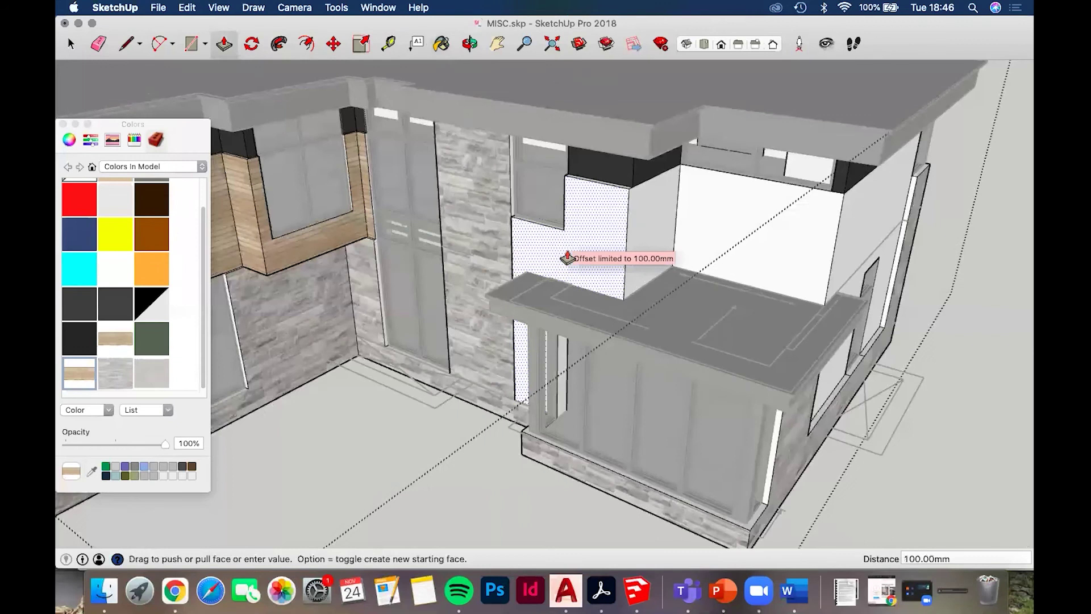
key(Return)
key(b)
click(648, 236)
Pull the adjoining return wall above the second flat roof out 50 mm and paint it with wood planks
key(p)
key(b)
key(space)
key(p)
click(650, 250)
text(50)
key(Return)
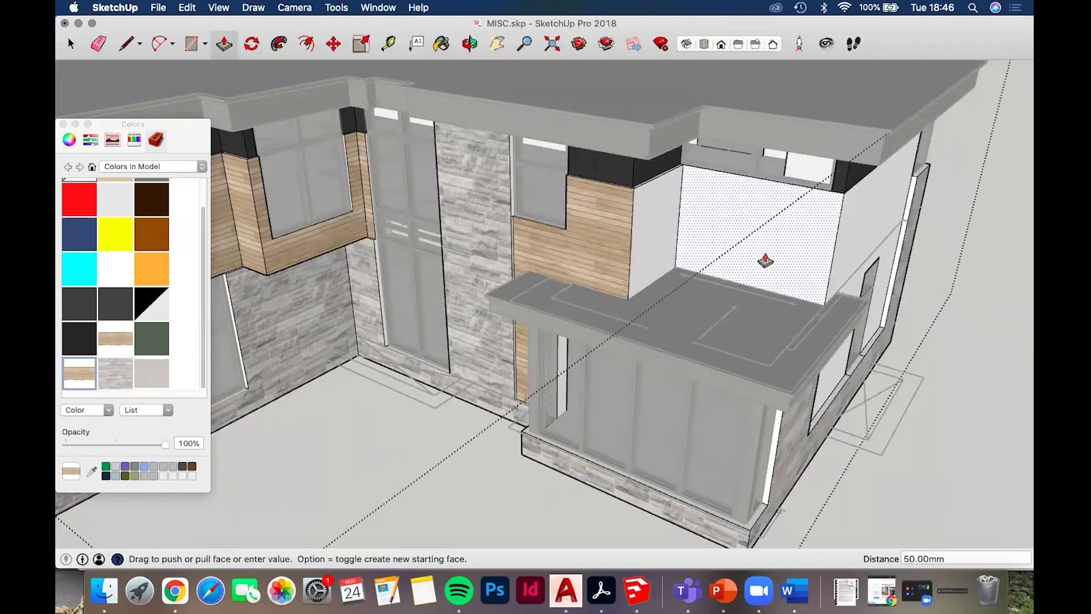
middle_drag(587, 268, 402, 272)
click(398, 277)
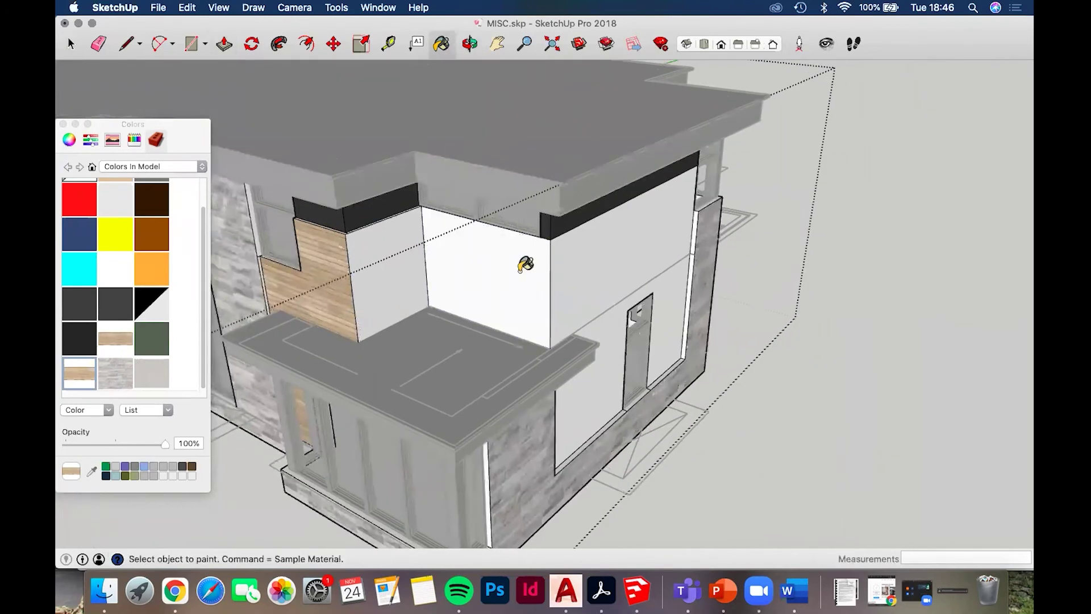
Pull the wall below the strip windows above the second flat roof out 50 mm and paint it with wood planks
key(p)
click(519, 272)
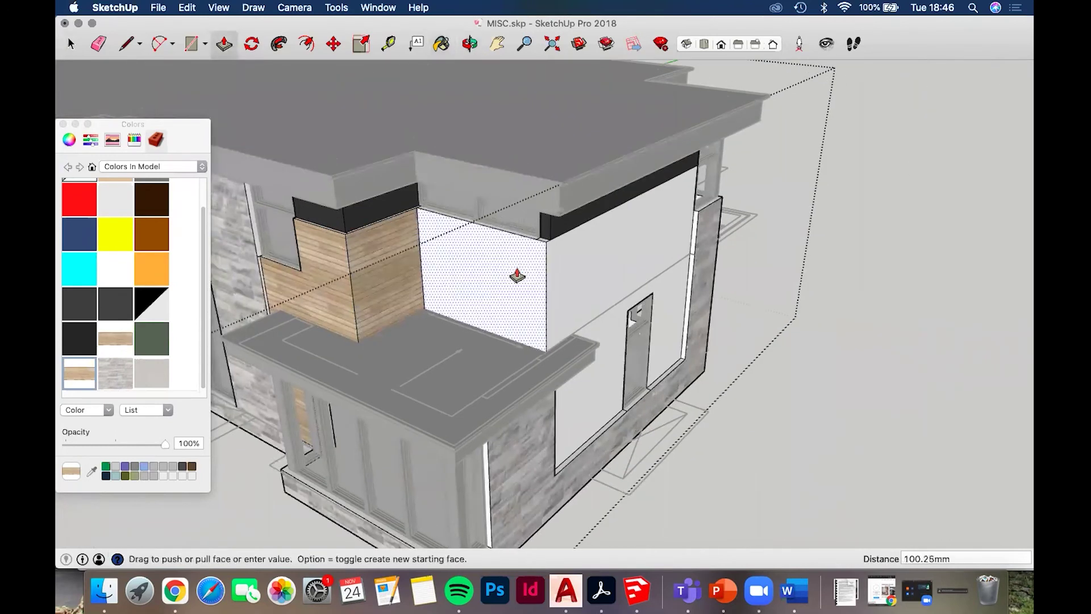
key(Return)
key(b)
click(519, 256)
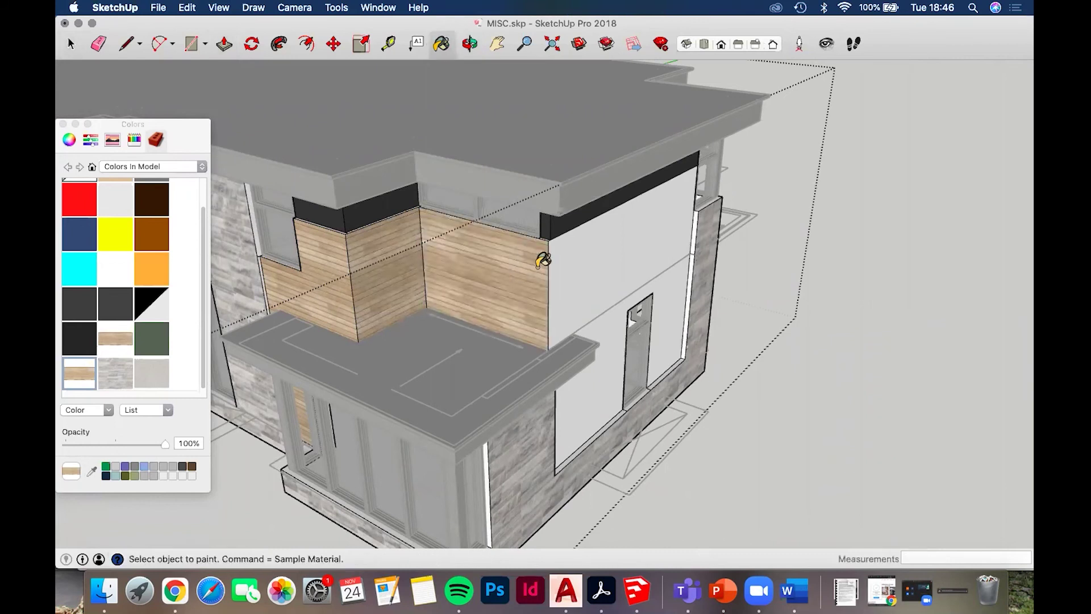
Pull the large white side wall at the end of the house out 50 mm and paint it with wood planks
key(p)
click(572, 259)
key(Return)
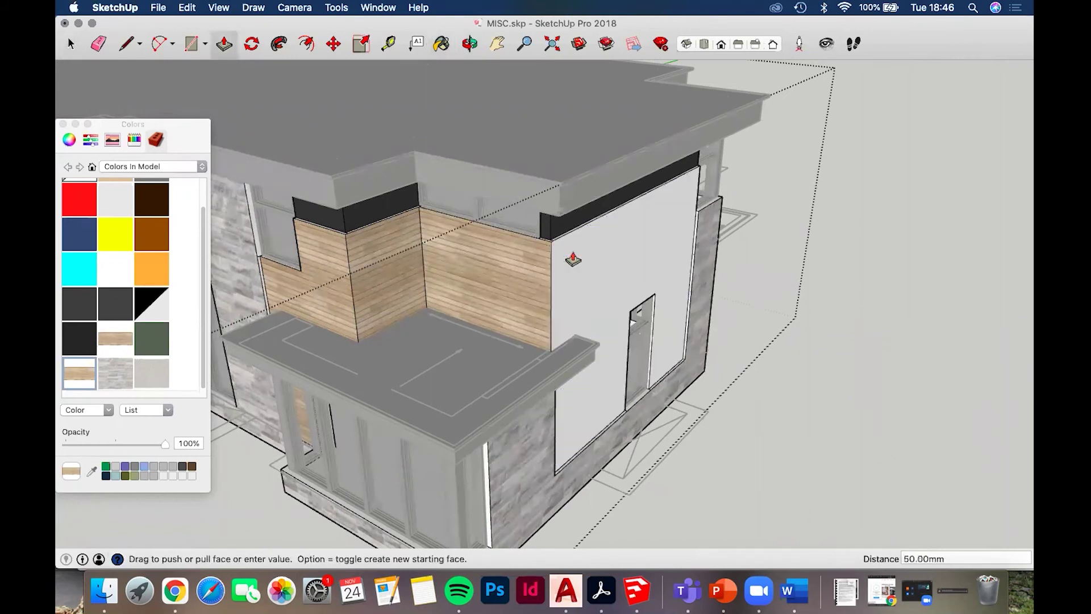
key(b)
click(587, 250)
Sample the dark grey roof colour and paint both front porch columns with it
scroll(588, 248, down, 2)
key(Escape)
scroll(641, 280, down, 2)
mouse_move(642, 279)
middle_down()
mouse_move(641, 180)
mouse_move(609, 162)
mouse_move(689, 153)
mouse_move(589, 197)
mouse_move(479, 190)
middle_up()
scroll(620, 171, down, 3)
scroll(511, 193, up, 5)
mouse_move(710, 219)
middle_down()
mouse_move(438, 292)
mouse_move(450, 301)
mouse_move(500, 292)
mouse_move(549, 253)
mouse_move(576, 261)
middle_up()
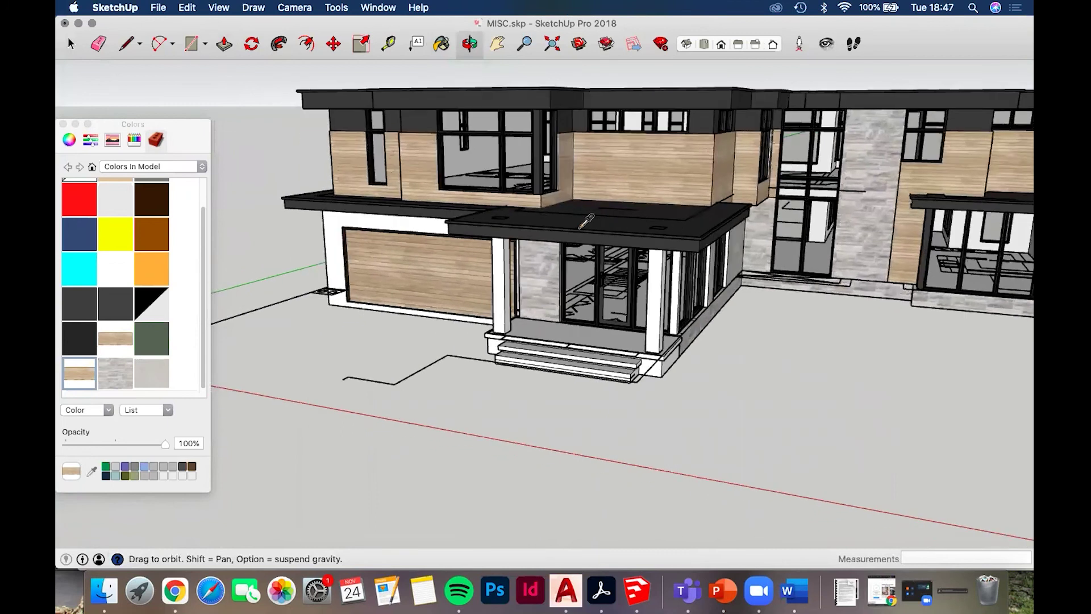
super+click(500, 236)
click(500, 271)
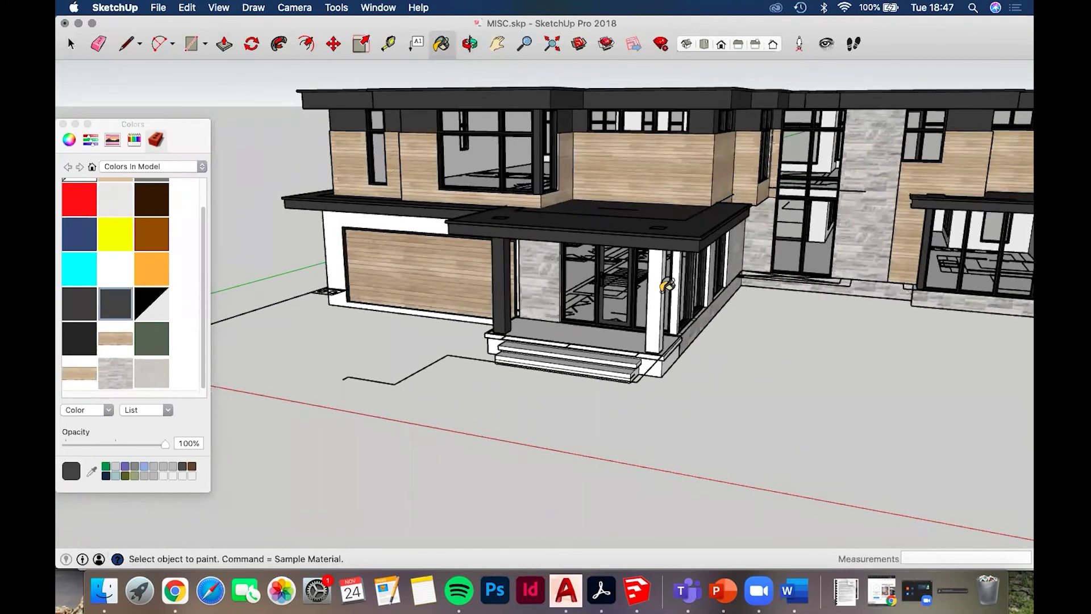
click(661, 290)
Open the wall group and paint the two posts between the porch-side corner windows dark grey
scroll(677, 291, up, 2)
scroll(566, 316, up, 3)
middle_drag(567, 317, 641, 289)
key(space)
click(670, 364)
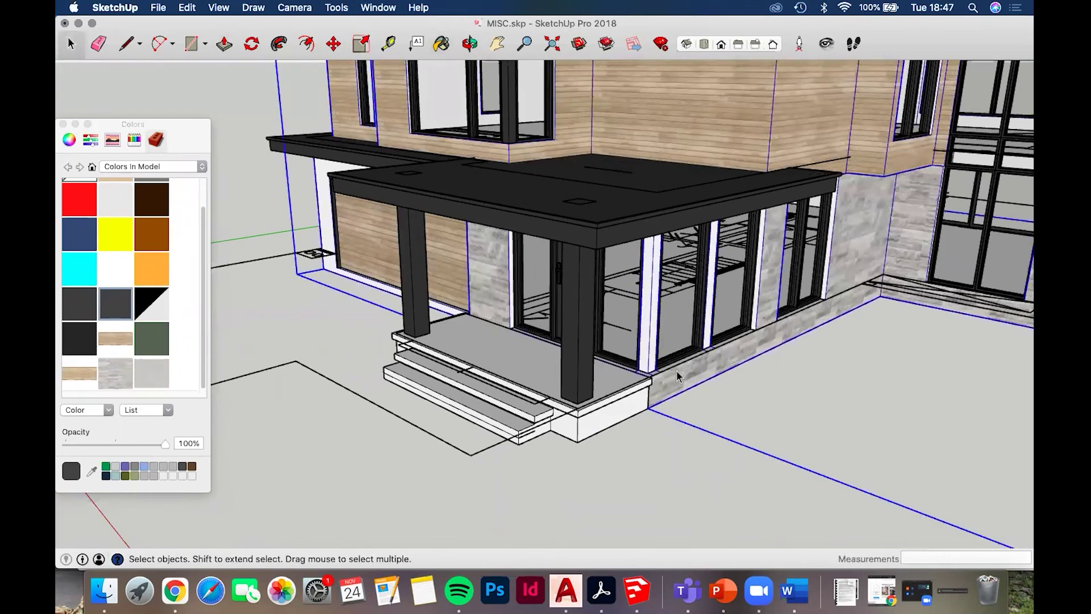
key(Delete)
key(b)
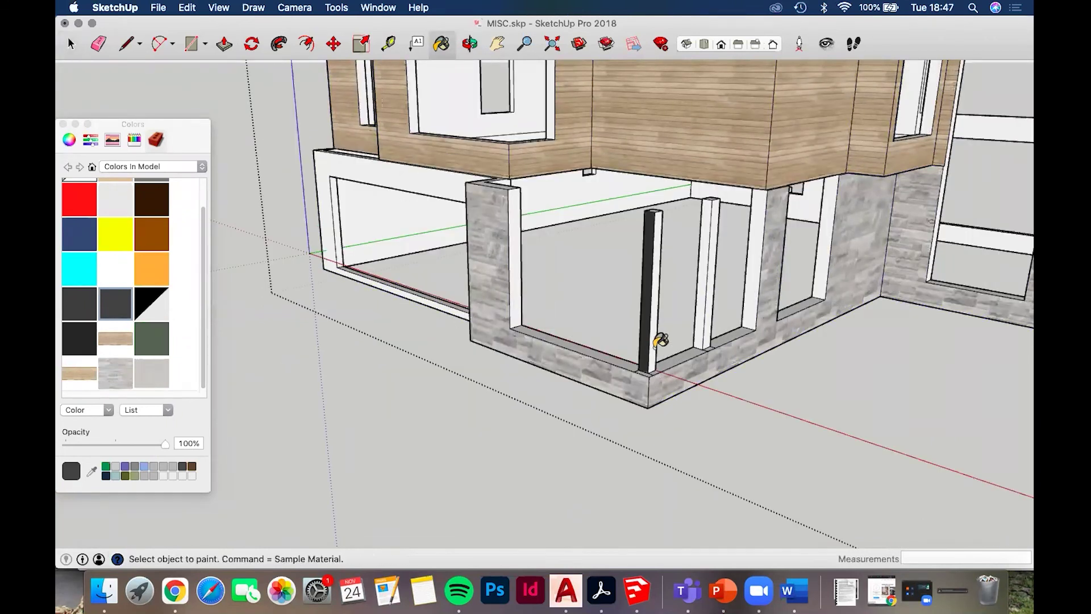
click(658, 342)
click(703, 318)
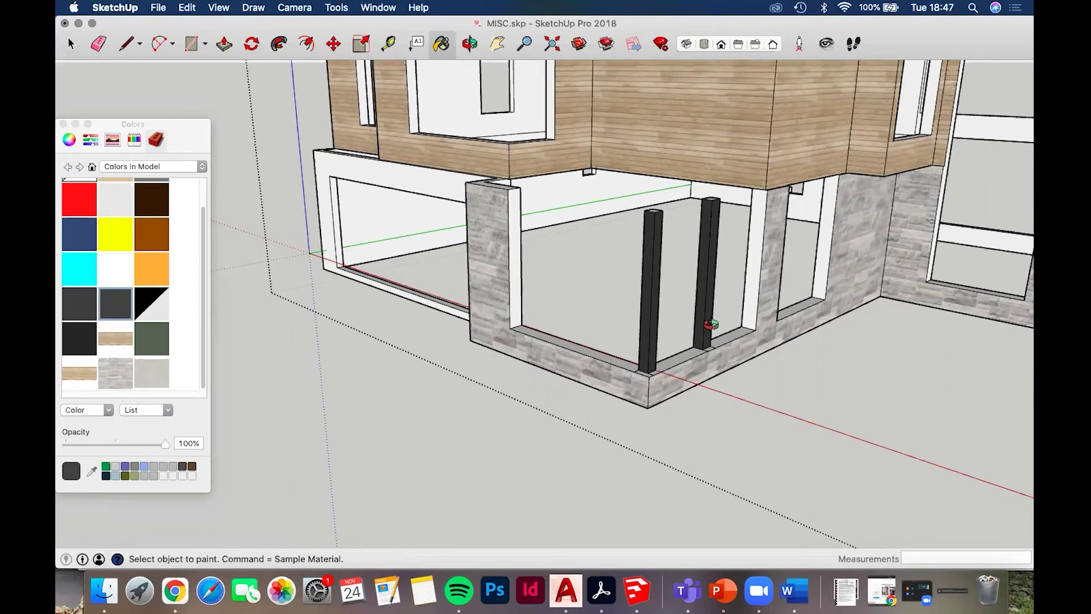
key(space)
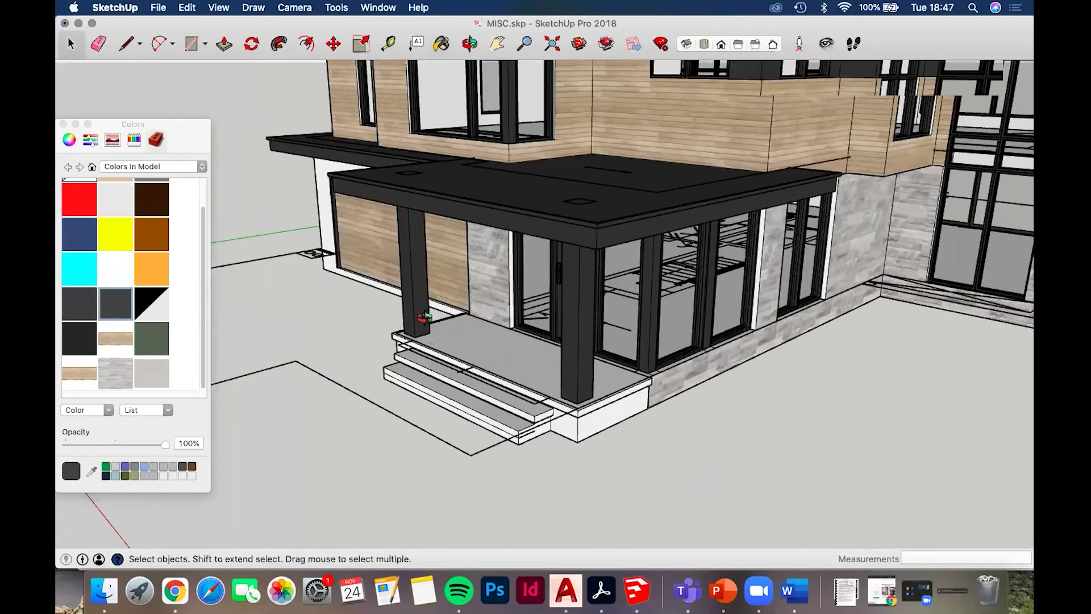
Draw lines on the garage front wall from the opening's upper corners to both wall edges, separating the band above
middle_drag(414, 316, 972, 318)
middle_drag(515, 281, 808, 284)
middle_drag(510, 260, 451, 244)
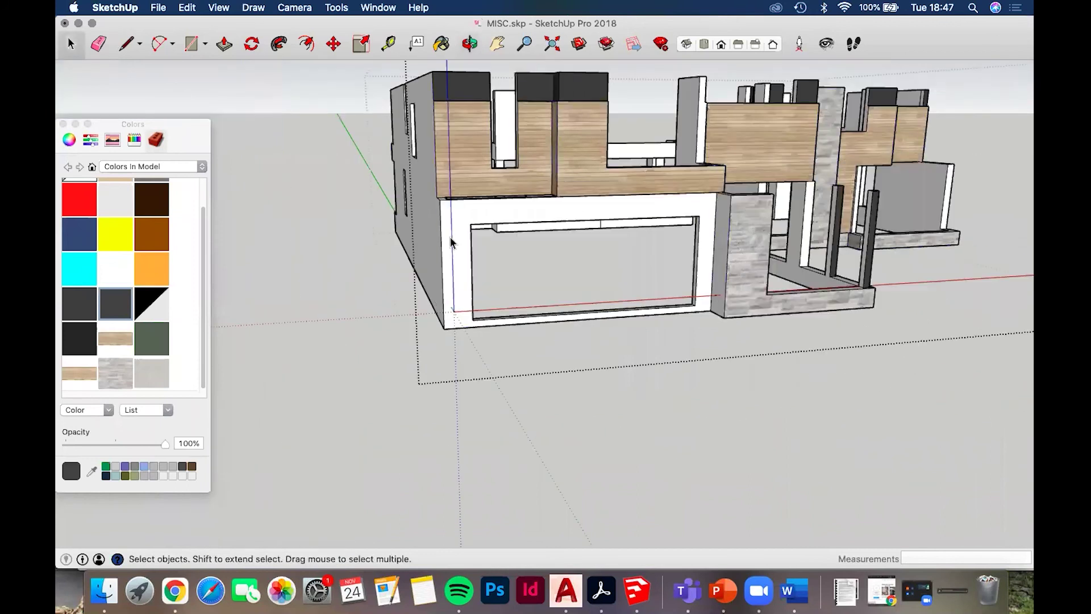
scroll(451, 244, up, 3)
key(l)
click(489, 214)
click(433, 215)
click(887, 202)
click(913, 200)
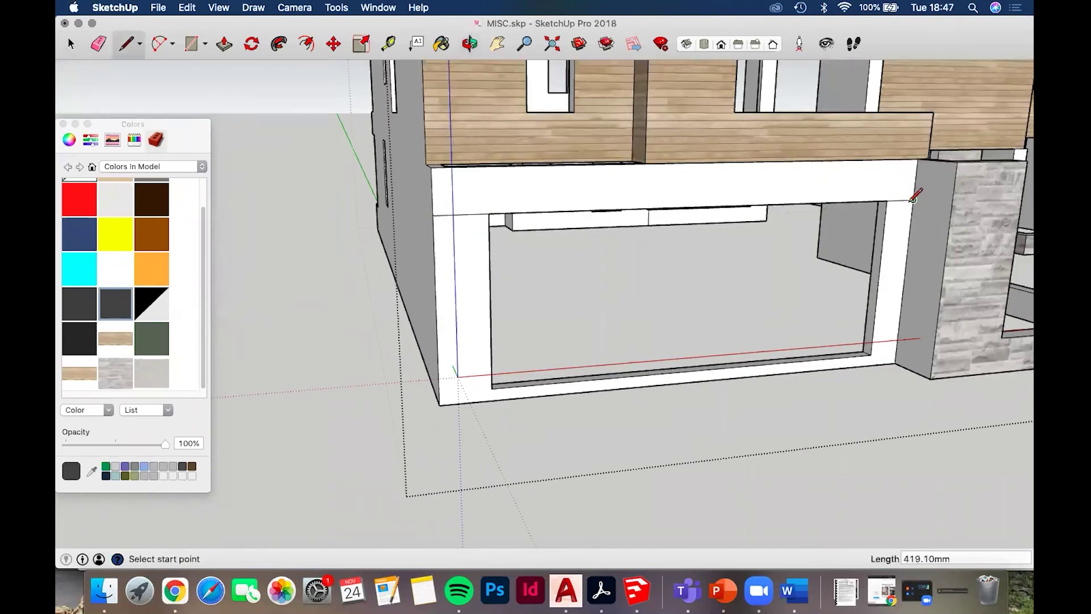
Pull the stone pier's return face beside the garage out 100 mm and thicken the garage opening surround by 100 mm
key(space)
key(p)
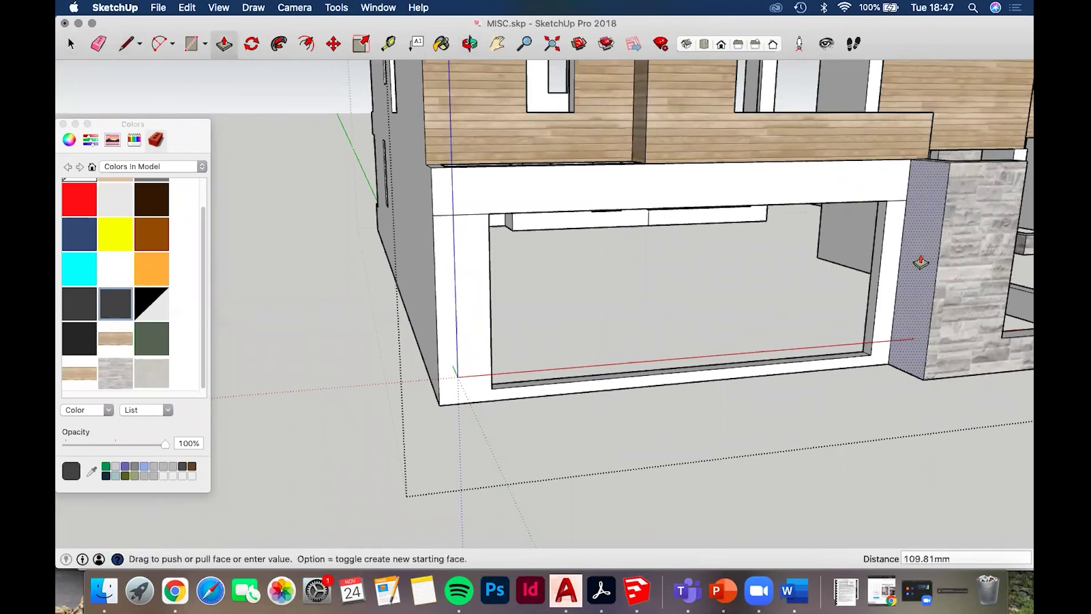
text(100)
key(Return)
click(889, 256)
text(100)
key(Return)
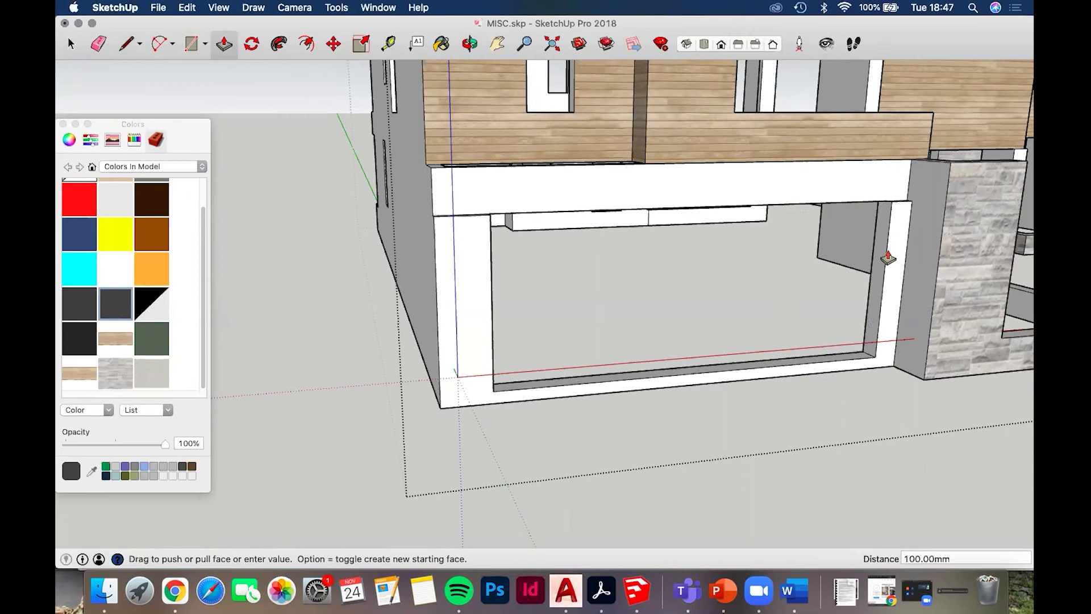
Paint the garage opening surround and the adjacent pier return with the stone cladding material
key(b)
key(super)
super+click(909, 225)
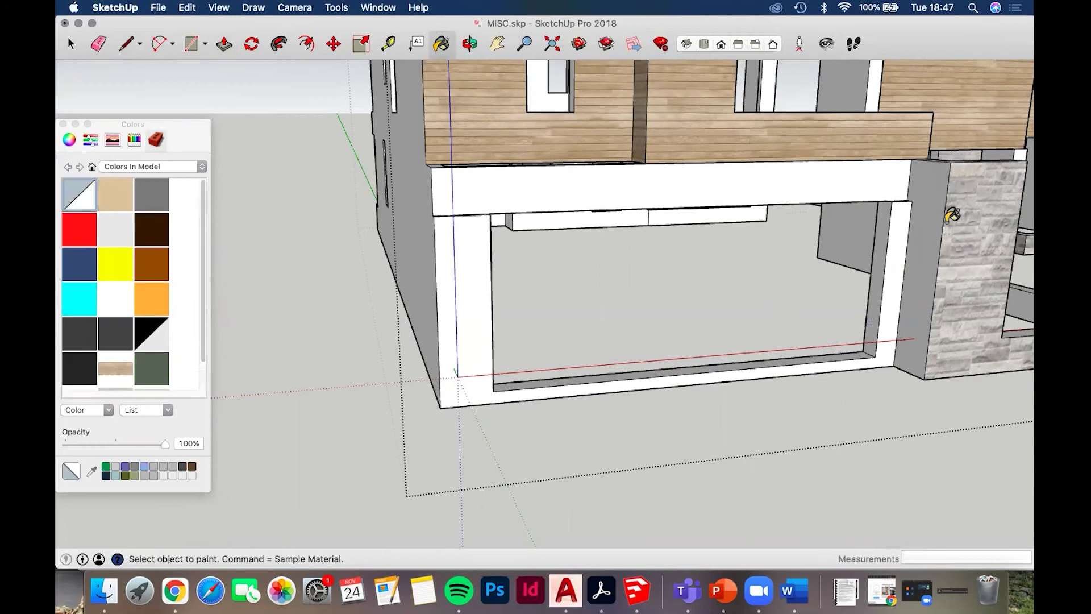
click(904, 226)
click(896, 239)
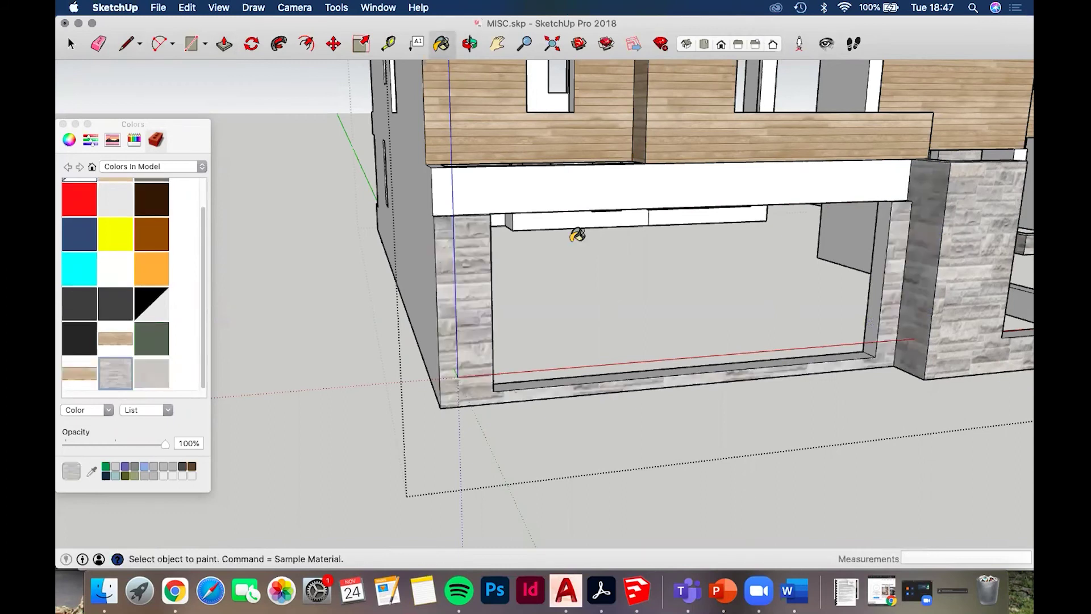
Sample the dark grey from the upper wall band, paint the band above the garage opening with it and close the group
mouse_move(543, 168)
middle_down()
mouse_move(536, 290)
mouse_move(500, 128)
middle_up()
super+click(493, 135)
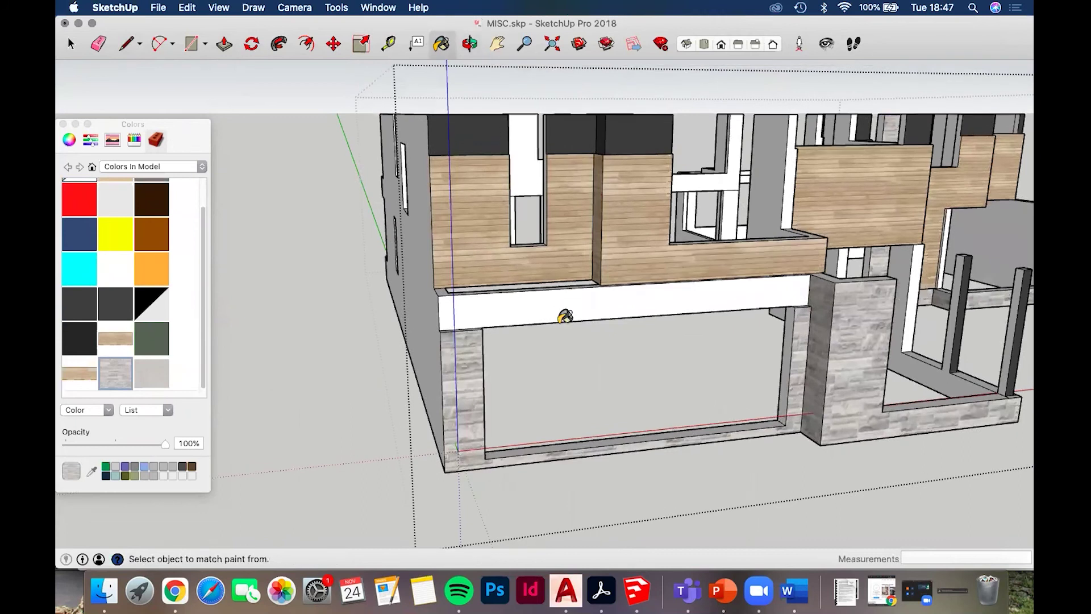
click(564, 307)
key(space)
key(Escape)
Copy the top edge of the wood cladding on the corner window's return wall a short distance down the face
scroll(790, 312, down, 3)
key(b)
middle_drag(476, 258, 794, 303)
middle_drag(665, 298, 601, 243)
scroll(622, 216, up, 3)
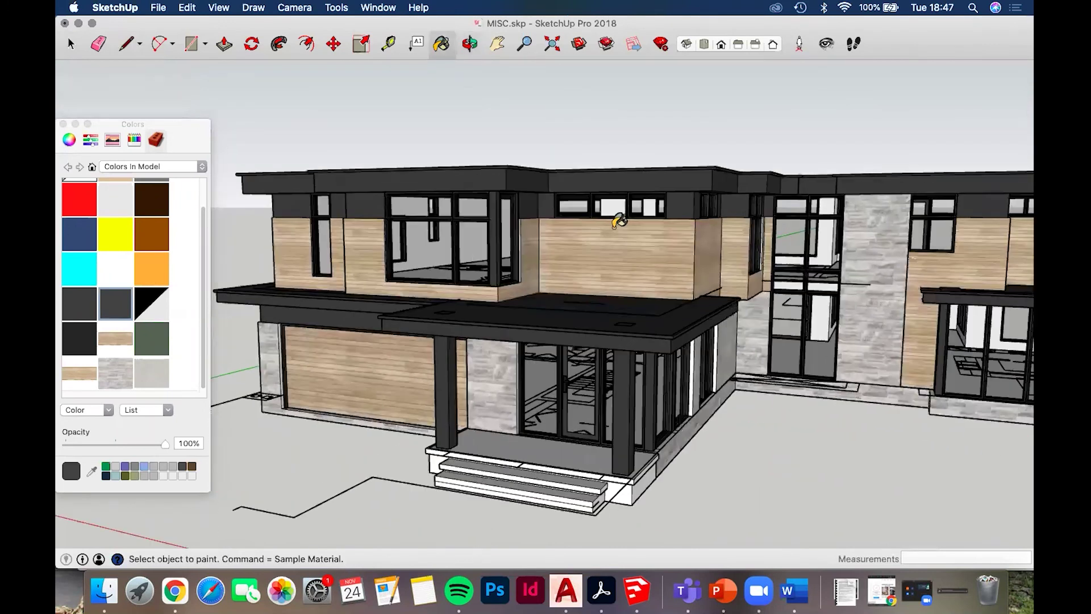
scroll(480, 209, up, 5)
scroll(480, 204, up, 5)
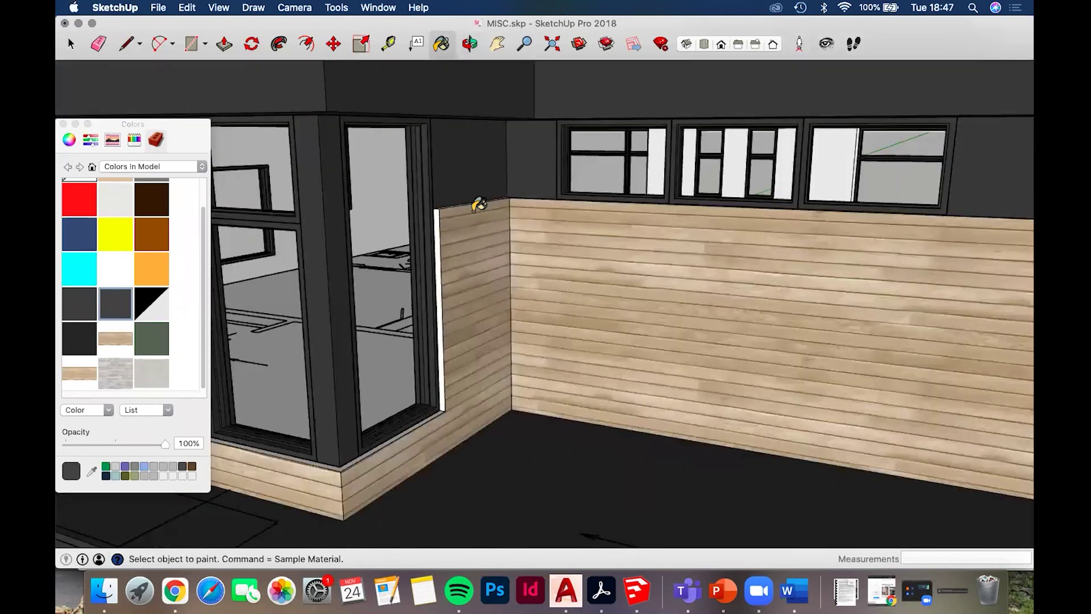
scroll(479, 205, up, 3)
middle_drag(461, 195, 441, 235)
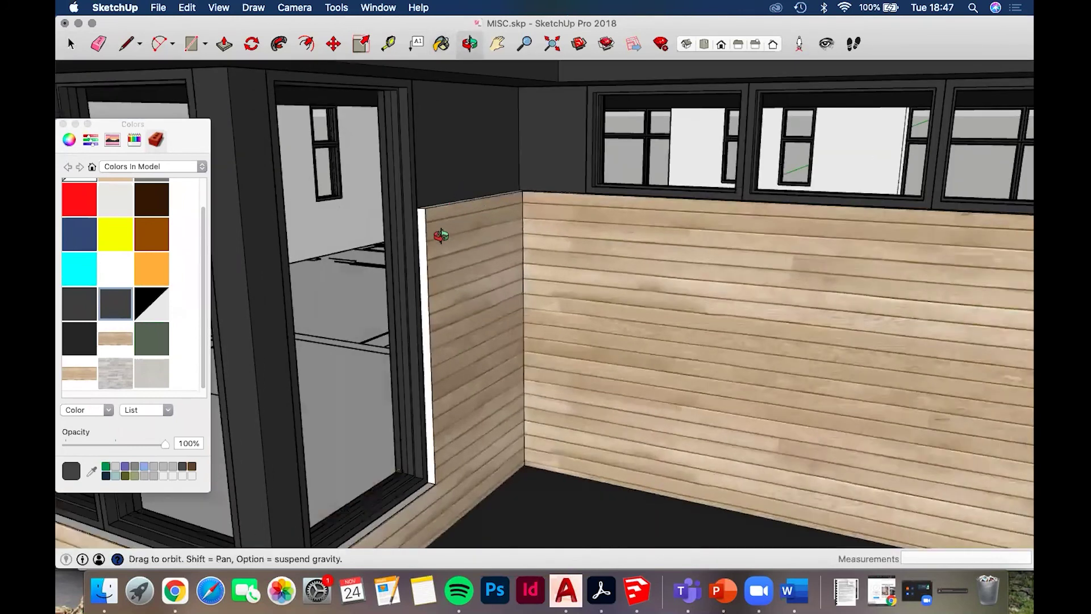
scroll(420, 218, up, 2)
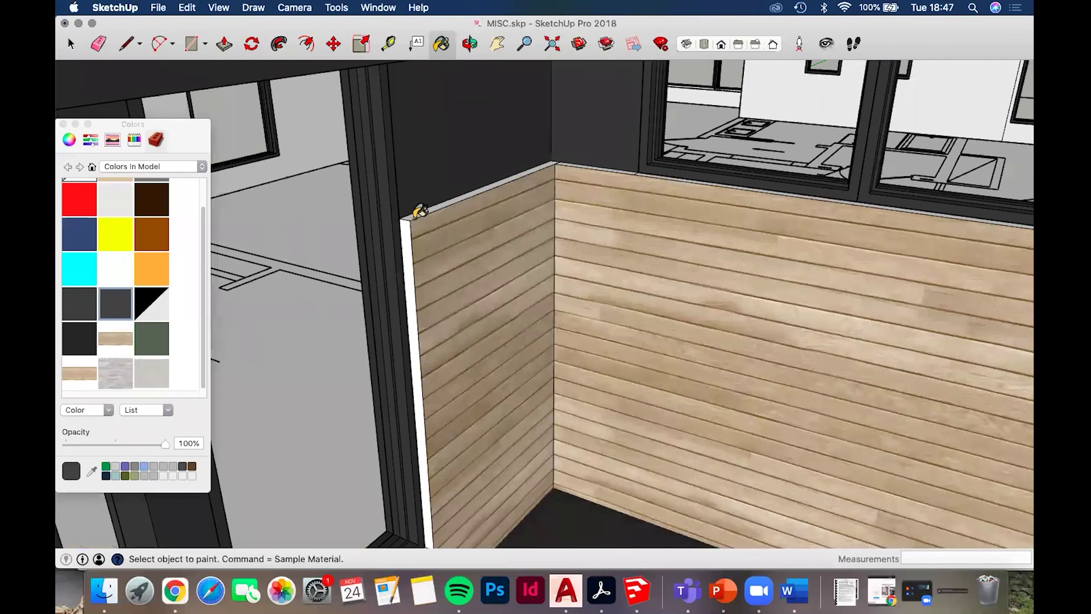
key(space)
scroll(418, 224, up, 4)
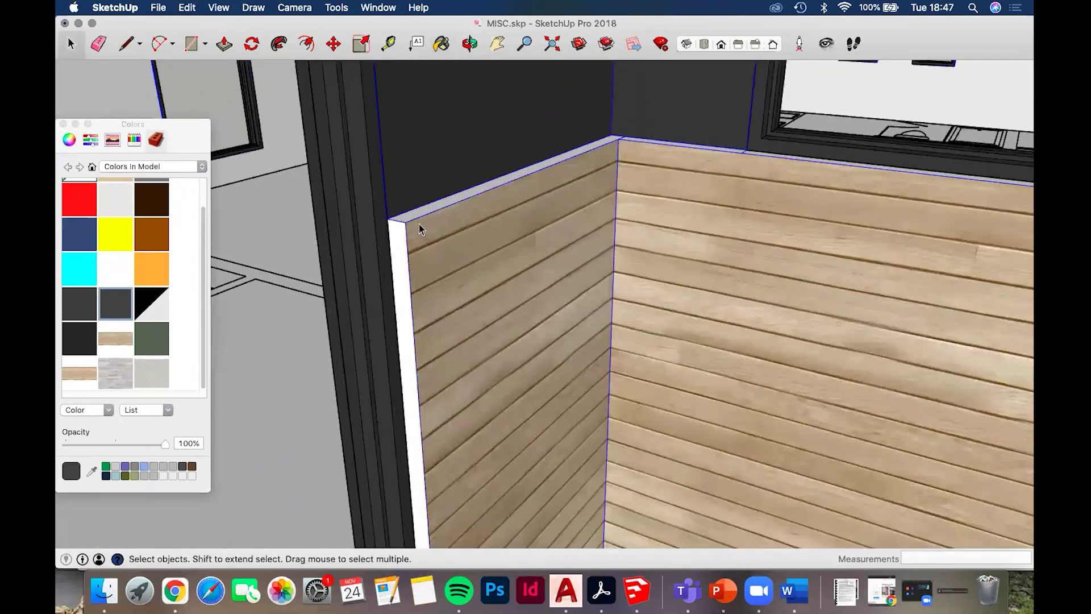
click(422, 219)
key(m)
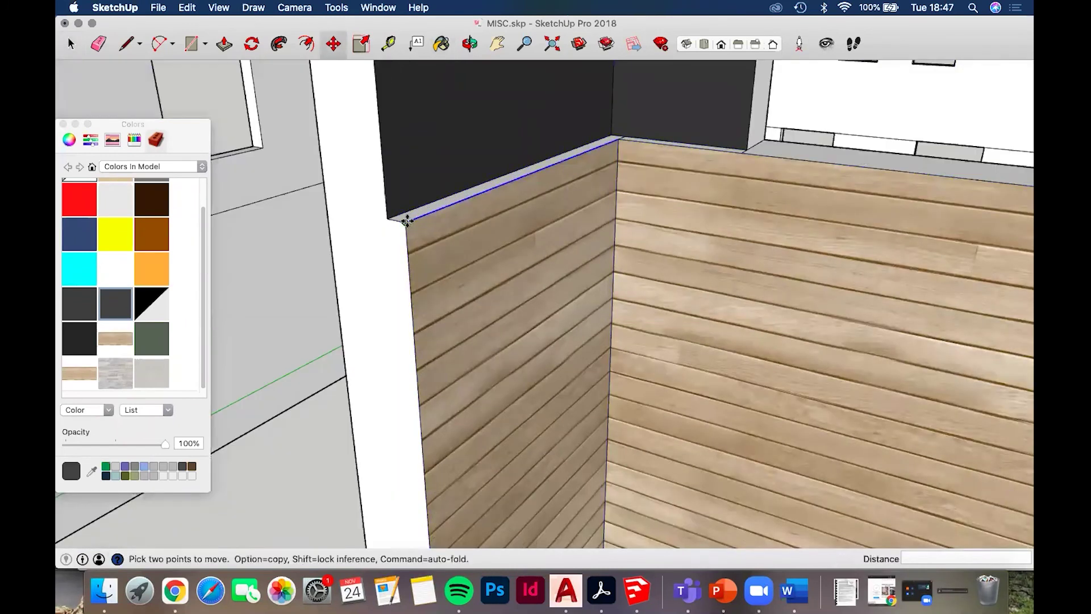
click(406, 223)
key(alt)
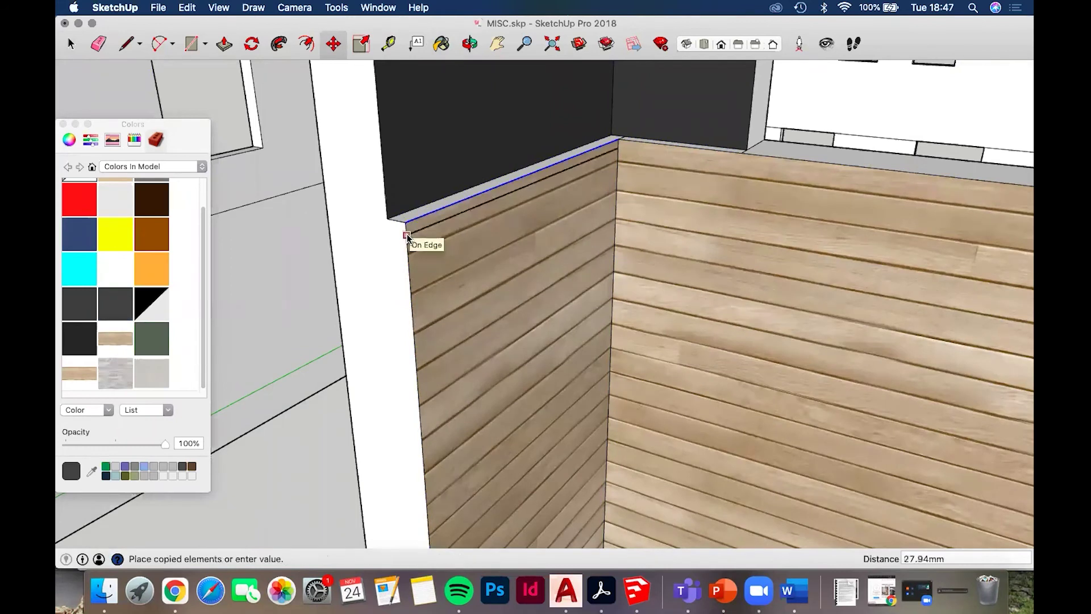
click(407, 236)
Pull the thin strip at the top of the return wall's cladding out 50 mm and paint its front and top dark grey
key(space)
key(p)
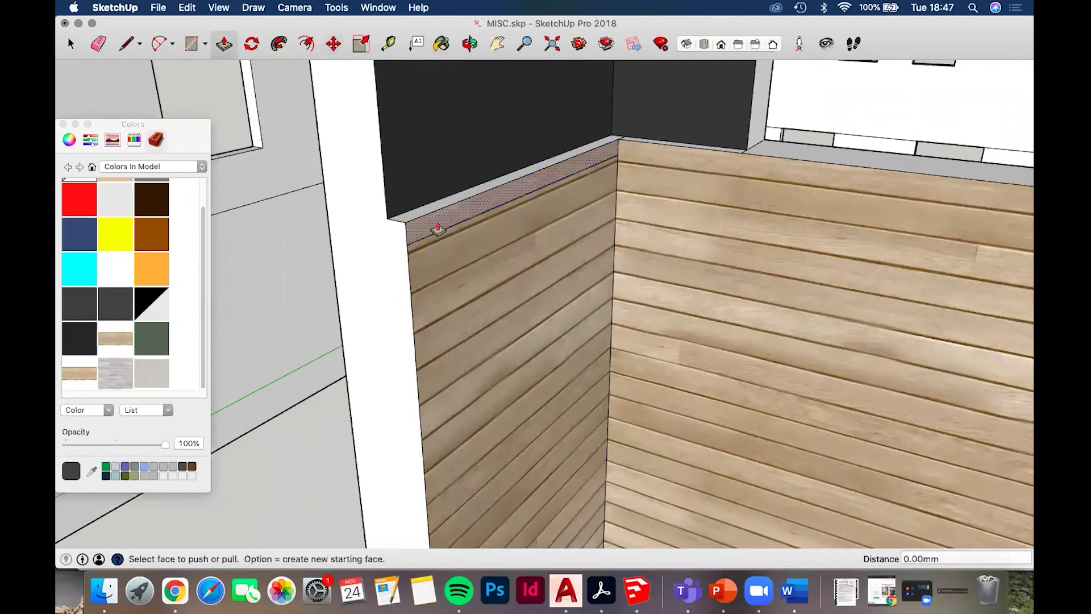
drag(439, 230, 440, 231)
text(50)
key(Return)
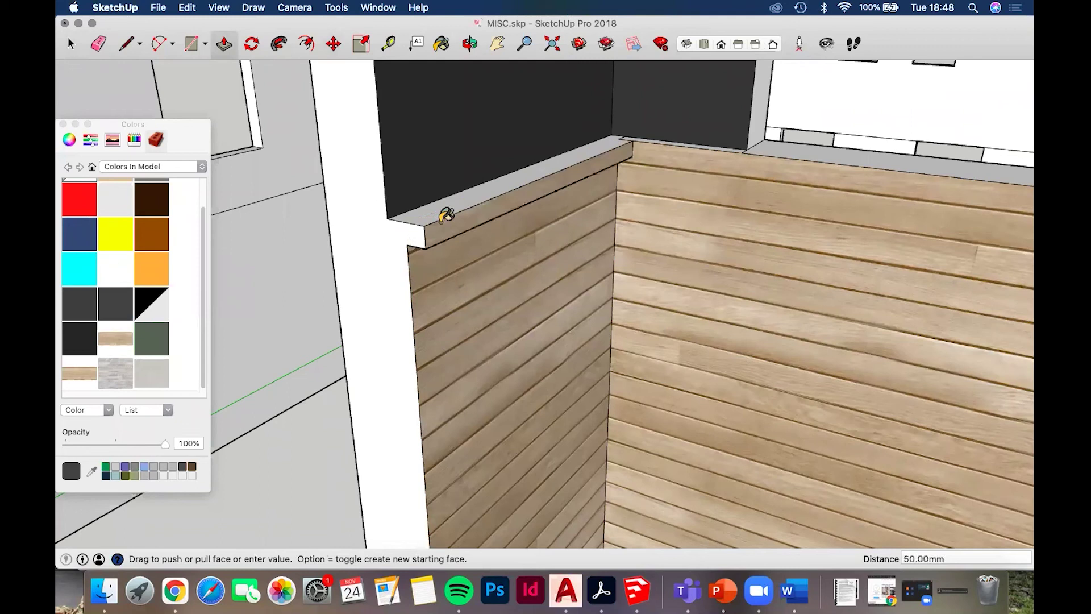
key(b)
click(446, 215)
click(463, 190)
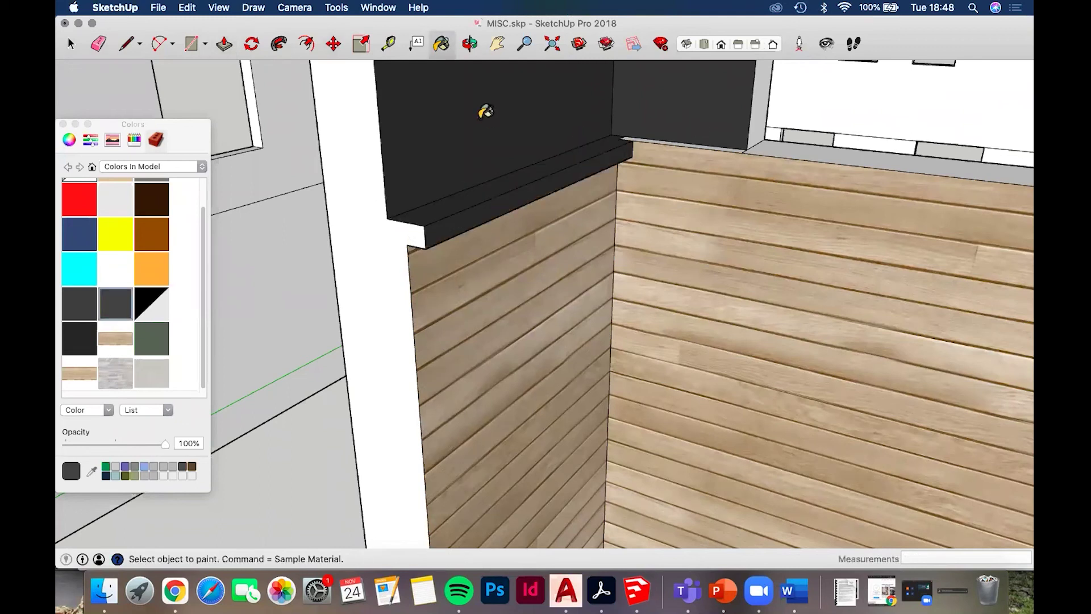
scroll(486, 112, down, 5)
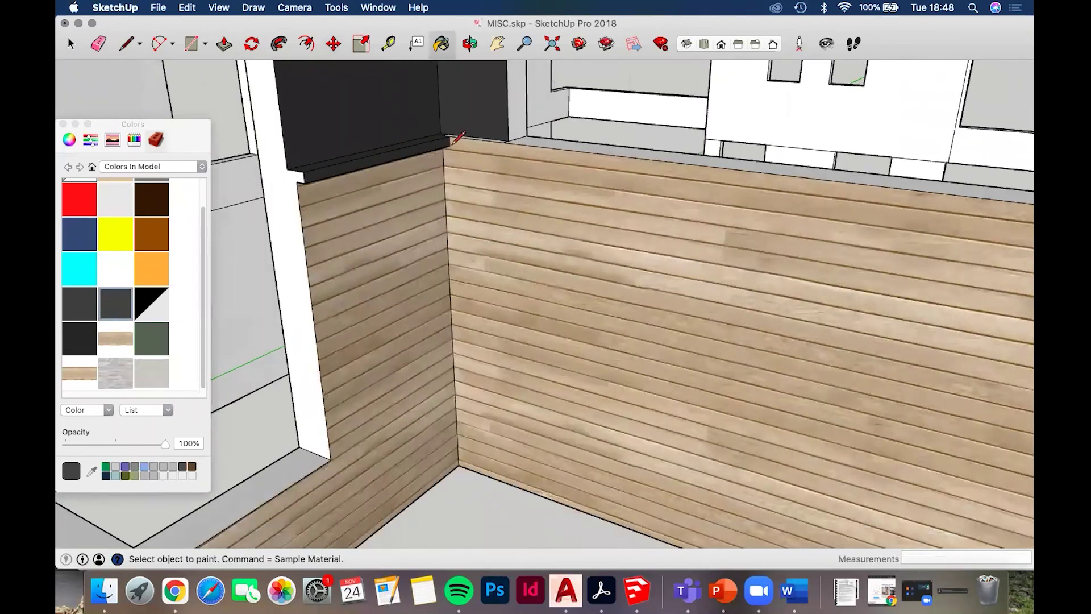
Draw a line just below the cladding's top edge along the long wall and around the outer corner onto the adjacent face
key(l)
click(447, 141)
shift+middle_drag(483, 151, 585, 200)
scroll(610, 211, down, 2)
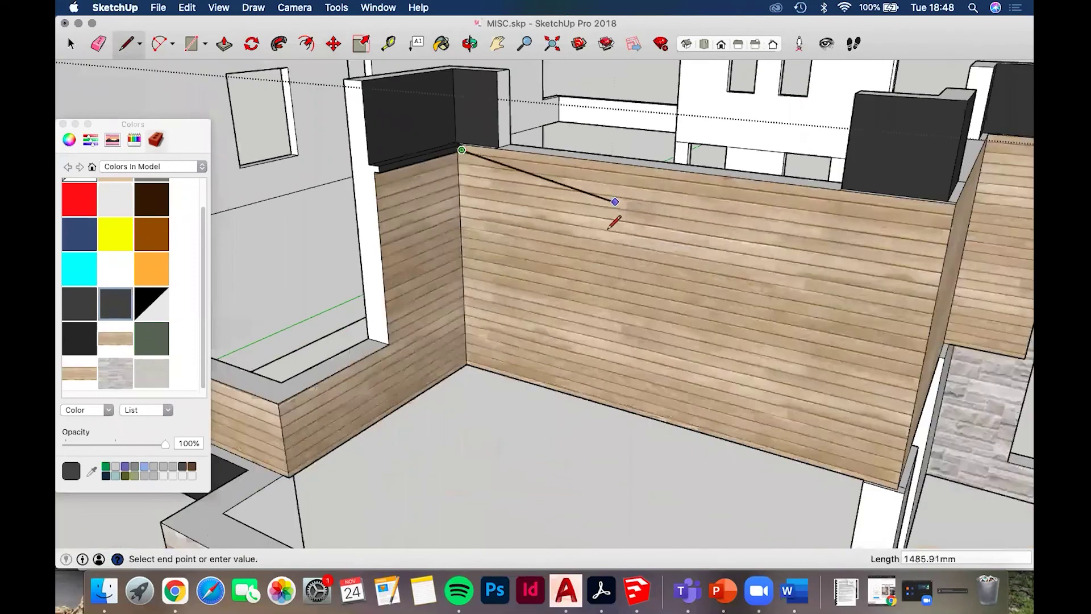
shift+middle_drag(938, 211, 608, 227)
click(607, 228)
click(607, 228)
click(752, 150)
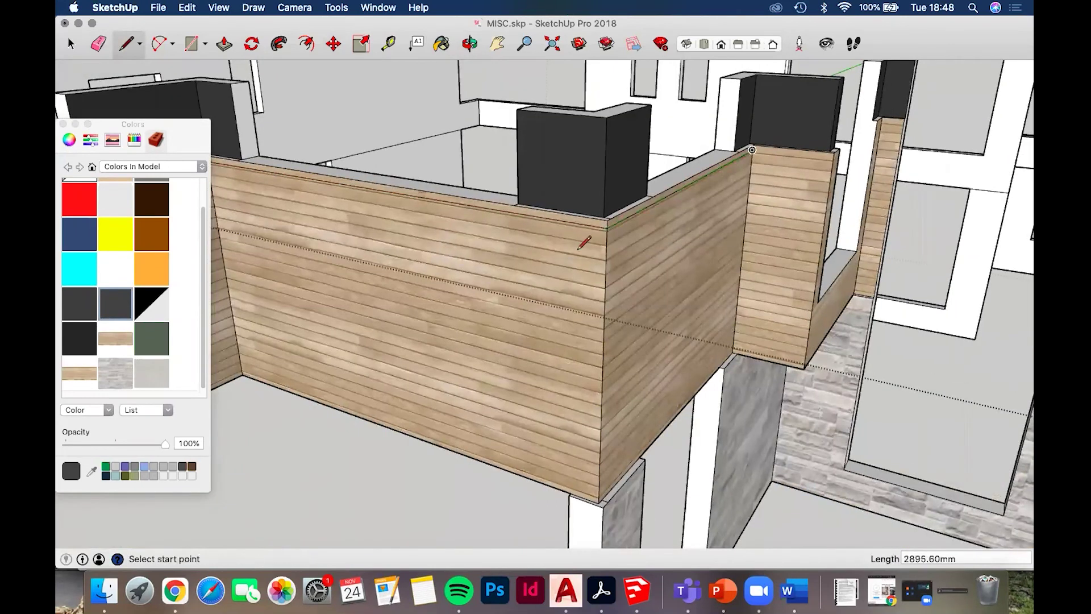
Pull the thin top strips on both faces of the wood-clad corner out 50 mm
scroll(594, 216, up, 2)
key(p)
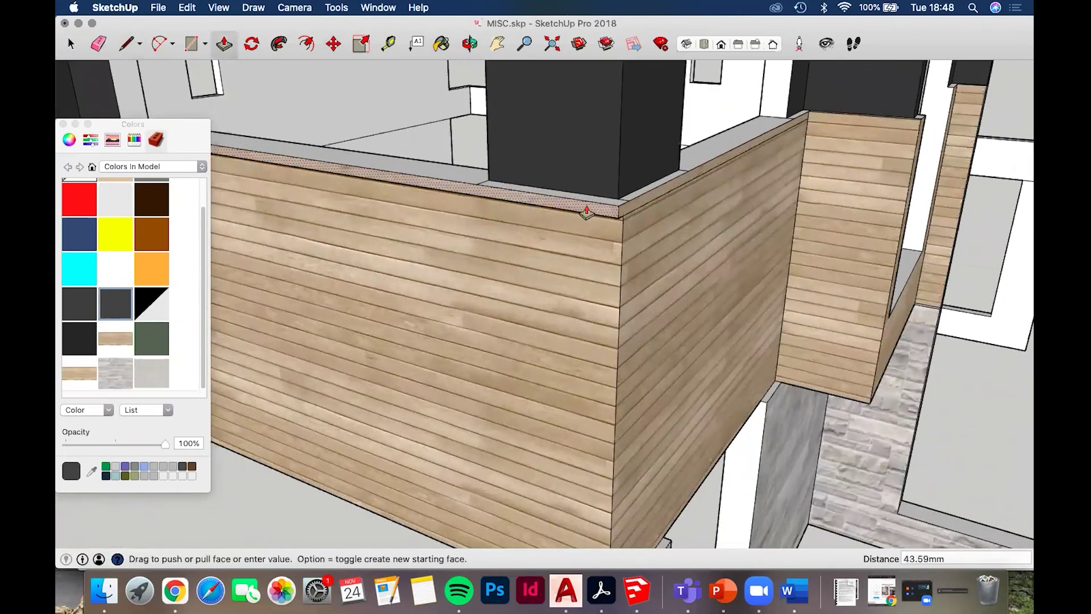
key(Return)
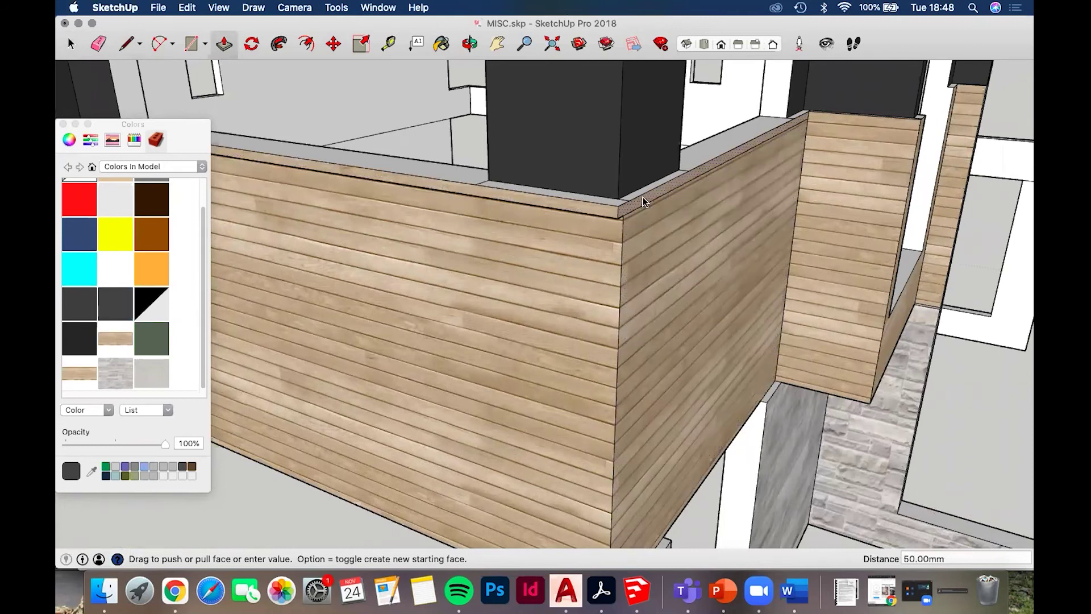
key(space)
middle_drag(639, 196, 592, 250)
key(p)
key(p)
scroll(618, 242, up, 2)
click(621, 241)
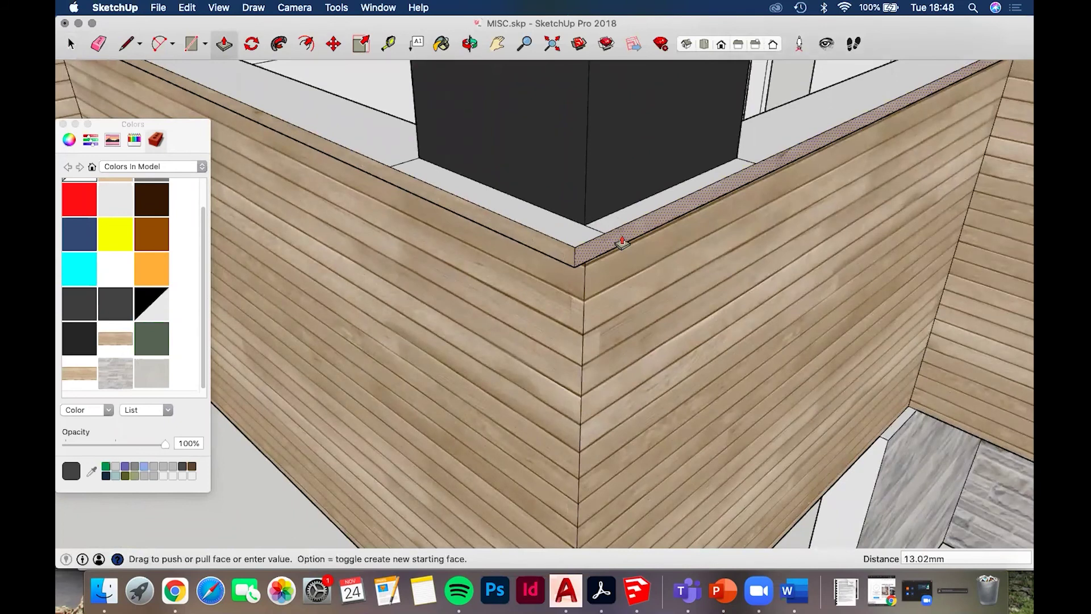
text(50)
key(Return)
Paint the fronts and tops of the pulled-out ledge around the corner pier dark grey
key(b)
click(605, 224)
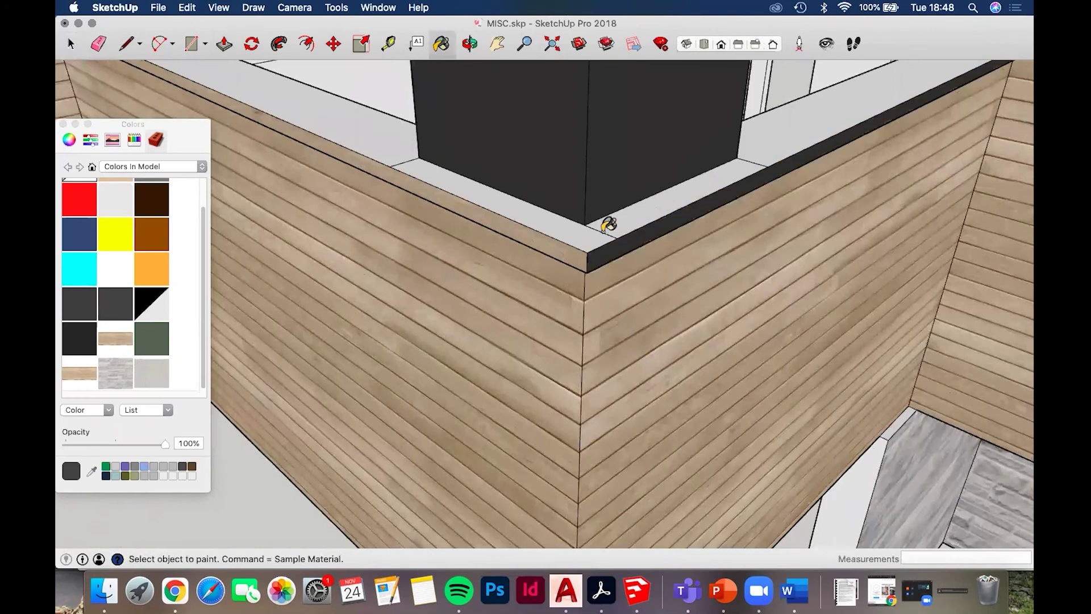
click(602, 230)
click(586, 243)
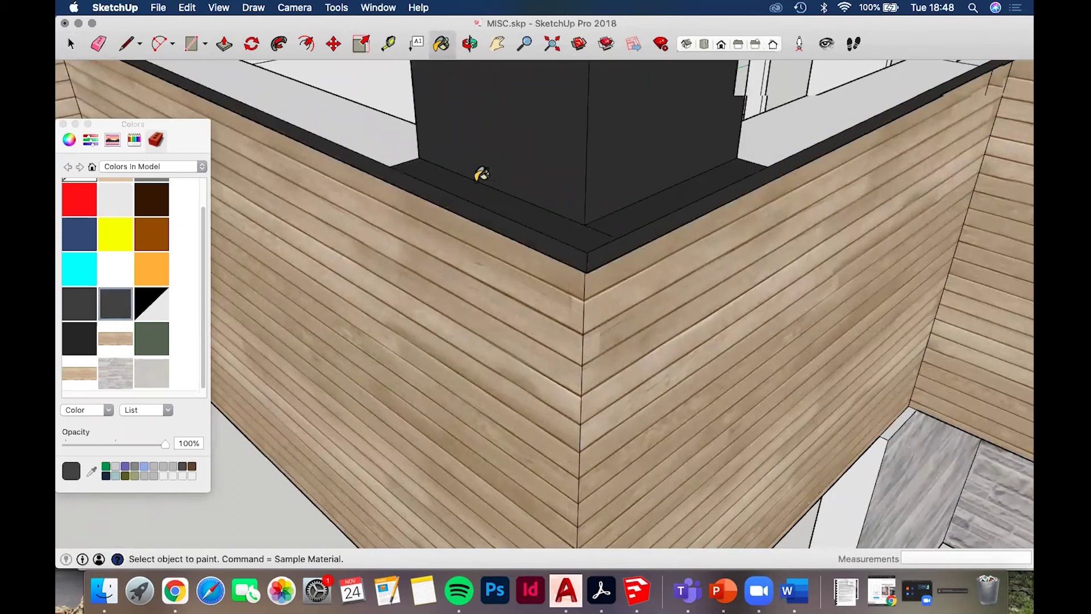
middle_drag(479, 176, 738, 185)
scroll(733, 158, down, 2)
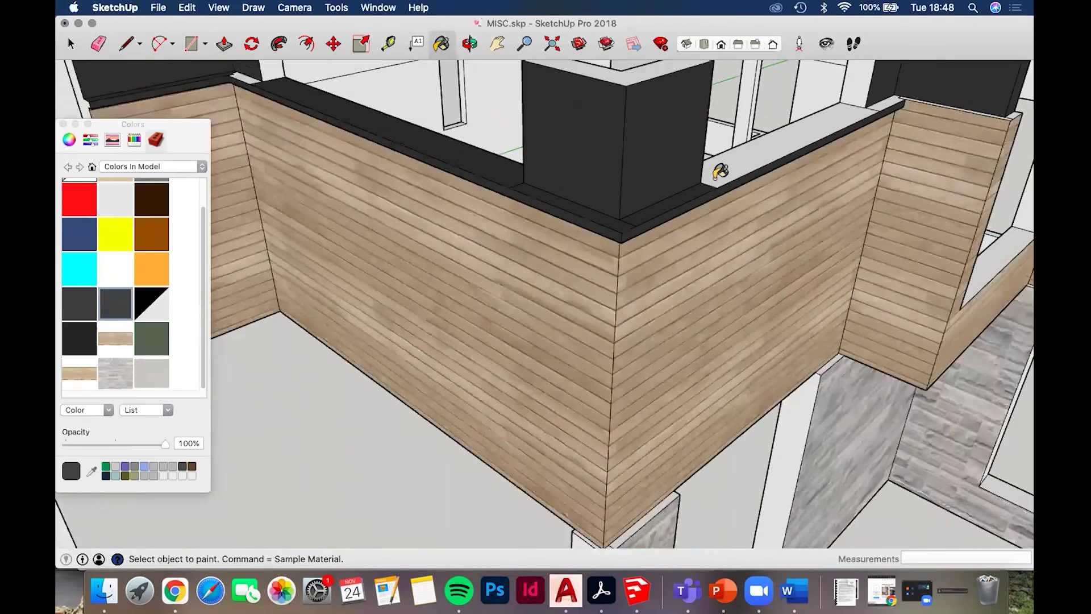
click(719, 171)
Erase the leftover dividing edges on the ledge top beside the corner pier and close the group
key(e)
scroll(599, 241, up, 2)
key(e)
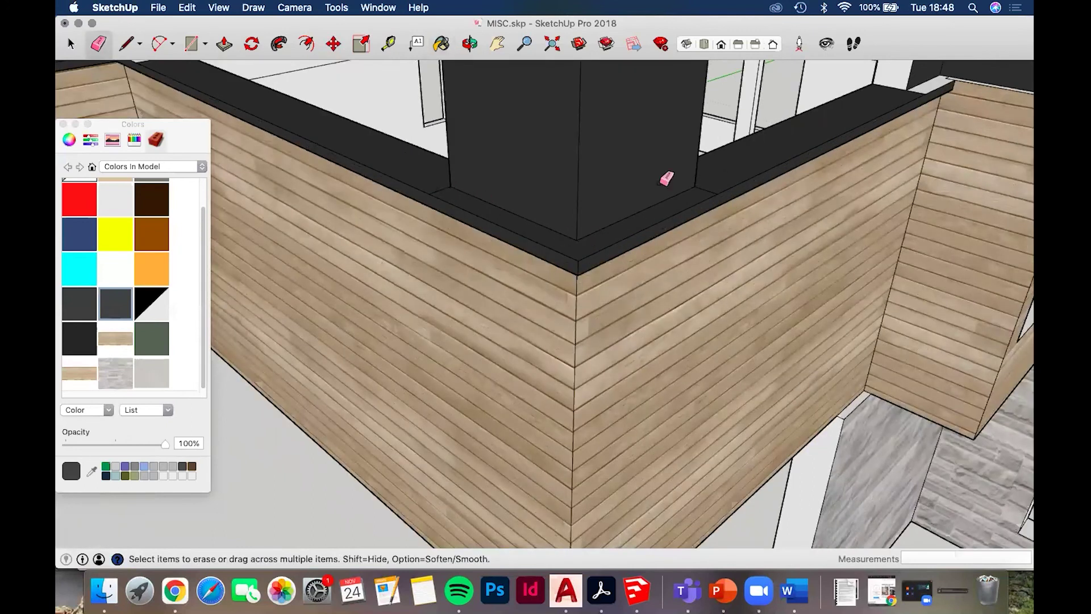
key(space)
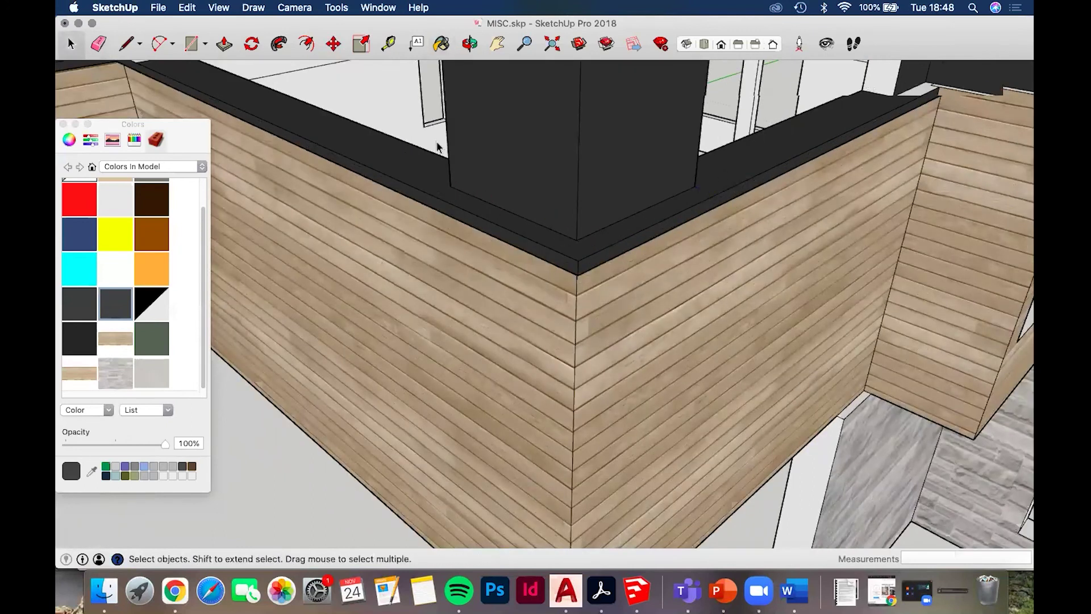
scroll(437, 147, down, 3)
scroll(434, 199, up, 2)
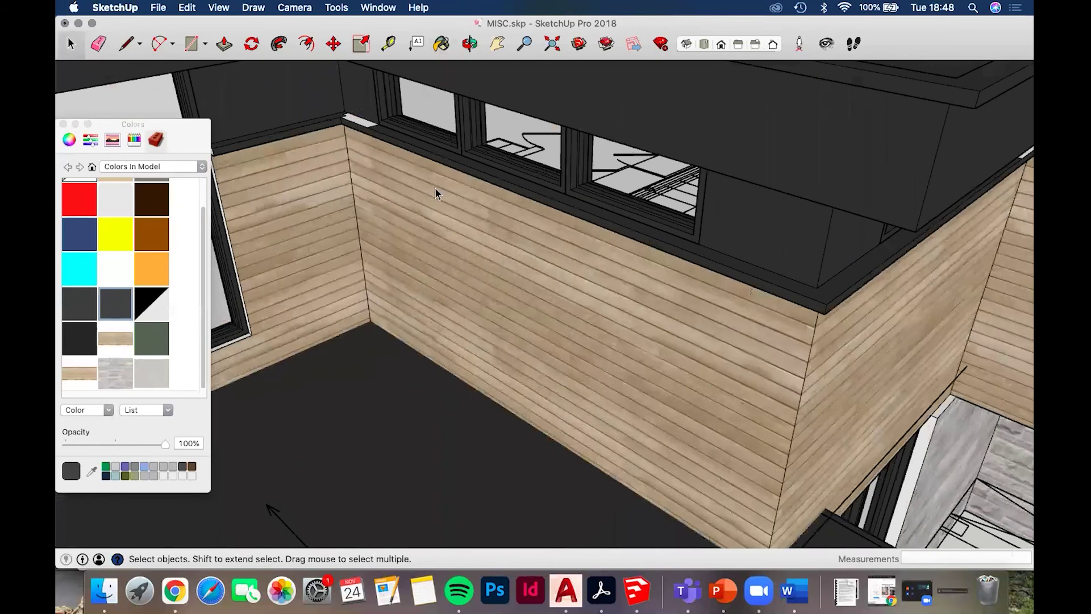
Paint the unpainted ledge piece at the inner corner dark grey, erase its leftover edge and close the group
key(b)
scroll(433, 185, up, 4)
click(420, 186)
key(e)
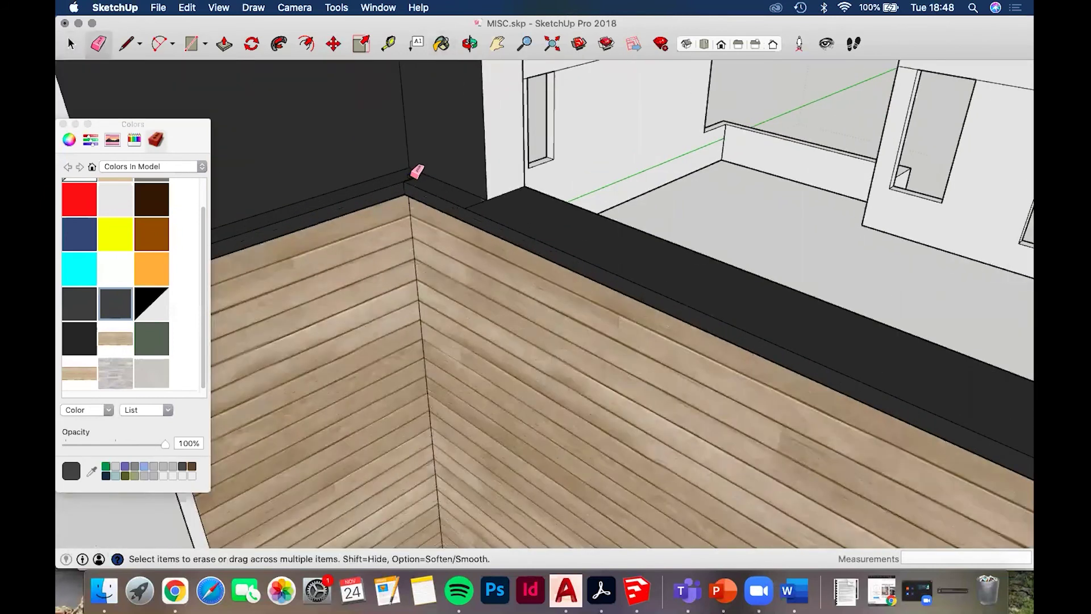
key(space)
middle_drag(571, 328, 577, 10)
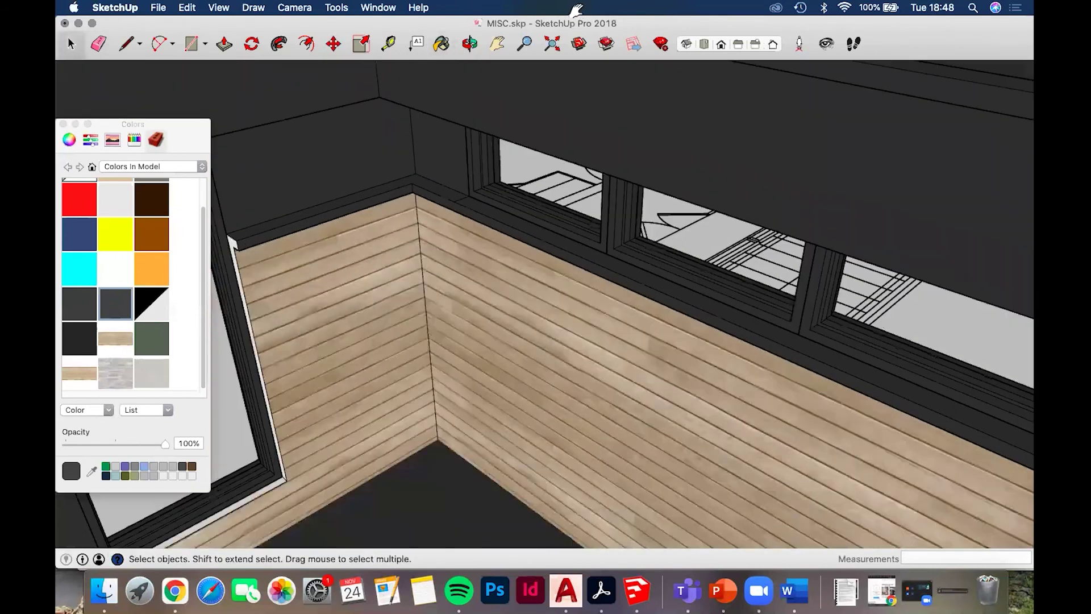
scroll(536, 397, down, 3)
Open the ground-floor wall group and draw a line 100 mm below the low stone wall's top, from the corner to the opening's end
shift+middle_drag(536, 397, 504, 414)
double_click(504, 414)
scroll(504, 415, up, 4)
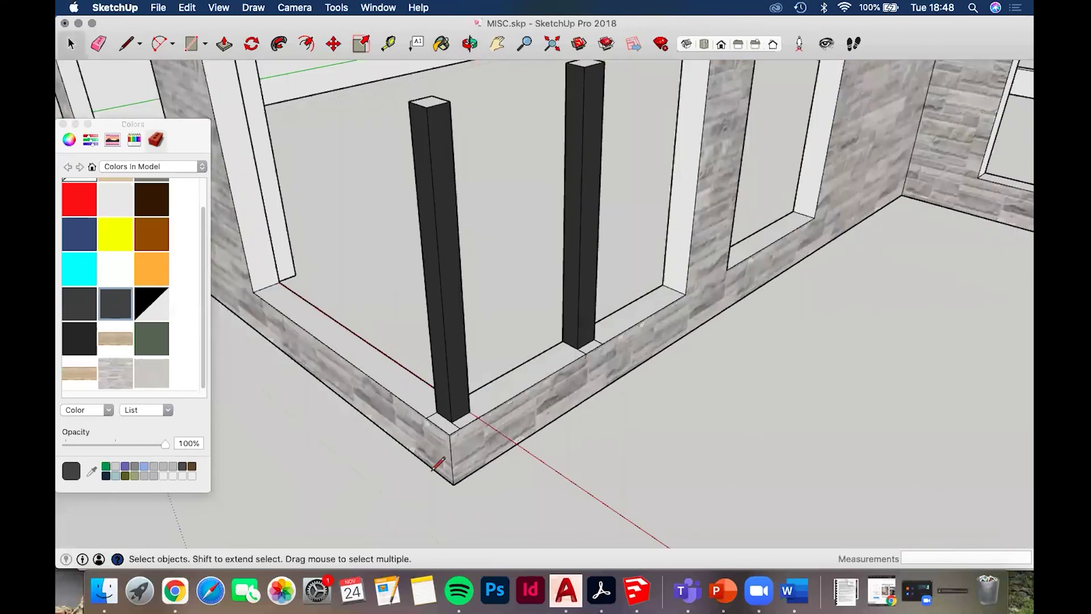
key(l)
click(397, 468)
text(100)
key(Return)
click(391, 477)
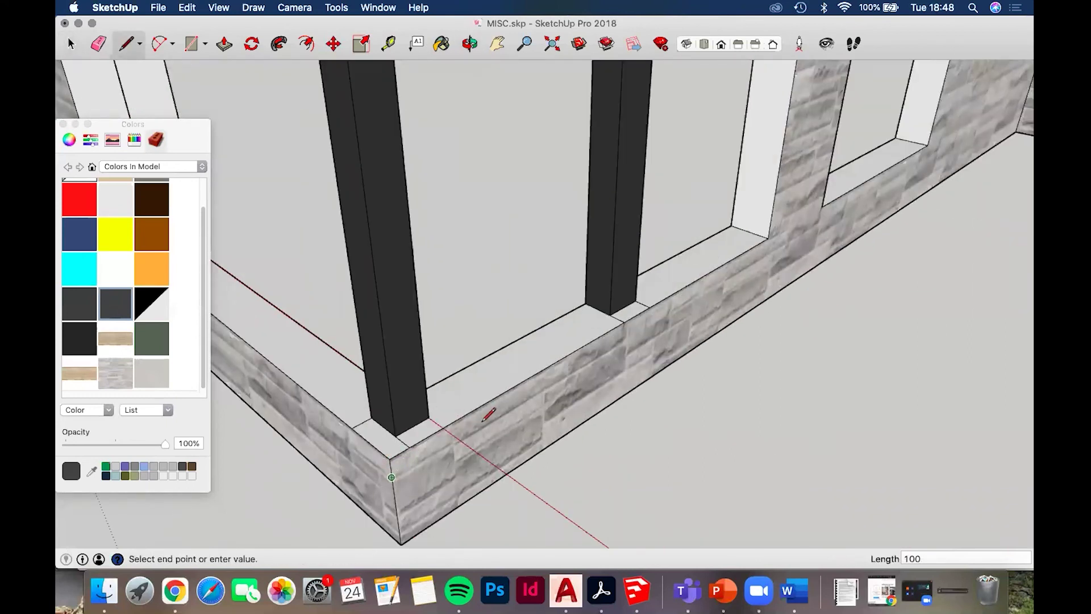
click(779, 242)
Extend the strip's outline 100 mm past the window opening and close it on the stone pier
scroll(778, 243, up, 3)
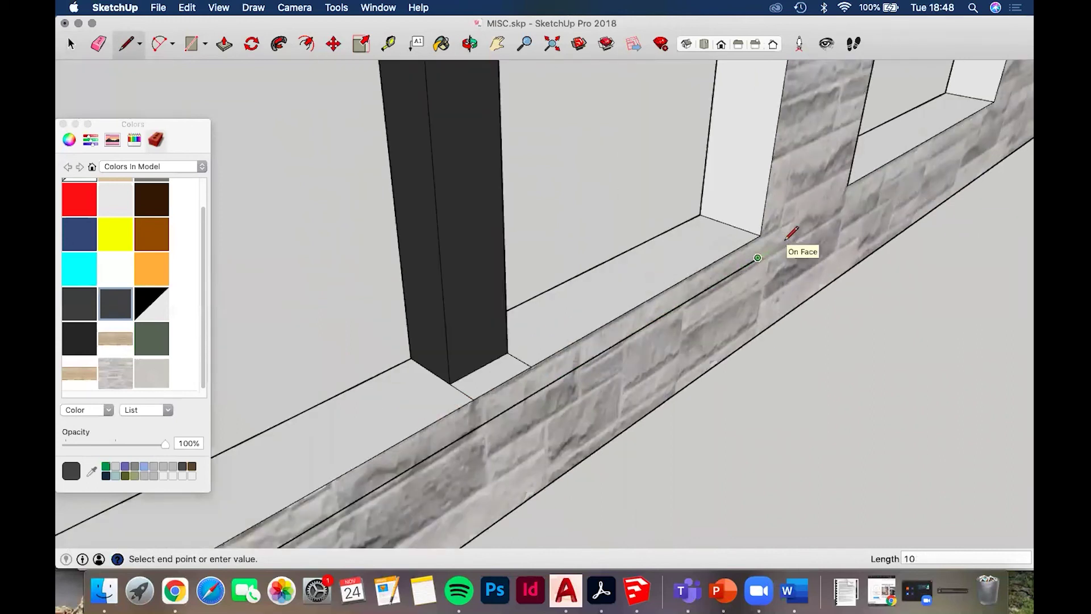
key(Return)
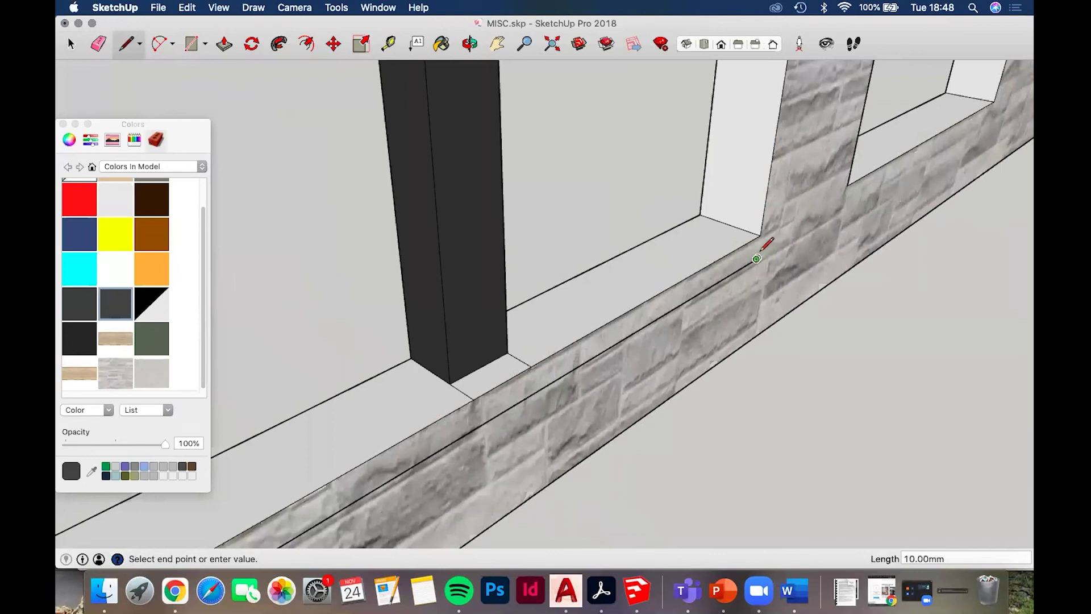
text(100)
key(Return)
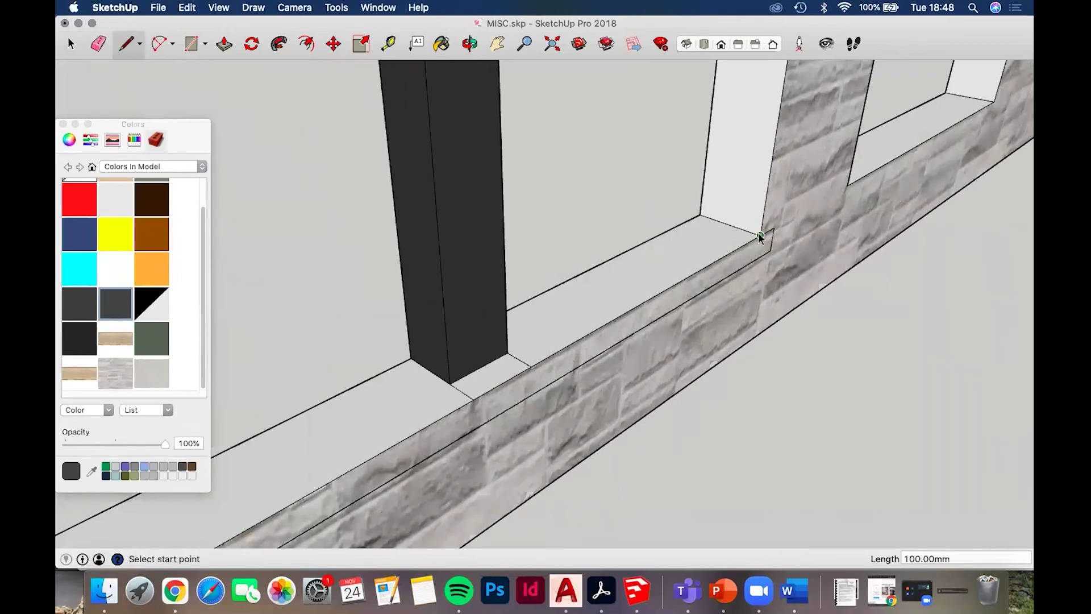
Pull the outlined strip along the top of the low stone wall out 50 mm as a sill
key(space)
key(p)
click(760, 250)
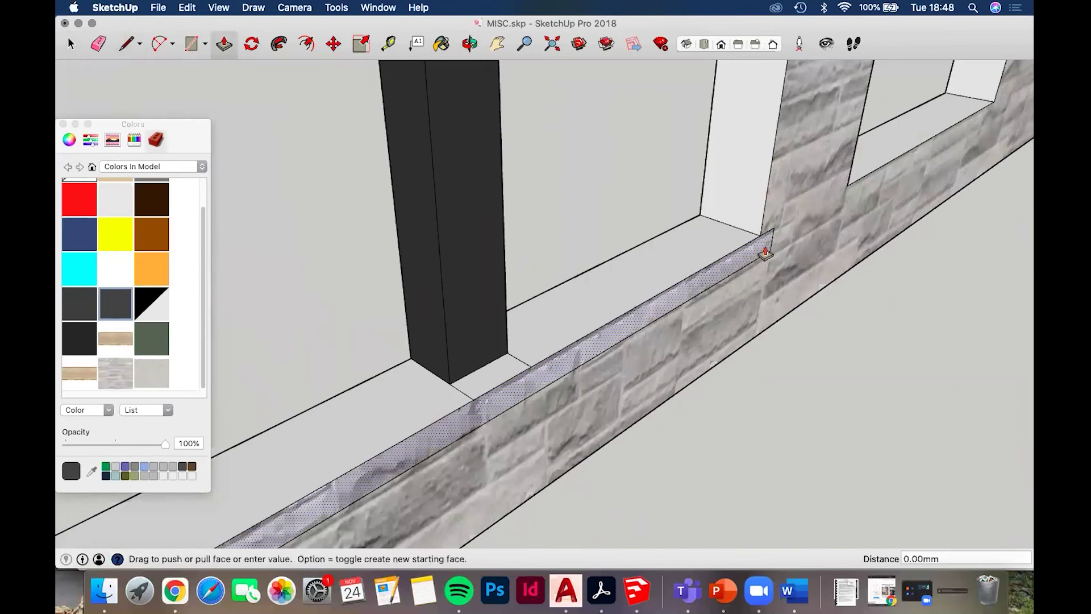
text(50)
key(Return)
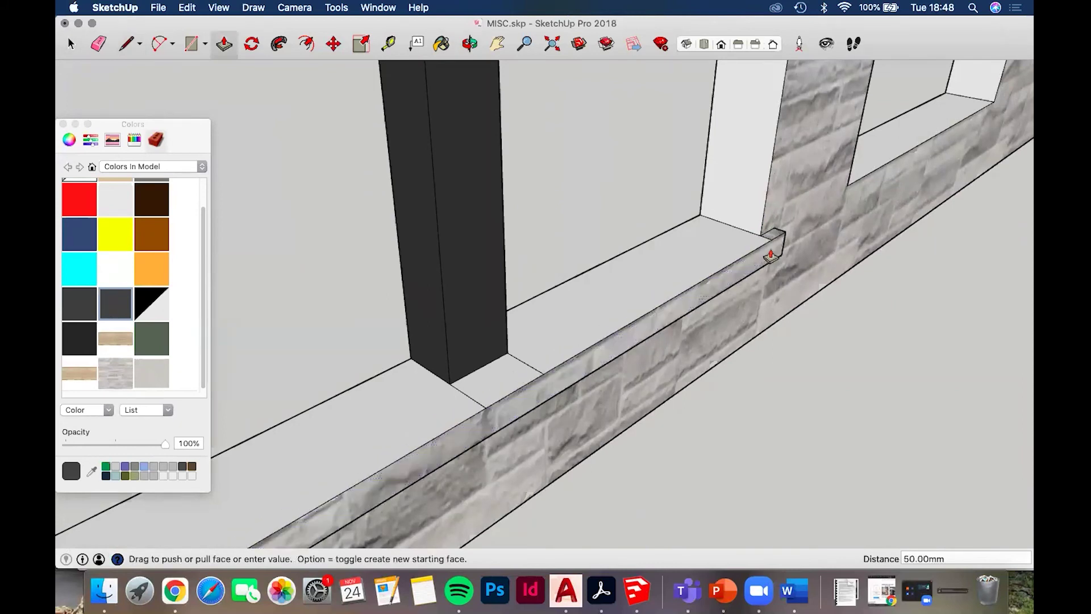
Sample the light grey concrete from the material sample blocks and paint the sill's front and top faces with it
scroll(596, 288, down, 5)
scroll(499, 241, up, 3)
scroll(499, 242, down, 10)
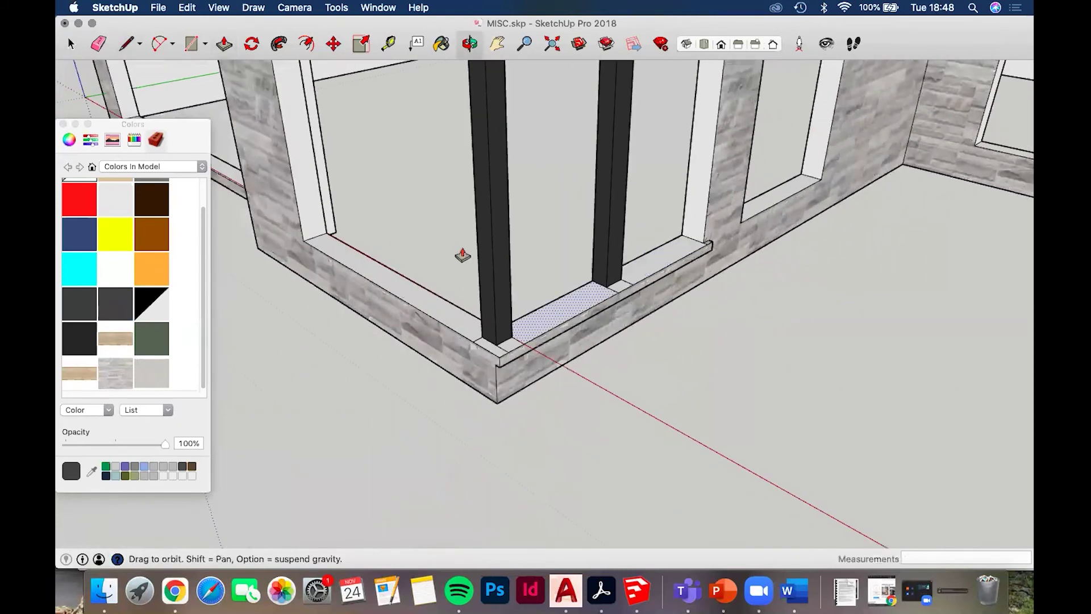
mouse_move(432, 229)
middle_down()
mouse_move(366, 200)
mouse_move(365, 183)
middle_up()
key(b)
key(super)
super+click(361, 192)
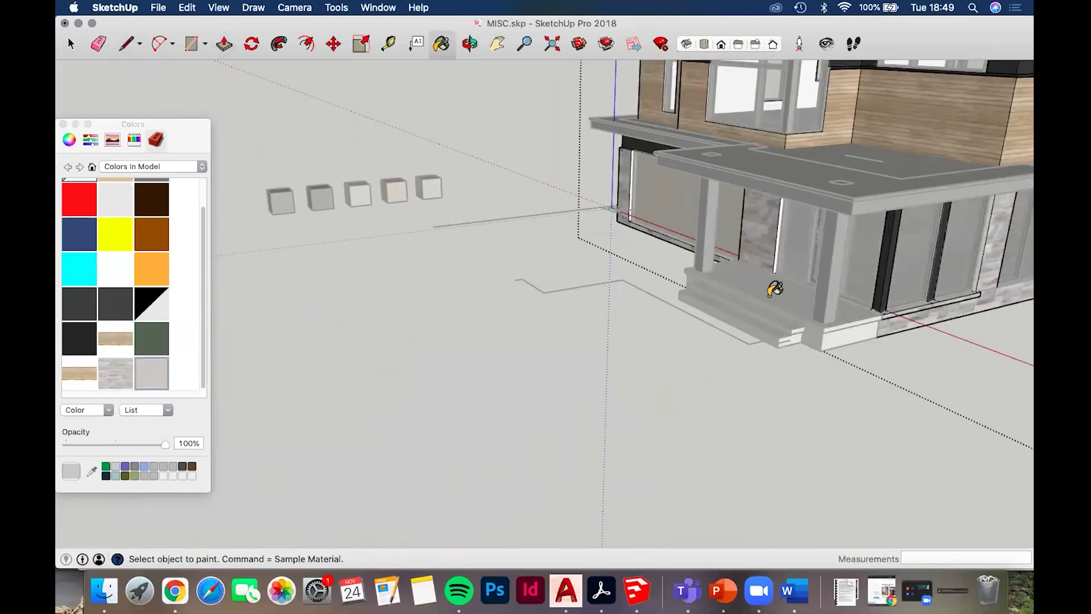
scroll(981, 295, up, 6)
middle_drag(645, 343, 776, 311)
scroll(869, 343, up, 6)
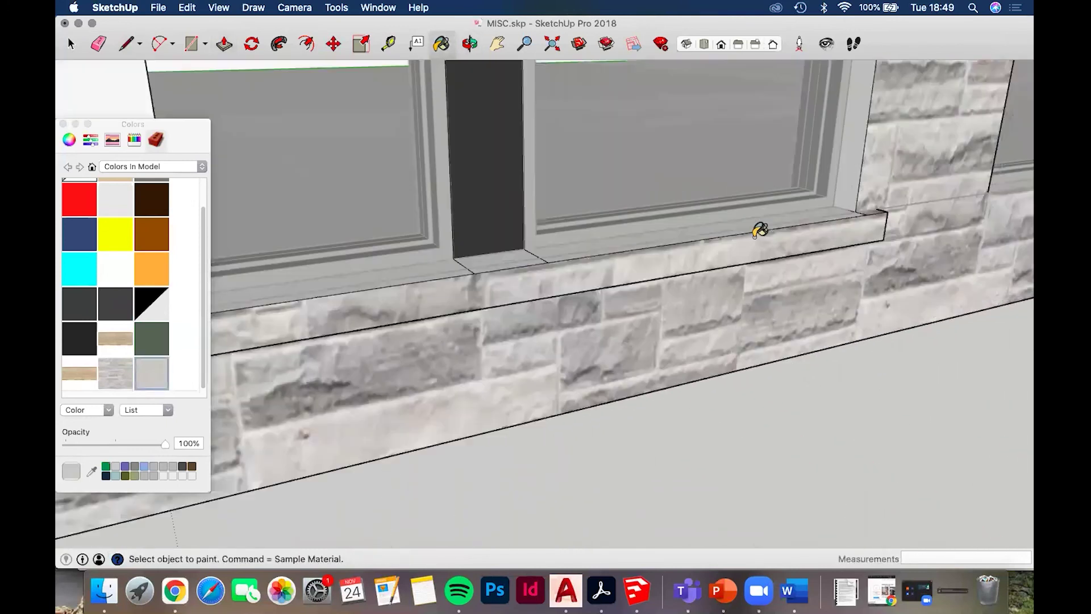
click(754, 235)
click(589, 239)
click(499, 260)
click(460, 268)
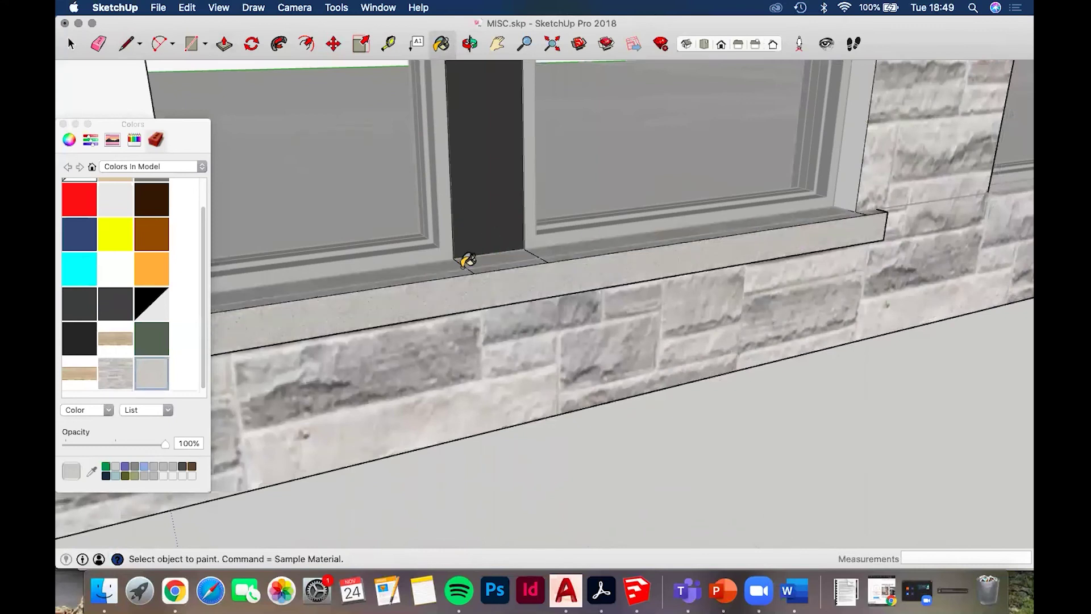
Erase the leftover edges on the sill top beside the dark column and close the wall group
key(e)
drag(534, 268, 539, 258)
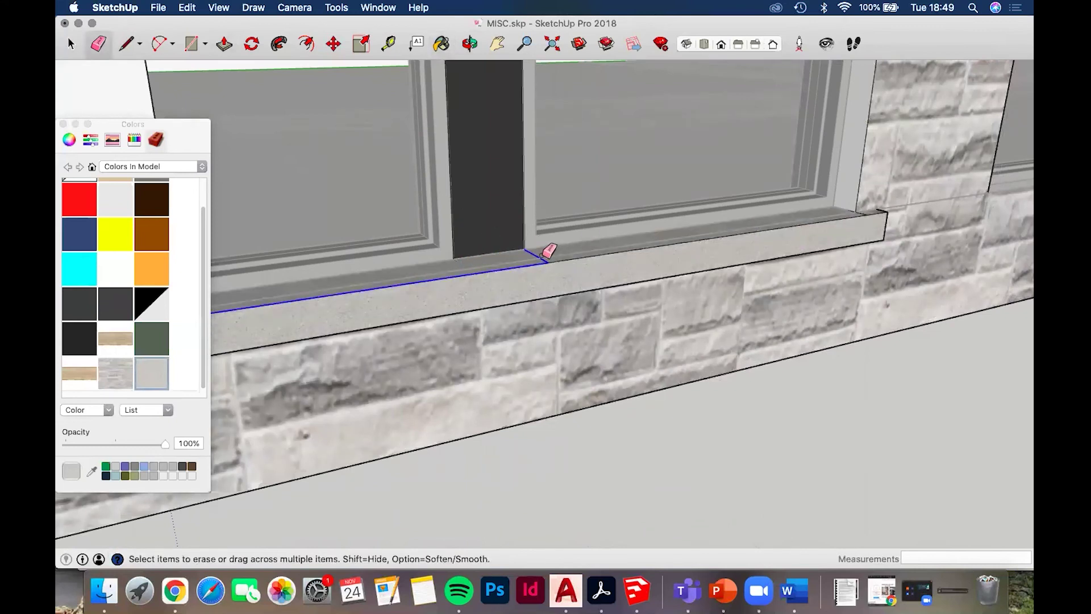
scroll(597, 258, down, 3)
shift+middle_drag(610, 260, 690, 250)
key(space)
click(711, 237)
Open the front porch group, paint its base, slab edges and steps with the light grey concrete, and close the group
scroll(642, 263, down, 1)
shift+middle_drag(250, 369, 562, 287)
double_click(562, 287)
key(b)
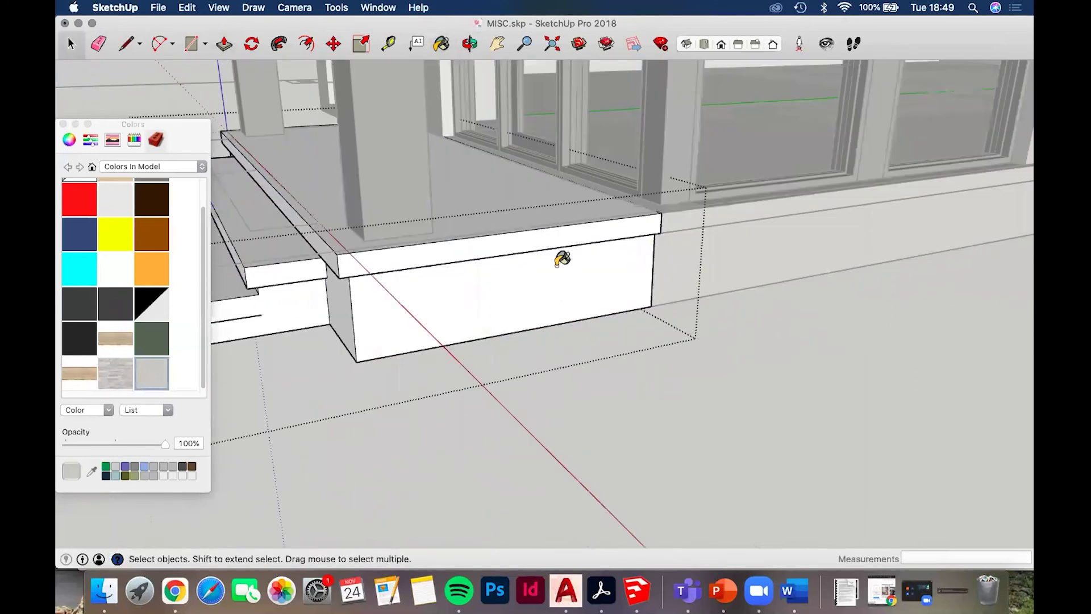
click(556, 259)
shift+click(521, 219)
key(space)
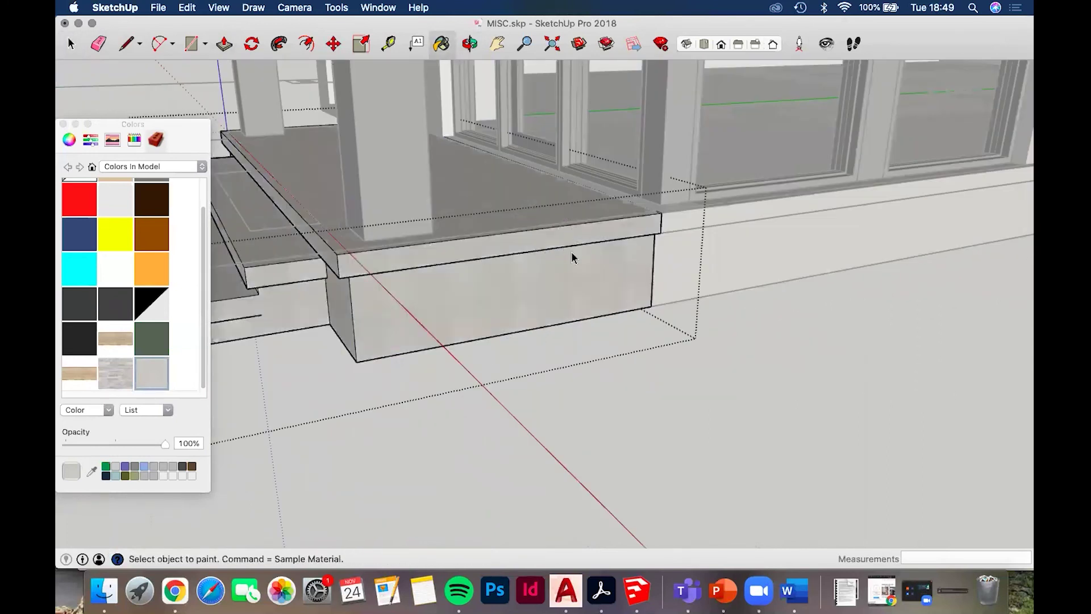
key(Escape)
Sample the stone cladding material from the low wall beside the porch
scroll(571, 251, down, 3)
double_click(676, 262)
key(b)
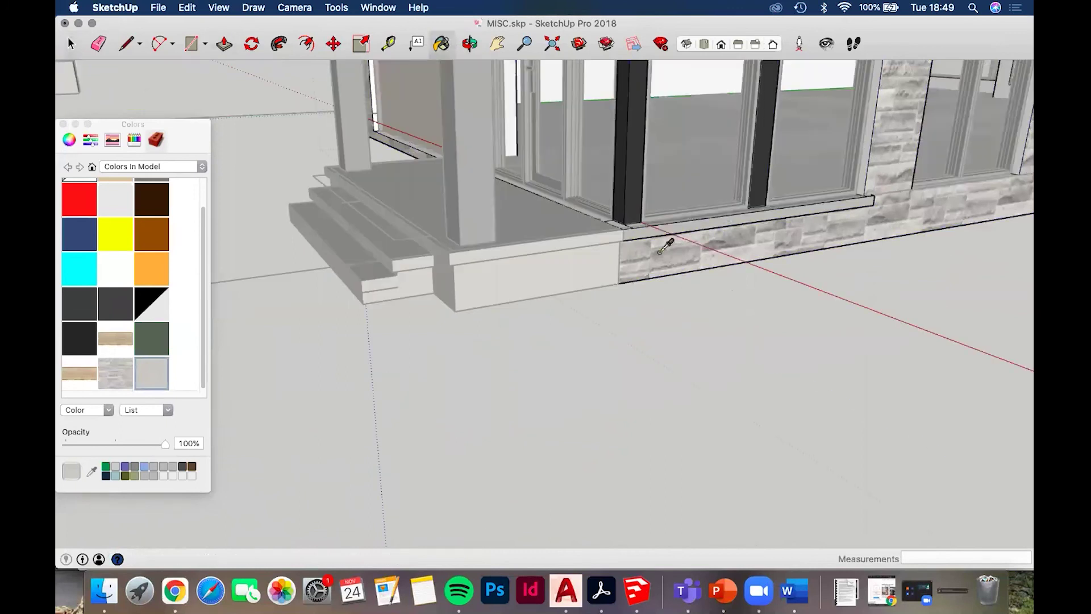
super+click(641, 253)
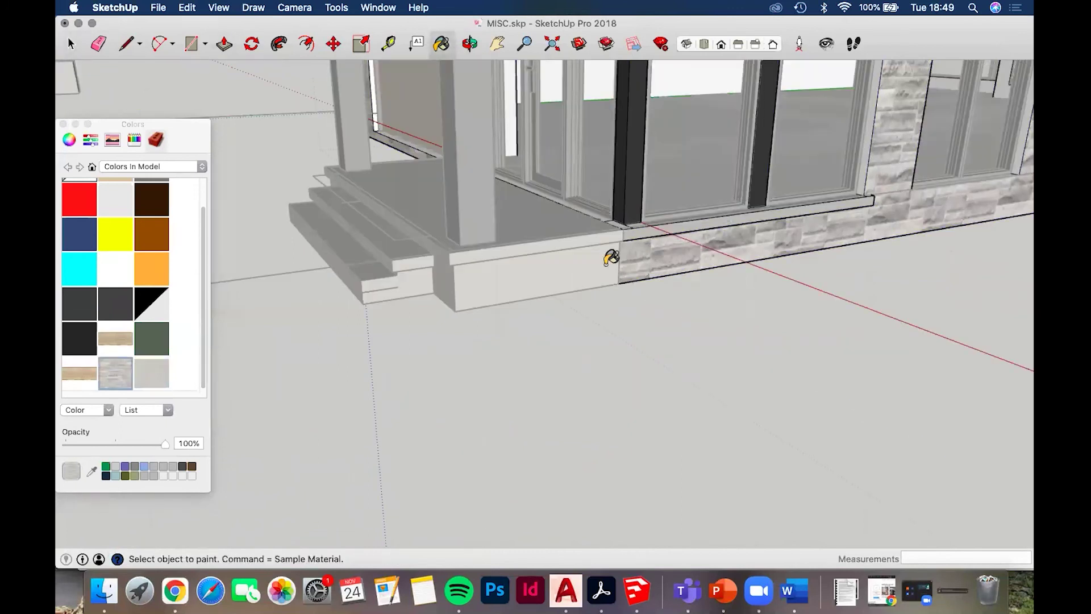
key(space)
click(602, 264)
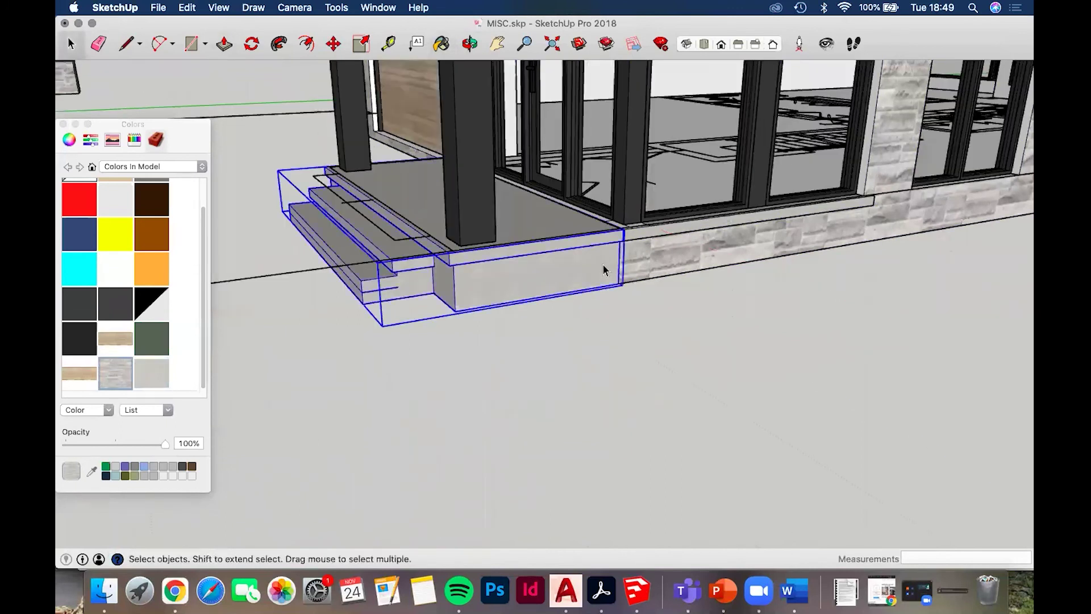
Open the porch group, paint the porch base side and the step sides and risers with the stone cladding, and close the group
double_click(590, 259)
key(b)
click(586, 262)
click(420, 282)
scroll(421, 282, up, 2)
middle_drag(421, 281, 399, 274)
click(399, 273)
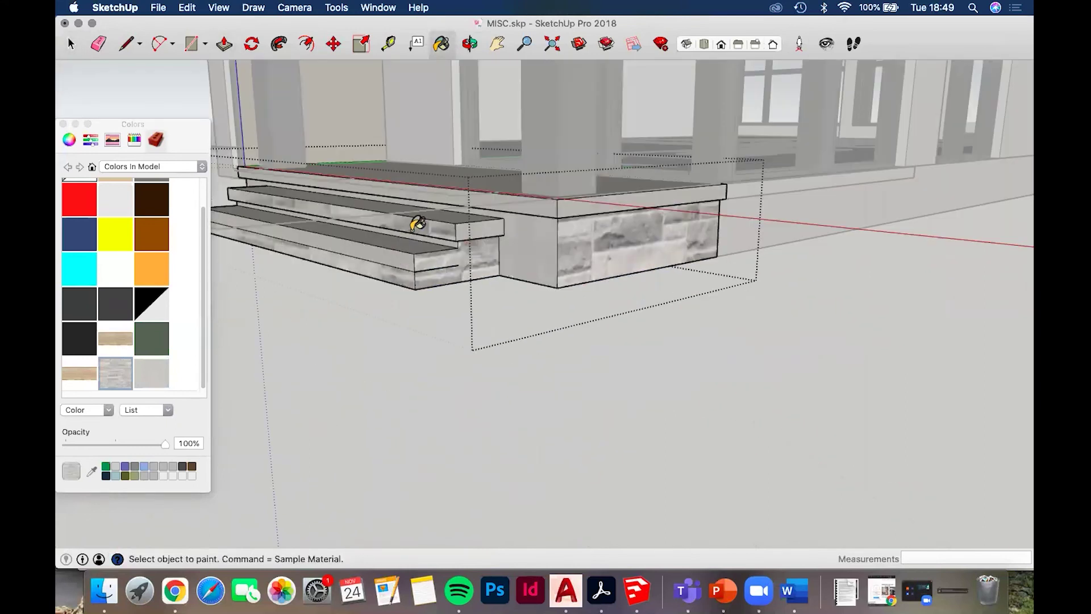
scroll(434, 234, up, 3)
click(445, 243)
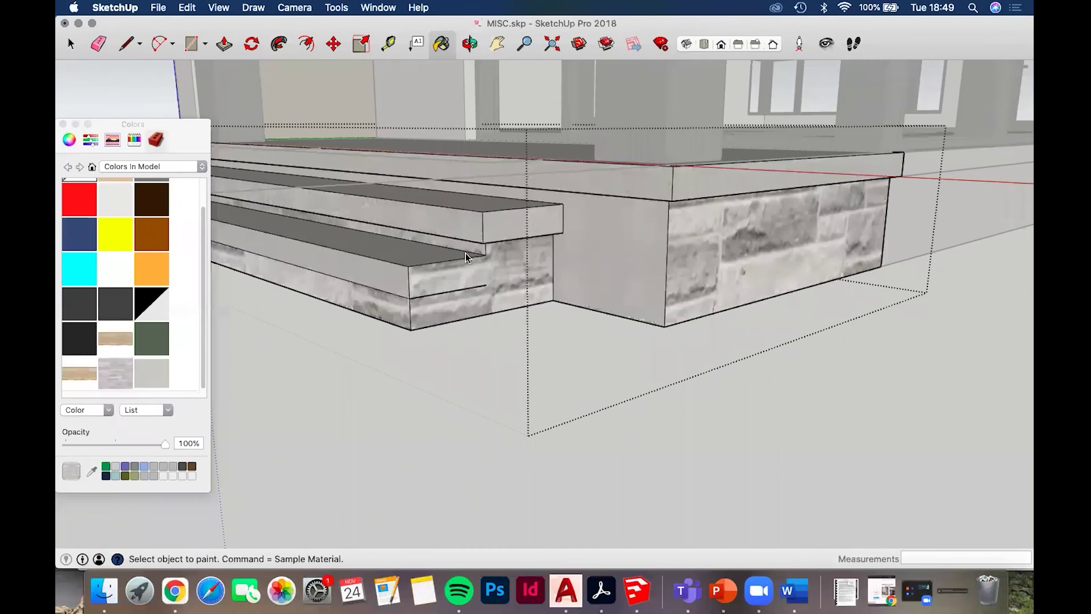
key(space)
key(Escape)
scroll(514, 256, down, 4)
click(576, 253)
double_click(575, 253)
key(b)
key(space)
scroll(574, 295, down, 2)
click(505, 314)
key(b)
Examine the house exterior from several angles, checking the cladding, trim, entrance porch and roofs
scroll(634, 266, down, 2)
middle_drag(633, 262, 483, 317)
scroll(546, 309, down, 2)
scroll(589, 291, down, 5)
middle_drag(590, 291, 598, 279)
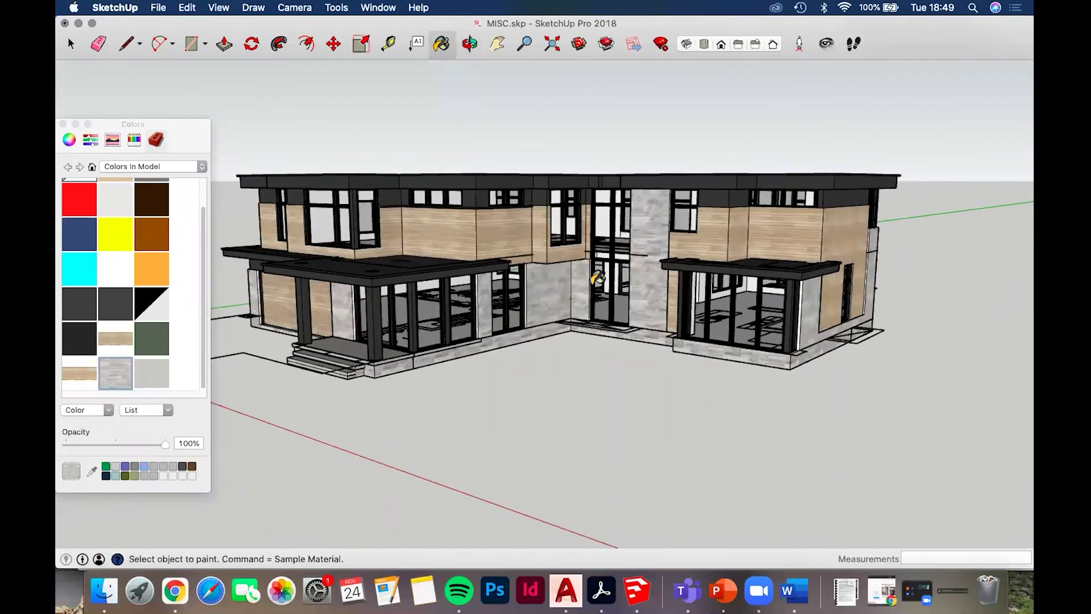
key(space)
mouse_move(598, 279)
middle_down()
mouse_move(614, 339)
mouse_move(639, 305)
mouse_move(663, 302)
middle_up()
scroll(549, 275, up, 2)
middle_drag(743, 290, 728, 253)
scroll(728, 253, down, 3)
middle_drag(534, 427, 608, 379)
scroll(624, 392, up, 10)
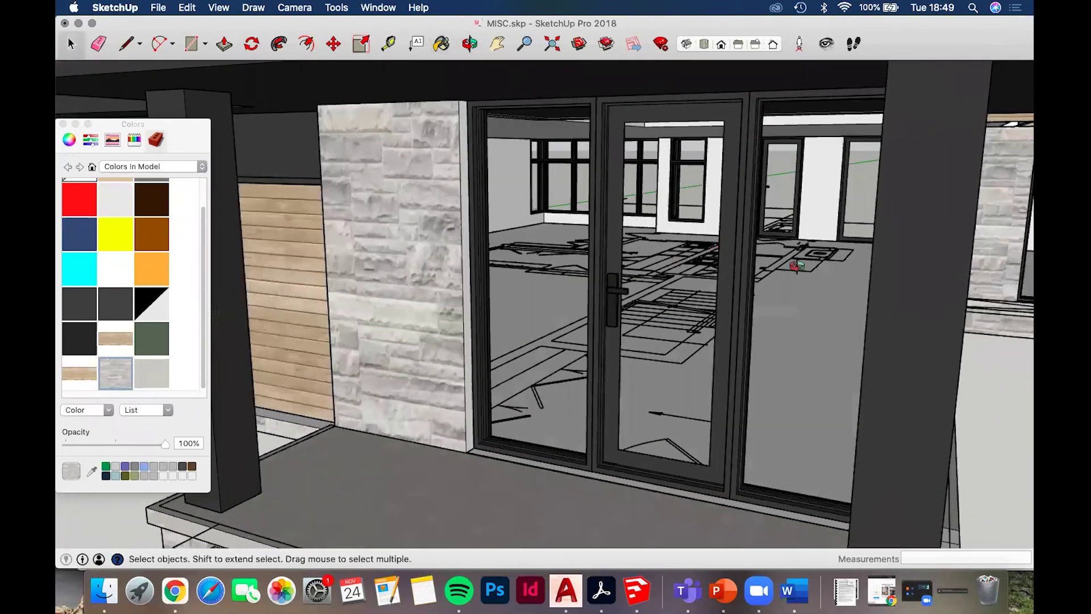
scroll(568, 323, down, 5)
mouse_move(569, 322)
middle_down()
mouse_move(516, 336)
mouse_move(694, 288)
middle_up()
scroll(543, 337, down, 3)
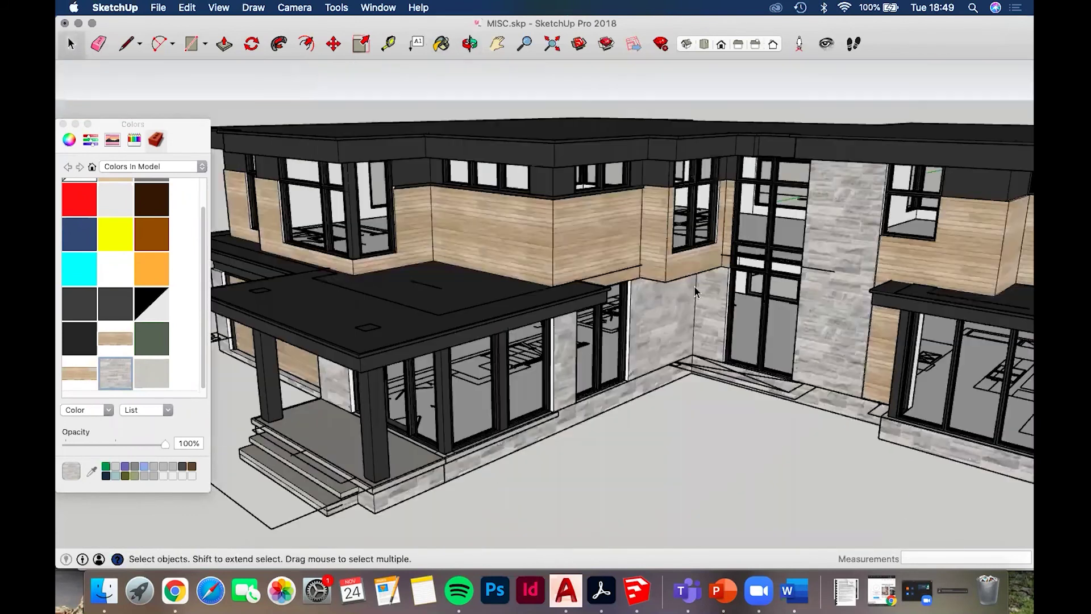
scroll(694, 288, down, 3)
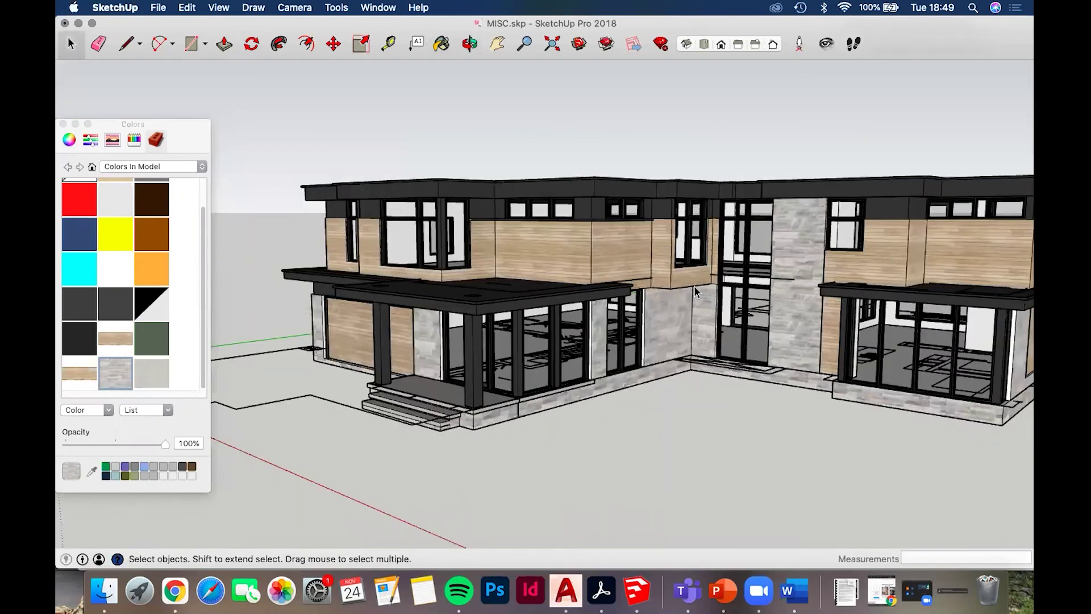
mouse_move(630, 261)
middle_down()
mouse_move(527, 302)
mouse_move(539, 305)
mouse_move(535, 364)
middle_up()
scroll(510, 294, down, 3)
middle_drag(503, 219, 528, 278)
scroll(586, 311, up, 4)
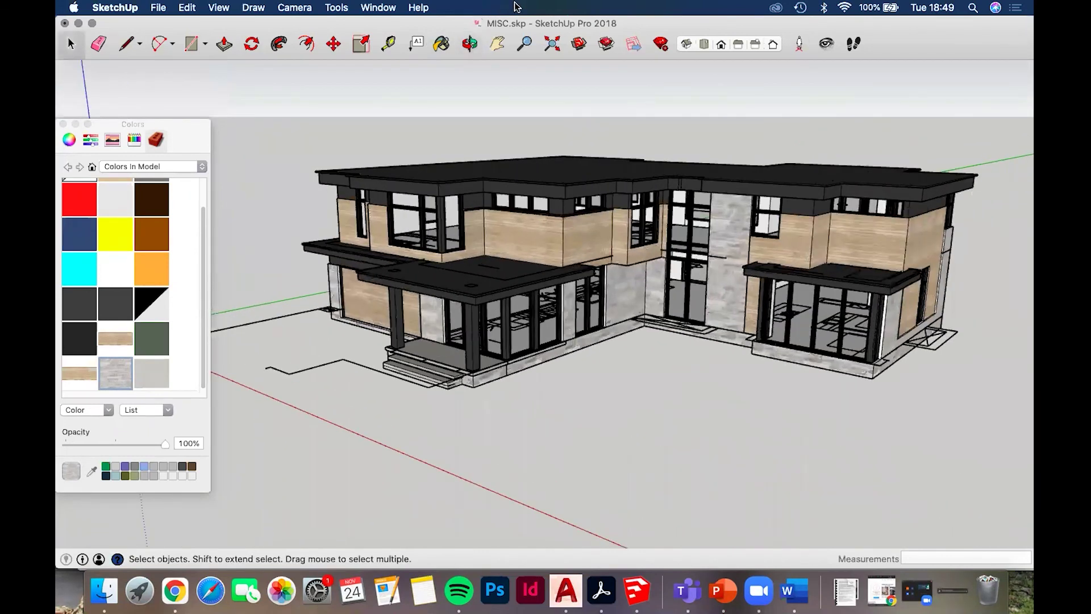
middle_drag(599, 352, 650, 319)
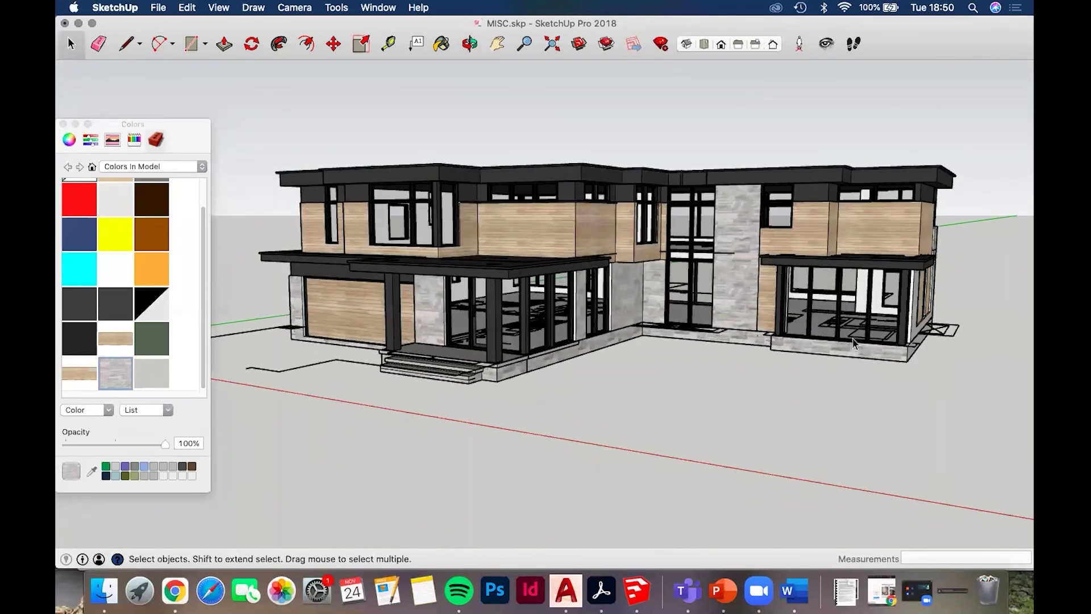
middle_drag(751, 292, 755, 296)
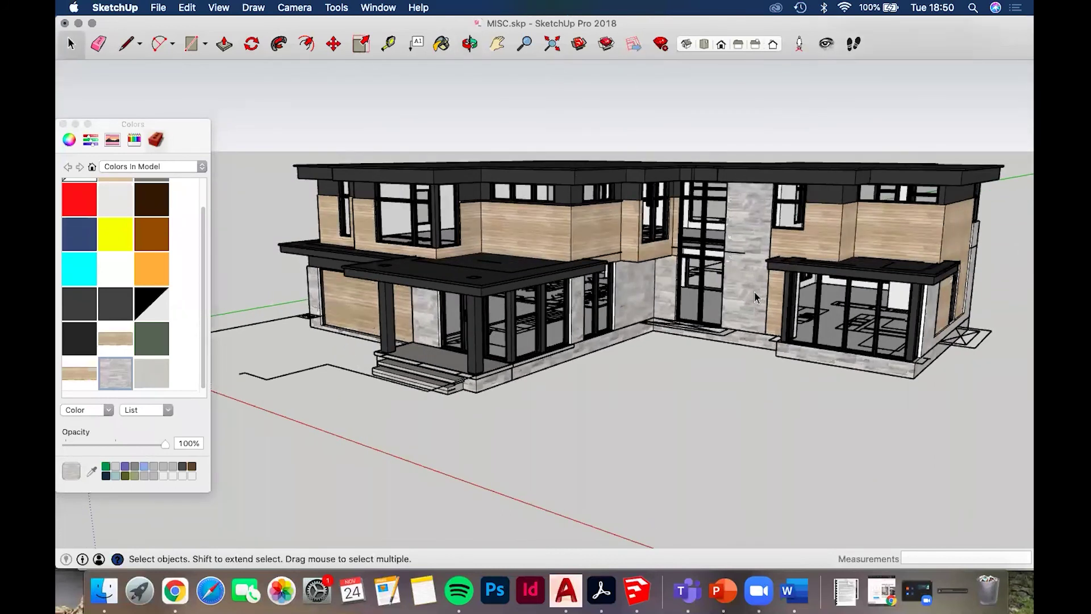